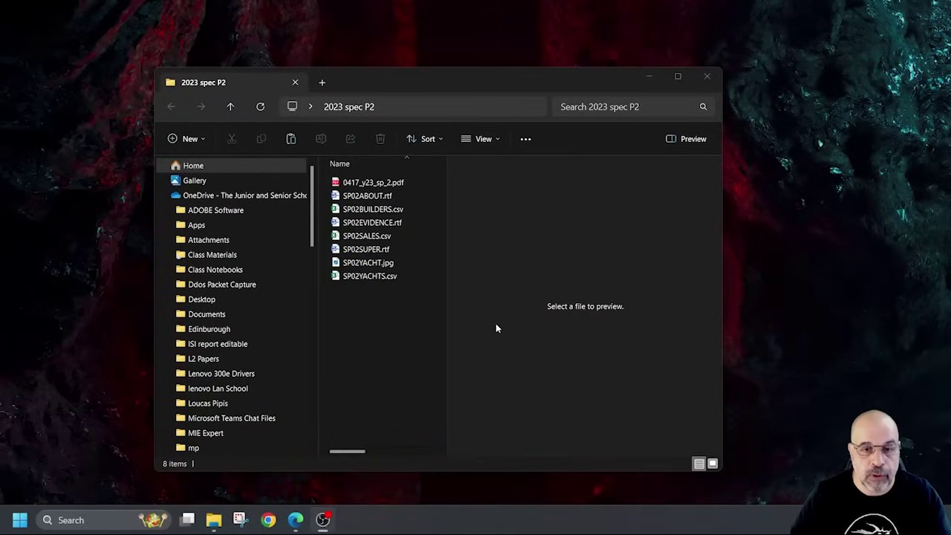
Open SP02EVIDENCE.rtf from the 2023 spec P2 folder in Word.
{"action": "left_click", "coordinate": [394, 227]}
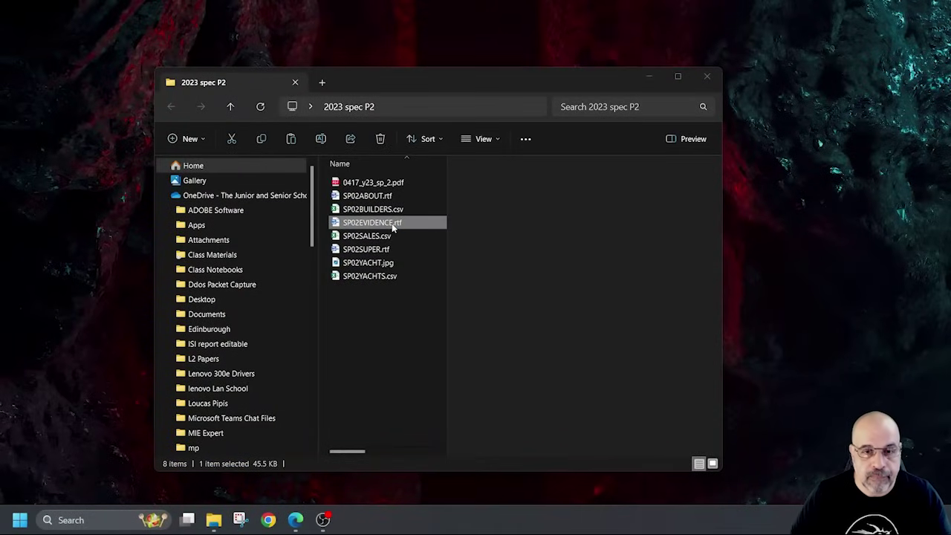
{"action": "double_click", "coordinate": [393, 226]}
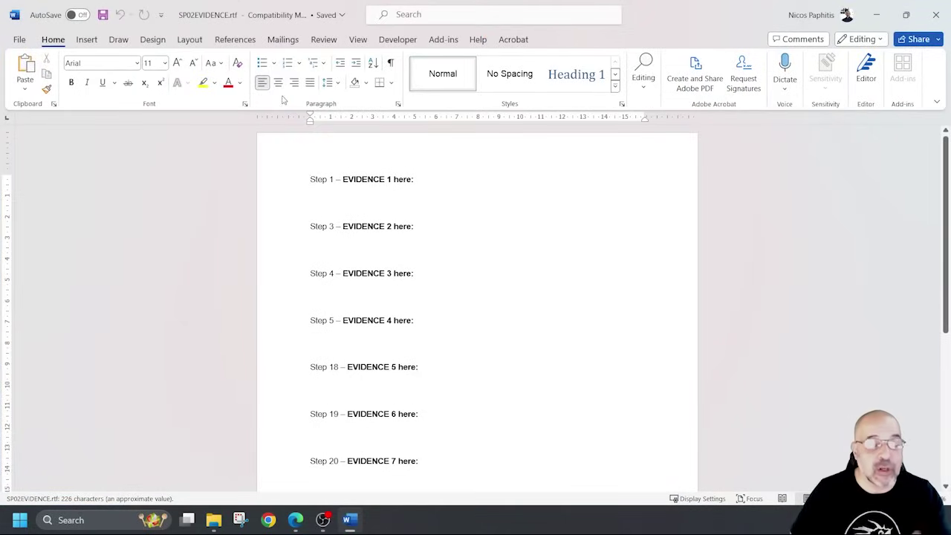
Save the evidence file as Word Document (*.docx) named SP02EVIDENCE1234.docx.
{"action": "left_click", "coordinate": [19, 40]}
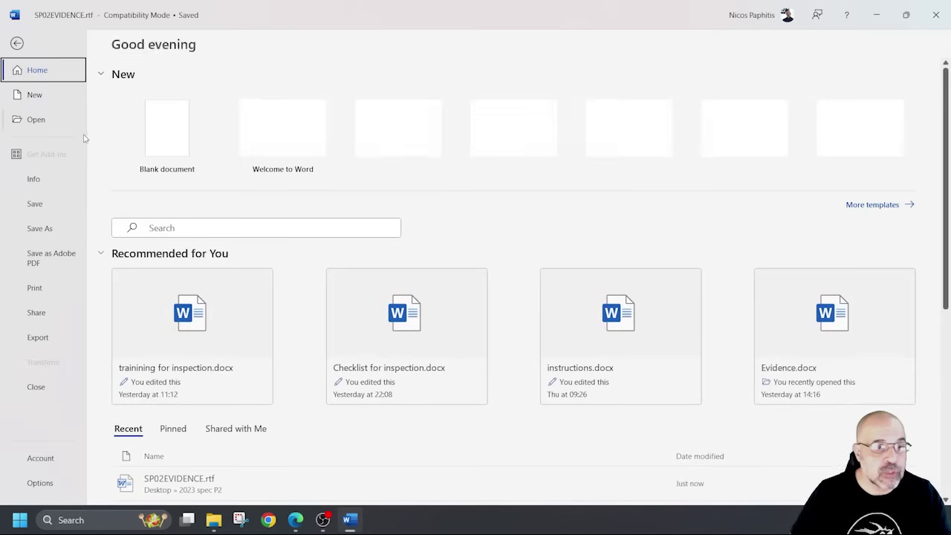
{"action": "left_click", "coordinate": [52, 228]}
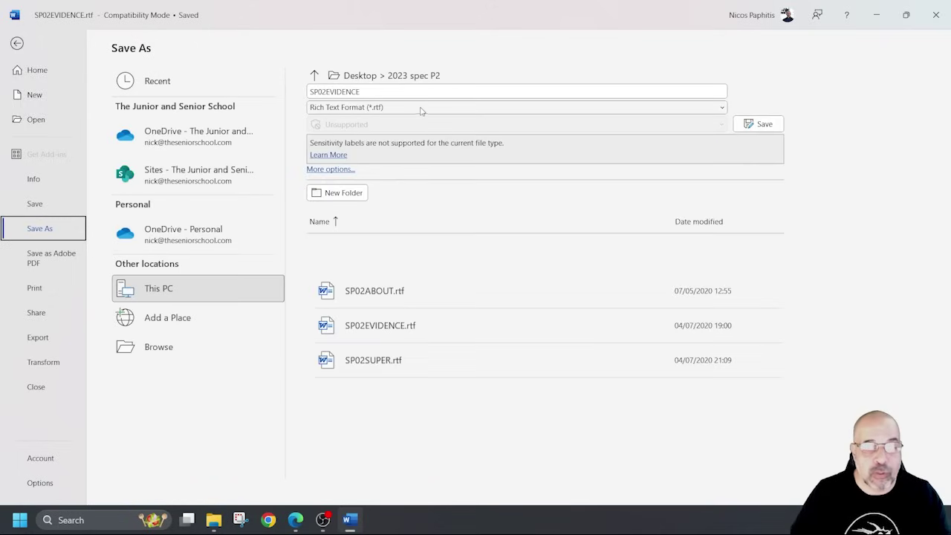
{"action": "left_click", "coordinate": [420, 109]}
{"action": "left_click", "coordinate": [349, 121]}
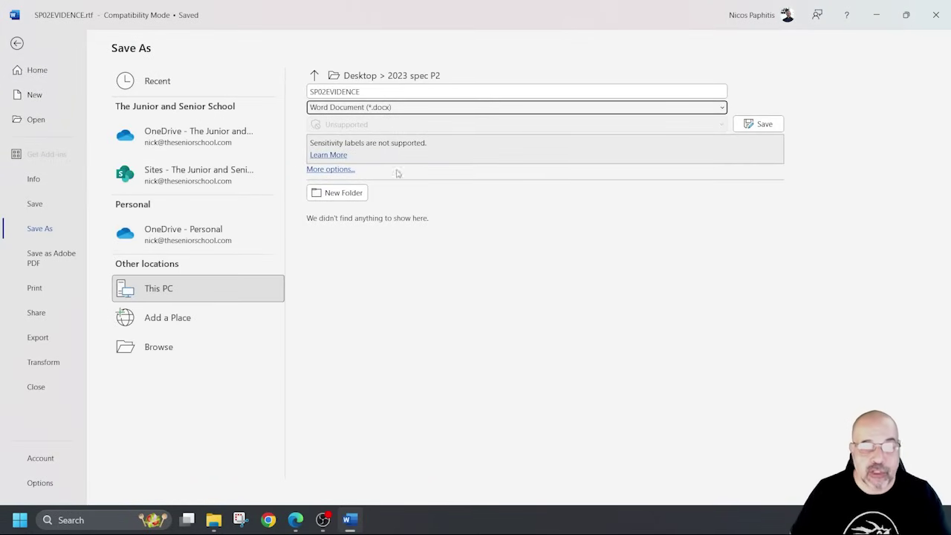
{"action": "left_click", "coordinate": [387, 91]}
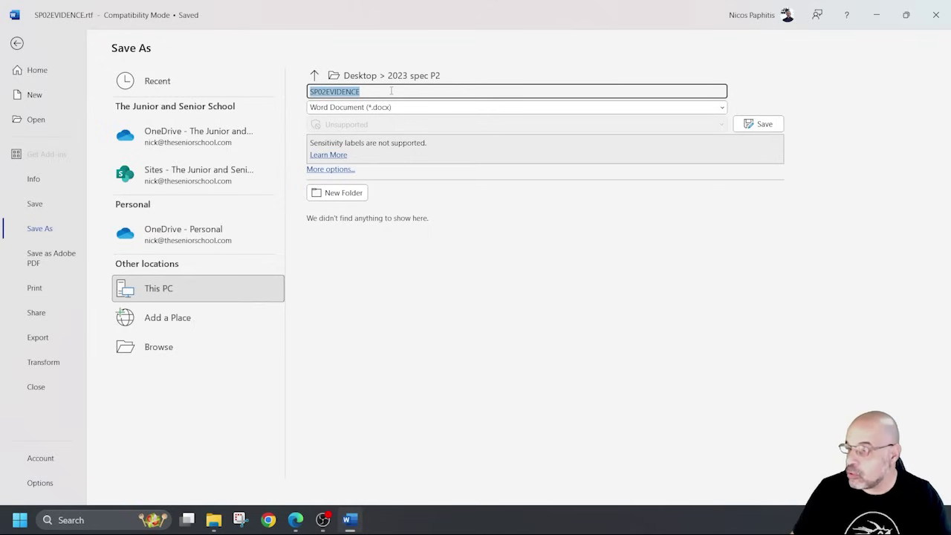
{"action": "left_click", "coordinate": [389, 90]}
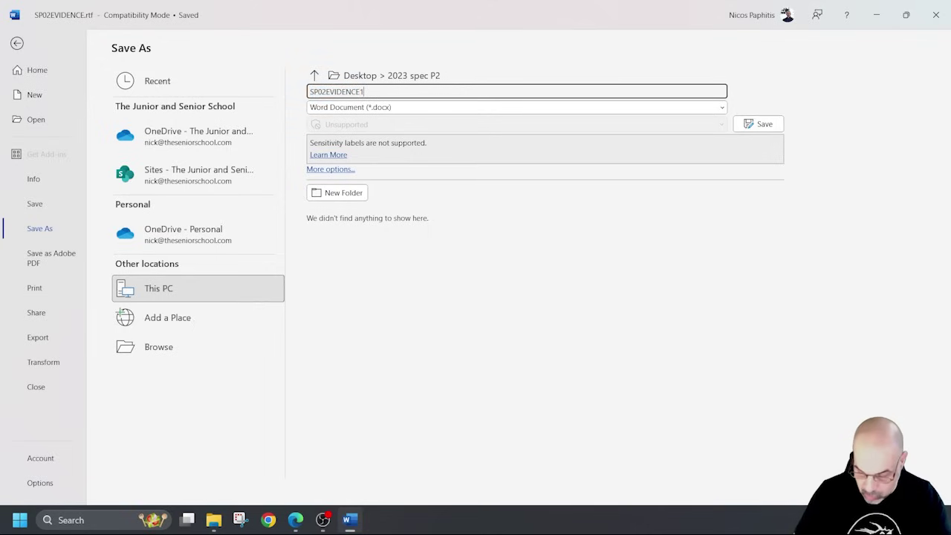
{"action": "key", "text": "Return"}
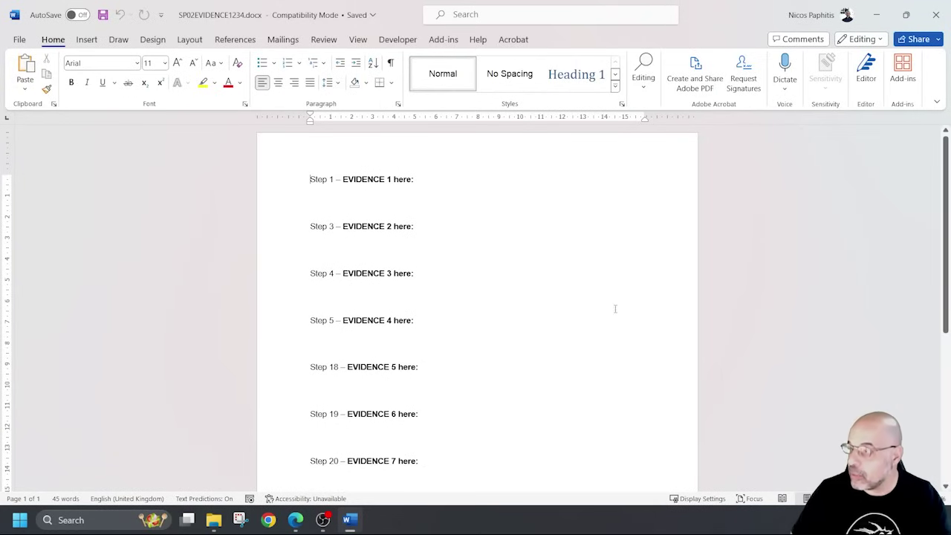
Enter the candidate's name, centre number and candidate number in the header, then close header editing.
{"action": "double_click", "coordinate": [357, 154]}
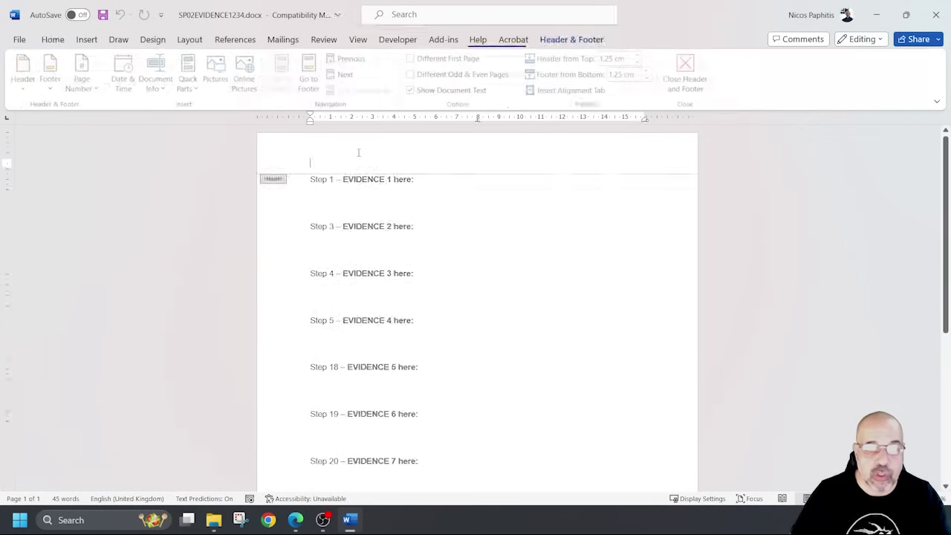
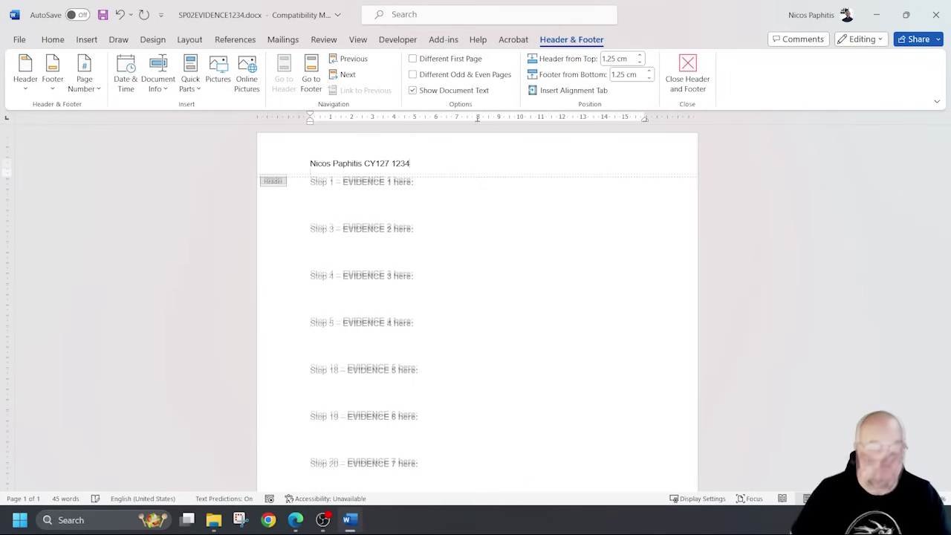
{"action": "double_click", "coordinate": [468, 197]}
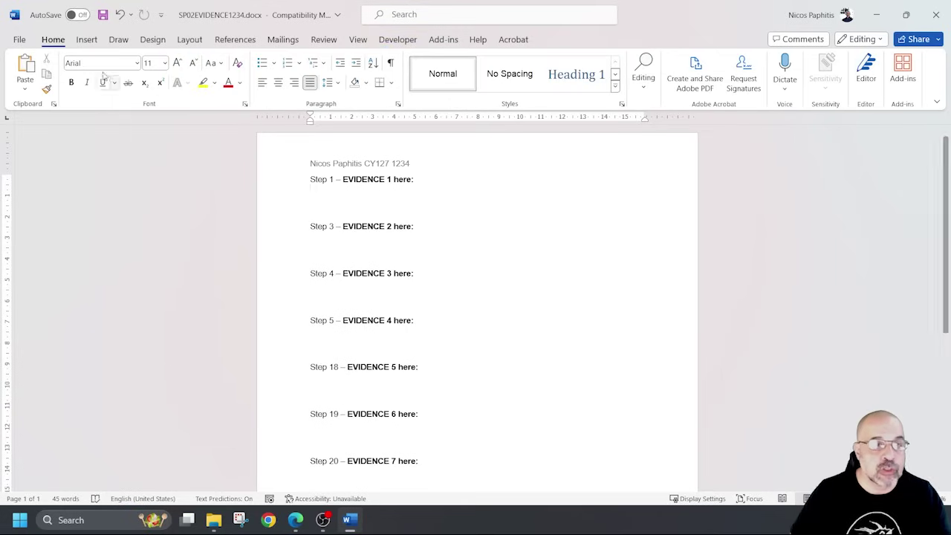
Minimise Word, scroll the question paper to Task 2 and select the SP02SUPER.rtf filename.
{"action": "left_click", "coordinate": [867, 18]}
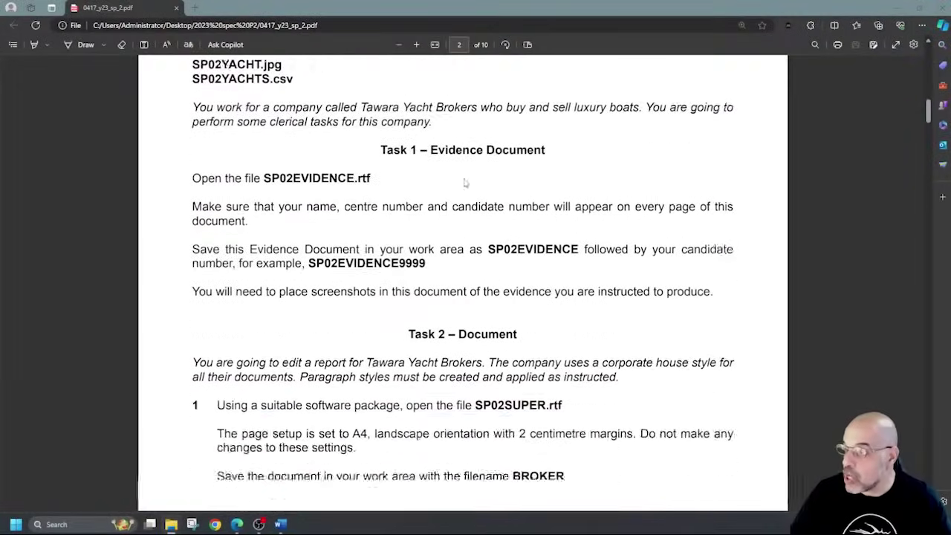
{"action": "scroll", "coordinate": [464, 182], "scroll_direction": "down", "scroll_amount": 3}
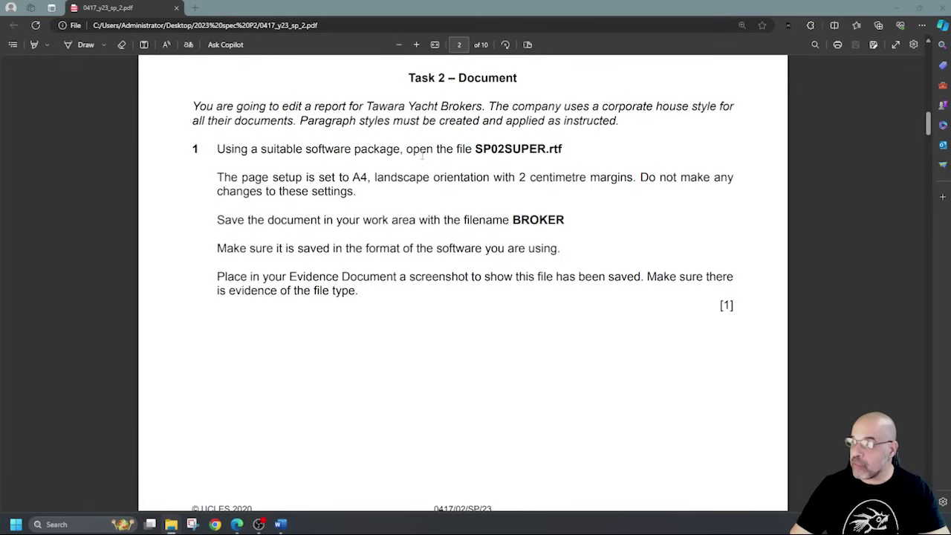
{"action": "left_click_drag", "start_coordinate": [476, 148], "coordinate": [574, 150]}
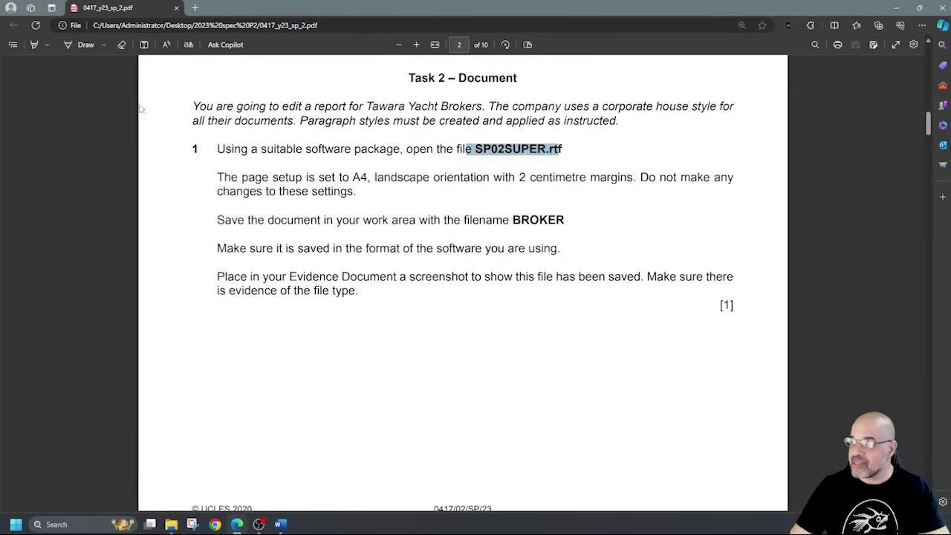
Highlight the page-setup warning, the filename BROKER and the 'file type' note.
{"action": "left_click", "coordinate": [37, 46]}
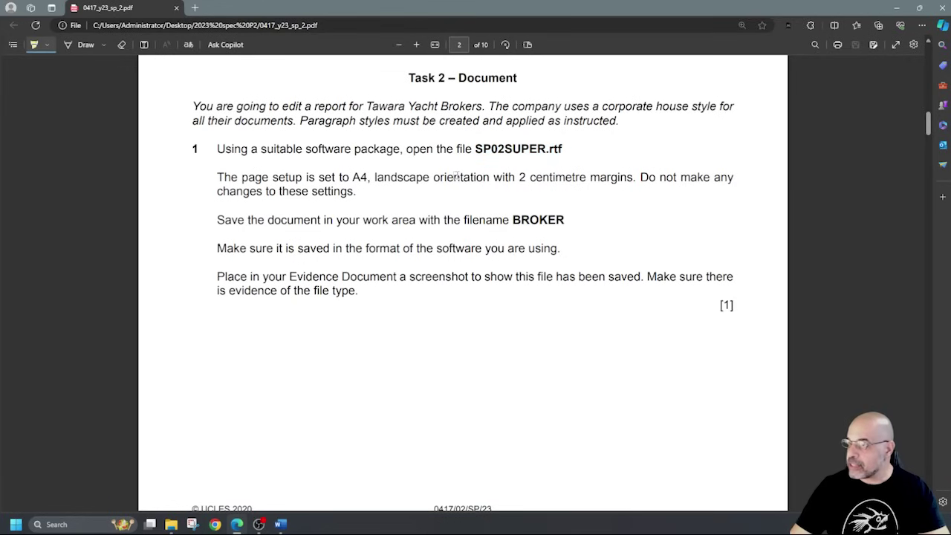
{"action": "left_click_drag", "start_coordinate": [637, 178], "coordinate": [700, 180]}
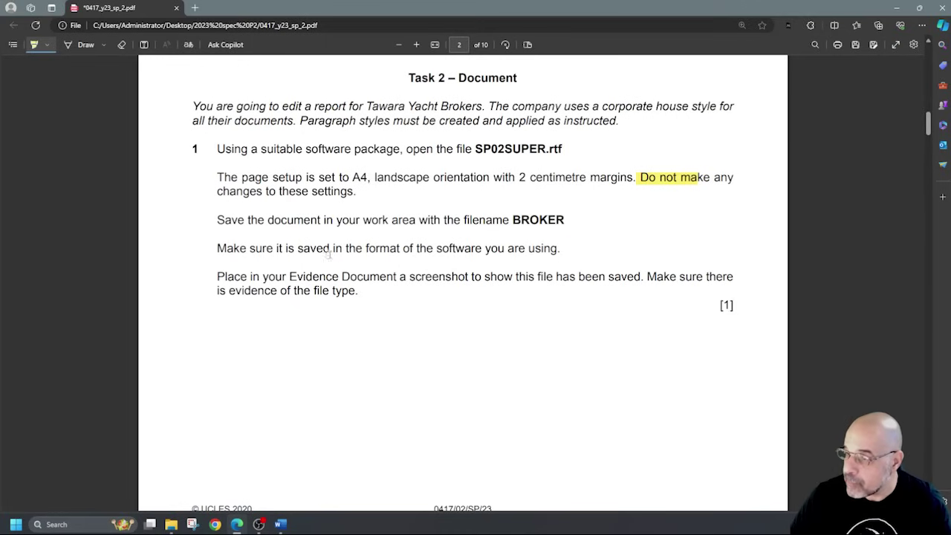
{"action": "left_click_drag", "start_coordinate": [511, 220], "coordinate": [564, 221]}
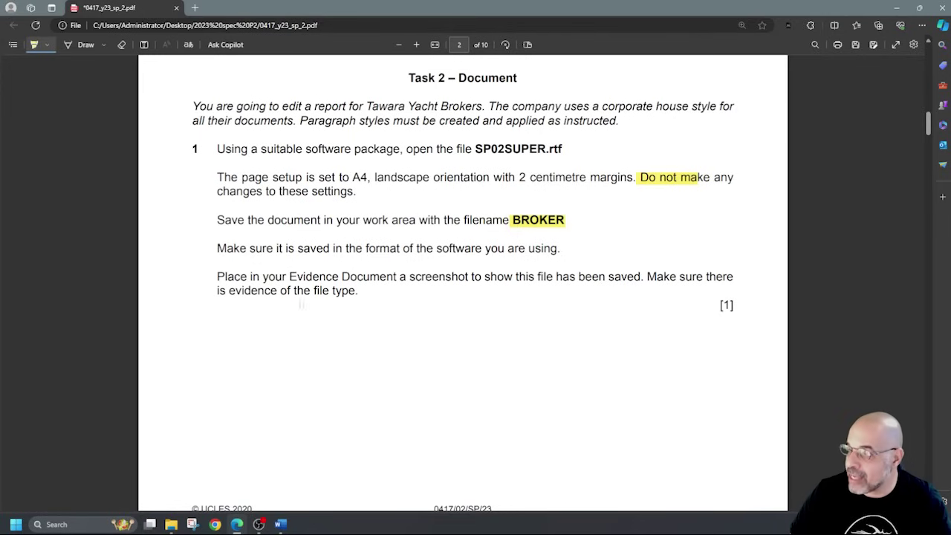
{"action": "left_click_drag", "start_coordinate": [359, 290], "coordinate": [312, 291]}
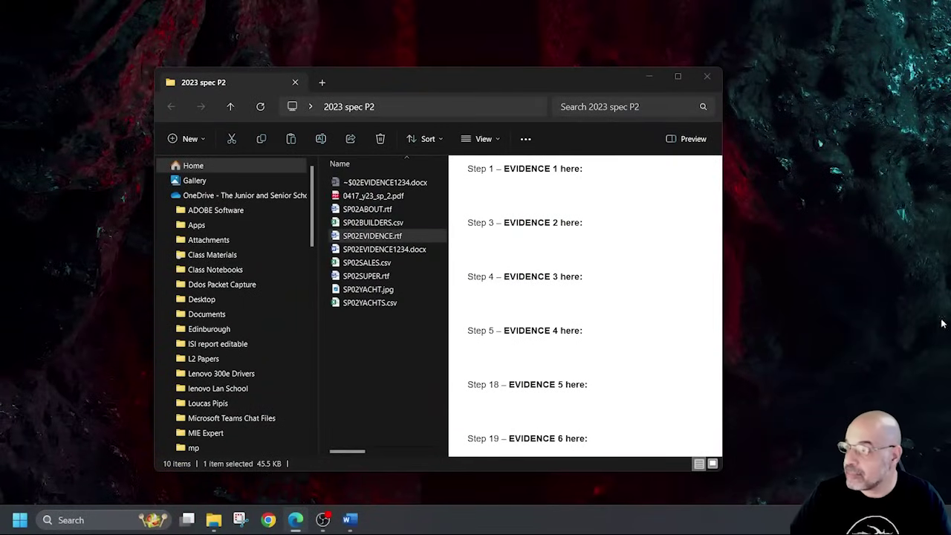
Widen the Explorer listing to show Date modified and Type columns, then open SP02SUPER.rtf.
{"action": "left_click", "coordinate": [384, 337]}
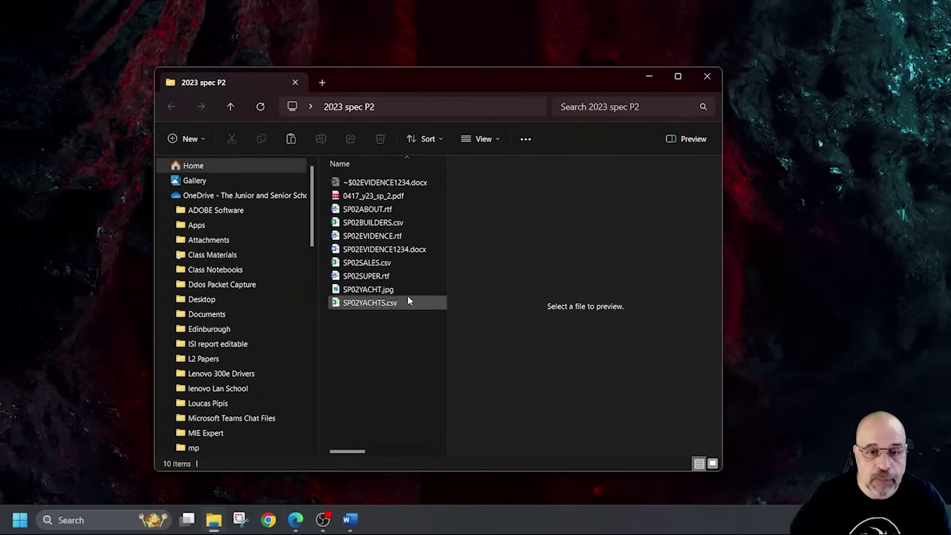
{"action": "left_click_drag", "start_coordinate": [317, 288], "coordinate": [207, 290]}
{"action": "left_click_drag", "start_coordinate": [447, 299], "coordinate": [550, 299]}
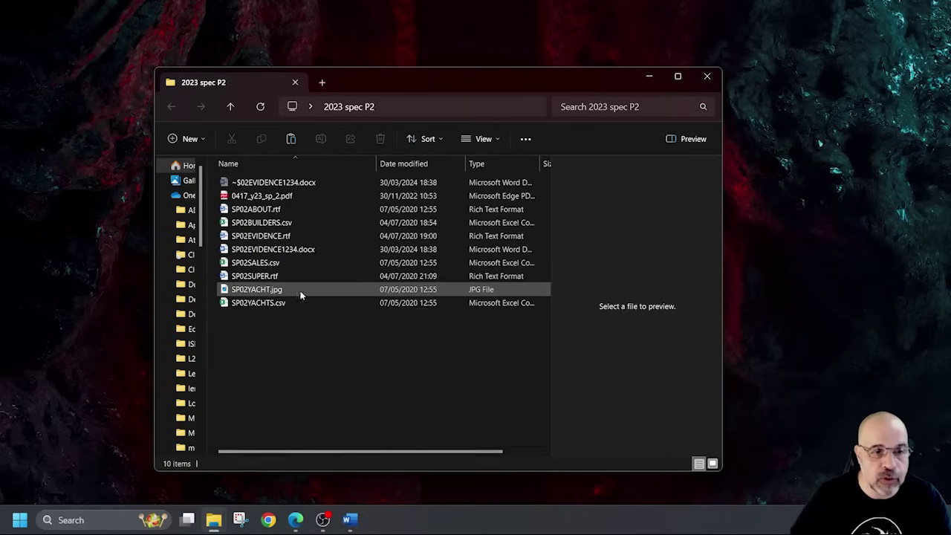
{"action": "mouse_move", "coordinate": [271, 277]}
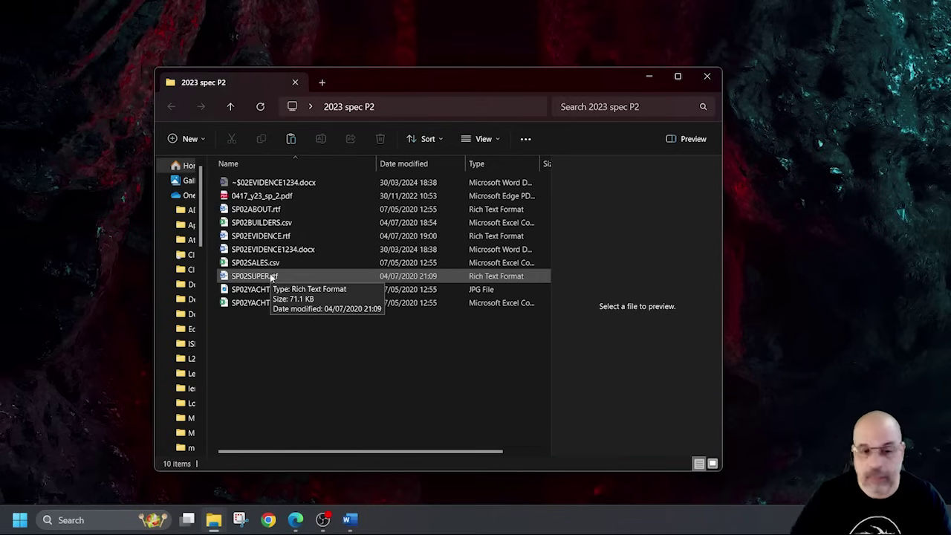
{"action": "double_click", "coordinate": [272, 277]}
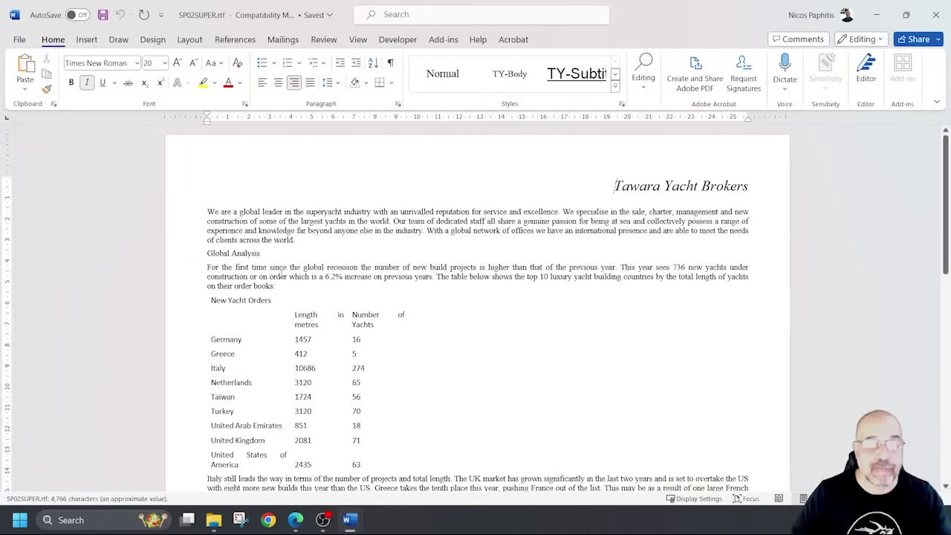
Save the yacht broker report as Word Document BROKER.docx in the 2023 spec P2 folder.
{"action": "left_click", "coordinate": [20, 40]}
{"action": "left_click", "coordinate": [40, 228]}
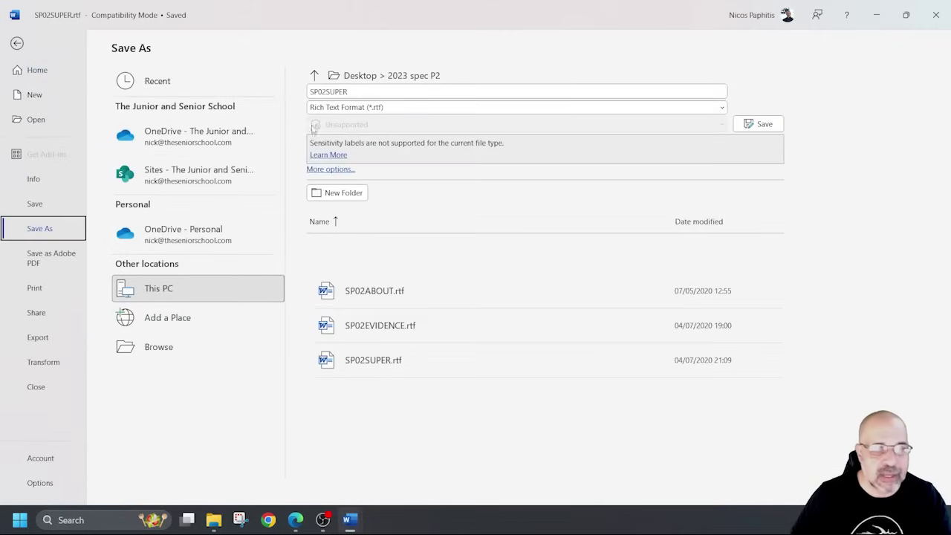
{"action": "left_click", "coordinate": [388, 109]}
{"action": "left_click", "coordinate": [384, 120]}
{"action": "left_click", "coordinate": [382, 91]}
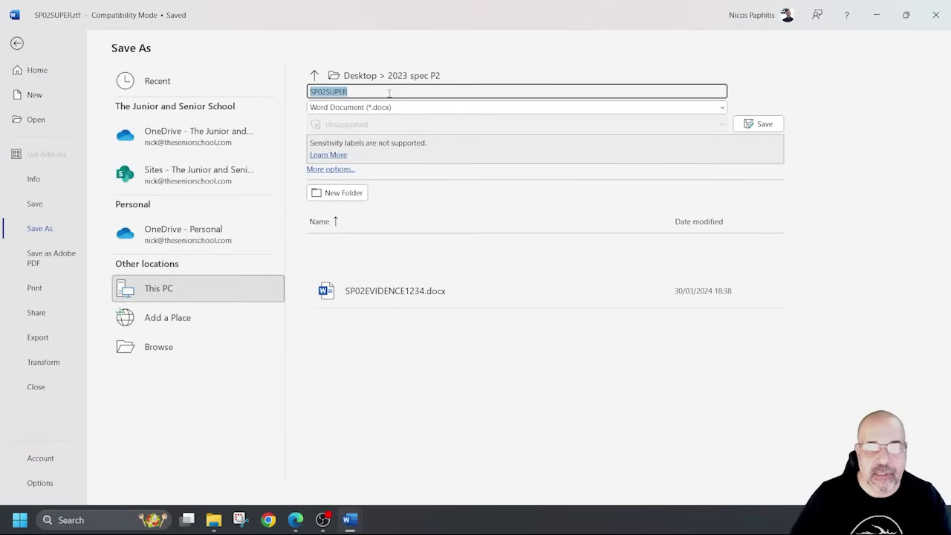
{"action": "type", "text": "BROKER"}
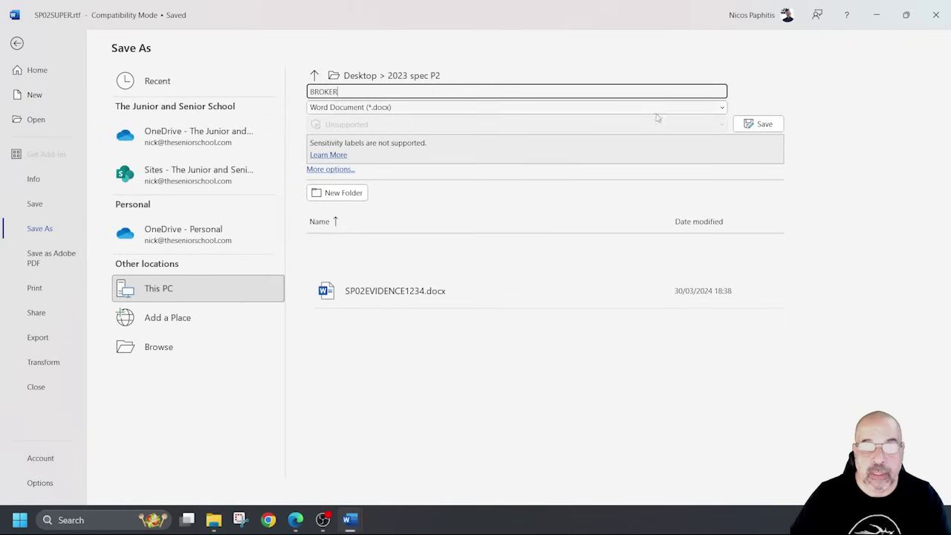
{"action": "left_click", "coordinate": [759, 124]}
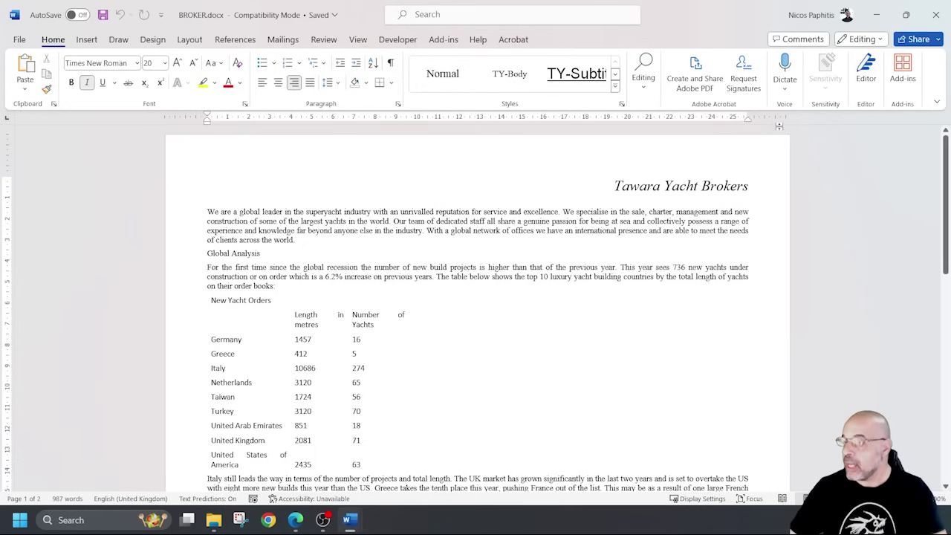
Confirm BROKER.docx page setup is A4 landscape with 2 cm margins, then minimise it.
{"action": "scroll", "coordinate": [600, 238], "scroll_direction": "up", "scroll_amount": 1}
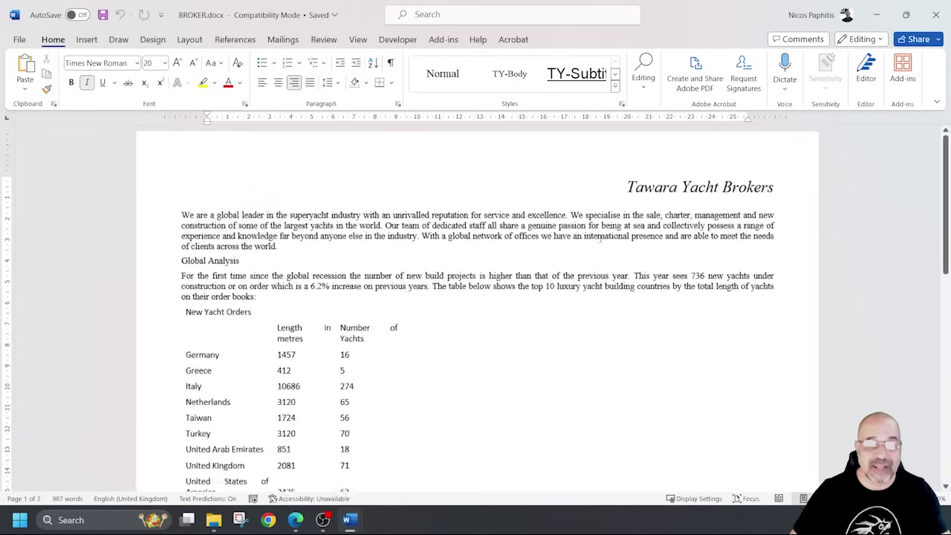
{"action": "scroll", "coordinate": [600, 238], "scroll_direction": "up", "scroll_amount": 1}
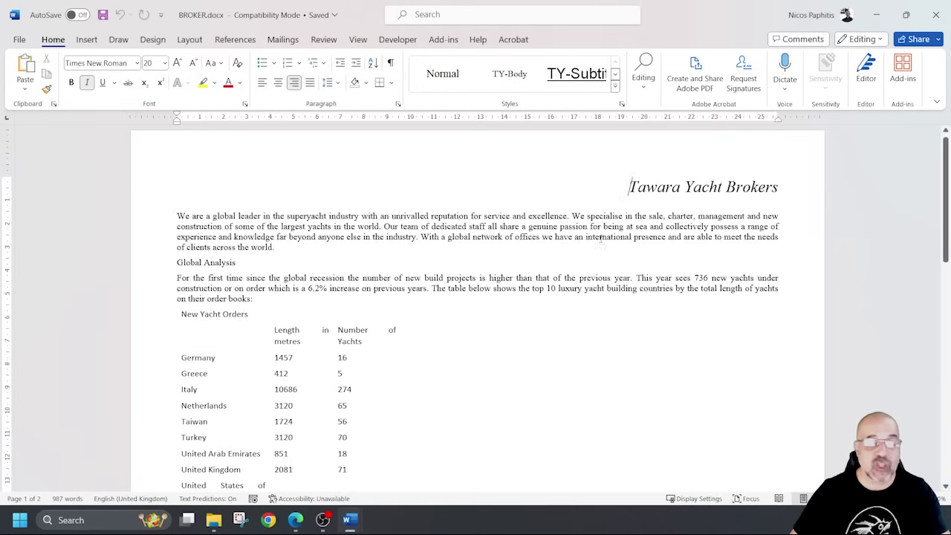
{"action": "left_click", "coordinate": [189, 39]}
{"action": "left_click", "coordinate": [214, 105]}
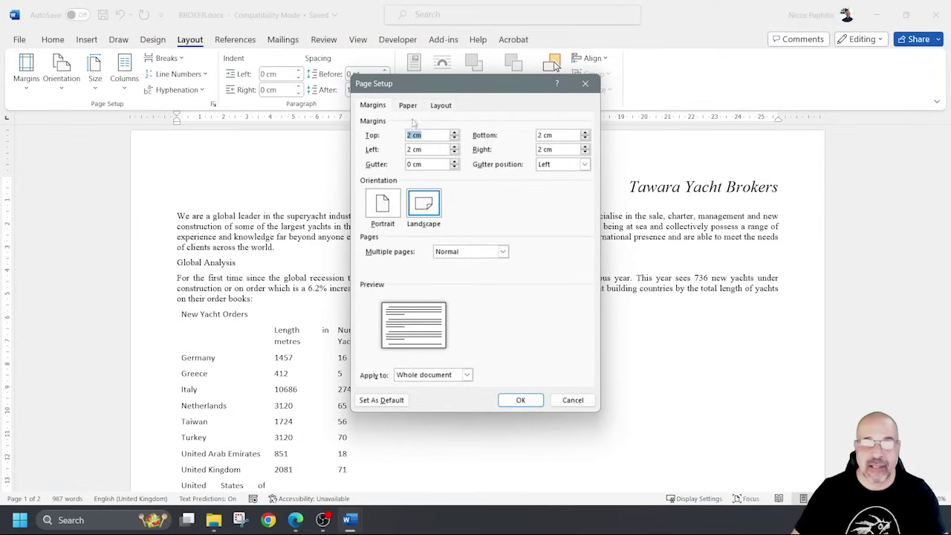
{"action": "left_click", "coordinate": [406, 107]}
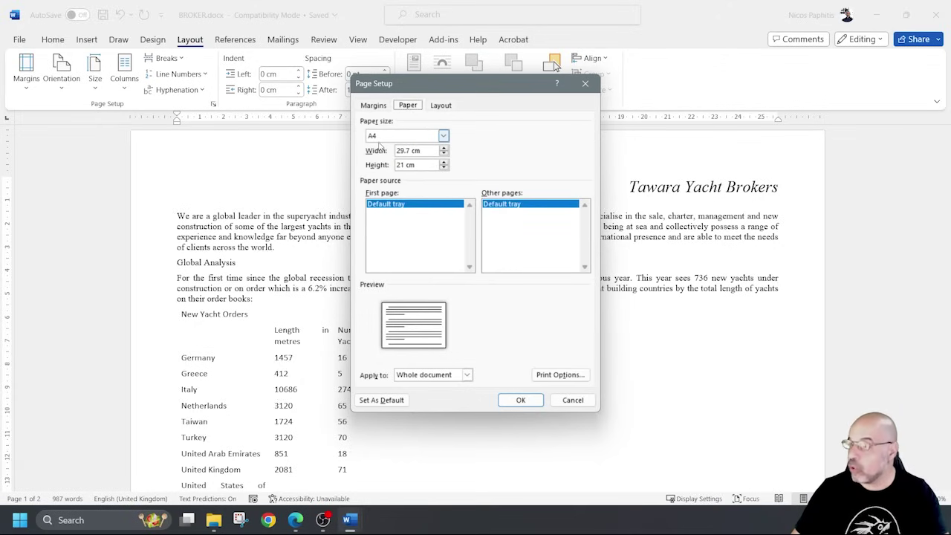
{"action": "left_click", "coordinate": [572, 399]}
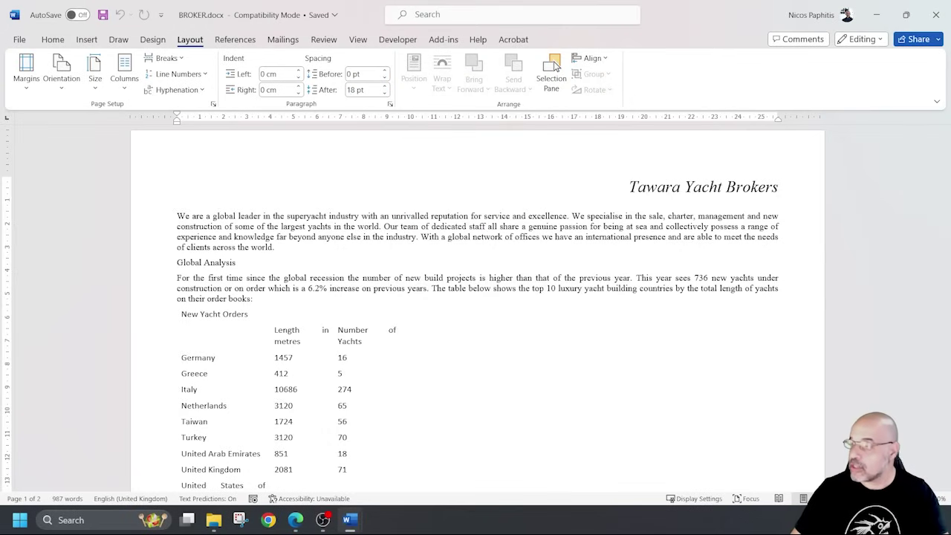
{"action": "left_click", "coordinate": [876, 15]}
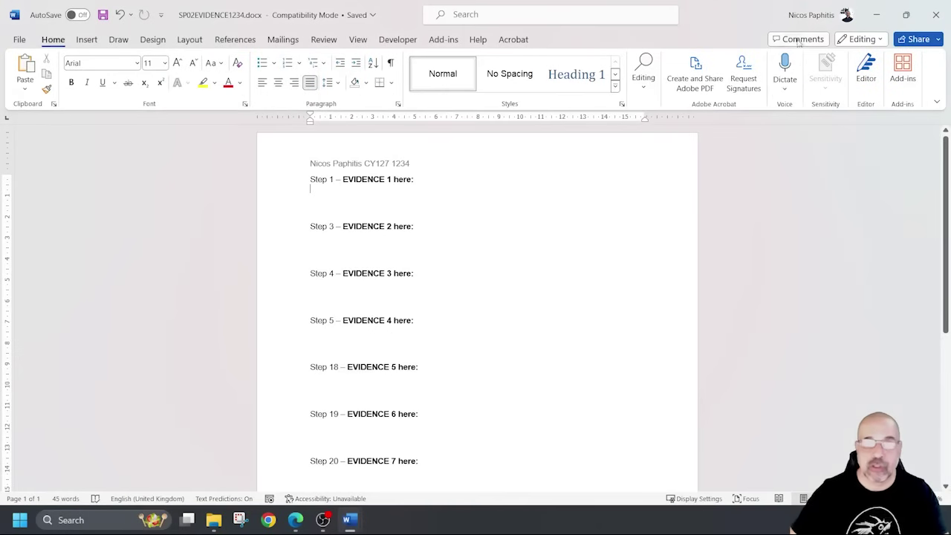
Snip the 2023 spec P2 Explorer window with no file selected.
{"action": "left_click", "coordinate": [876, 15]}
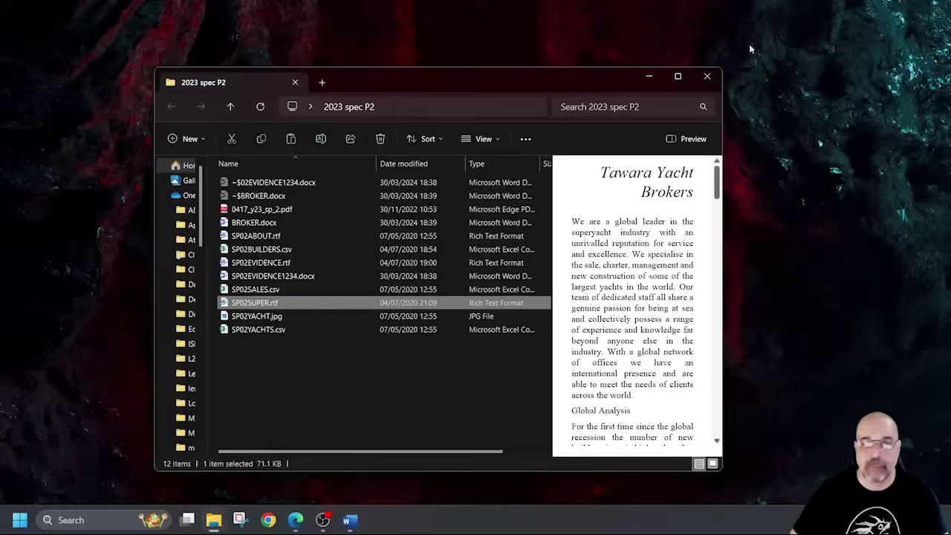
{"action": "left_click", "coordinate": [355, 390]}
{"action": "left_click", "coordinate": [239, 520]}
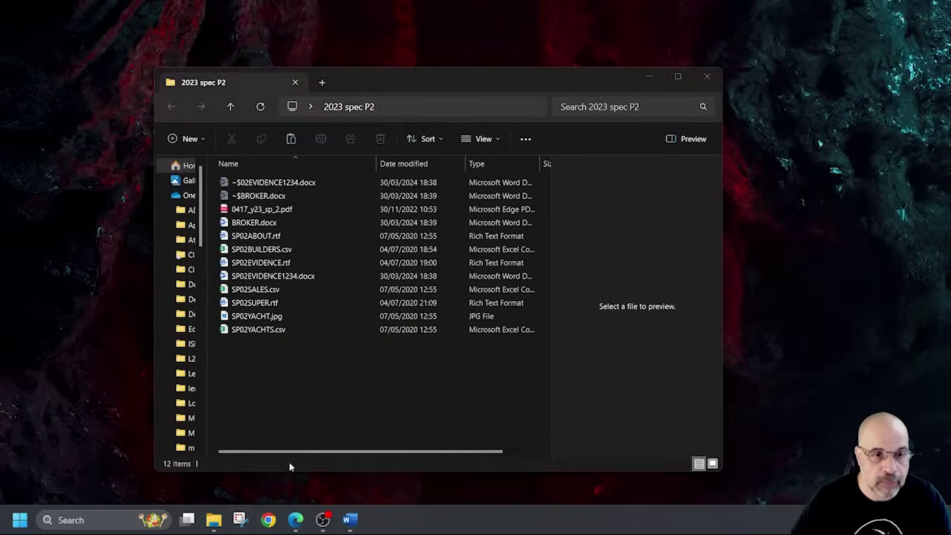
{"action": "left_click", "coordinate": [121, 28]}
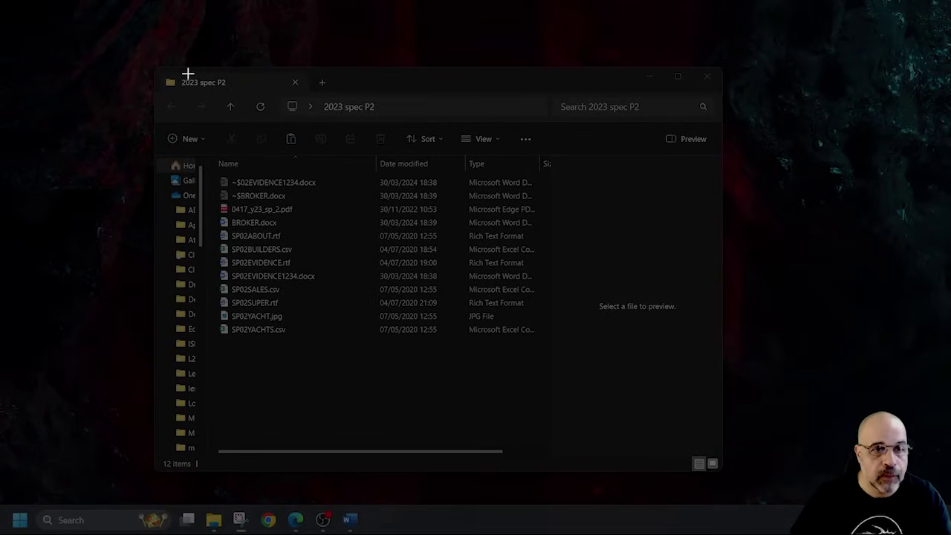
{"action": "left_click_drag", "start_coordinate": [160, 72], "coordinate": [567, 358]}
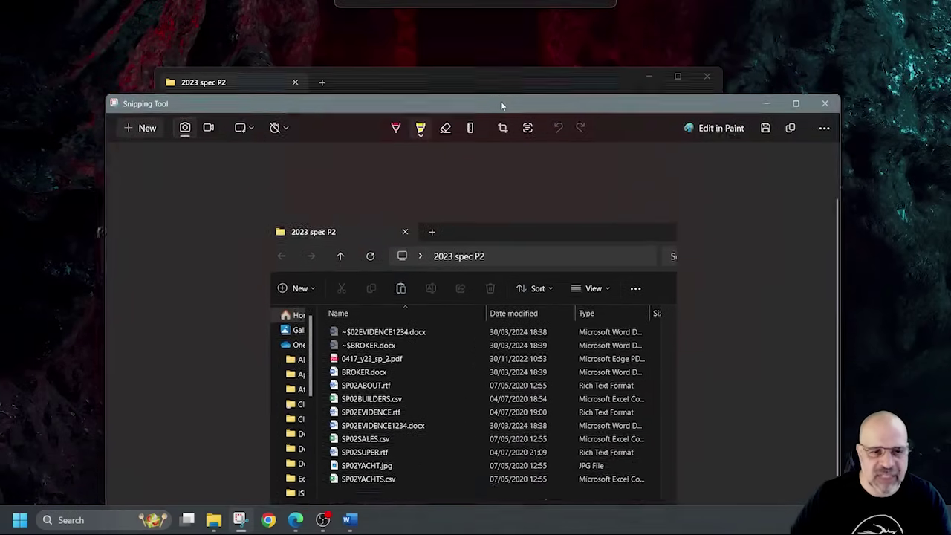
{"action": "left_click_drag", "start_coordinate": [501, 107], "coordinate": [480, 18]}
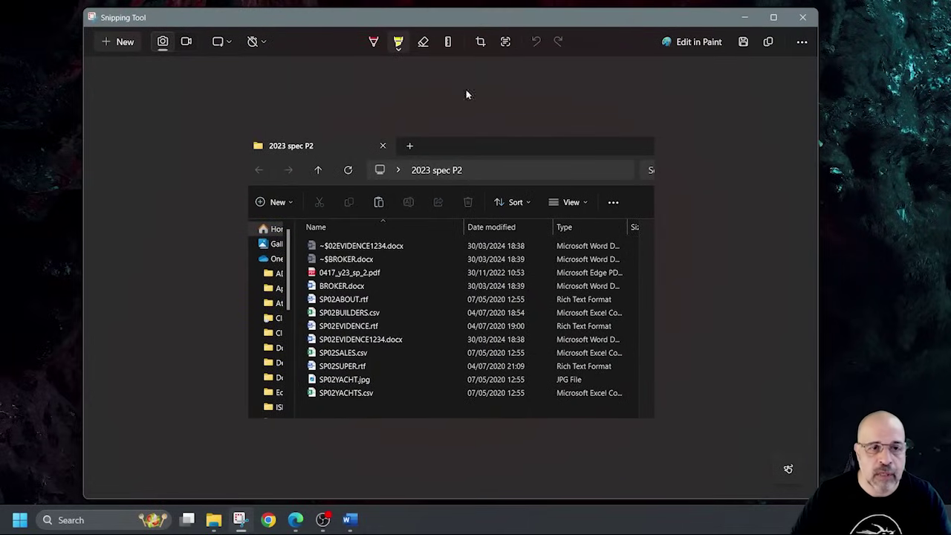
{"action": "left_click", "coordinate": [376, 43]}
{"action": "mouse_move", "coordinate": [279, 128]}
{"action": "left_mouse_down"}
{"action": "mouse_move", "coordinate": [293, 158]}
{"action": "mouse_move", "coordinate": [255, 141]}
{"action": "left_mouse_up"}
{"action": "mouse_move", "coordinate": [412, 167]}
{"action": "left_mouse_down"}
{"action": "mouse_move", "coordinate": [476, 182]}
{"action": "mouse_move", "coordinate": [364, 175]}
{"action": "left_mouse_up"}
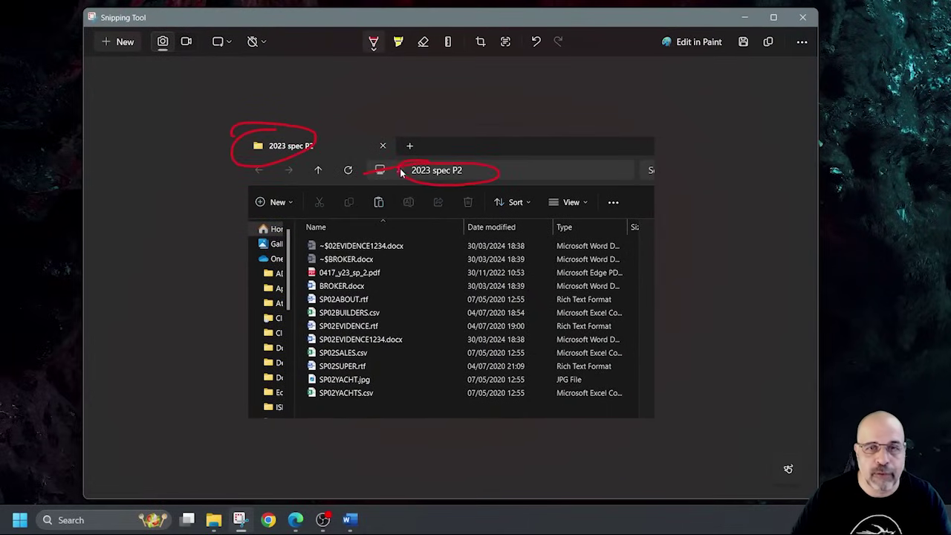
{"action": "left_click", "coordinate": [422, 42]}
{"action": "left_click_drag", "start_coordinate": [425, 153], "coordinate": [281, 134]}
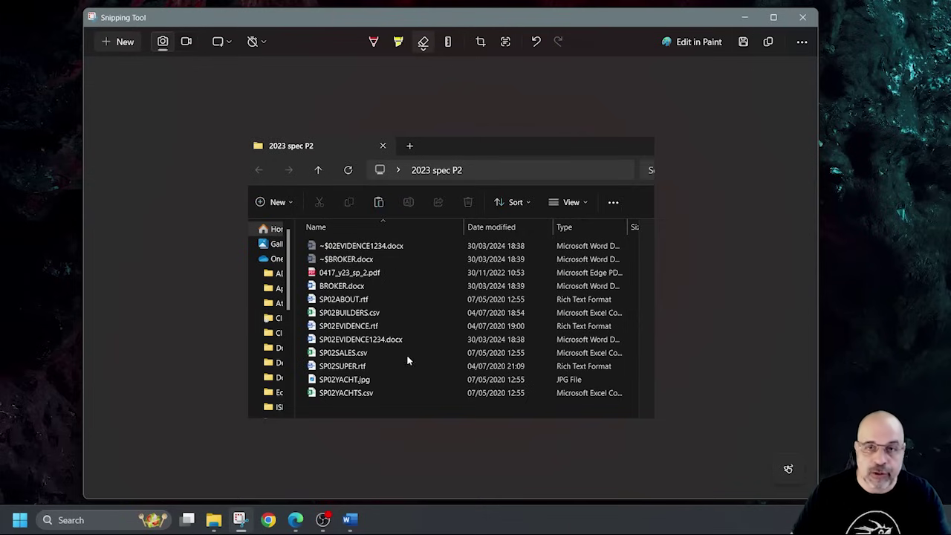
Close the snip editor, hide the preview pane and resize columns to show sizes and full types.
{"action": "left_click", "coordinate": [803, 17]}
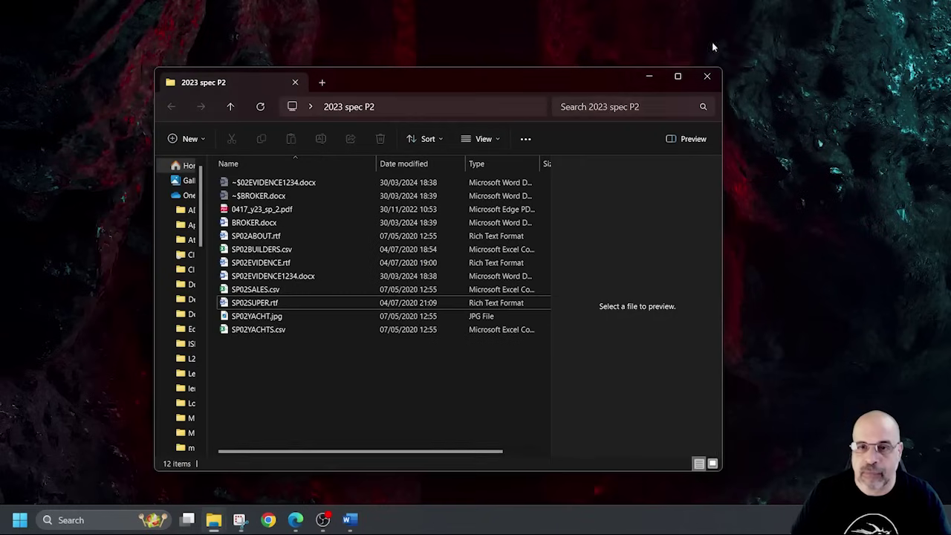
{"action": "left_click_drag", "start_coordinate": [377, 163], "coordinate": [330, 163]}
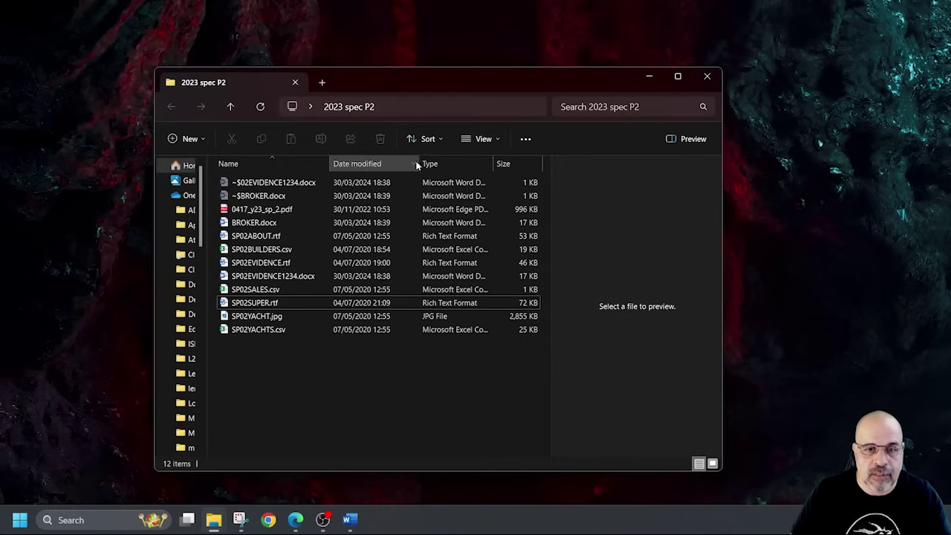
{"action": "left_click_drag", "start_coordinate": [492, 164], "coordinate": [556, 174]}
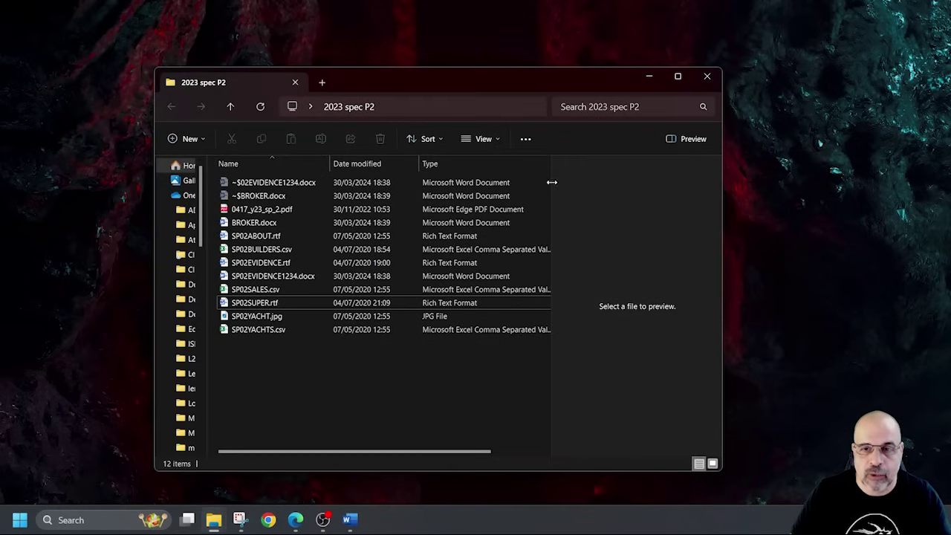
{"action": "left_click", "coordinate": [682, 138]}
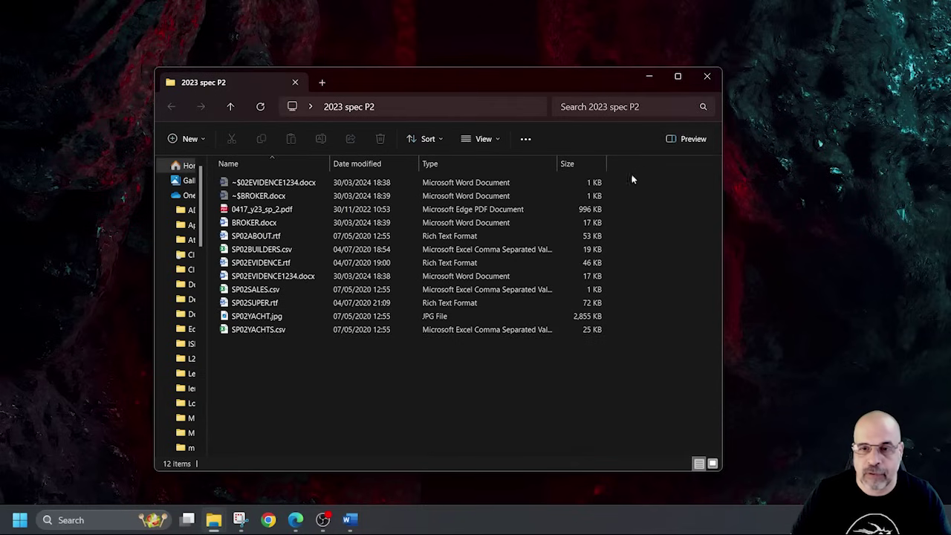
{"action": "left_click_drag", "start_coordinate": [556, 165], "coordinate": [589, 165]}
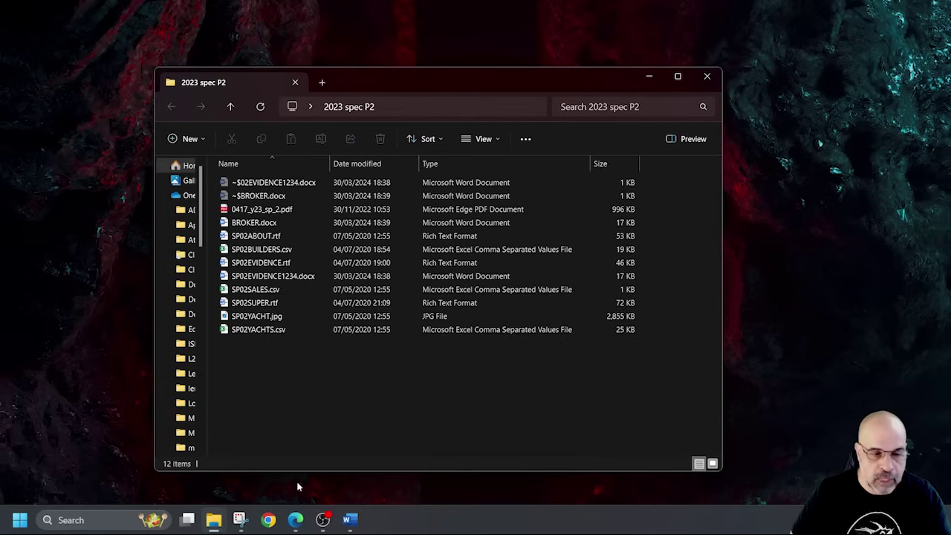
{"action": "left_click", "coordinate": [240, 520]}
{"action": "left_click", "coordinate": [126, 43]}
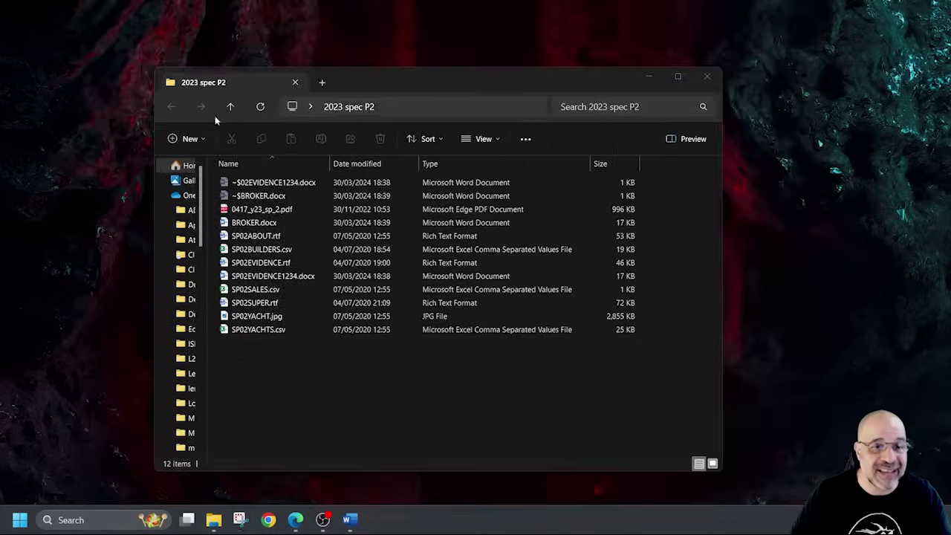
Snip the tidied folder window and paste it under Step 1 – EVIDENCE 1 in SP02EVIDENCE1234.docx.
{"action": "left_click_drag", "start_coordinate": [154, 70], "coordinate": [676, 353]}
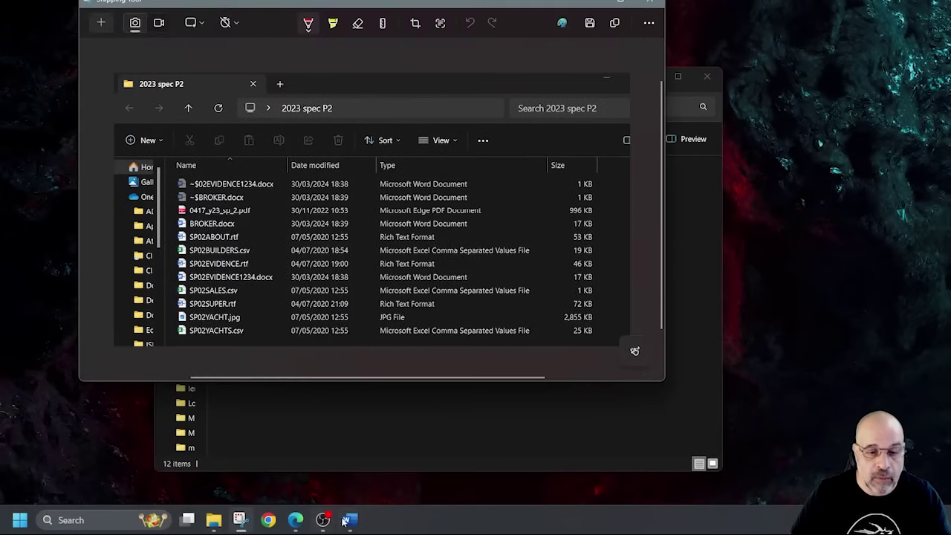
{"action": "mouse_move", "coordinate": [351, 520]}
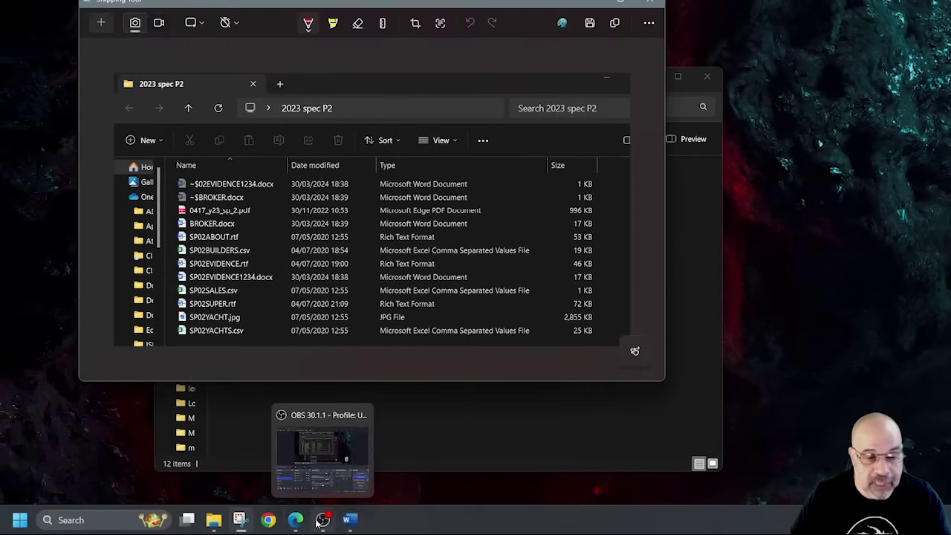
{"action": "left_click", "coordinate": [283, 457]}
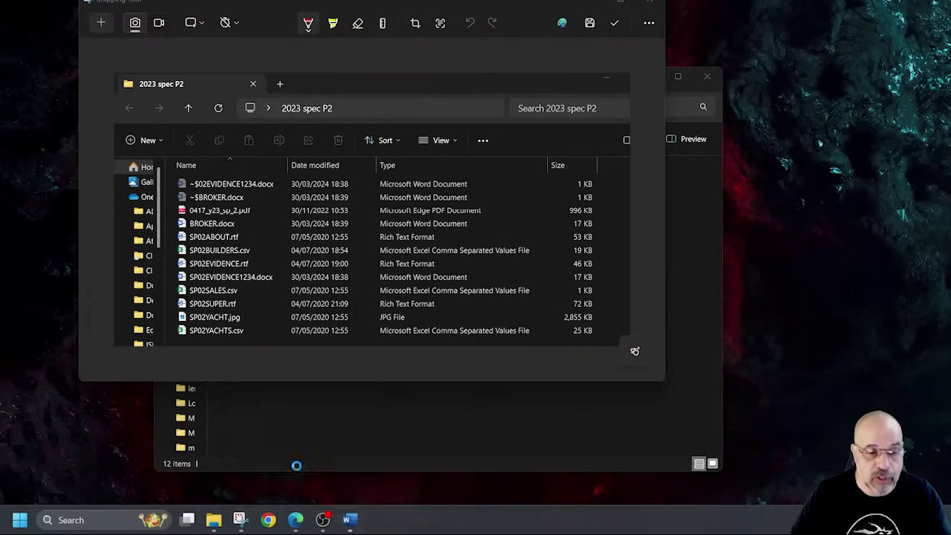
{"action": "key", "text": "ctrl+v"}
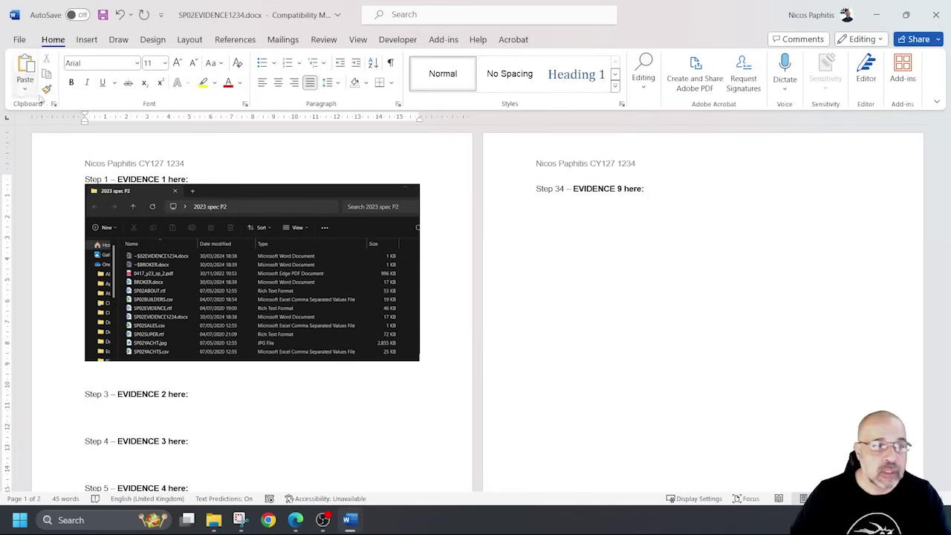
{"action": "left_click", "coordinate": [117, 14]}
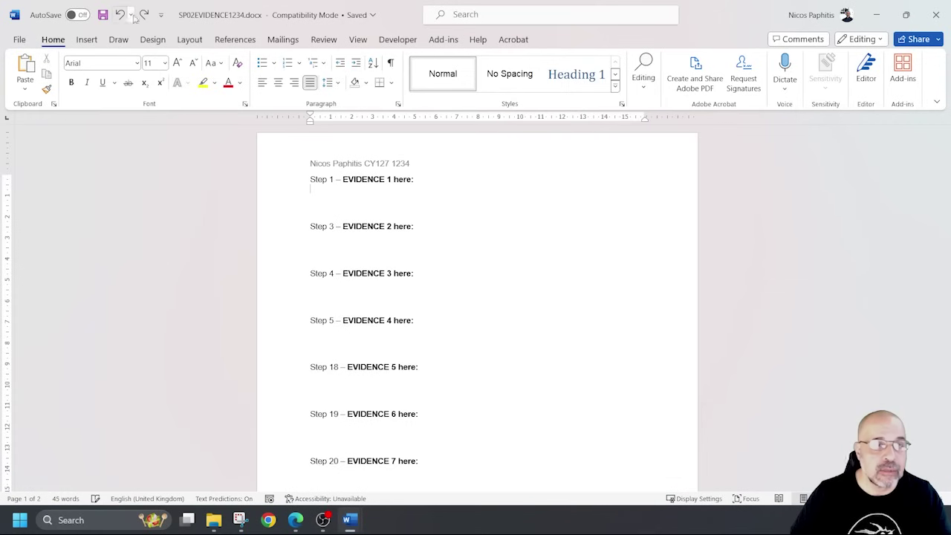
{"action": "left_click", "coordinate": [144, 14]}
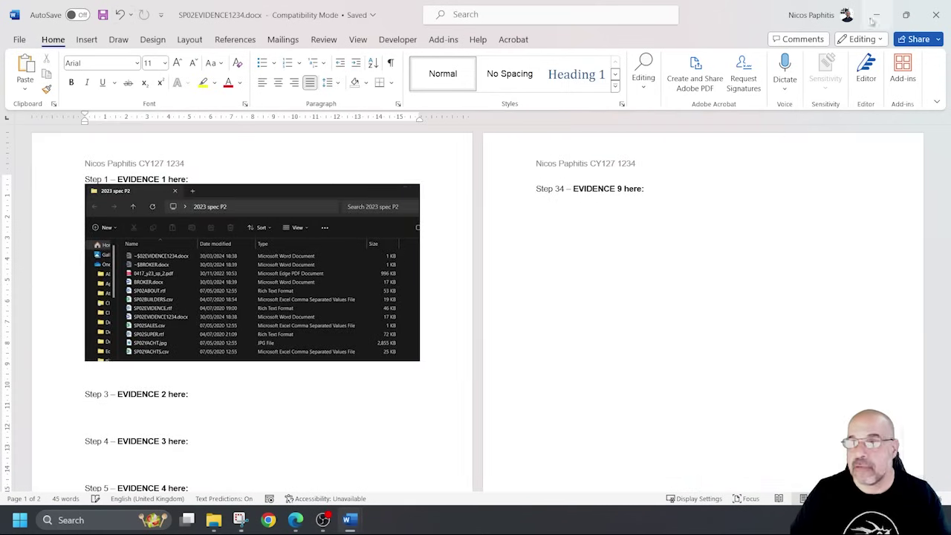
Minimise the evidence document and bring BROKER.docx back to the front.
{"action": "left_click", "coordinate": [877, 14]}
{"action": "mouse_move", "coordinate": [351, 513]}
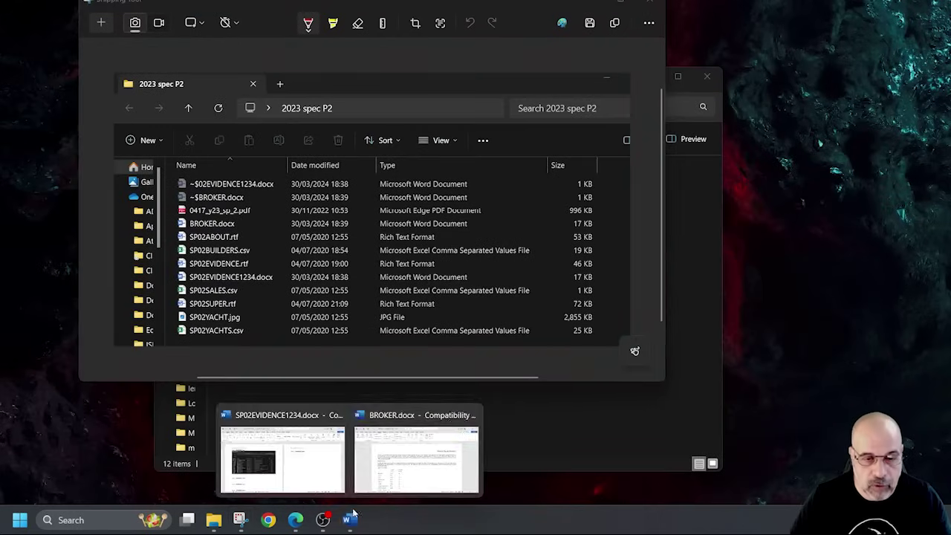
{"action": "left_click", "coordinate": [416, 455]}
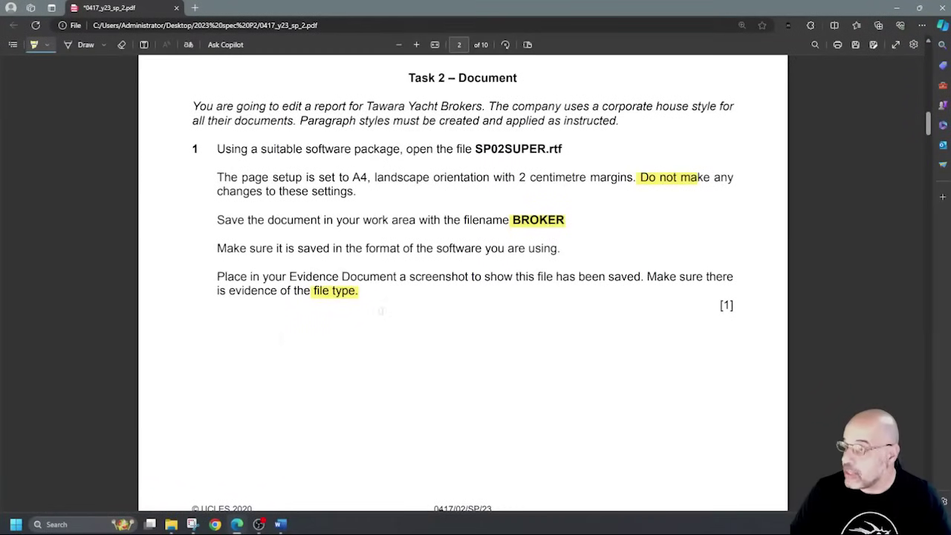
Highlight 'no other text is' in question 2's rule about the header and footer area.
{"action": "scroll", "coordinate": [462, 282], "scroll_direction": "down", "scroll_amount": 5}
{"action": "scroll", "coordinate": [373, 279], "scroll_direction": "down", "scroll_amount": 4}
{"action": "scroll", "coordinate": [371, 276], "scroll_direction": "up", "scroll_amount": 1}
{"action": "scroll", "coordinate": [370, 273], "scroll_direction": "down", "scroll_amount": 1}
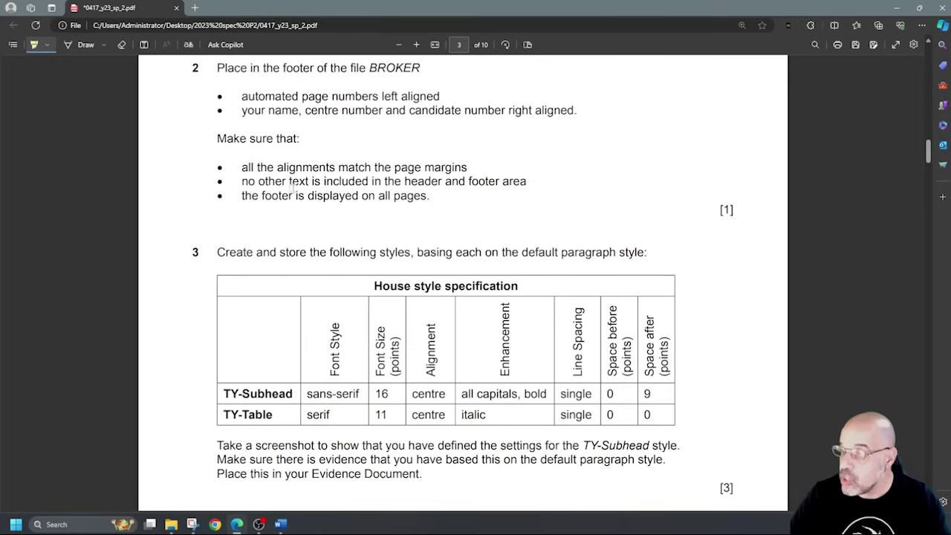
{"action": "left_click_drag", "start_coordinate": [242, 182], "coordinate": [324, 184]}
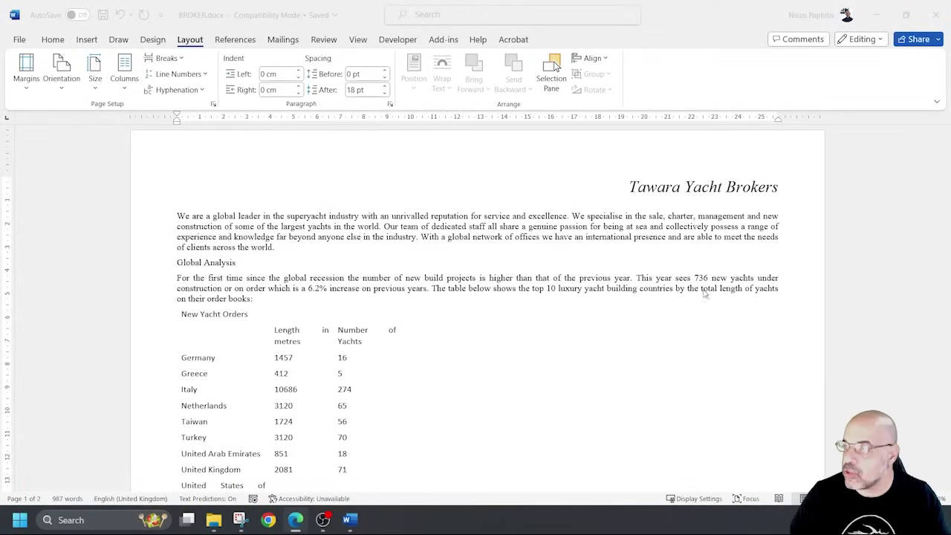
Open the page footer and insert a plain page number in it.
{"action": "scroll", "coordinate": [488, 347], "scroll_direction": "down", "scroll_amount": 3}
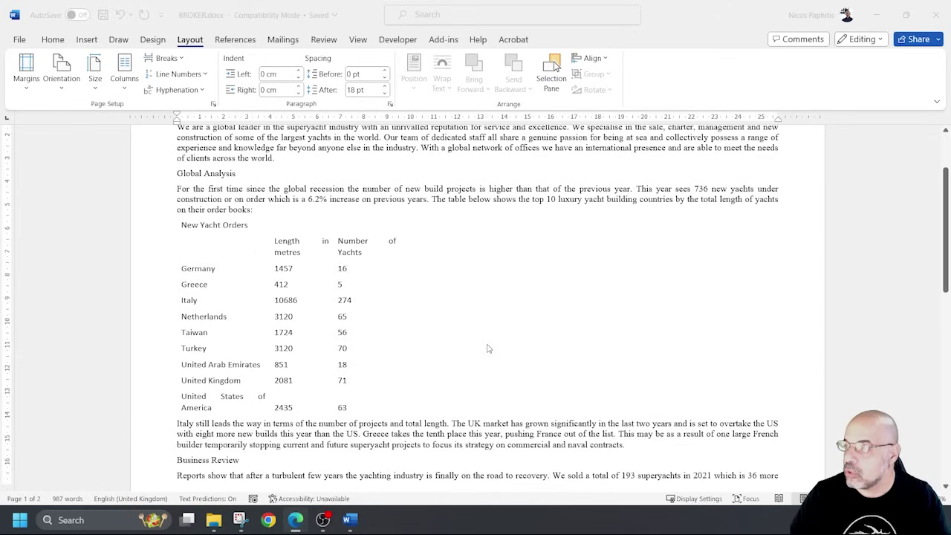
{"action": "scroll", "coordinate": [488, 347], "scroll_direction": "down", "scroll_amount": 4}
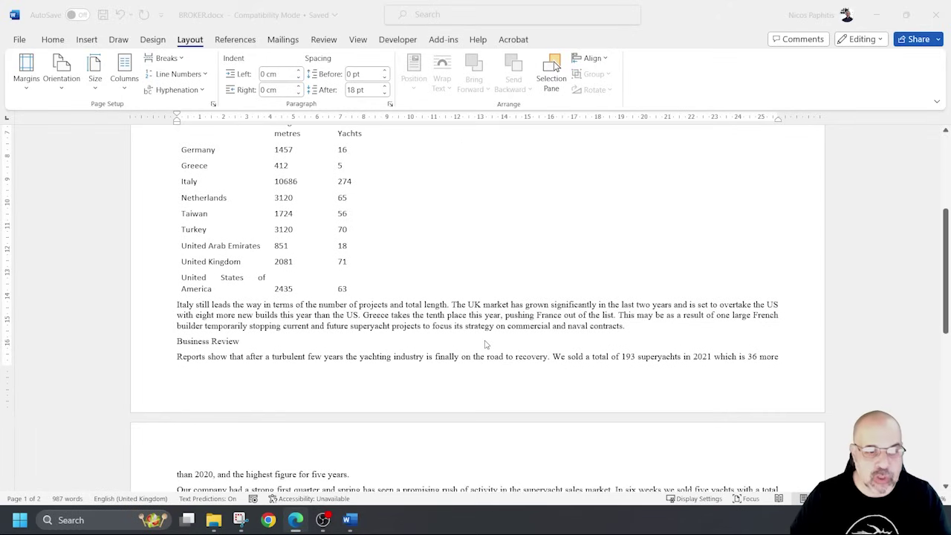
{"action": "double_click", "coordinate": [330, 390]}
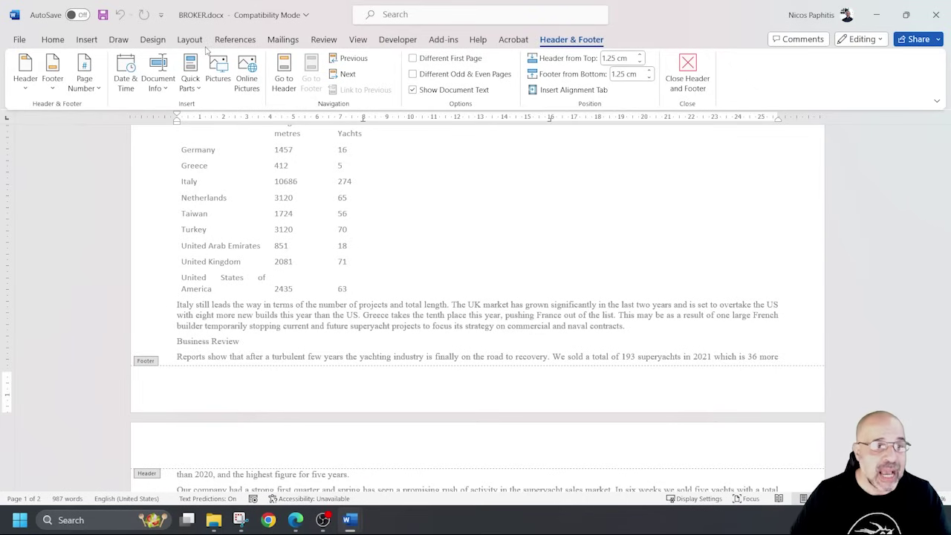
{"action": "left_click", "coordinate": [84, 82]}
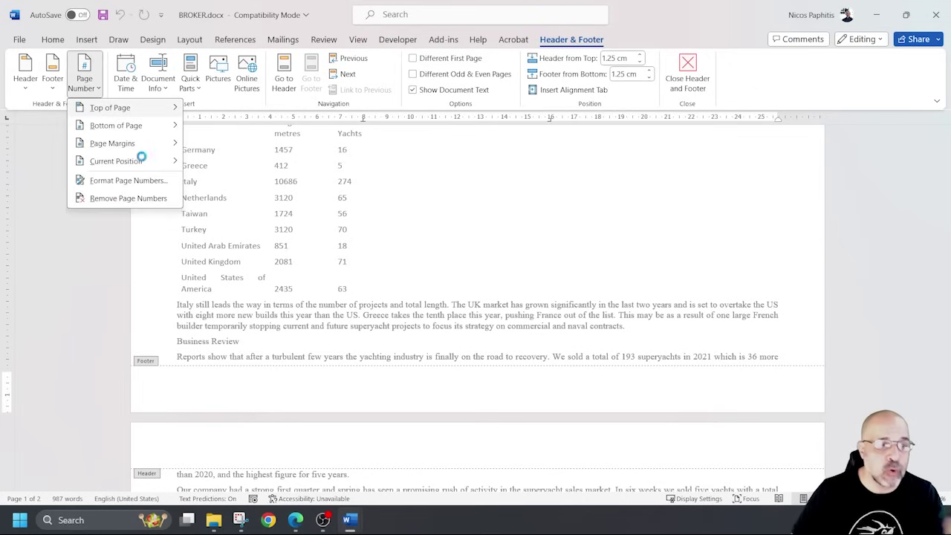
{"action": "mouse_move", "coordinate": [147, 164]}
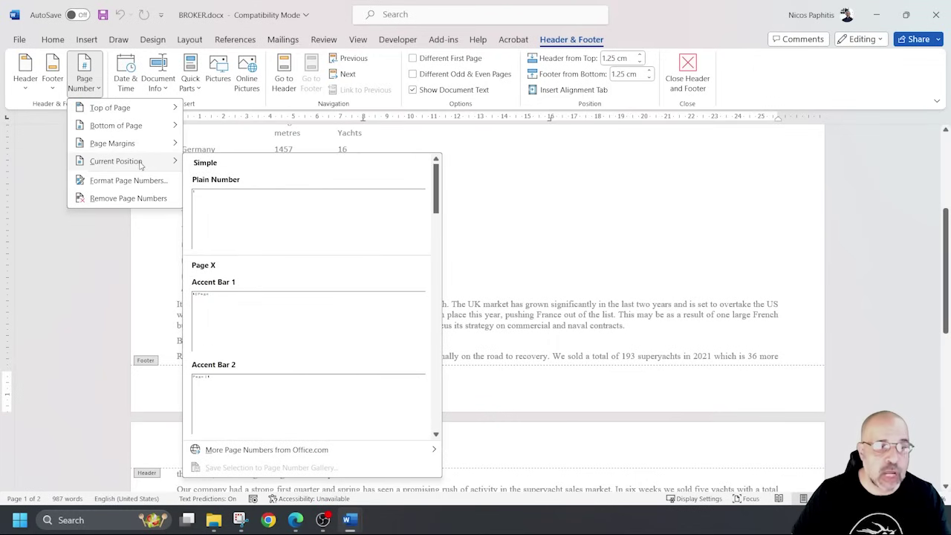
{"action": "left_click", "coordinate": [232, 396]}
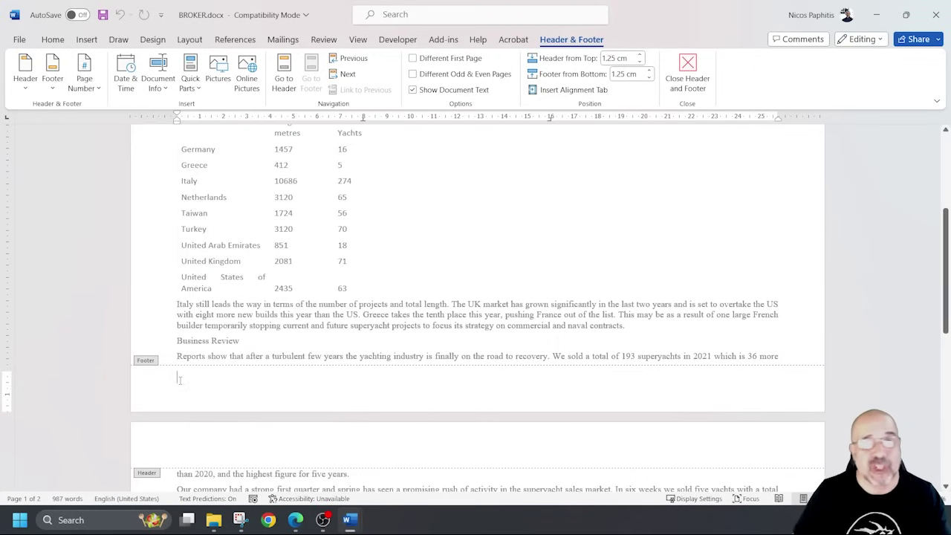
{"action": "left_click", "coordinate": [84, 82]}
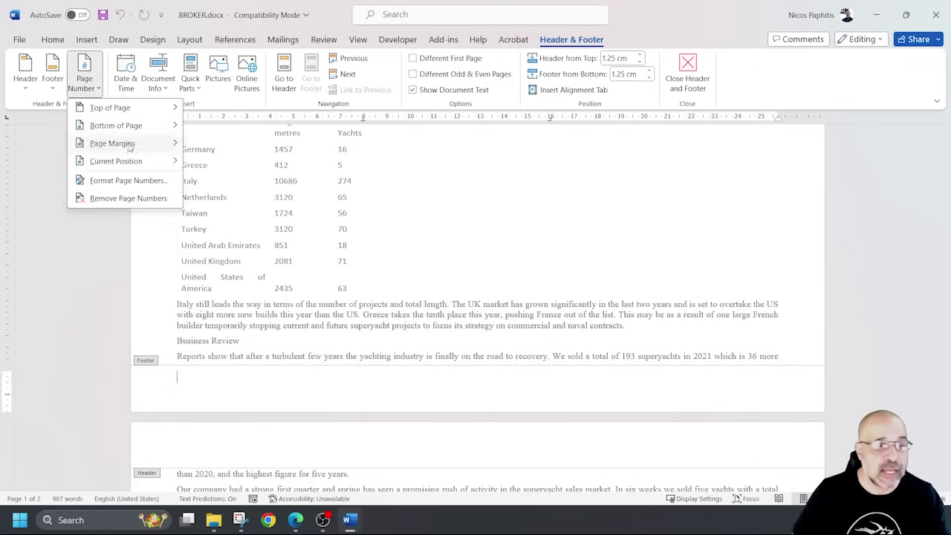
{"action": "mouse_move", "coordinate": [126, 160]}
{"action": "left_click", "coordinate": [223, 204]}
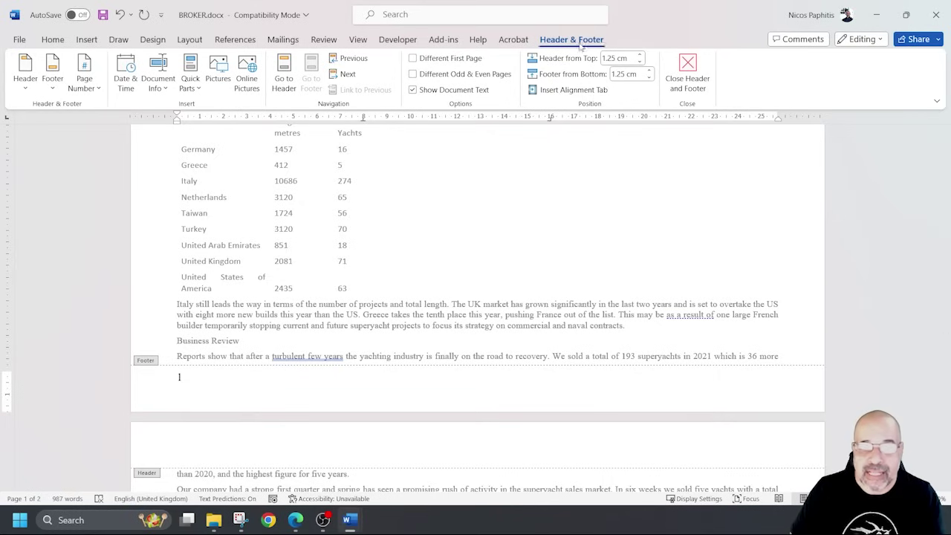
Add a right-aligned tab stop, then erase all footer text and the page number, and save.
{"action": "left_click", "coordinate": [548, 90]}
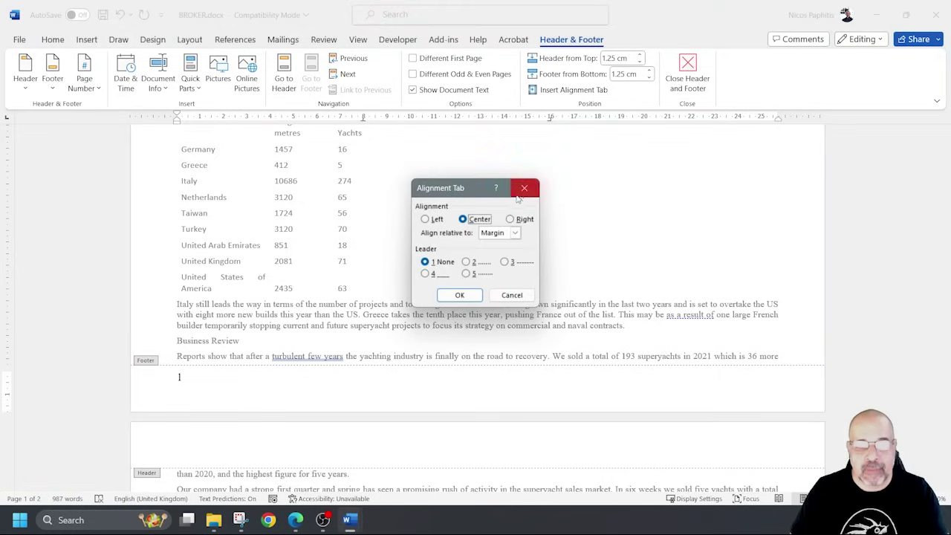
{"action": "left_click", "coordinate": [520, 222]}
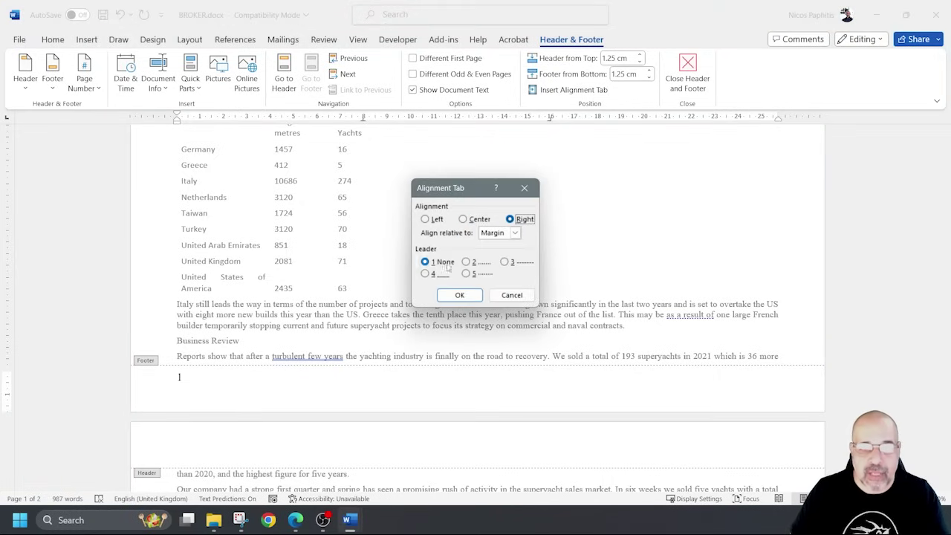
{"action": "left_click", "coordinate": [460, 296]}
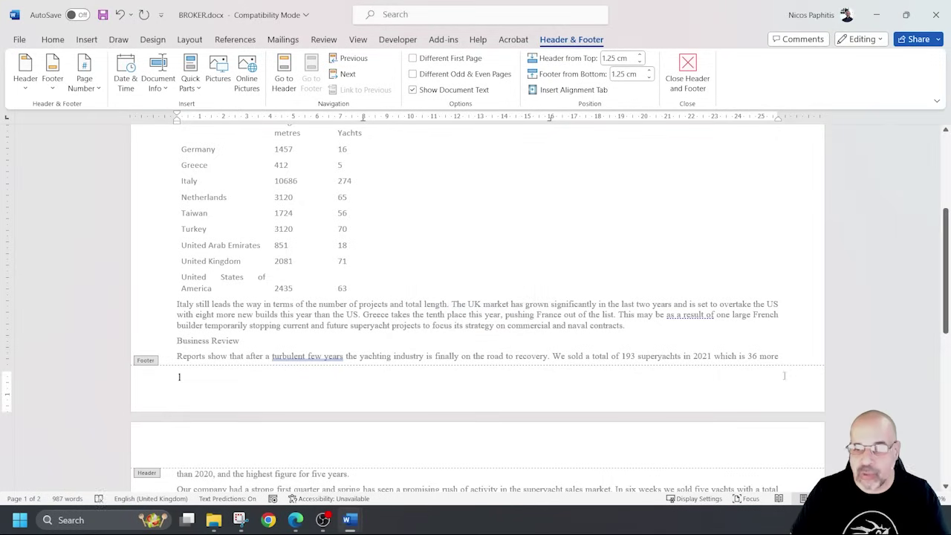
{"action": "type", "text": "Nocoe"}
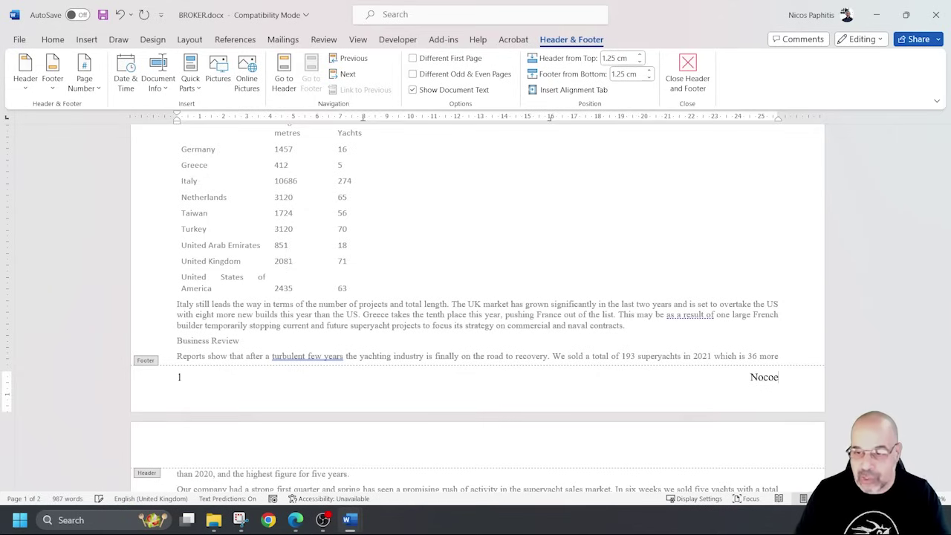
{"action": "key", "text": "BackSpace"}
{"action": "key", "text": "BackSpace"}
{"action": "key", "text": "BackSpace"}
{"action": "key", "text": "BackSpace"}
{"action": "type", "text": "icos"}
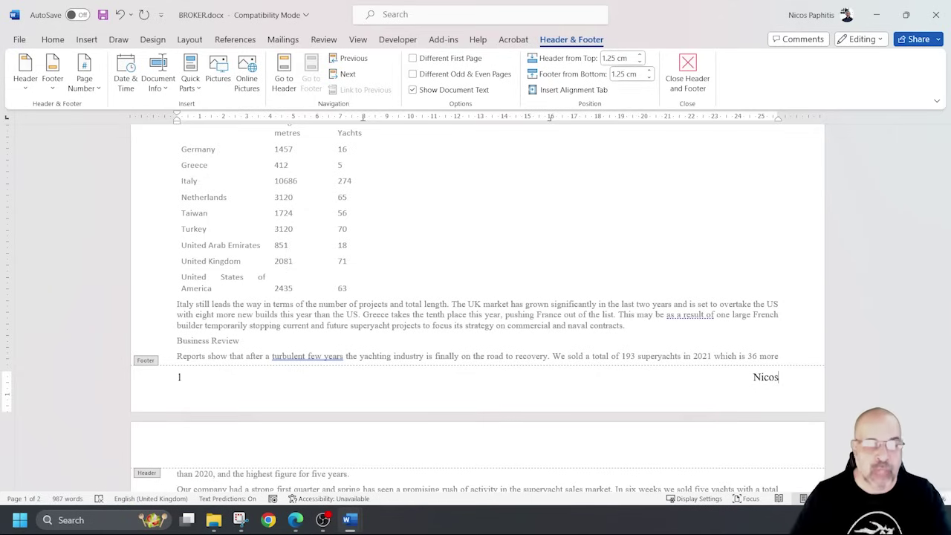
{"action": "key", "text": "BackSpace"}
{"action": "key", "text": "BackSpace"}
{"action": "key", "text": "BackSpace"}
{"action": "key", "text": "BackSpace"}
{"action": "type", "text": "o recove"}
{"action": "key", "text": "BackSpace"}
{"action": "key", "text": "BackSpace"}
{"action": "key", "text": "BackSpace"}
{"action": "key", "text": "BackSpace"}
{"action": "key", "text": "BackSpace"}
{"action": "key", "text": "BackSpace"}
{"action": "key", "text": "ctrl+s"}
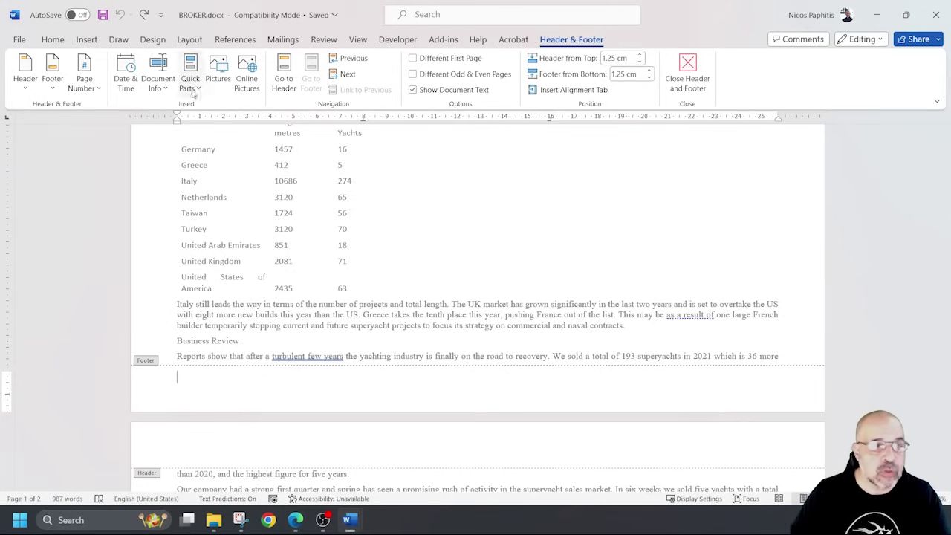
Insert a Blank (Three Columns) footer with a Plain Number page number on the left.
{"action": "left_click", "coordinate": [55, 83]}
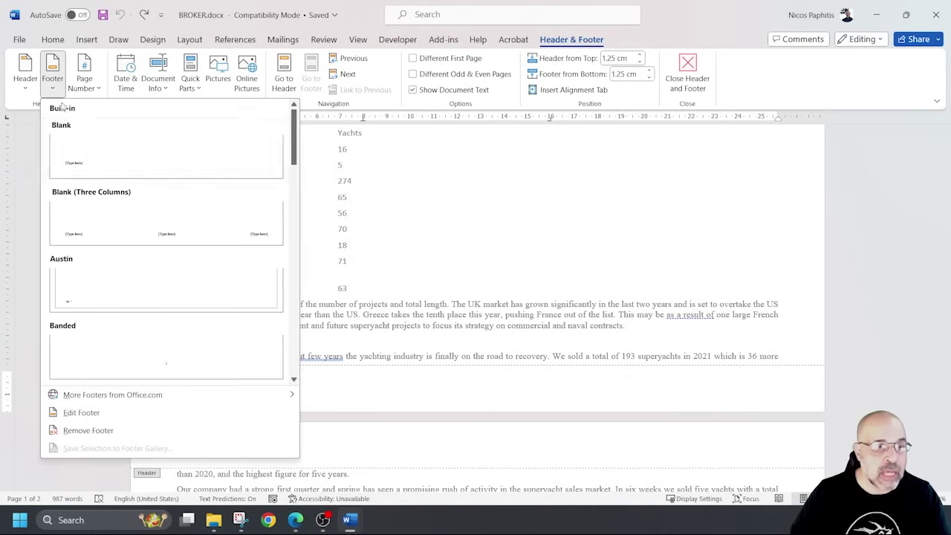
{"action": "left_click", "coordinate": [96, 214]}
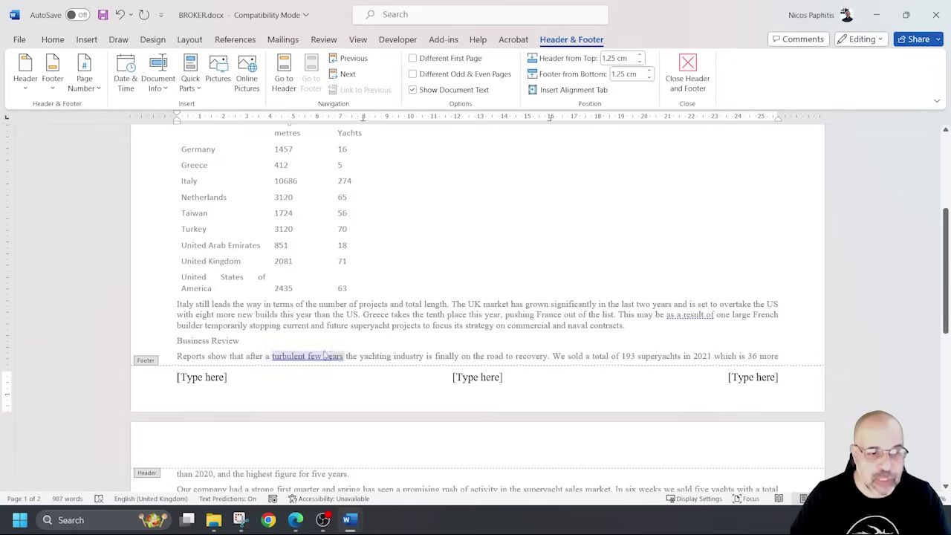
{"action": "left_click", "coordinate": [200, 377]}
{"action": "left_click", "coordinate": [84, 78]}
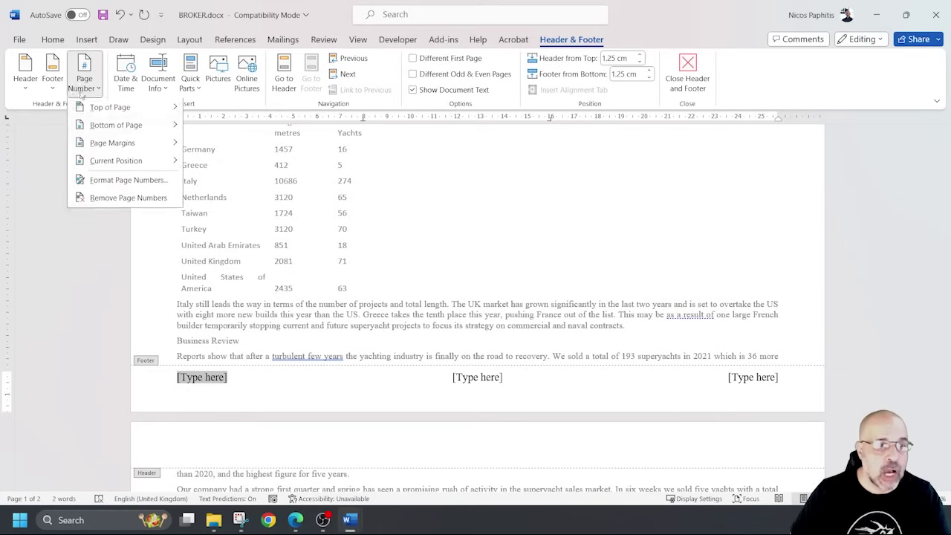
{"action": "mouse_move", "coordinate": [116, 161]}
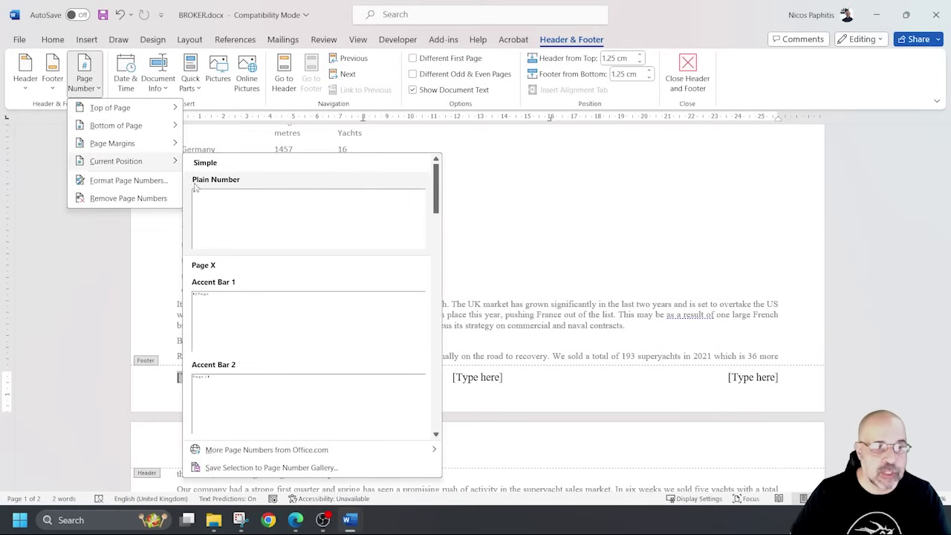
{"action": "left_click", "coordinate": [245, 215]}
Enter the candidate's name, centre and candidate numbers at right, delete the centre placeholder, and close the footer.
{"action": "left_click", "coordinate": [750, 377]}
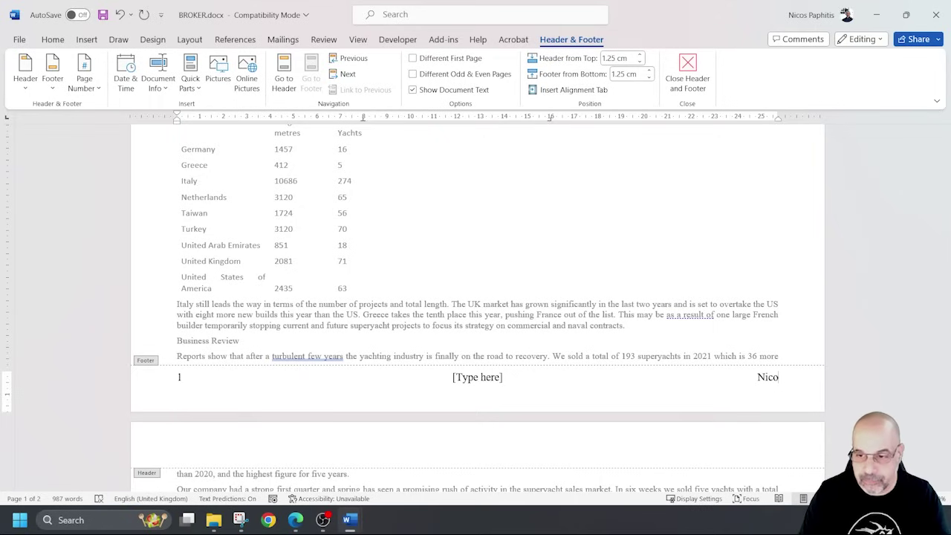
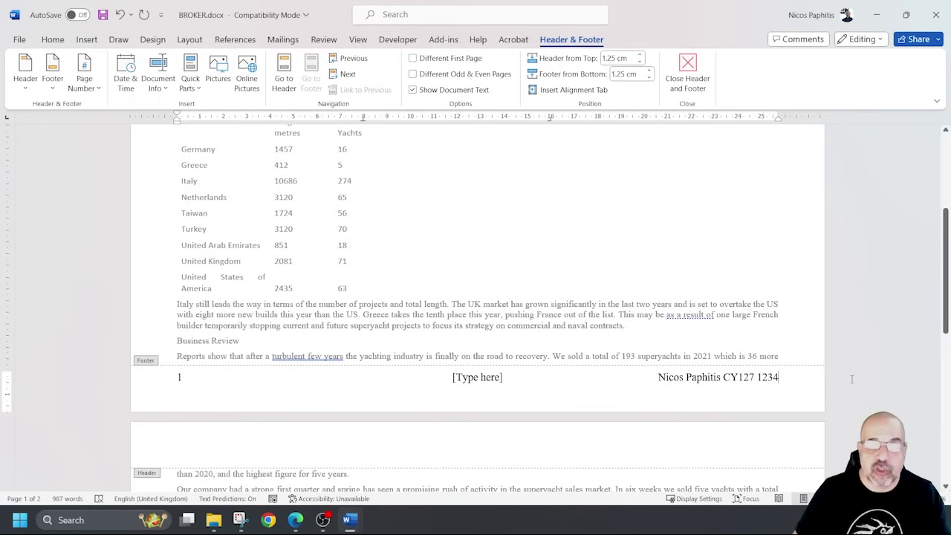
{"action": "left_click", "coordinate": [477, 377]}
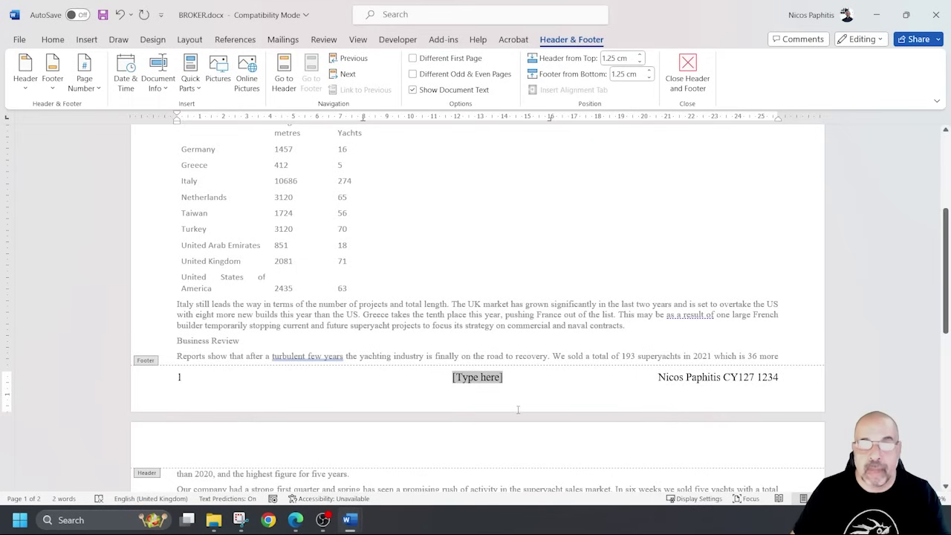
{"action": "double_click", "coordinate": [554, 325]}
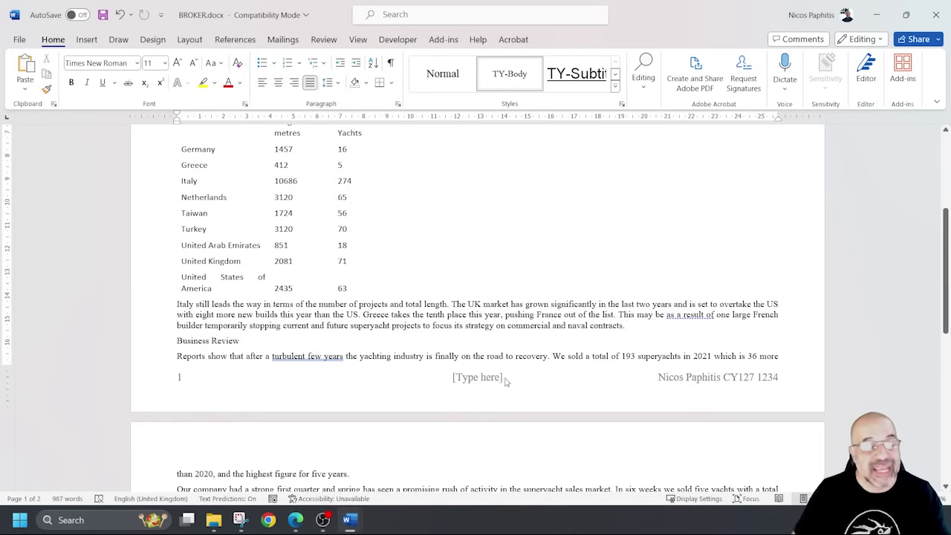
{"action": "double_click", "coordinate": [500, 380]}
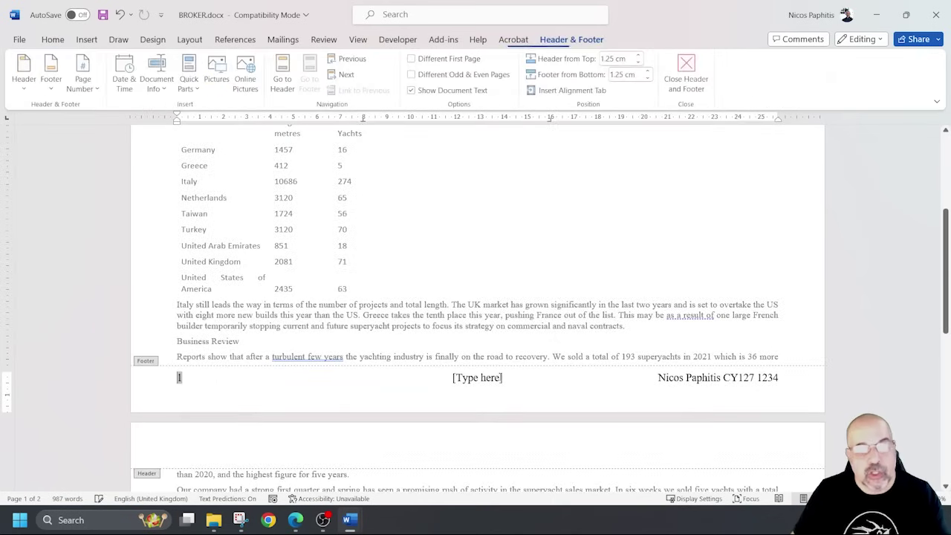
{"action": "left_click", "coordinate": [472, 378]}
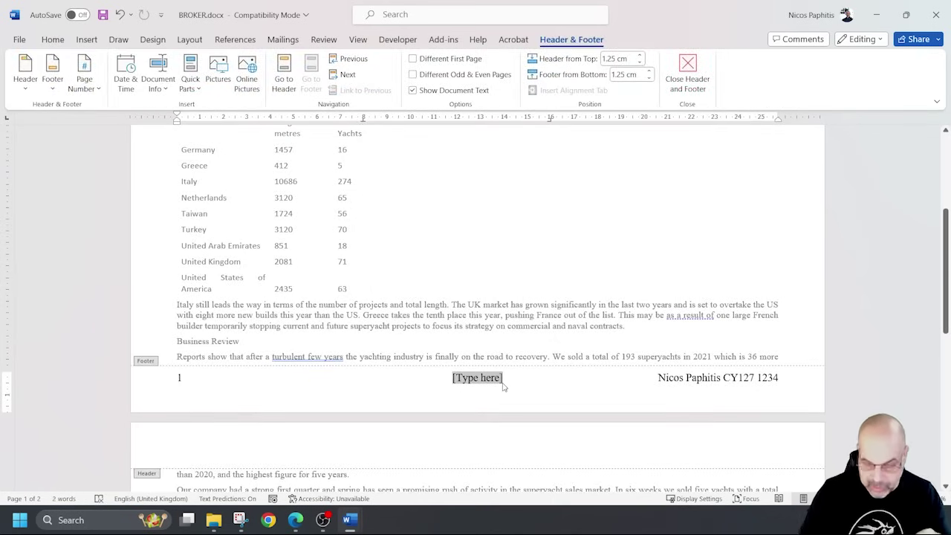
{"action": "key", "text": "Delete"}
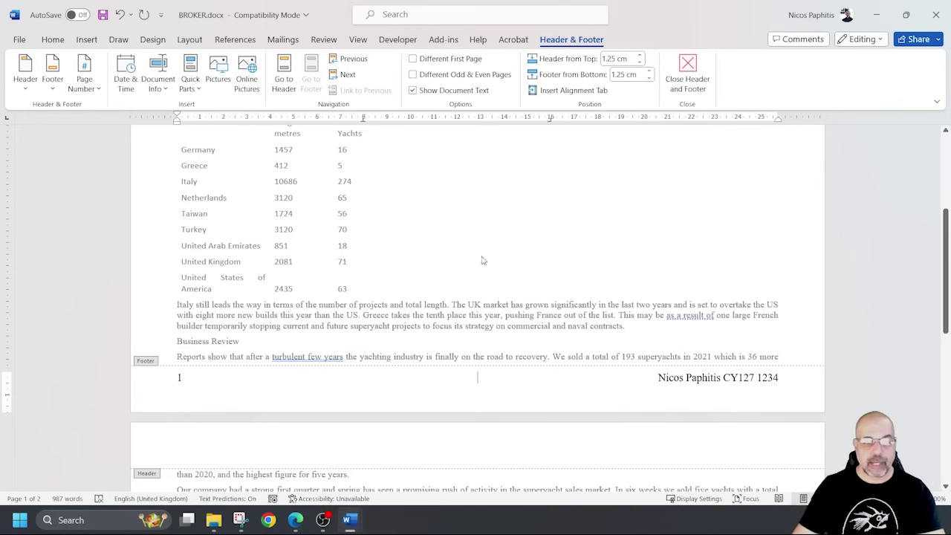
{"action": "double_click", "coordinate": [516, 193]}
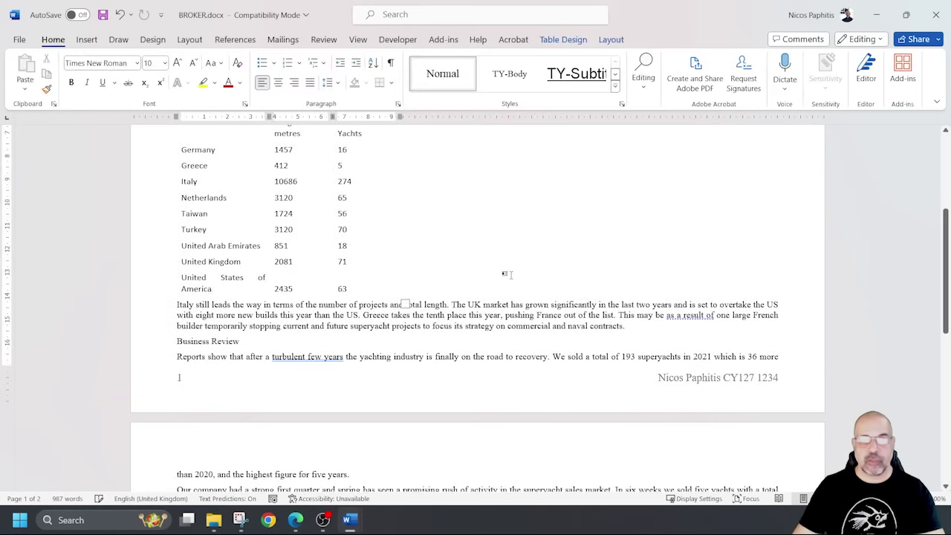
{"action": "scroll", "coordinate": [508, 274], "scroll_direction": "up", "scroll_amount": 4}
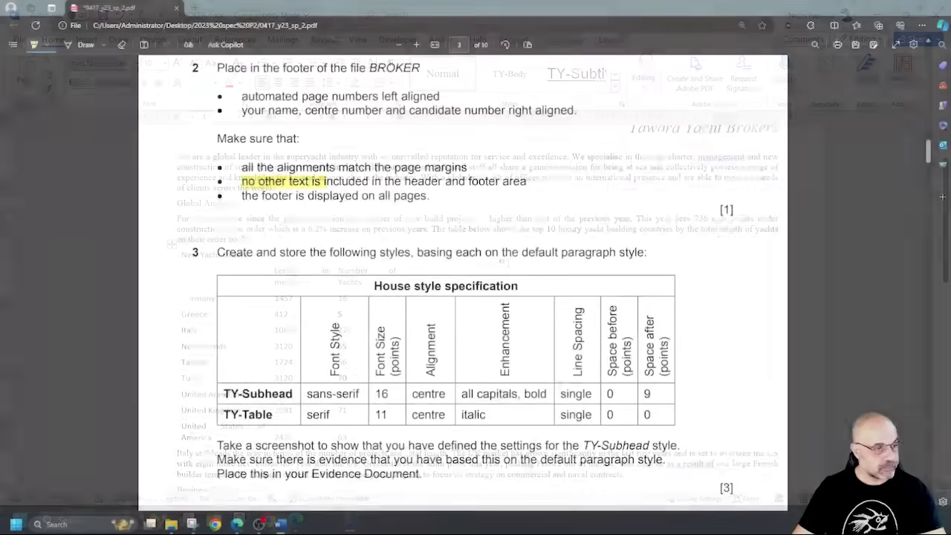
Highlight 'the default paragraph style' and the TY-Subhead style wording in question 3 of the PDF.
{"action": "scroll", "coordinate": [304, 228], "scroll_direction": "down", "scroll_amount": 2}
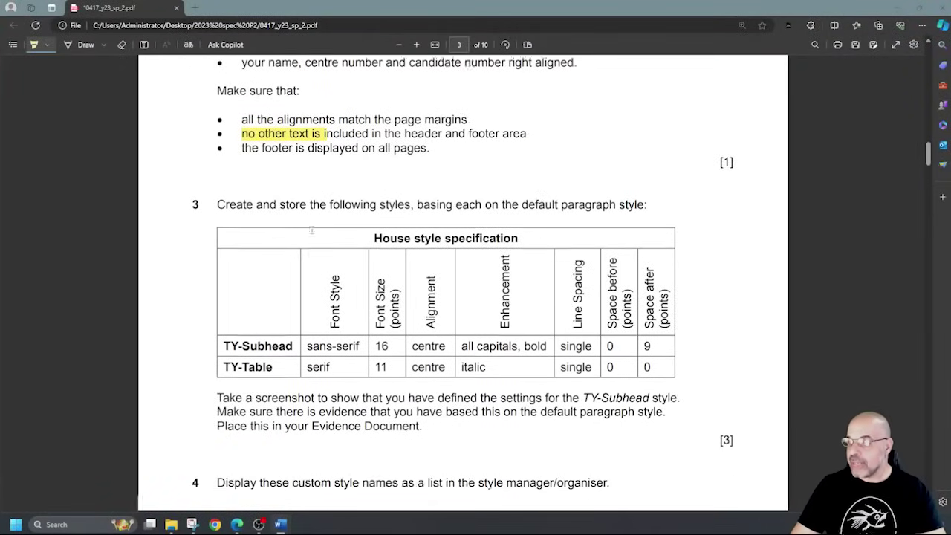
{"action": "scroll", "coordinate": [328, 190], "scroll_direction": "down", "scroll_amount": 2}
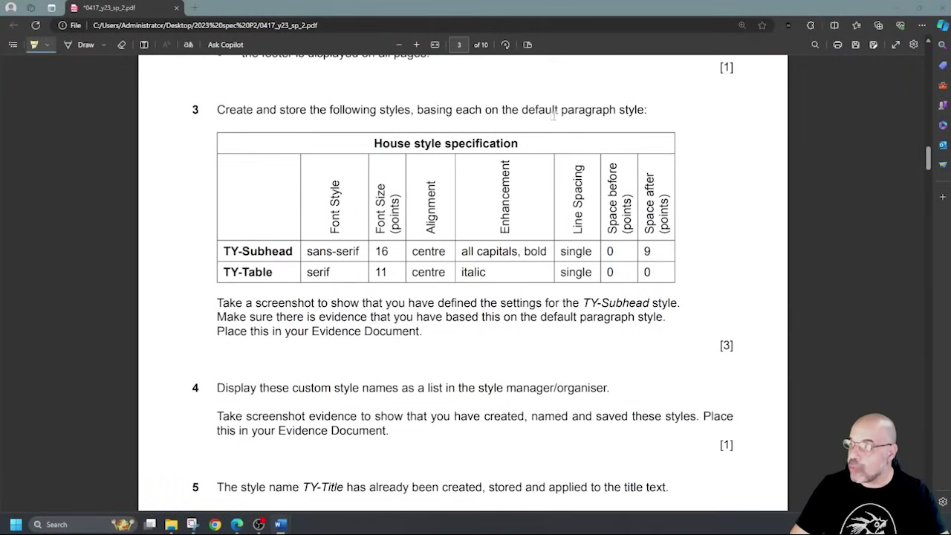
{"action": "left_click_drag", "start_coordinate": [504, 111], "coordinate": [645, 112]}
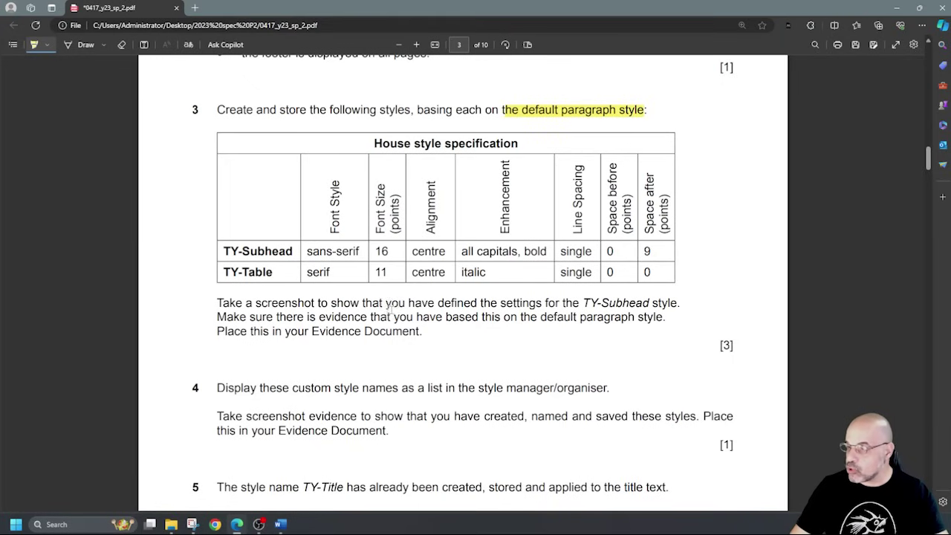
{"action": "left_click_drag", "start_coordinate": [584, 302], "coordinate": [679, 304]}
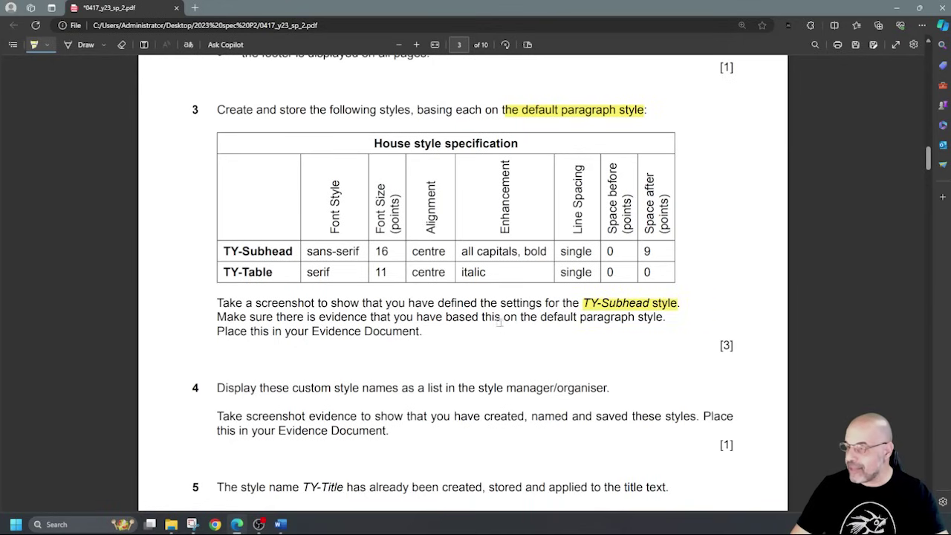
{"action": "mouse_move", "coordinate": [540, 317]}
{"action": "left_mouse_down"}
{"action": "mouse_move", "coordinate": [671, 316]}
{"action": "mouse_move", "coordinate": [217, 317]}
{"action": "left_mouse_up"}
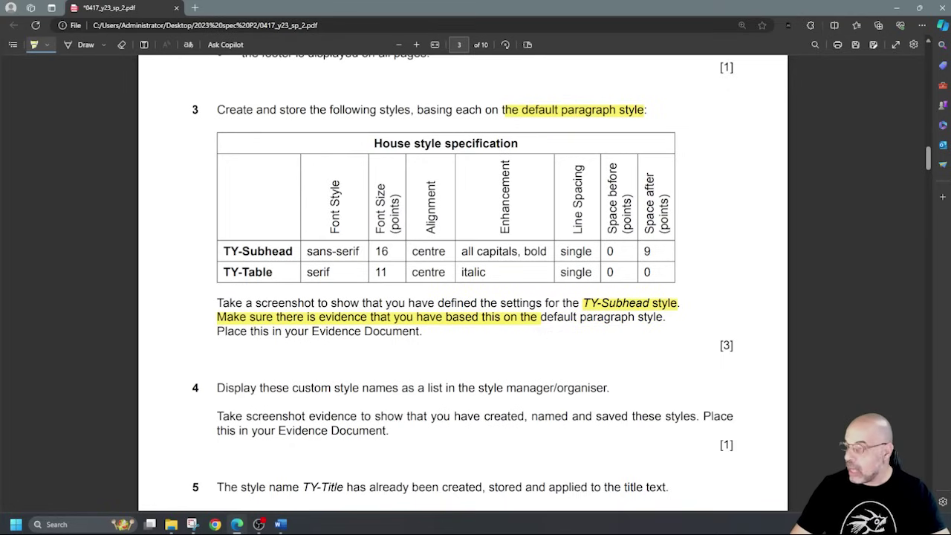
{"action": "left_click_drag", "start_coordinate": [575, 316], "coordinate": [668, 315]}
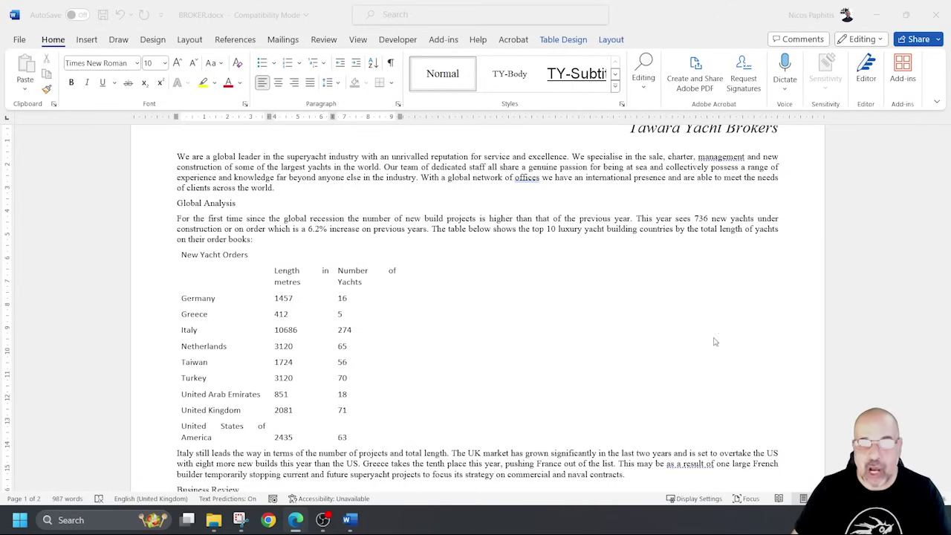
Check the styles of the title and first body paragraph in the expanded Styles gallery.
{"action": "scroll", "coordinate": [721, 327], "scroll_direction": "up", "scroll_amount": 1}
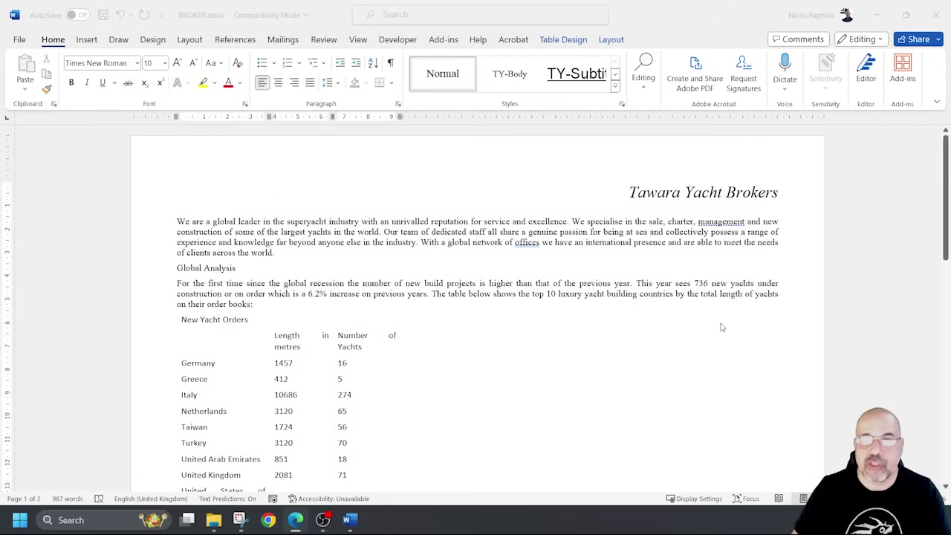
{"action": "left_click", "coordinate": [177, 227]}
{"action": "left_click", "coordinate": [182, 226]}
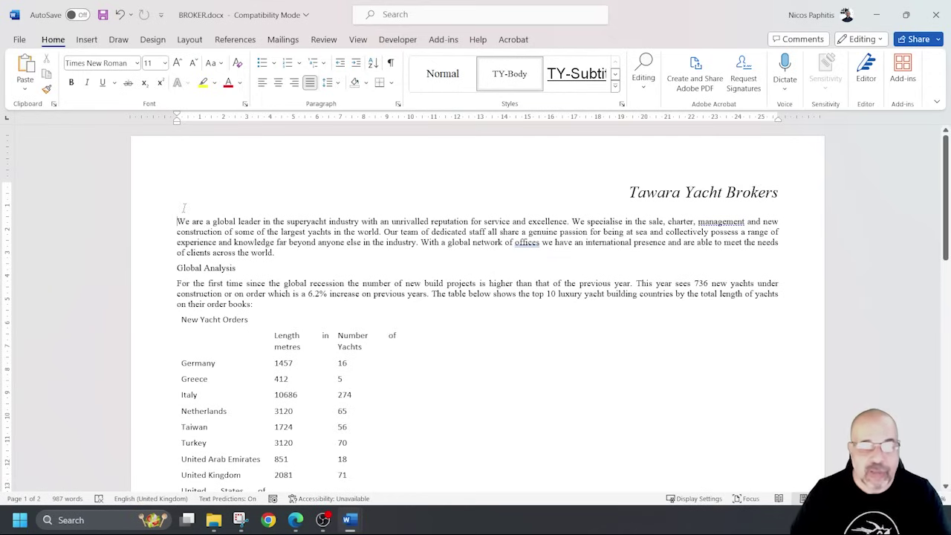
{"action": "left_click", "coordinate": [670, 193]}
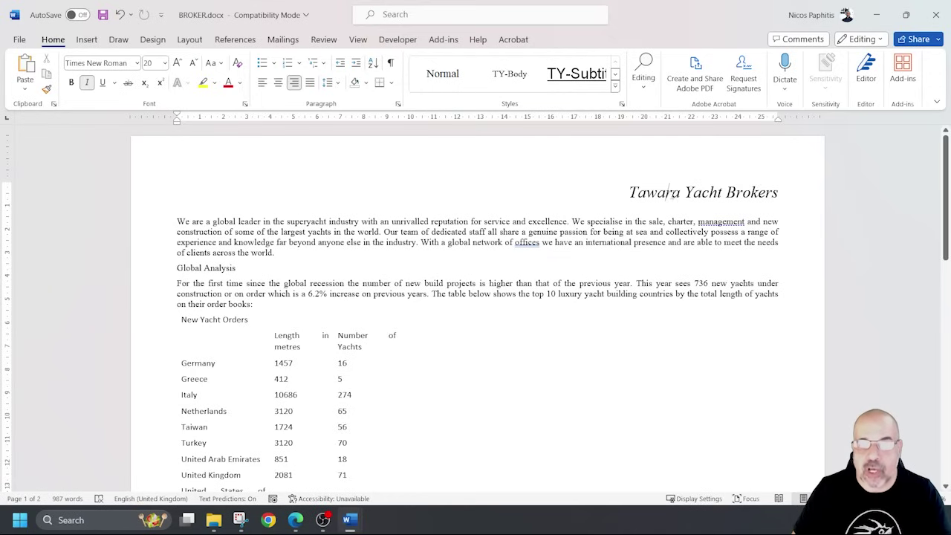
{"action": "left_click", "coordinate": [615, 86]}
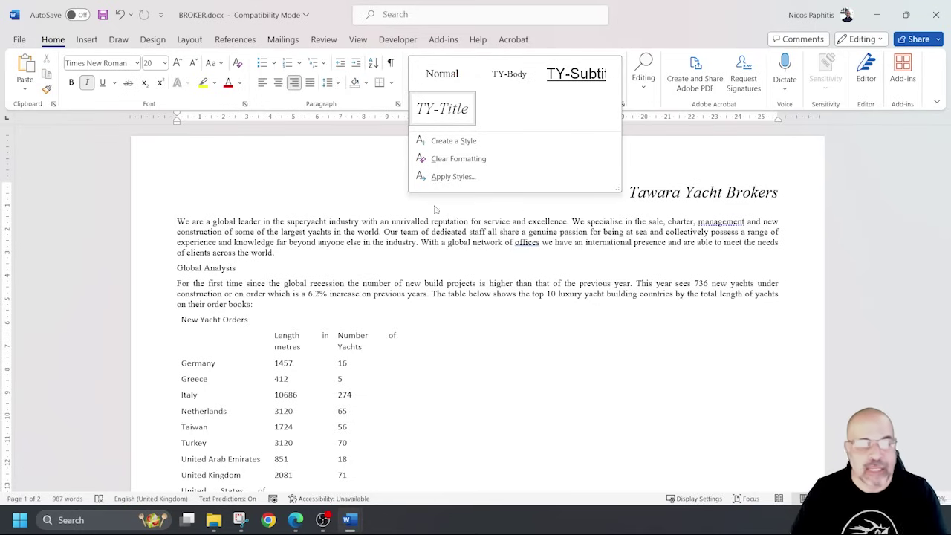
{"action": "left_click", "coordinate": [227, 232]}
Apply TY-Body to the opening body paragraph, verify it, and return to the document start.
{"action": "left_click", "coordinate": [206, 230]}
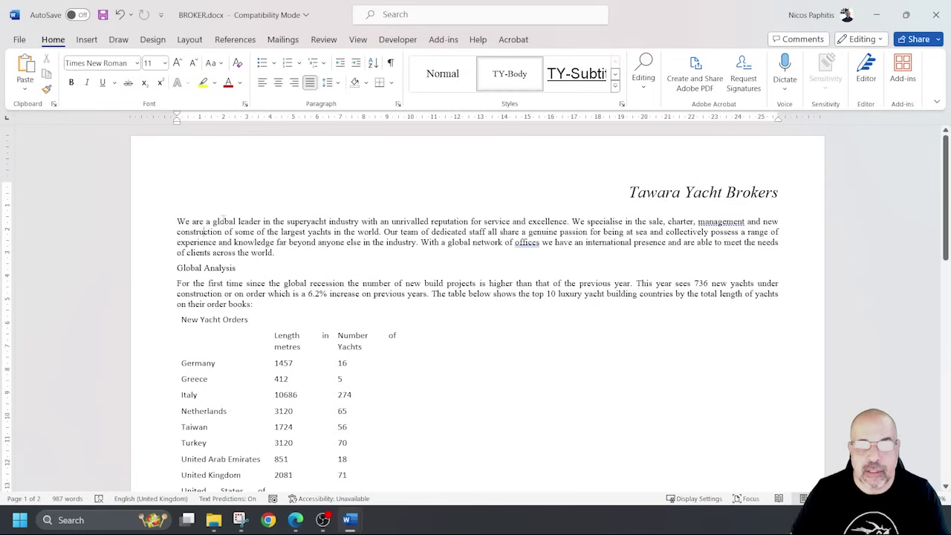
{"action": "left_click", "coordinate": [496, 80]}
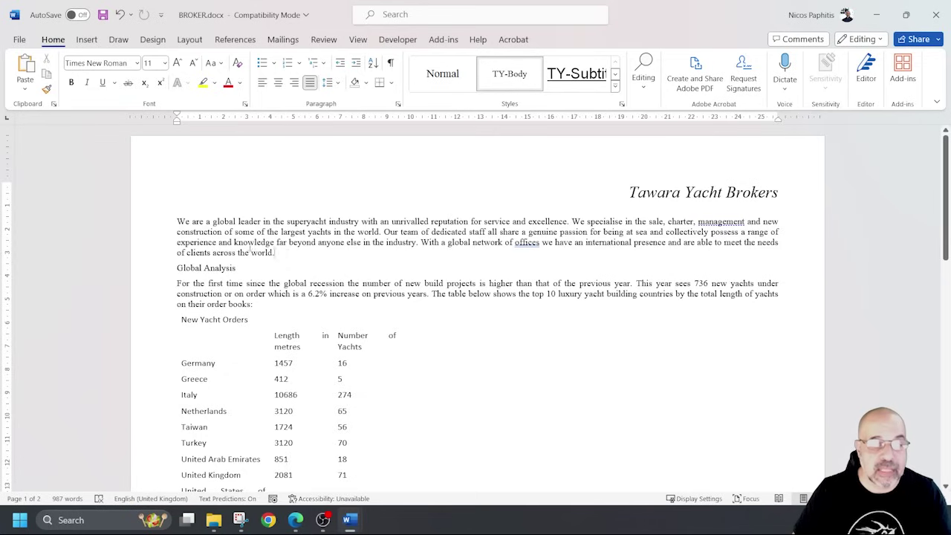
{"action": "left_click_drag", "start_coordinate": [267, 251], "coordinate": [176, 223]}
{"action": "left_click", "coordinate": [208, 242]}
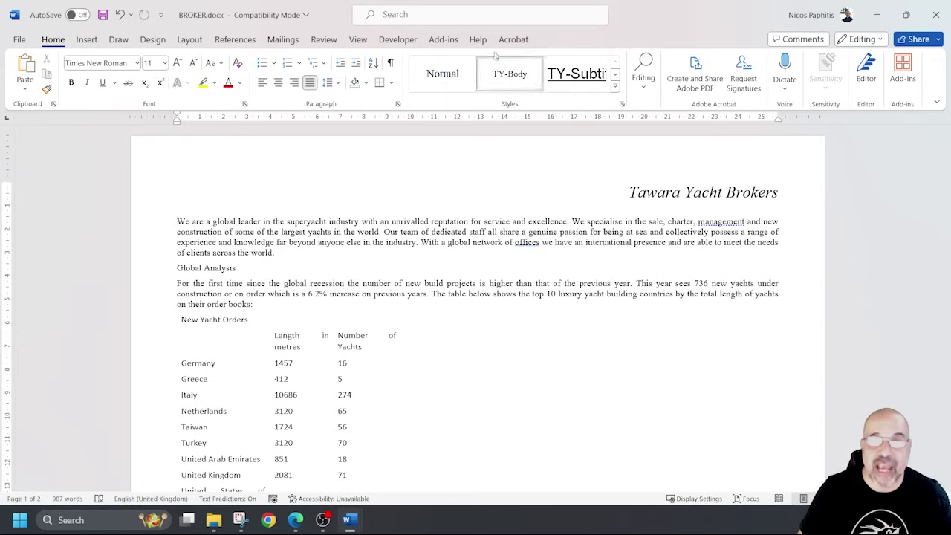
{"action": "left_click", "coordinate": [509, 73]}
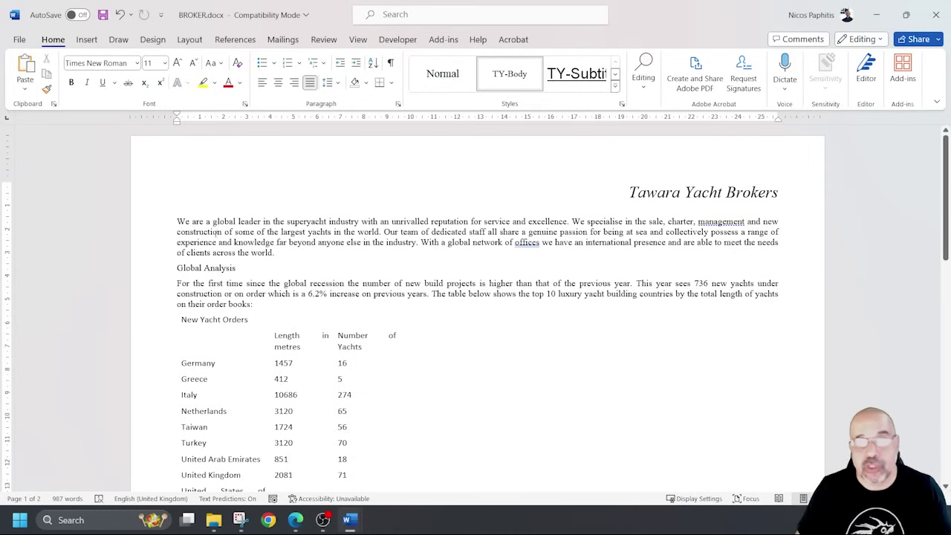
{"action": "left_click_drag", "start_coordinate": [177, 221], "coordinate": [279, 253]}
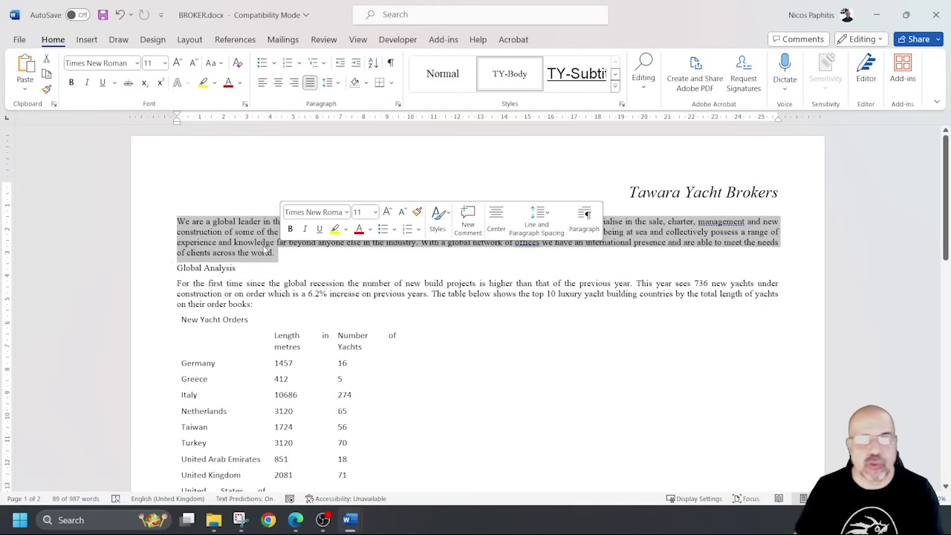
{"action": "left_click", "coordinate": [292, 318]}
{"action": "scroll", "coordinate": [292, 317], "scroll_direction": "down", "scroll_amount": 3}
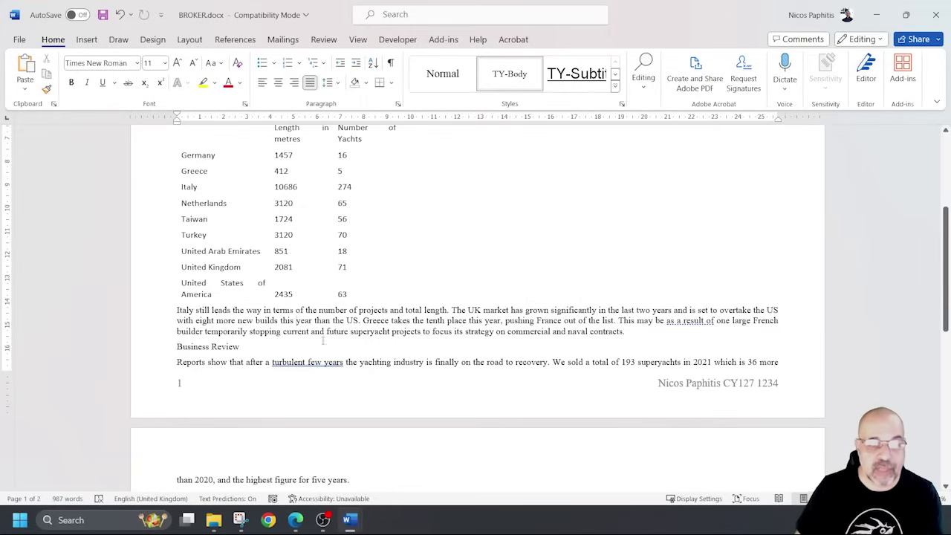
{"action": "left_click_drag", "start_coordinate": [283, 320], "coordinate": [402, 321]}
{"action": "scroll", "coordinate": [476, 297], "scroll_direction": "up", "scroll_amount": 3}
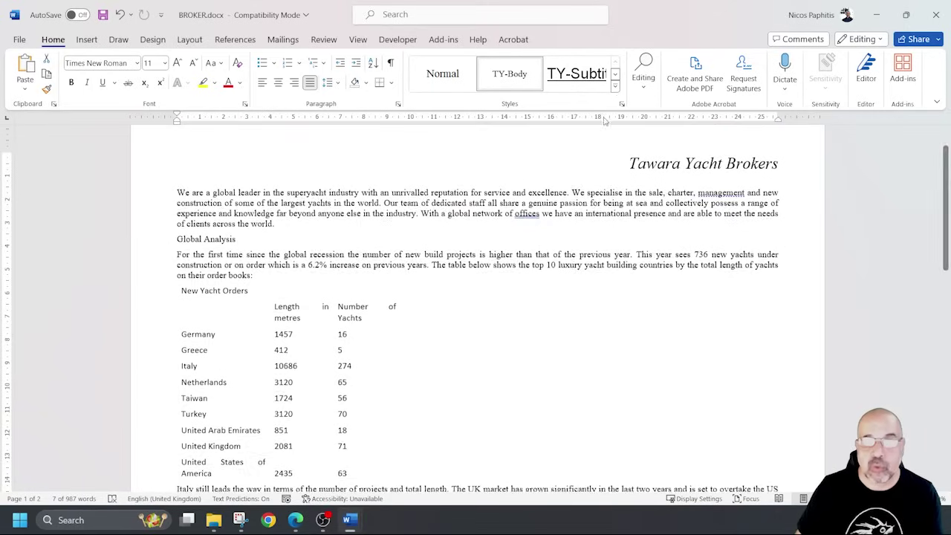
{"action": "scroll", "coordinate": [383, 297], "scroll_direction": "down", "scroll_amount": 3}
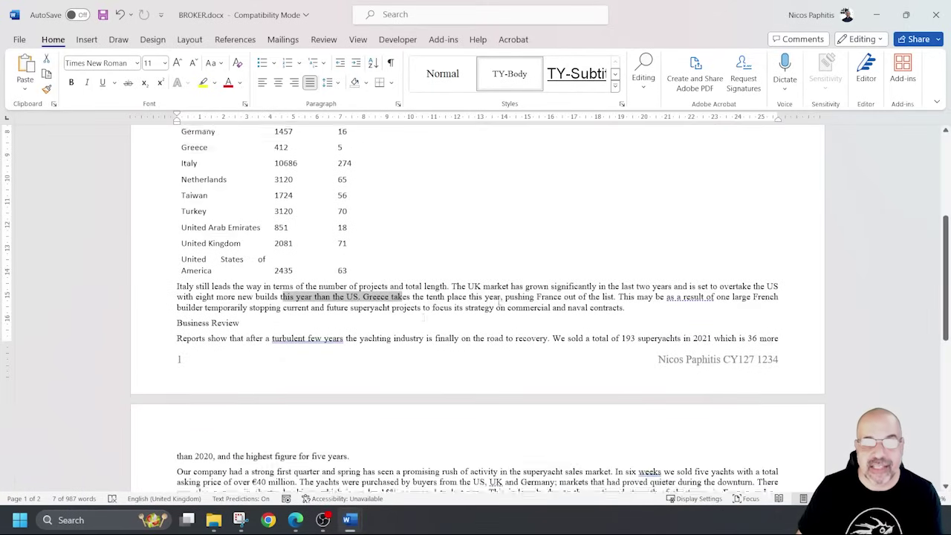
{"action": "key", "text": "ctrl+Home"}
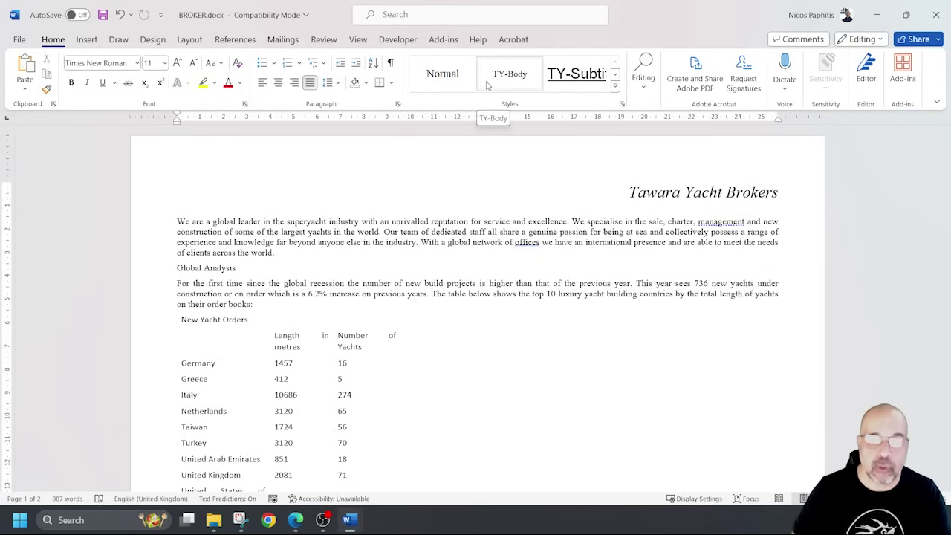
Open the Styles pane, enlarge and reposition it, and start a new style from formatting.
{"action": "left_click", "coordinate": [622, 105]}
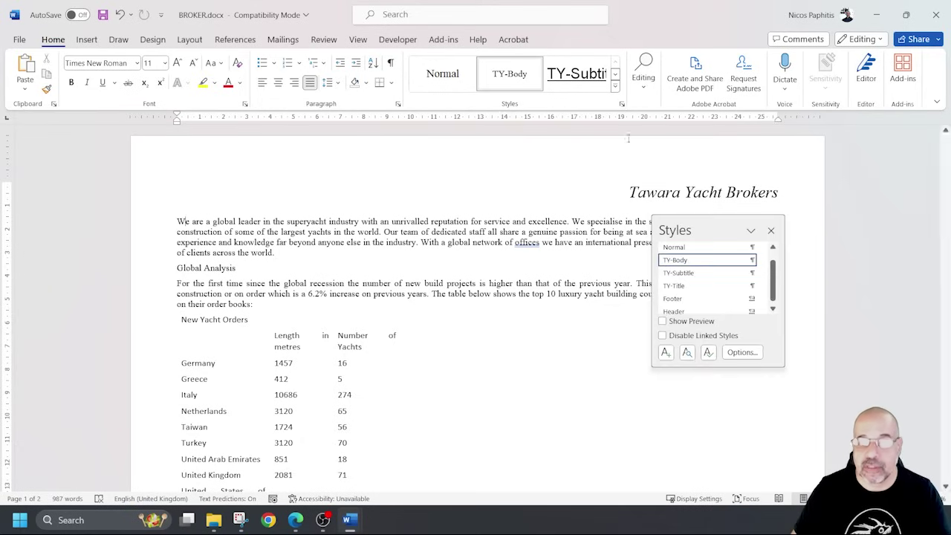
{"action": "left_click_drag", "start_coordinate": [751, 366], "coordinate": [750, 465]}
{"action": "left_click_drag", "start_coordinate": [712, 226], "coordinate": [745, 81]}
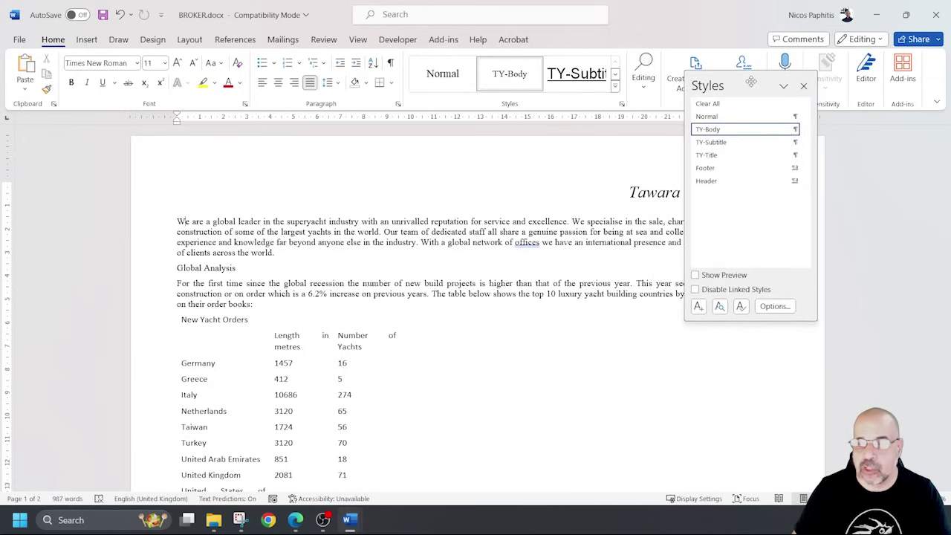
{"action": "left_click", "coordinate": [698, 307]}
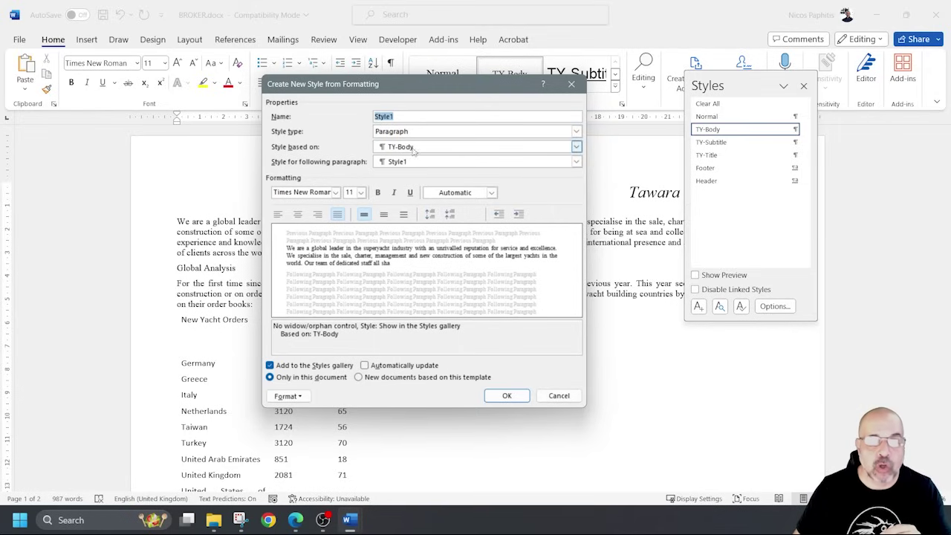
Base the new style on Normal and name it TY-Subhead.
{"action": "left_click_drag", "start_coordinate": [468, 85], "coordinate": [658, 189]}
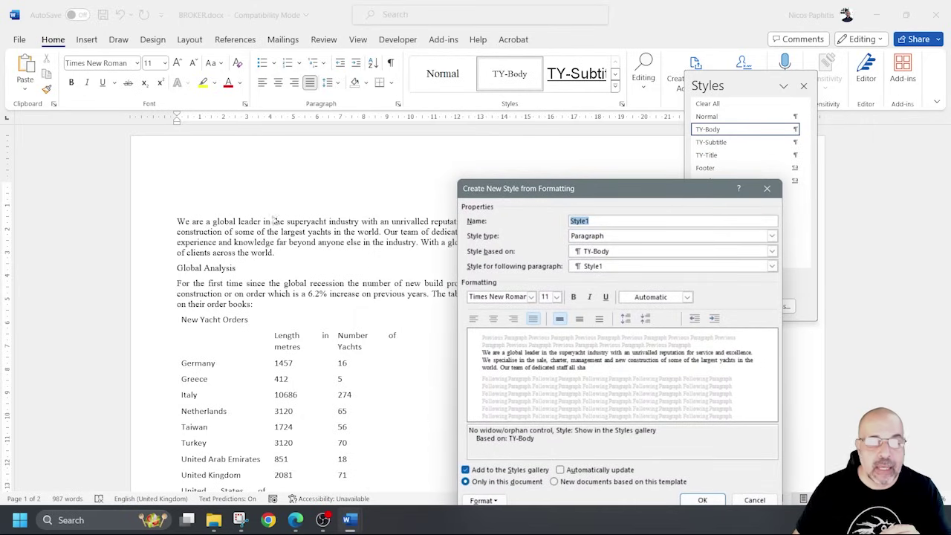
{"action": "left_click", "coordinate": [201, 208]}
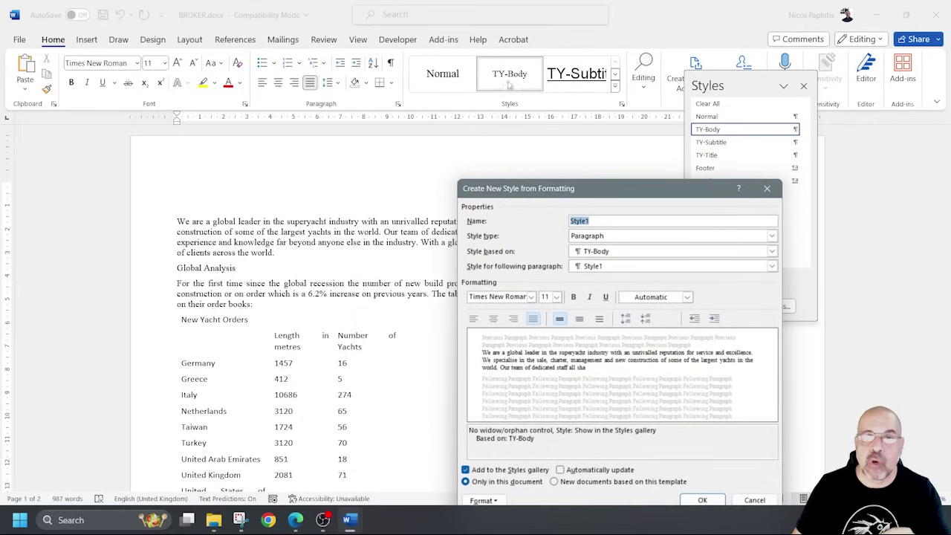
{"action": "left_click_drag", "start_coordinate": [632, 189], "coordinate": [474, 115]}
{"action": "left_click", "coordinate": [546, 178]}
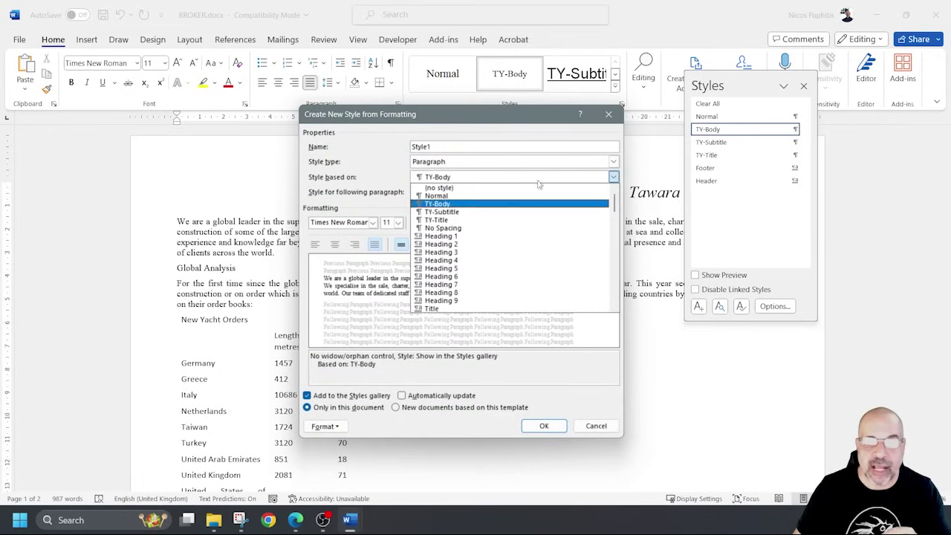
{"action": "left_click", "coordinate": [463, 196]}
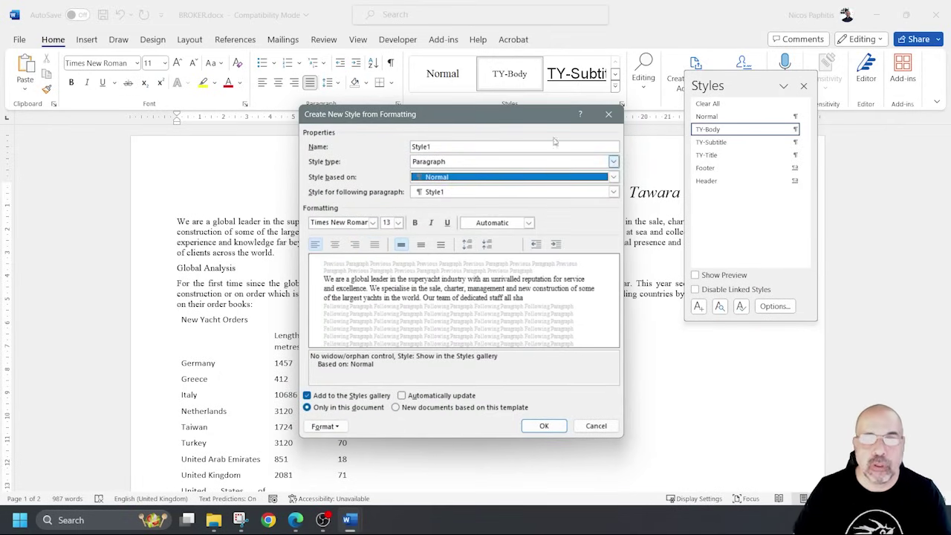
{"action": "left_click_drag", "start_coordinate": [535, 120], "coordinate": [622, 135]}
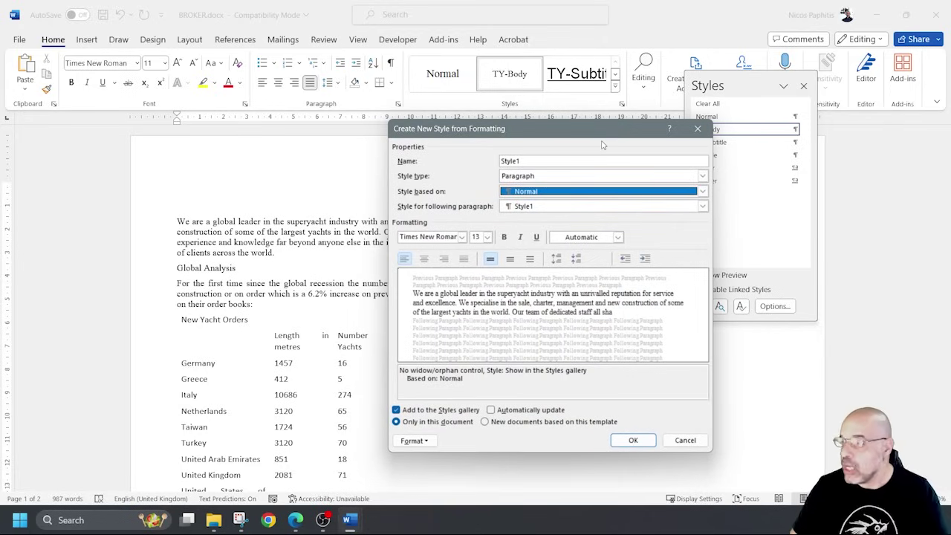
{"action": "double_click", "coordinate": [510, 160]}
{"action": "type", "text": "TY"}
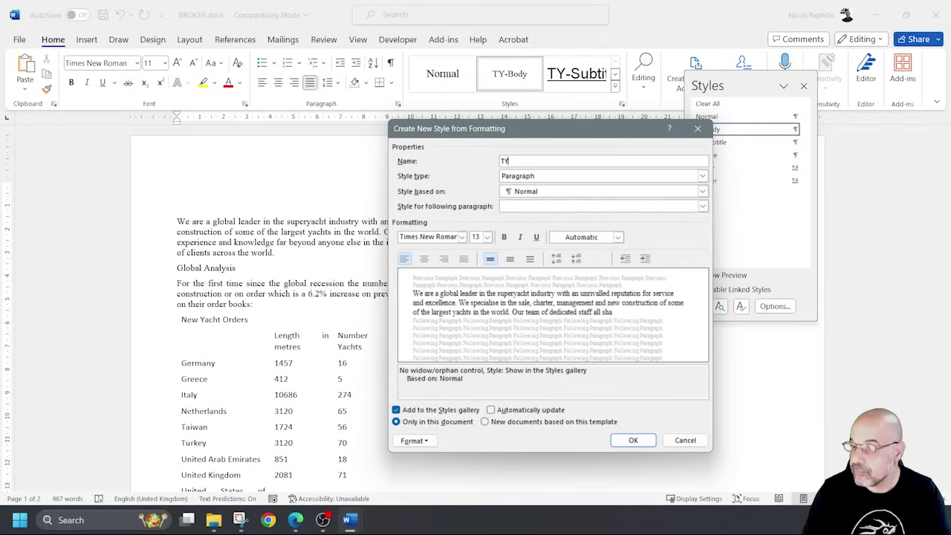
{"action": "type", "text": "-Subhead"}
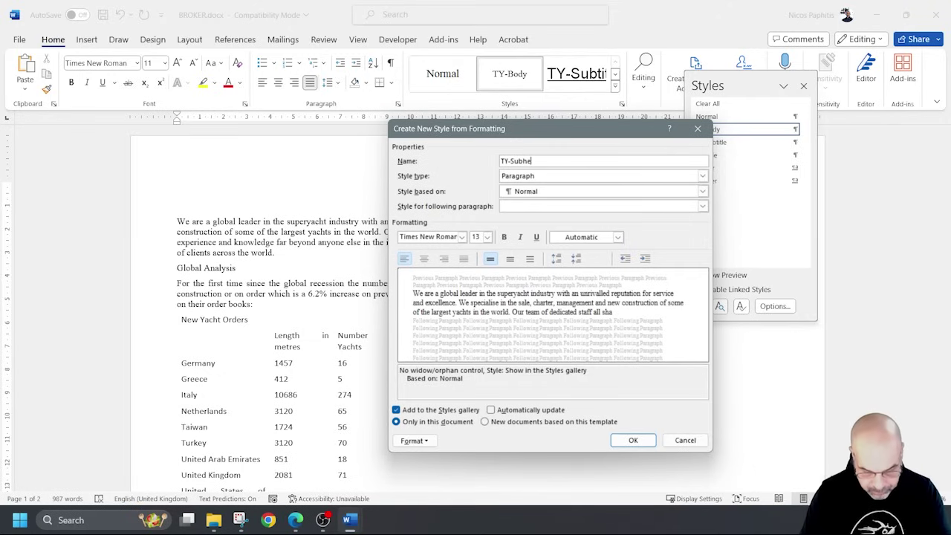
{"action": "left_click", "coordinate": [461, 237]}
Set the style's formatting to Arial 16 pt, centred and bold.
{"action": "left_click", "coordinate": [461, 237]}
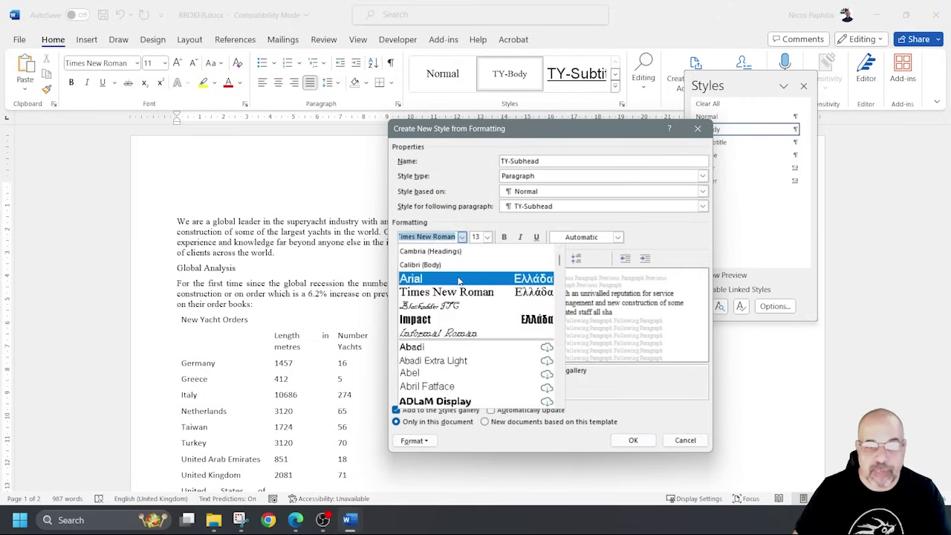
{"action": "left_click", "coordinate": [423, 277]}
{"action": "left_click", "coordinate": [487, 237]}
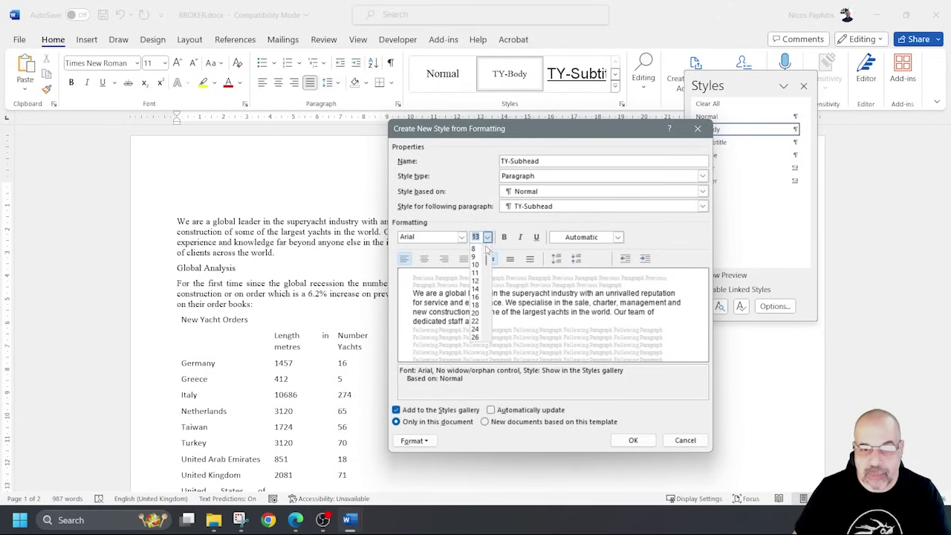
{"action": "left_click", "coordinate": [476, 301]}
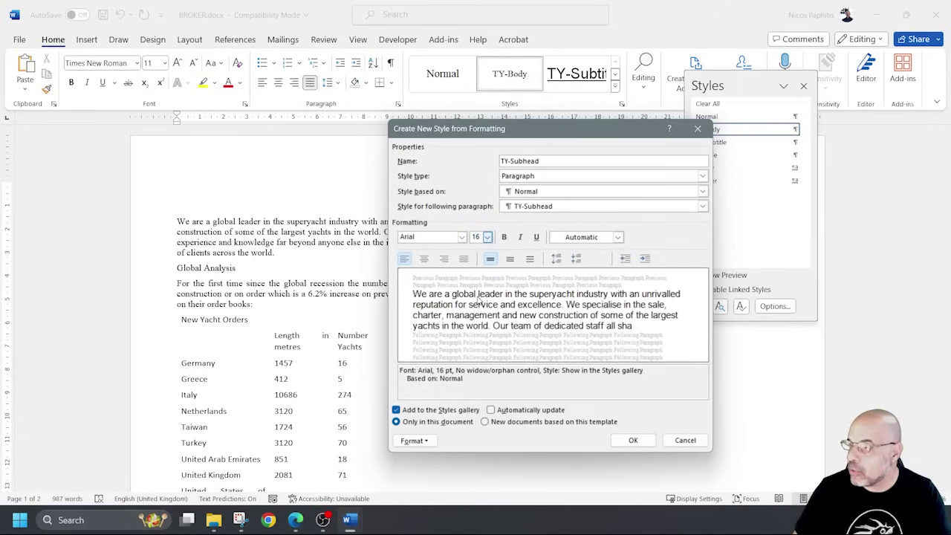
{"action": "left_click", "coordinate": [425, 260]}
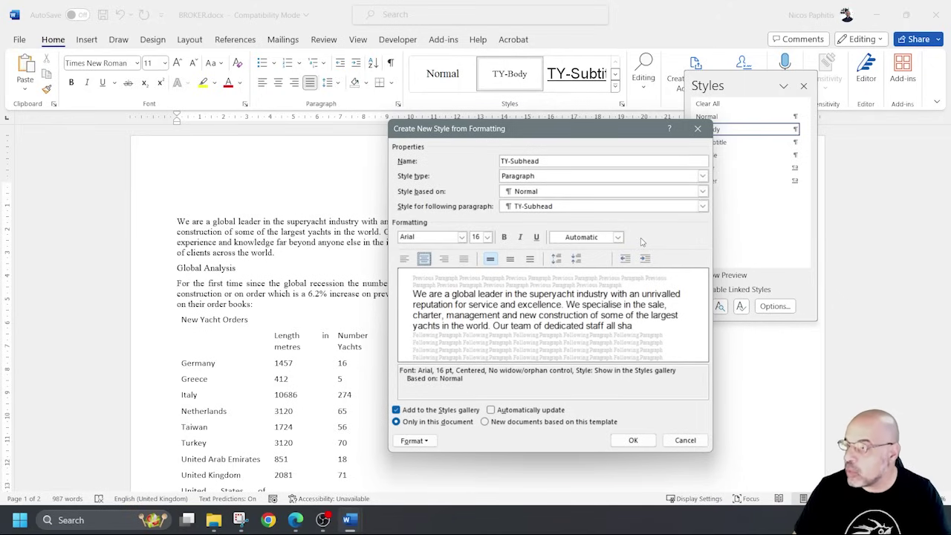
{"action": "left_click", "coordinate": [503, 237]}
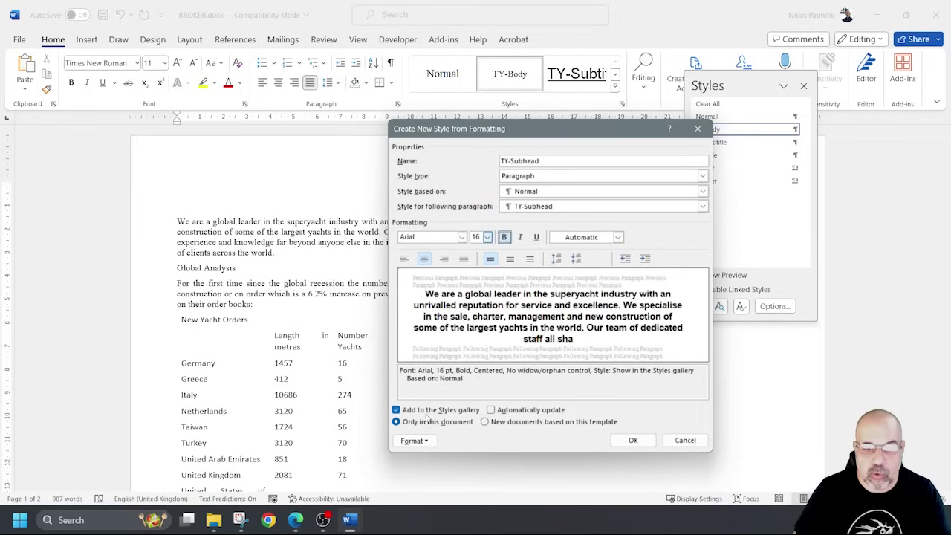
{"action": "left_click", "coordinate": [415, 441]}
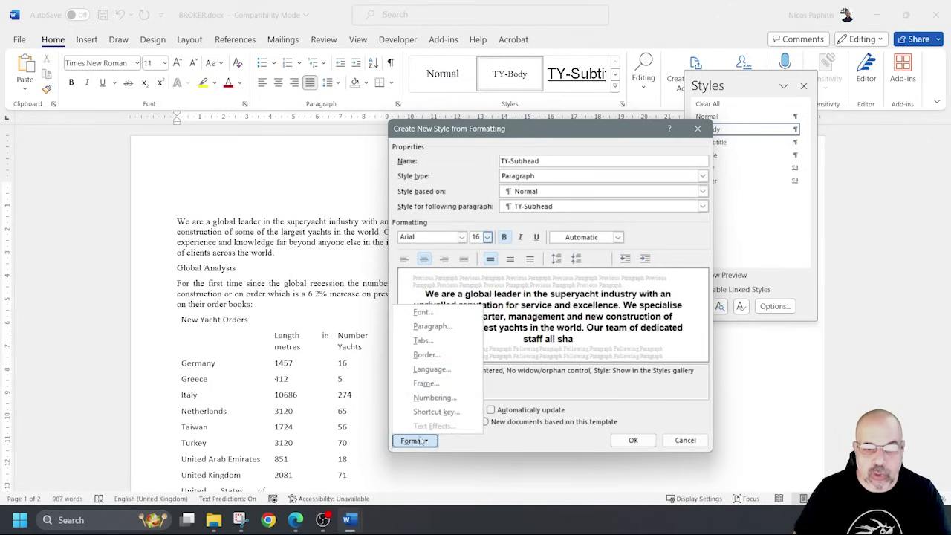
Turn on All caps in the TY-Subhead font settings.
{"action": "left_click", "coordinate": [444, 315]}
{"action": "left_click", "coordinate": [559, 286]}
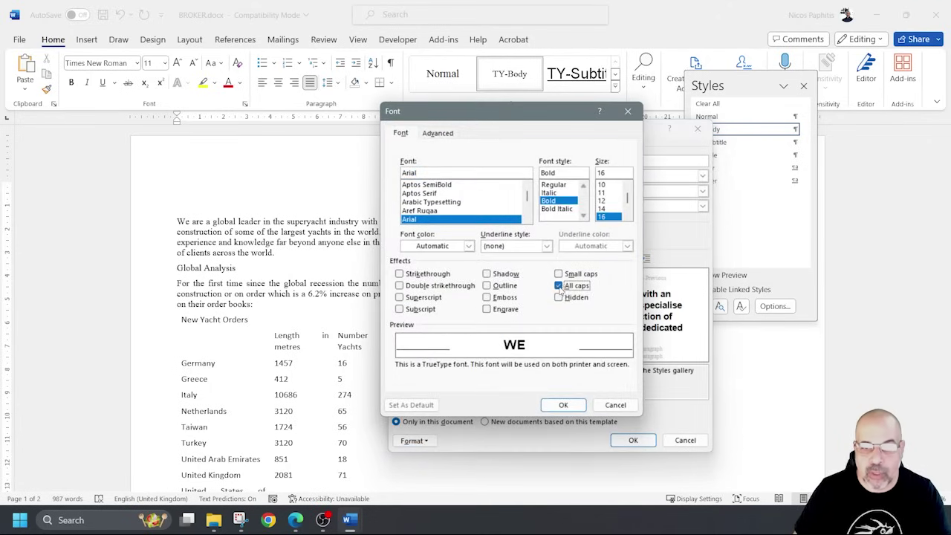
{"action": "left_click", "coordinate": [565, 405]}
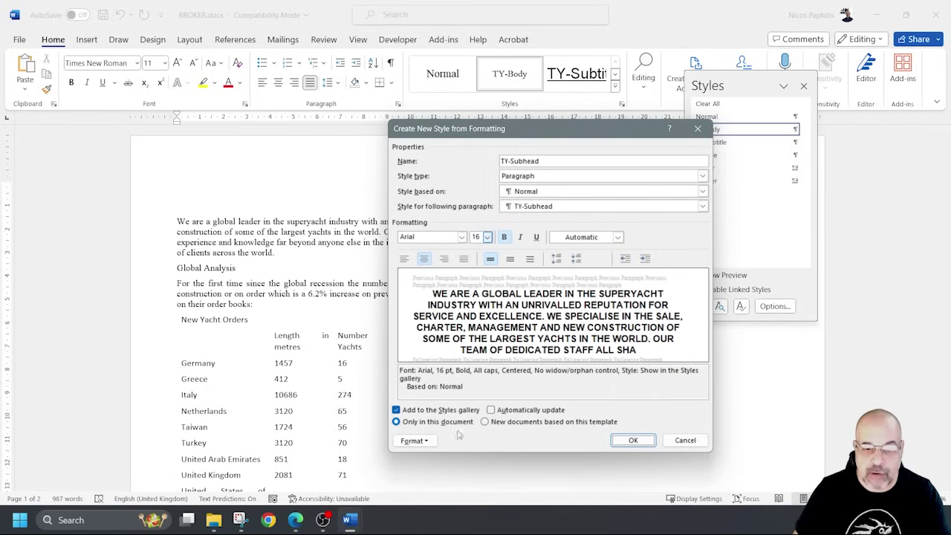
Give the style 9 pt spacing after and save TY-Subhead.
{"action": "left_click", "coordinate": [414, 440]}
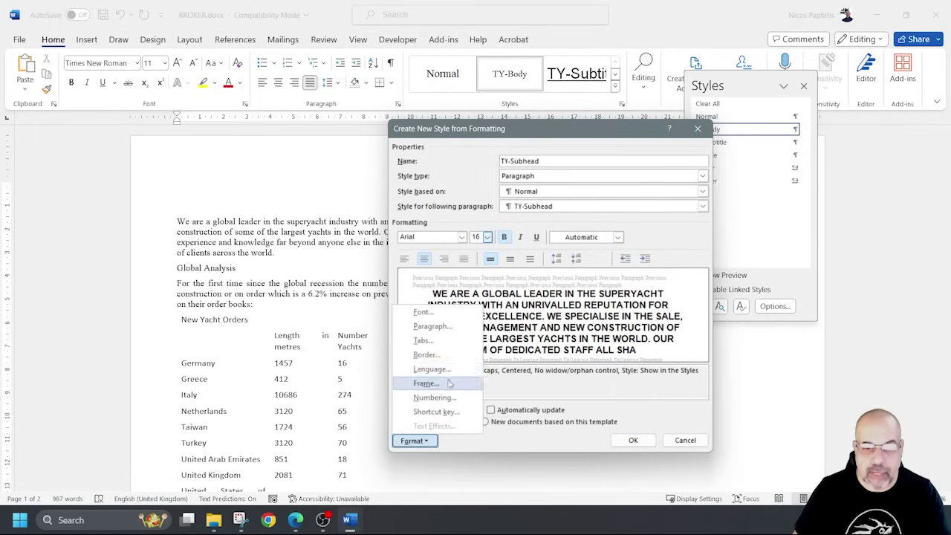
{"action": "left_click", "coordinate": [435, 330]}
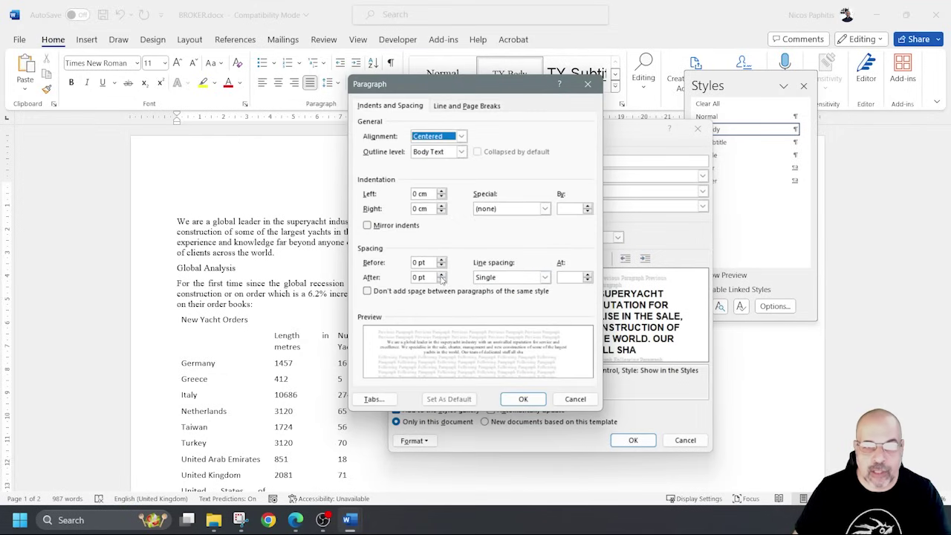
{"action": "left_click", "coordinate": [442, 274]}
{"action": "left_click", "coordinate": [442, 274]}
{"action": "left_click_drag", "start_coordinate": [422, 277], "coordinate": [377, 279]}
{"action": "type", "text": "9"}
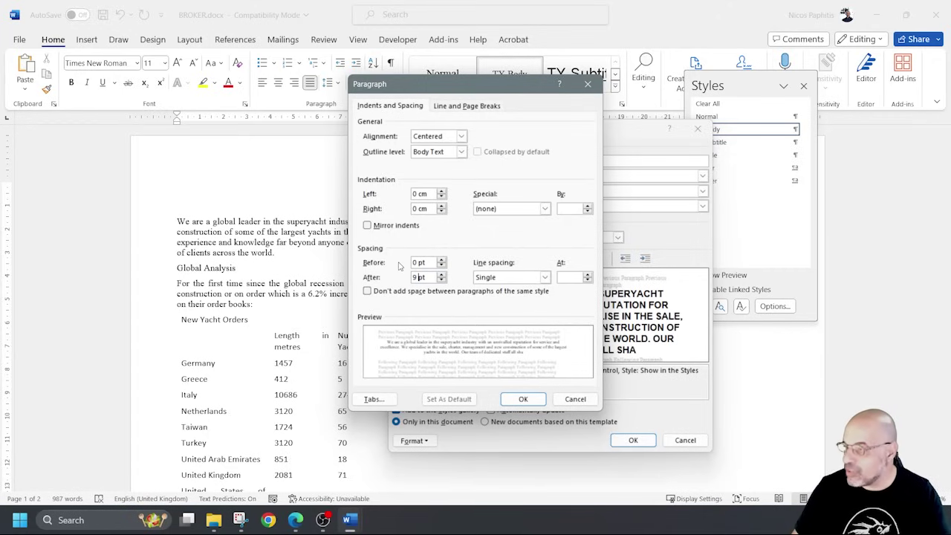
{"action": "left_click", "coordinate": [523, 399]}
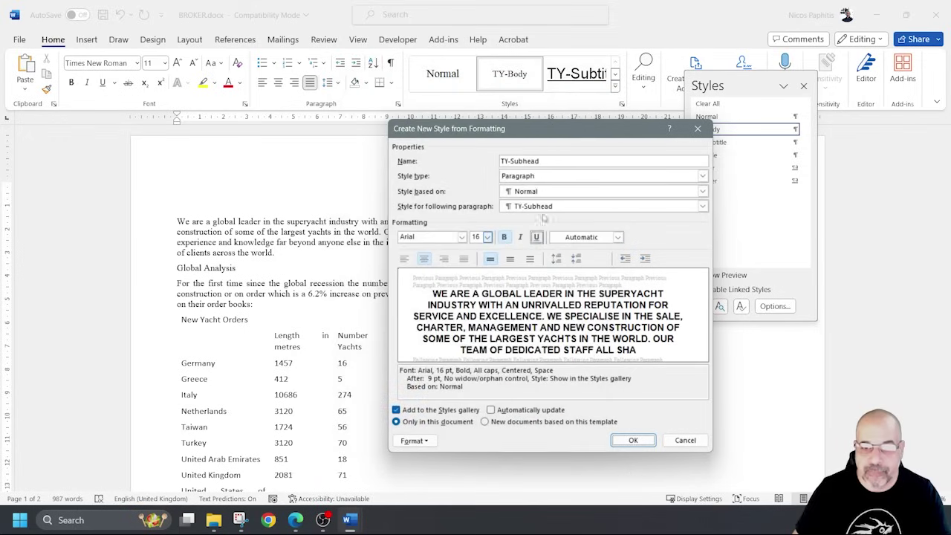
{"action": "left_click_drag", "start_coordinate": [582, 138], "coordinate": [481, 79]}
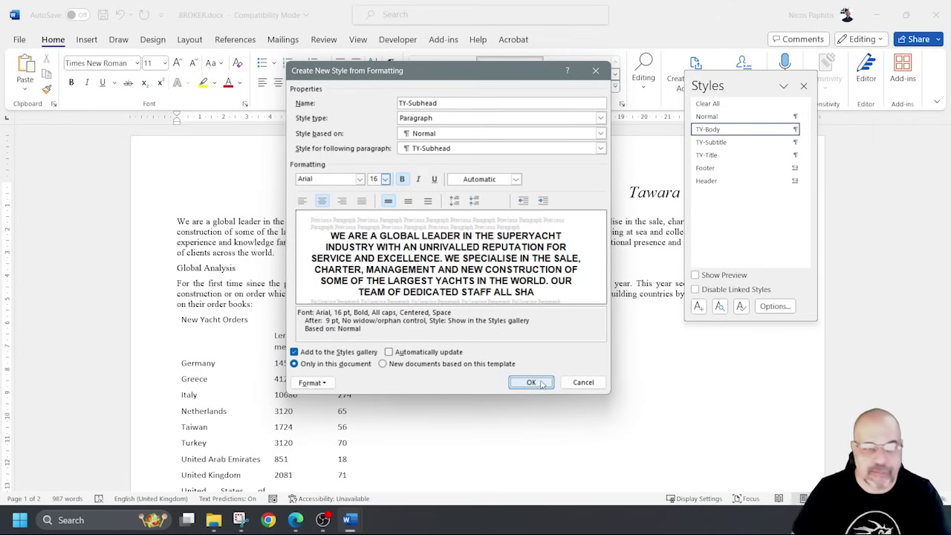
{"action": "left_click_drag", "start_coordinate": [489, 72], "coordinate": [662, 92]}
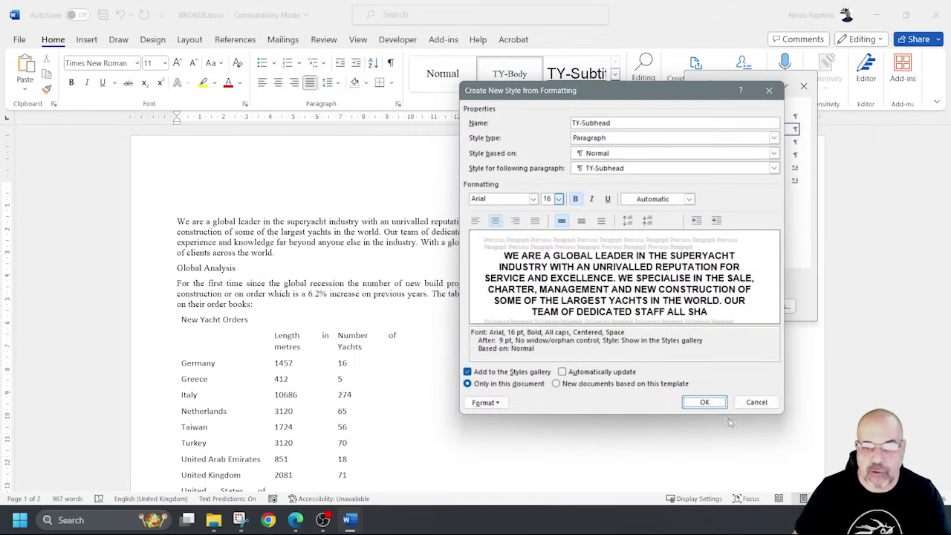
{"action": "left_click", "coordinate": [707, 402]}
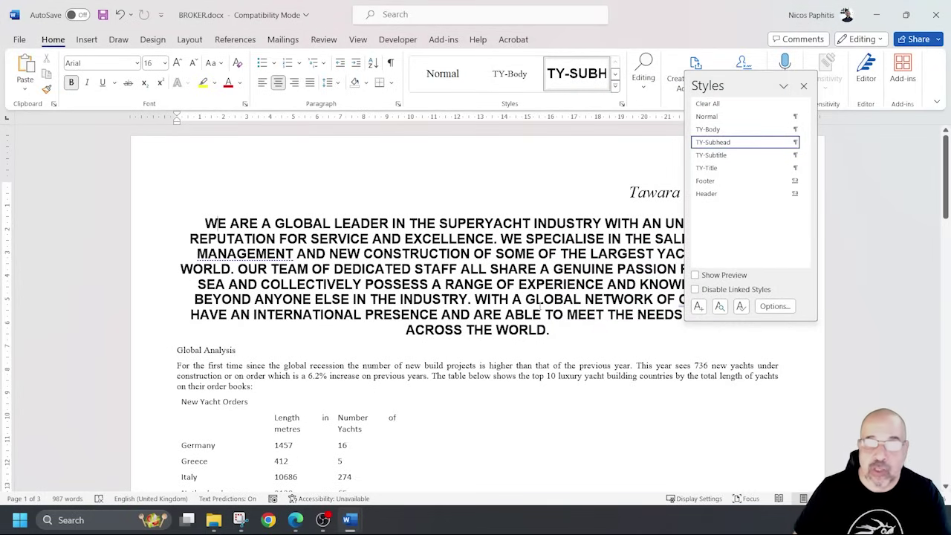
Reapply TY-Body to the intro paragraph and open TY-Subhead's Modify Style dialog.
{"action": "left_click", "coordinate": [509, 77]}
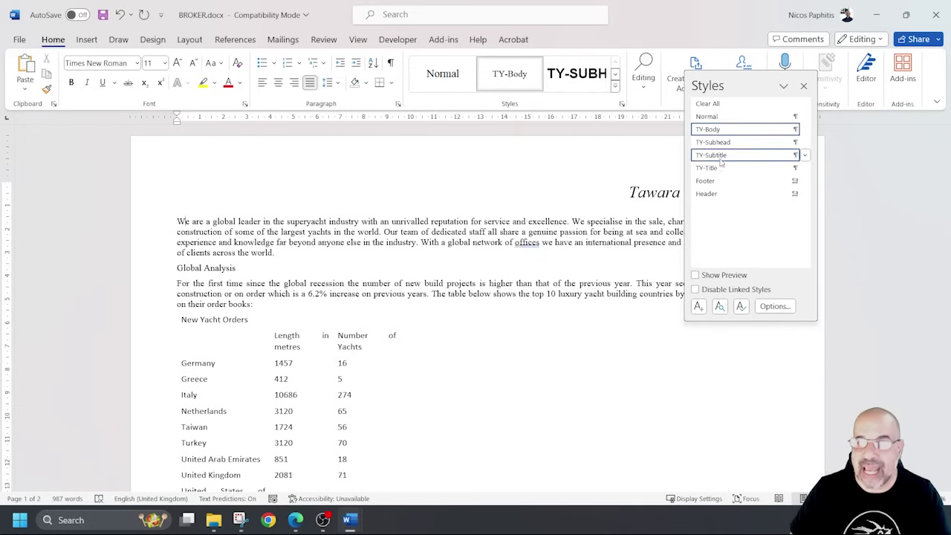
{"action": "left_click", "coordinate": [804, 142]}
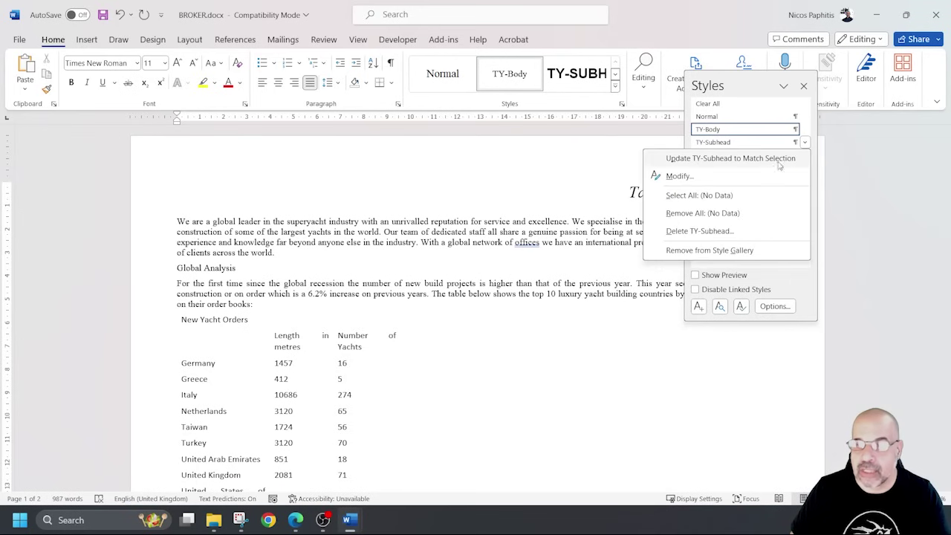
{"action": "left_click", "coordinate": [679, 176]}
{"action": "left_click_drag", "start_coordinate": [694, 99], "coordinate": [497, 102]}
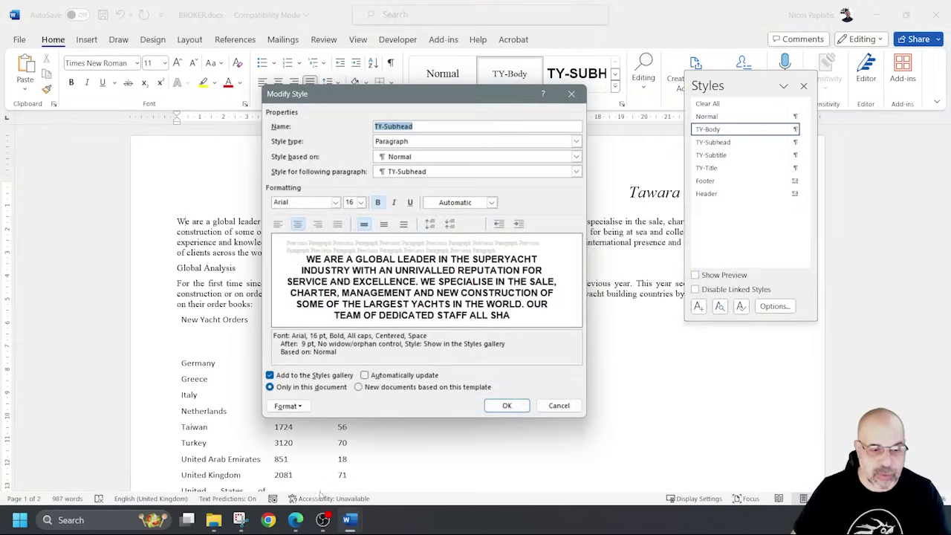
Snip the TY-Subhead settings dialog with the Snipping Tool, then cancel without changes.
{"action": "left_click", "coordinate": [239, 520]}
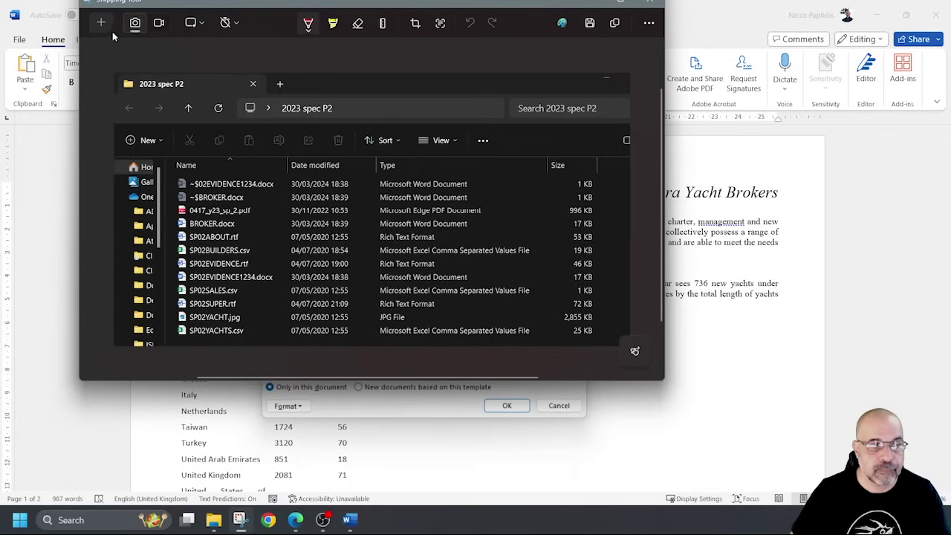
{"action": "left_click", "coordinate": [101, 23]}
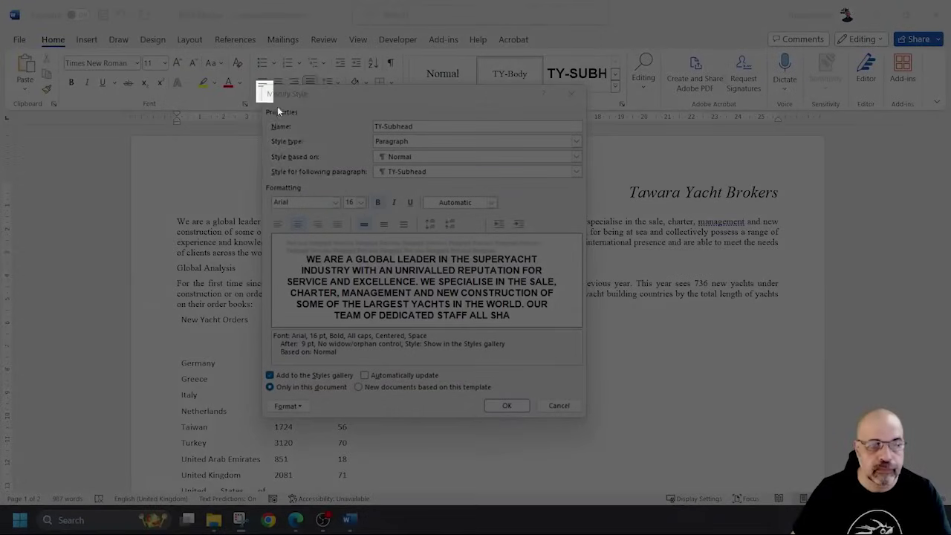
{"action": "left_click_drag", "start_coordinate": [254, 79], "coordinate": [599, 434]}
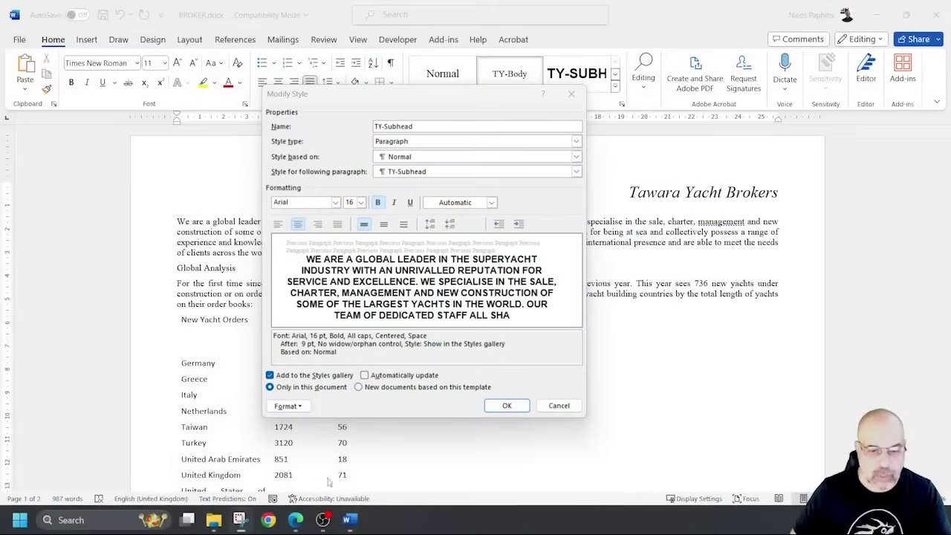
{"action": "mouse_move", "coordinate": [347, 520]}
{"action": "left_click", "coordinate": [412, 465]}
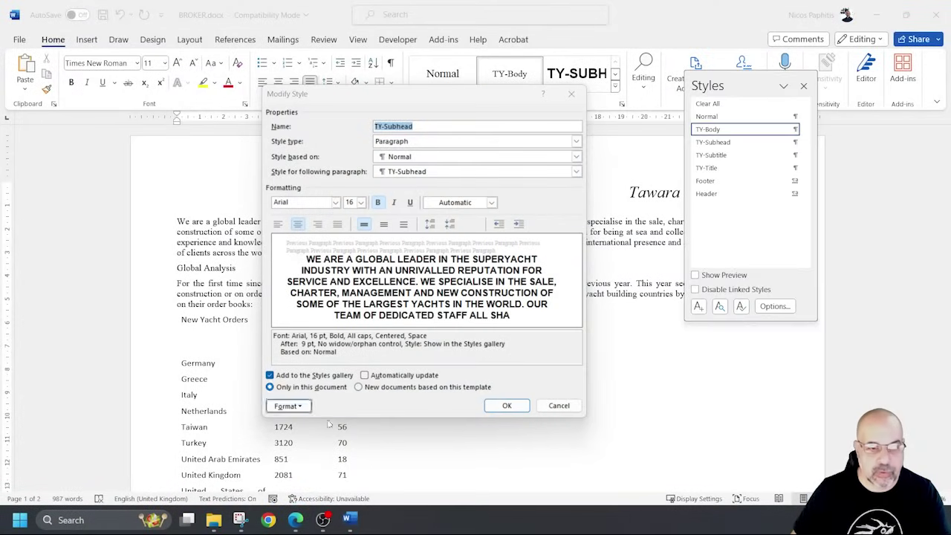
{"action": "left_click", "coordinate": [564, 409]}
{"action": "mouse_move", "coordinate": [347, 520]}
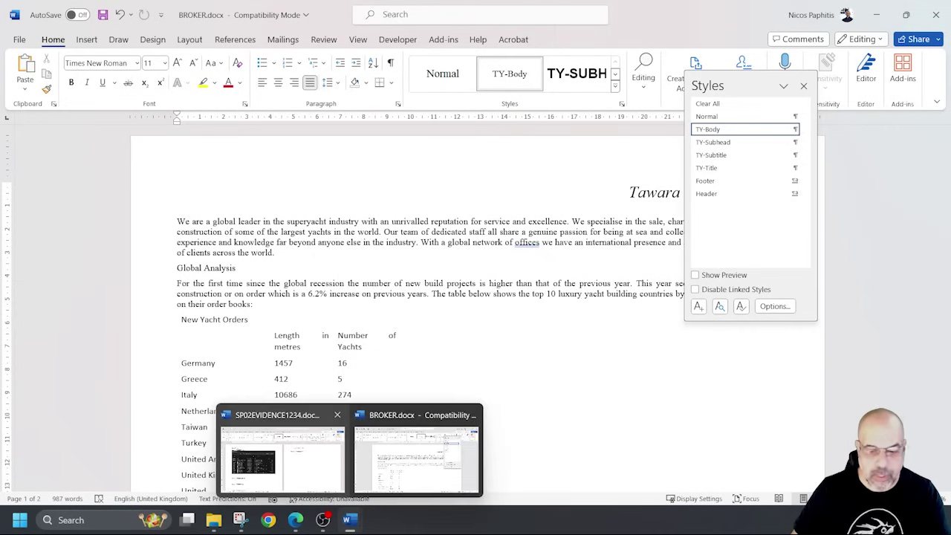
Paste the TY-Subhead screenshot under Step 3 in SP02EVIDENCE1234.docx and shrink it to fit.
{"action": "left_click", "coordinate": [312, 491]}
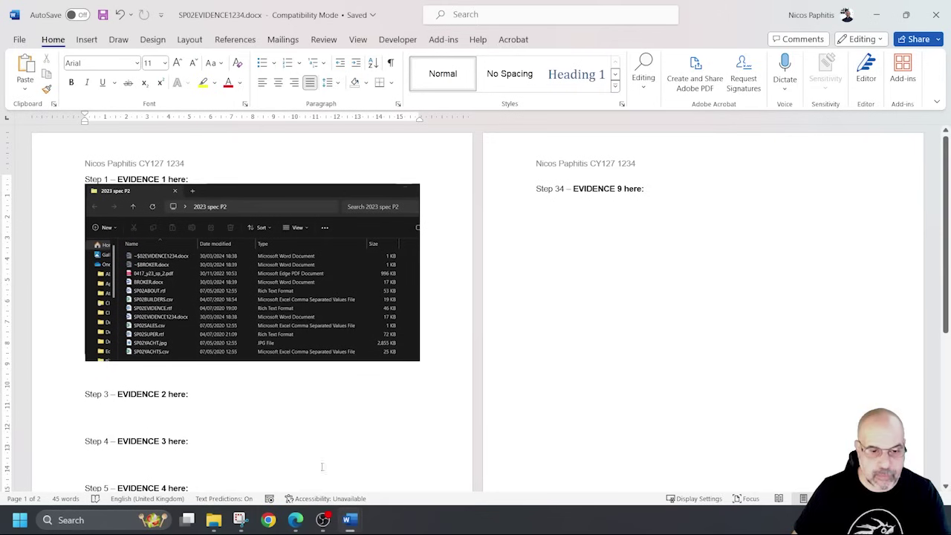
{"action": "scroll", "coordinate": [290, 385], "scroll_direction": "down", "scroll_amount": 1}
{"action": "left_click", "coordinate": [195, 353]}
{"action": "key", "text": "ctrl+v"}
{"action": "scroll", "coordinate": [248, 336], "scroll_direction": "down", "scroll_amount": 1}
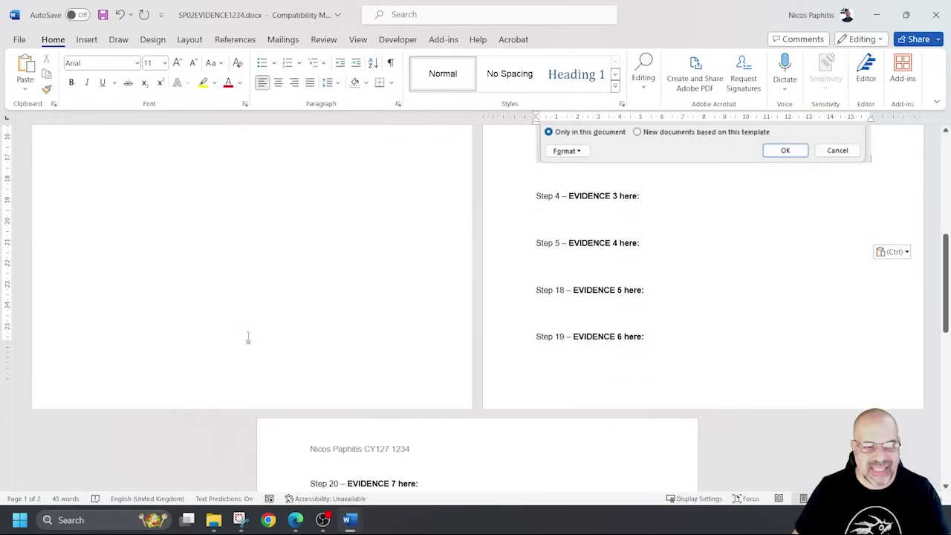
{"action": "scroll", "coordinate": [303, 322], "scroll_direction": "up", "scroll_amount": 2}
{"action": "left_click", "coordinate": [556, 310]}
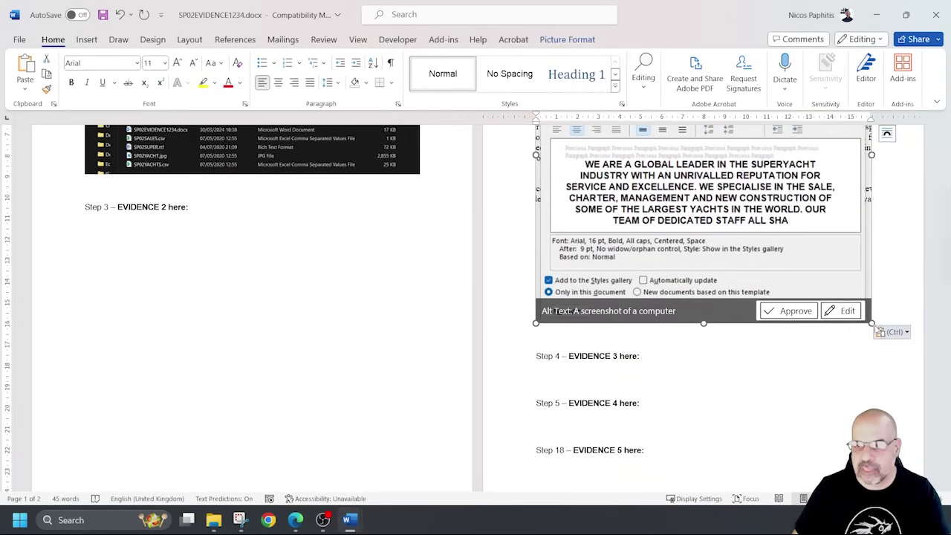
{"action": "left_click_drag", "start_coordinate": [870, 323], "coordinate": [826, 276]}
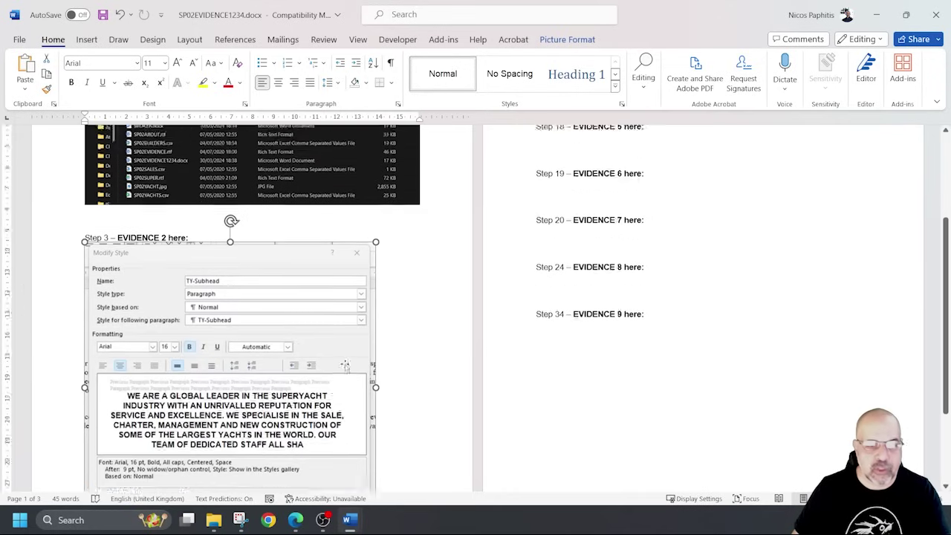
{"action": "scroll", "coordinate": [347, 360], "scroll_direction": "up", "scroll_amount": 3}
{"action": "scroll", "coordinate": [344, 358], "scroll_direction": "down", "scroll_amount": 2}
{"action": "scroll", "coordinate": [344, 358], "scroll_direction": "down", "scroll_amount": 2}
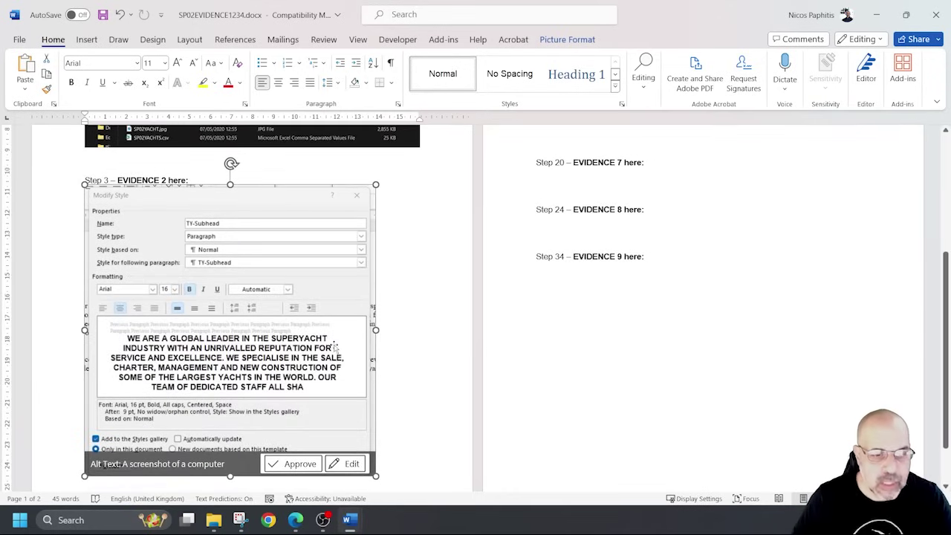
{"action": "scroll", "coordinate": [492, 356], "scroll_direction": "up", "scroll_amount": 5}
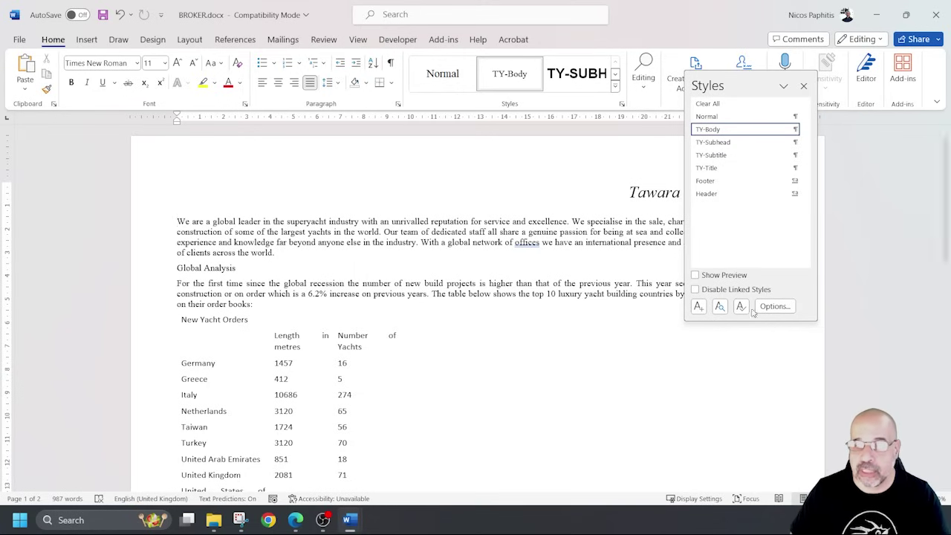
Start a new TY-Table style based on Normal with 11 pt, centred, italic text.
{"action": "left_click", "coordinate": [698, 306]}
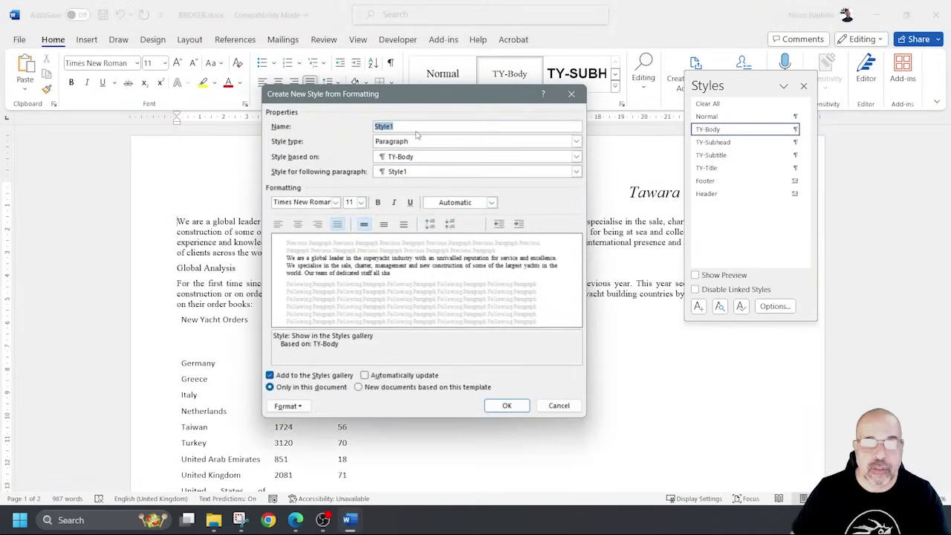
{"action": "type", "text": "TY-Table"}
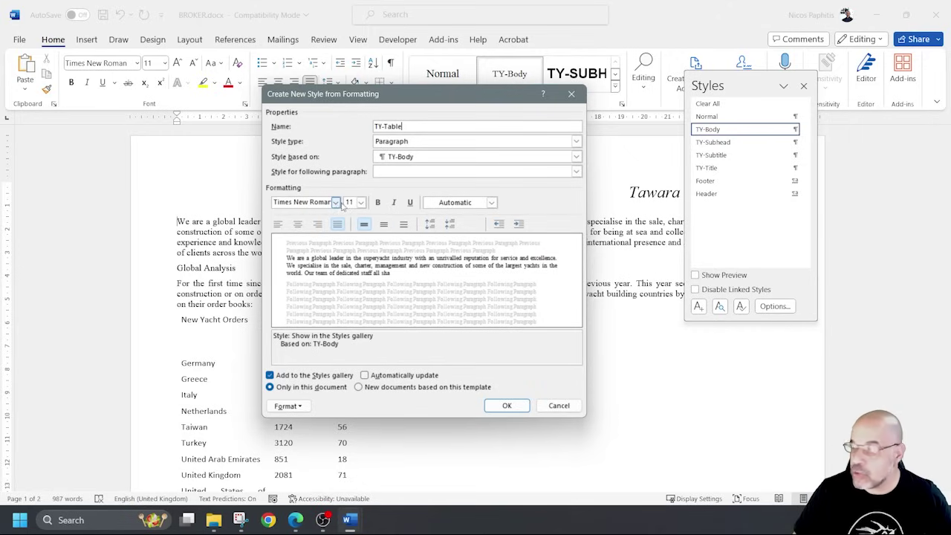
{"action": "left_click", "coordinate": [360, 203]}
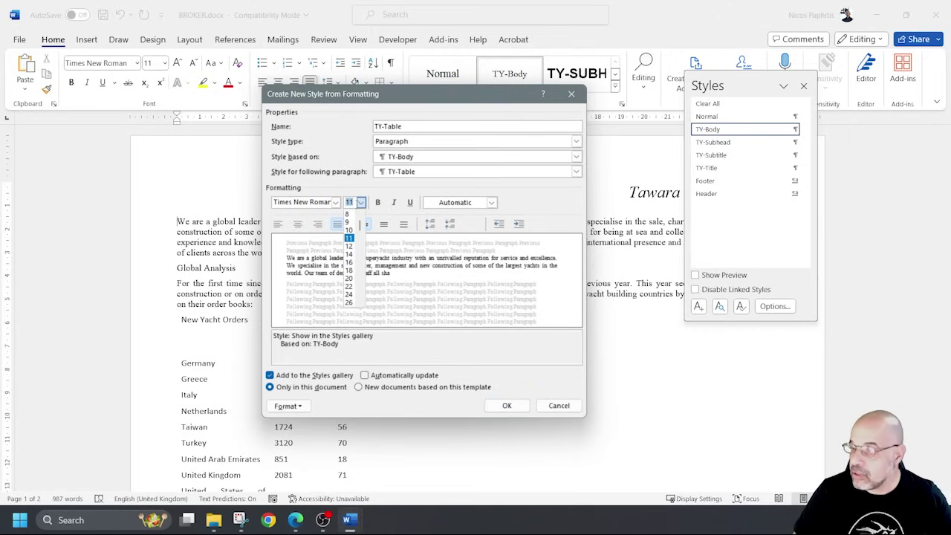
{"action": "left_click", "coordinate": [355, 205]}
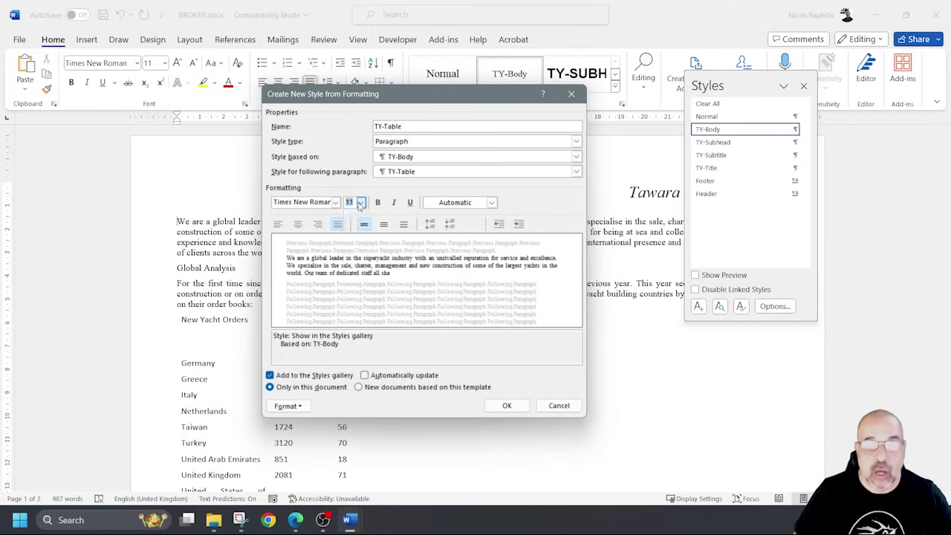
{"action": "left_click", "coordinate": [422, 159]}
{"action": "left_click", "coordinate": [402, 175]}
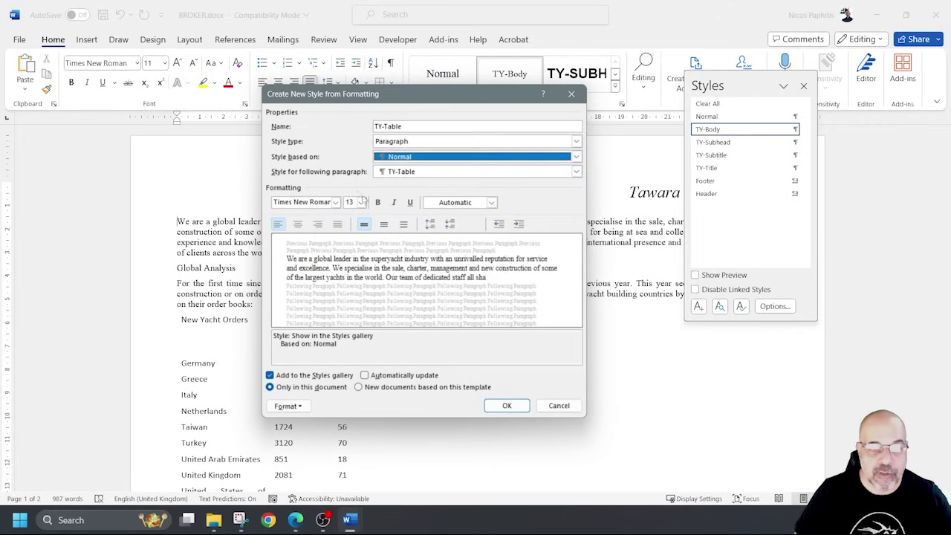
{"action": "left_click", "coordinate": [336, 202]}
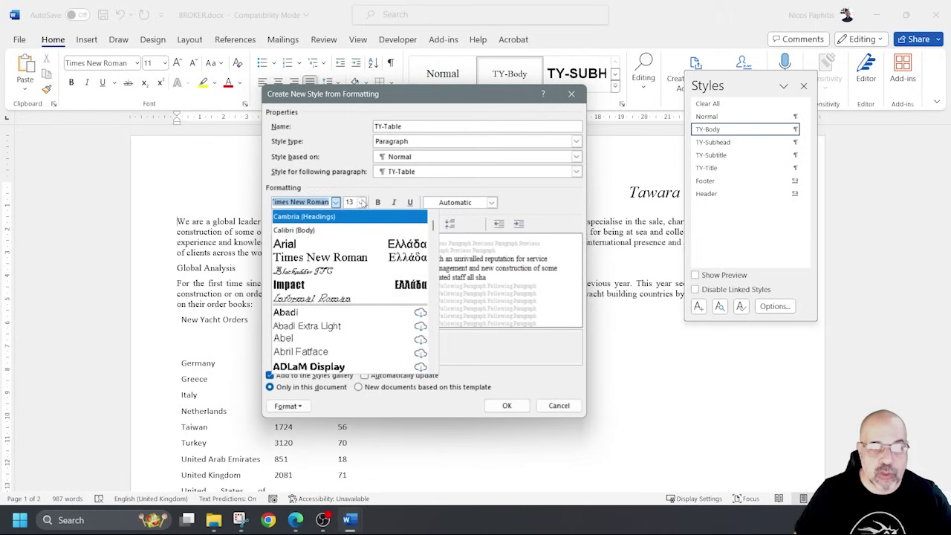
{"action": "left_click", "coordinate": [360, 203]}
{"action": "left_click", "coordinate": [348, 237]}
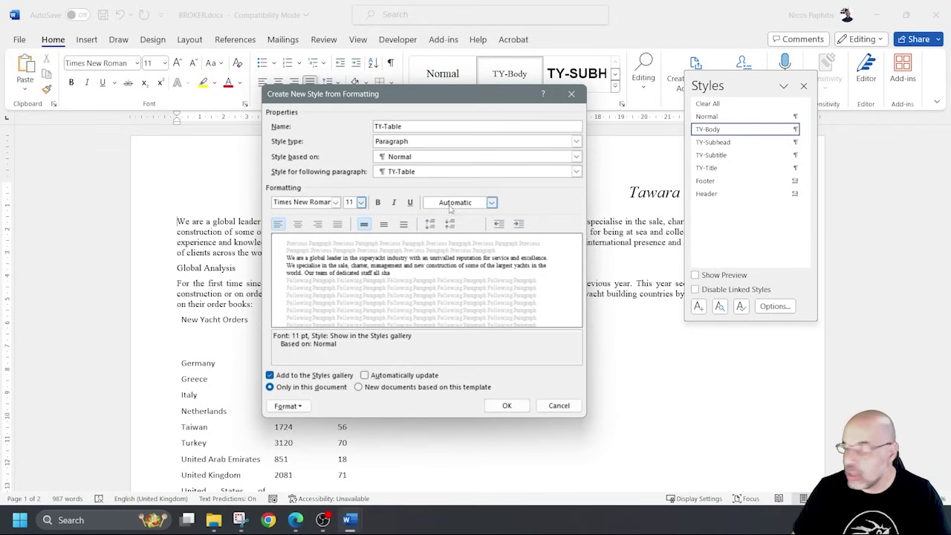
{"action": "left_click", "coordinate": [297, 223]}
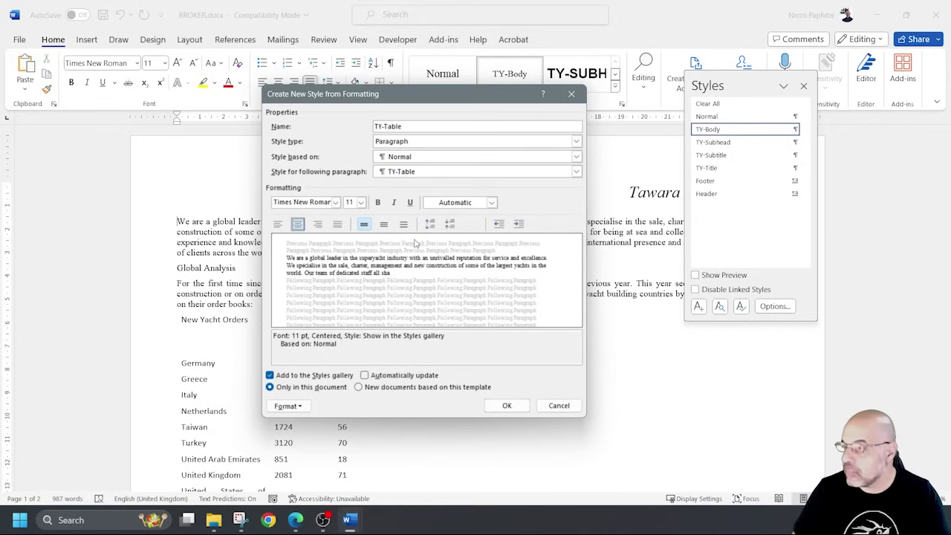
{"action": "left_click", "coordinate": [393, 203]}
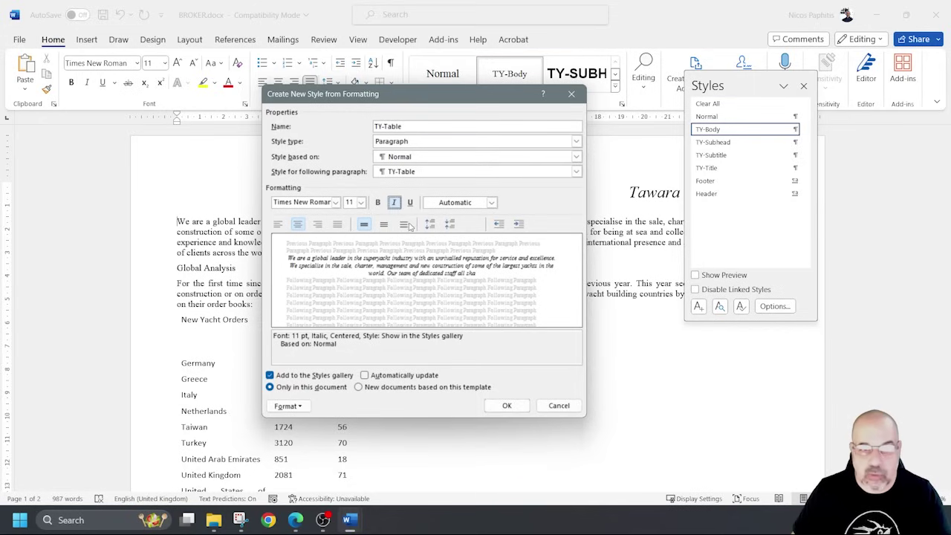
Keep single spacing with 0 pt before and after, and save the TY-Table style.
{"action": "left_click", "coordinate": [288, 407]}
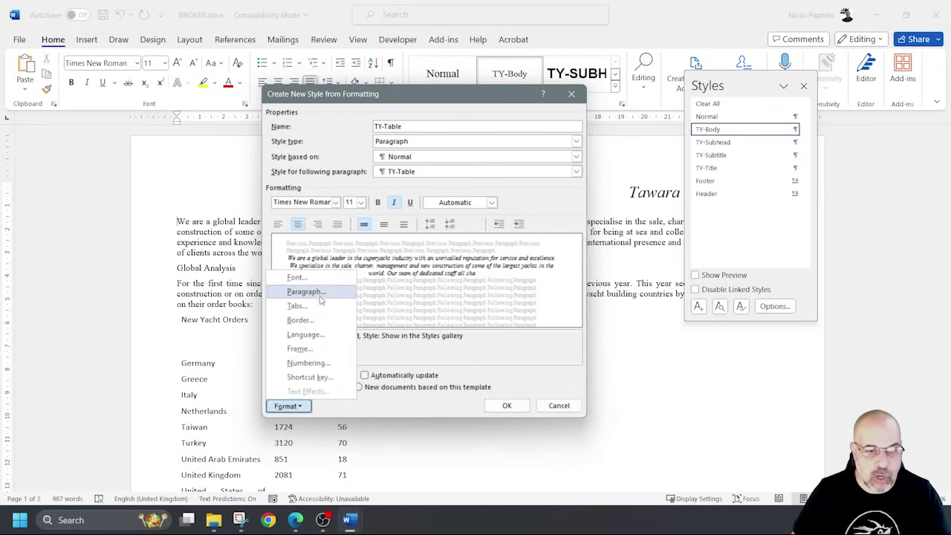
{"action": "left_click", "coordinate": [306, 292]}
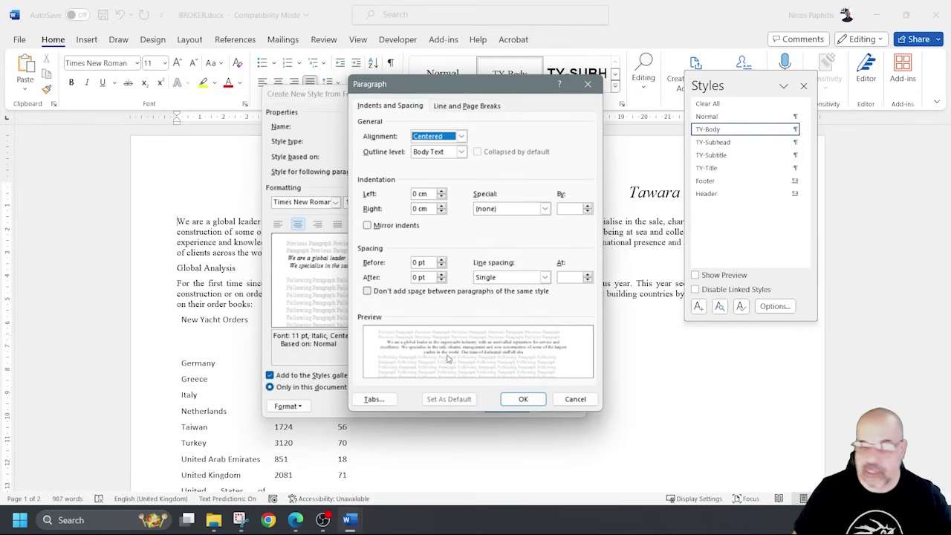
{"action": "left_click", "coordinate": [523, 399]}
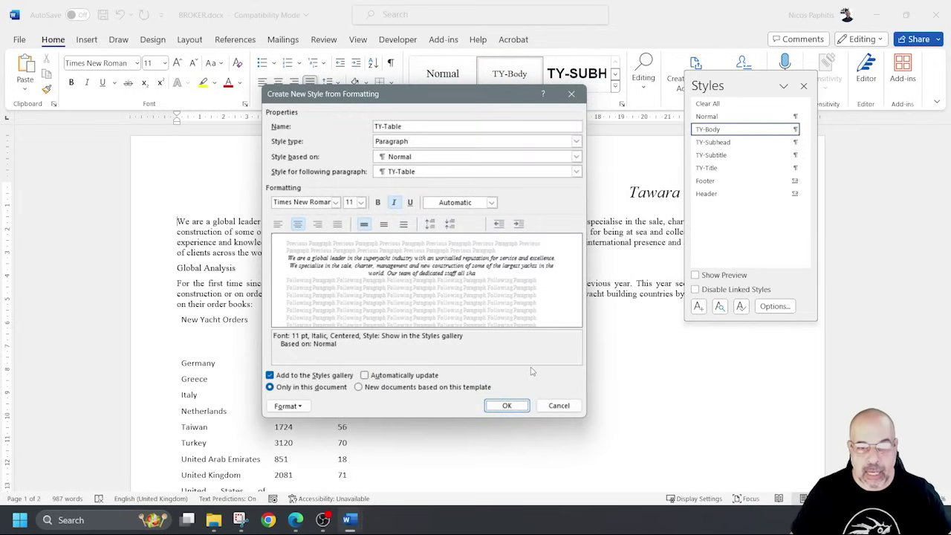
{"action": "left_click", "coordinate": [507, 405]}
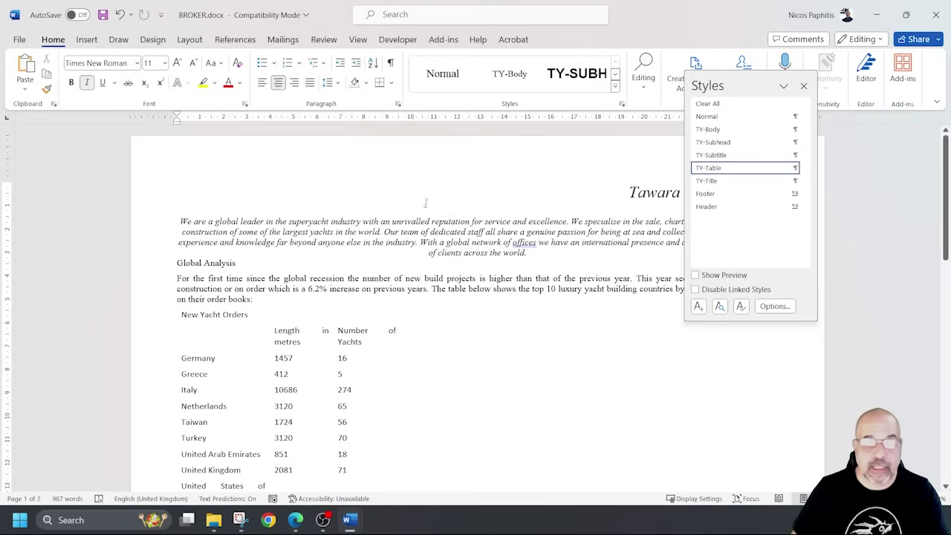
Return the intro paragraph to TY-Body and scroll the exam PDF to question 3's style table.
{"action": "left_click", "coordinate": [510, 73]}
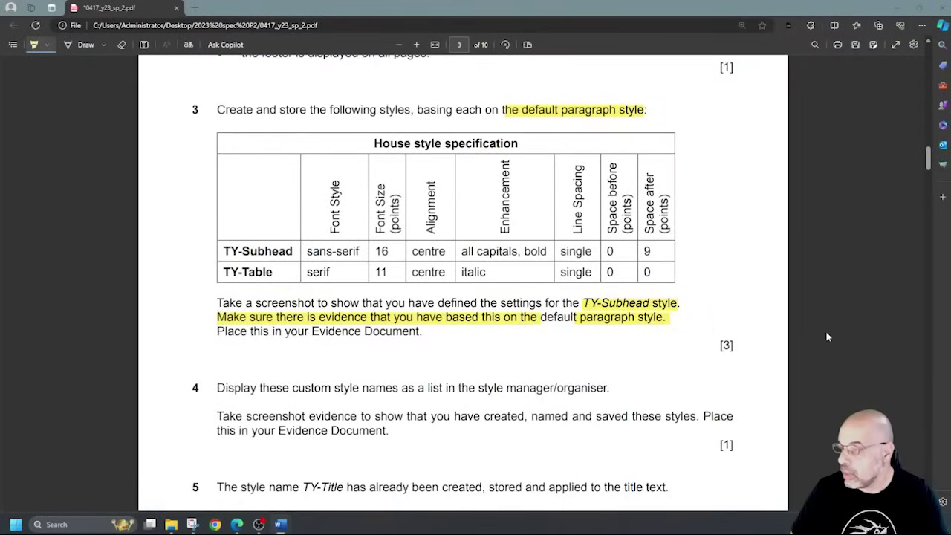
{"action": "scroll", "coordinate": [817, 337], "scroll_direction": "down", "scroll_amount": 5}
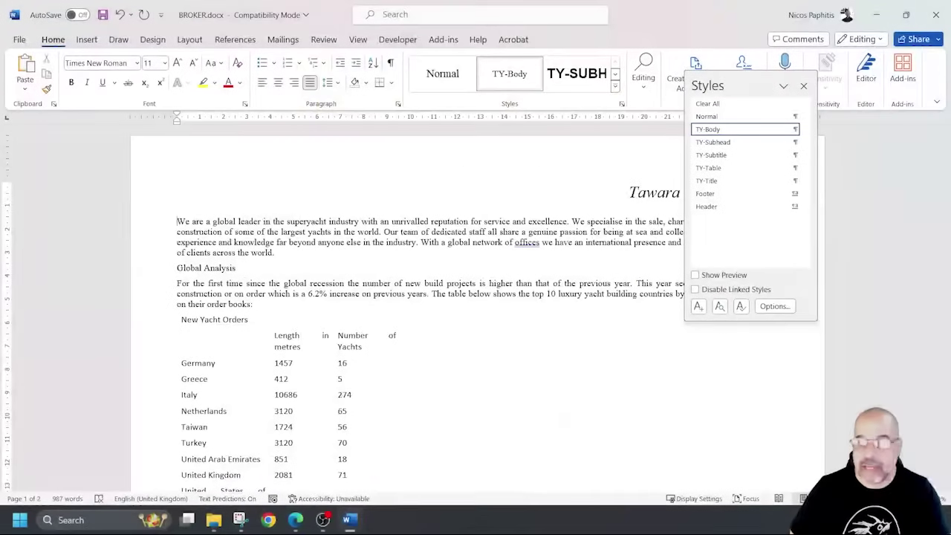
Reopen Word's style list, then move and shrink the Snipping Tool window to uncover the document.
{"action": "left_click", "coordinate": [435, 446]}
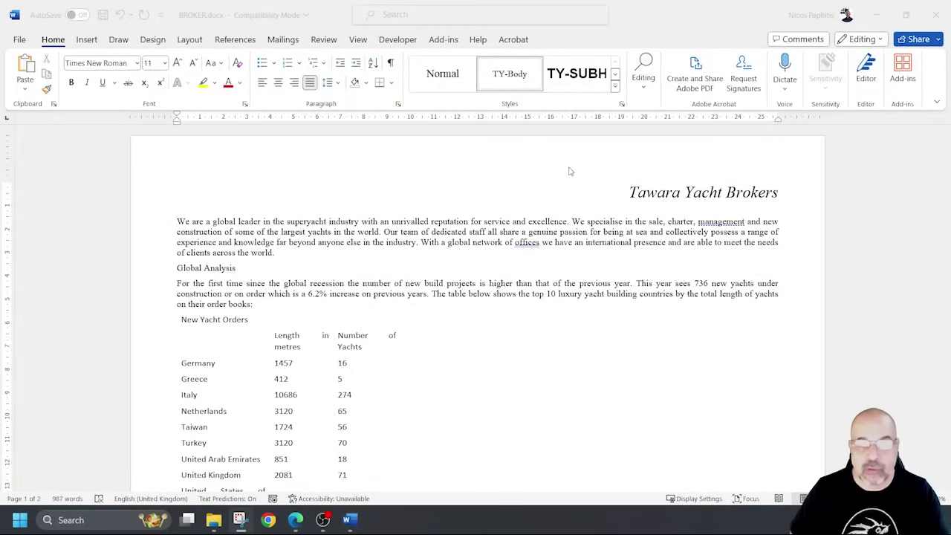
{"action": "left_click", "coordinate": [623, 105]}
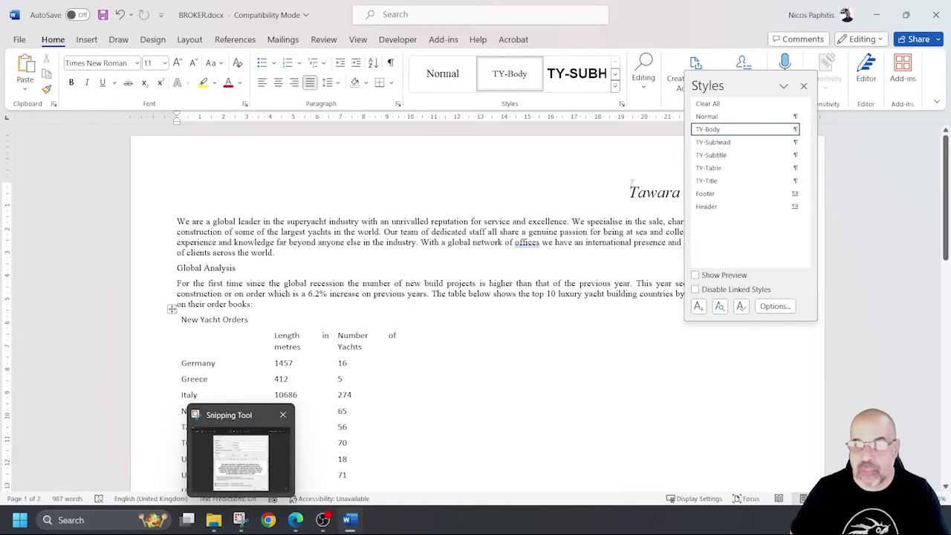
{"action": "left_click", "coordinate": [239, 520]}
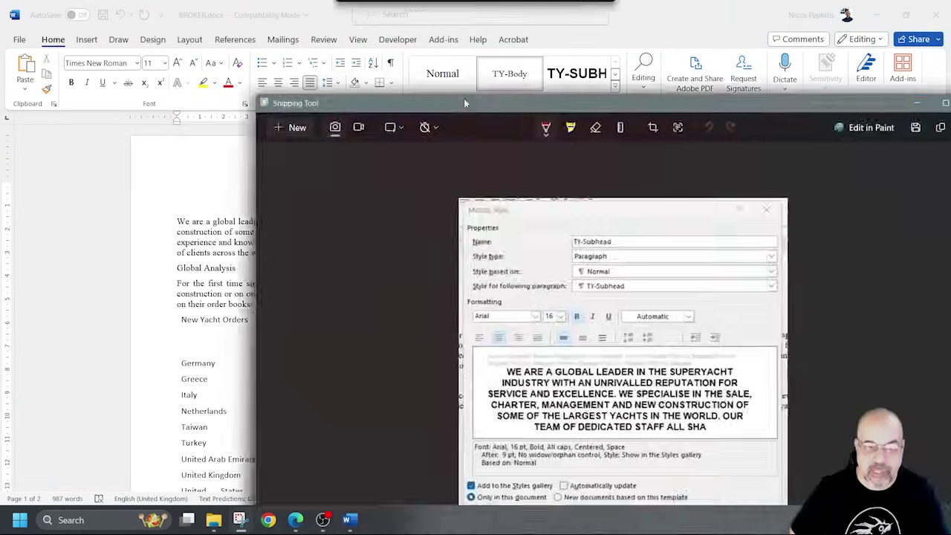
{"action": "left_click_drag", "start_coordinate": [464, 98], "coordinate": [276, 23]}
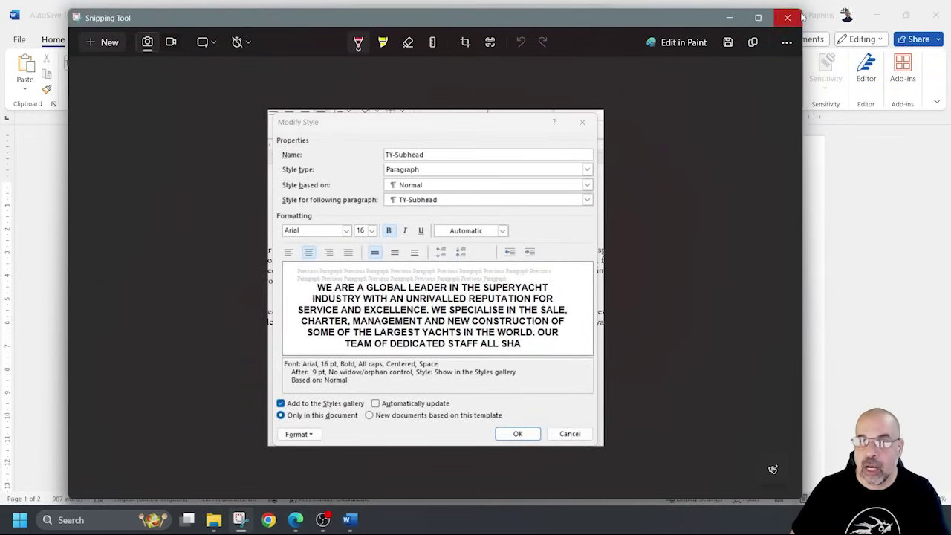
{"action": "left_click_drag", "start_coordinate": [802, 9], "coordinate": [577, 190]}
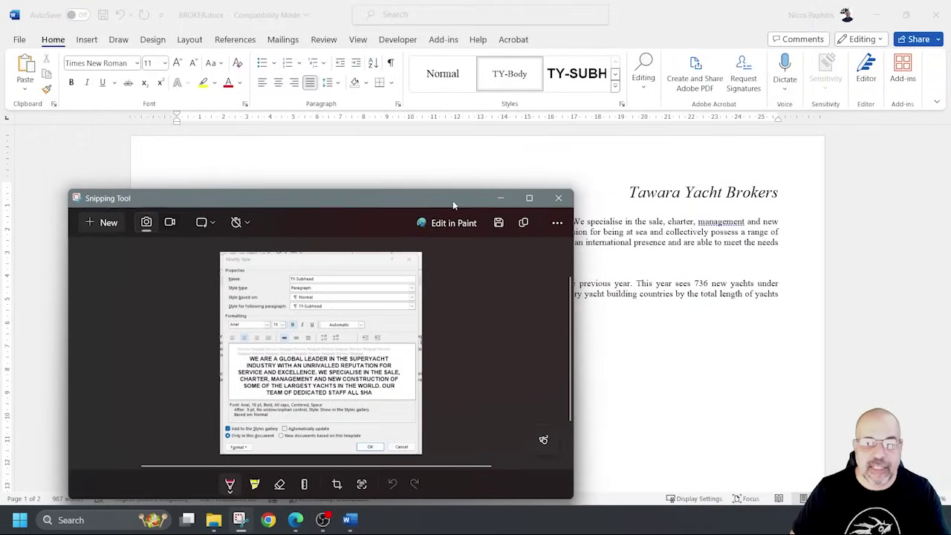
{"action": "left_click_drag", "start_coordinate": [445, 202], "coordinate": [500, 146]}
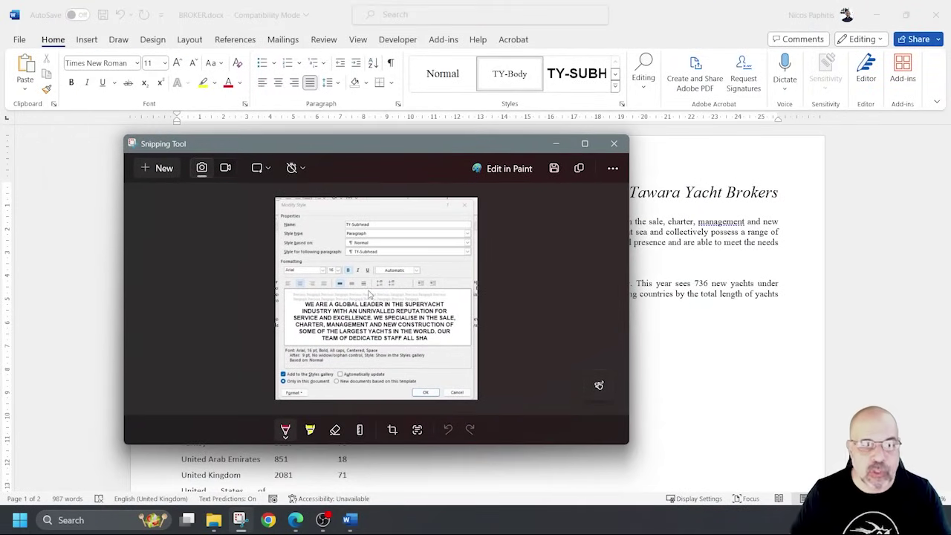
Start a new snip with a 3-second delay and show Word's list of document styles.
{"action": "left_click", "coordinate": [293, 167]}
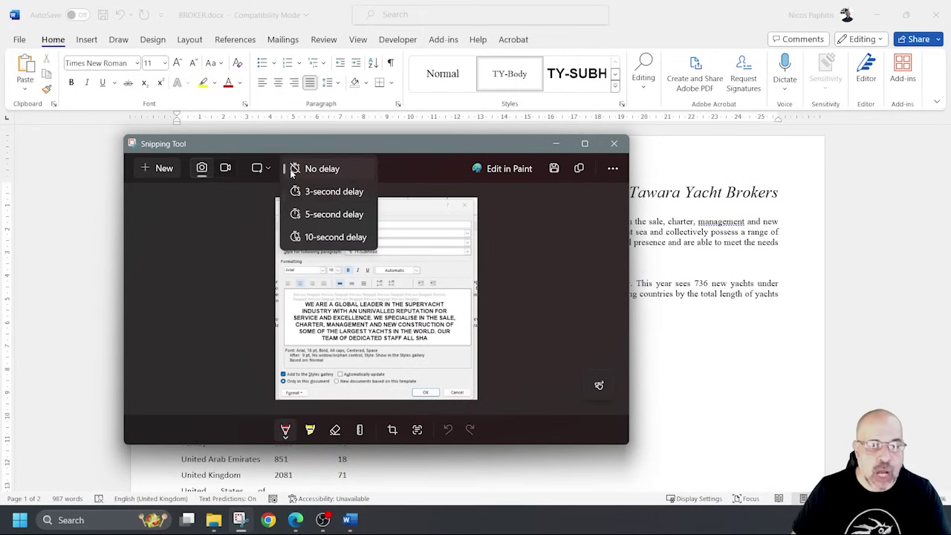
{"action": "left_click", "coordinate": [335, 191]}
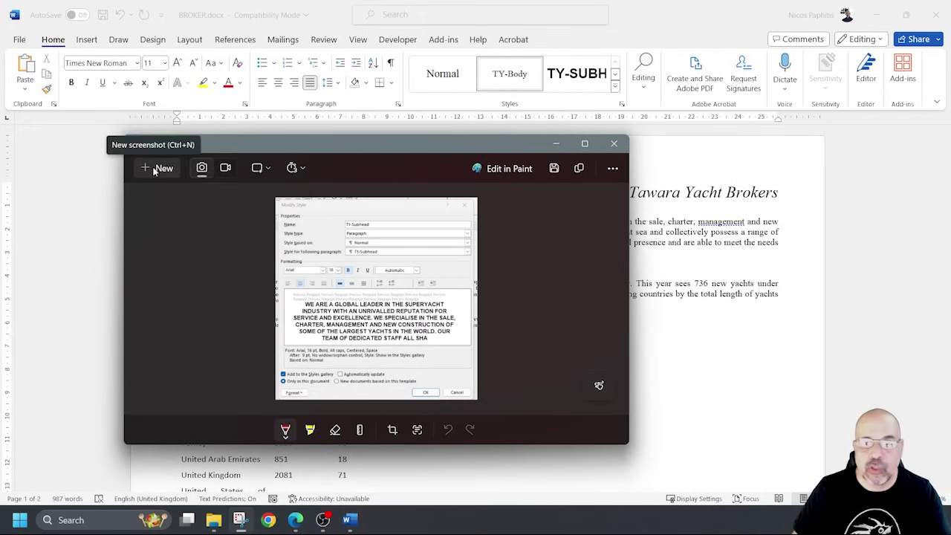
{"action": "left_click", "coordinate": [156, 169]}
{"action": "left_click", "coordinate": [622, 104]}
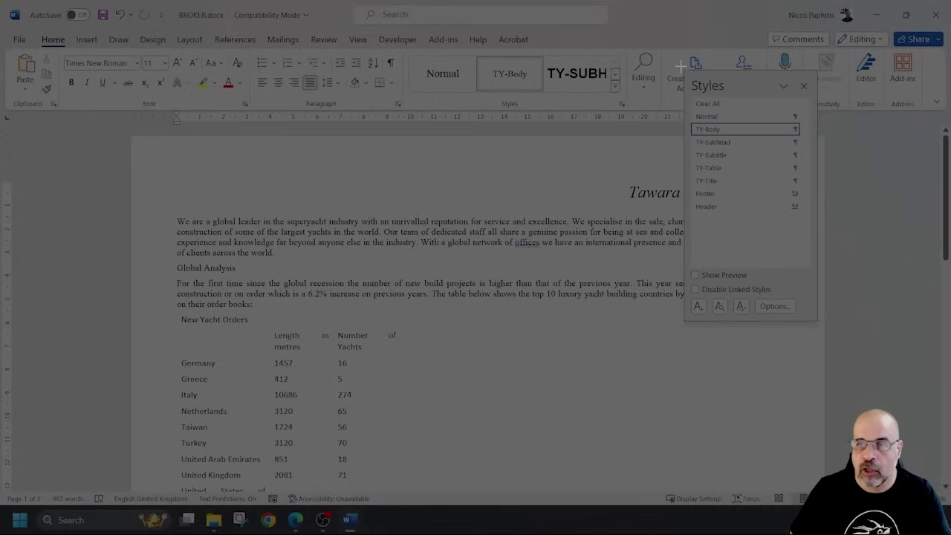
Snip the styles list and paste it under Step 4 – EVIDENCE 3 in the evidence document.
{"action": "left_click_drag", "start_coordinate": [683, 81], "coordinate": [824, 329]}
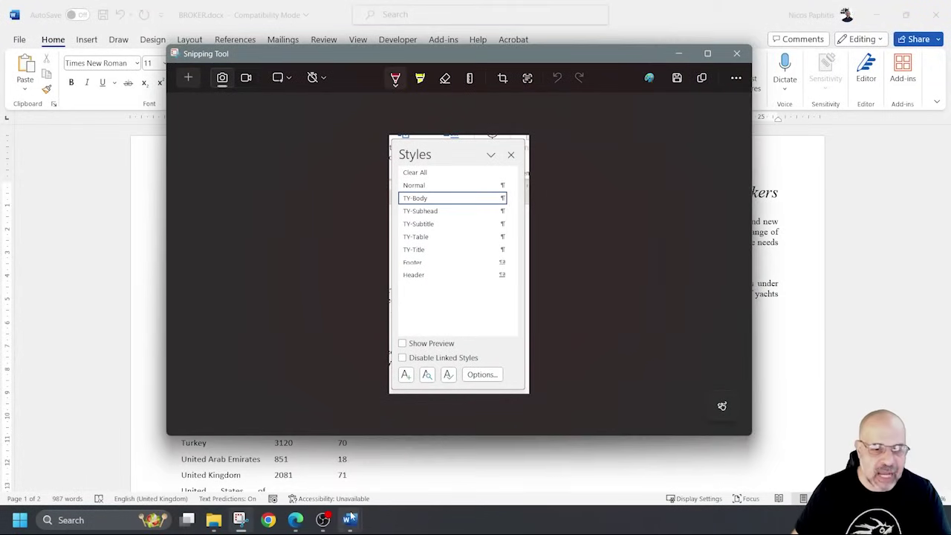
{"action": "mouse_move", "coordinate": [362, 526]}
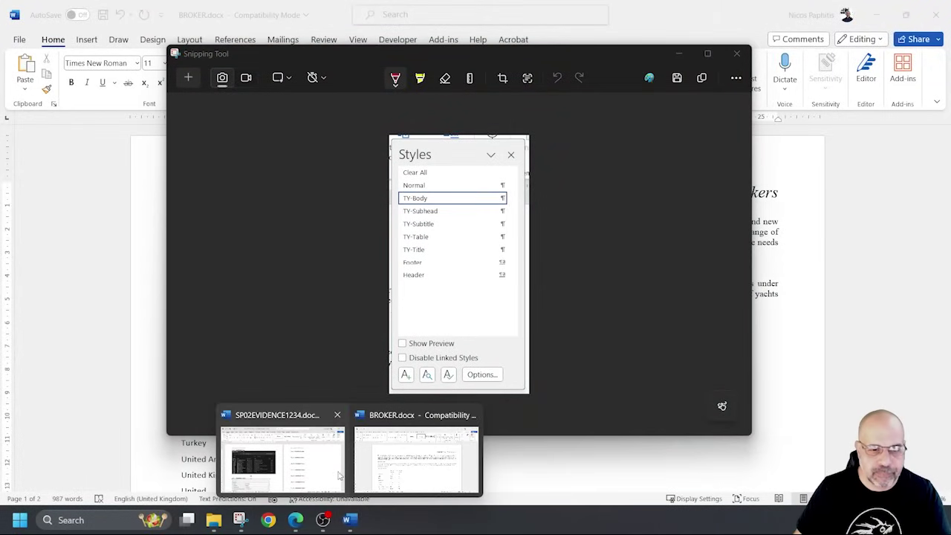
{"action": "left_click", "coordinate": [330, 475]}
{"action": "left_click", "coordinate": [607, 220]}
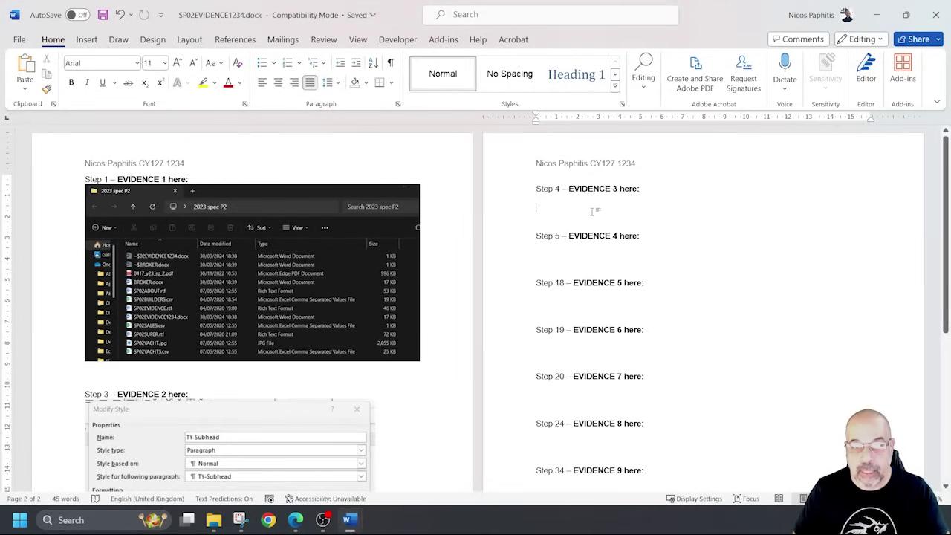
{"action": "key", "text": "ctrl+v"}
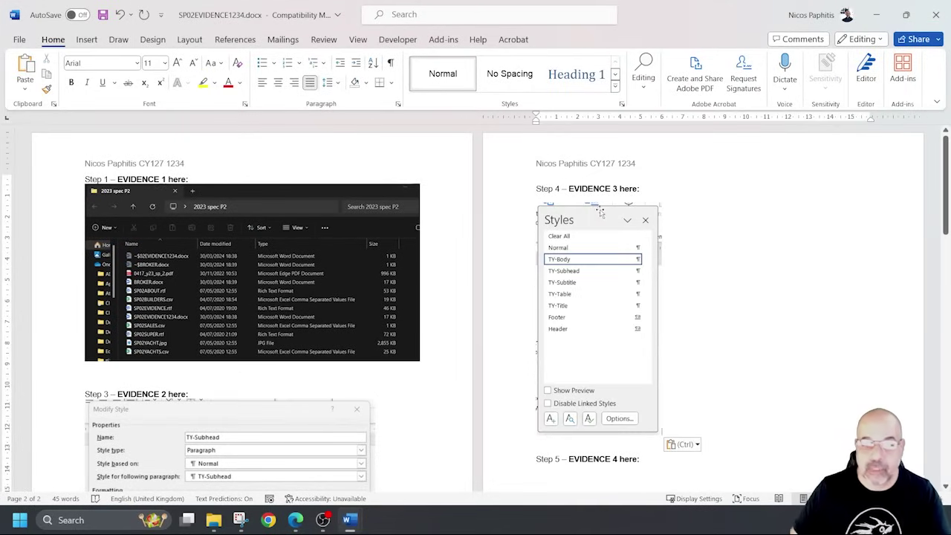
Save SP02EVIDENCE1234.docx, then minimize it and the Snipping Tool.
{"action": "scroll", "coordinate": [607, 212], "scroll_direction": "down", "scroll_amount": 2}
{"action": "left_click", "coordinate": [102, 15]}
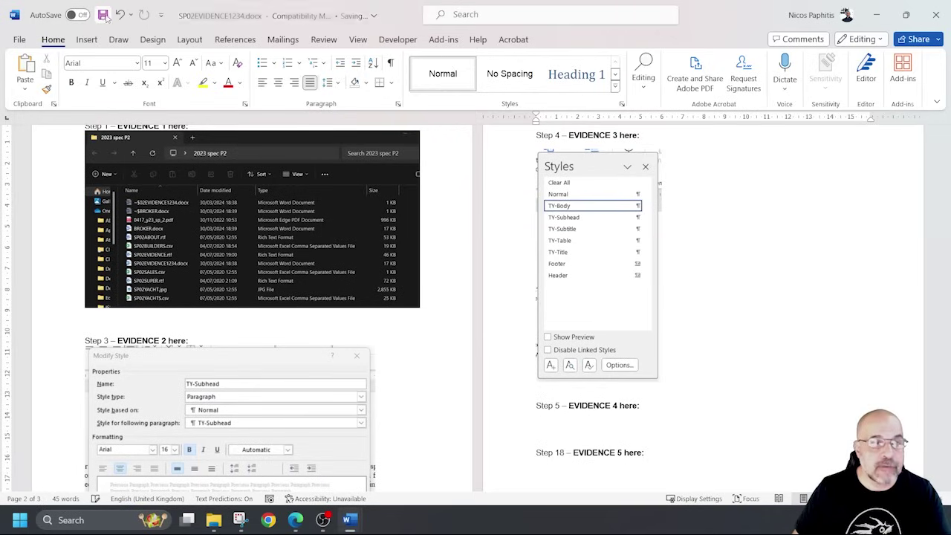
{"action": "left_click", "coordinate": [879, 15]}
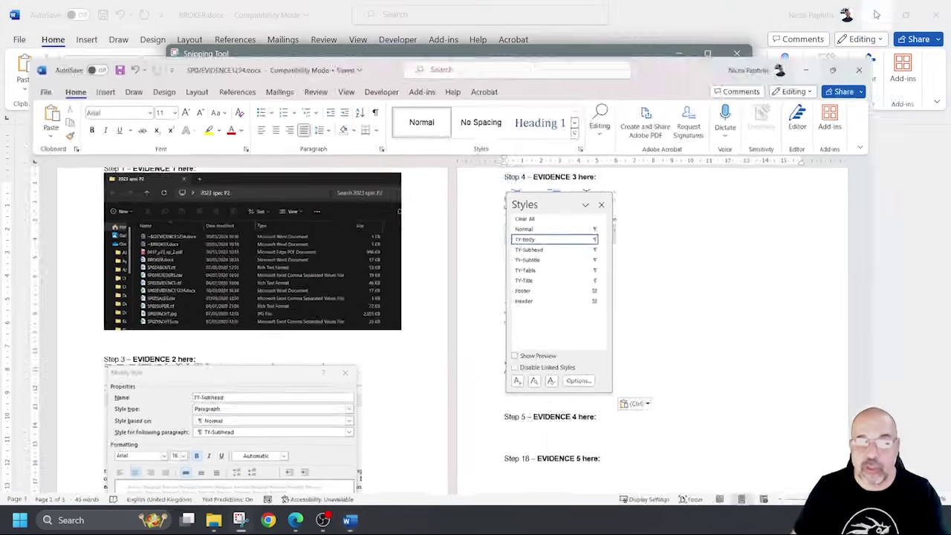
{"action": "left_click", "coordinate": [677, 53]}
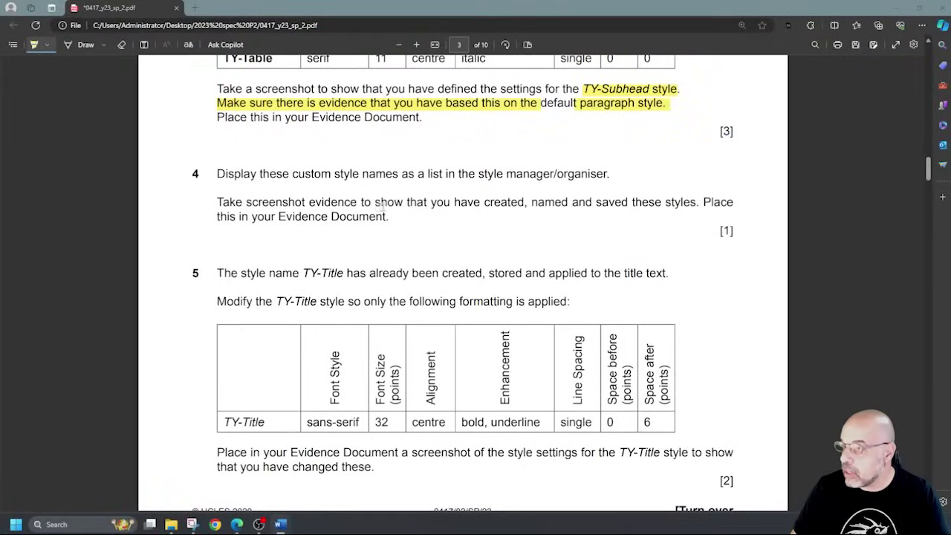
Highlight 'so only the fol' in question 5's TY-Title instruction in the exam PDF.
{"action": "scroll", "coordinate": [434, 206], "scroll_direction": "down", "scroll_amount": 5}
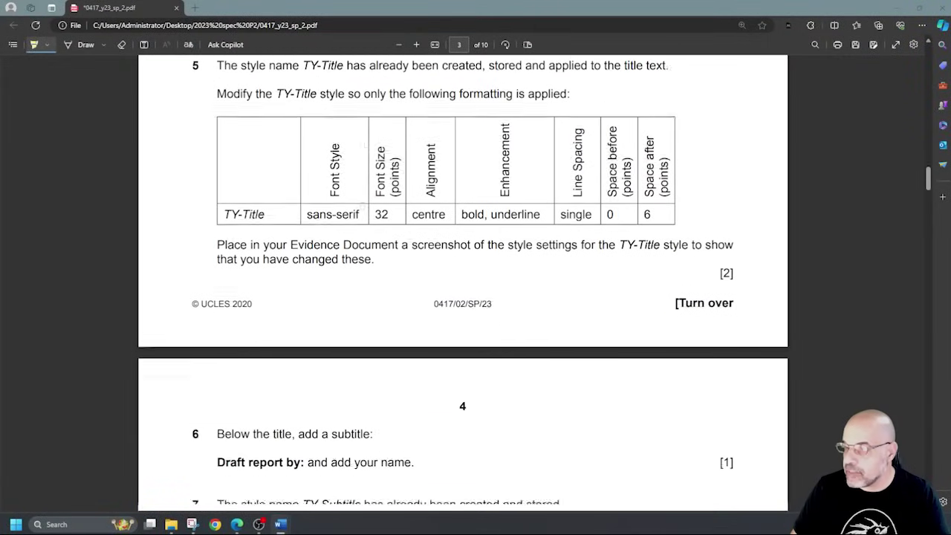
{"action": "scroll", "coordinate": [348, 196], "scroll_direction": "up", "scroll_amount": 2}
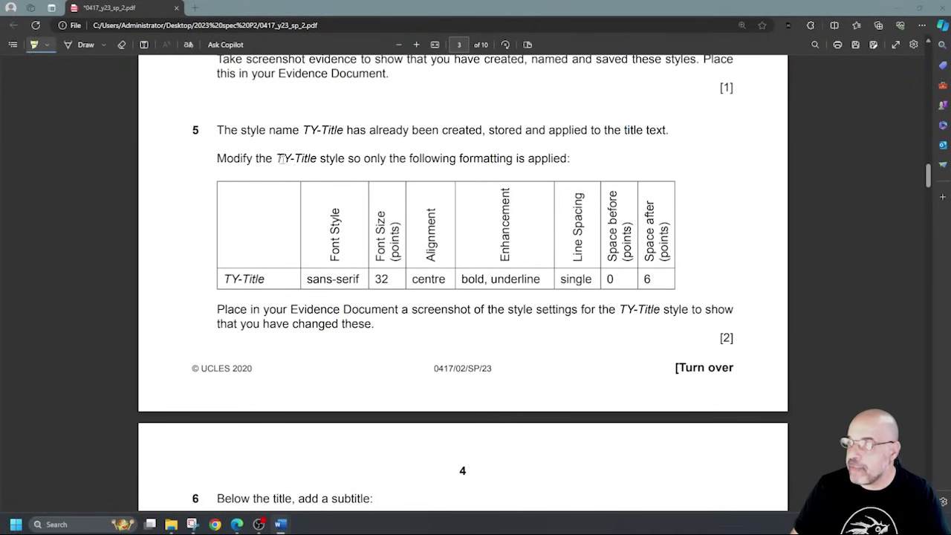
{"action": "scroll", "coordinate": [280, 158], "scroll_direction": "up", "scroll_amount": 1, "text": "ctrl"}
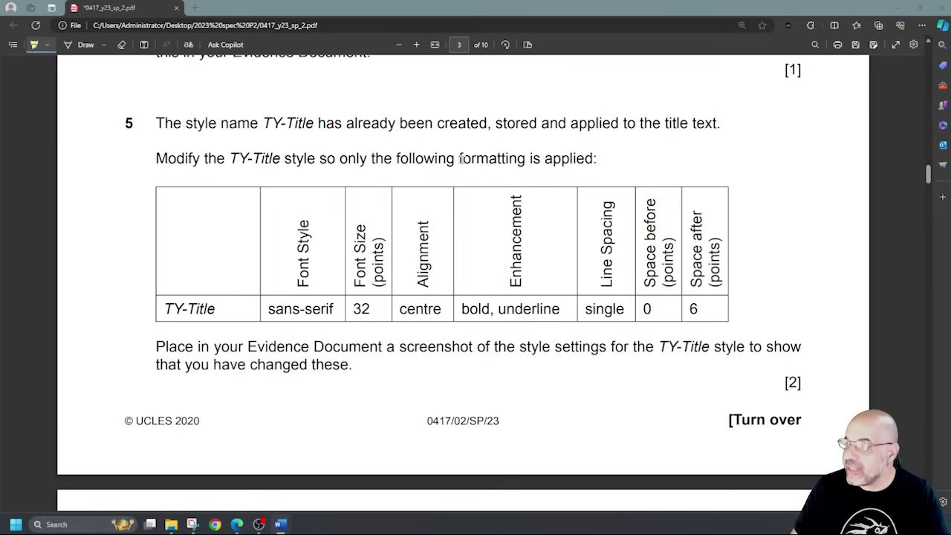
{"action": "left_click_drag", "start_coordinate": [320, 158], "coordinate": [412, 158]}
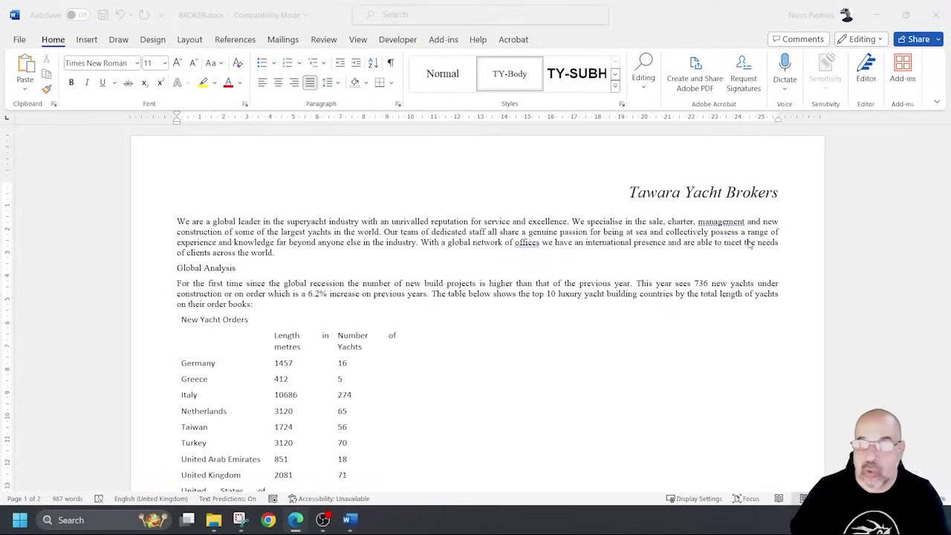
Open the Modify Style dialog for TY-Title.
{"action": "left_click", "coordinate": [622, 104]}
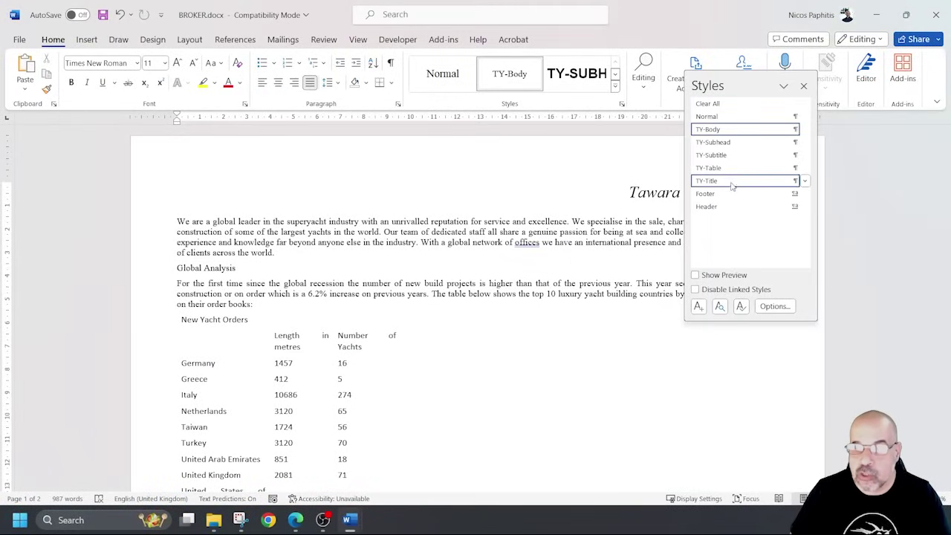
{"action": "left_click", "coordinate": [804, 181]}
{"action": "left_click", "coordinate": [711, 217]}
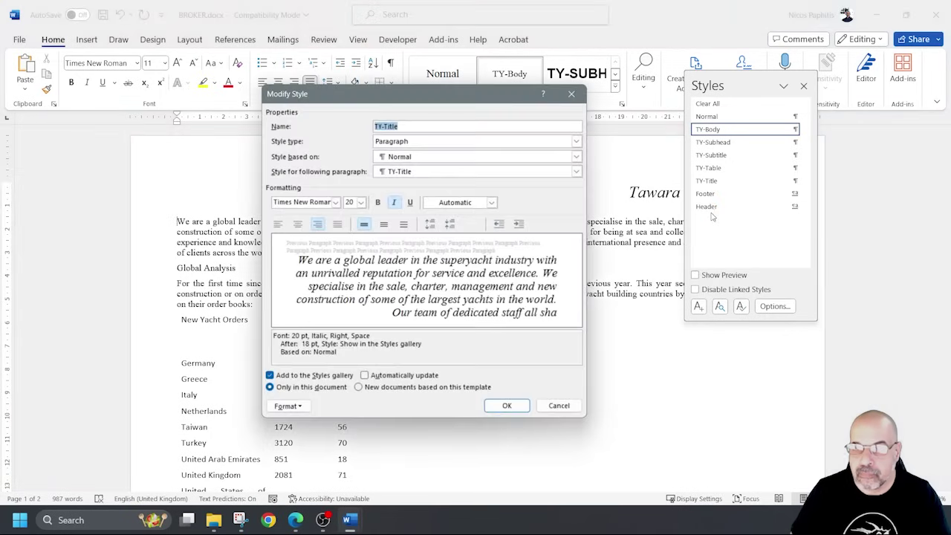
{"action": "left_click_drag", "start_coordinate": [460, 84], "coordinate": [492, 56]}
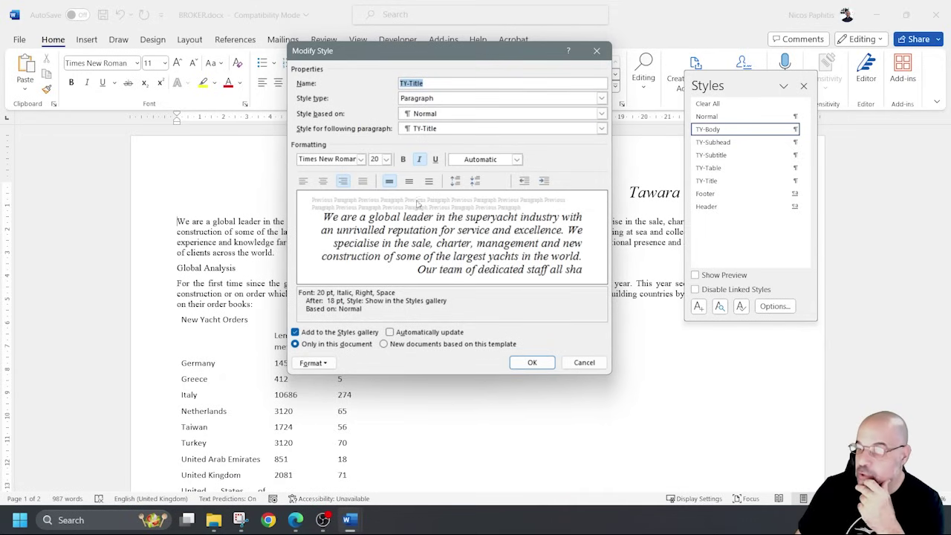
Set TY-Title to Arial 32 pt, centred, bold and underlined, with italic removed.
{"action": "left_click", "coordinate": [360, 159]}
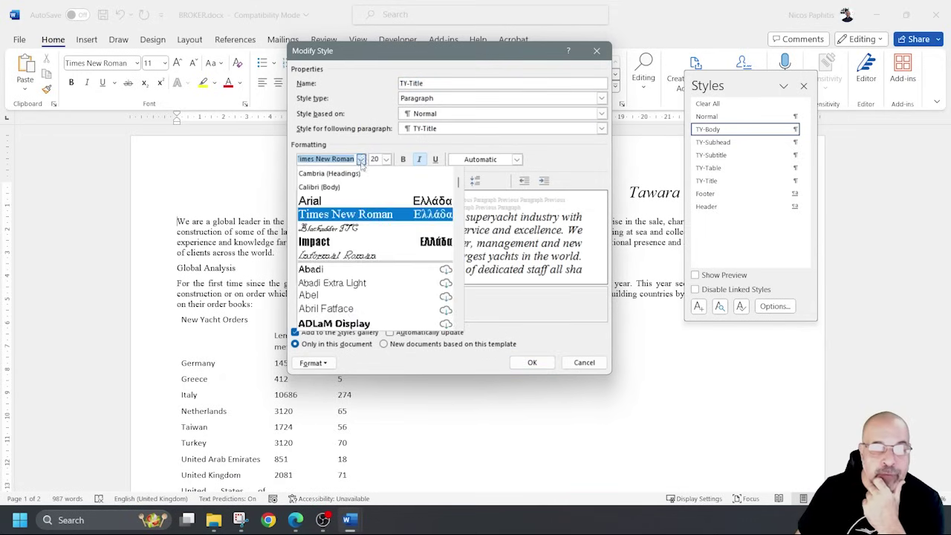
{"action": "left_click", "coordinate": [345, 195]}
{"action": "left_click", "coordinate": [386, 159]}
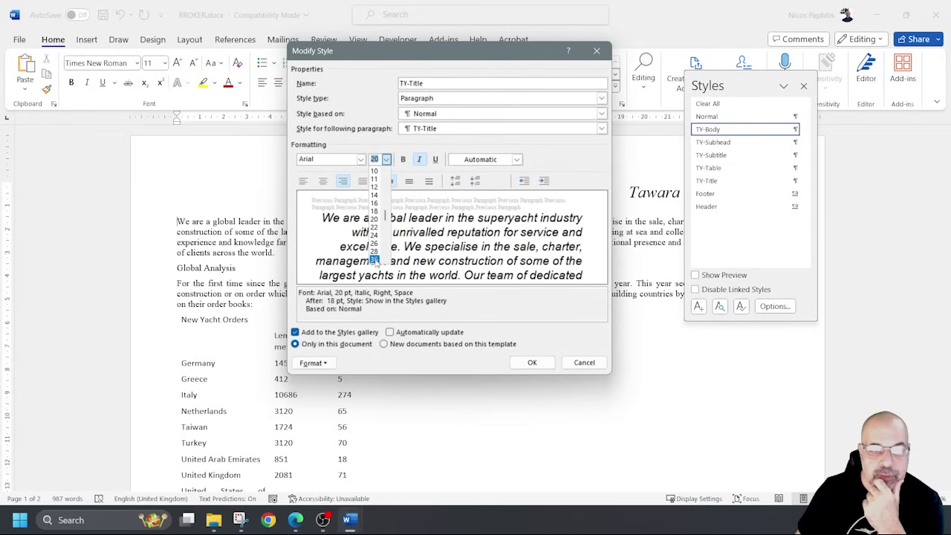
{"action": "type", "text": "32"}
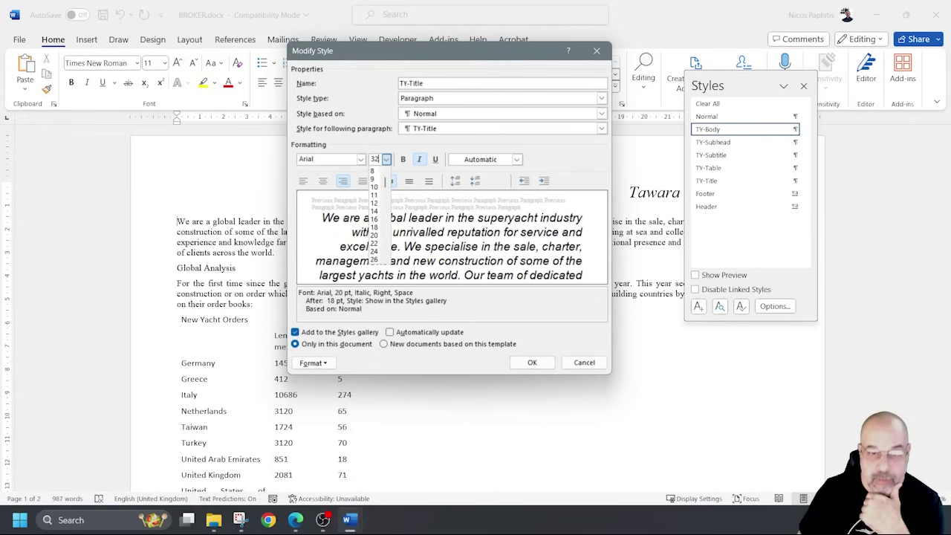
{"action": "key", "text": "Return"}
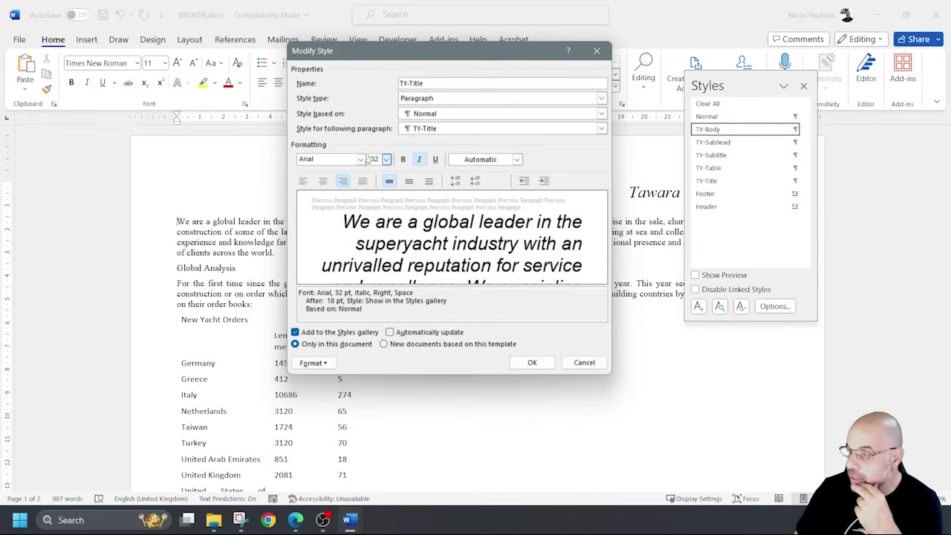
{"action": "left_click", "coordinate": [323, 182]}
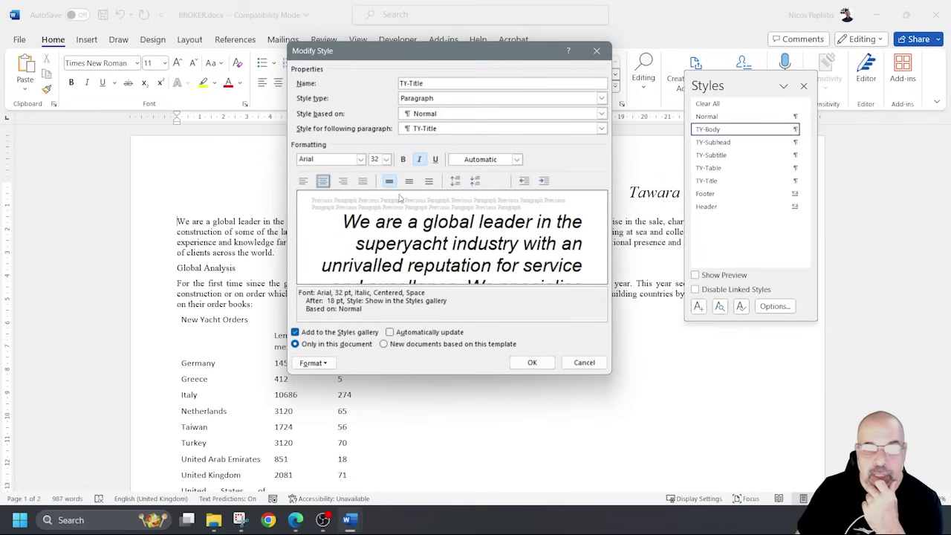
{"action": "left_click", "coordinate": [403, 159]}
{"action": "left_click", "coordinate": [435, 159]}
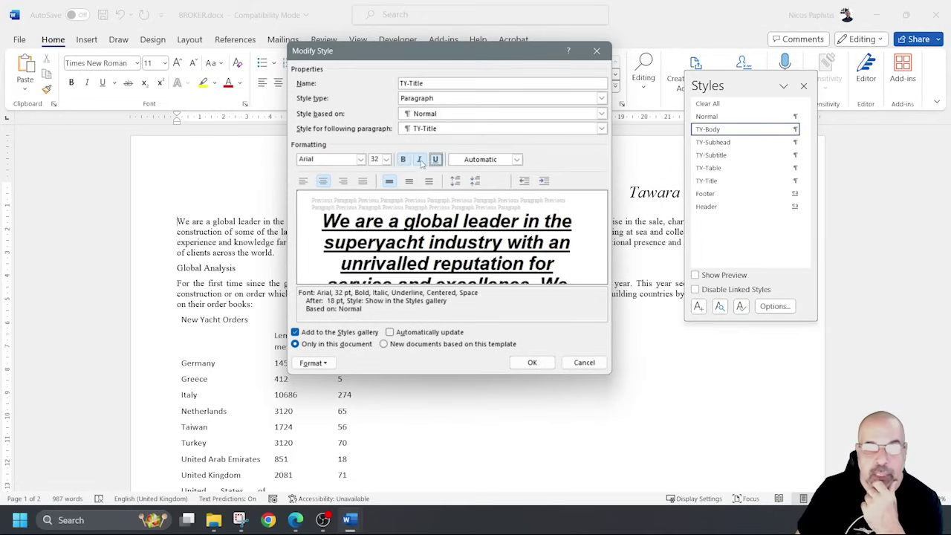
{"action": "left_click", "coordinate": [419, 159]}
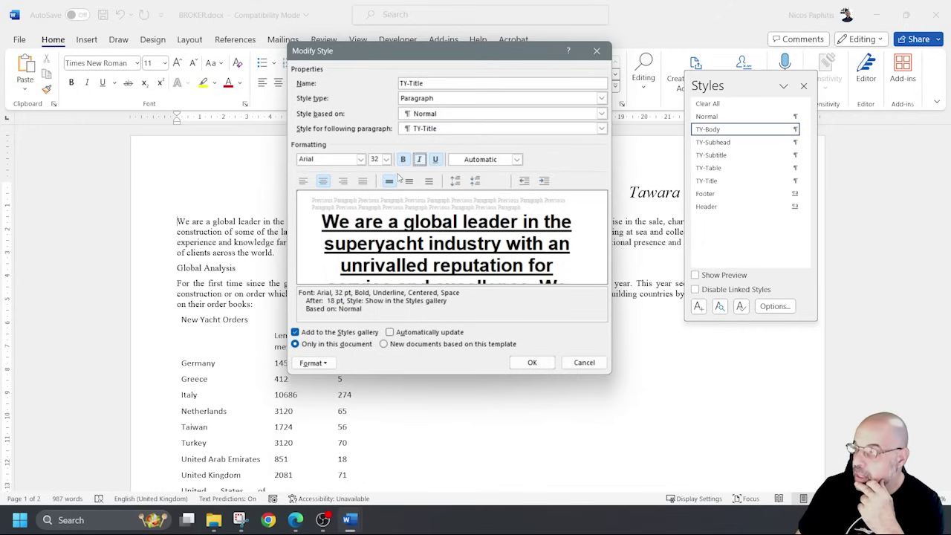
Reduce the TY-Title spacing after to 6 pt.
{"action": "left_click", "coordinate": [313, 363]}
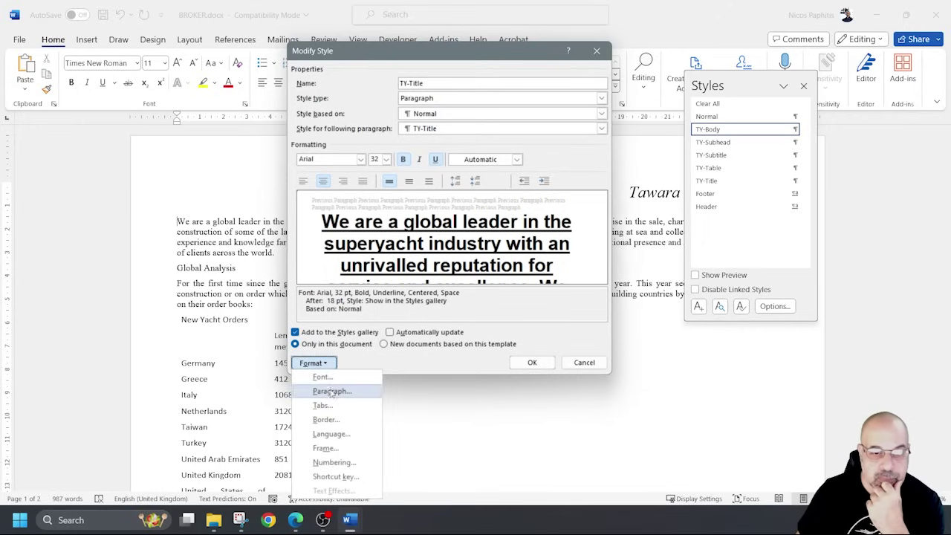
{"action": "left_click", "coordinate": [331, 392]}
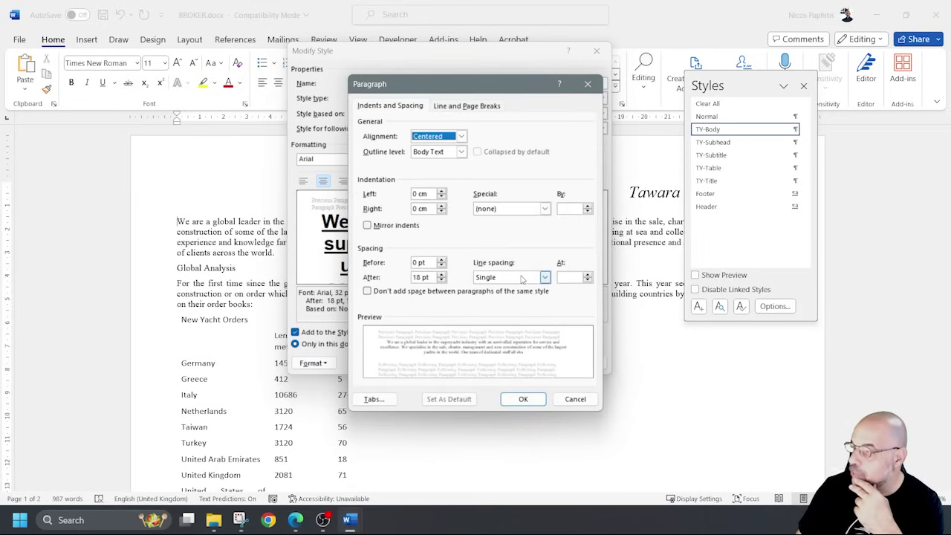
{"action": "left_click", "coordinate": [441, 280]}
{"action": "left_click", "coordinate": [442, 280]}
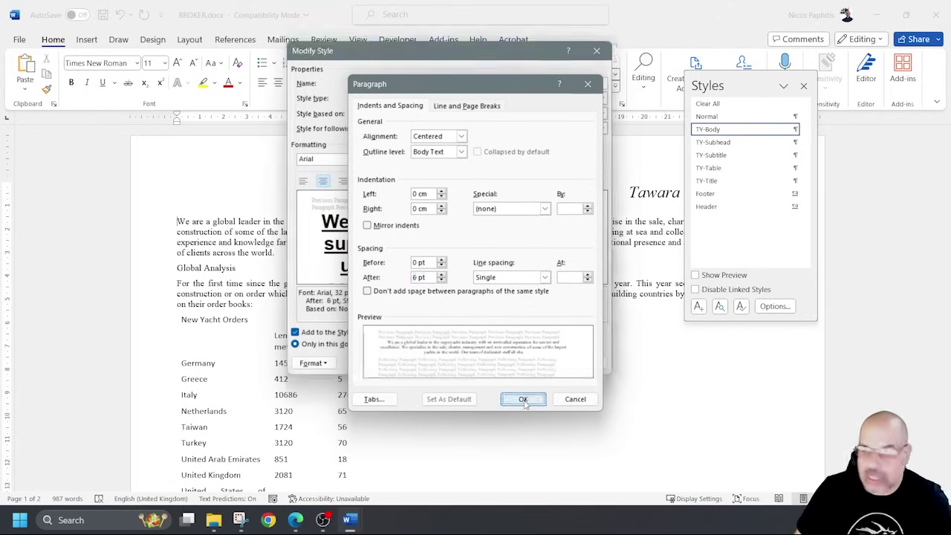
{"action": "left_click", "coordinate": [523, 399]}
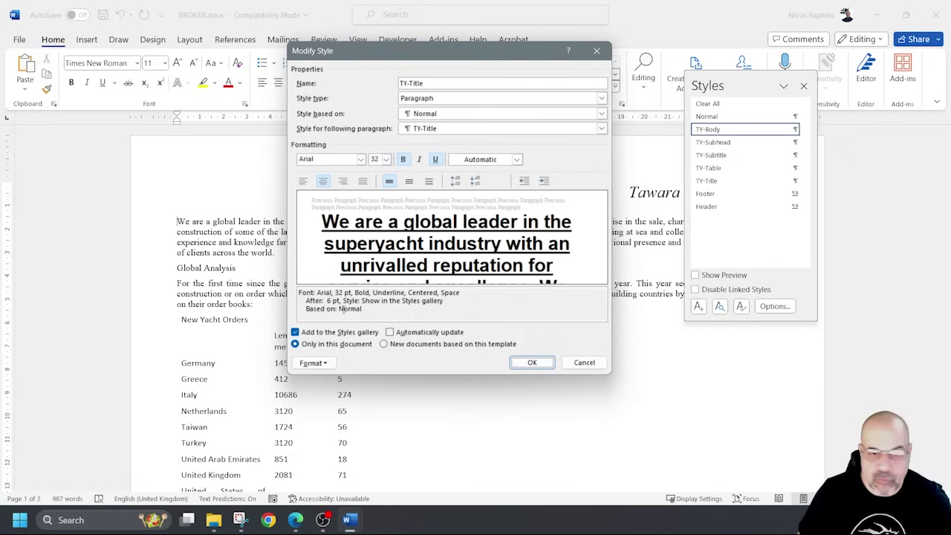
Recheck the TY-Title paragraph and font settings and apply the modified style.
{"action": "left_click", "coordinate": [312, 363]}
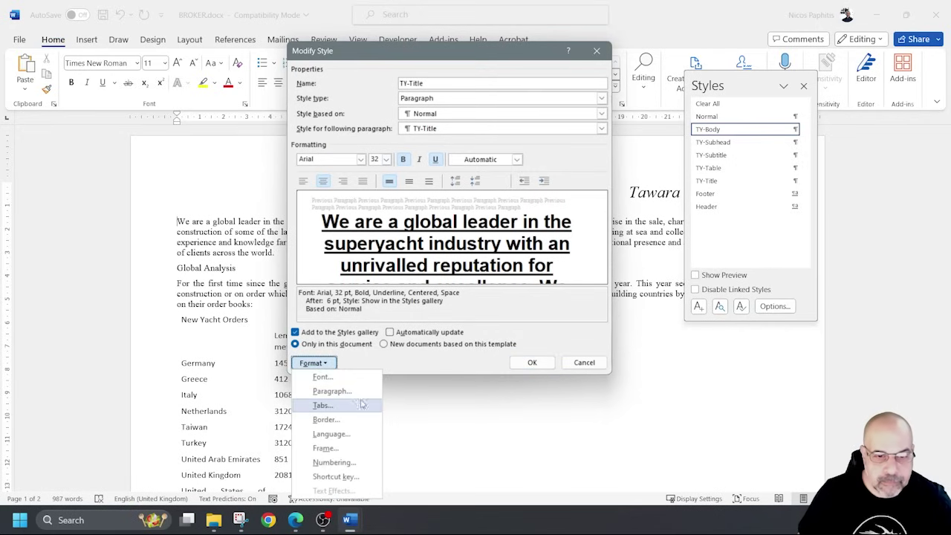
{"action": "left_click", "coordinate": [332, 390]}
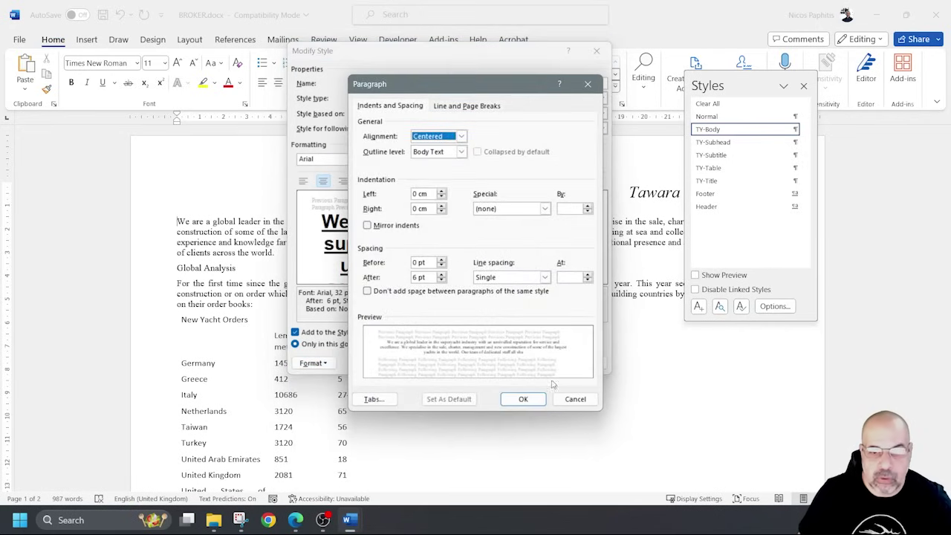
{"action": "left_click", "coordinate": [524, 399]}
{"action": "left_click", "coordinate": [313, 363]}
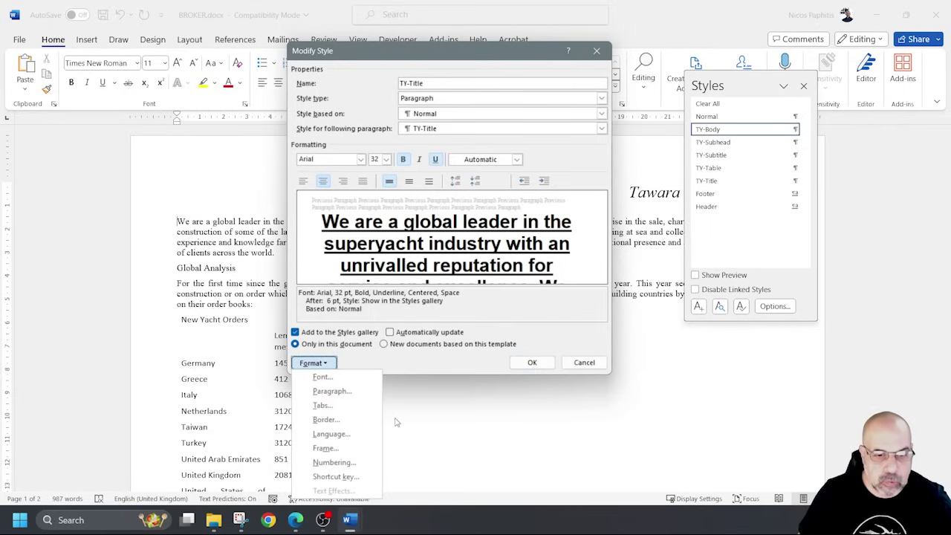
{"action": "left_click", "coordinate": [349, 377]}
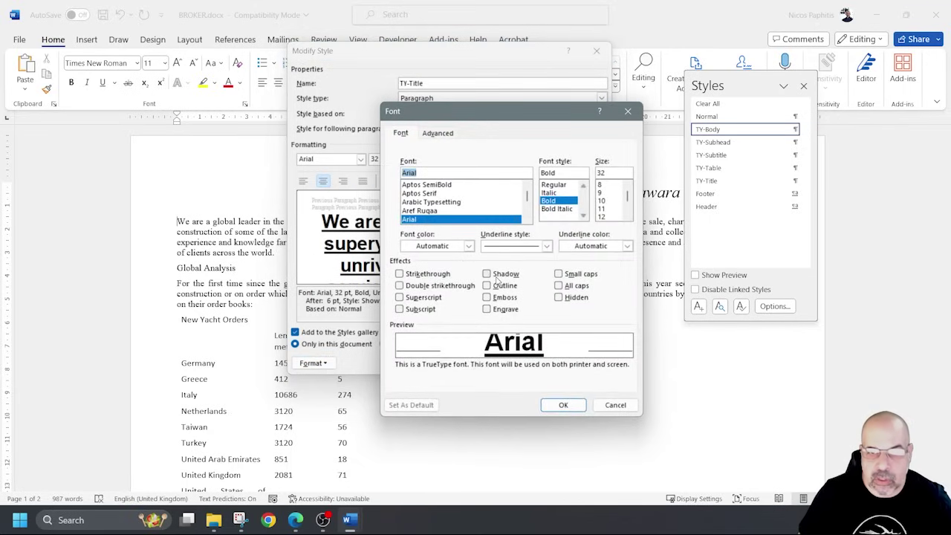
{"action": "left_click", "coordinate": [567, 407]}
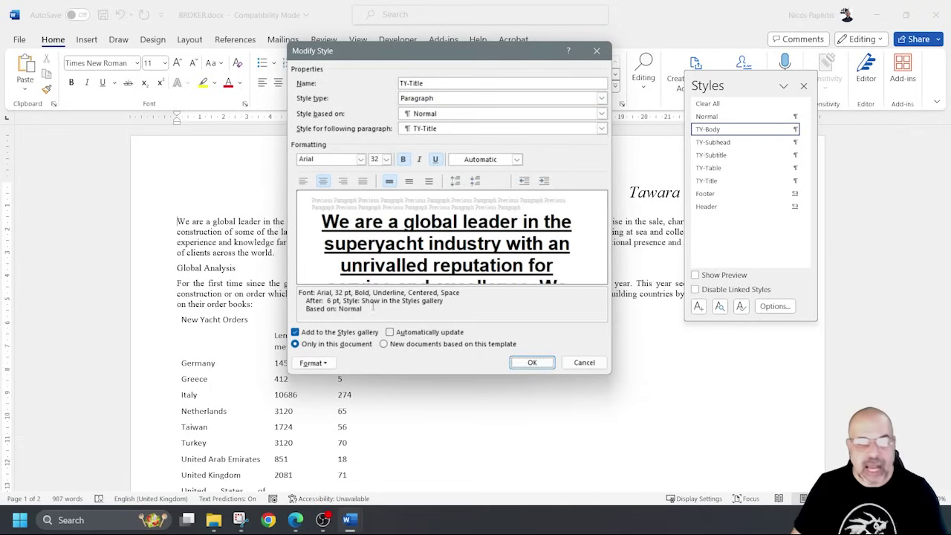
{"action": "left_click_drag", "start_coordinate": [366, 310], "coordinate": [297, 291]}
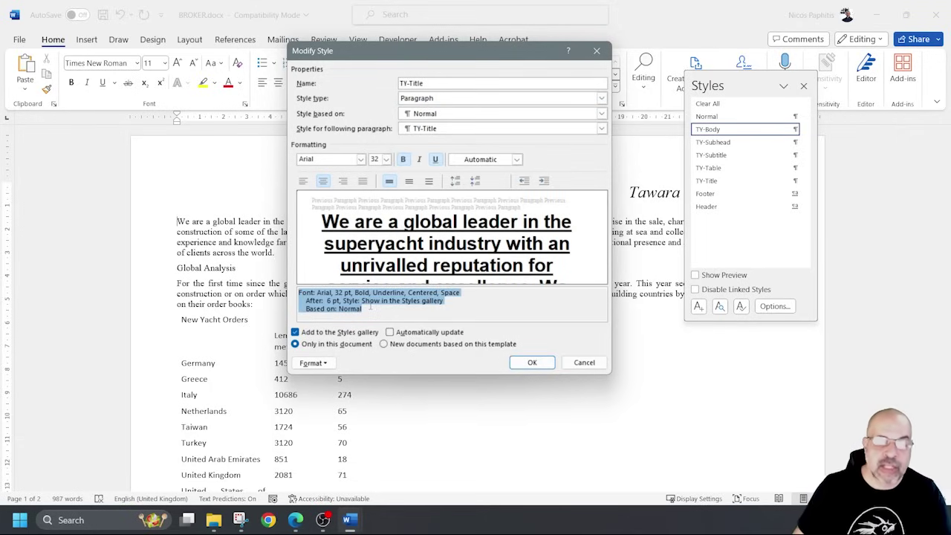
{"action": "left_click", "coordinate": [523, 364]}
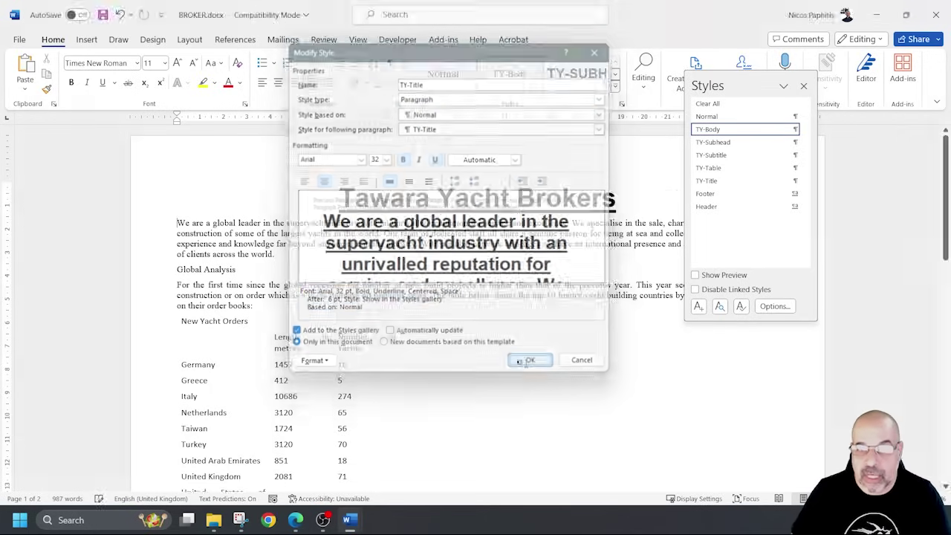
Check the restyled Tawara Yacht Brokers title against the styles gallery.
{"action": "left_click", "coordinate": [803, 86]}
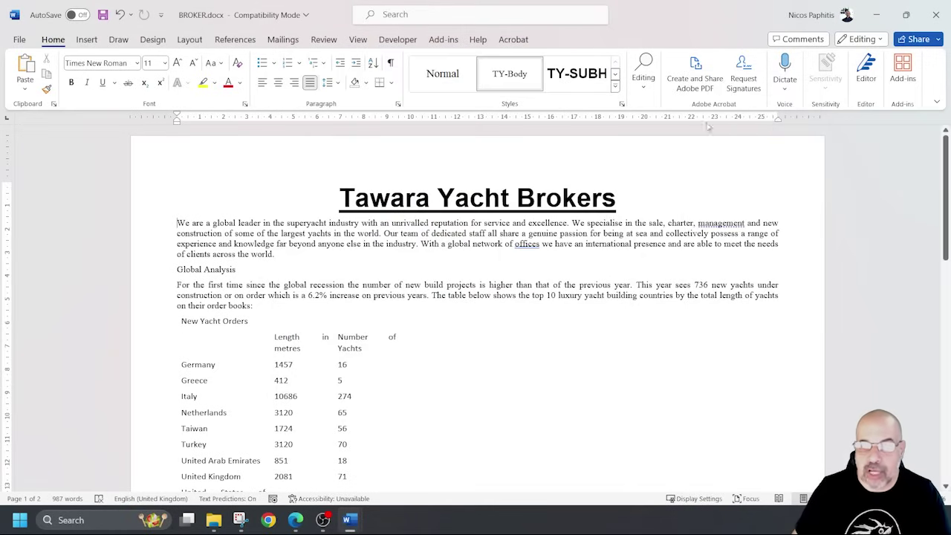
{"action": "left_click", "coordinate": [528, 165]}
{"action": "left_click", "coordinate": [615, 87]}
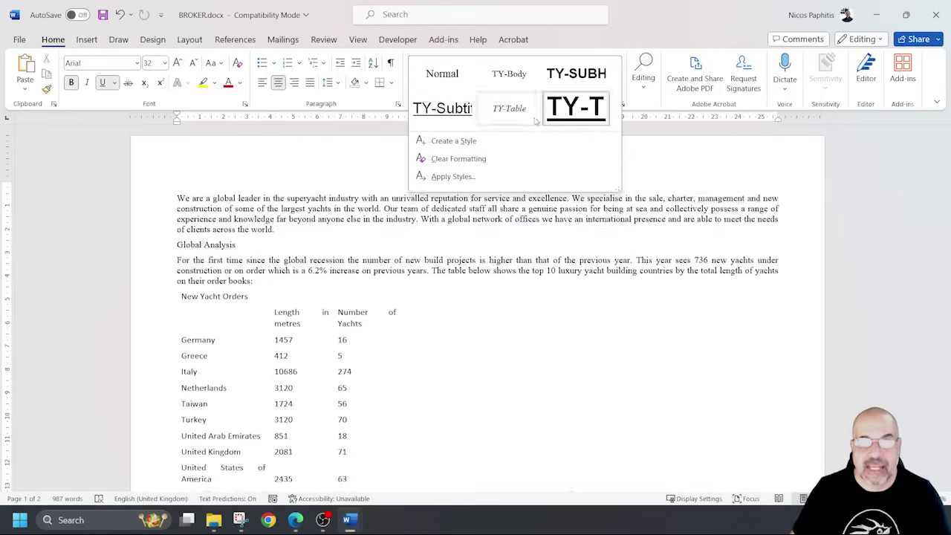
{"action": "left_click", "coordinate": [532, 231]}
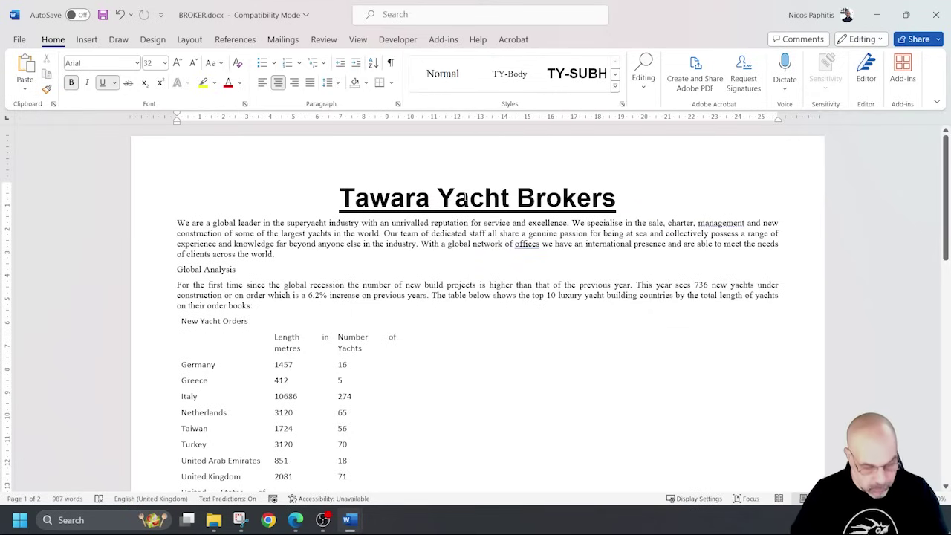
Highlight 'the style settings' in question 5's evidence instruction in the exam PDF.
{"action": "left_click", "coordinate": [296, 520]}
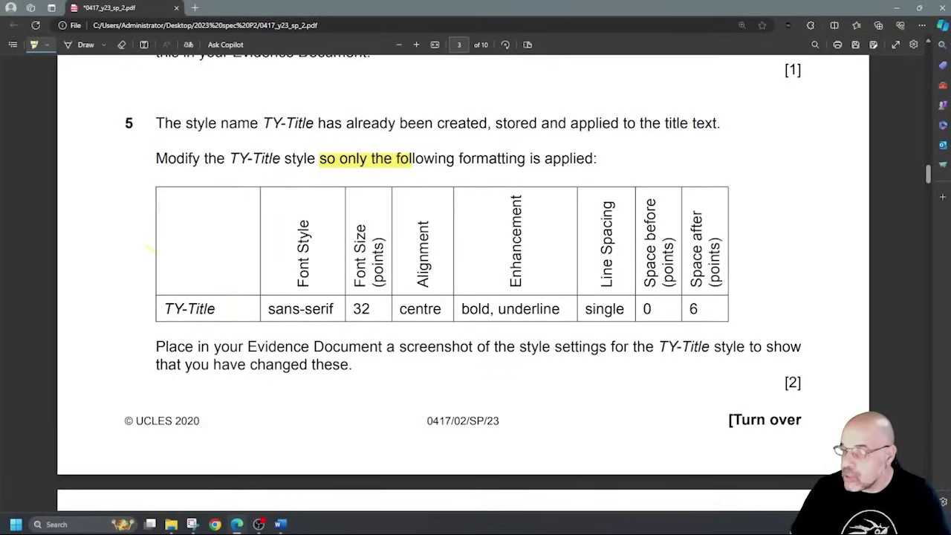
{"action": "scroll", "coordinate": [209, 197], "scroll_direction": "down", "scroll_amount": 2}
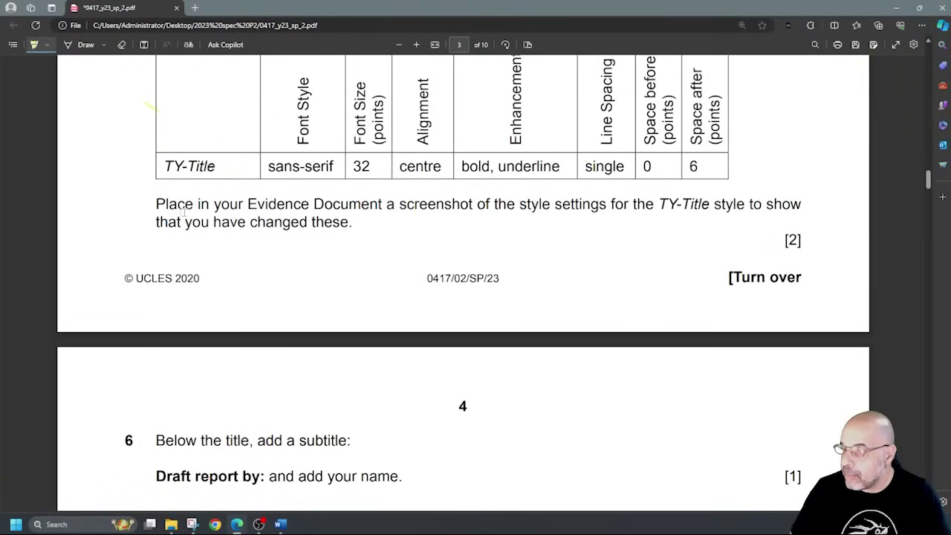
{"action": "left_click_drag", "start_coordinate": [483, 205], "coordinate": [606, 216]}
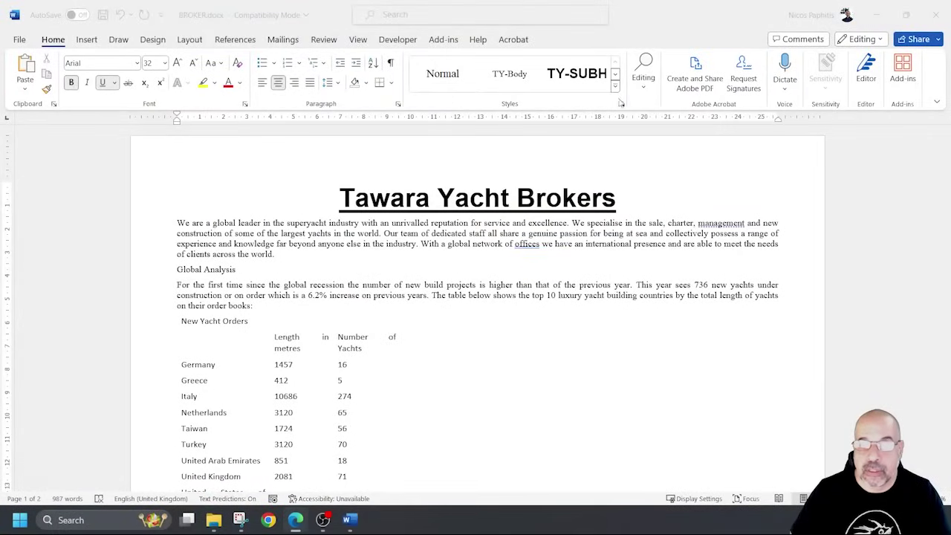
Open the Modify Style dialog for TY-Title from the styles list.
{"action": "left_click", "coordinate": [622, 104]}
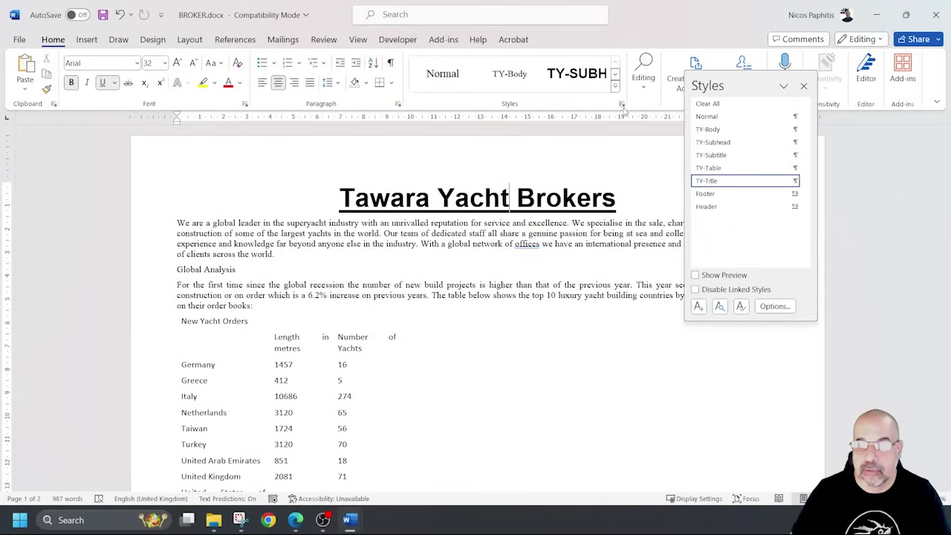
{"action": "left_click", "coordinate": [804, 180]}
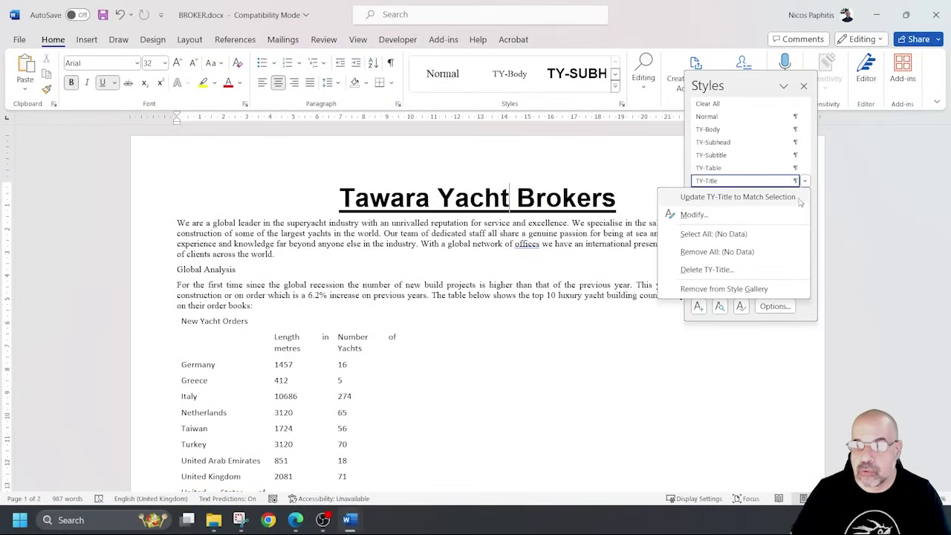
{"action": "left_click", "coordinate": [691, 215]}
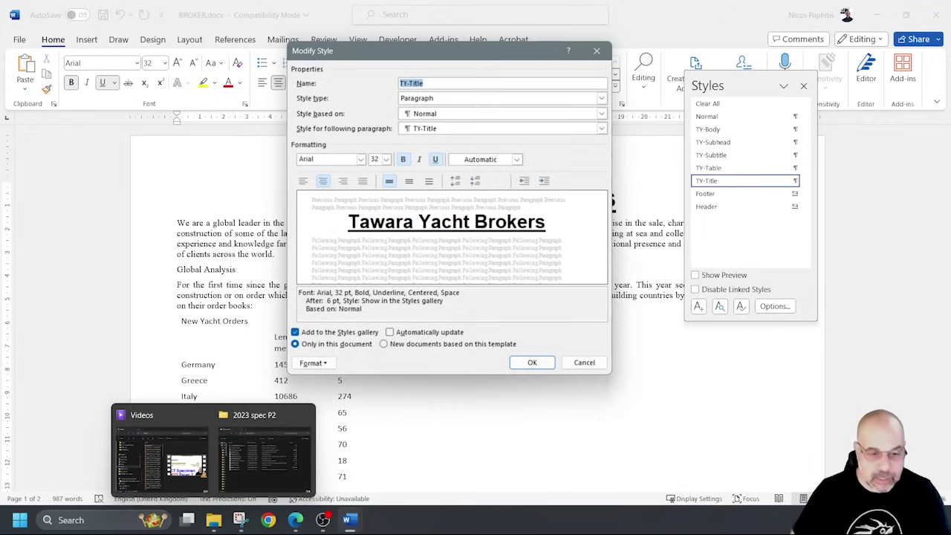
Snip the TY-Title style settings dialog and put the Snipping Tool away.
{"action": "left_click", "coordinate": [239, 520]}
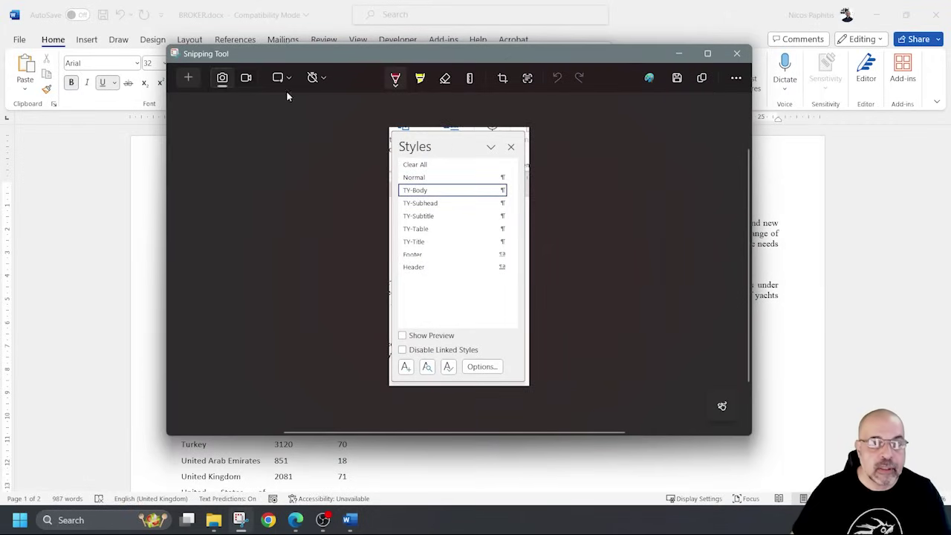
{"action": "left_click", "coordinate": [196, 78]}
{"action": "left_click_drag", "start_coordinate": [286, 40], "coordinate": [612, 381]}
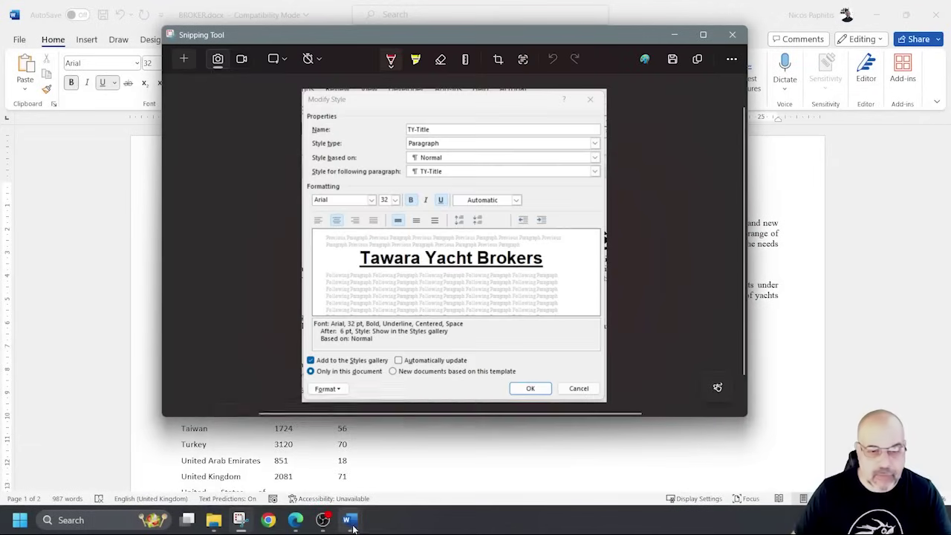
{"action": "mouse_move", "coordinate": [353, 526]}
{"action": "left_click", "coordinate": [420, 456]}
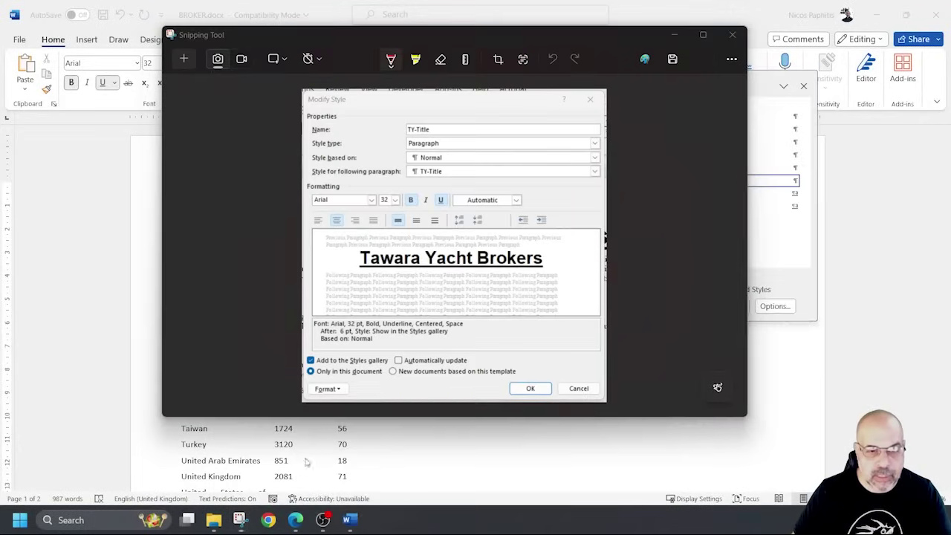
{"action": "scroll", "coordinate": [423, 377], "scroll_direction": "down", "scroll_amount": 1}
{"action": "scroll", "coordinate": [422, 377], "scroll_direction": "up", "scroll_amount": 1}
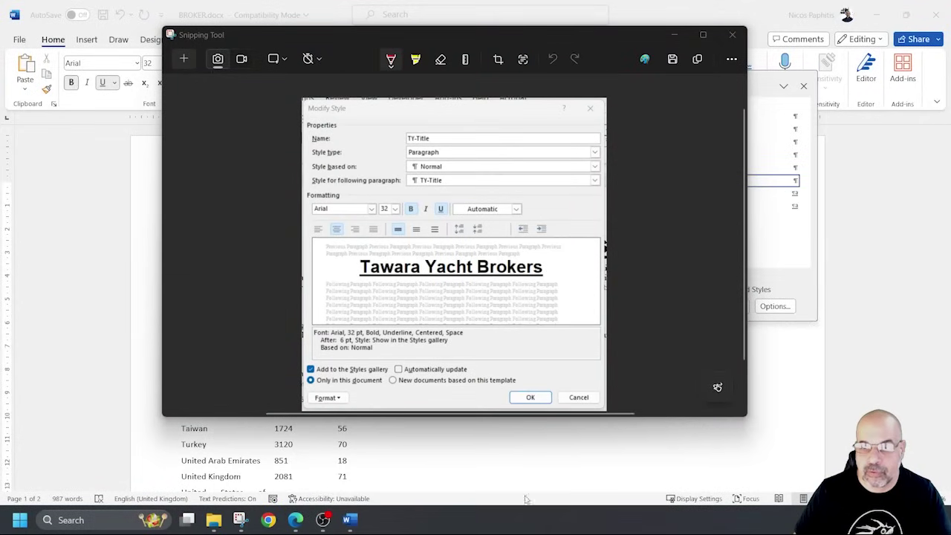
{"action": "left_click", "coordinate": [673, 34]}
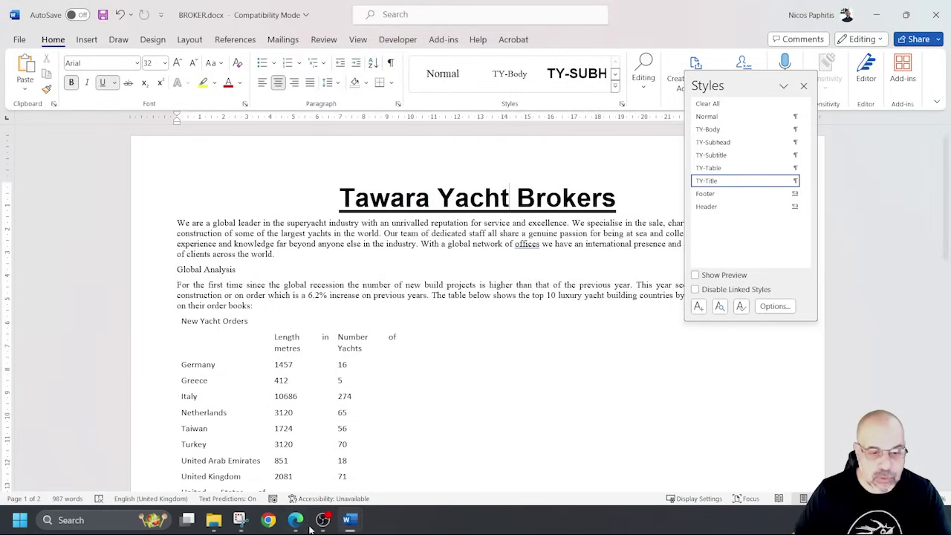
Paste the TY-Title screenshot under Step 5 – EVIDENCE 4 and shrink it.
{"action": "mouse_move", "coordinate": [349, 520]}
{"action": "left_click", "coordinate": [312, 453]}
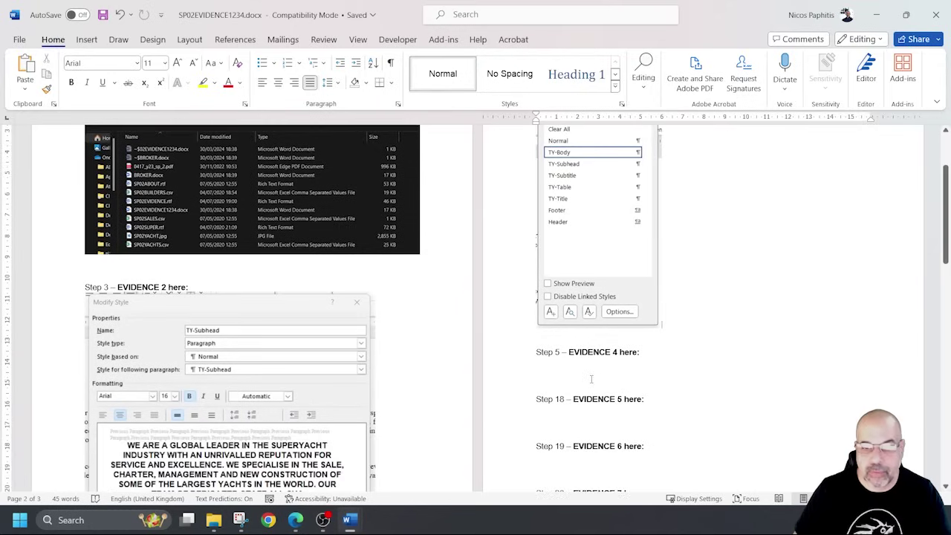
{"action": "left_click", "coordinate": [588, 380]}
{"action": "key", "text": "ctrl+v"}
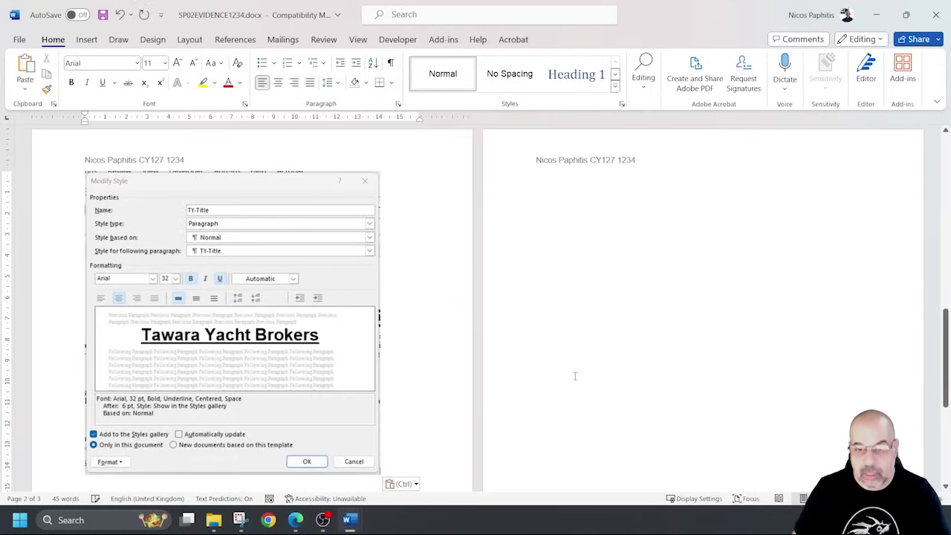
{"action": "left_click_drag", "start_coordinate": [381, 476], "coordinate": [352, 446]}
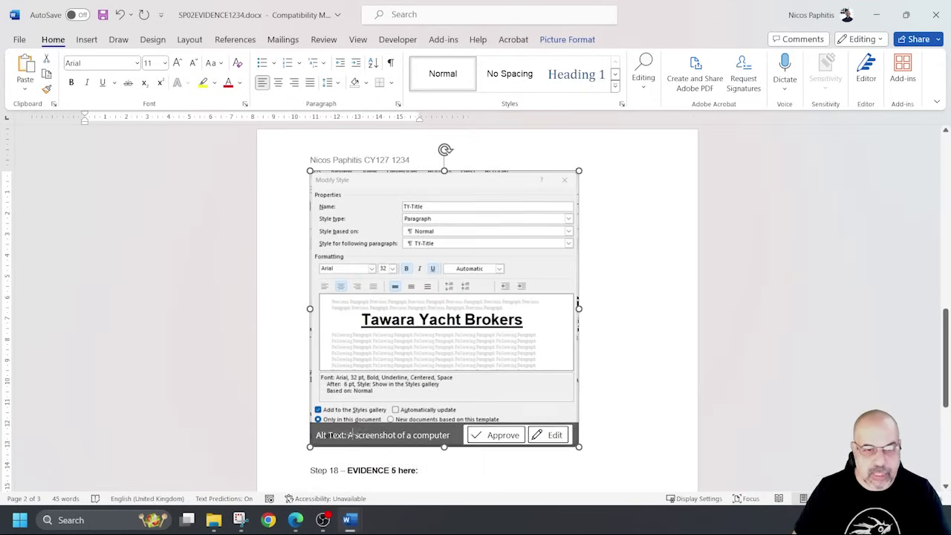
{"action": "scroll", "coordinate": [446, 372], "scroll_direction": "up", "scroll_amount": 2}
{"action": "scroll", "coordinate": [452, 414], "scroll_direction": "down", "scroll_amount": 2}
{"action": "scroll", "coordinate": [452, 414], "scroll_direction": "down", "scroll_amount": 1}
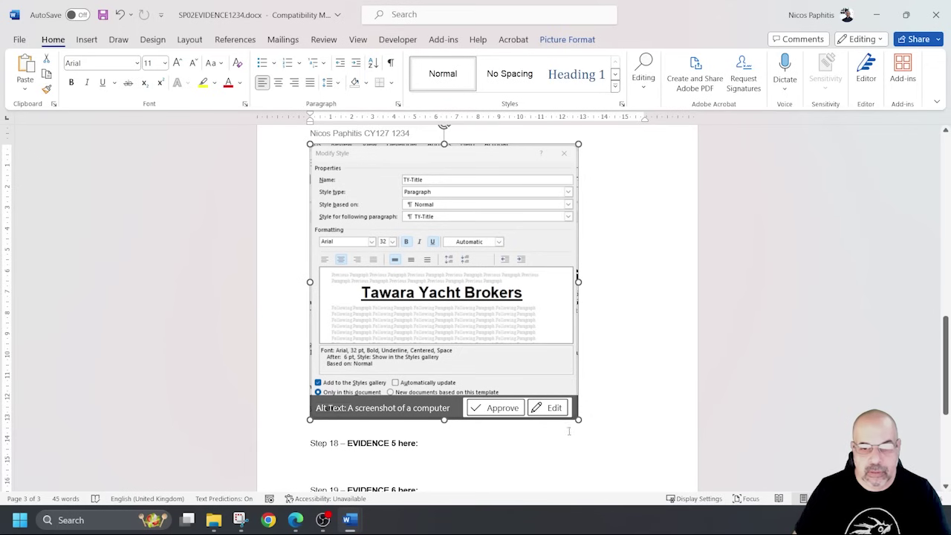
{"action": "left_click_drag", "start_coordinate": [579, 420], "coordinate": [559, 403]}
{"action": "scroll", "coordinate": [559, 404], "scroll_direction": "up", "scroll_amount": 10}
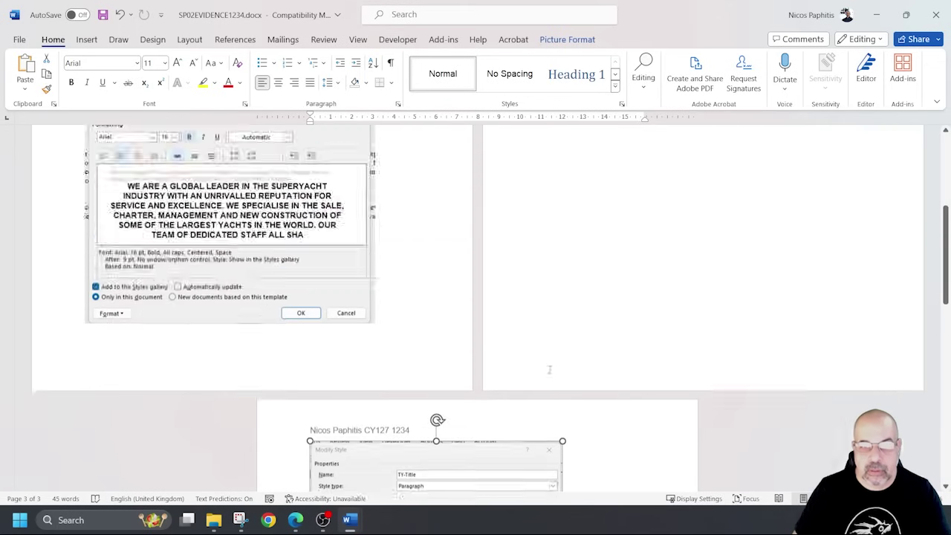
Resize the styles list screenshot on page 2 and add an empty line before Step 18.
{"action": "left_click", "coordinate": [643, 423]}
{"action": "left_click_drag", "start_coordinate": [662, 438], "coordinate": [647, 413]}
{"action": "scroll", "coordinate": [756, 386], "scroll_direction": "down", "scroll_amount": 5}
{"action": "scroll", "coordinate": [755, 386], "scroll_direction": "down", "scroll_amount": 7}
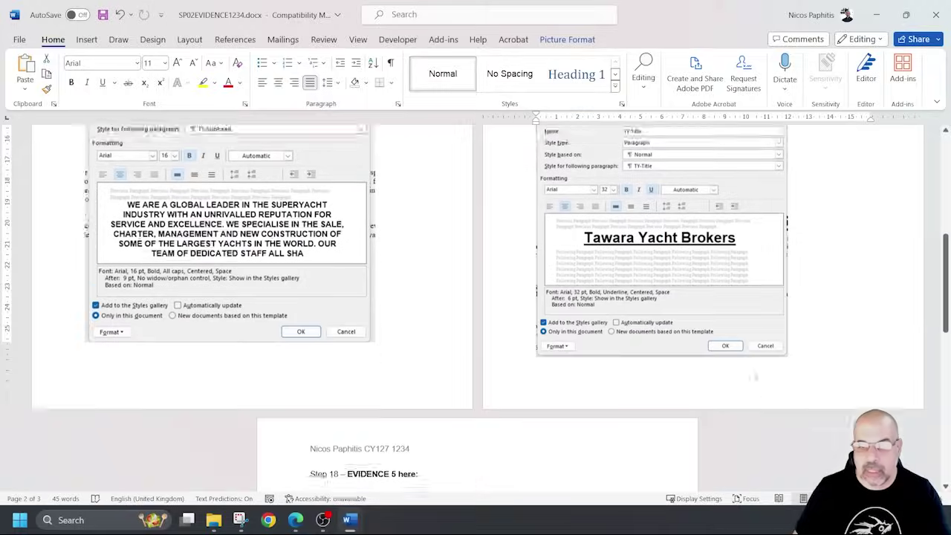
{"action": "left_click", "coordinate": [341, 321]}
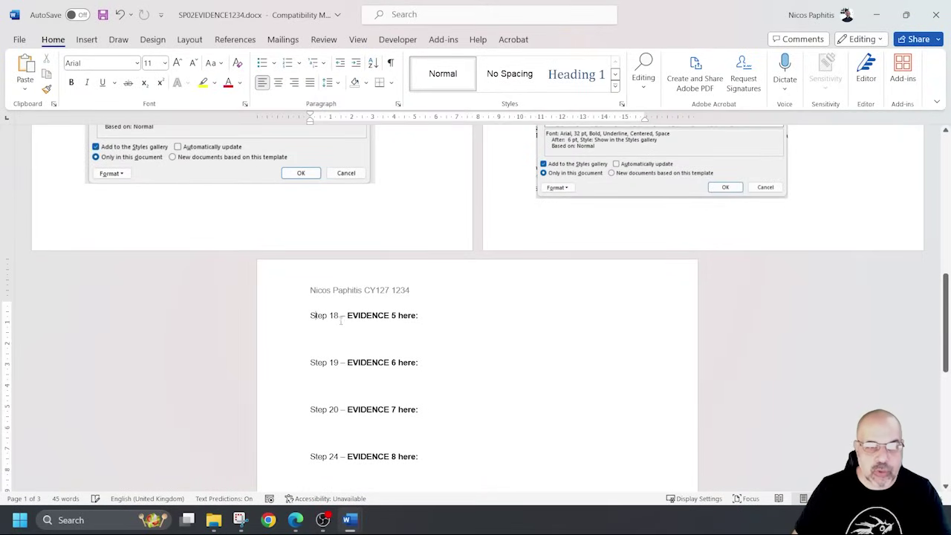
{"action": "key", "text": "Return"}
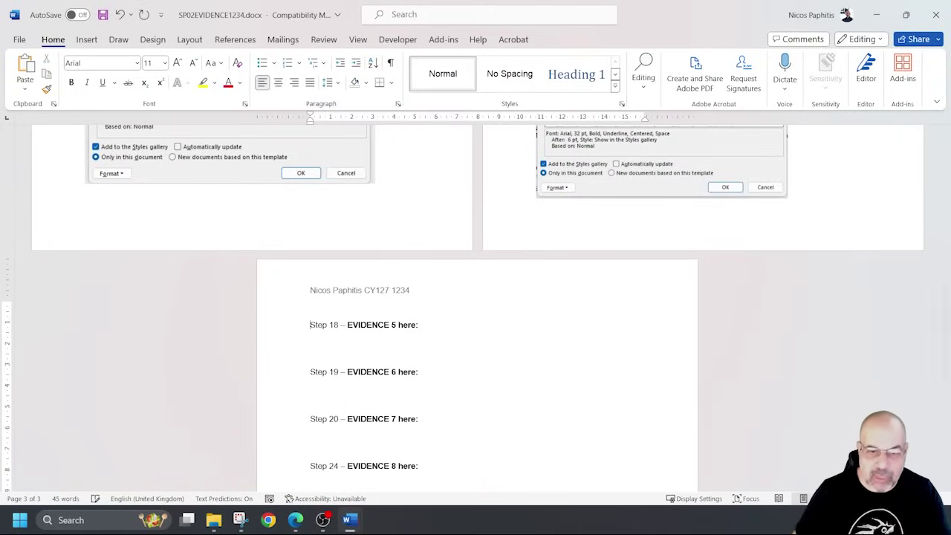
Save SP02EVIDENCE1234.docx and minimize it to return to BROKER.docx.
{"action": "left_click", "coordinate": [624, 231]}
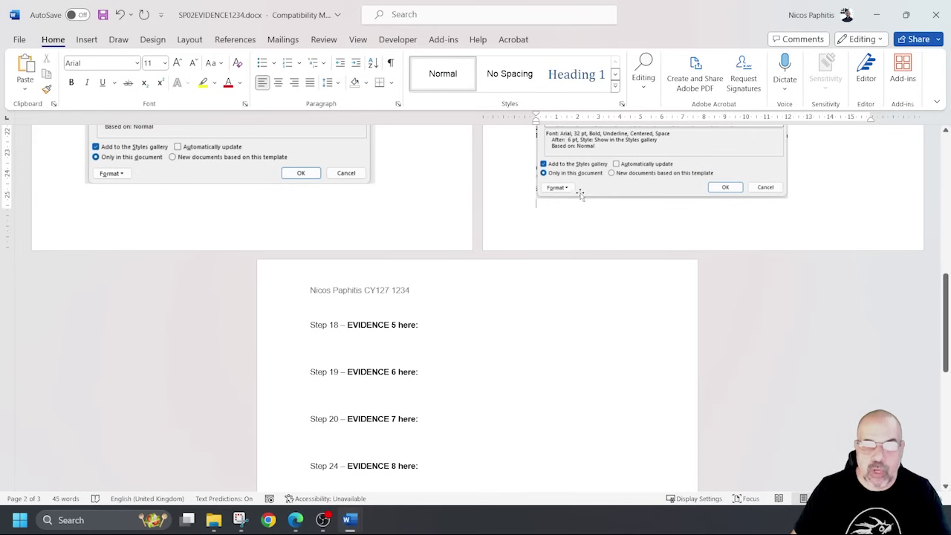
{"action": "scroll", "coordinate": [390, 302], "scroll_direction": "up", "scroll_amount": 6}
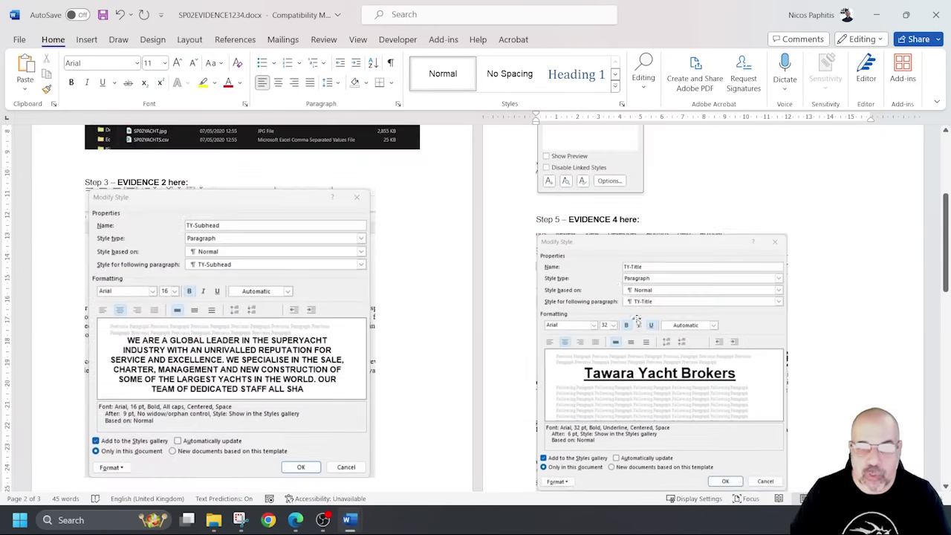
{"action": "scroll", "coordinate": [470, 367], "scroll_direction": "down", "scroll_amount": 5}
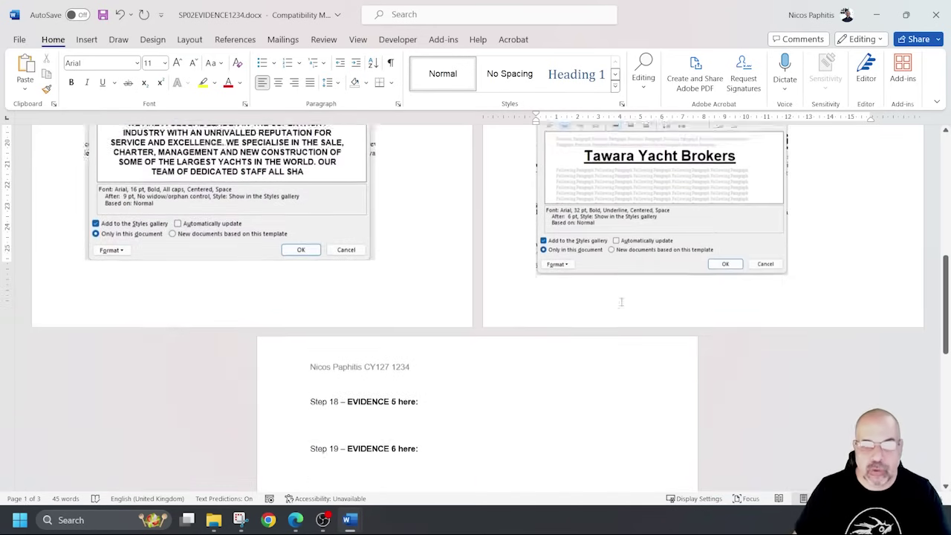
{"action": "left_click", "coordinate": [103, 14]}
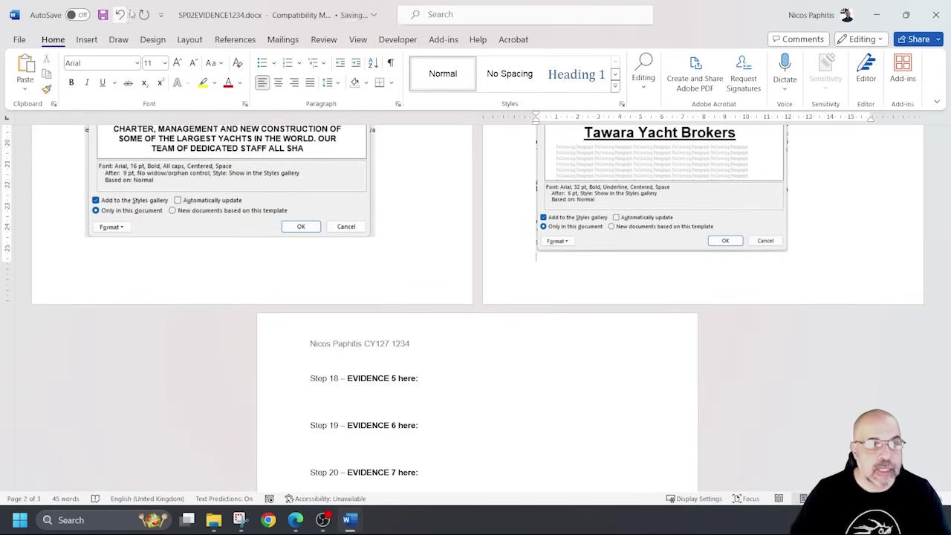
{"action": "left_click", "coordinate": [877, 15]}
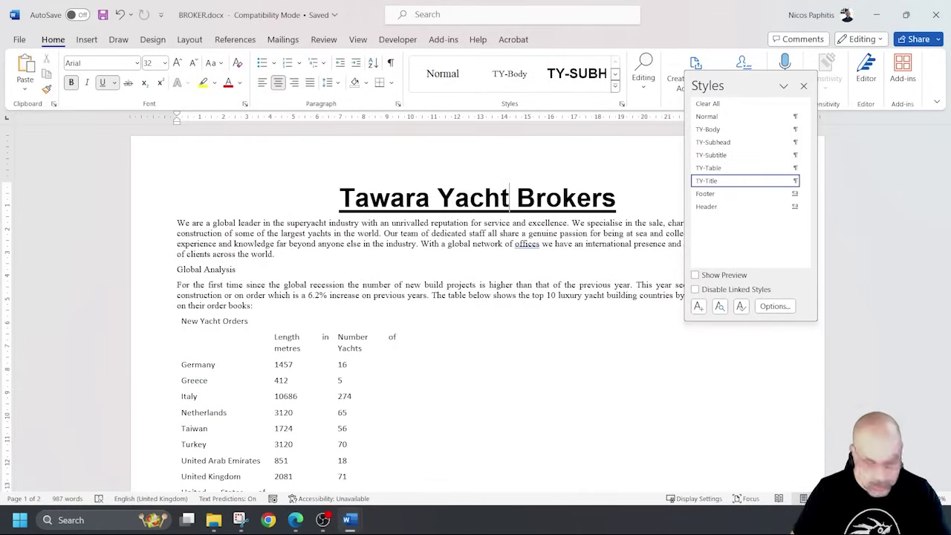
Highlight 'Draft report by:' in step 6 and 'TY-Subtitle' in step 7, then return to BROKER.docx.
{"action": "key", "text": "alt+Tab"}
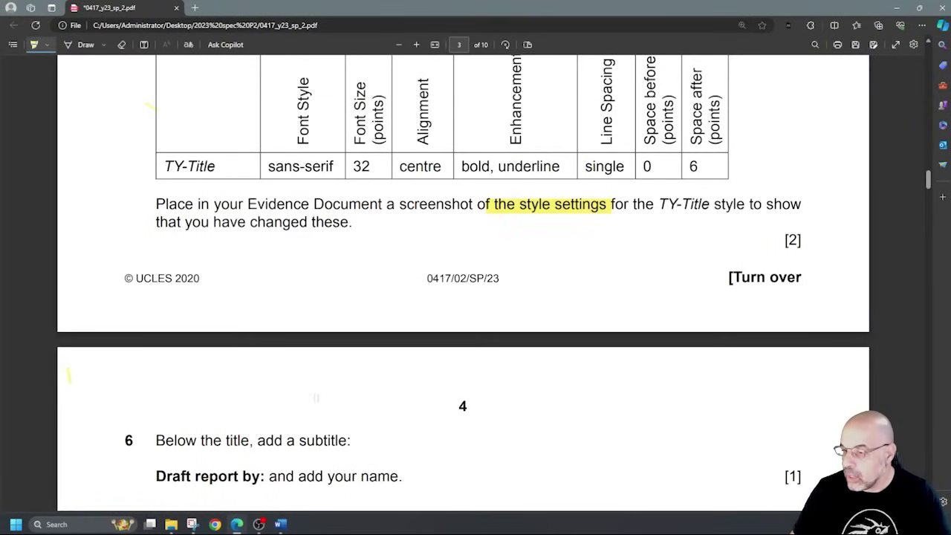
{"action": "scroll", "coordinate": [316, 398], "scroll_direction": "down", "scroll_amount": 5}
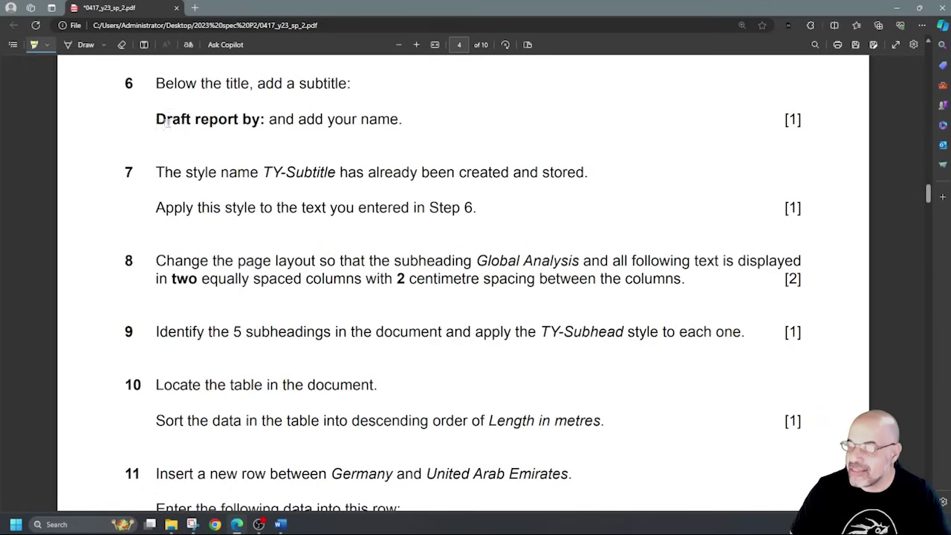
{"action": "left_click_drag", "start_coordinate": [165, 123], "coordinate": [379, 121]}
{"action": "left_click_drag", "start_coordinate": [264, 172], "coordinate": [334, 174]}
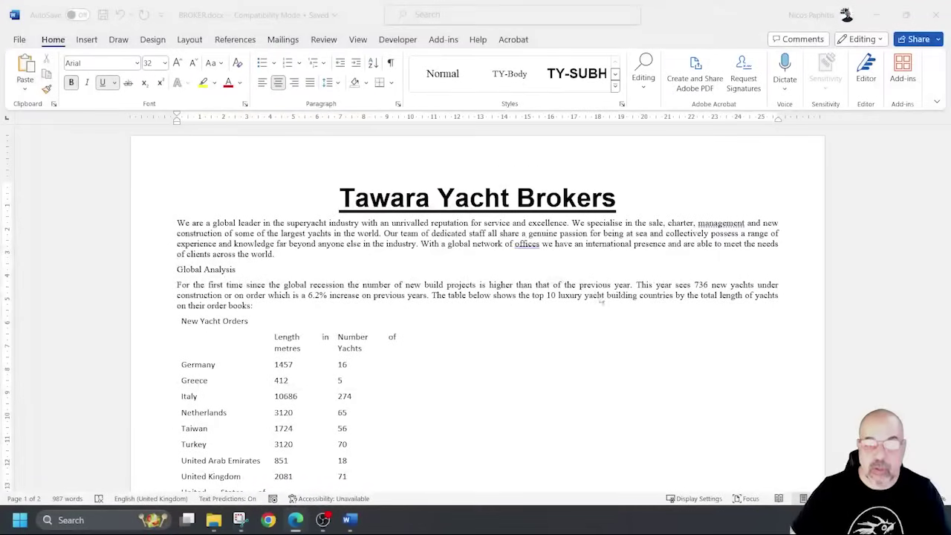
{"action": "left_click", "coordinate": [627, 201]}
{"action": "key", "text": "ctrl+alt+shift+s"}
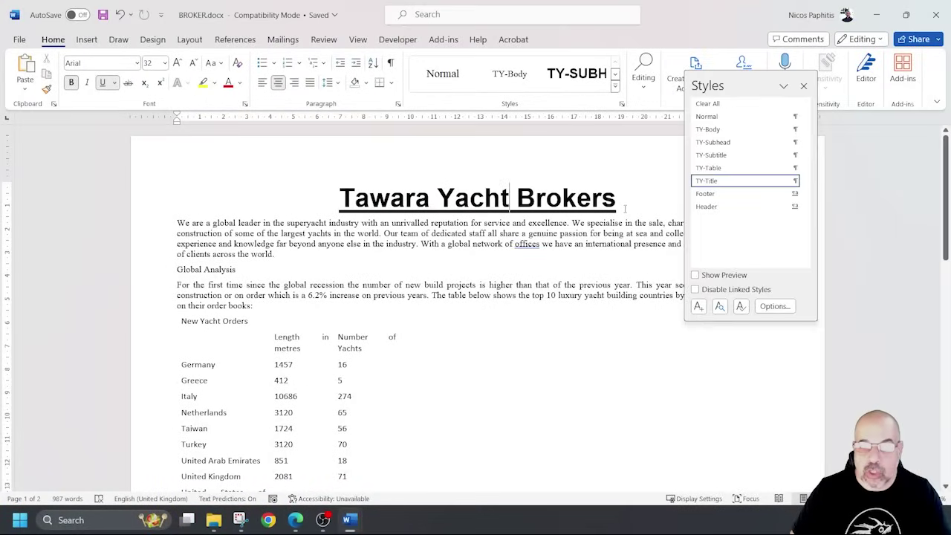
Type a new line 'Draft report by:' with the author's name under the title, correcting typos.
{"action": "left_click", "coordinate": [803, 86]}
{"action": "key", "text": "Return"}
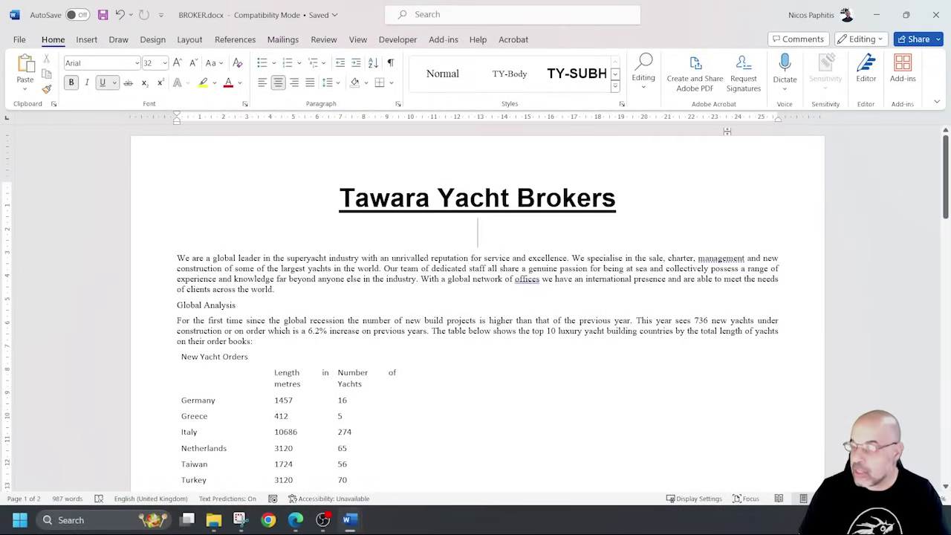
{"action": "type", "text": "Draf"}
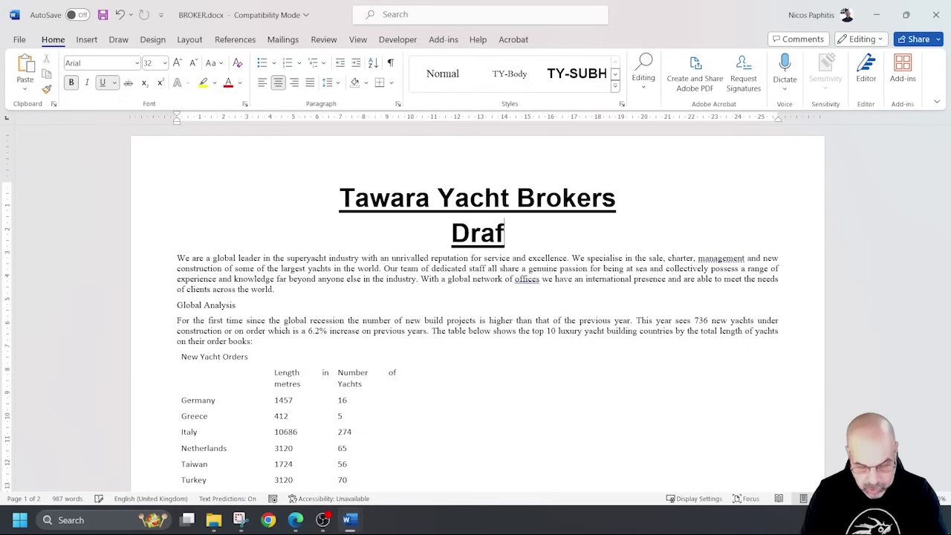
{"action": "type", "text": "t report"}
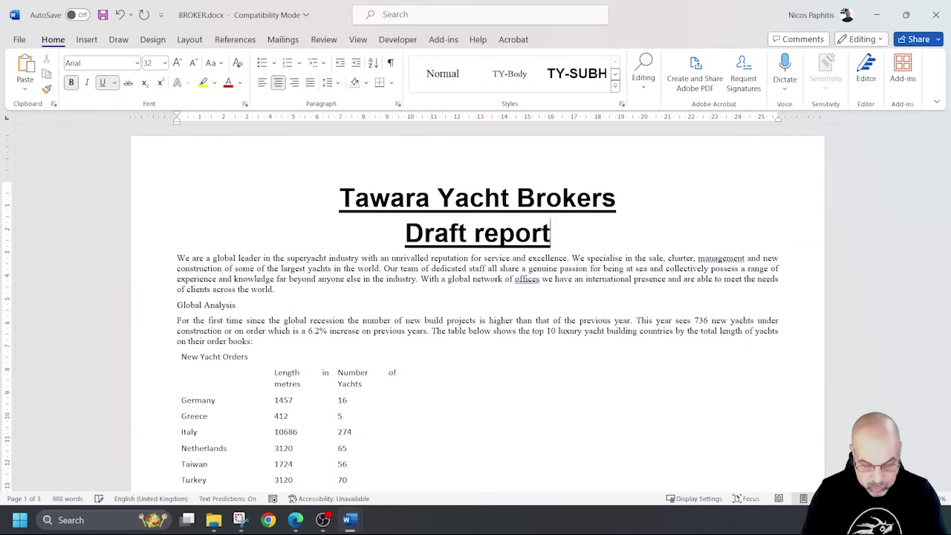
{"action": "type", "text": " by:Nico"}
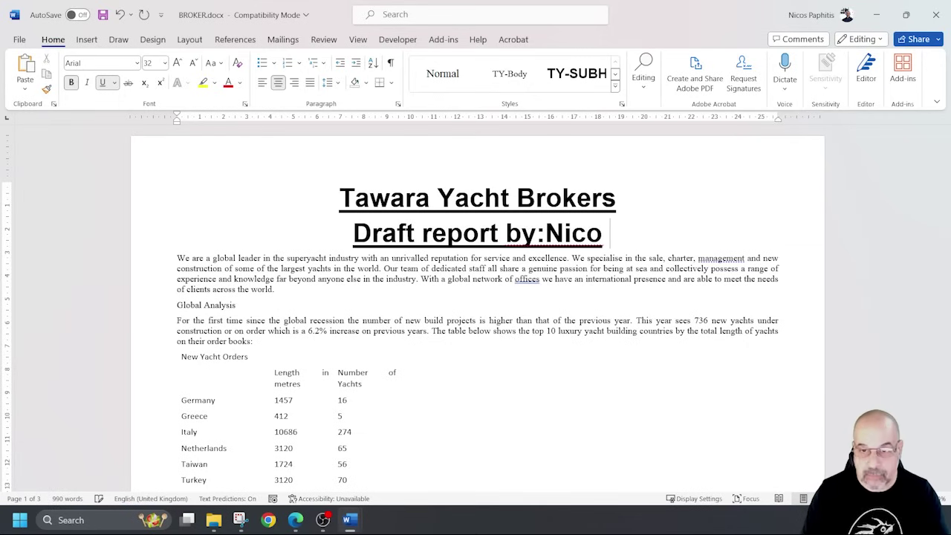
{"action": "key", "text": "BackSpace"}
{"action": "key", "text": "BackSpace"}
{"action": "key", "text": "BackSpace"}
{"action": "key", "text": "BackSpace"}
{"action": "key", "text": "BackSpace"}
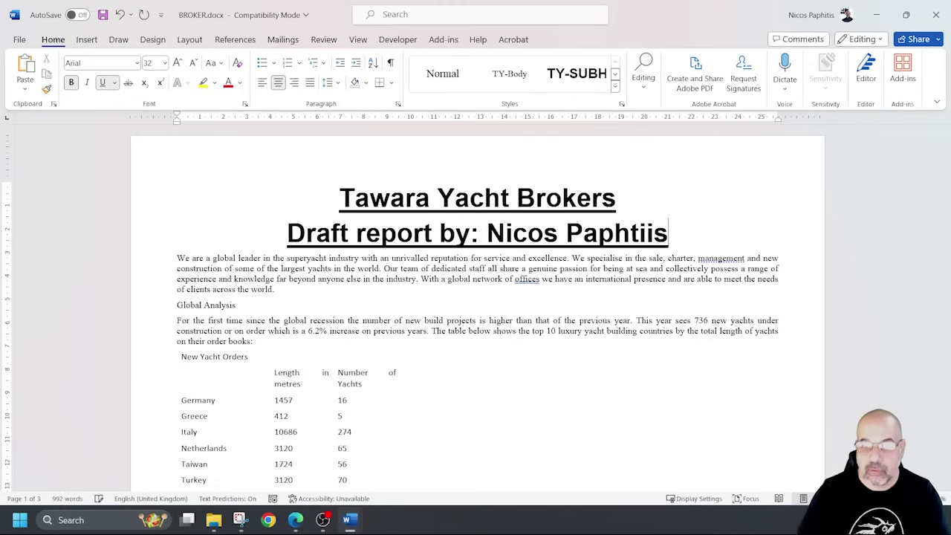
{"action": "left_click", "coordinate": [631, 233]}
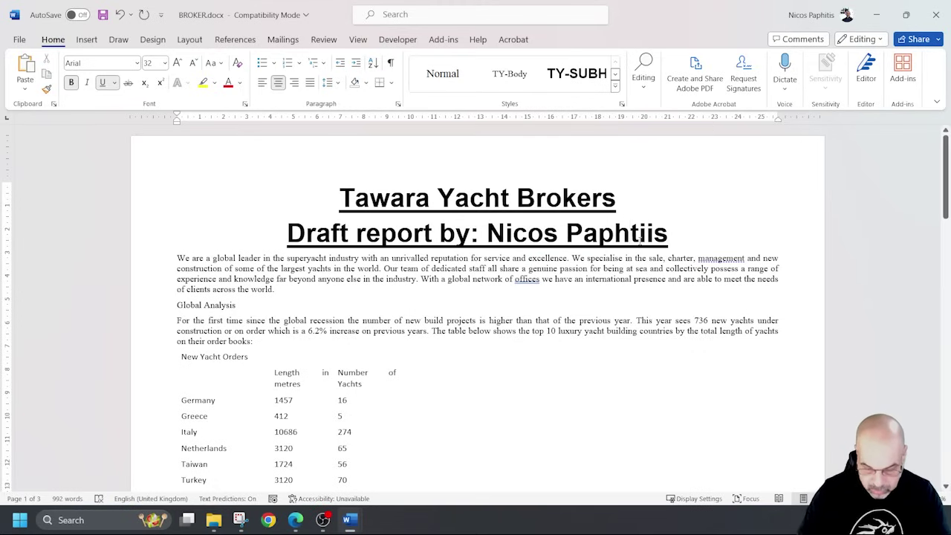
{"action": "type", "text": "i"}
{"action": "key", "text": "BackSpace"}
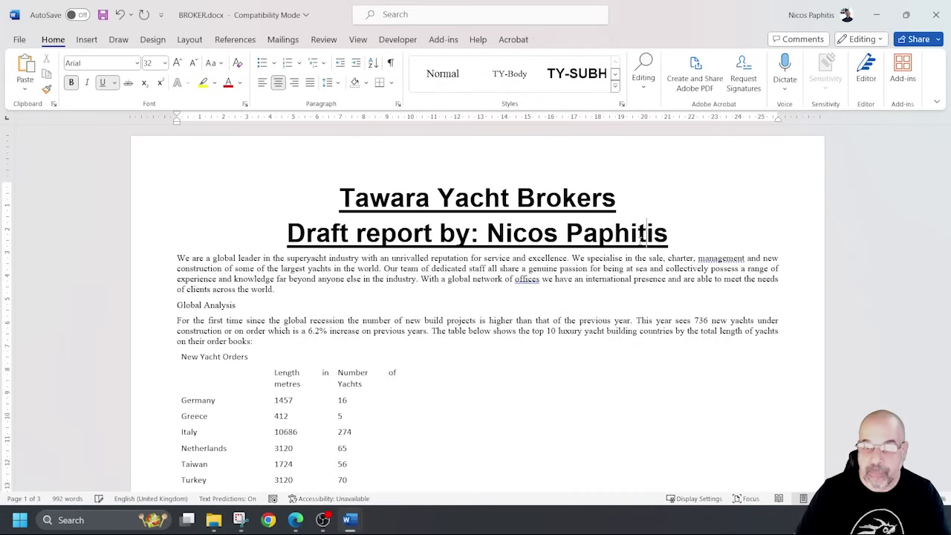
Apply the TY-Subtitle style to the subtitle line.
{"action": "left_click_drag", "start_coordinate": [668, 234], "coordinate": [287, 233]}
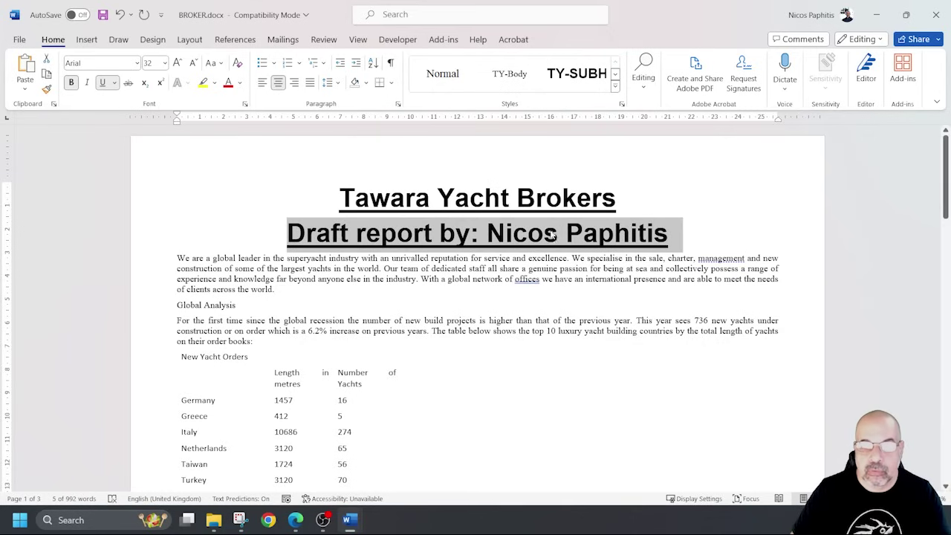
{"action": "left_click", "coordinate": [615, 86]}
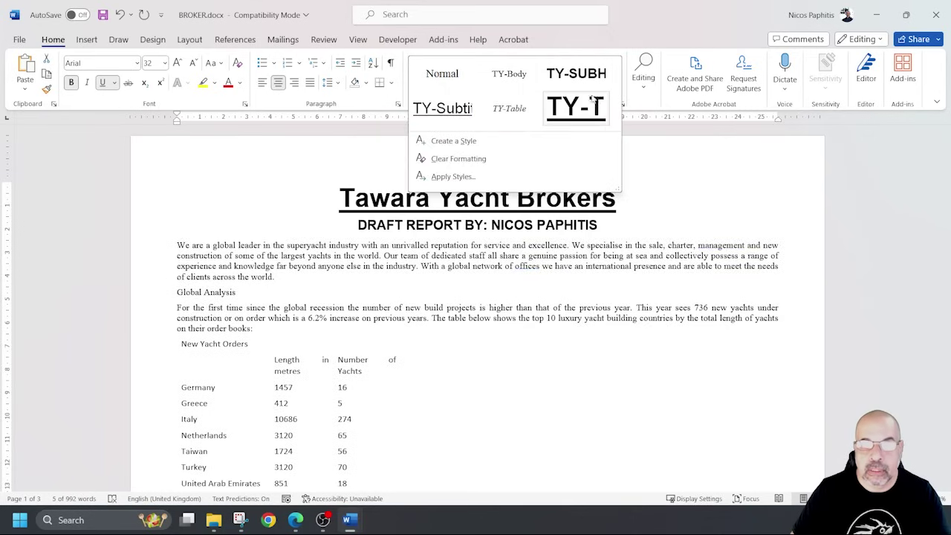
{"action": "left_click", "coordinate": [443, 108]}
{"action": "left_click", "coordinate": [586, 281]}
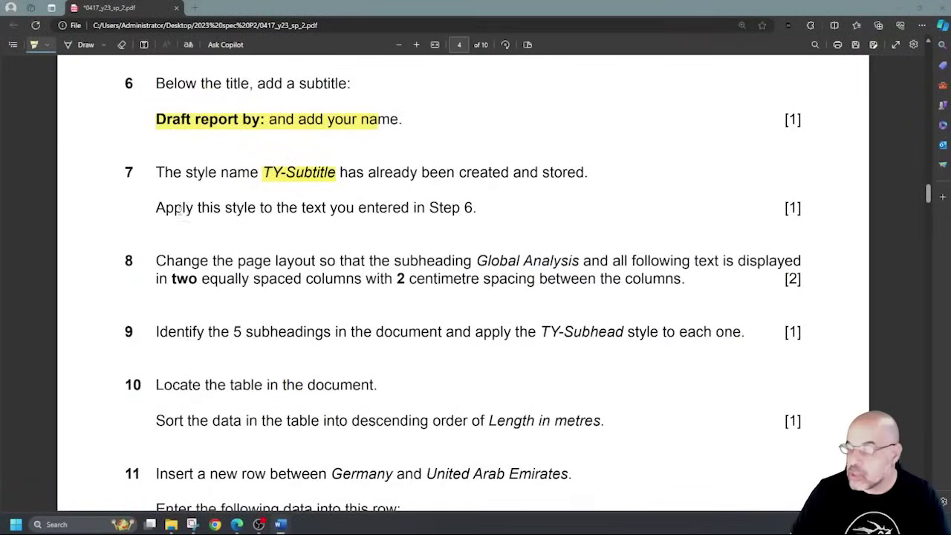
Highlight 'two equally spaced', '2 centimetre', '5 subheadings' and 'TY-Subhead style to each one' in steps 8–9.
{"action": "scroll", "coordinate": [181, 209], "scroll_direction": "down", "scroll_amount": 2}
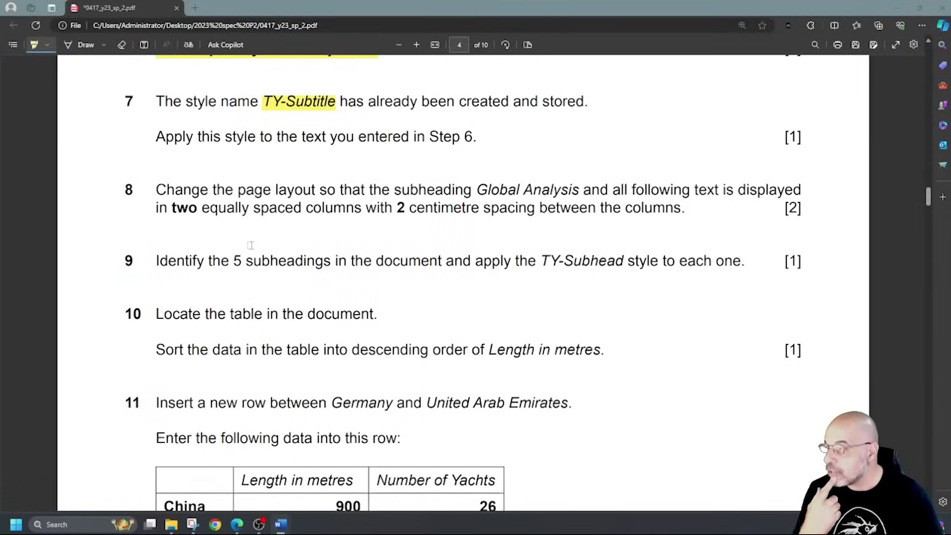
{"action": "left_click_drag", "start_coordinate": [172, 208], "coordinate": [490, 208]}
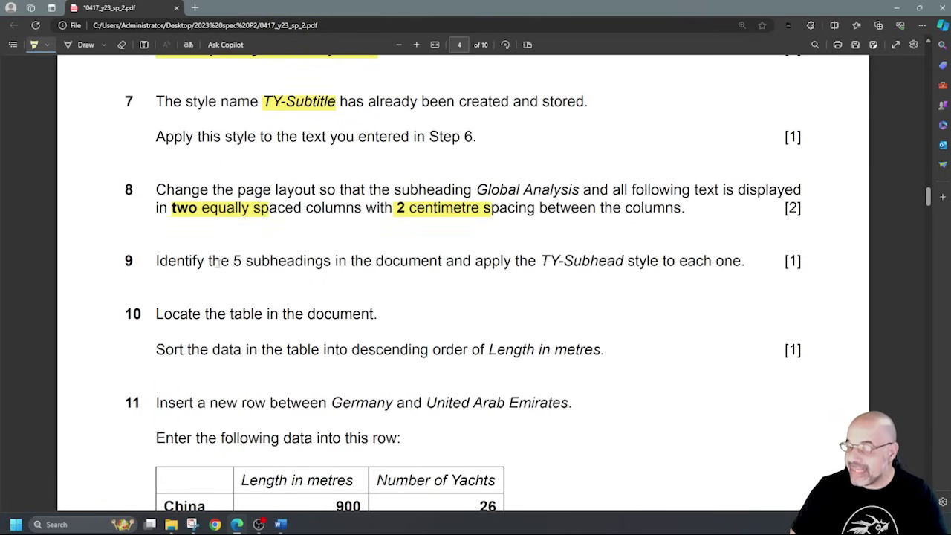
{"action": "left_click_drag", "start_coordinate": [231, 260], "coordinate": [331, 261]}
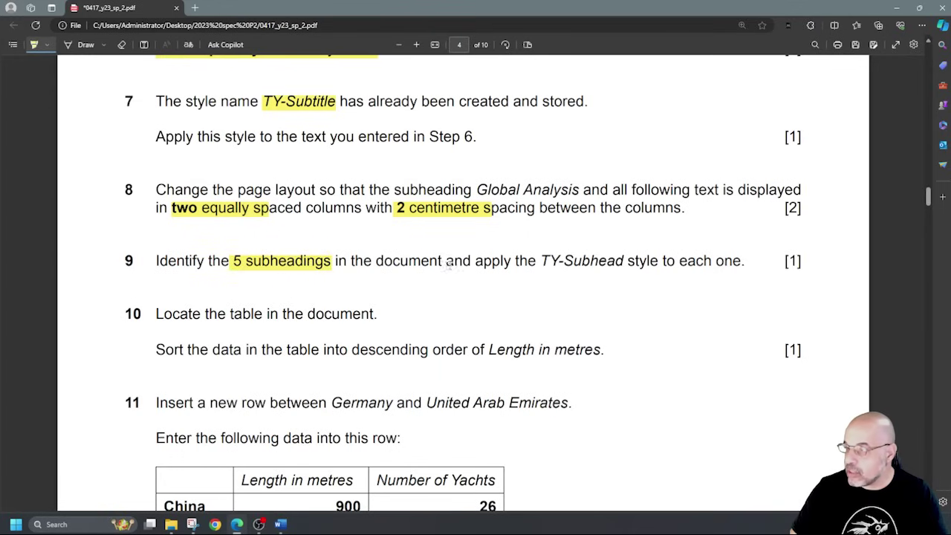
{"action": "left_click_drag", "start_coordinate": [541, 260], "coordinate": [742, 260]}
Select the text from the Global Analysis heading to the end of the document.
{"action": "key", "text": "alt+Tab"}
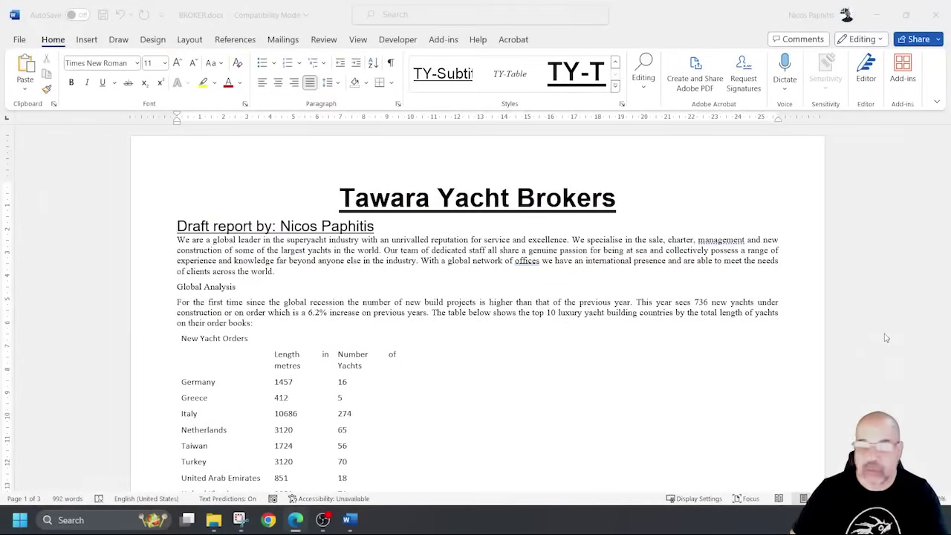
{"action": "scroll", "coordinate": [445, 288], "scroll_direction": "down", "scroll_amount": 3}
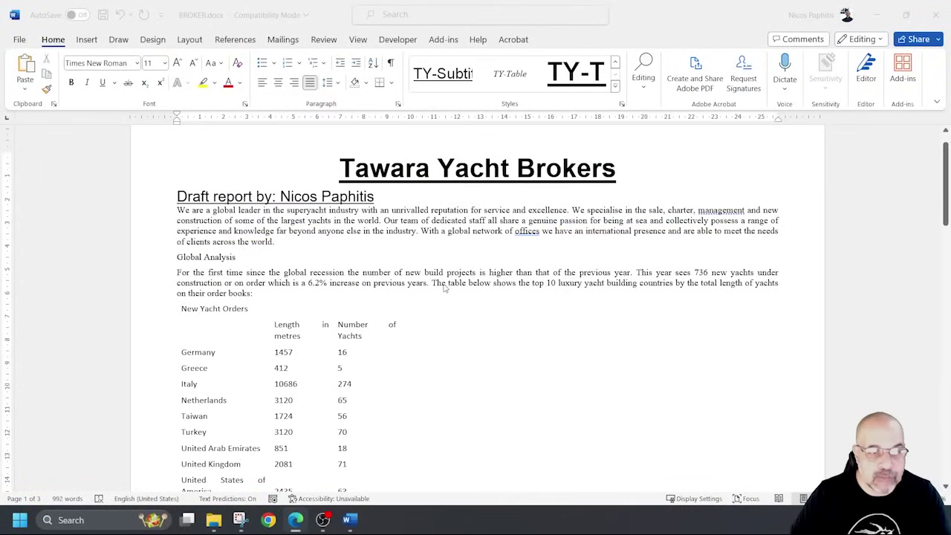
{"action": "scroll", "coordinate": [562, 286], "scroll_direction": "down", "scroll_amount": 5}
{"action": "scroll", "coordinate": [562, 278], "scroll_direction": "up", "scroll_amount": 5}
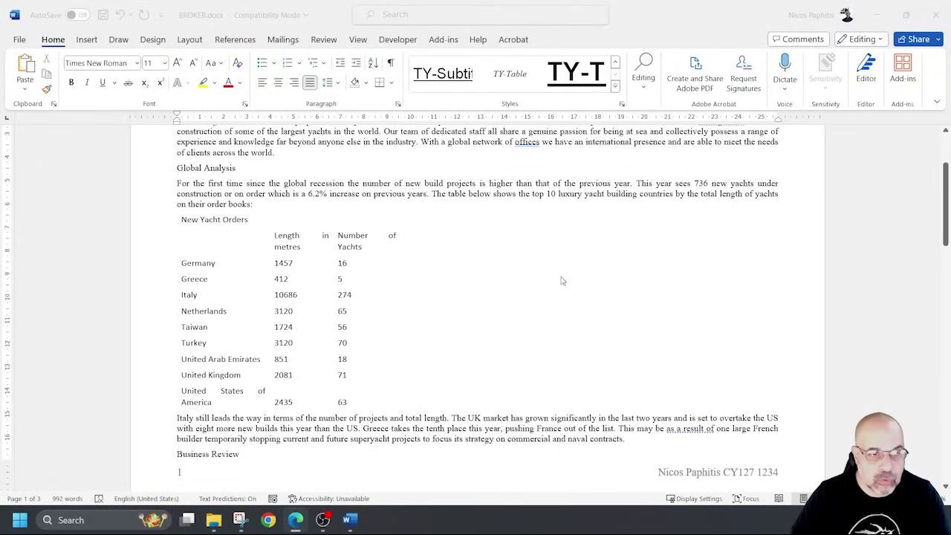
{"action": "scroll", "coordinate": [346, 226], "scroll_direction": "up", "scroll_amount": 3}
{"action": "left_click", "coordinate": [280, 227]}
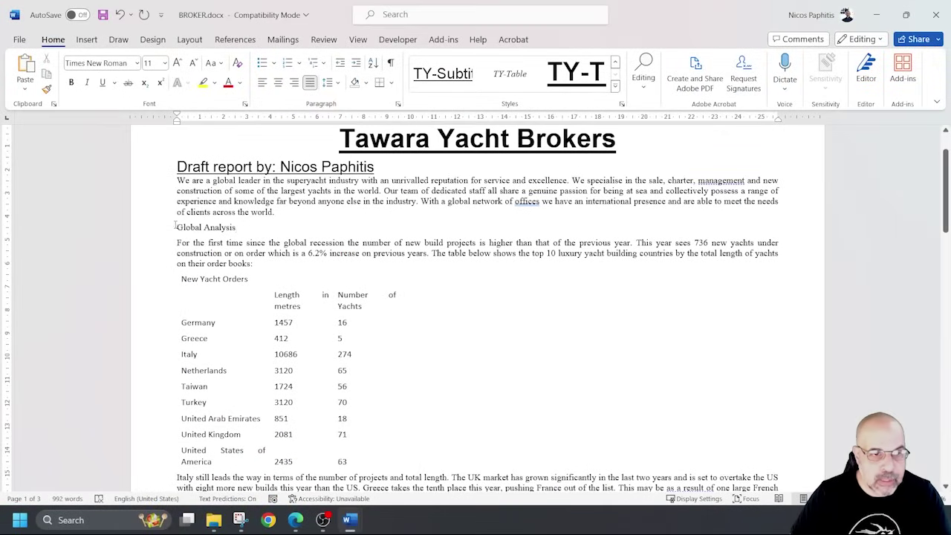
{"action": "left_click", "coordinate": [175, 225]}
{"action": "scroll", "coordinate": [405, 260], "scroll_direction": "up", "scroll_amount": 1}
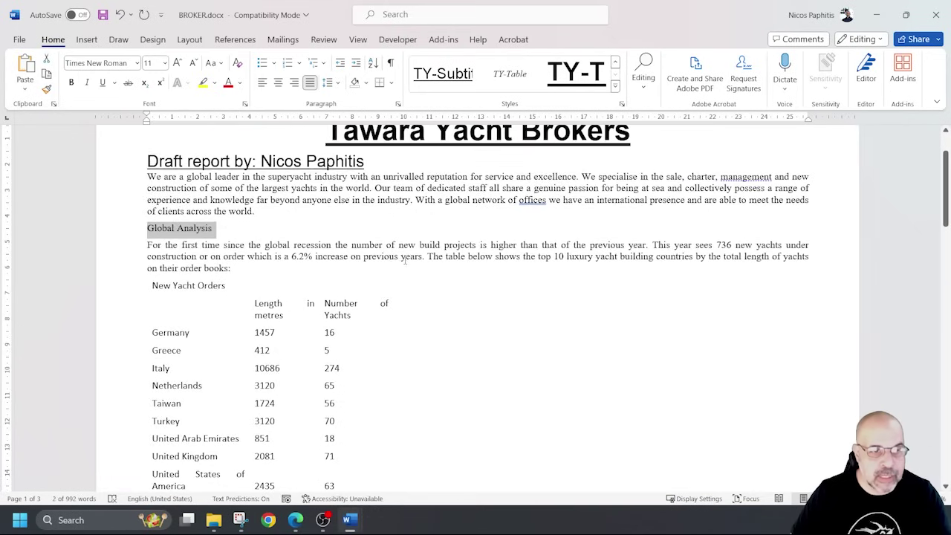
{"action": "left_click", "coordinate": [220, 229]}
{"action": "double_click", "coordinate": [178, 230]}
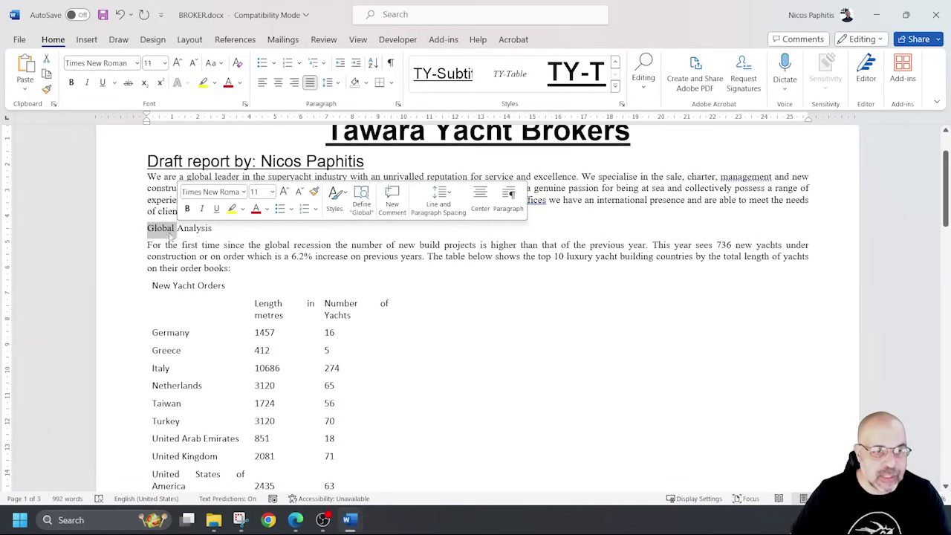
{"action": "scroll", "coordinate": [501, 266], "scroll_direction": "down", "scroll_amount": 20}
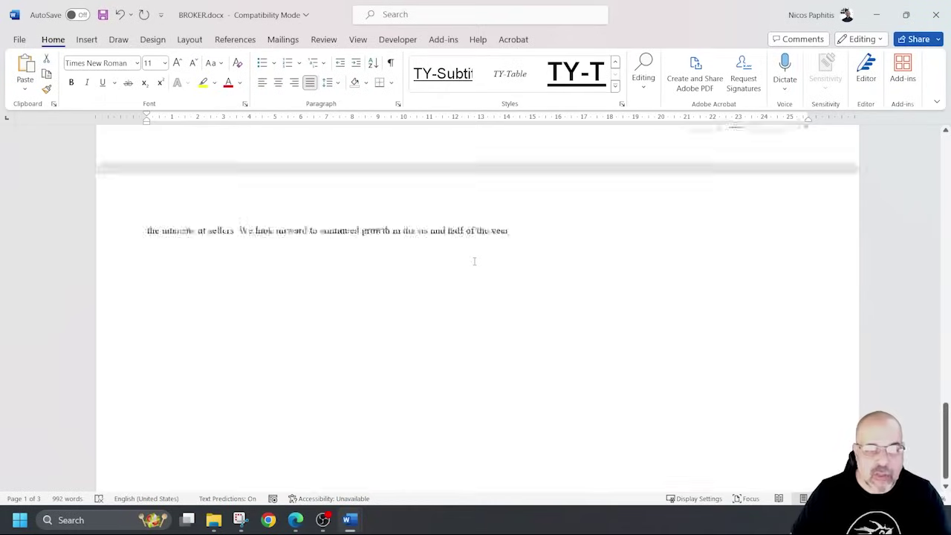
{"action": "scroll", "coordinate": [500, 271], "scroll_direction": "up", "scroll_amount": 1}
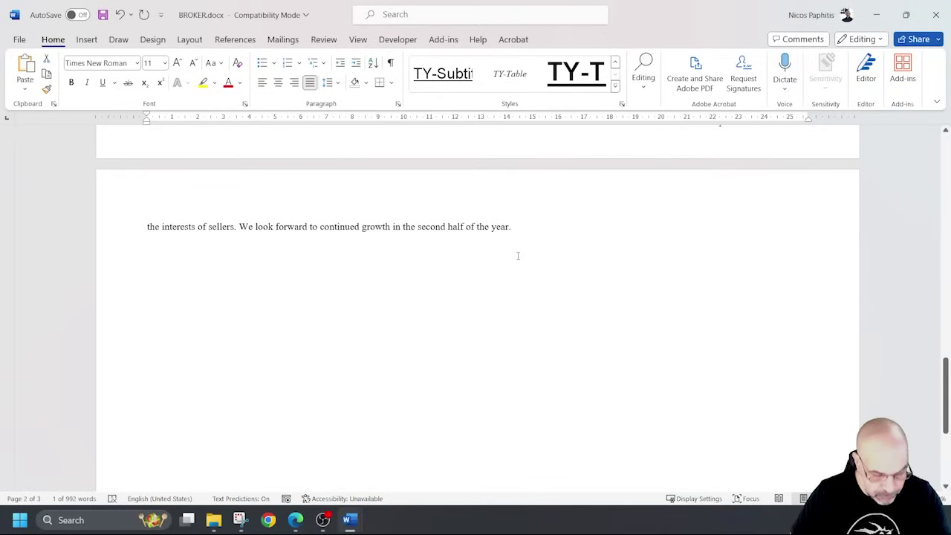
{"action": "left_click", "coordinate": [529, 228], "text": "shift"}
{"action": "scroll", "coordinate": [541, 261], "scroll_direction": "up", "scroll_amount": 20}
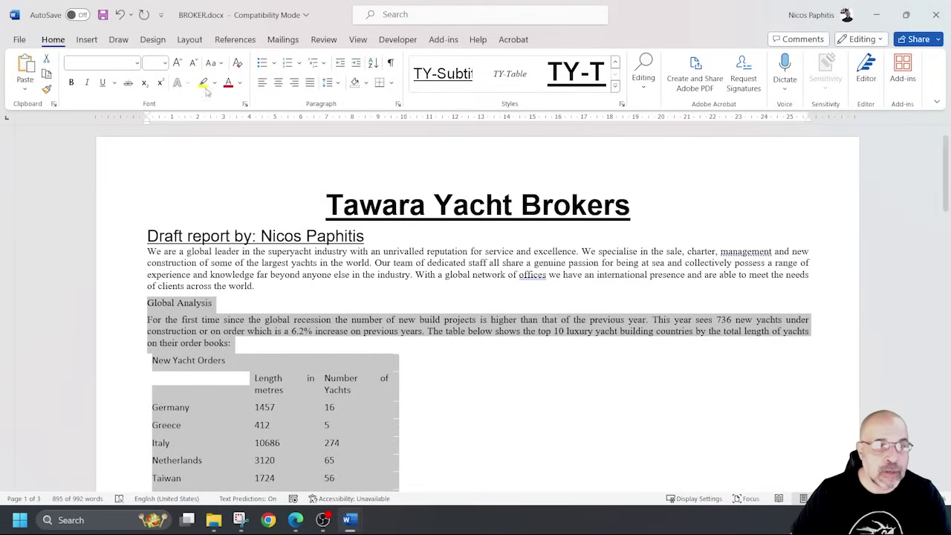
Format the selection as Two columns with 2 cm spacing via Layout > Columns > More Columns.
{"action": "left_click", "coordinate": [189, 39]}
{"action": "left_click", "coordinate": [125, 87]}
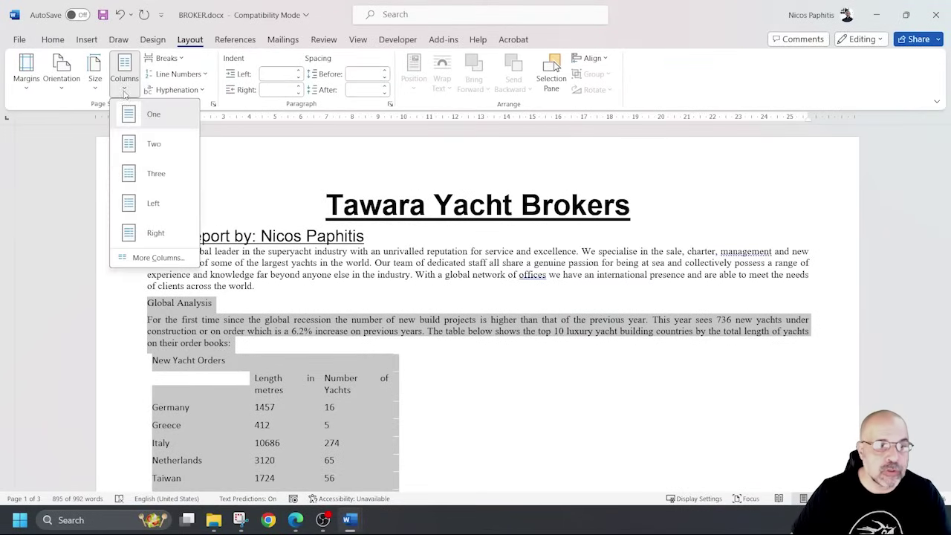
{"action": "left_click", "coordinate": [159, 258]}
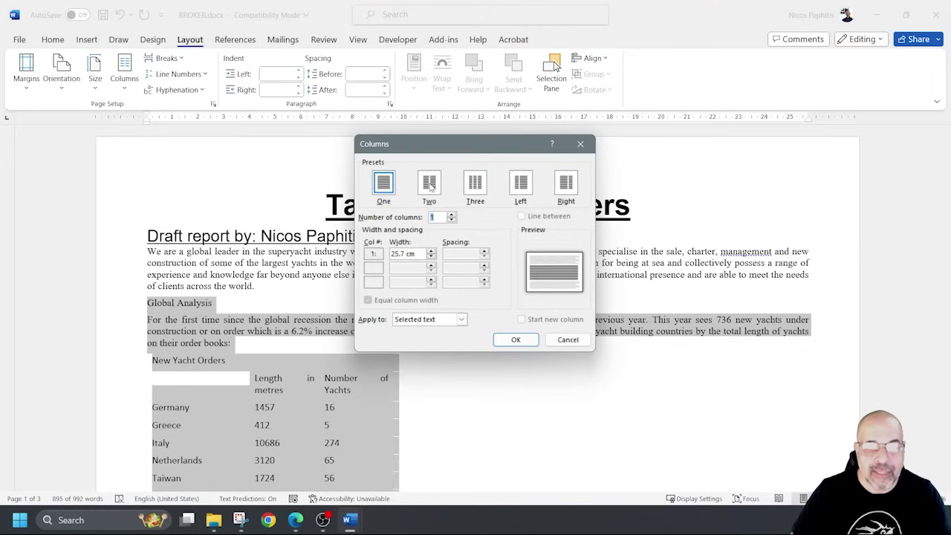
{"action": "left_click", "coordinate": [429, 186]}
{"action": "left_click", "coordinate": [483, 252]}
{"action": "left_click", "coordinate": [484, 252]}
{"action": "left_click", "coordinate": [484, 252]}
{"action": "left_click", "coordinate": [484, 252]}
{"action": "left_click", "coordinate": [483, 252]}
{"action": "left_click", "coordinate": [484, 252]}
{"action": "left_click", "coordinate": [484, 252]}
{"action": "left_click", "coordinate": [484, 252]}
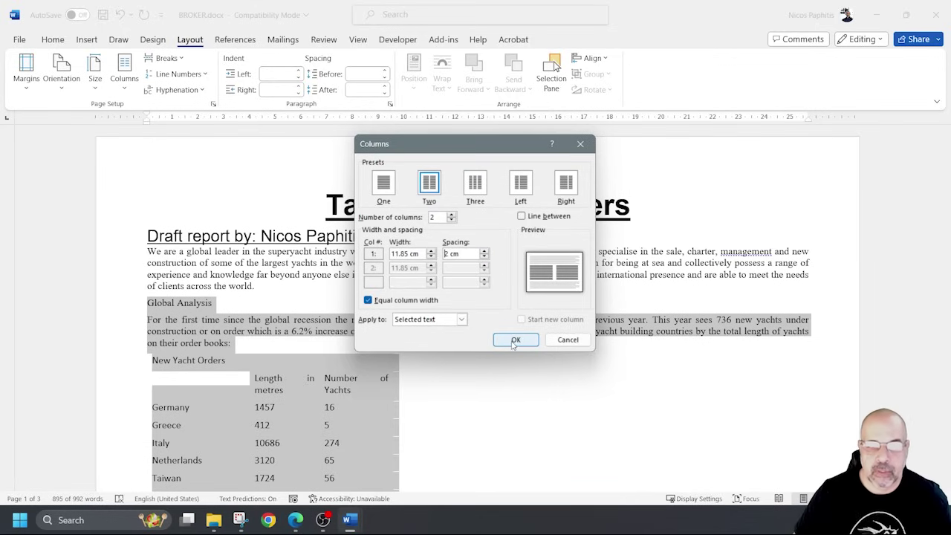
{"action": "left_click", "coordinate": [515, 340]}
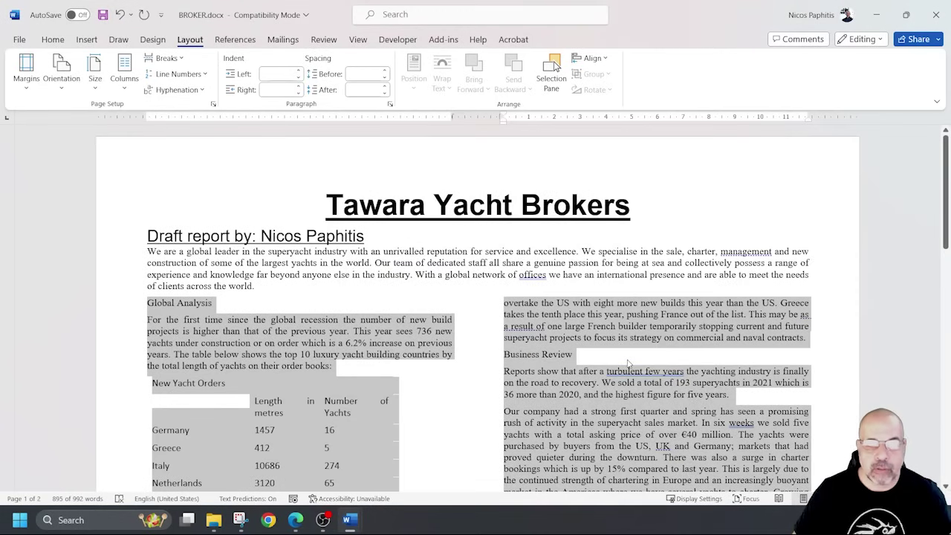
{"action": "left_click", "coordinate": [481, 288]}
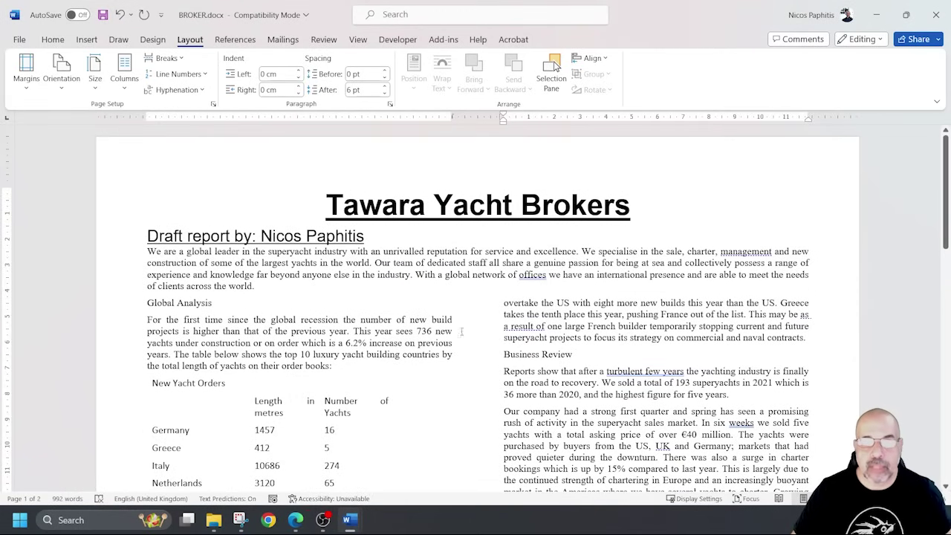
{"action": "left_click", "coordinate": [413, 330]}
Review the two-column layout, briefly selecting the Global Analysis heading and New Yacht Orders table.
{"action": "scroll", "coordinate": [420, 329], "scroll_direction": "down", "scroll_amount": 20}
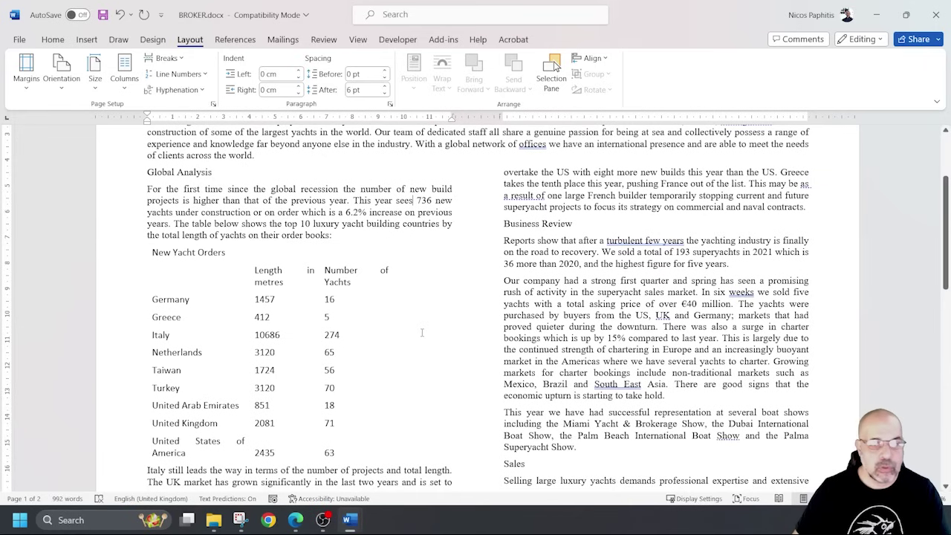
{"action": "scroll", "coordinate": [423, 316], "scroll_direction": "down", "scroll_amount": 4}
{"action": "scroll", "coordinate": [425, 308], "scroll_direction": "up", "scroll_amount": 12}
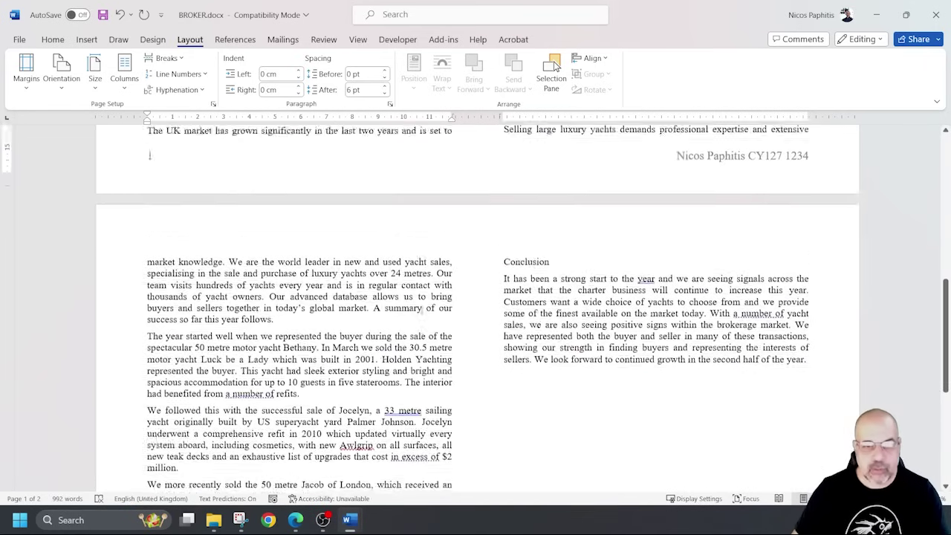
{"action": "scroll", "coordinate": [427, 304], "scroll_direction": "up", "scroll_amount": 4}
{"action": "scroll", "coordinate": [424, 297], "scroll_direction": "down", "scroll_amount": 3}
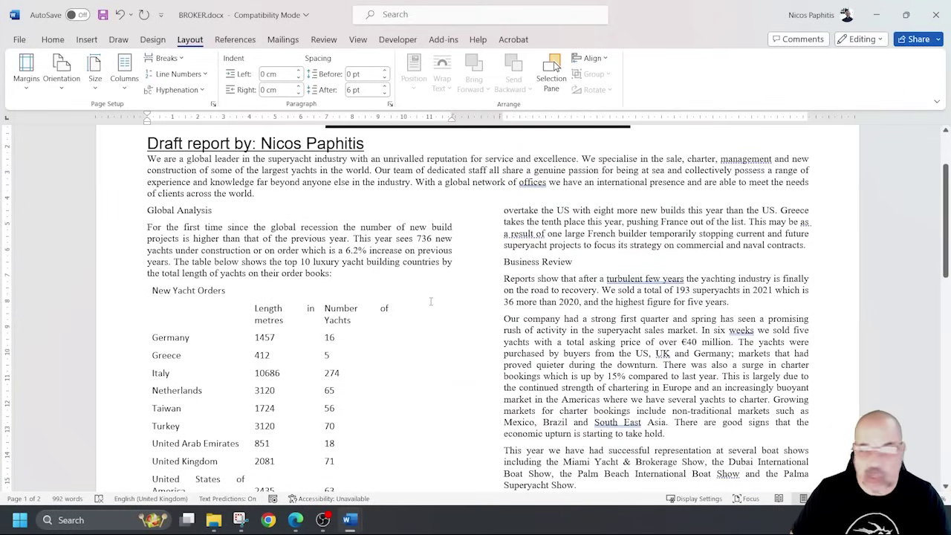
{"action": "scroll", "coordinate": [233, 308], "scroll_direction": "up", "scroll_amount": 2}
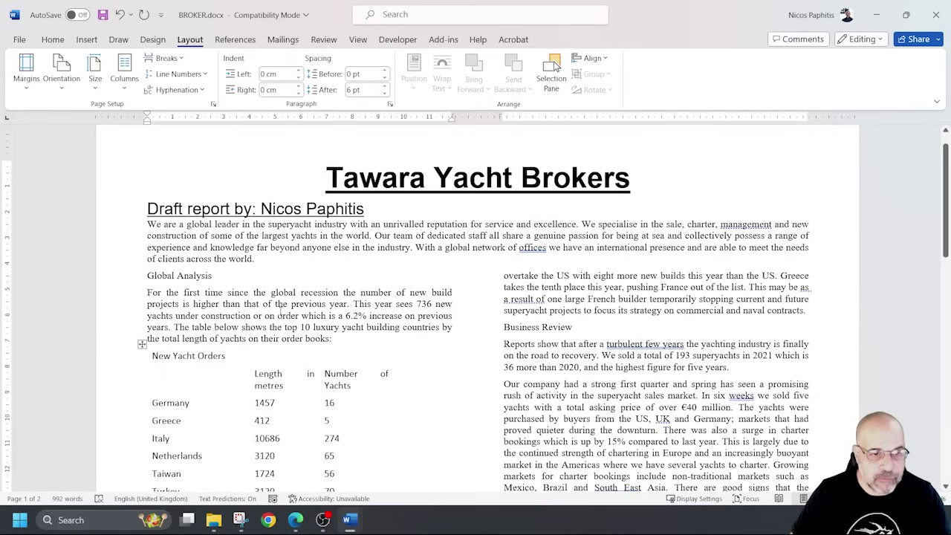
{"action": "left_click_drag", "start_coordinate": [143, 276], "coordinate": [219, 276]}
{"action": "scroll", "coordinate": [283, 290], "scroll_direction": "down", "scroll_amount": 3}
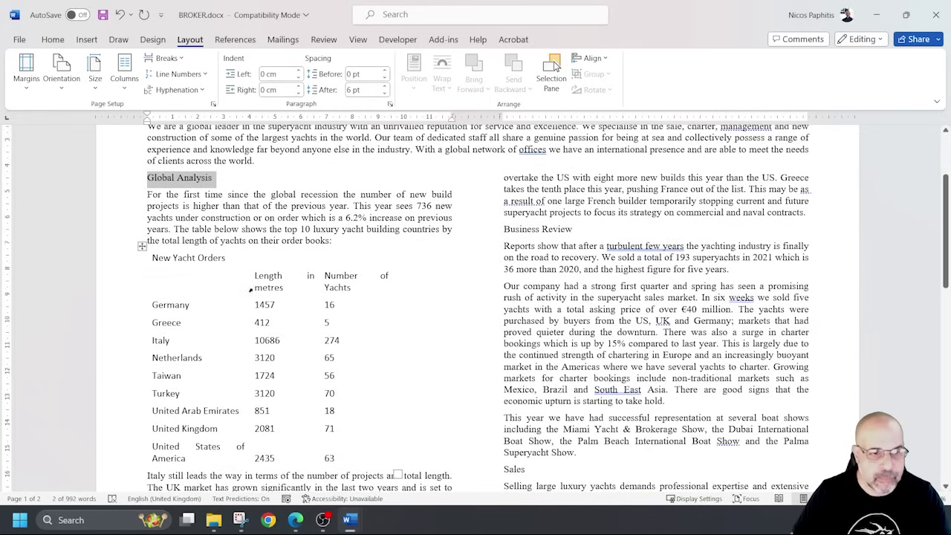
{"action": "left_click", "coordinate": [145, 242]}
{"action": "left_click", "coordinate": [162, 258]}
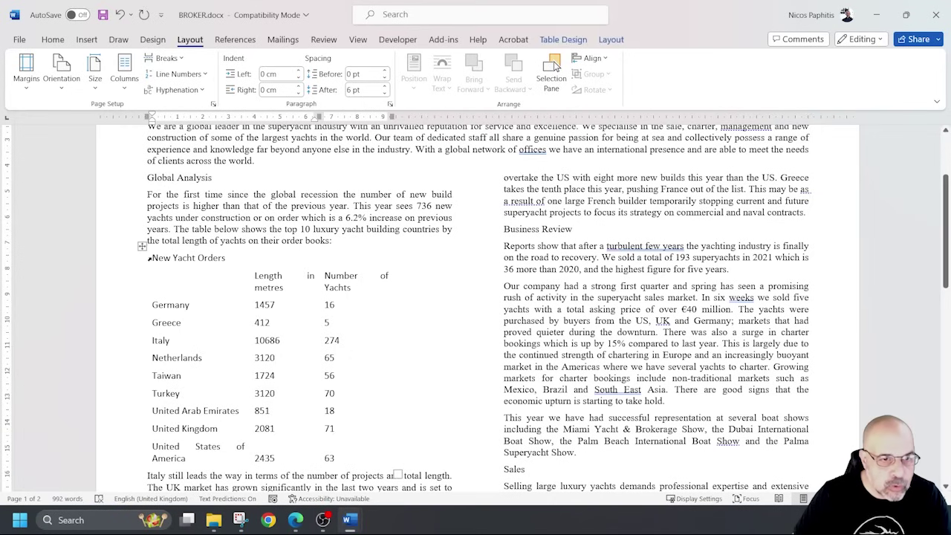
{"action": "left_click", "coordinate": [142, 246]}
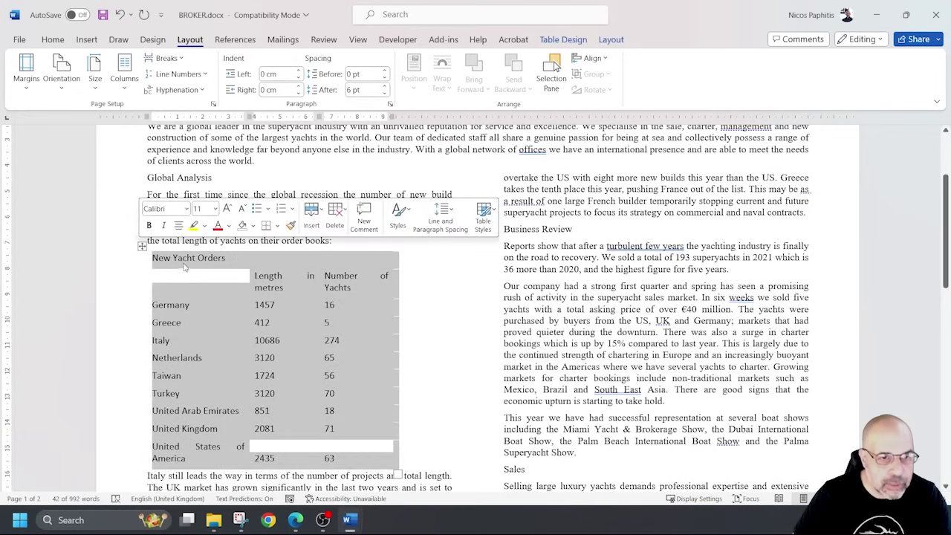
{"action": "left_click", "coordinate": [307, 264]}
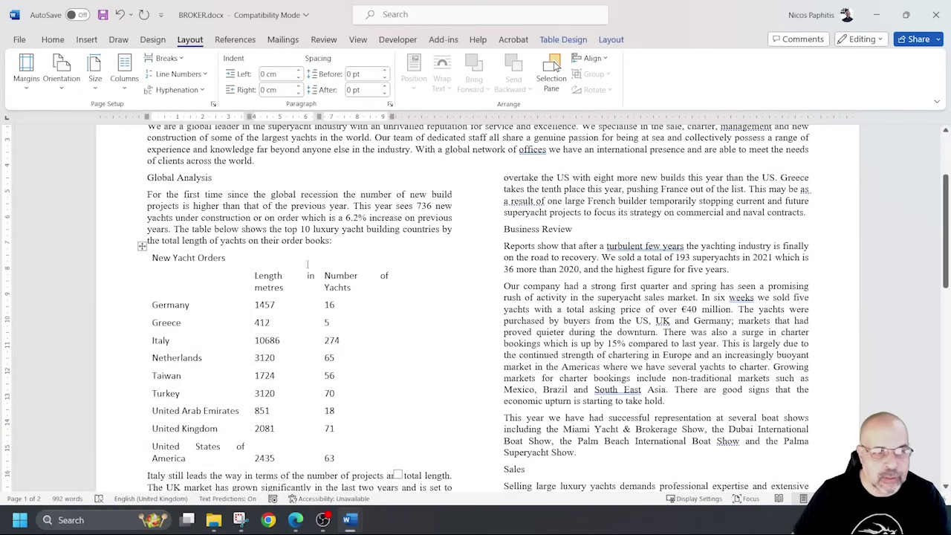
{"action": "scroll", "coordinate": [311, 269], "scroll_direction": "down", "scroll_amount": 15}
{"action": "scroll", "coordinate": [312, 269], "scroll_direction": "up", "scroll_amount": 5}
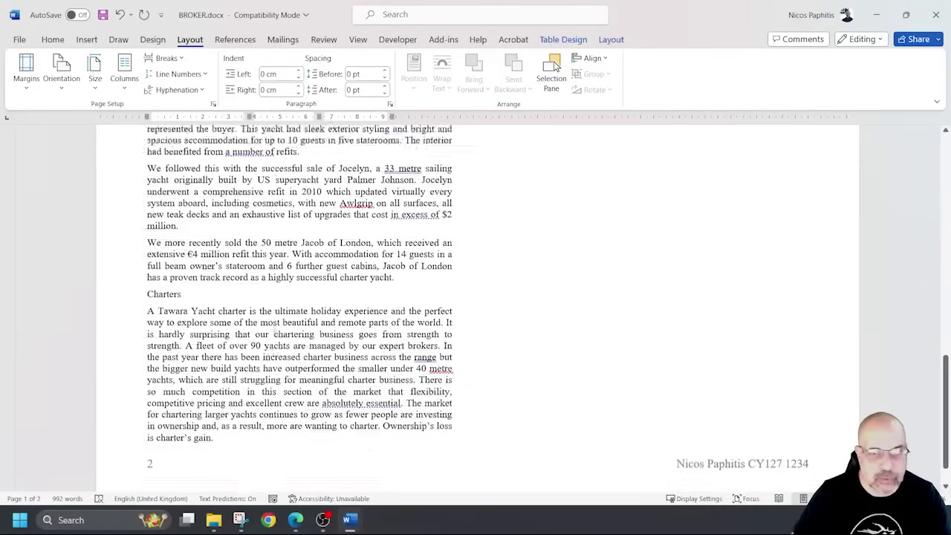
Ctrl-select the Conclusion, Charters, Sales, Business Review and Global Analysis subheadings together.
{"action": "double_click", "coordinate": [531, 228]}
{"action": "scroll", "coordinate": [405, 319], "scroll_direction": "down", "scroll_amount": 5}
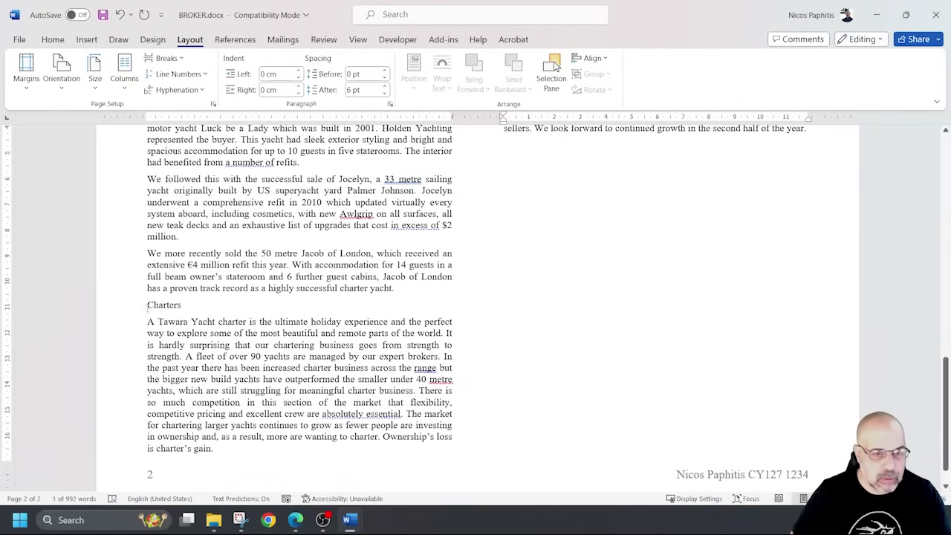
{"action": "double_click", "coordinate": [160, 305], "text": "ctrl"}
{"action": "scroll", "coordinate": [238, 324], "scroll_direction": "up", "scroll_amount": 5}
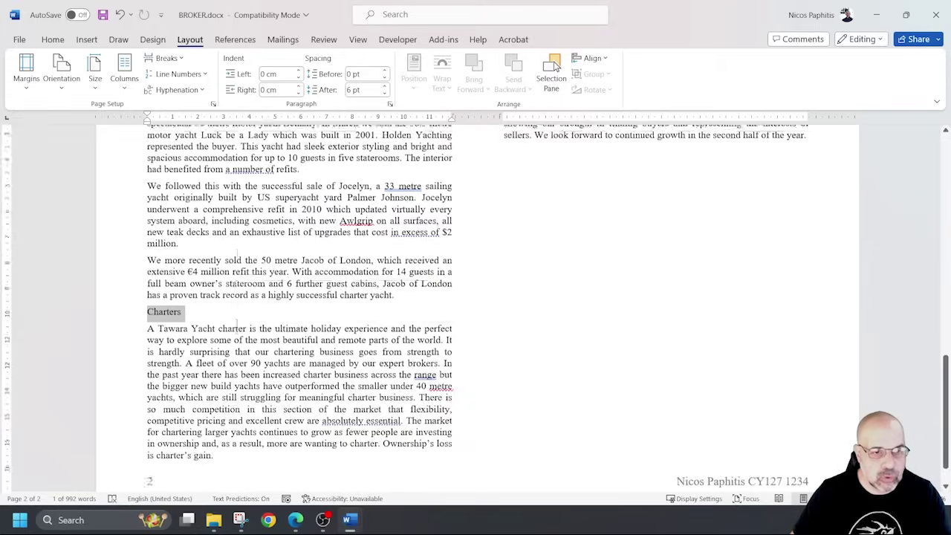
{"action": "scroll", "coordinate": [238, 324], "scroll_direction": "up", "scroll_amount": 5}
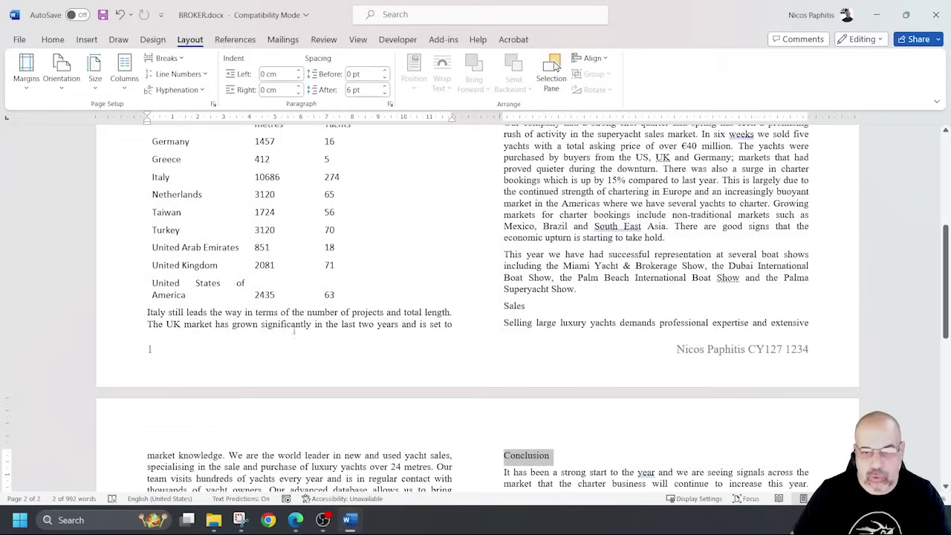
{"action": "double_click", "coordinate": [523, 305], "text": "ctrl"}
{"action": "scroll", "coordinate": [520, 283], "scroll_direction": "up", "scroll_amount": 5}
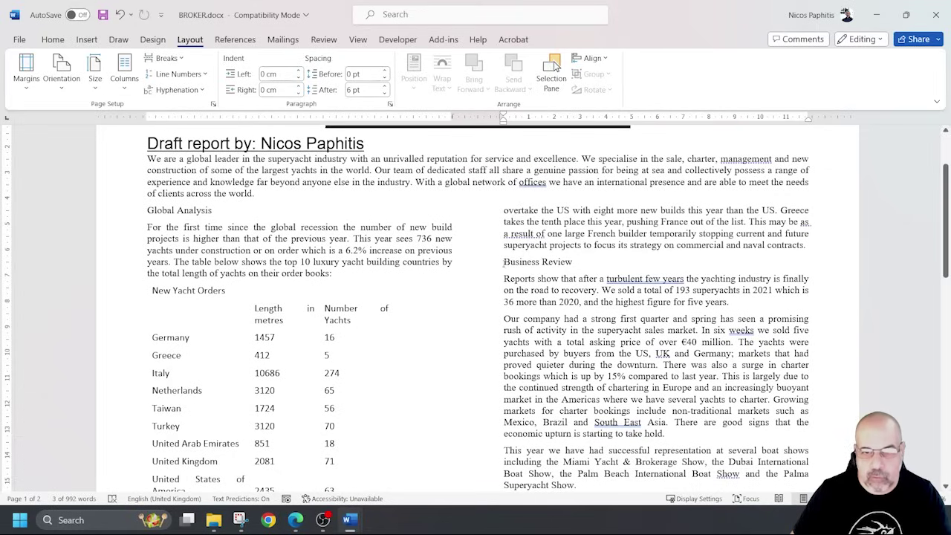
{"action": "left_click_drag", "start_coordinate": [504, 262], "coordinate": [576, 261]}
{"action": "scroll", "coordinate": [569, 264], "scroll_direction": "down", "scroll_amount": 5}
{"action": "scroll", "coordinate": [520, 297], "scroll_direction": "up", "scroll_amount": 5}
{"action": "scroll", "coordinate": [179, 235], "scroll_direction": "up", "scroll_amount": 2, "text": "ctrl"}
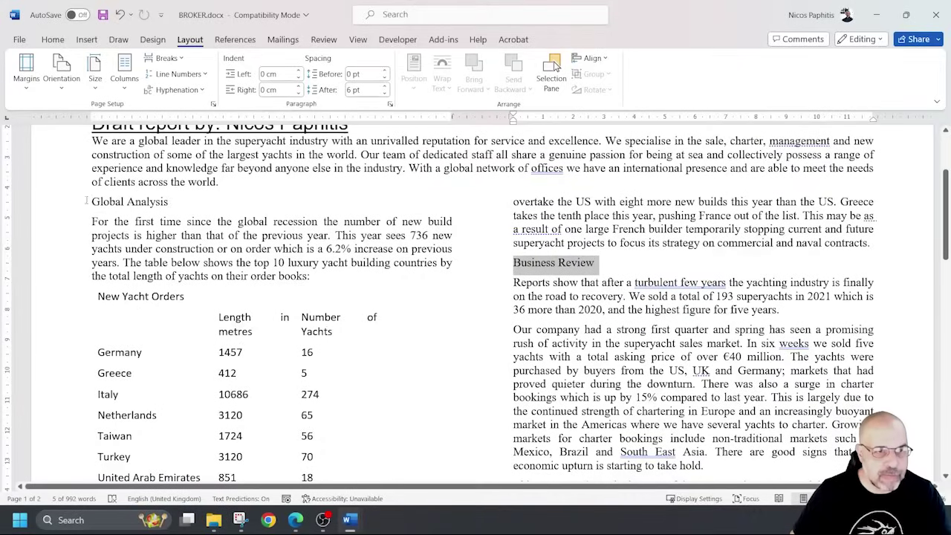
{"action": "left_click_drag", "start_coordinate": [90, 202], "coordinate": [170, 203], "text": "ctrl"}
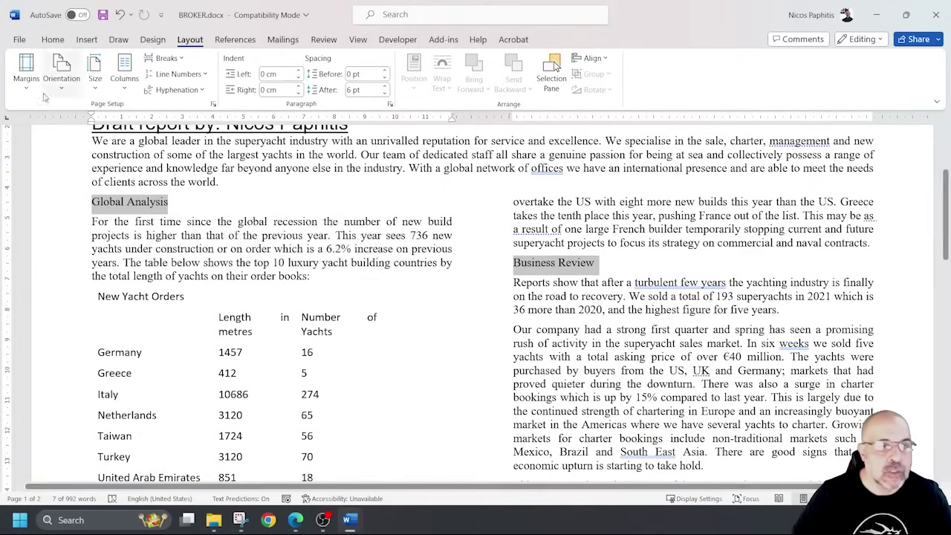
Apply TY-Subhead from the Home Styles gallery to the five selected subheadings and check both pages.
{"action": "left_click", "coordinate": [53, 40]}
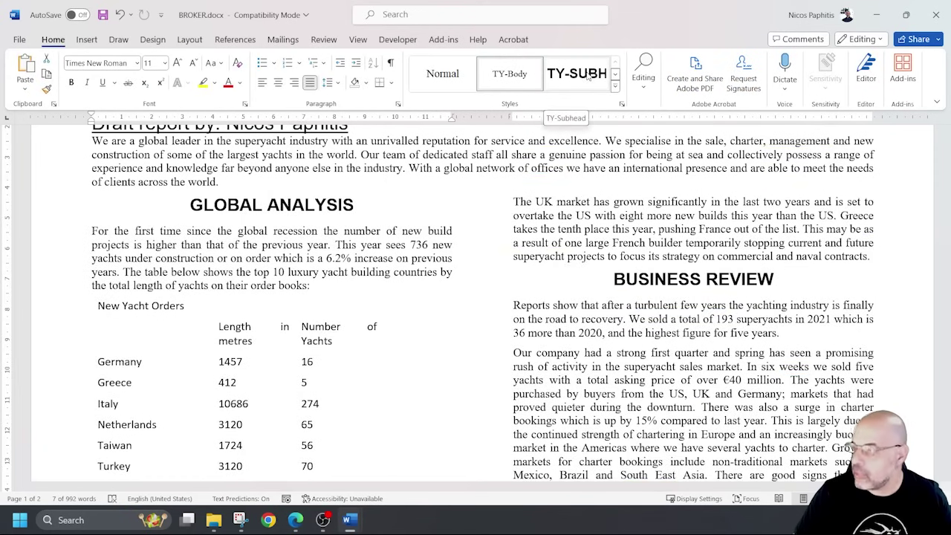
{"action": "left_click", "coordinate": [587, 77]}
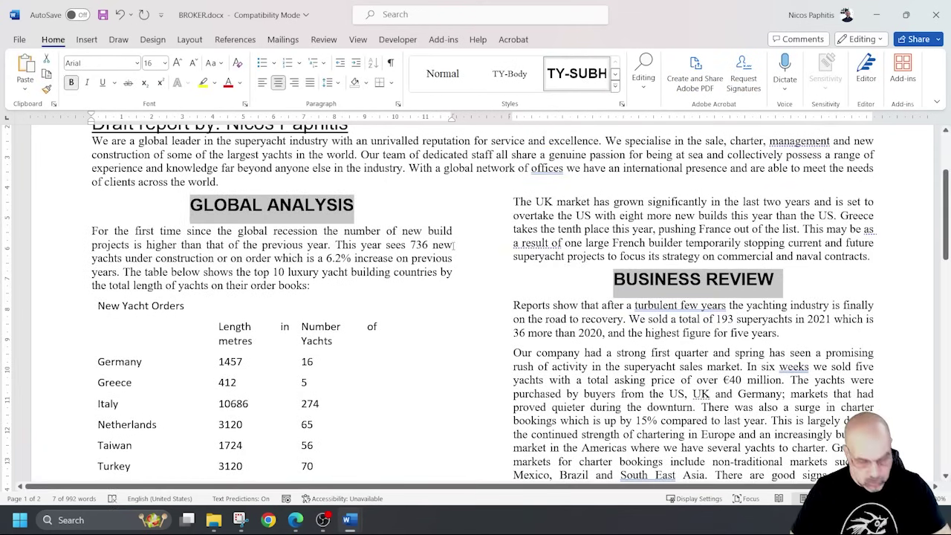
{"action": "scroll", "coordinate": [453, 244], "scroll_direction": "down", "scroll_amount": 4, "text": "ctrl"}
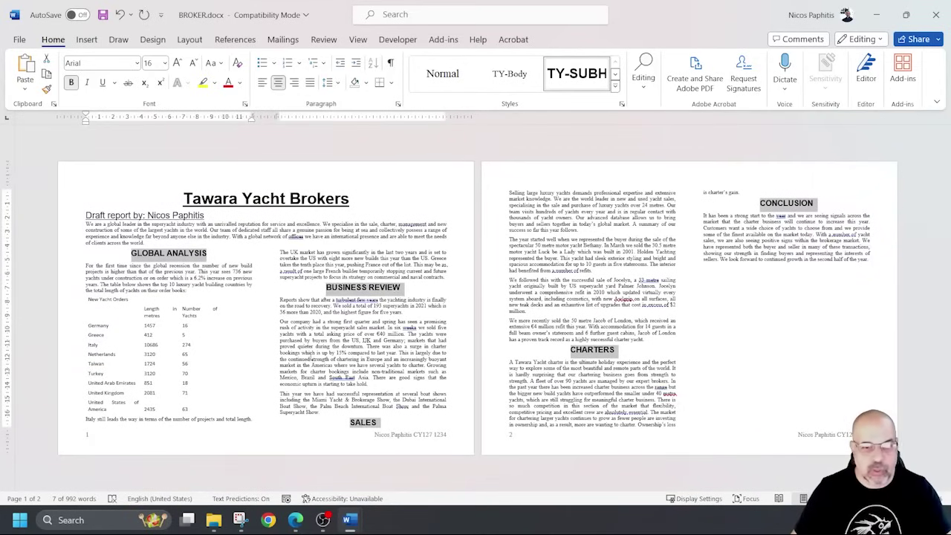
{"action": "scroll", "coordinate": [504, 365], "scroll_direction": "up", "scroll_amount": 4, "text": "ctrl"}
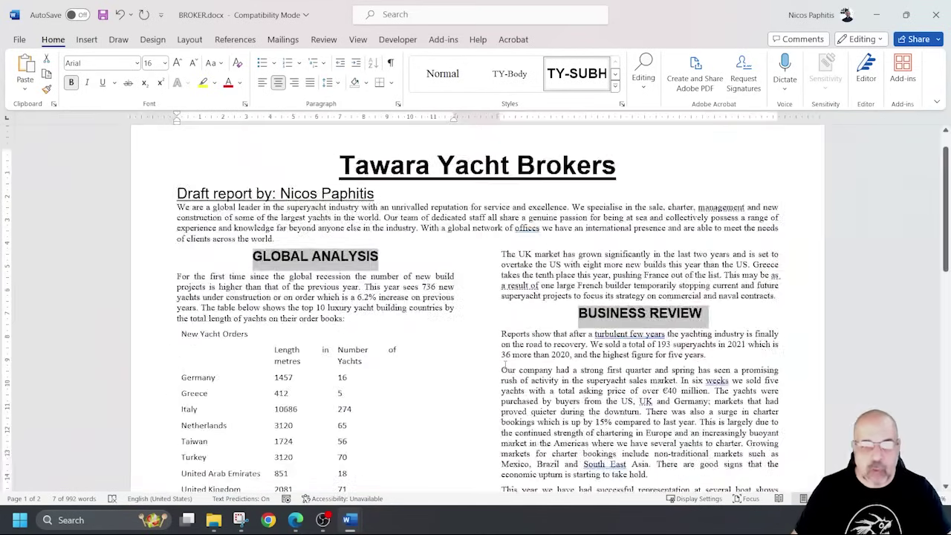
{"action": "scroll", "coordinate": [504, 366], "scroll_direction": "down", "scroll_amount": 4, "text": "ctrl"}
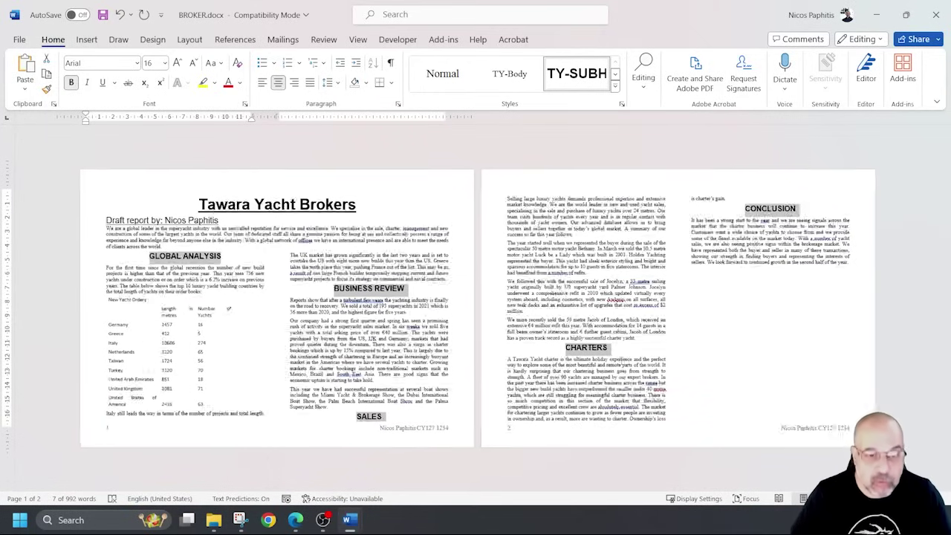
{"action": "scroll", "coordinate": [616, 355], "scroll_direction": "up", "scroll_amount": 4, "text": "ctrl"}
{"action": "scroll", "coordinate": [596, 349], "scroll_direction": "up", "scroll_amount": 1, "text": "ctrl"}
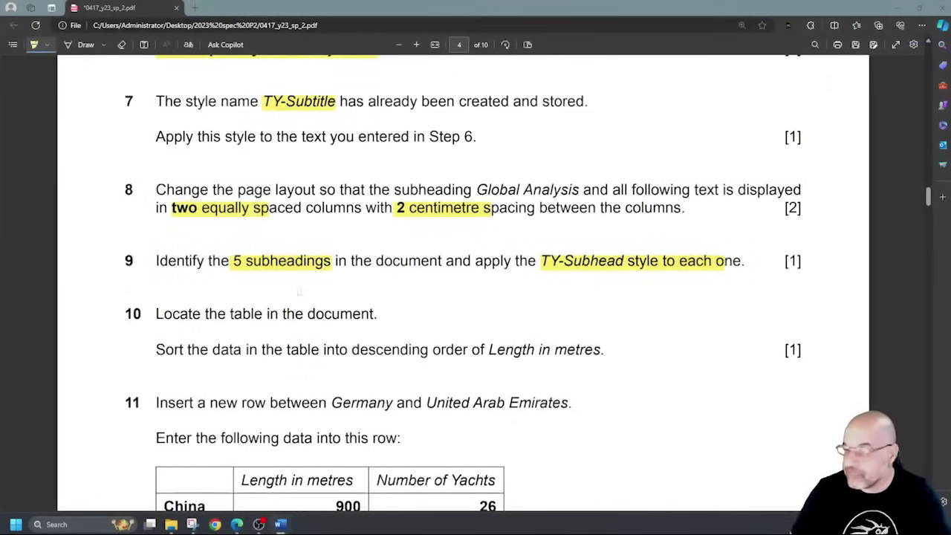
Highlight 'Locate the table in the document' in question 10 and read questions 11–12.
{"action": "left_click_drag", "start_coordinate": [200, 313], "coordinate": [409, 312]}
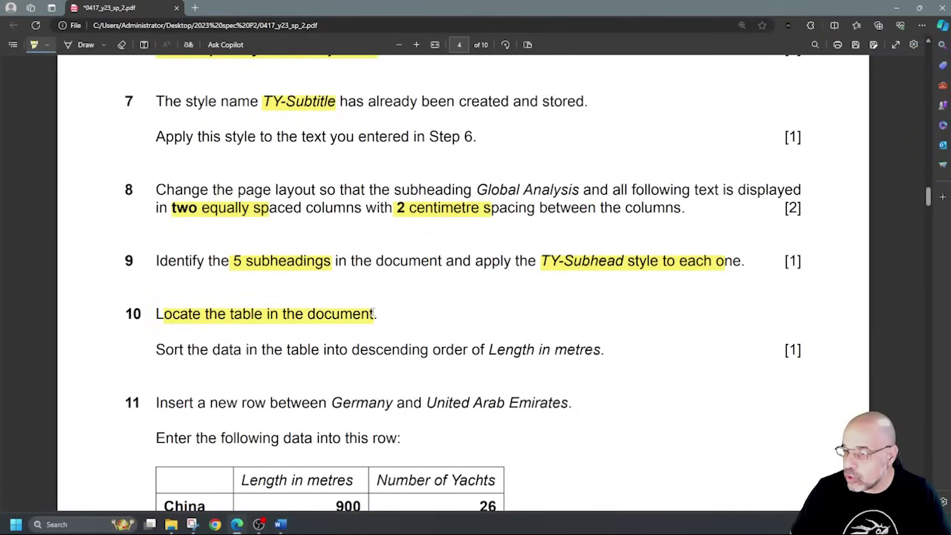
{"action": "scroll", "coordinate": [336, 279], "scroll_direction": "down", "scroll_amount": 2}
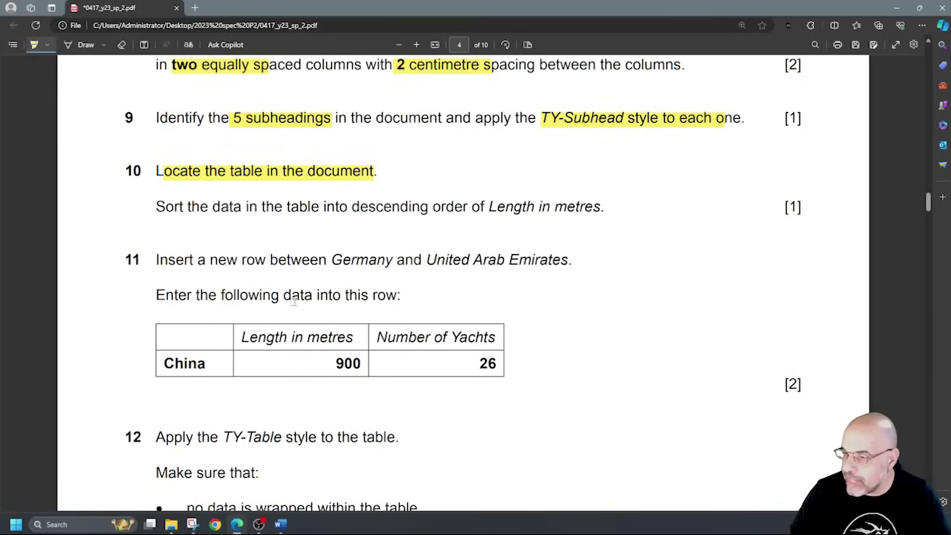
{"action": "scroll", "coordinate": [310, 338], "scroll_direction": "down", "scroll_amount": 2}
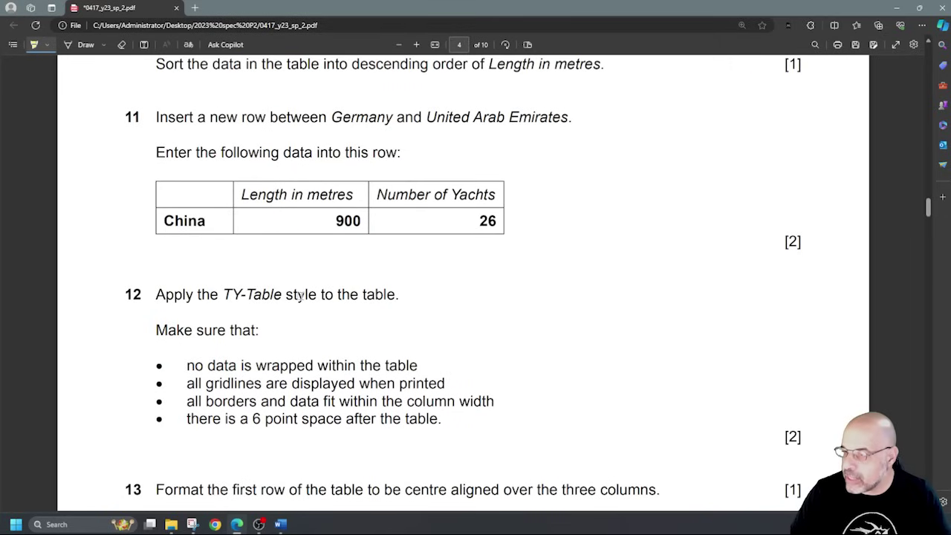
{"action": "scroll", "coordinate": [317, 313], "scroll_direction": "up", "scroll_amount": 4}
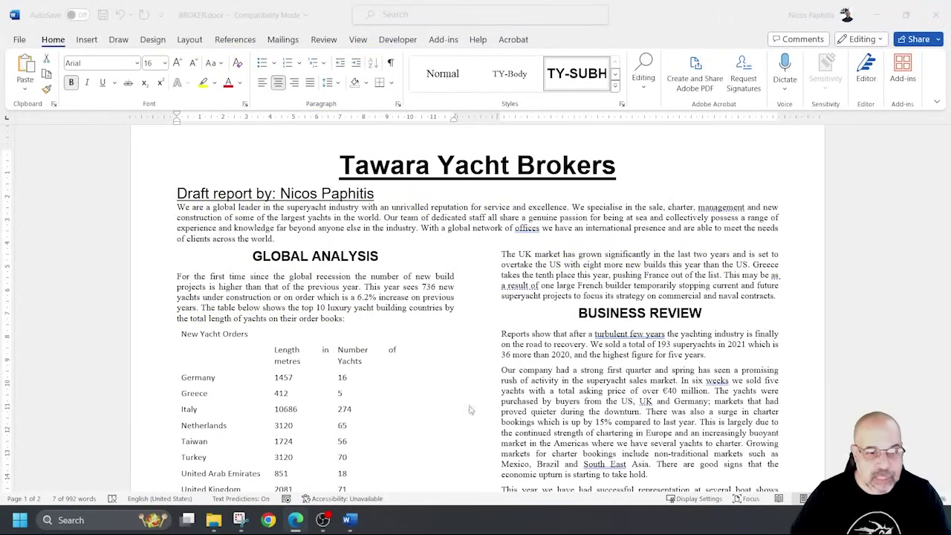
Apply All Borders to the New Yacht Orders table, then select its Length in metres column.
{"action": "scroll", "coordinate": [469, 409], "scroll_direction": "down", "scroll_amount": 2}
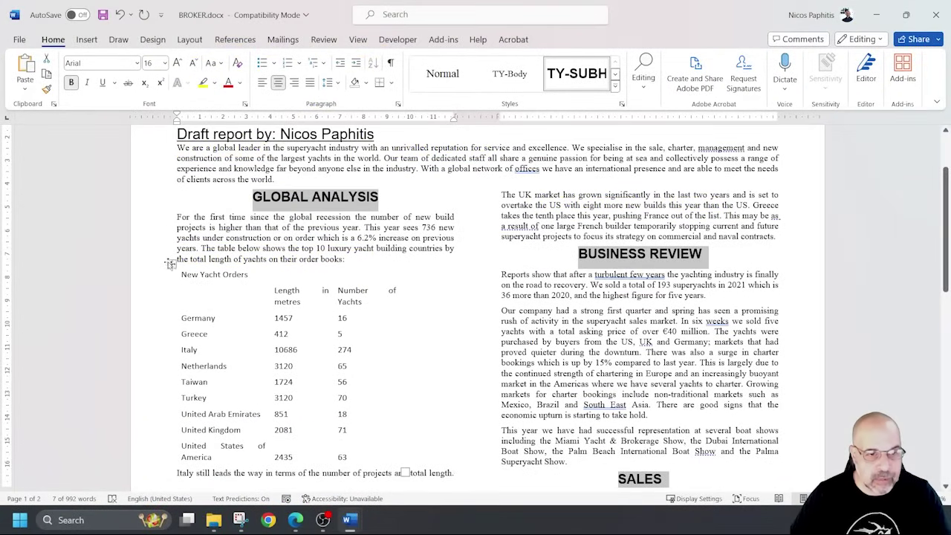
{"action": "left_click", "coordinate": [171, 264]}
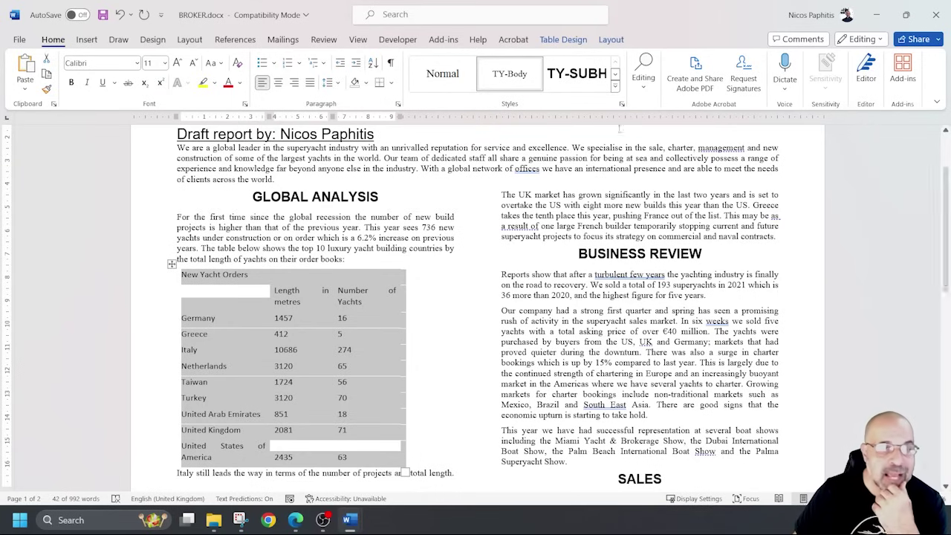
{"action": "left_click", "coordinate": [391, 82]}
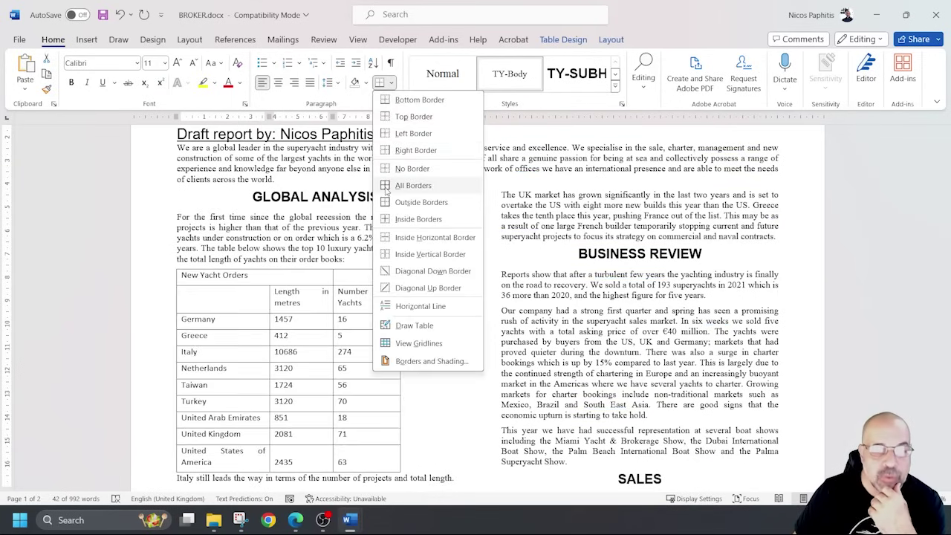
{"action": "left_click", "coordinate": [385, 188]}
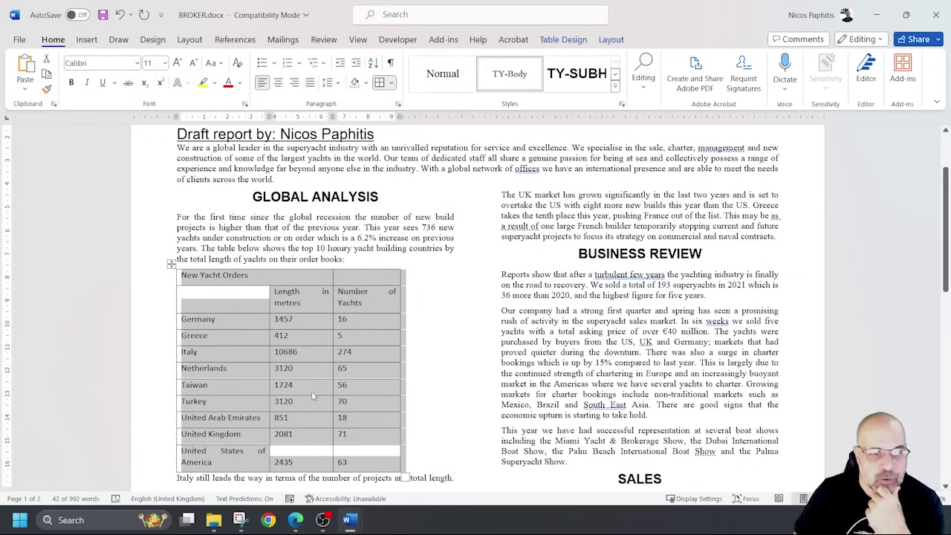
{"action": "left_click", "coordinate": [309, 338]}
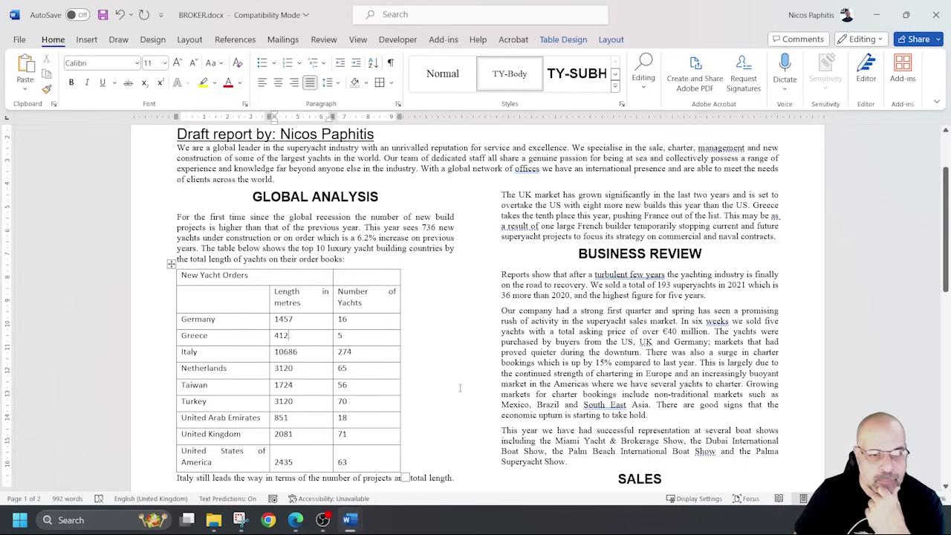
{"action": "left_click_drag", "start_coordinate": [296, 291], "coordinate": [294, 462]}
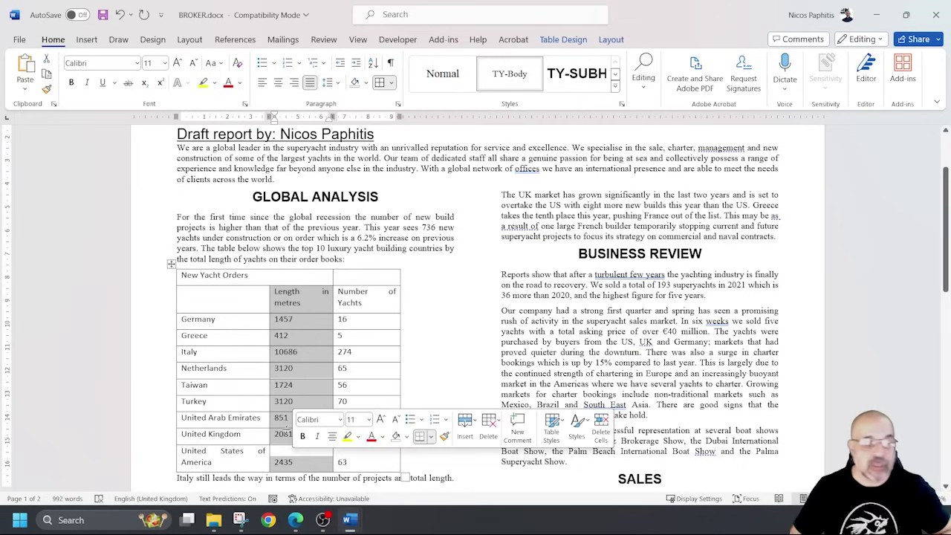
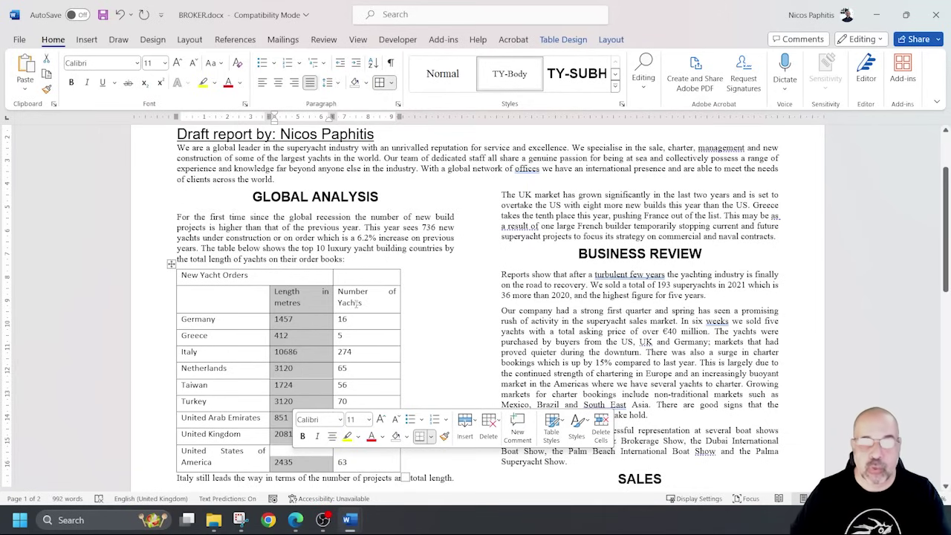
Sort the table by Length in metres, Number, descending, with the first row as the header row.
{"action": "left_click", "coordinate": [612, 40]}
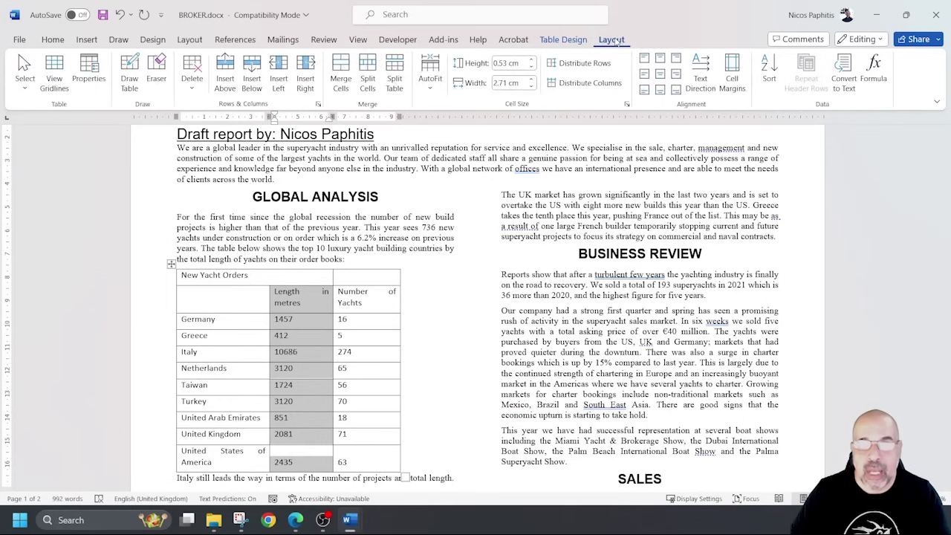
{"action": "left_click", "coordinate": [770, 74]}
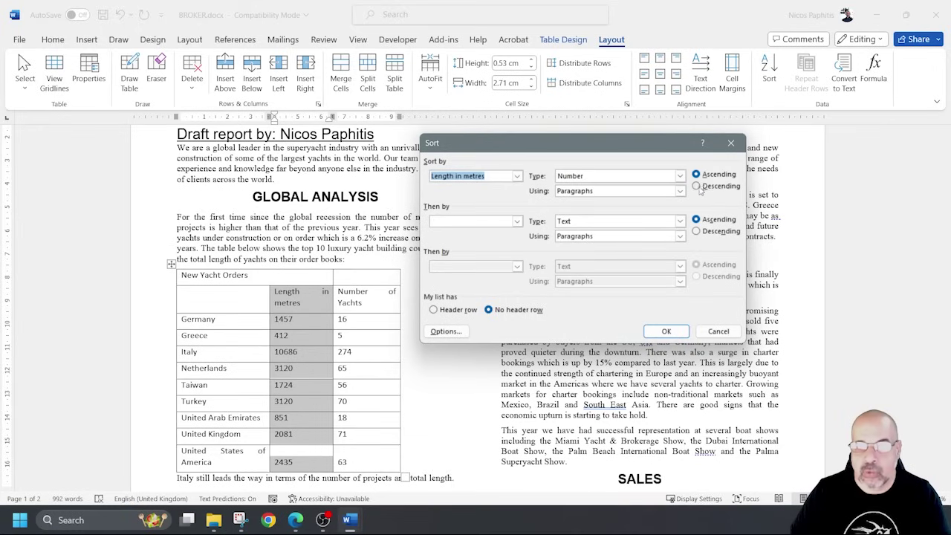
{"action": "left_click", "coordinate": [699, 185]}
{"action": "left_click", "coordinate": [675, 333]}
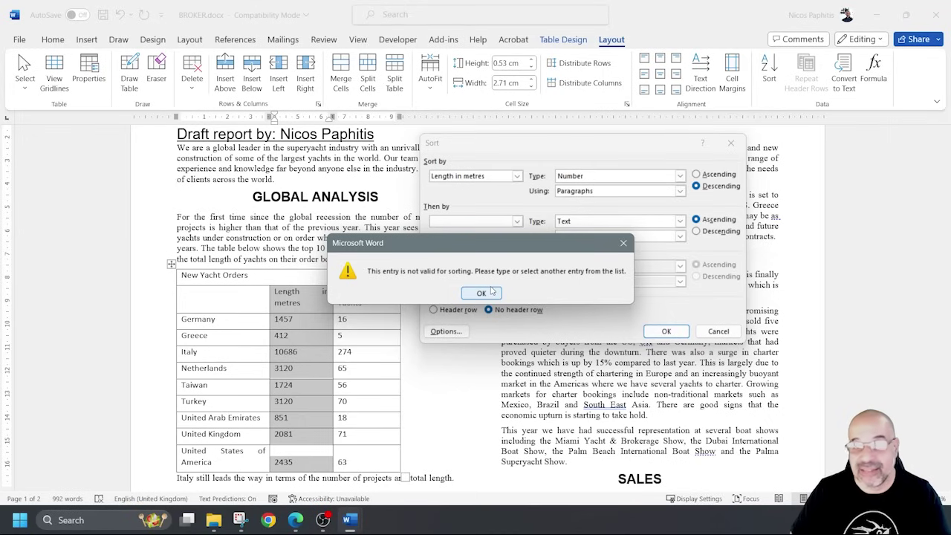
{"action": "left_click", "coordinate": [490, 292]}
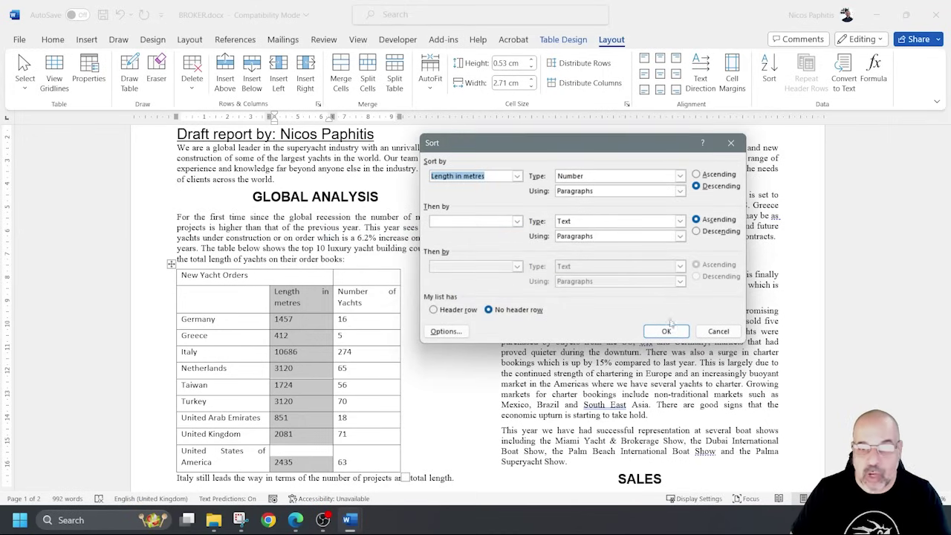
{"action": "left_click", "coordinate": [434, 310]}
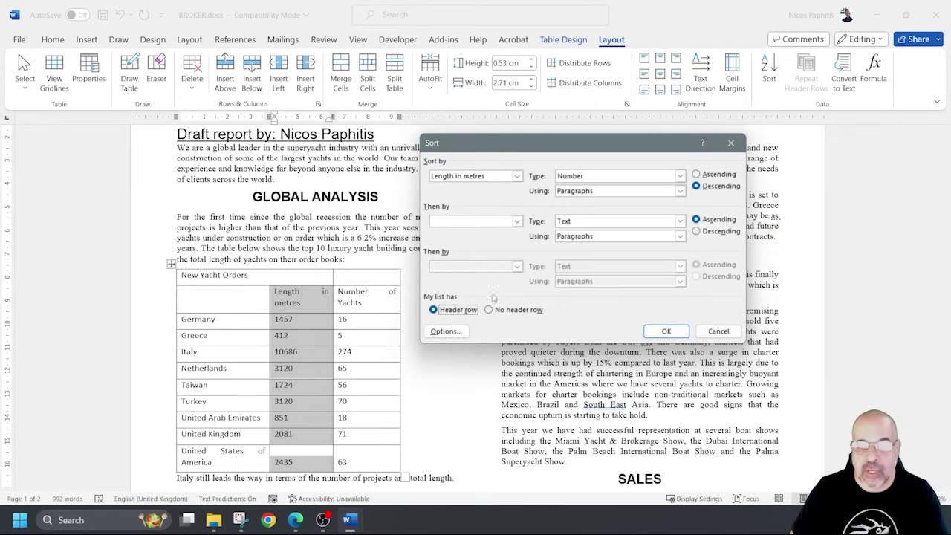
{"action": "left_click", "coordinate": [666, 331]}
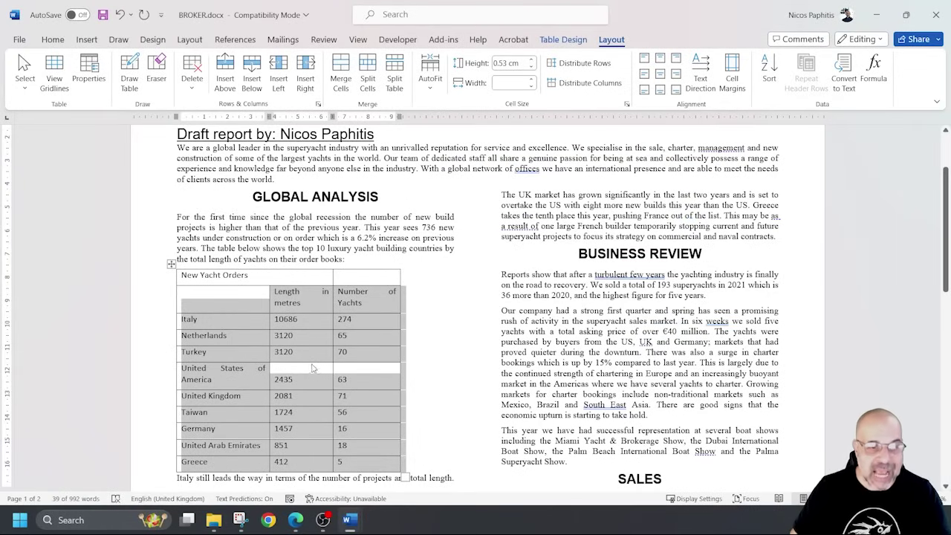
Check the sorted lengths (10686 down to 412) and countries, then click into the United Arab Emirates row.
{"action": "left_click_drag", "start_coordinate": [313, 319], "coordinate": [303, 461]}
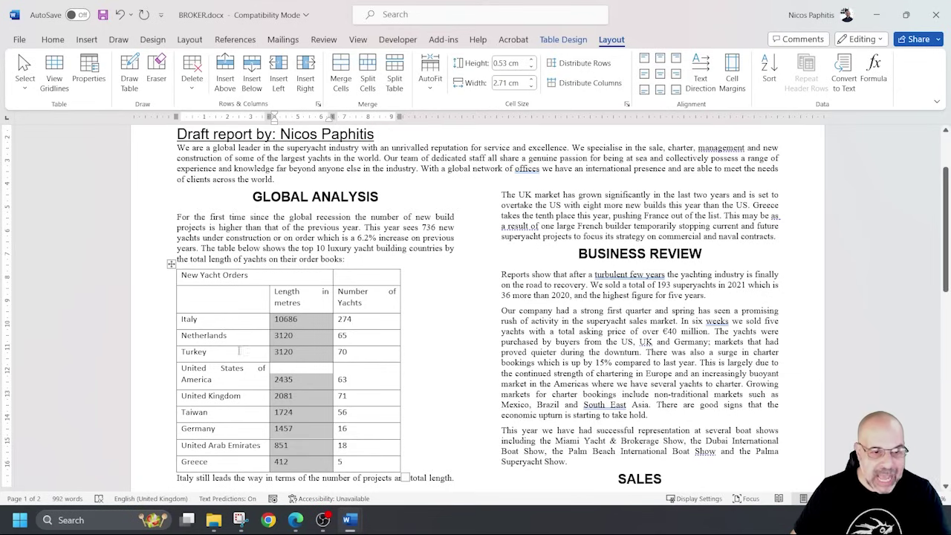
{"action": "left_click_drag", "start_coordinate": [232, 321], "coordinate": [246, 461]}
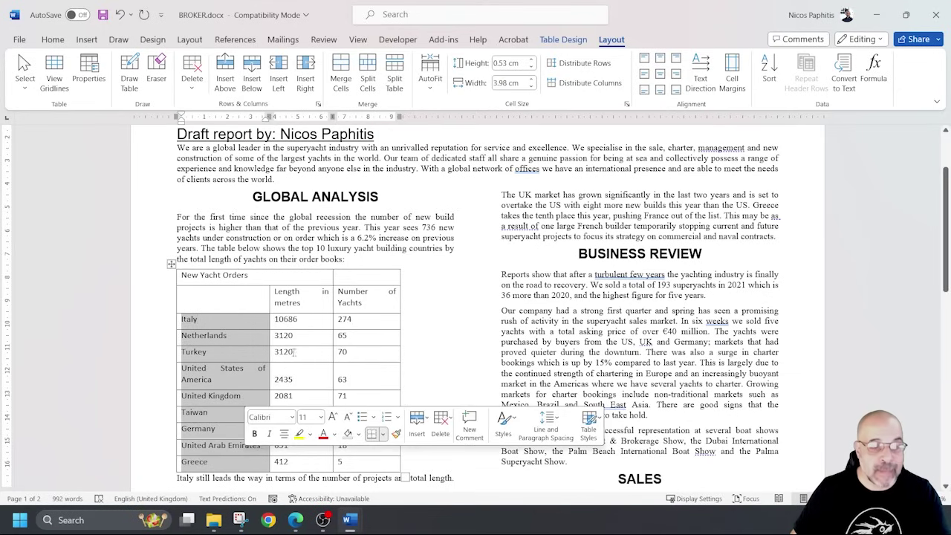
{"action": "left_click_drag", "start_coordinate": [301, 318], "coordinate": [302, 461]}
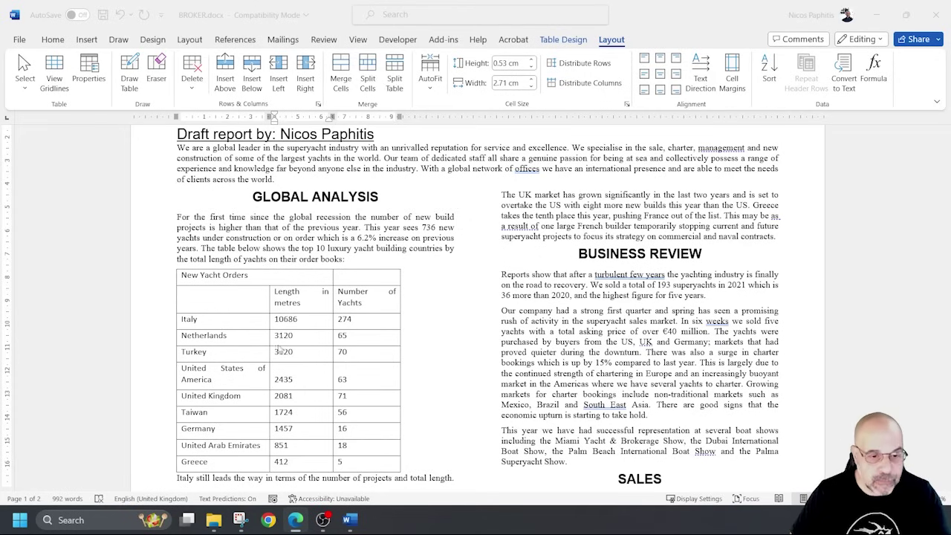
{"action": "scroll", "coordinate": [279, 349], "scroll_direction": "down", "scroll_amount": 1}
{"action": "left_click", "coordinate": [213, 417]}
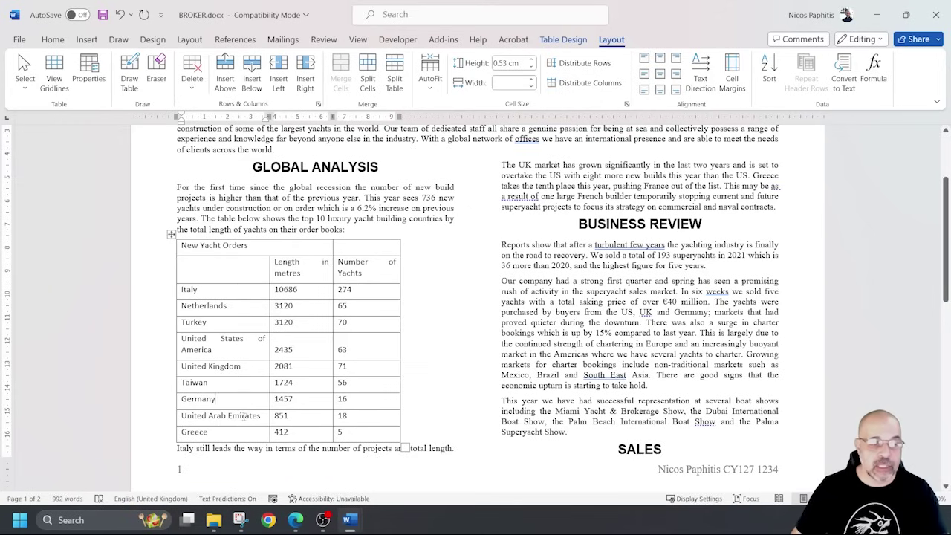
Insert a row below Germany and fill it with China, 900 metres and 26 yachts.
{"action": "left_click_drag", "start_coordinate": [241, 416], "coordinate": [369, 416]}
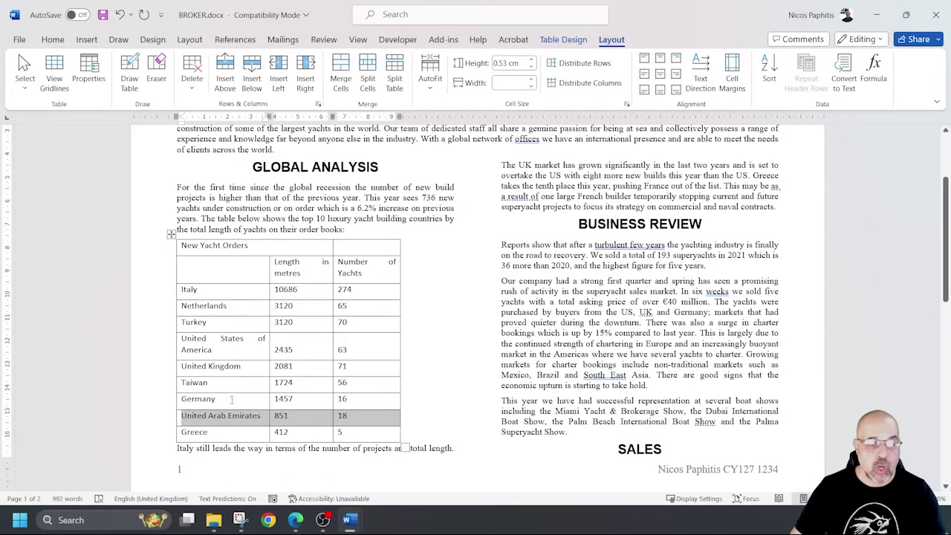
{"action": "left_click_drag", "start_coordinate": [232, 400], "coordinate": [350, 401]}
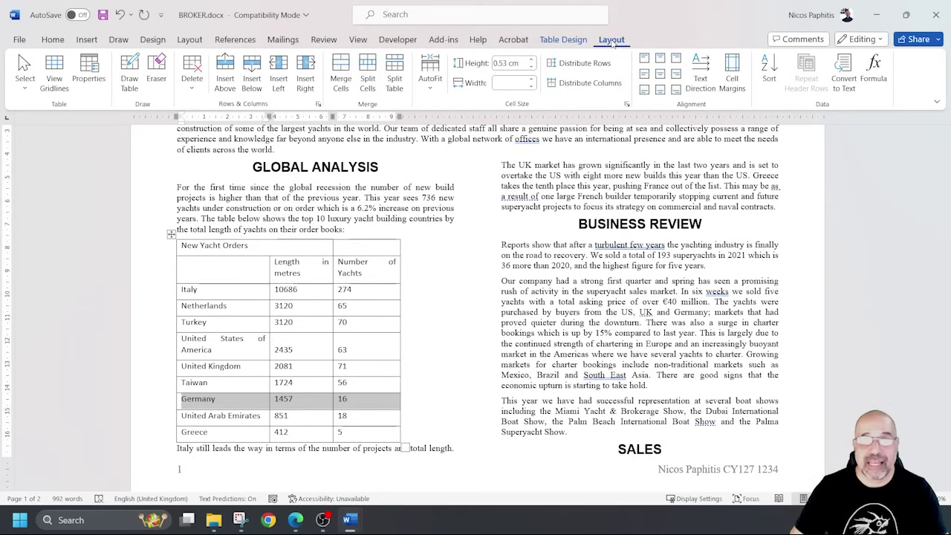
{"action": "left_click", "coordinate": [252, 68]}
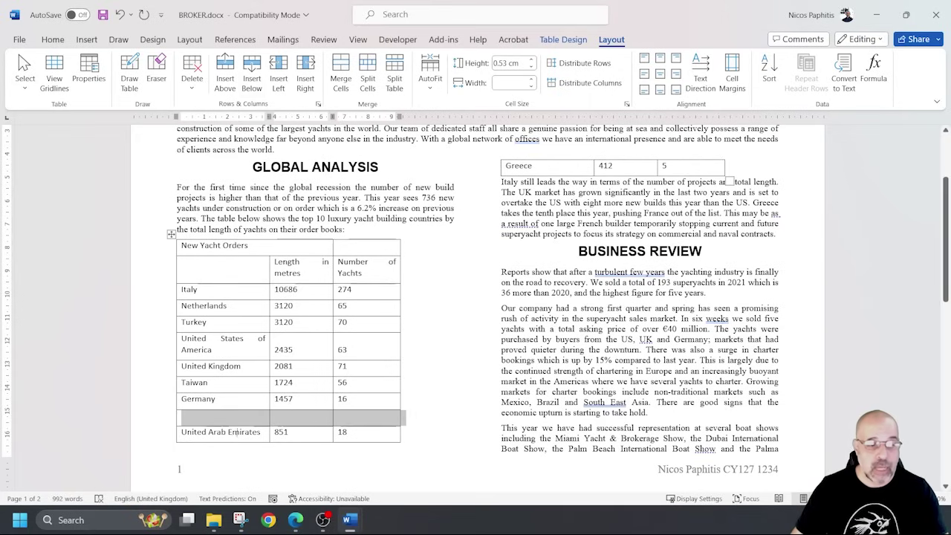
{"action": "left_click", "coordinate": [238, 421]}
{"action": "type", "text": "China"}
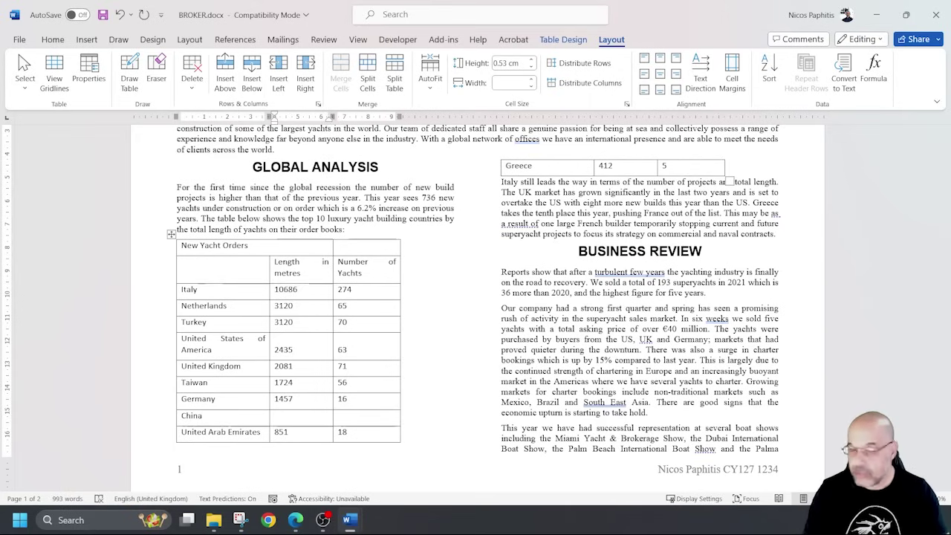
{"action": "key", "text": "Tab"}
{"action": "type", "text": "9"}
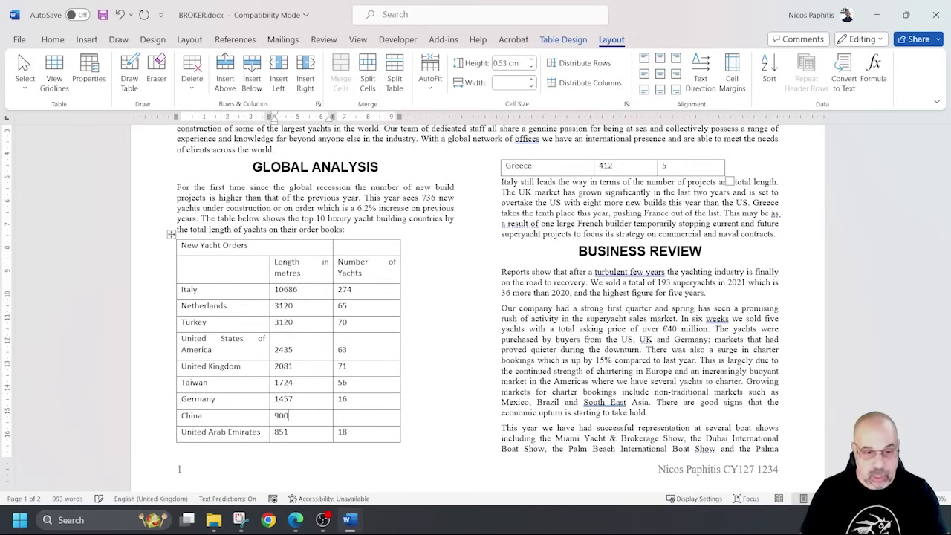
{"action": "type", "text": "00"}
{"action": "key", "text": "Tab"}
{"action": "type", "text": "26"}
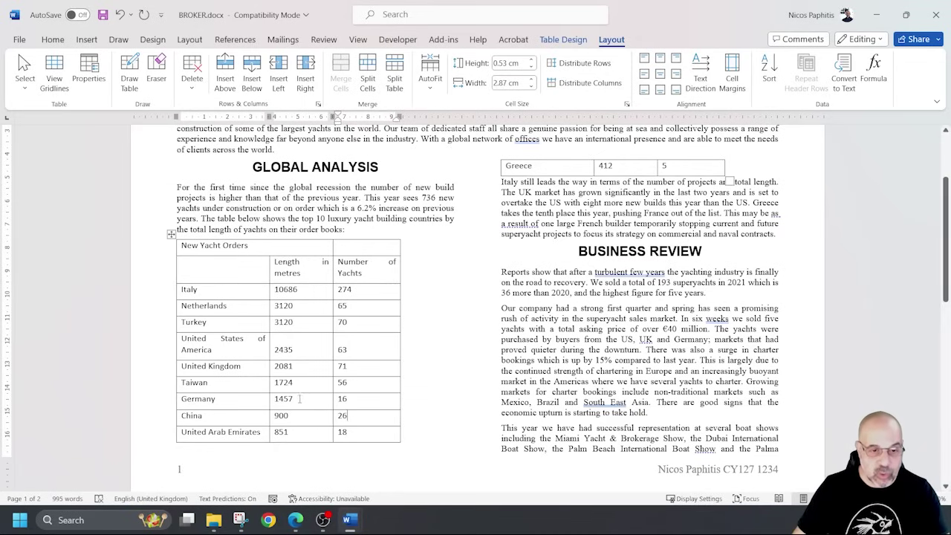
{"action": "mouse_move", "coordinate": [290, 418]}
{"action": "left_mouse_down"}
{"action": "mouse_move", "coordinate": [284, 402]}
{"action": "mouse_move", "coordinate": [282, 432]}
{"action": "mouse_move", "coordinate": [282, 403]}
{"action": "mouse_move", "coordinate": [286, 429]}
{"action": "left_mouse_up"}
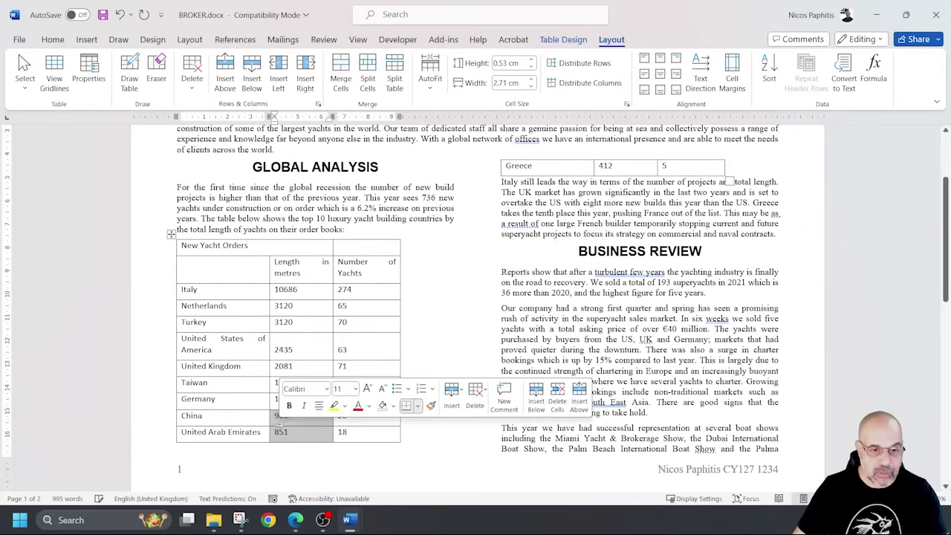
{"action": "left_click", "coordinate": [304, 424]}
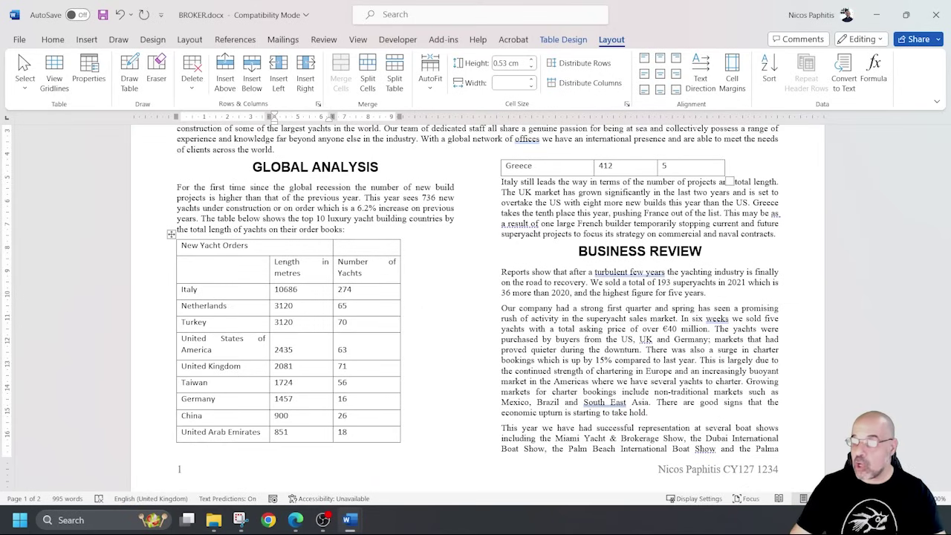
Apply the TY-Table style from the Home Styles gallery to the entire New Yacht Orders table.
{"action": "left_click", "coordinate": [170, 235]}
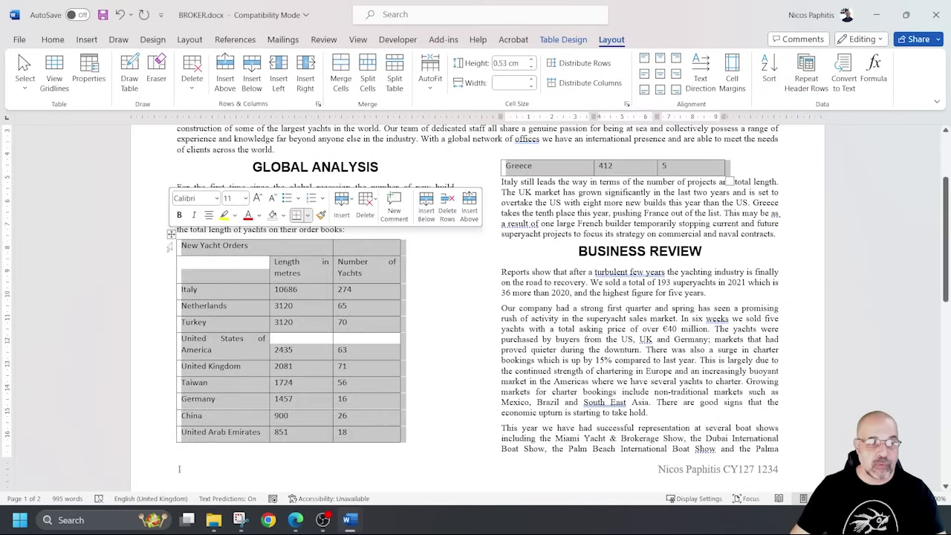
{"action": "left_click", "coordinate": [53, 39]}
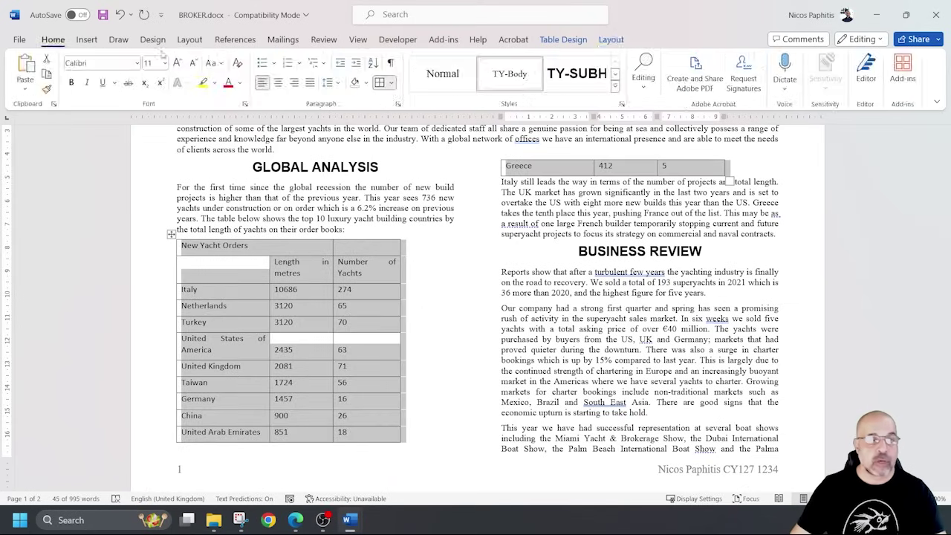
{"action": "left_click", "coordinate": [615, 86]}
{"action": "left_click", "coordinate": [509, 110]}
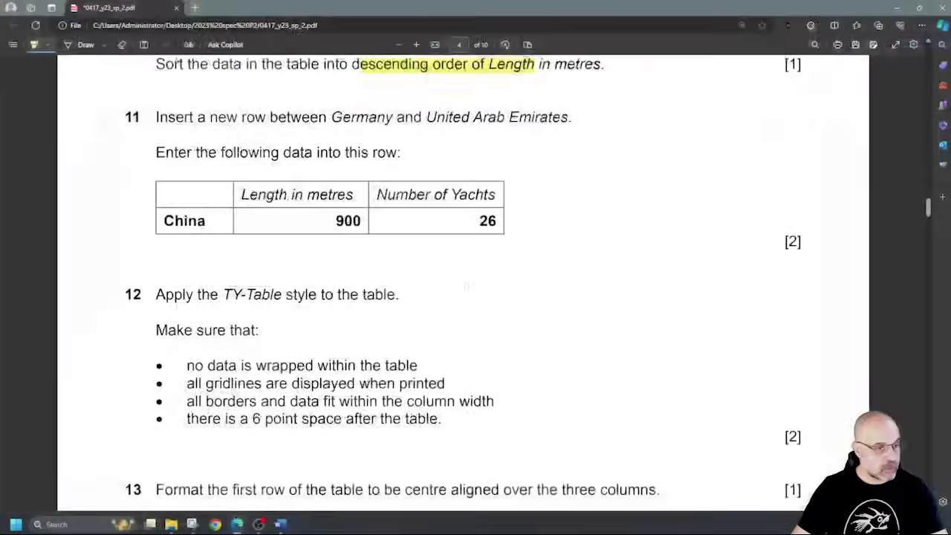
{"action": "scroll", "coordinate": [386, 285], "scroll_direction": "down", "scroll_amount": 2}
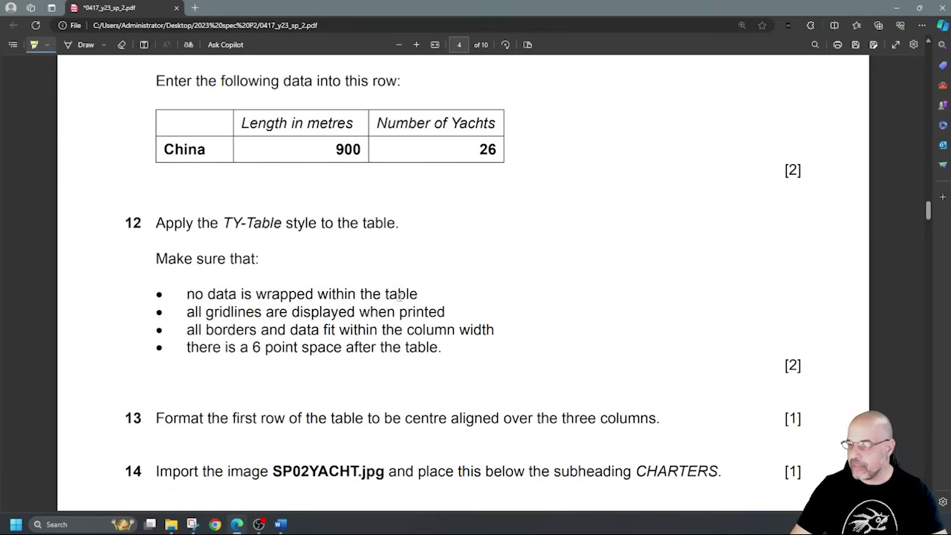
Highlight 'are displayed' in the gridlines bullet of question 12.
{"action": "left_click_drag", "start_coordinate": [267, 312], "coordinate": [346, 312]}
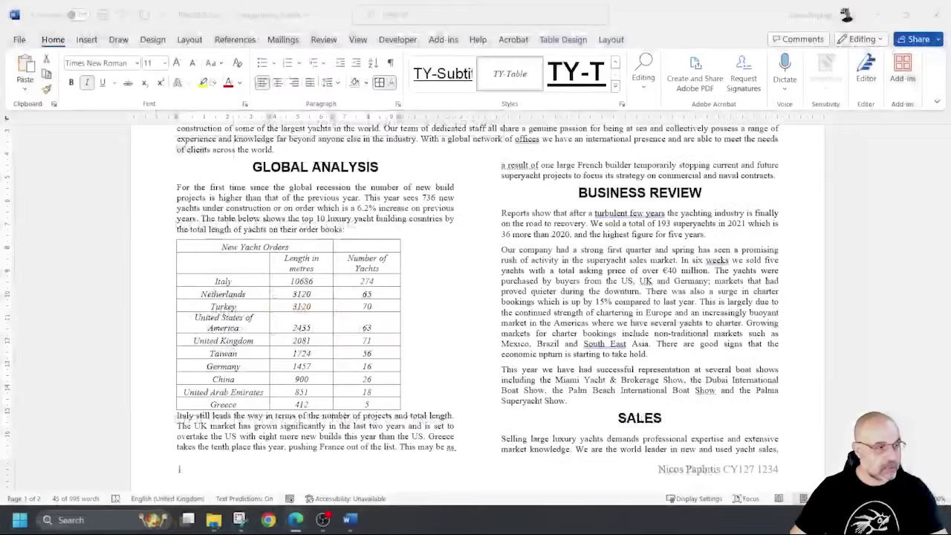
Widen the Number of Yachts, Length in metres and country columns so nothing wraps.
{"action": "left_click", "coordinate": [256, 328]}
{"action": "left_click_drag", "start_coordinate": [239, 327], "coordinate": [195, 318]}
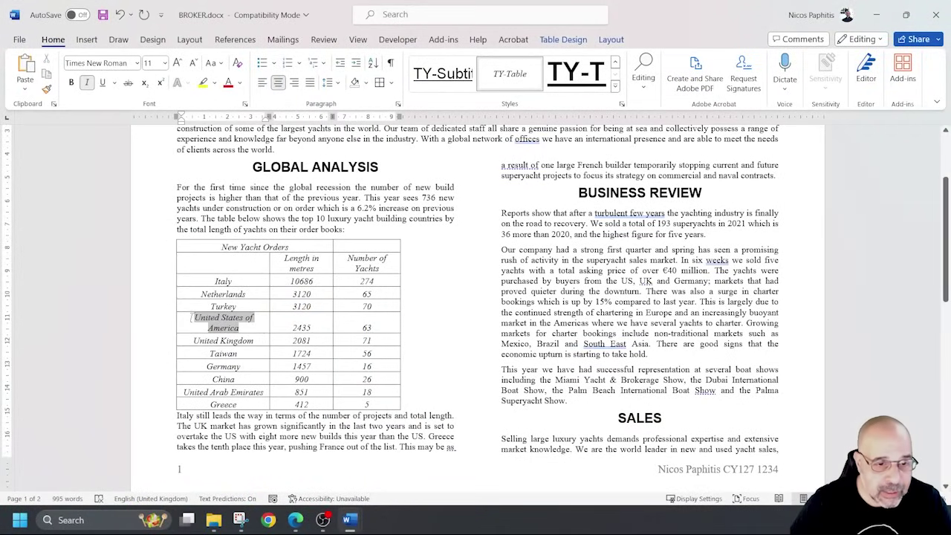
{"action": "left_click_drag", "start_coordinate": [385, 270], "coordinate": [289, 261]}
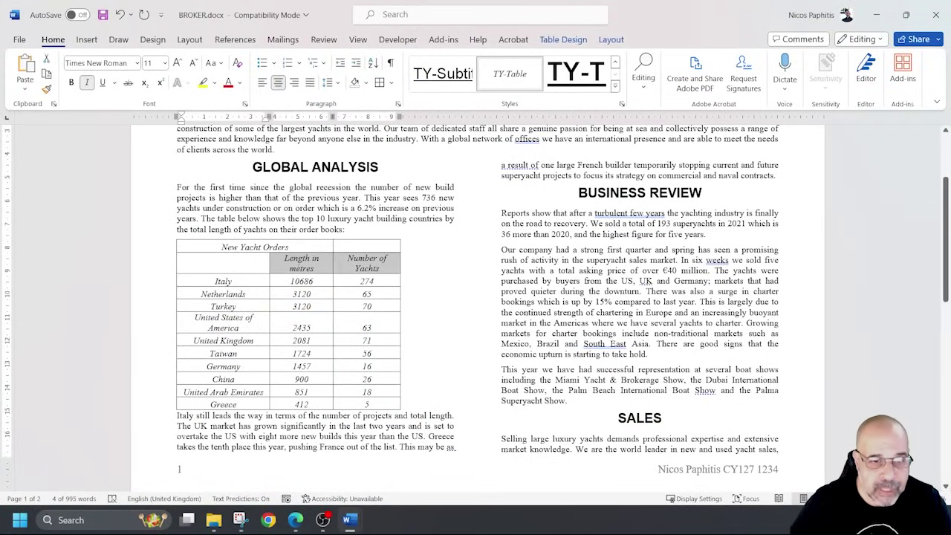
{"action": "left_click", "coordinate": [431, 347]}
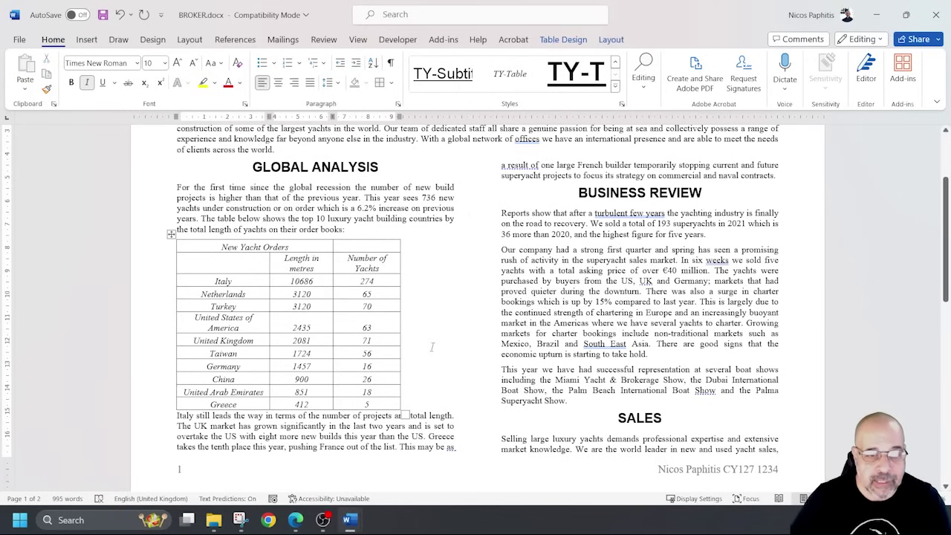
{"action": "left_click_drag", "start_coordinate": [400, 294], "coordinate": [451, 295]}
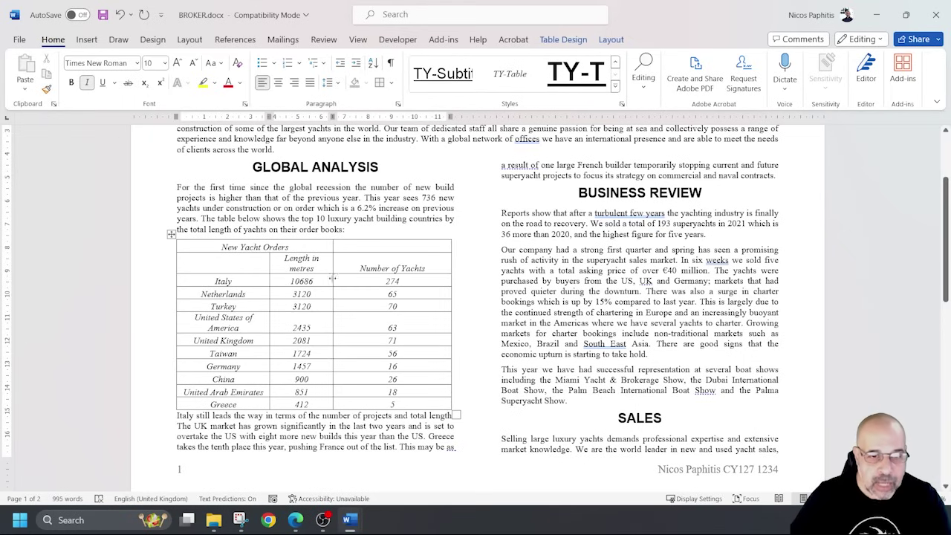
{"action": "left_click_drag", "start_coordinate": [332, 281], "coordinate": [375, 292]}
{"action": "left_click_drag", "start_coordinate": [270, 285], "coordinate": [294, 287]}
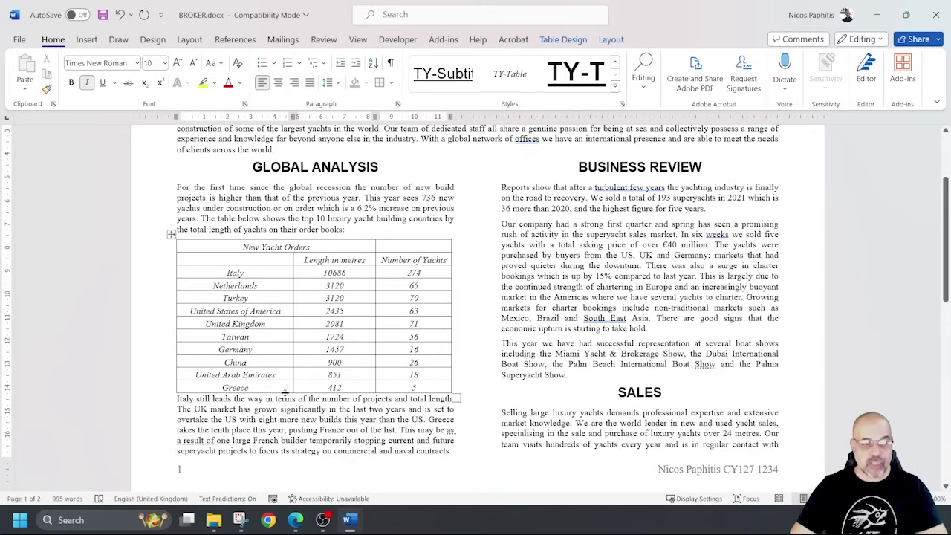
{"action": "scroll", "coordinate": [272, 425], "scroll_direction": "down", "scroll_amount": 1}
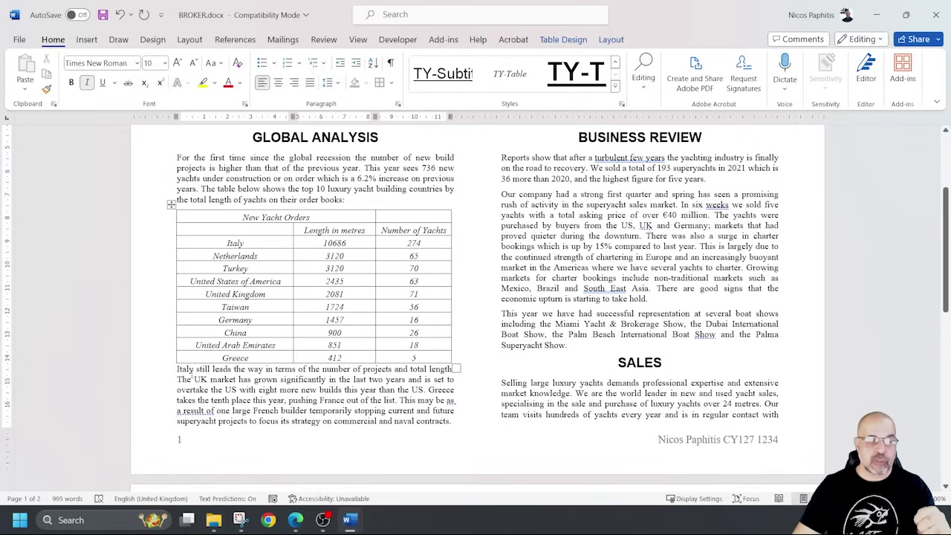
{"action": "left_click_drag", "start_coordinate": [178, 371], "coordinate": [238, 379]}
Set Spacing Before to 6 pt in the Paragraph dialog for the paragraph after the yacht table.
{"action": "left_click", "coordinate": [199, 370]}
{"action": "left_click", "coordinate": [234, 377]}
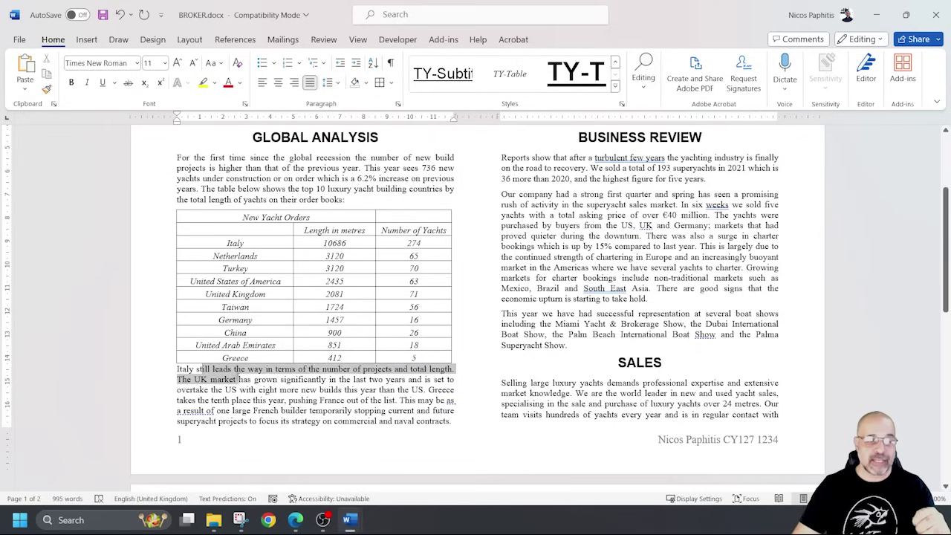
{"action": "left_click", "coordinate": [397, 106]}
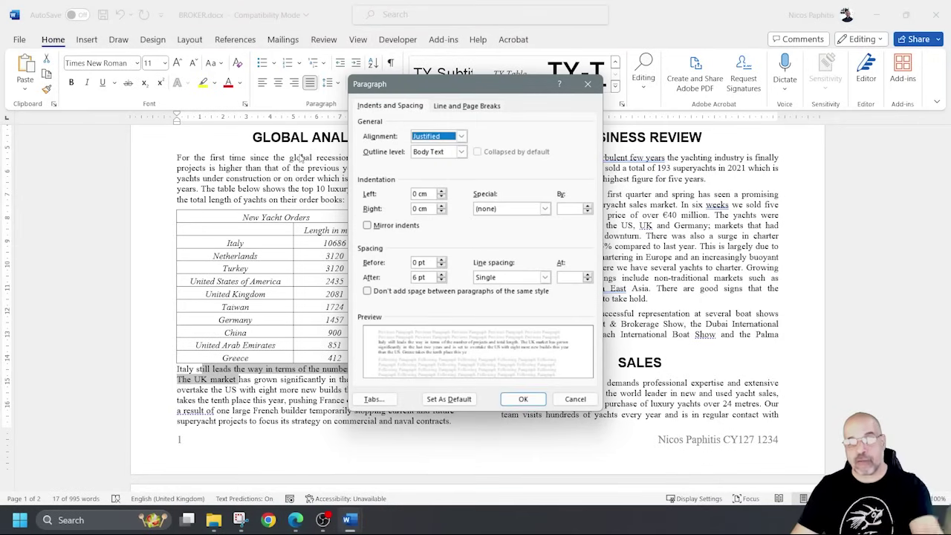
{"action": "left_click", "coordinate": [441, 259]}
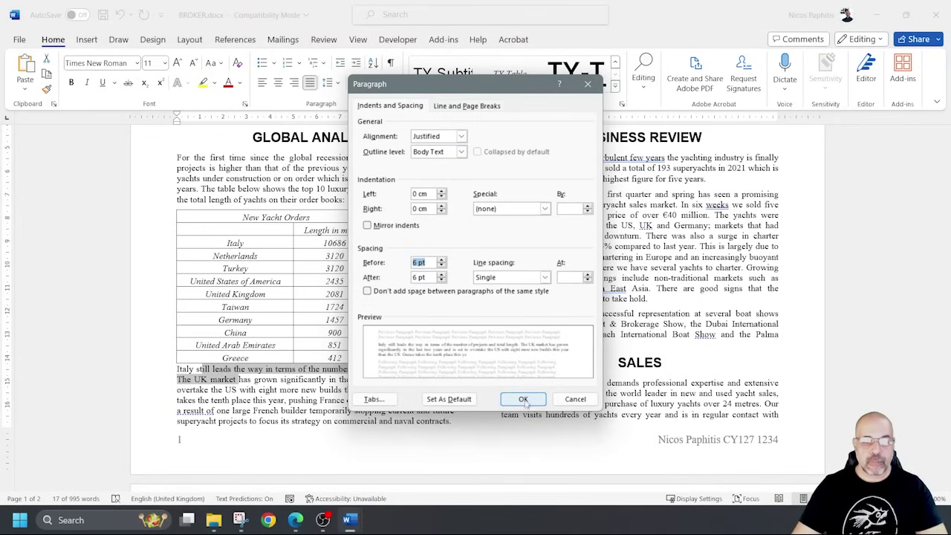
{"action": "left_click", "coordinate": [524, 401]}
{"action": "left_click", "coordinate": [234, 374]}
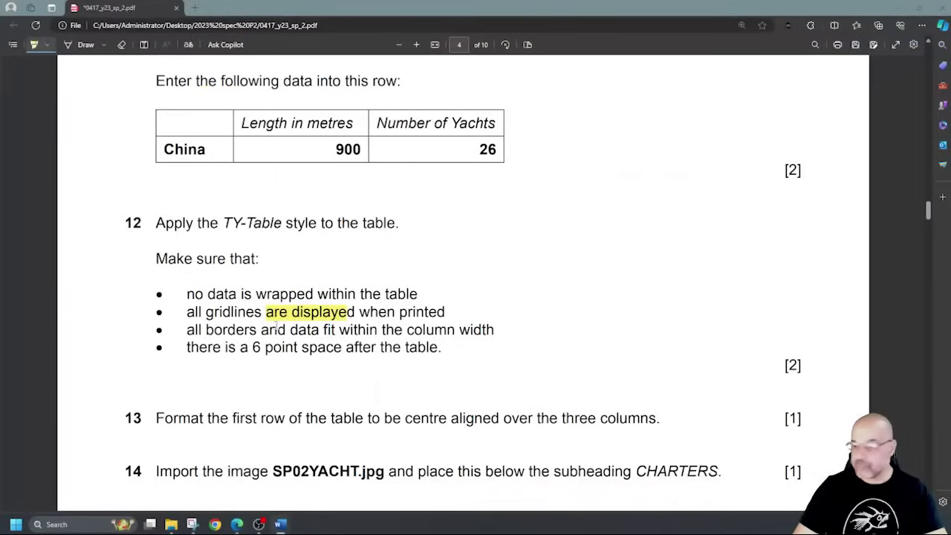
Highlight 'centre aligned over the three columns' in question 13 of the PDF.
{"action": "scroll", "coordinate": [273, 321], "scroll_direction": "down", "scroll_amount": 2}
{"action": "scroll", "coordinate": [273, 321], "scroll_direction": "up", "scroll_amount": 1}
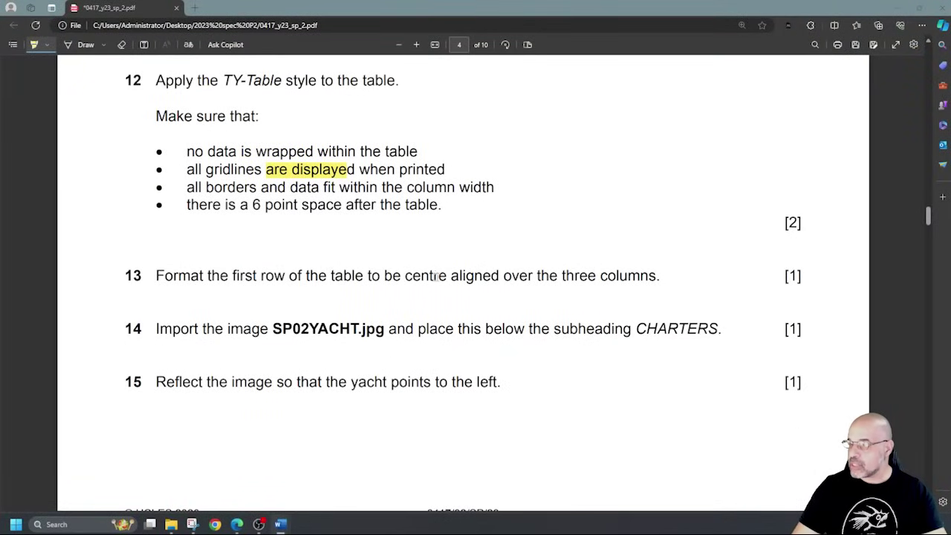
{"action": "left_click_drag", "start_coordinate": [436, 276], "coordinate": [636, 275]}
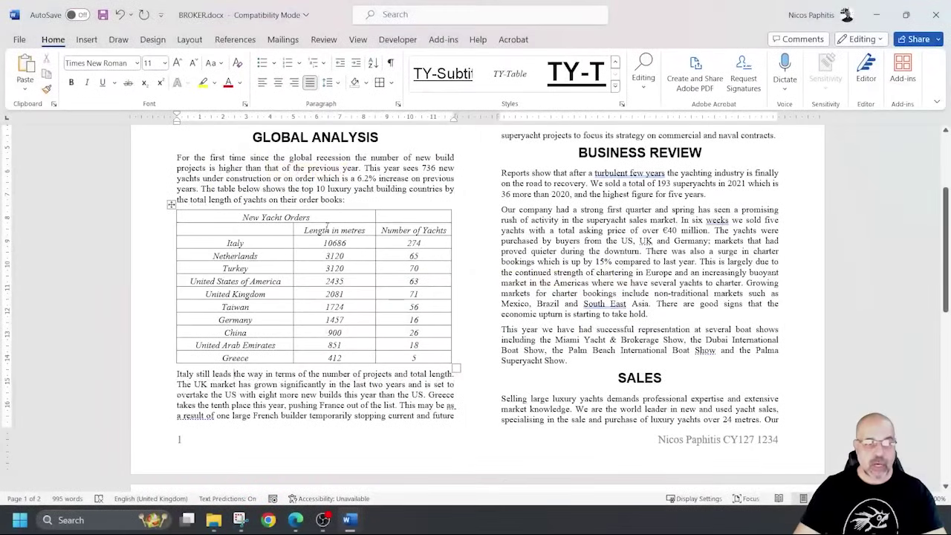
Merge the New Yacht Orders header row cells into one cell spanning all three columns.
{"action": "left_click_drag", "start_coordinate": [358, 216], "coordinate": [419, 221]}
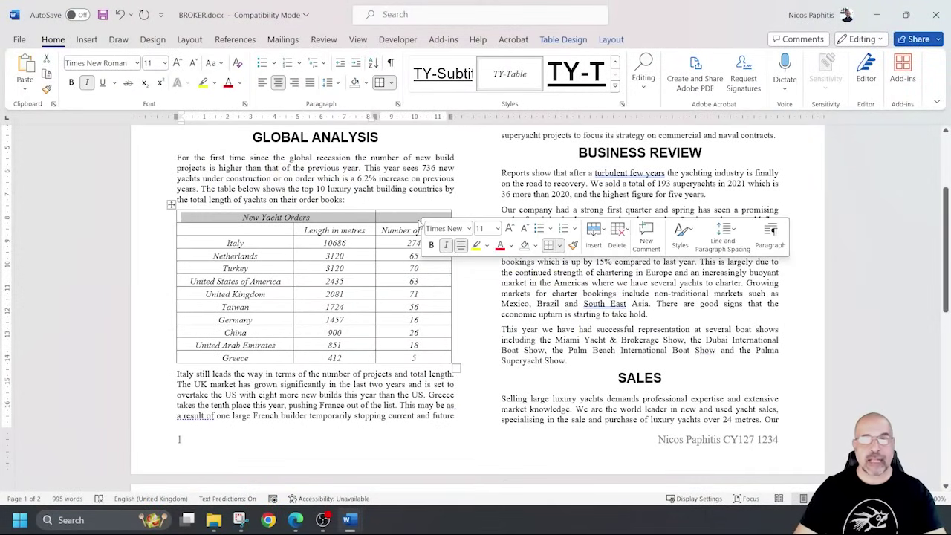
{"action": "left_click", "coordinate": [611, 40]}
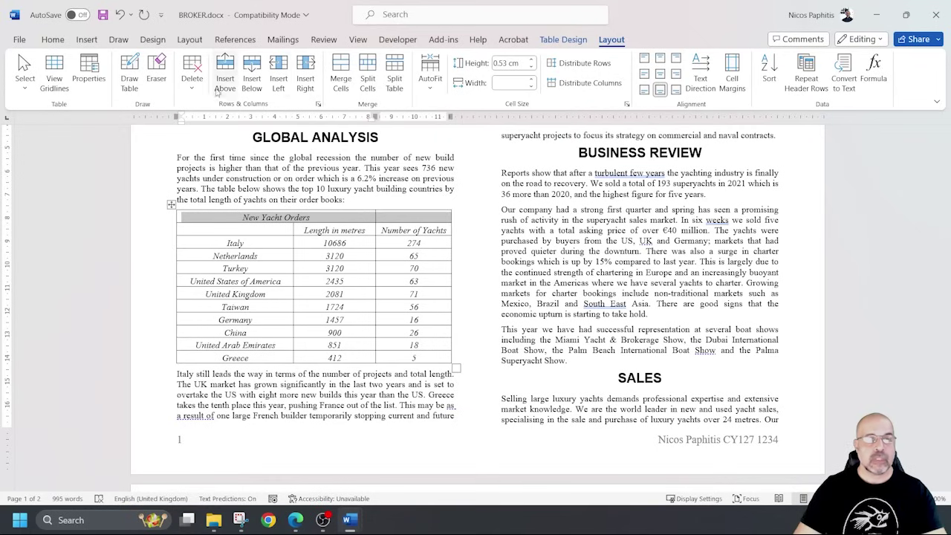
{"action": "left_click", "coordinate": [566, 40]}
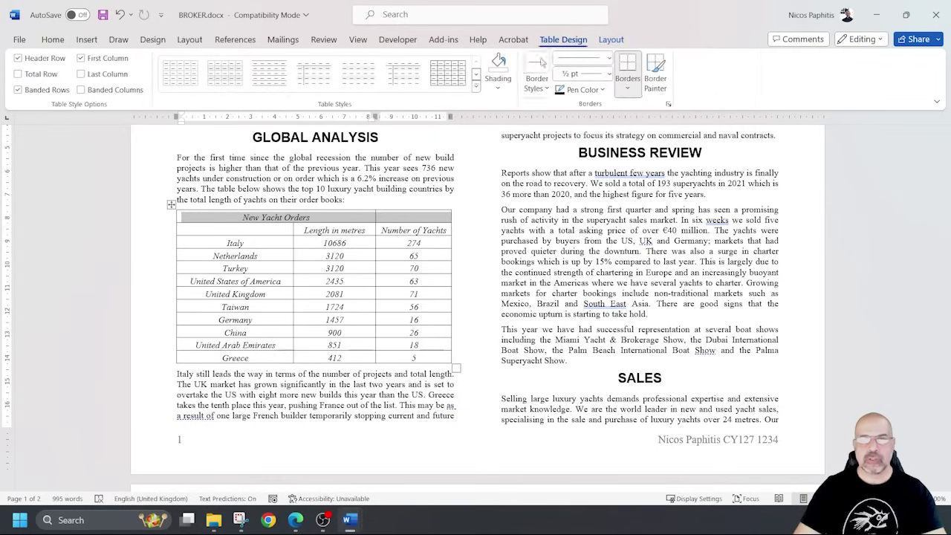
{"action": "left_click", "coordinate": [611, 39]}
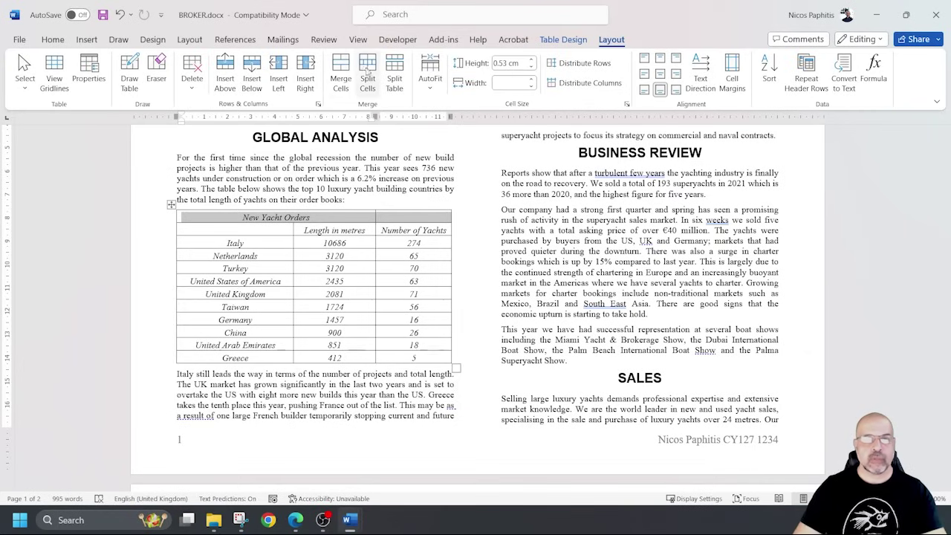
{"action": "left_click", "coordinate": [341, 74]}
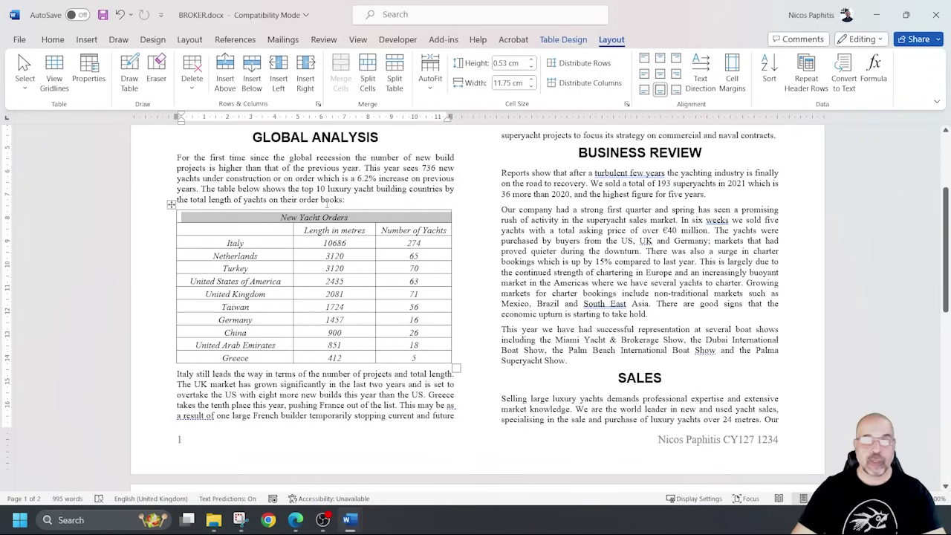
{"action": "left_click", "coordinate": [312, 394]}
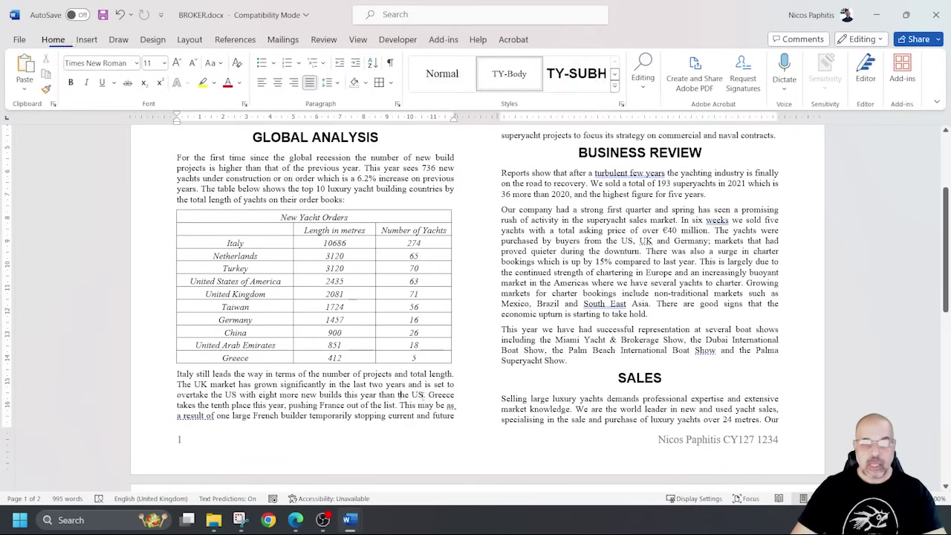
Highlight 'Reflect the image so' and 'to the left.' in question 15 of the PDF.
{"action": "key", "text": "alt+Tab"}
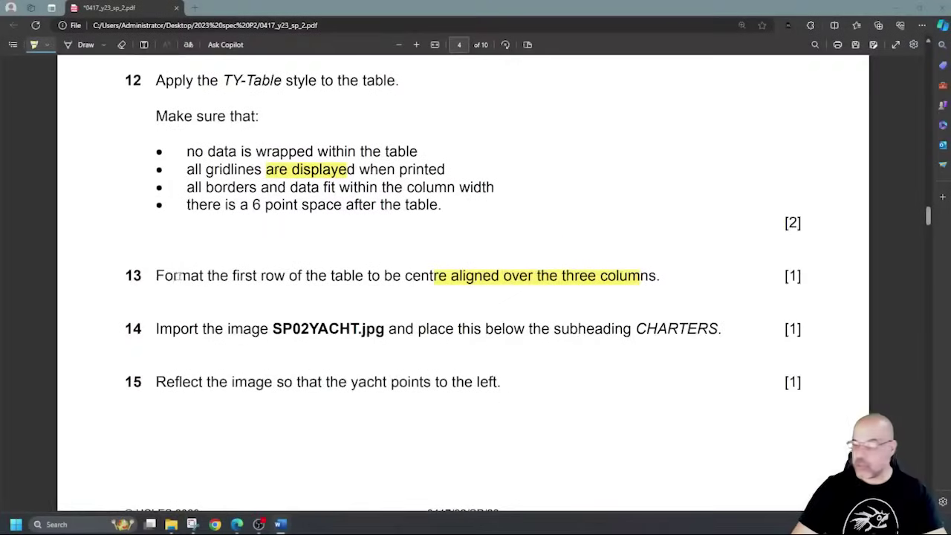
{"action": "scroll", "coordinate": [241, 251], "scroll_direction": "down", "scroll_amount": 2}
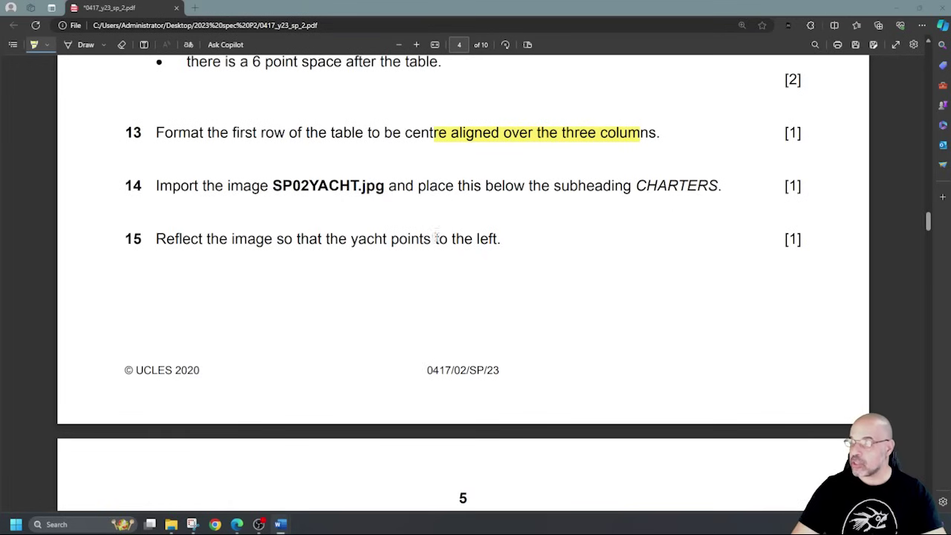
{"action": "left_click_drag", "start_coordinate": [166, 239], "coordinate": [297, 239]}
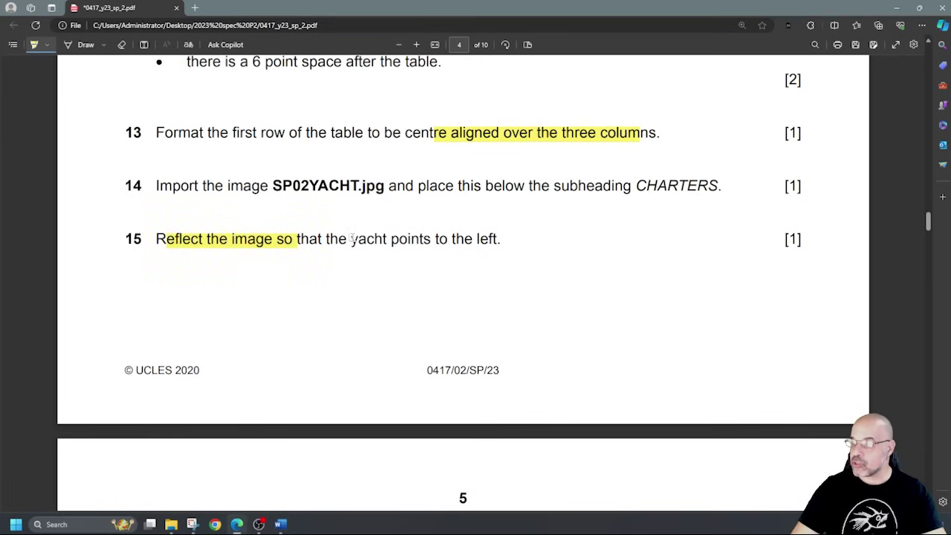
{"action": "left_click_drag", "start_coordinate": [441, 240], "coordinate": [507, 239]}
{"action": "scroll", "coordinate": [552, 246], "scroll_direction": "down", "scroll_amount": 4}
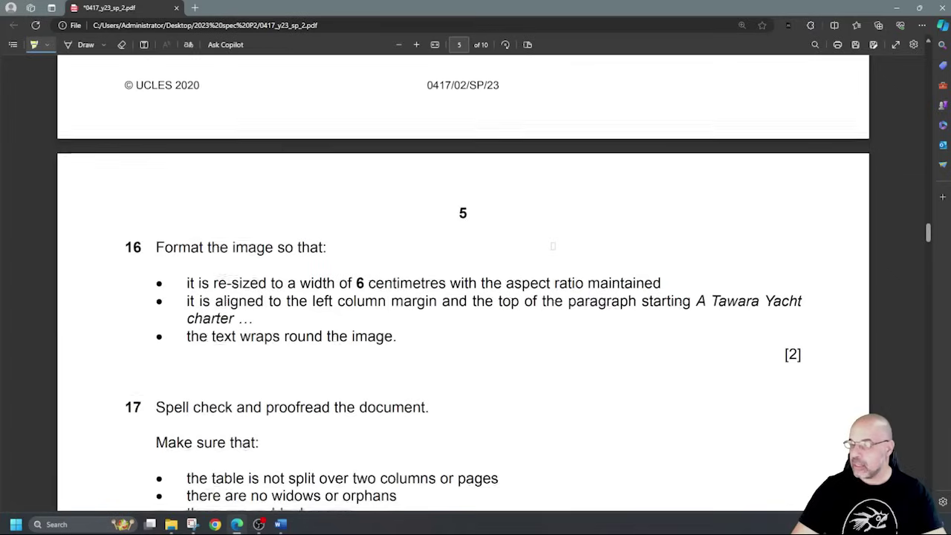
{"action": "scroll", "coordinate": [553, 246], "scroll_direction": "up", "scroll_amount": 5}
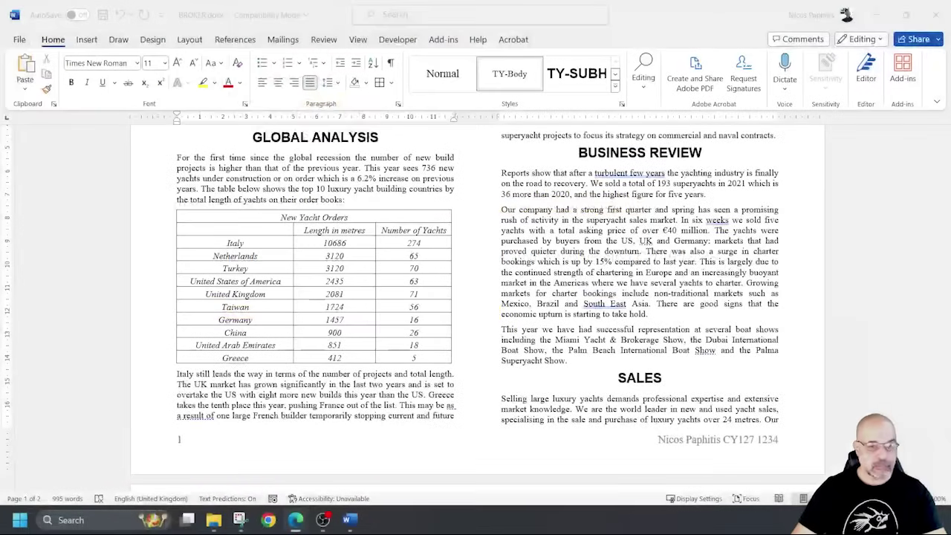
Scroll down to the CHARTERS heading on page 2 and place the cursor at its paragraph start.
{"action": "scroll", "coordinate": [553, 377], "scroll_direction": "down", "scroll_amount": 1}
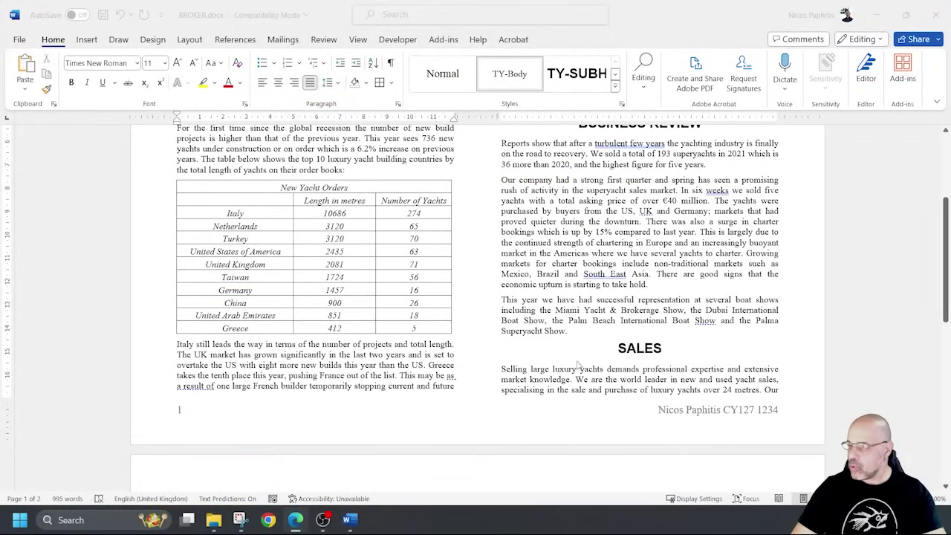
{"action": "scroll", "coordinate": [640, 351], "scroll_direction": "down", "scroll_amount": 3}
{"action": "scroll", "coordinate": [639, 353], "scroll_direction": "up", "scroll_amount": 7}
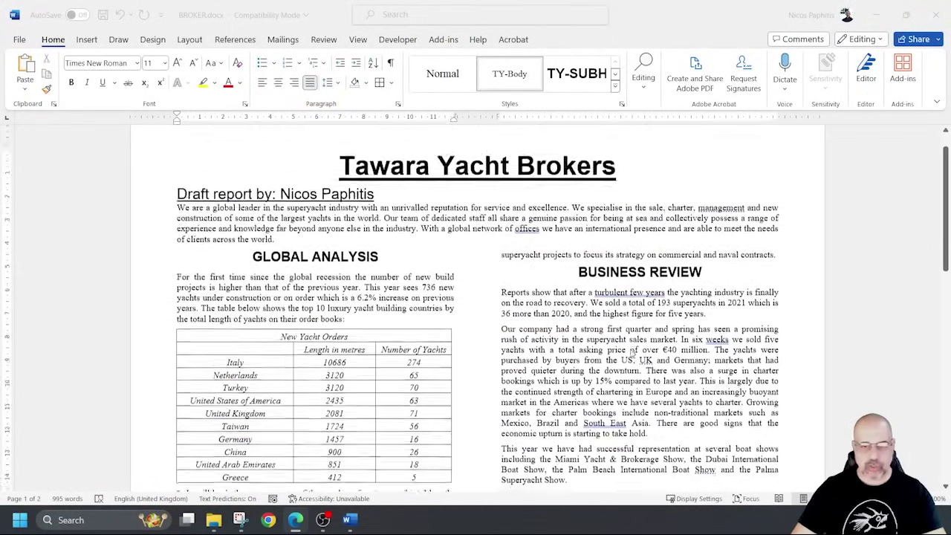
{"action": "scroll", "coordinate": [632, 355], "scroll_direction": "down", "scroll_amount": 5}
{"action": "scroll", "coordinate": [632, 355], "scroll_direction": "down", "scroll_amount": 12}
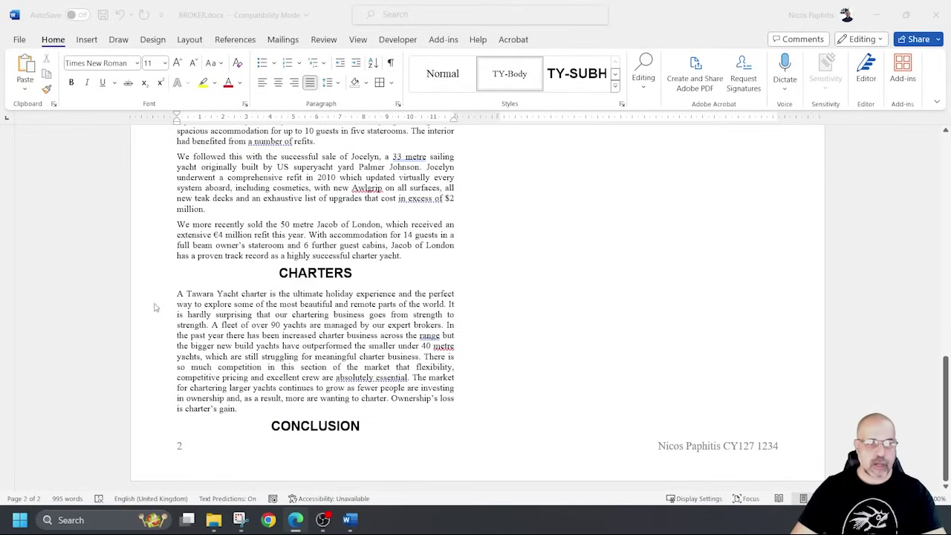
{"action": "left_click", "coordinate": [178, 295]}
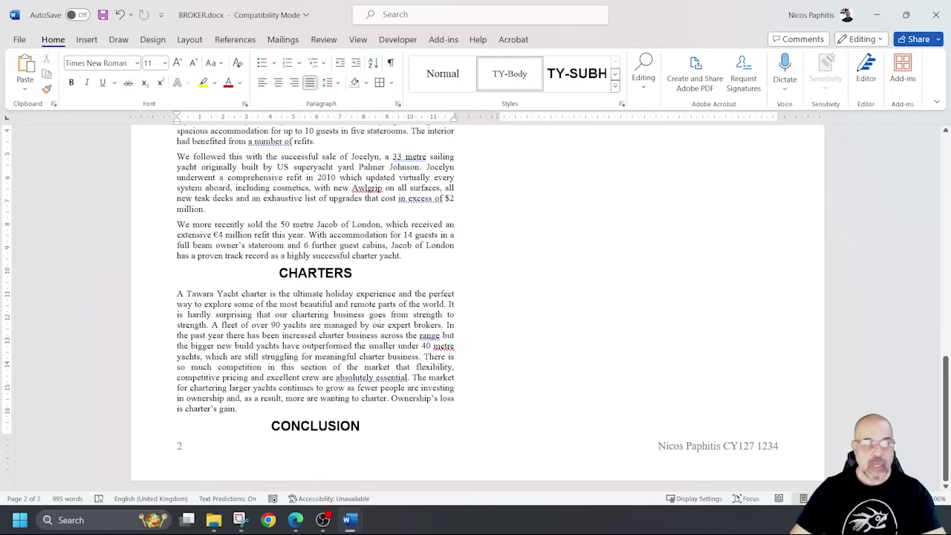
Insert SP02YACHT.jpg from Desktop > 2023 spec P2 at the start of the Charters paragraph.
{"action": "left_click", "coordinate": [89, 41]}
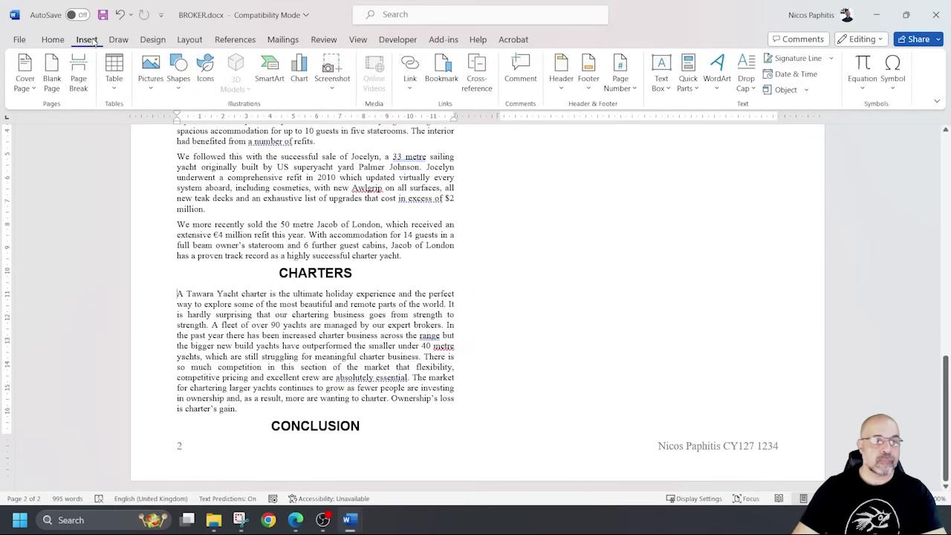
{"action": "left_click", "coordinate": [151, 72]}
{"action": "left_click", "coordinate": [174, 128]}
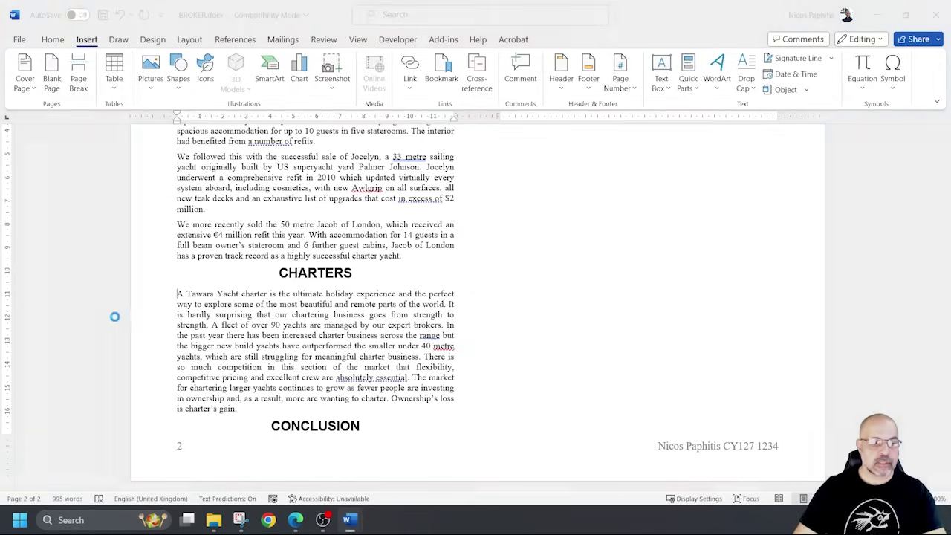
{"action": "scroll", "coordinate": [52, 267], "scroll_direction": "down", "scroll_amount": 10}
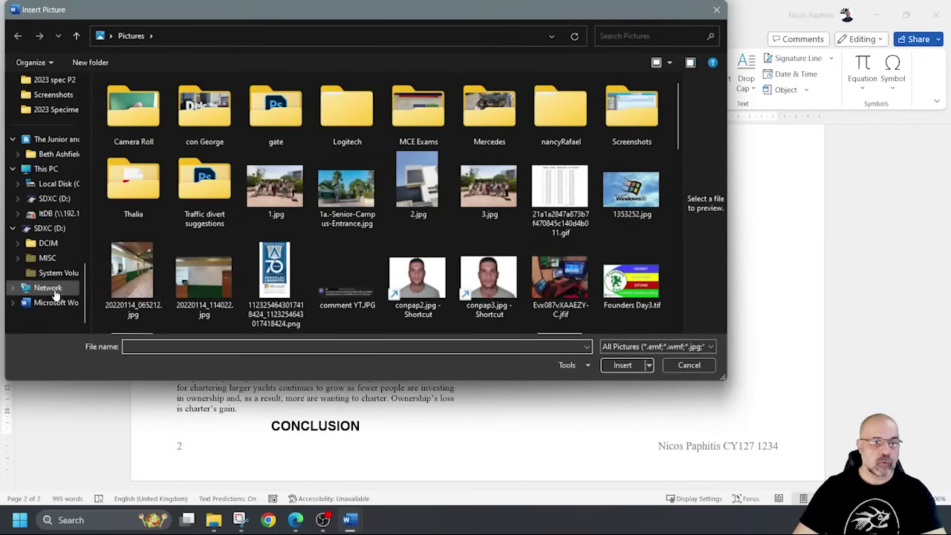
{"action": "scroll", "coordinate": [49, 183], "scroll_direction": "up", "scroll_amount": 4}
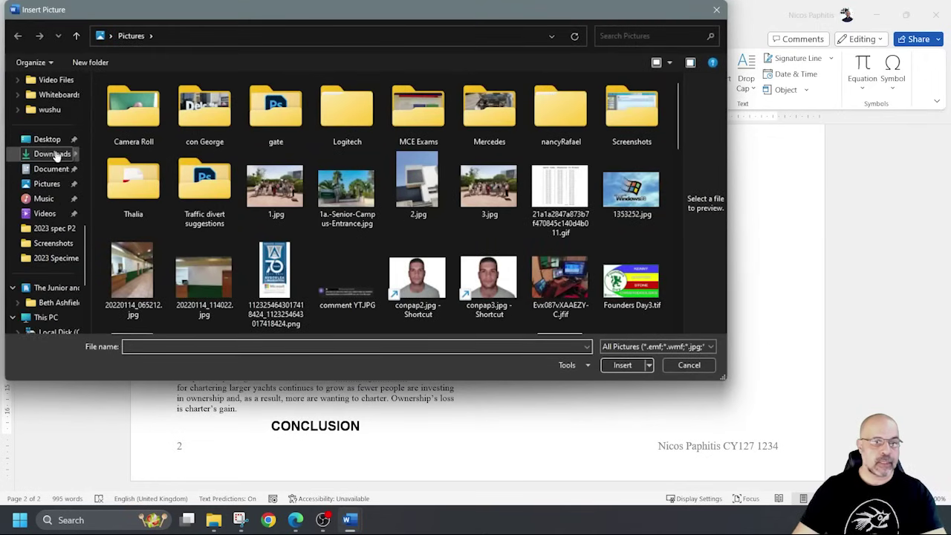
{"action": "left_click", "coordinate": [70, 141]}
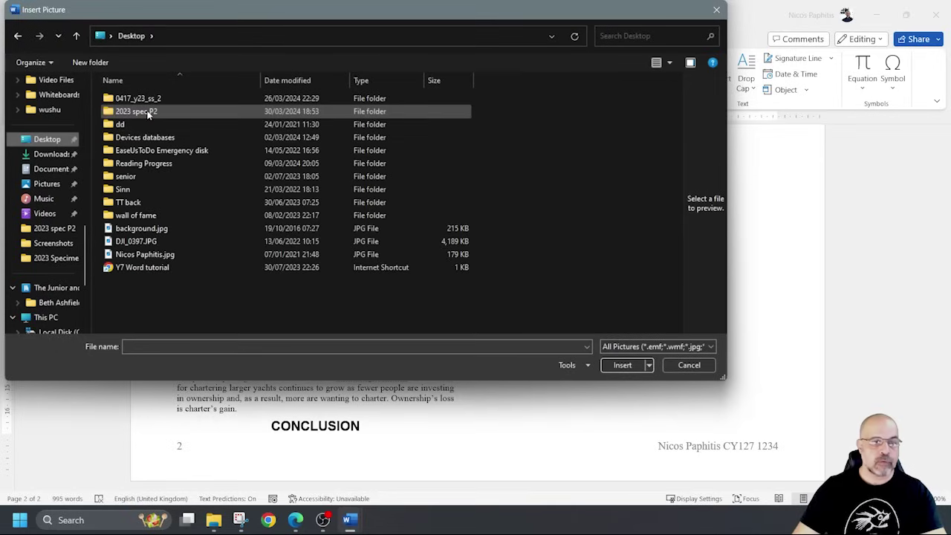
{"action": "double_click", "coordinate": [148, 113]}
{"action": "double_click", "coordinate": [141, 127]}
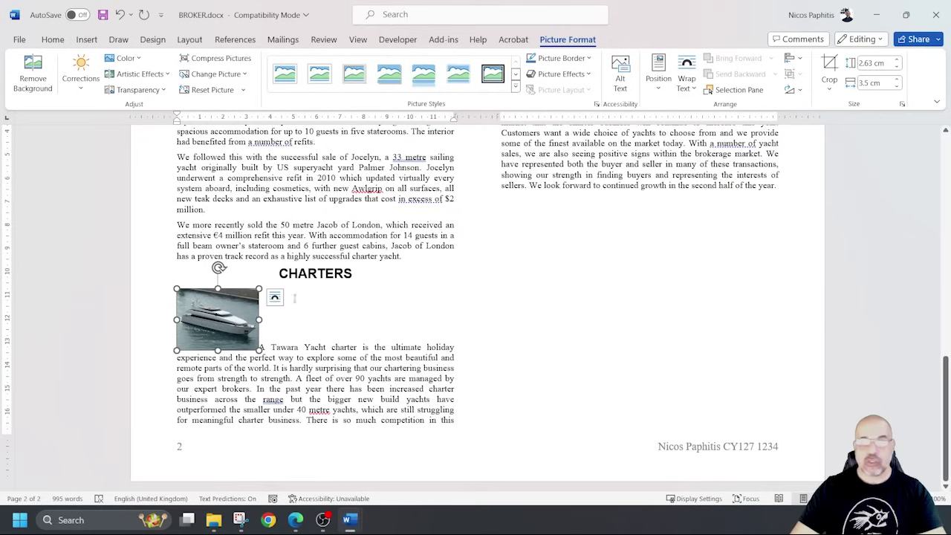
{"action": "left_click", "coordinate": [231, 357]}
{"action": "left_click", "coordinate": [238, 334]}
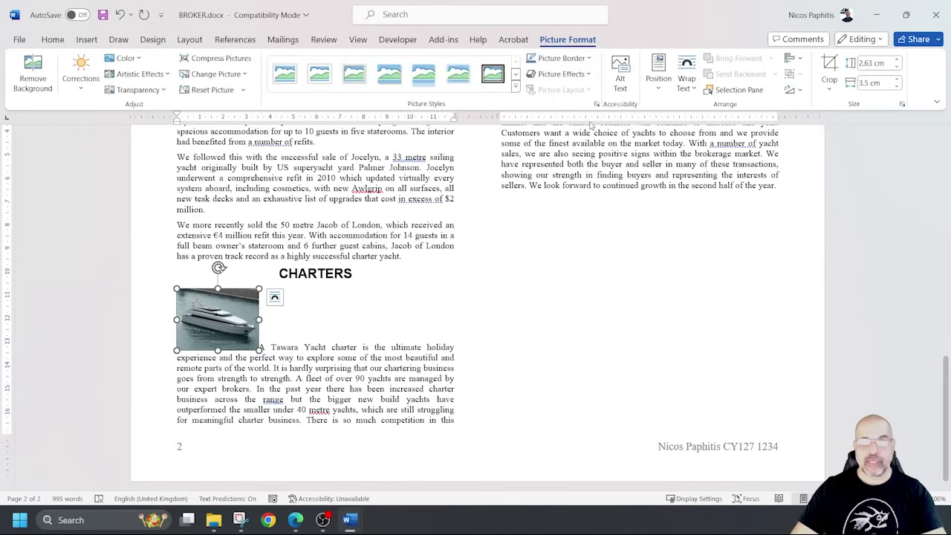
{"action": "left_click", "coordinate": [795, 89]}
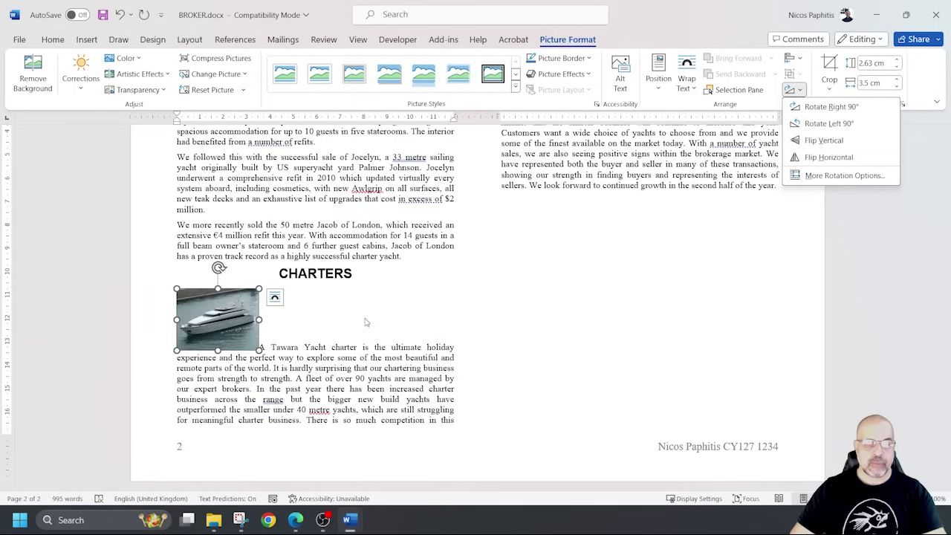
{"action": "key", "text": "Escape"}
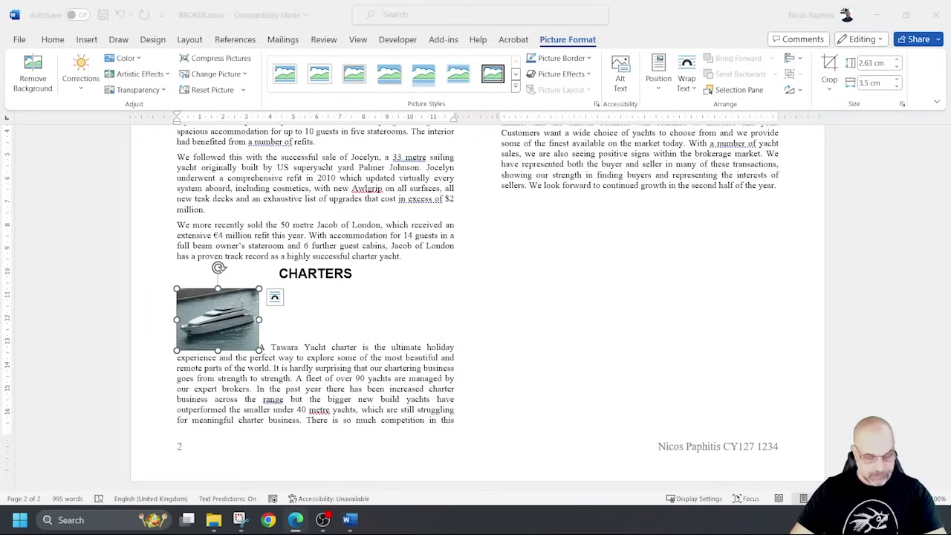
{"action": "key", "text": "alt+Tab"}
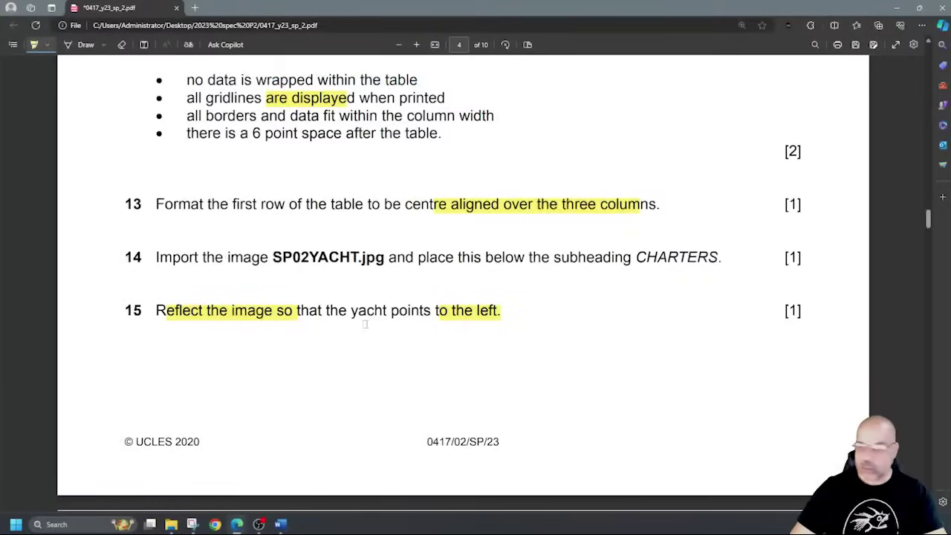
Highlight '6 centimetres' and 'ratio maintained' in question 16 of the exam PDF.
{"action": "scroll", "coordinate": [365, 324], "scroll_direction": "down", "scroll_amount": 5}
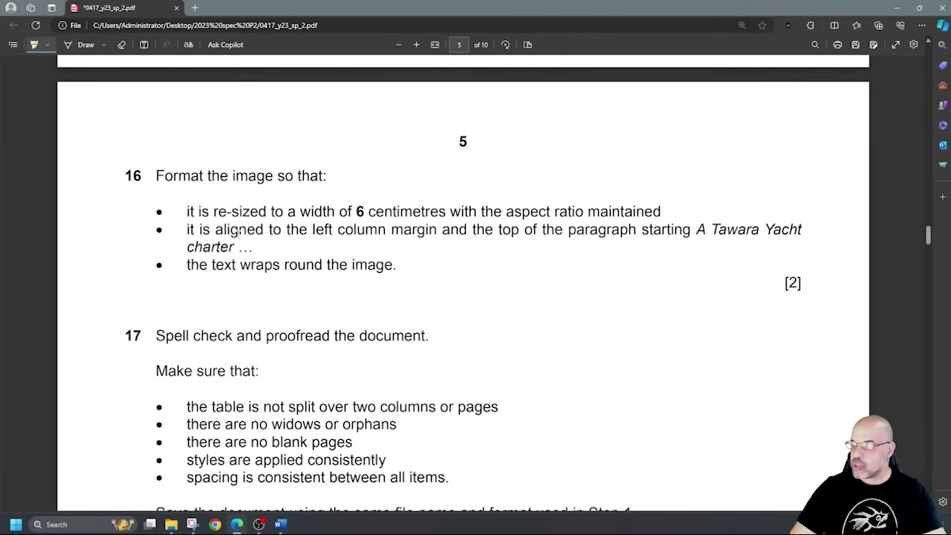
{"action": "left_click_drag", "start_coordinate": [357, 212], "coordinate": [446, 212]}
{"action": "left_click_drag", "start_coordinate": [556, 212], "coordinate": [660, 211]}
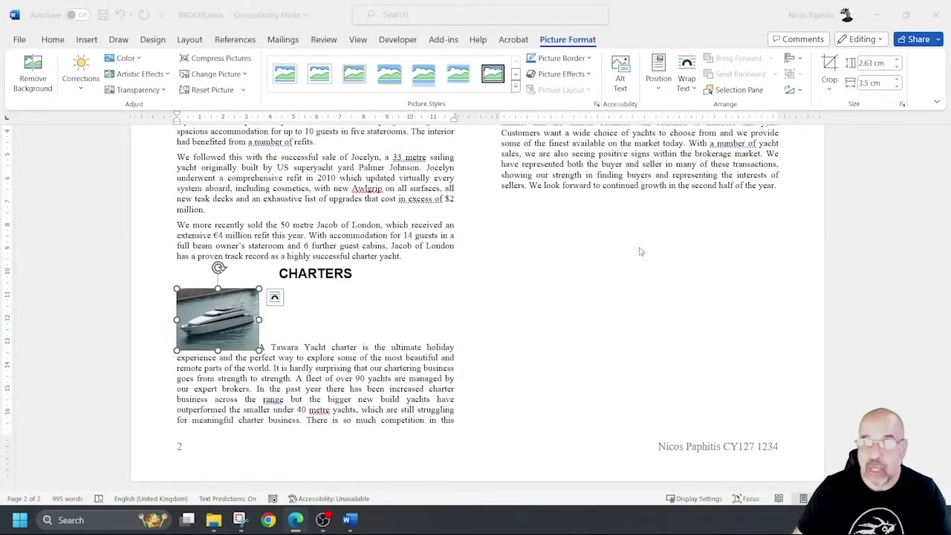
Select the yacht picture and try editing its height, abandoning it at 2.63 cm.
{"action": "left_click", "coordinate": [223, 318]}
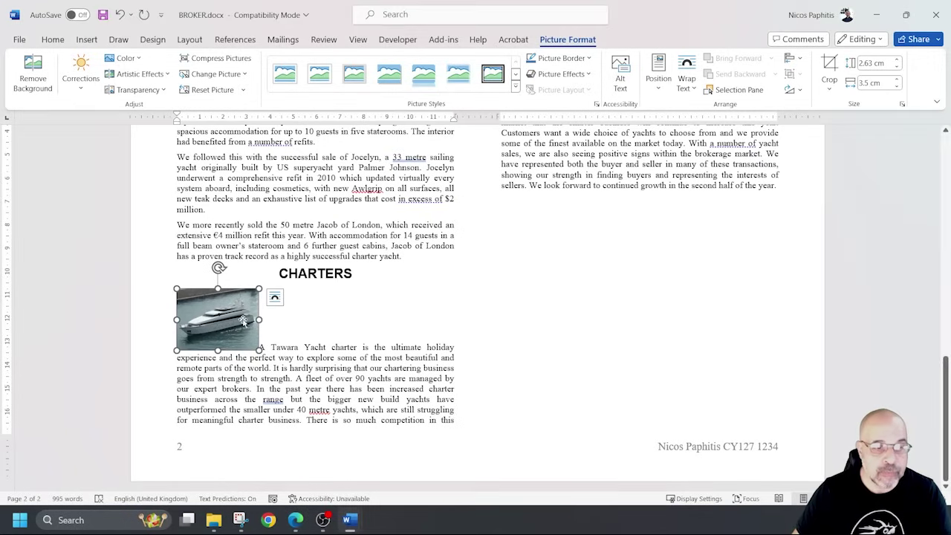
{"action": "left_click", "coordinate": [871, 64]}
{"action": "left_click", "coordinate": [871, 63]}
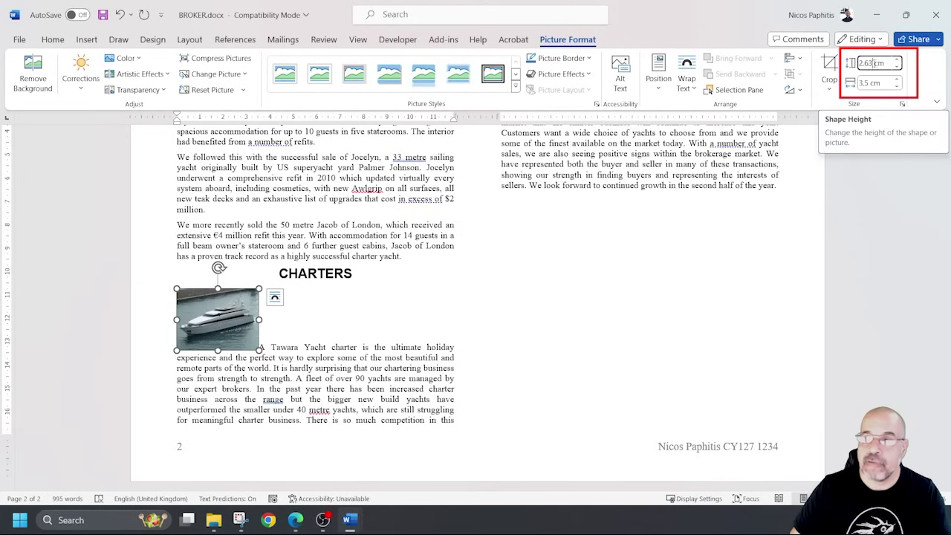
{"action": "left_click_drag", "start_coordinate": [871, 63], "coordinate": [846, 65]}
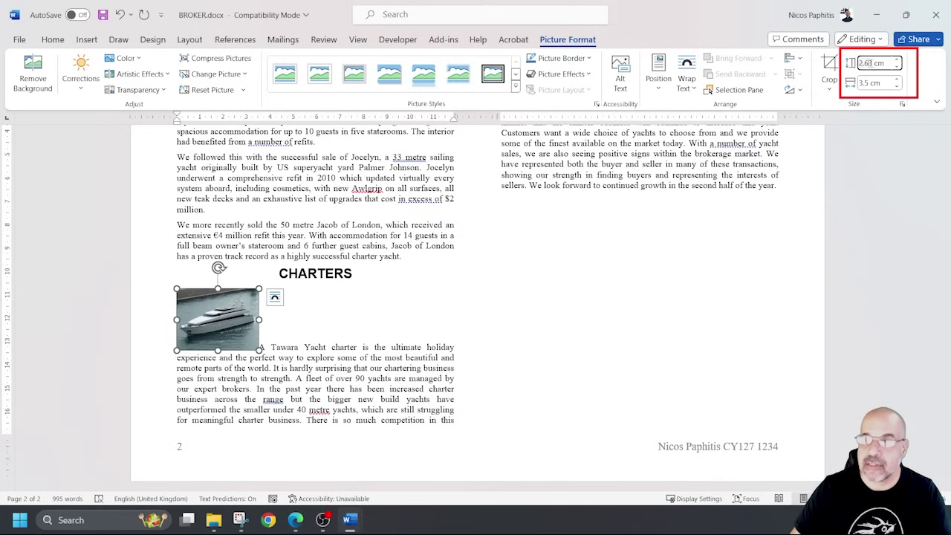
{"action": "key", "text": "BackSpace"}
{"action": "type", "text": "6"}
{"action": "key", "text": "Escape"}
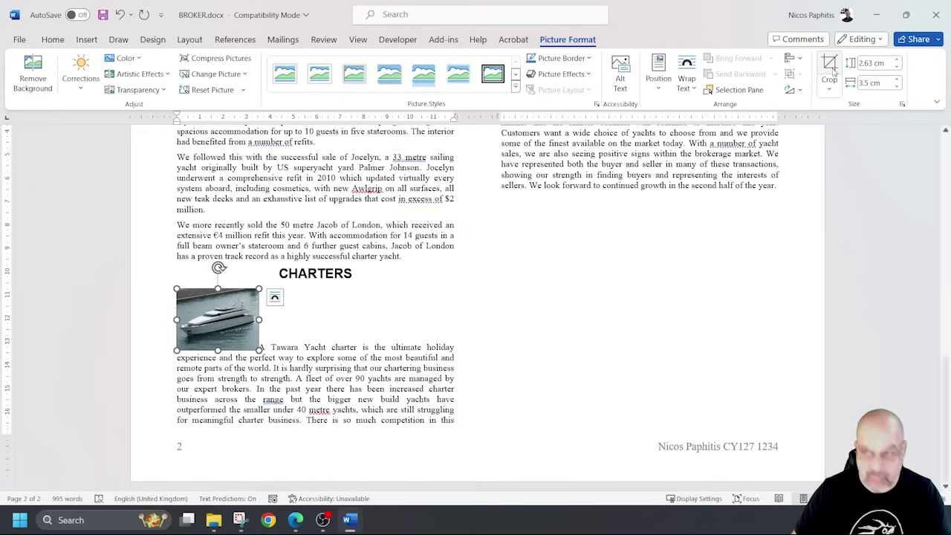
Set the picture's width to 6 cm so its height scales to 4.5 cm.
{"action": "left_click", "coordinate": [869, 83]}
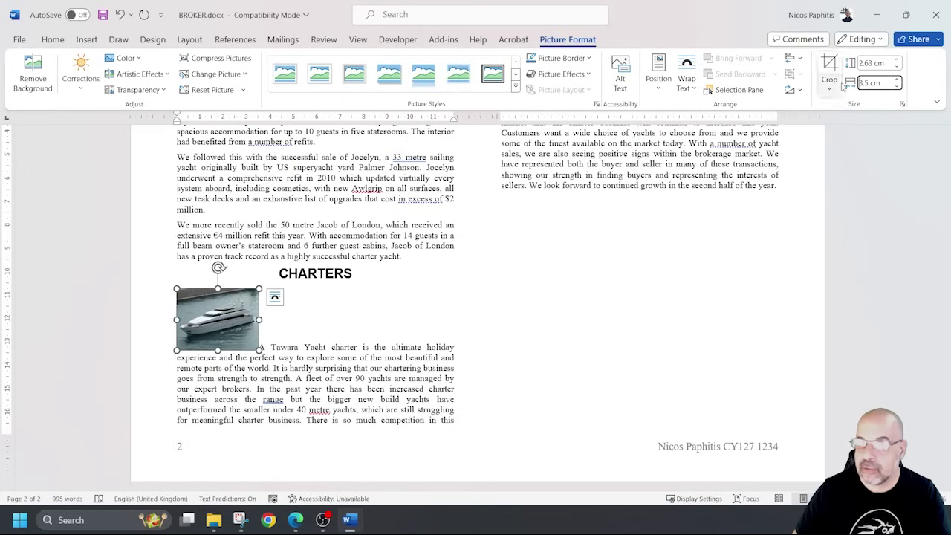
{"action": "type", "text": "5"}
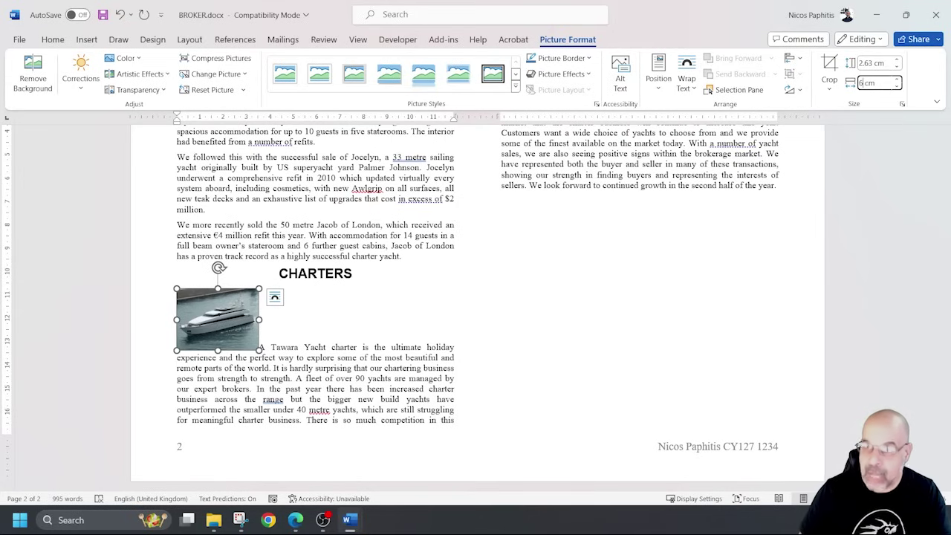
{"action": "key", "text": "Return"}
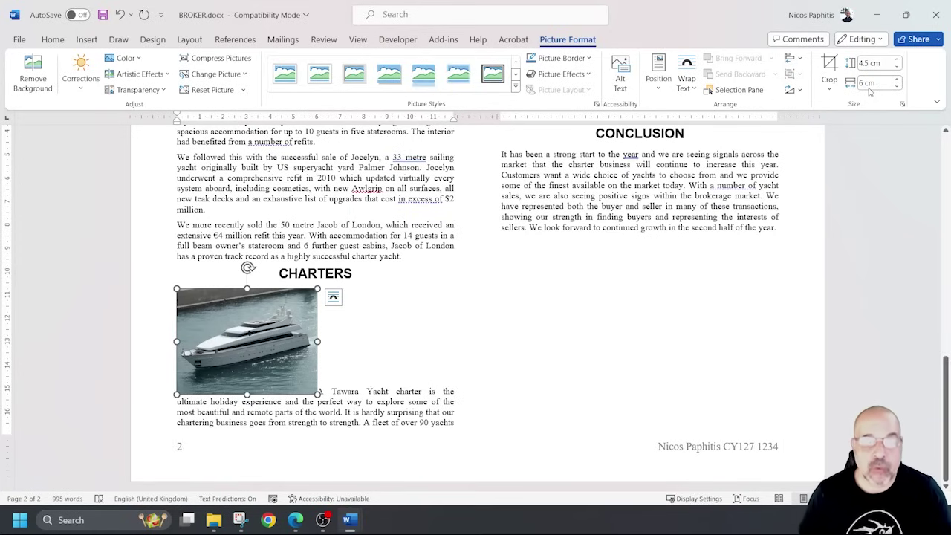
{"action": "left_click", "coordinate": [881, 85]}
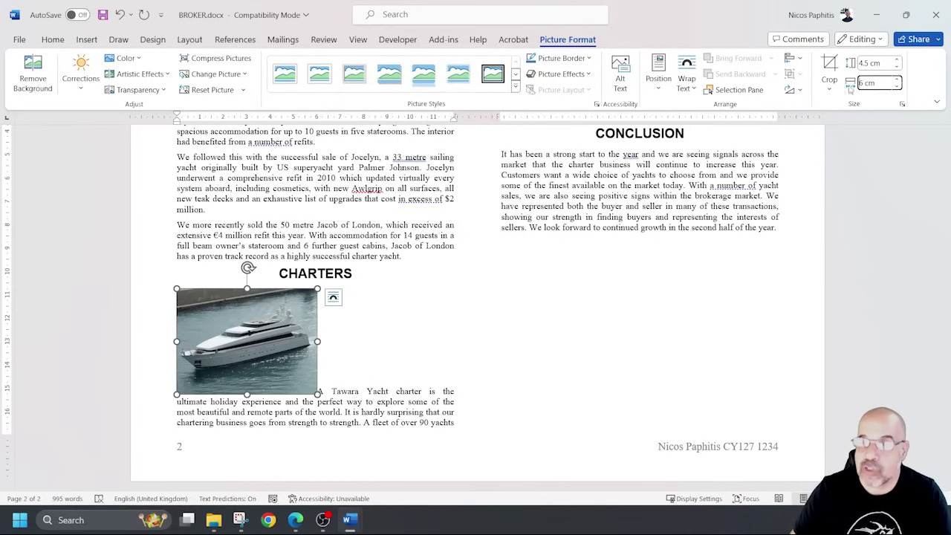
{"action": "type", "text": "6"}
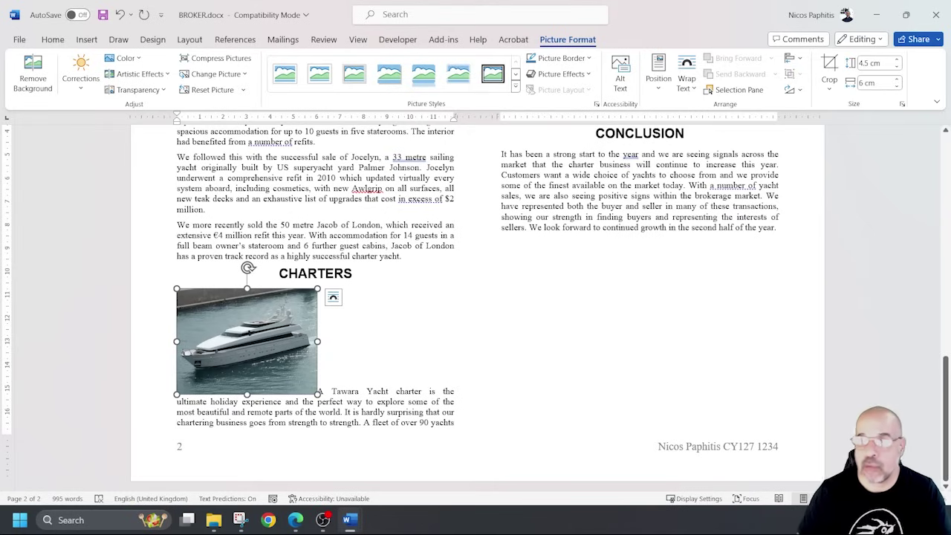
{"action": "left_click", "coordinate": [874, 83]}
{"action": "type", "text": "2"}
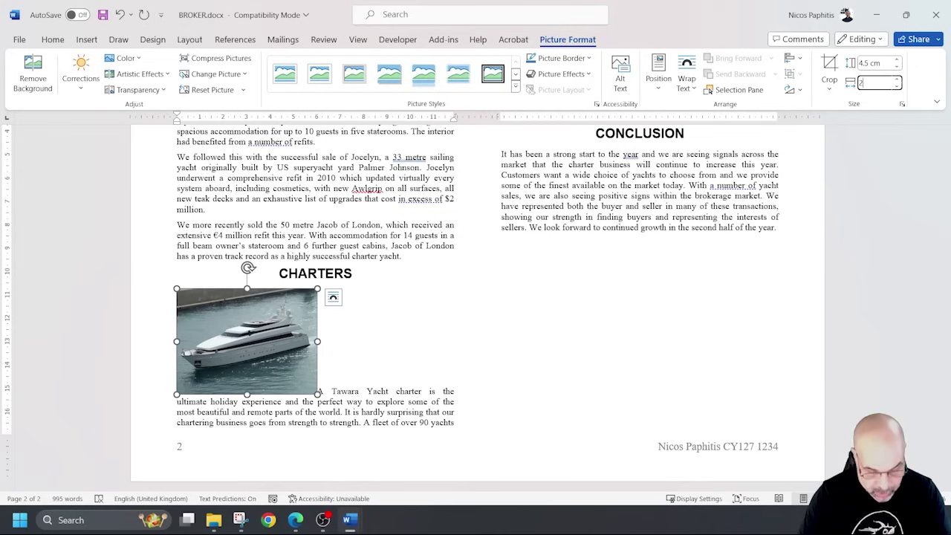
{"action": "key", "text": "Return"}
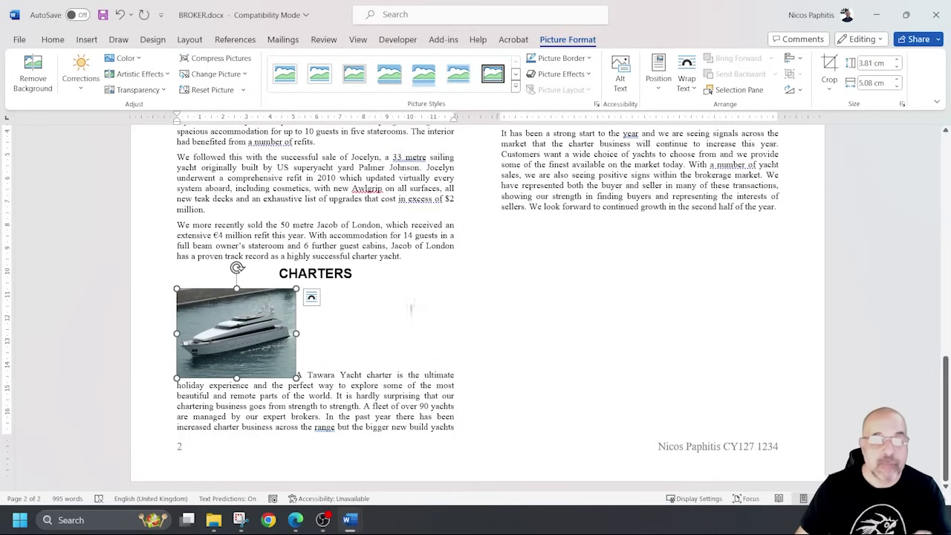
{"action": "left_click", "coordinate": [883, 82]}
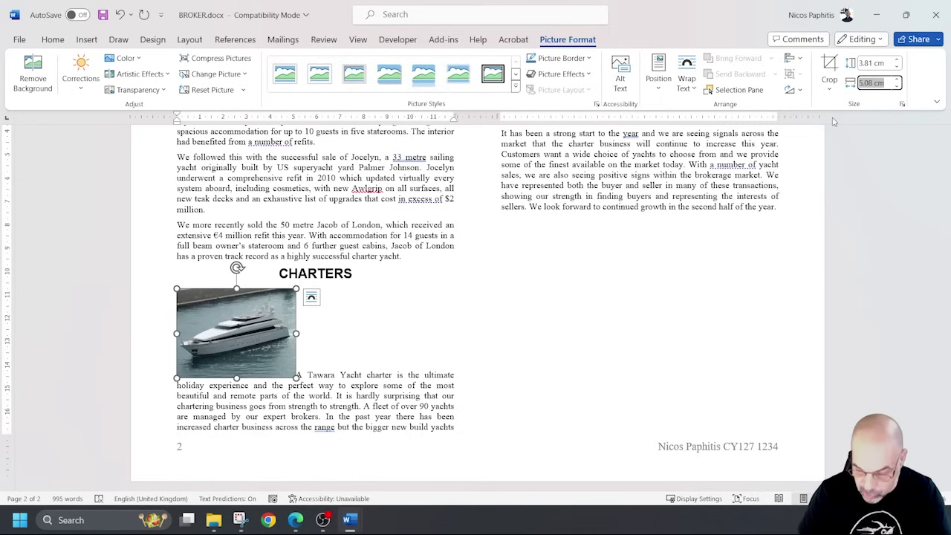
{"action": "type", "text": "6 cm"}
{"action": "key", "text": "Return"}
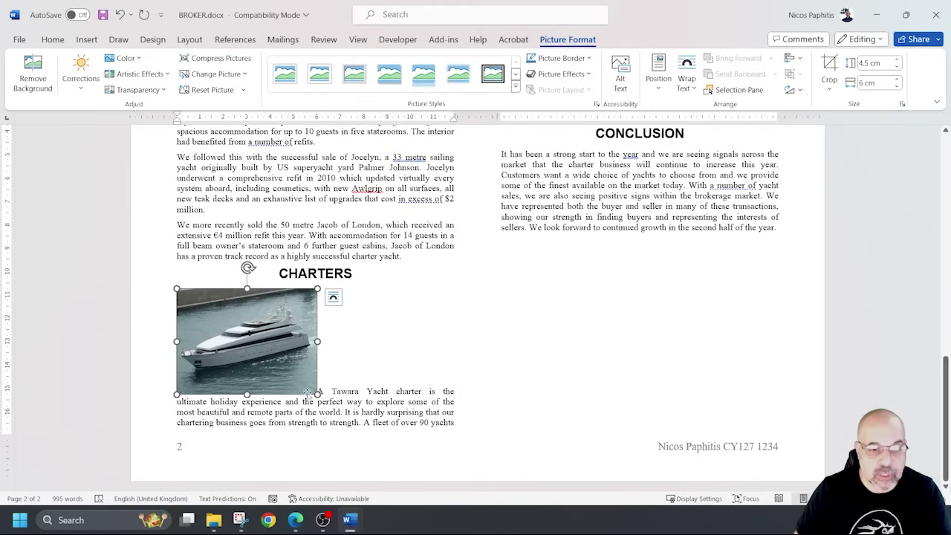
Apply Tight text wrapping to the 6 cm yacht picture beside the Charters text.
{"action": "left_click", "coordinate": [337, 354]}
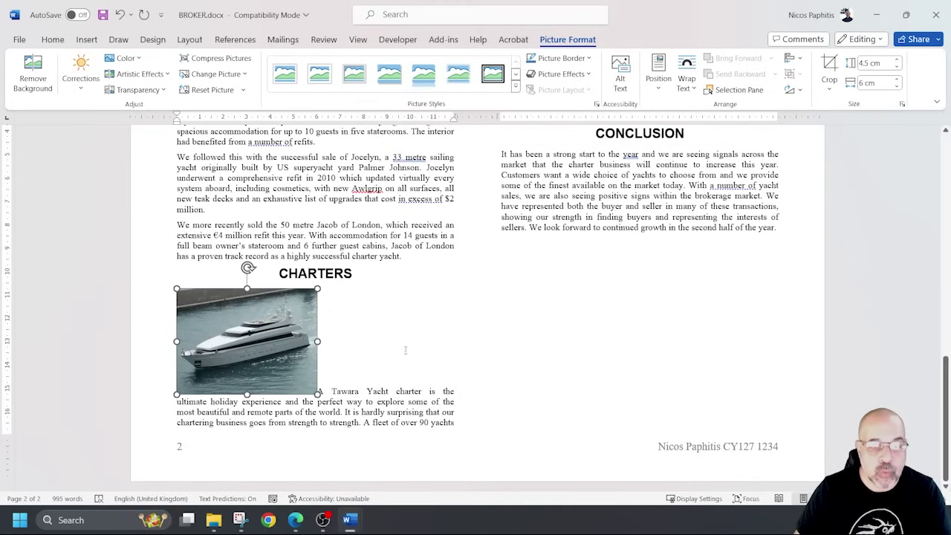
{"action": "left_click", "coordinate": [308, 305]}
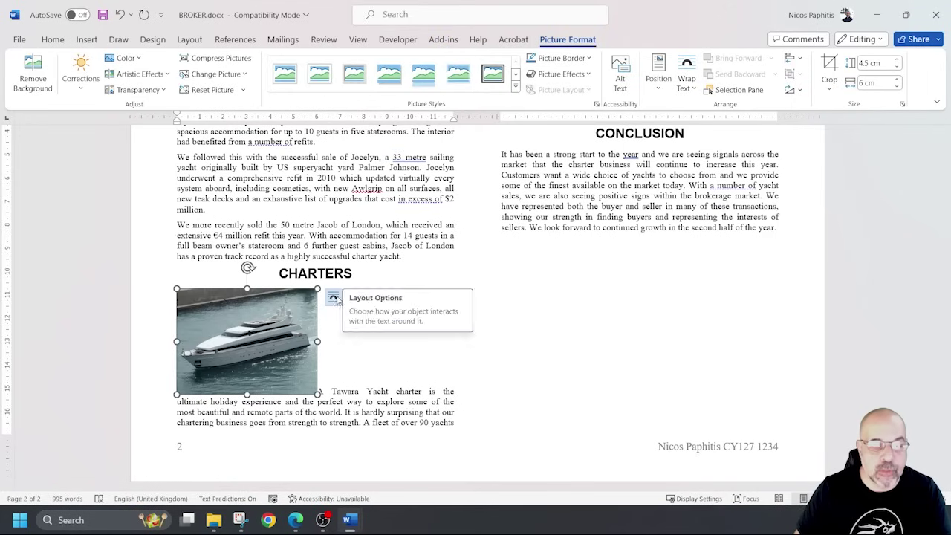
{"action": "left_click", "coordinate": [333, 297]}
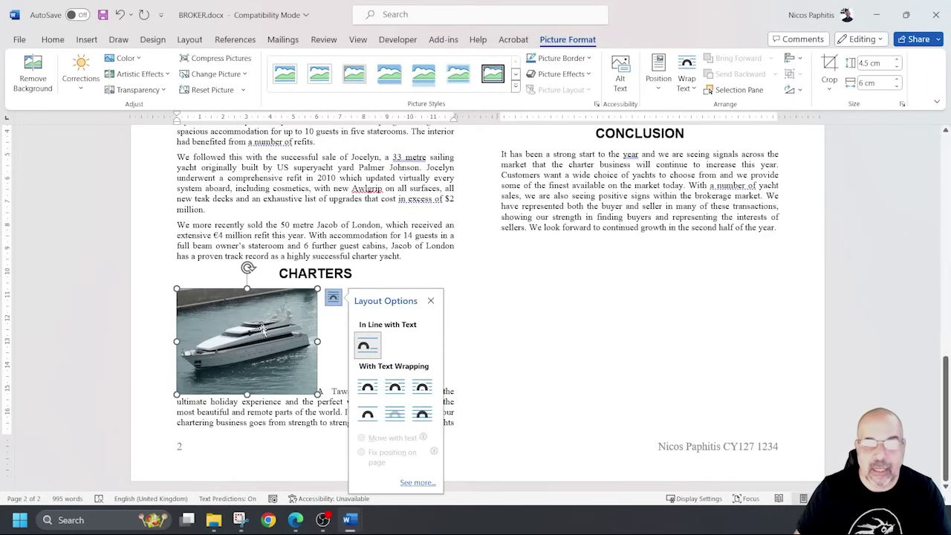
{"action": "left_click", "coordinate": [688, 83]}
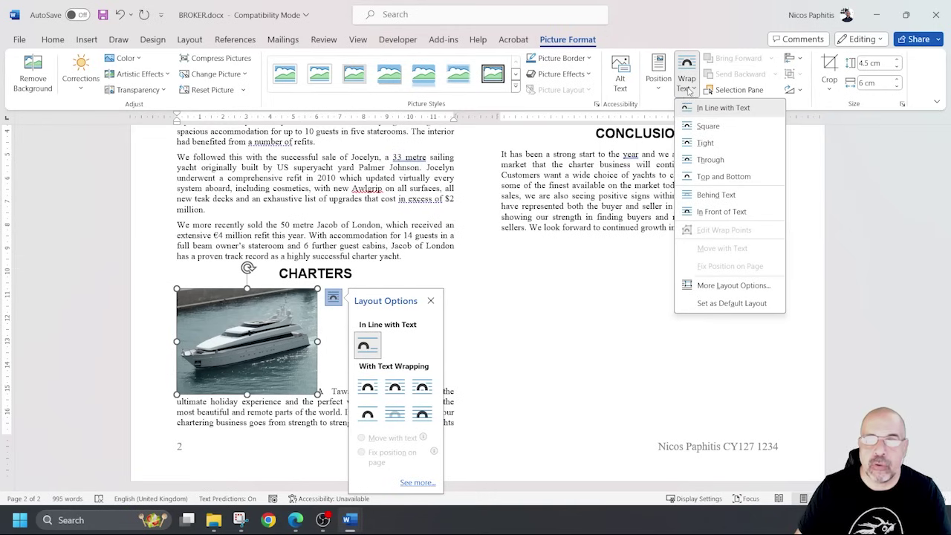
{"action": "left_click", "coordinate": [706, 143]}
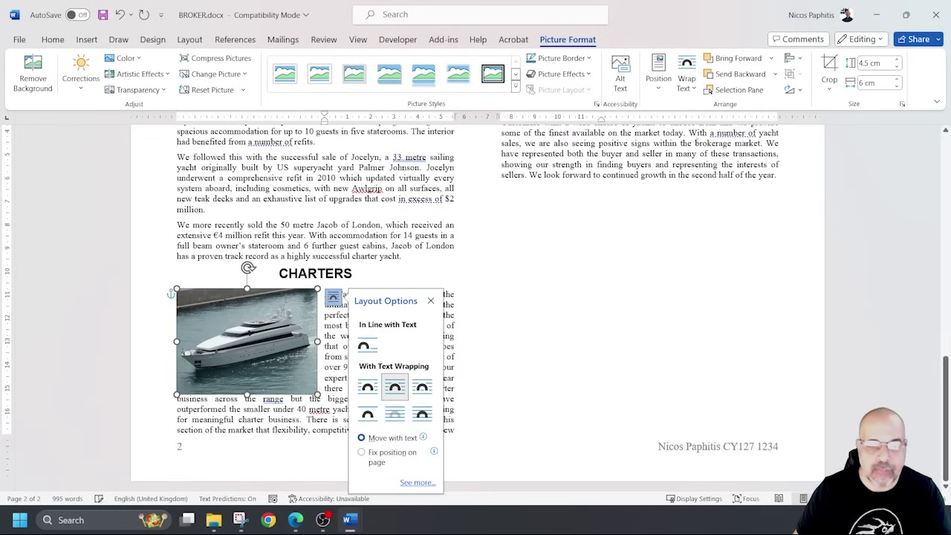
{"action": "left_click", "coordinate": [437, 303]}
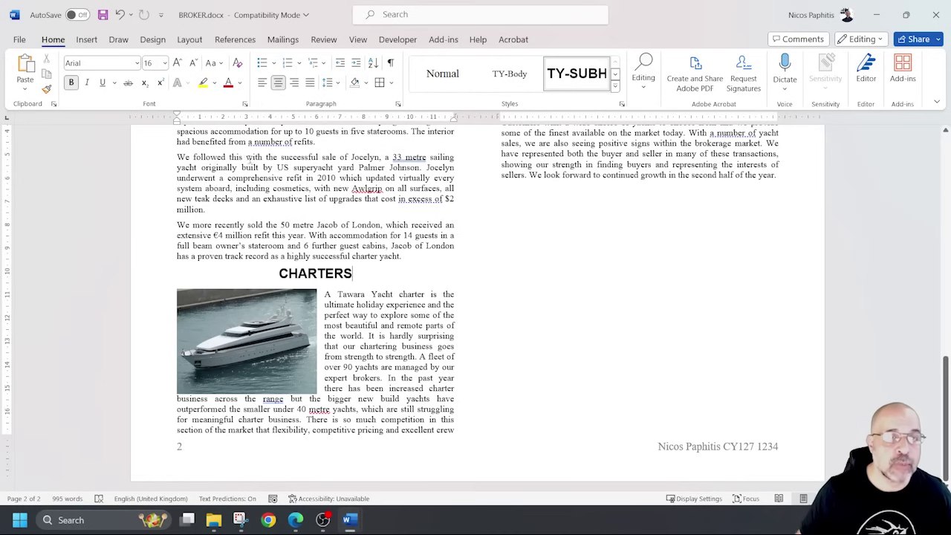
{"action": "left_click", "coordinate": [86, 44]}
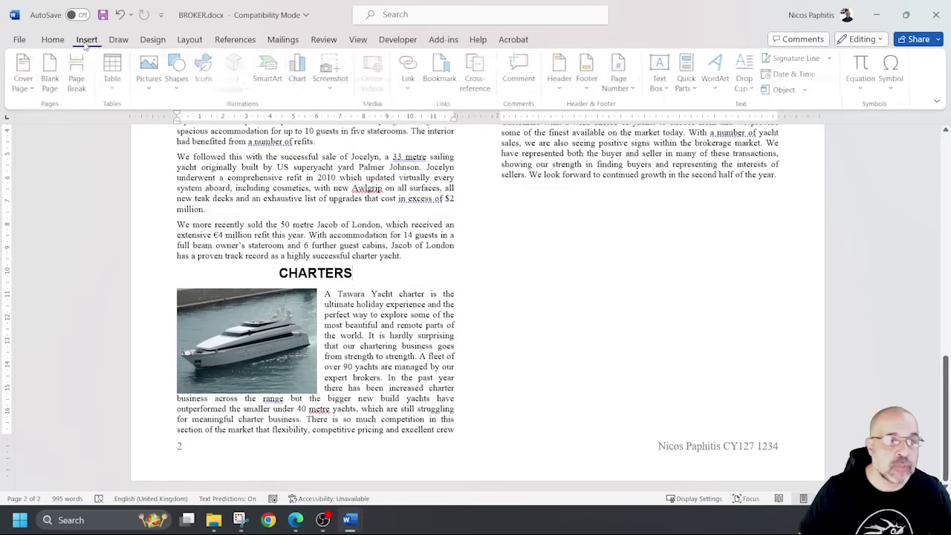
Draw a tall guide rectangle over the left column text, then delete it.
{"action": "left_click", "coordinate": [177, 74]}
{"action": "left_click", "coordinate": [220, 124]}
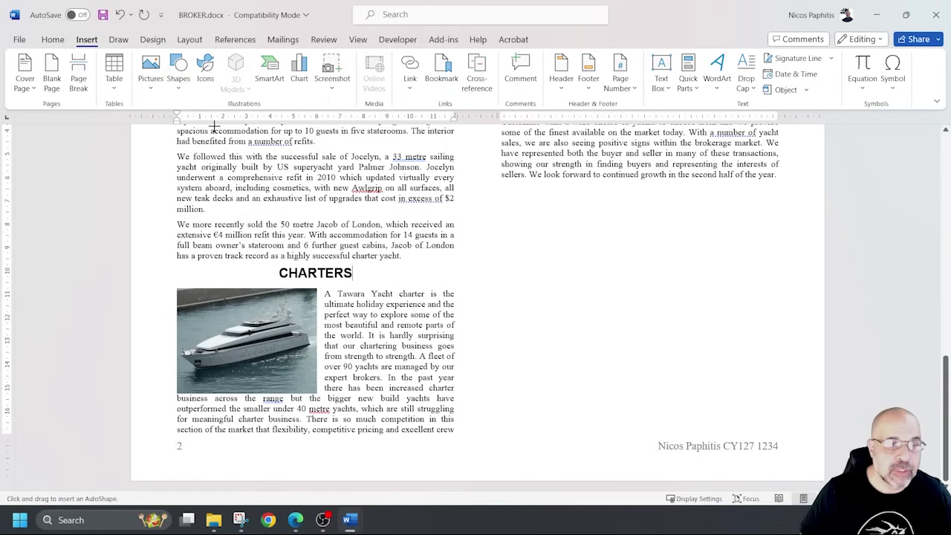
{"action": "left_click", "coordinate": [177, 75]}
{"action": "left_click", "coordinate": [208, 124]}
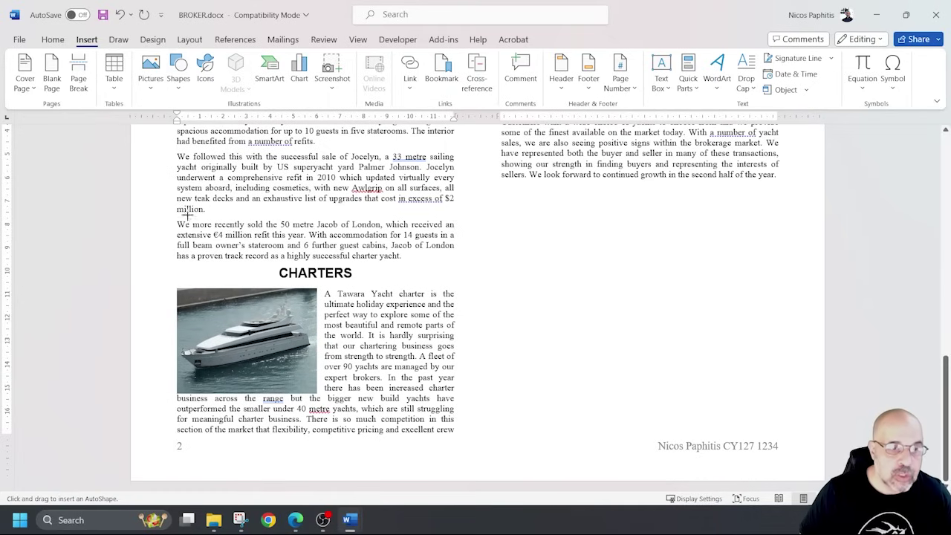
{"action": "left_click_drag", "start_coordinate": [178, 205], "coordinate": [256, 450]}
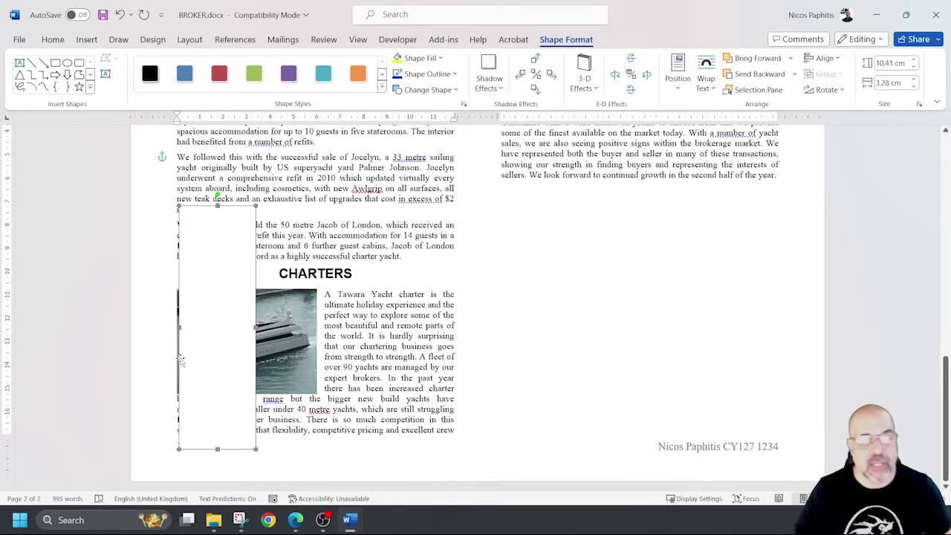
{"action": "key", "text": "Delete"}
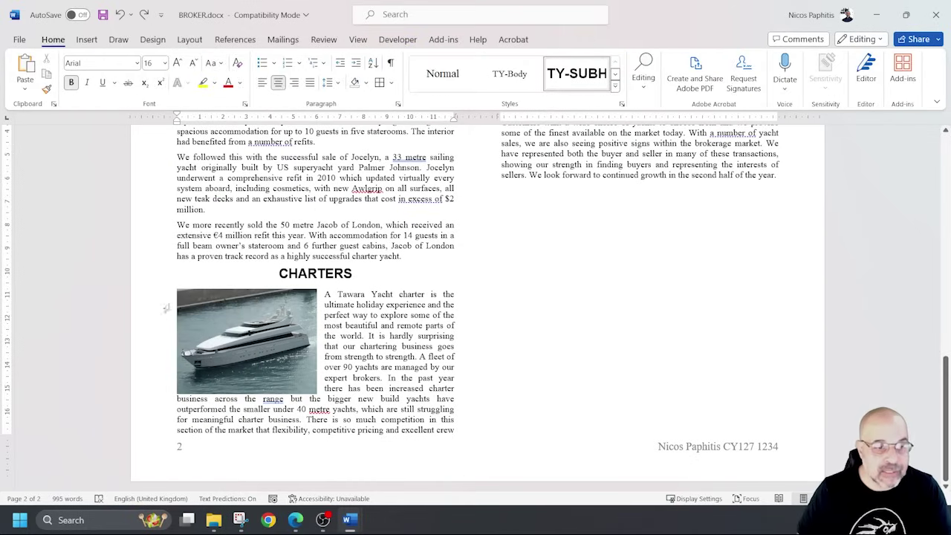
Draw a wide guide rectangle across the yacht picture, then delete it.
{"action": "left_click", "coordinate": [87, 39]}
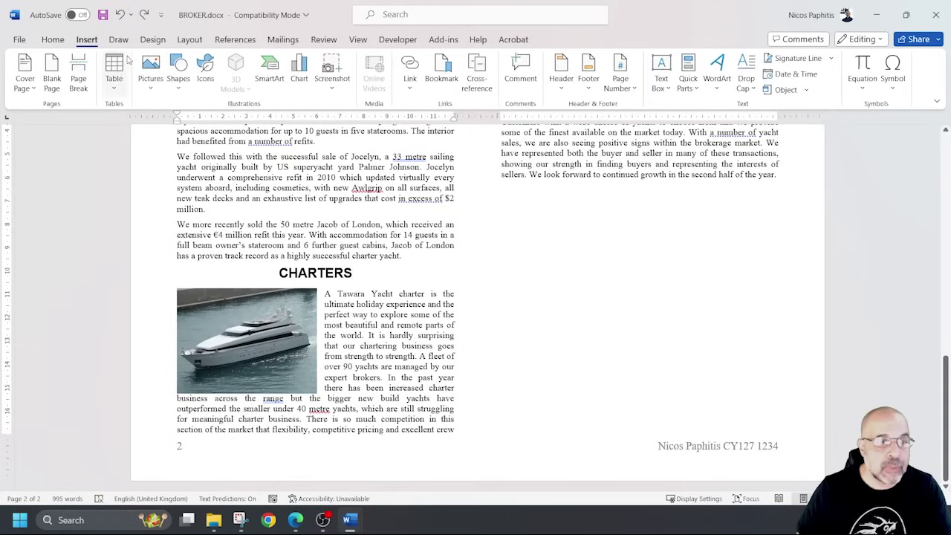
{"action": "left_click", "coordinate": [150, 89]}
{"action": "left_click", "coordinate": [179, 82]}
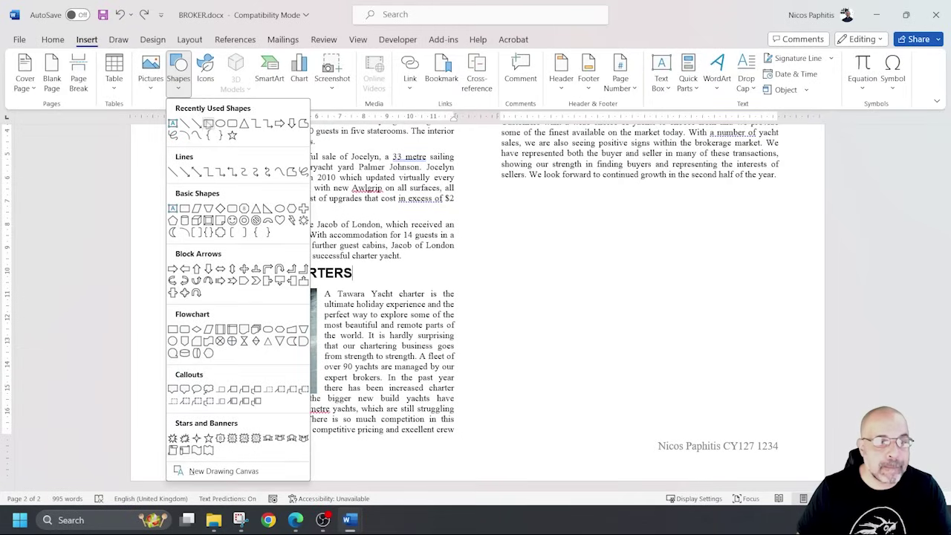
{"action": "left_click", "coordinate": [209, 125]}
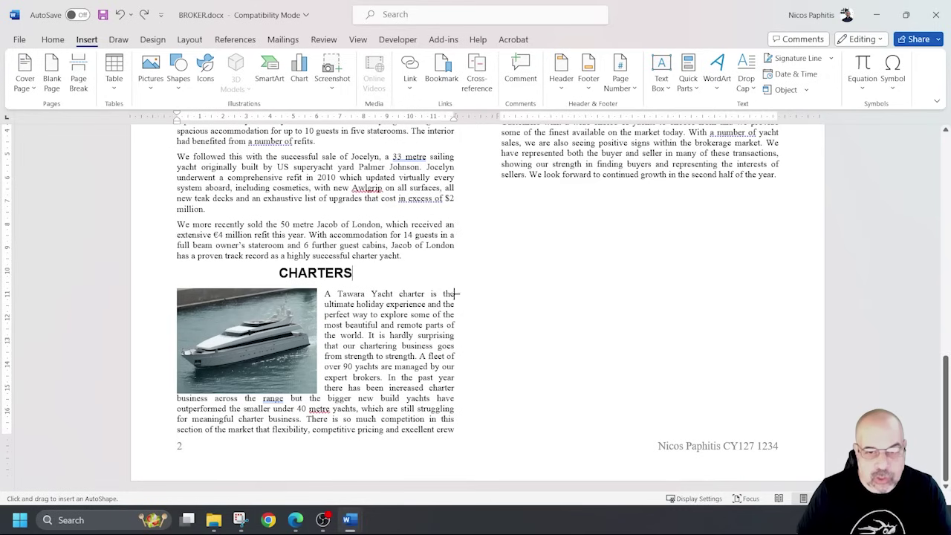
{"action": "left_click_drag", "start_coordinate": [455, 292], "coordinate": [156, 383]}
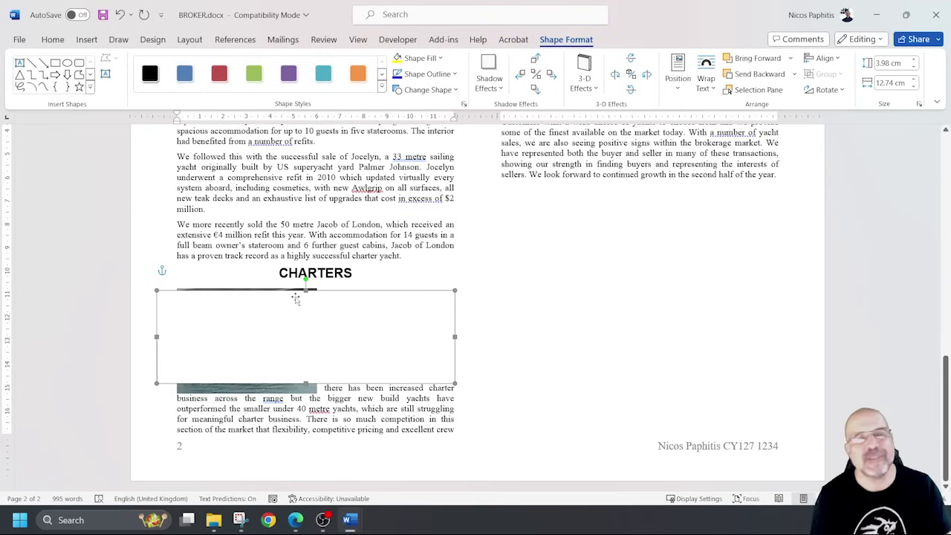
{"action": "key", "text": "Delete"}
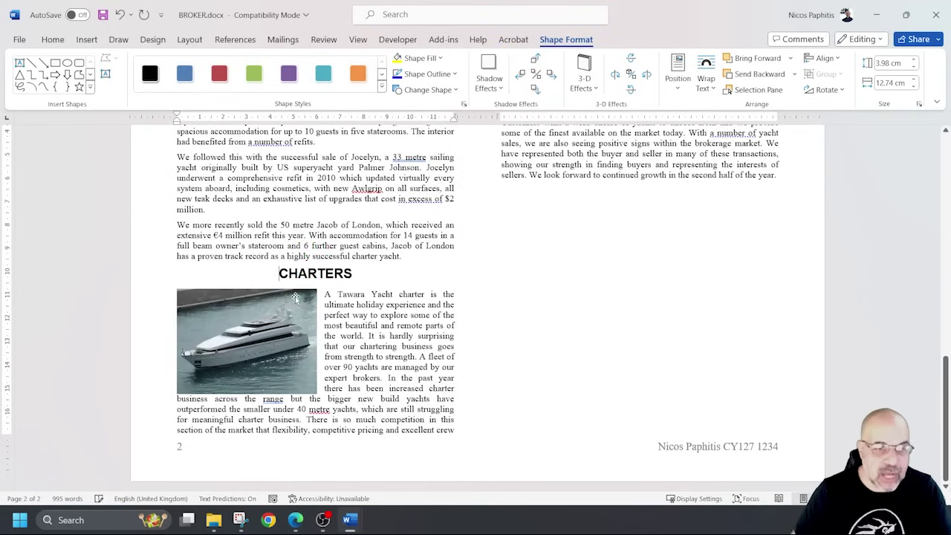
Nudge the yacht picture so its top aligns with the 'A Tawara Yacht charter' paragraph.
{"action": "left_click", "coordinate": [297, 314]}
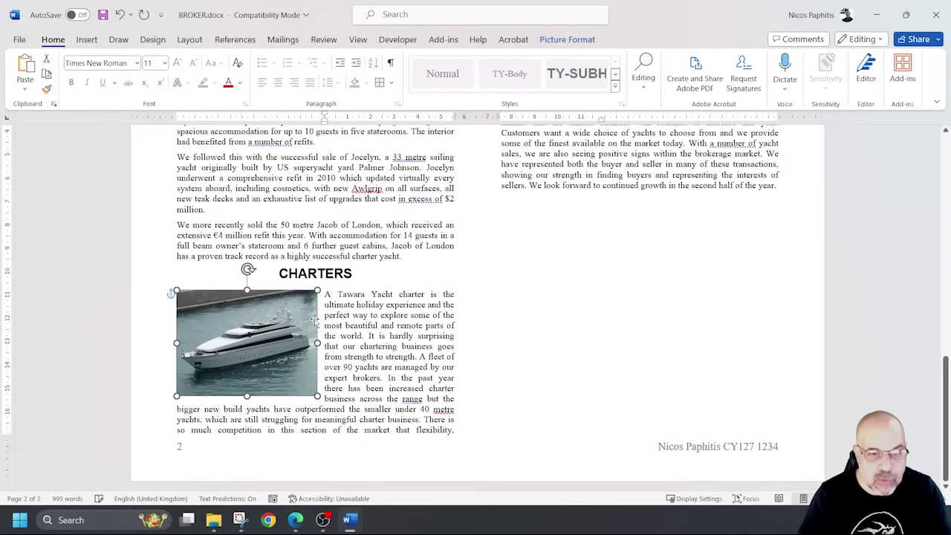
{"action": "left_click_drag", "start_coordinate": [314, 320], "coordinate": [314, 317]}
{"action": "scroll", "coordinate": [446, 327], "scroll_direction": "up", "scroll_amount": 4}
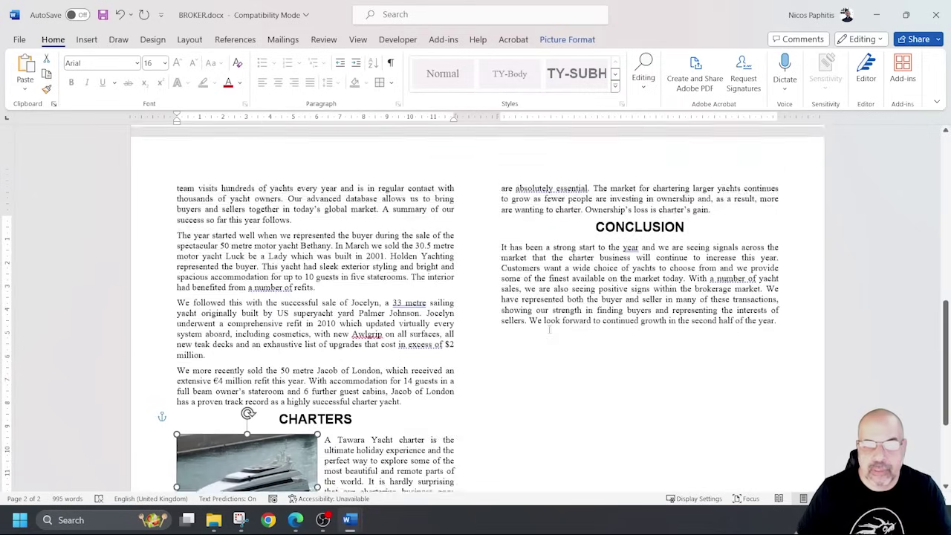
{"action": "scroll", "coordinate": [548, 328], "scroll_direction": "down", "scroll_amount": 2}
{"action": "scroll", "coordinate": [548, 327], "scroll_direction": "up", "scroll_amount": 4}
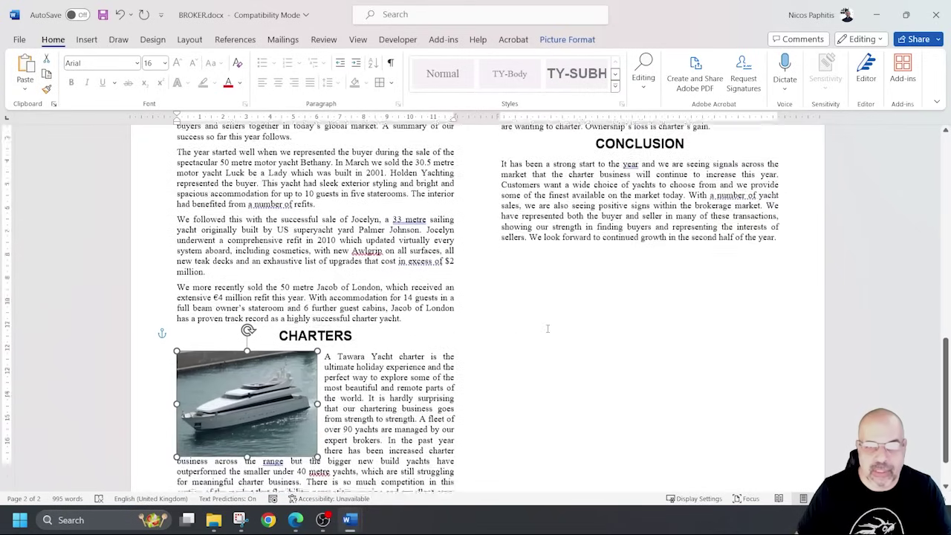
{"action": "scroll", "coordinate": [548, 287], "scroll_direction": "down", "scroll_amount": 6}
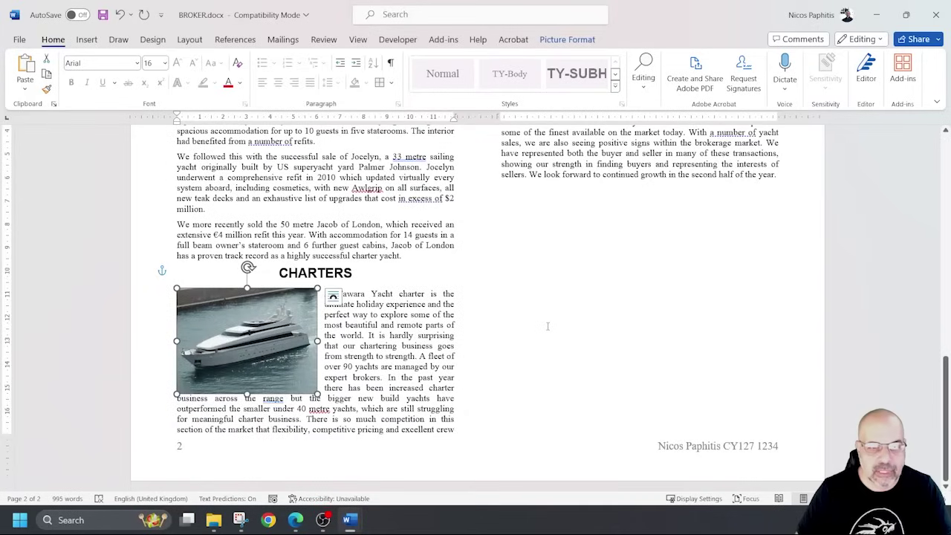
{"action": "scroll", "coordinate": [539, 327], "scroll_direction": "up", "scroll_amount": 4}
{"action": "key", "text": "Down"}
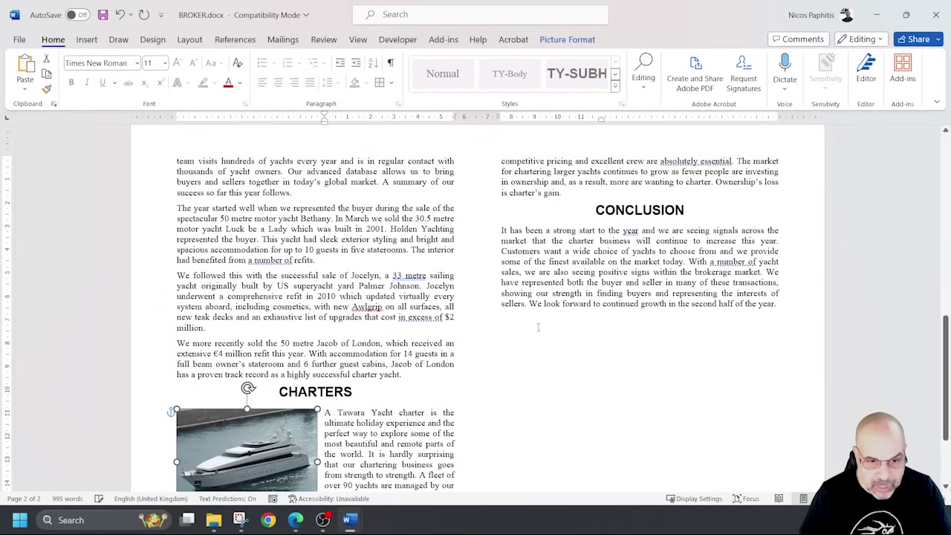
{"action": "key", "text": "Down"}
{"action": "key", "text": "Up"}
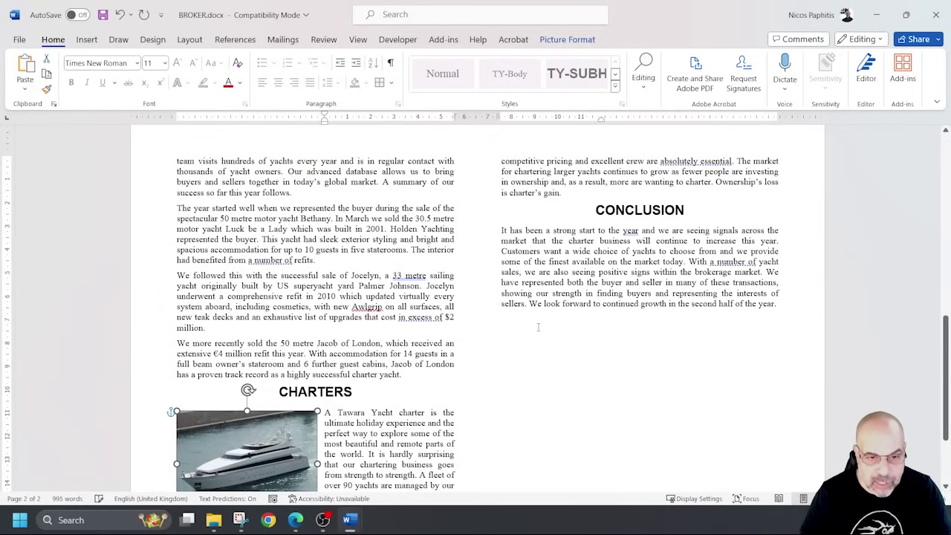
{"action": "left_click", "coordinate": [538, 327]}
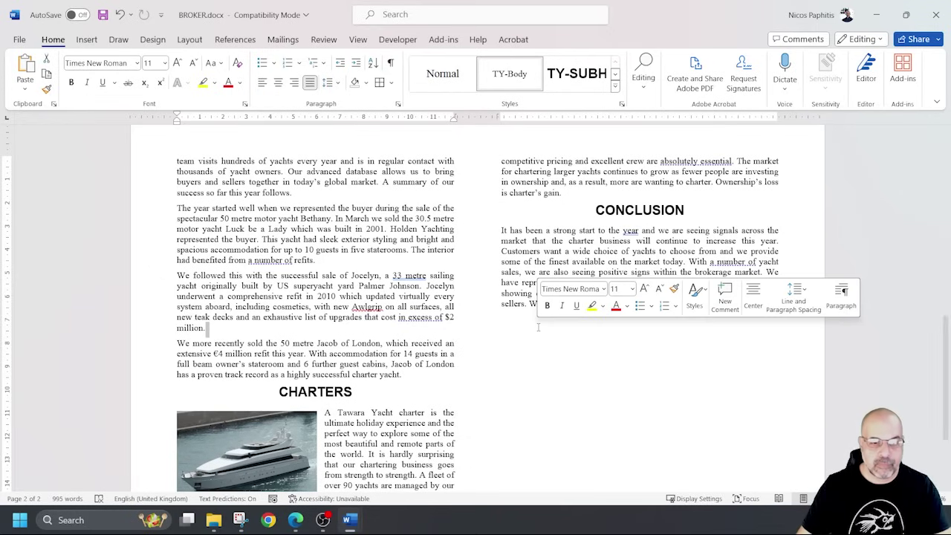
Recheck the picture's alignment, then deselect it and review the page.
{"action": "left_click", "coordinate": [227, 441]}
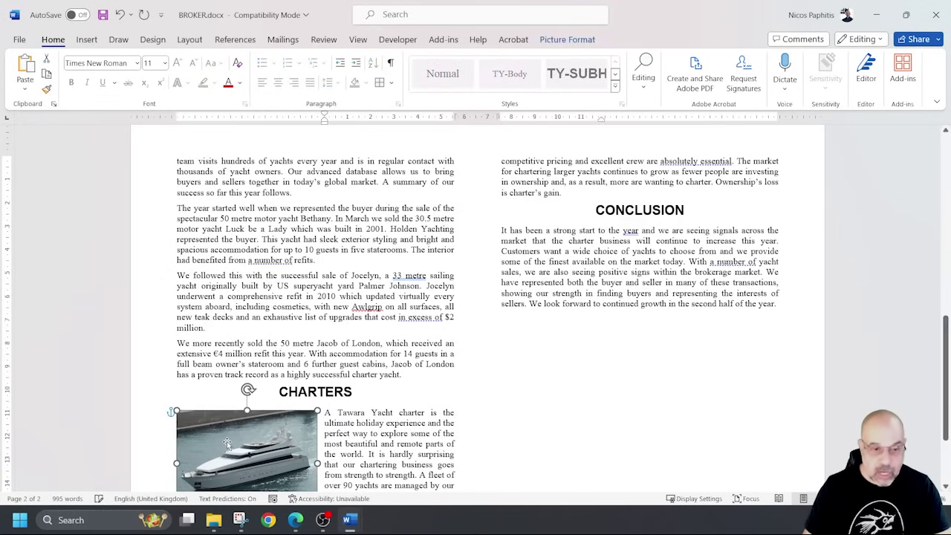
{"action": "left_click", "coordinate": [500, 367]}
{"action": "scroll", "coordinate": [468, 358], "scroll_direction": "down", "scroll_amount": 1}
{"action": "scroll", "coordinate": [468, 357], "scroll_direction": "down", "scroll_amount": 3}
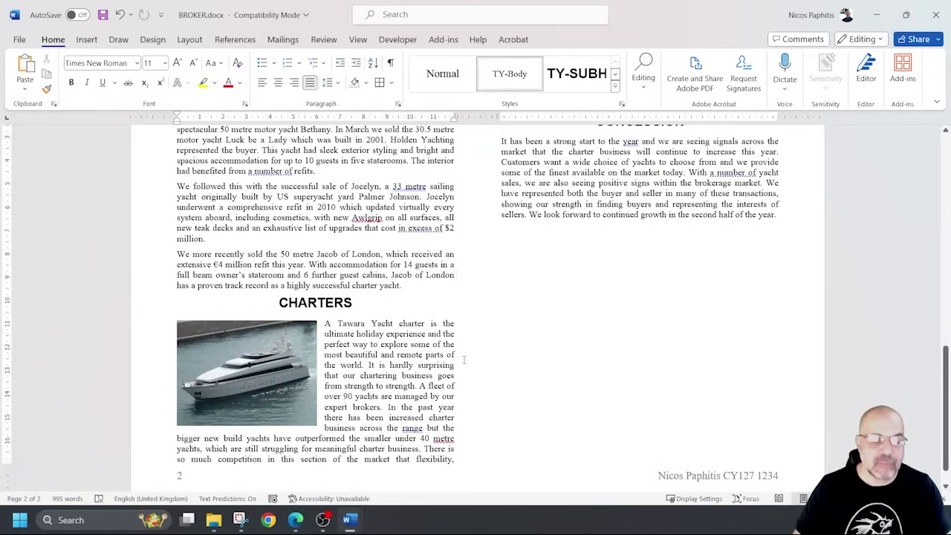
{"action": "scroll", "coordinate": [430, 356], "scroll_direction": "down", "scroll_amount": 1}
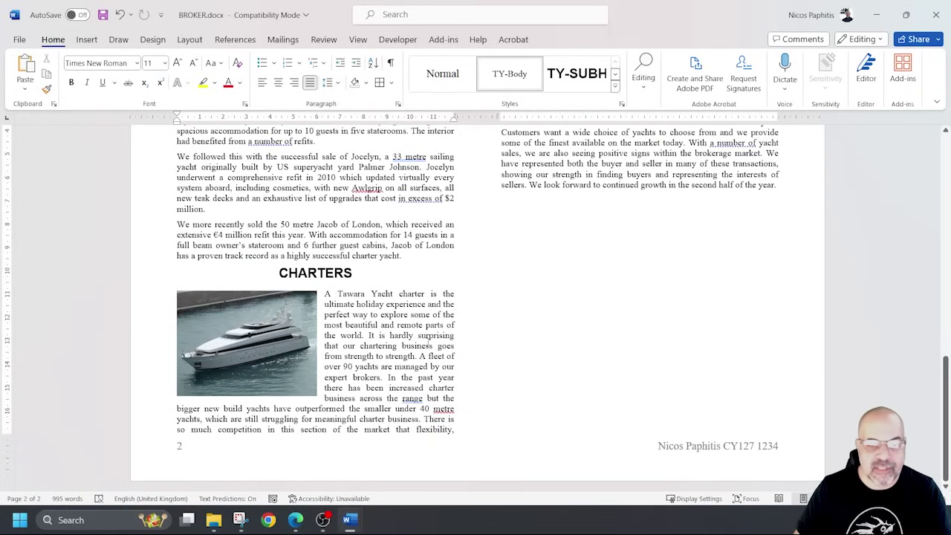
{"action": "scroll", "coordinate": [431, 340], "scroll_direction": "up", "scroll_amount": 8}
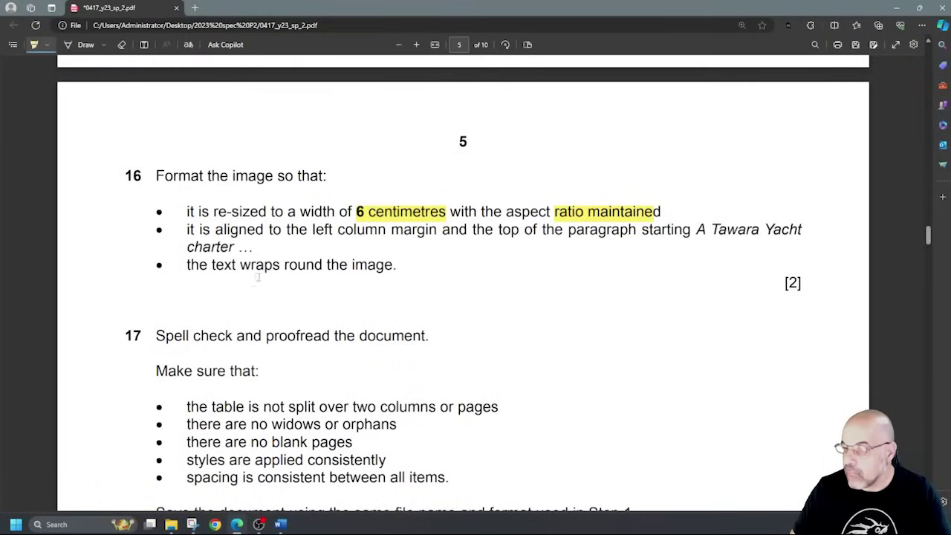
Highlight question 17's five checklist bullets: table splitting, widows/orphans, blank pages, styles, spacing.
{"action": "scroll", "coordinate": [256, 277], "scroll_direction": "down", "scroll_amount": 2}
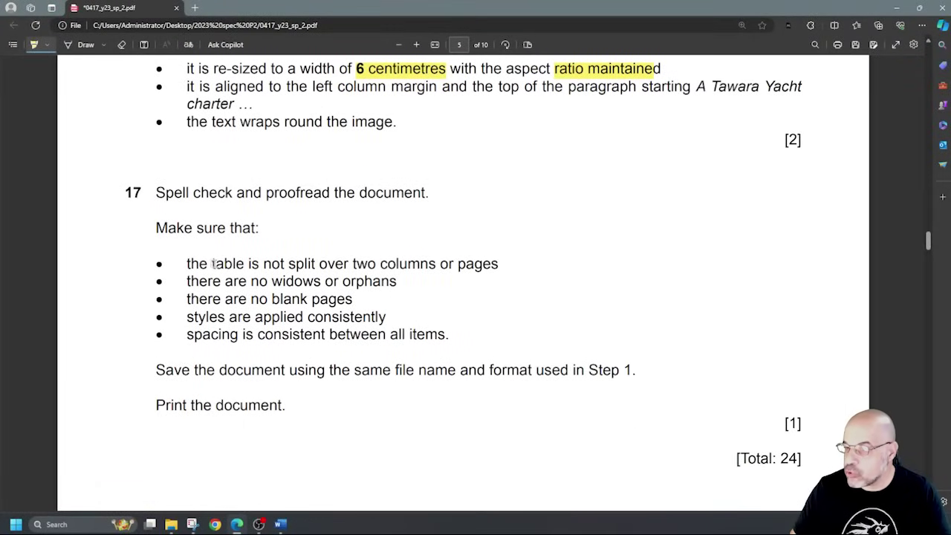
{"action": "left_click_drag", "start_coordinate": [402, 265], "coordinate": [453, 265]}
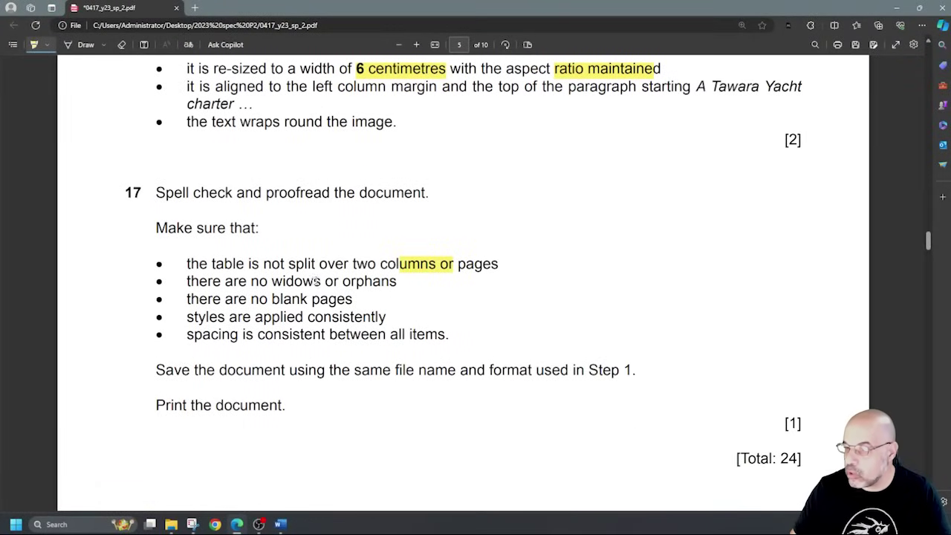
{"action": "left_click_drag", "start_coordinate": [302, 282], "coordinate": [374, 282]}
{"action": "left_click_drag", "start_coordinate": [233, 298], "coordinate": [347, 299]}
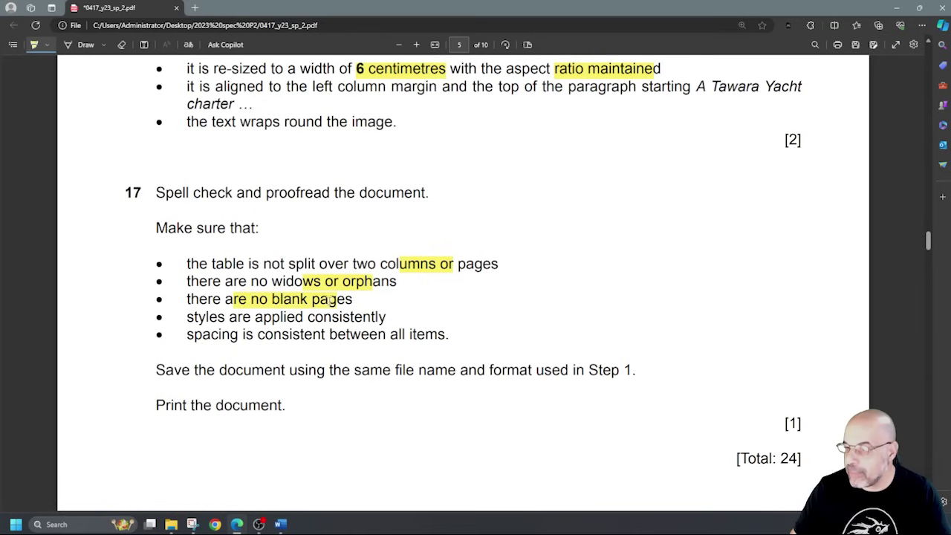
{"action": "left_click_drag", "start_coordinate": [208, 317], "coordinate": [377, 316]}
{"action": "left_click_drag", "start_coordinate": [216, 336], "coordinate": [418, 336]}
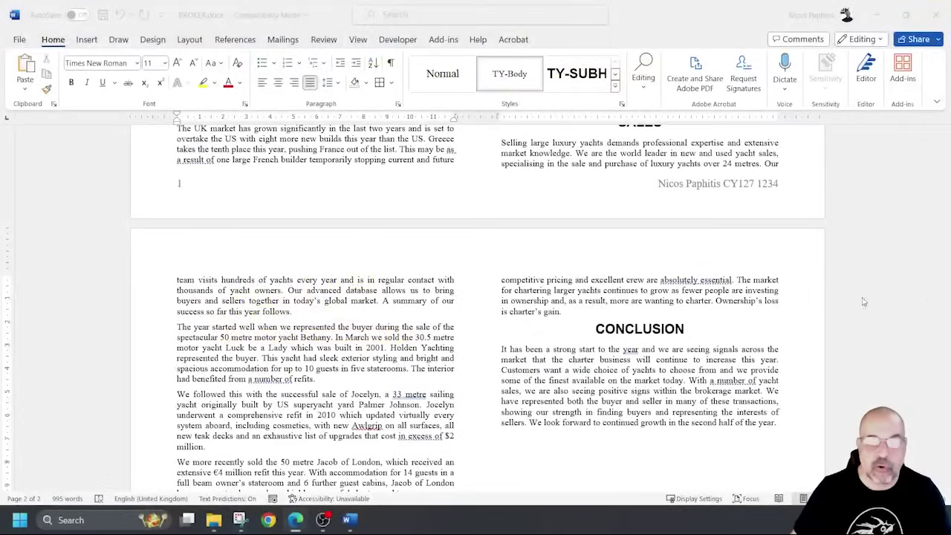
{"action": "scroll", "coordinate": [735, 271], "scroll_direction": "up", "scroll_amount": 15}
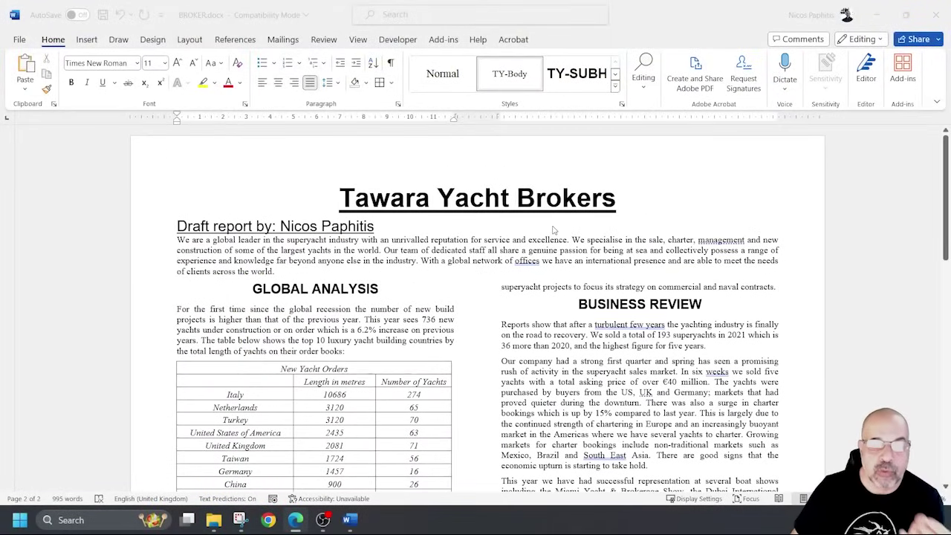
{"action": "left_click", "coordinate": [427, 270]}
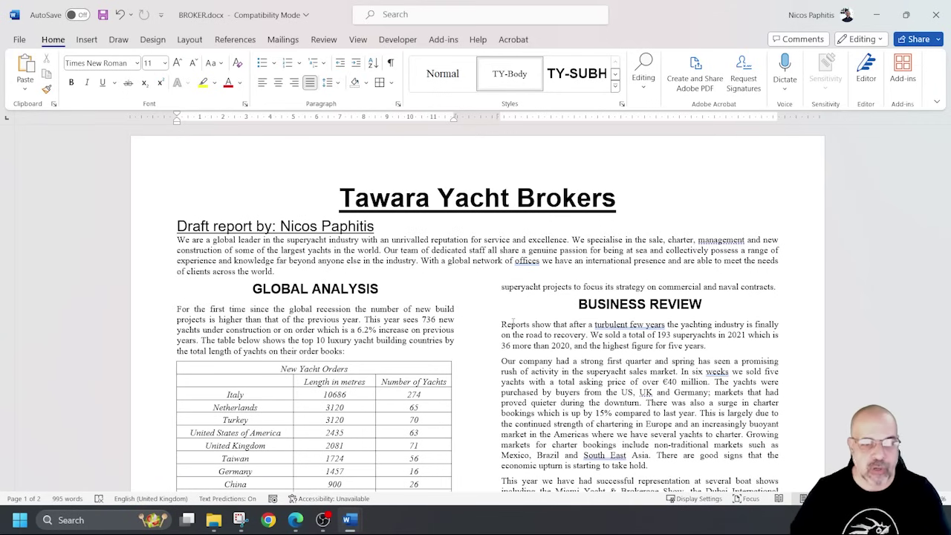
{"action": "scroll", "coordinate": [513, 322], "scroll_direction": "down", "scroll_amount": 3}
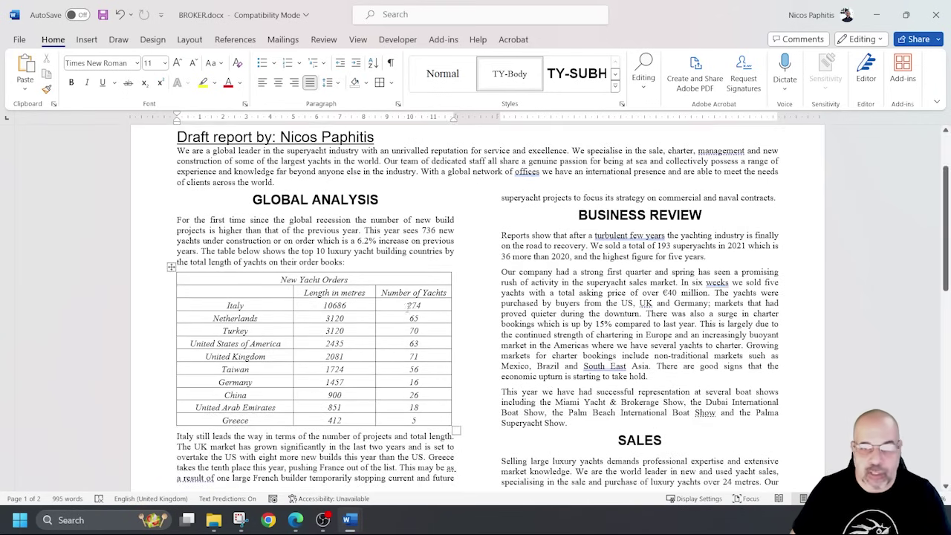
{"action": "scroll", "coordinate": [529, 313], "scroll_direction": "down", "scroll_amount": 5}
{"action": "scroll", "coordinate": [546, 304], "scroll_direction": "down", "scroll_amount": 5}
{"action": "scroll", "coordinate": [546, 305], "scroll_direction": "down", "scroll_amount": 5}
{"action": "scroll", "coordinate": [537, 304], "scroll_direction": "up", "scroll_amount": 20}
{"action": "scroll", "coordinate": [537, 304], "scroll_direction": "down", "scroll_amount": 3}
{"action": "scroll", "coordinate": [526, 301], "scroll_direction": "down", "scroll_amount": 1}
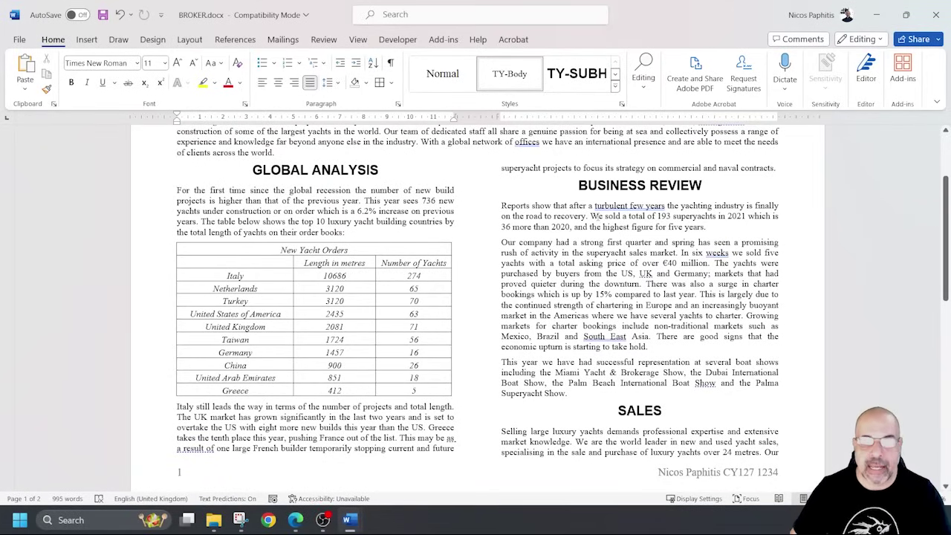
{"action": "left_click_drag", "start_coordinate": [499, 168], "coordinate": [775, 169]}
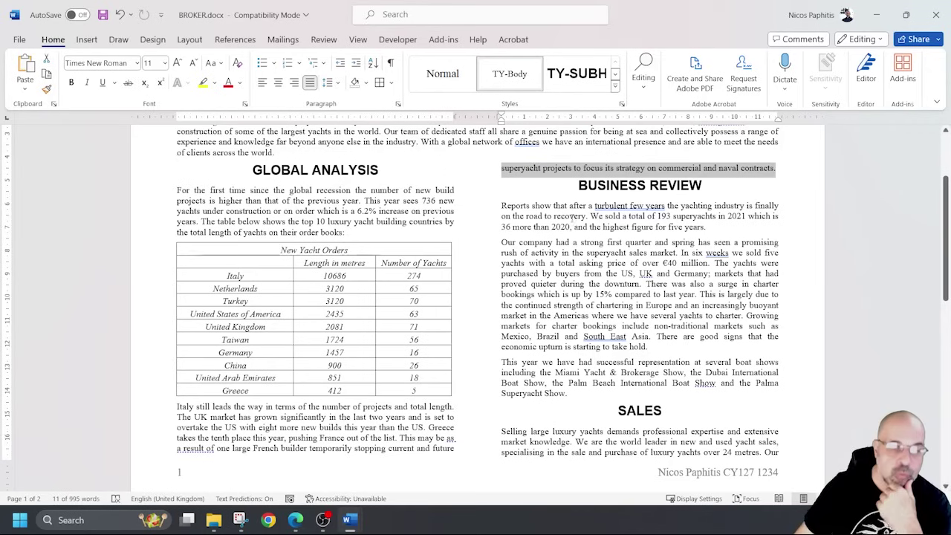
{"action": "left_click_drag", "start_coordinate": [181, 407], "coordinate": [449, 447]}
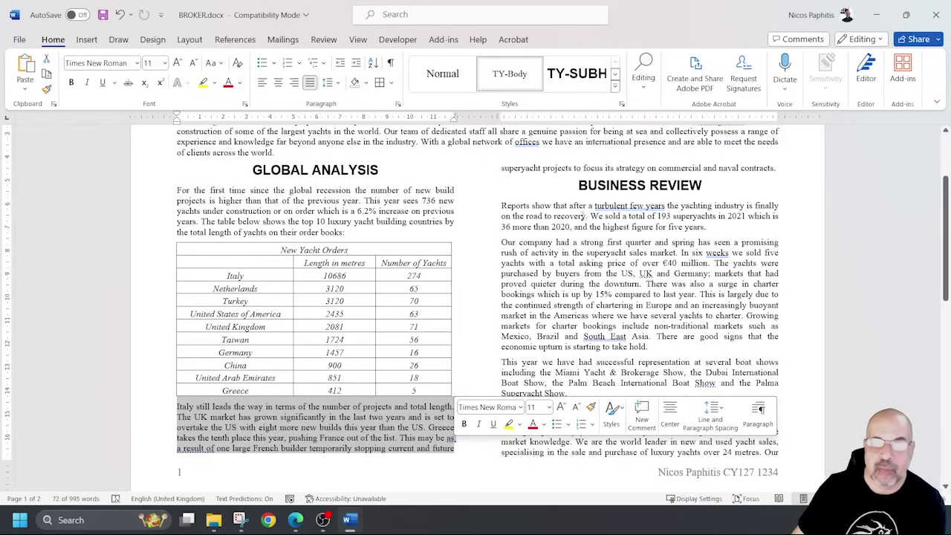
{"action": "left_click_drag", "start_coordinate": [719, 168], "coordinate": [772, 168]}
{"action": "left_click_drag", "start_coordinate": [700, 168], "coordinate": [734, 168]}
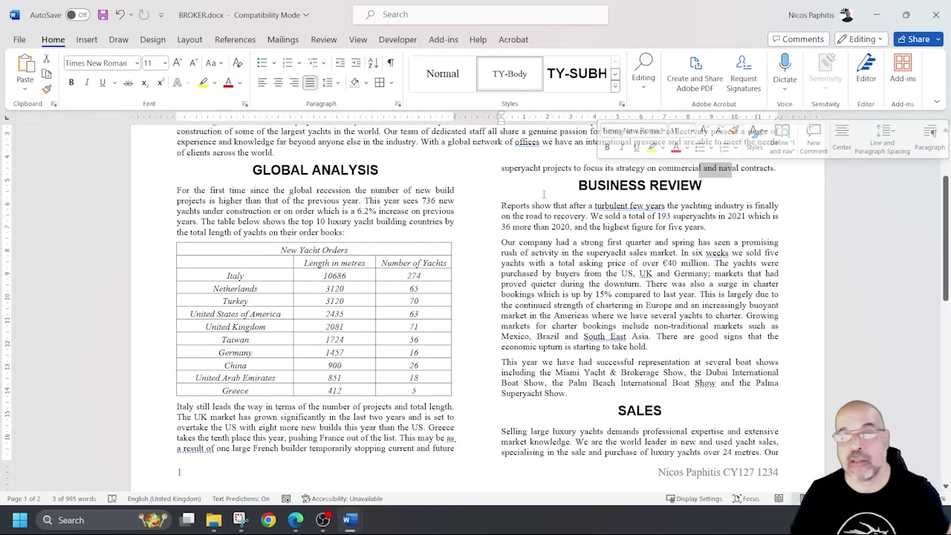
{"action": "left_click", "coordinate": [579, 263]}
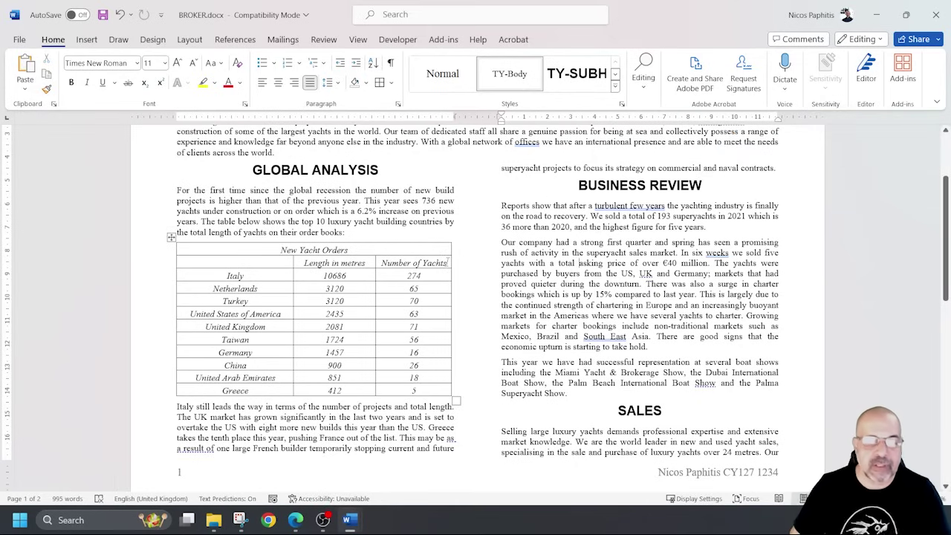
{"action": "scroll", "coordinate": [444, 265], "scroll_direction": "down", "scroll_amount": 2}
{"action": "scroll", "coordinate": [444, 265], "scroll_direction": "up", "scroll_amount": 4}
{"action": "scroll", "coordinate": [442, 268], "scroll_direction": "down", "scroll_amount": 2}
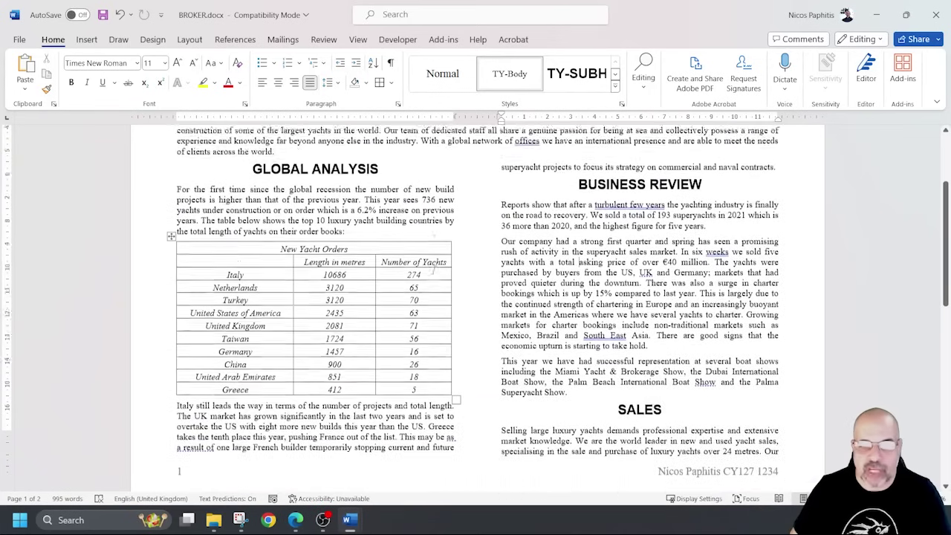
{"action": "scroll", "coordinate": [438, 269], "scroll_direction": "up", "scroll_amount": 1}
{"action": "scroll", "coordinate": [435, 270], "scroll_direction": "down", "scroll_amount": 1}
{"action": "scroll", "coordinate": [435, 271], "scroll_direction": "down", "scroll_amount": 1}
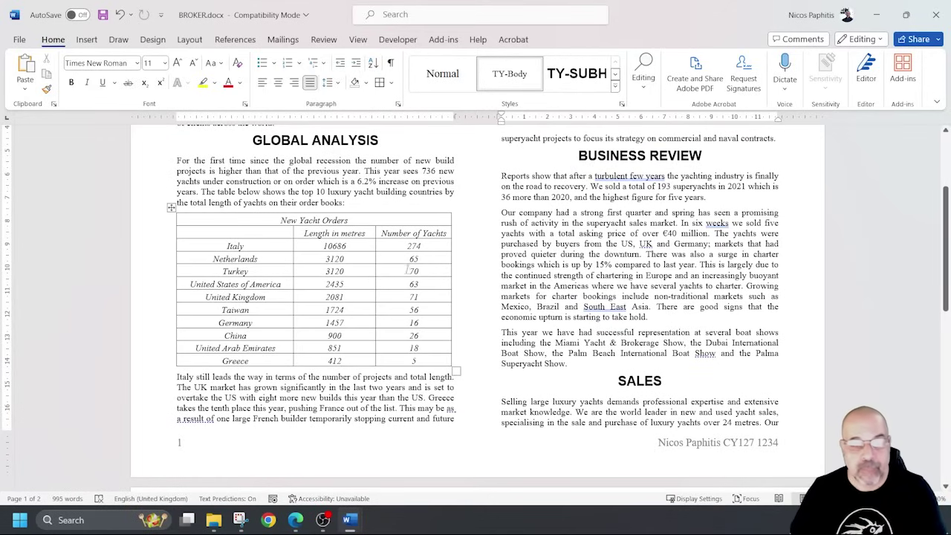
{"action": "scroll", "coordinate": [318, 344], "scroll_direction": "down", "scroll_amount": 1}
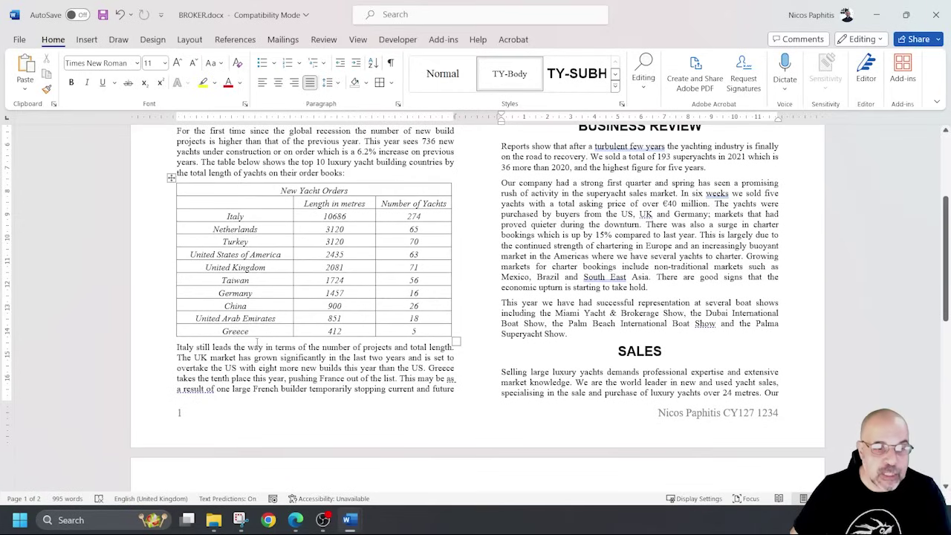
{"action": "left_click", "coordinate": [177, 348]}
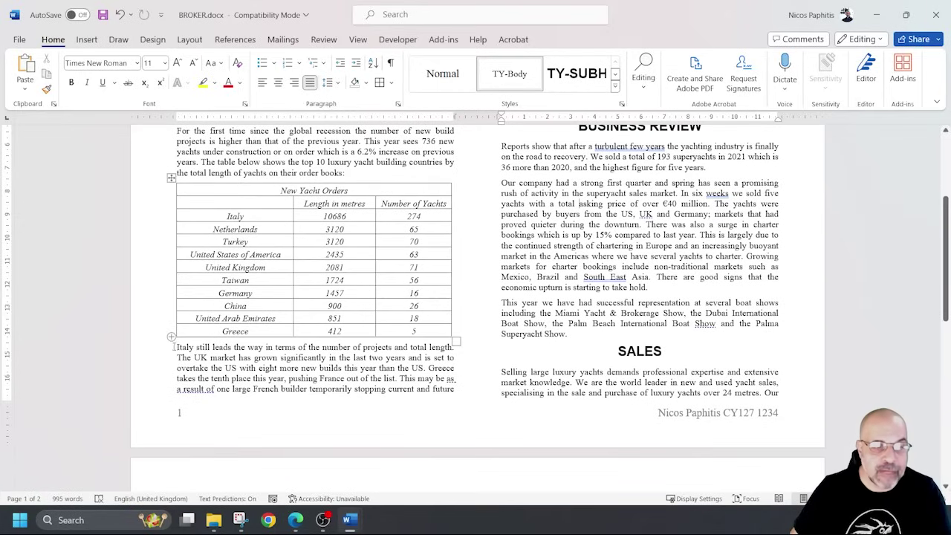
{"action": "key", "text": "ctrl+shift+Return"}
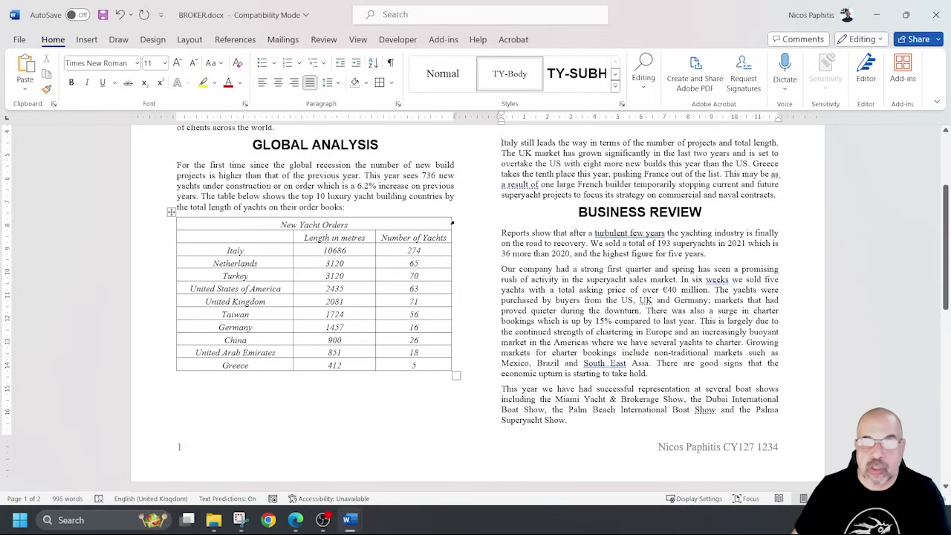
{"action": "scroll", "coordinate": [483, 252], "scroll_direction": "down", "scroll_amount": 1}
{"action": "scroll", "coordinate": [552, 258], "scroll_direction": "down", "scroll_amount": 4}
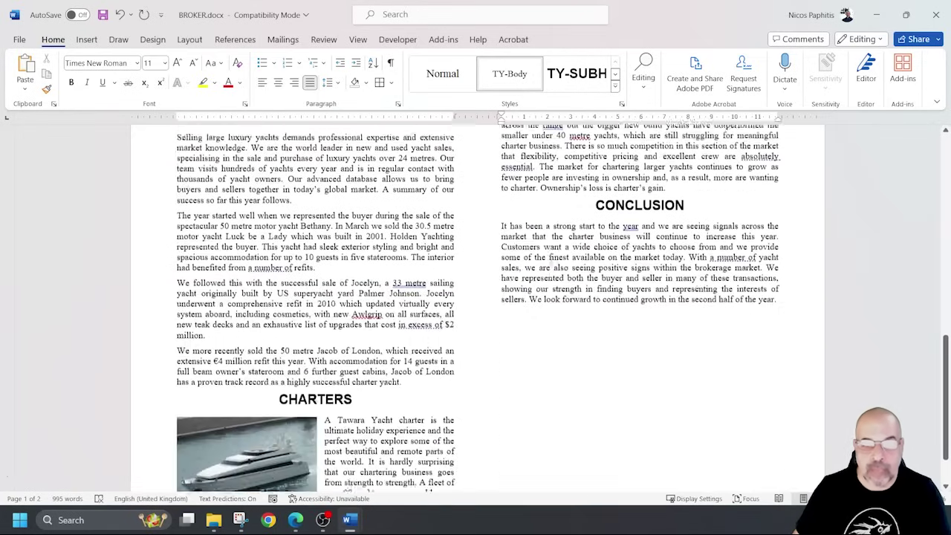
{"action": "scroll", "coordinate": [544, 264], "scroll_direction": "up", "scroll_amount": 2}
{"action": "scroll", "coordinate": [345, 335], "scroll_direction": "down", "scroll_amount": 1}
{"action": "left_click", "coordinate": [279, 355]}
{"action": "scroll", "coordinate": [279, 355], "scroll_direction": "up", "scroll_amount": 8}
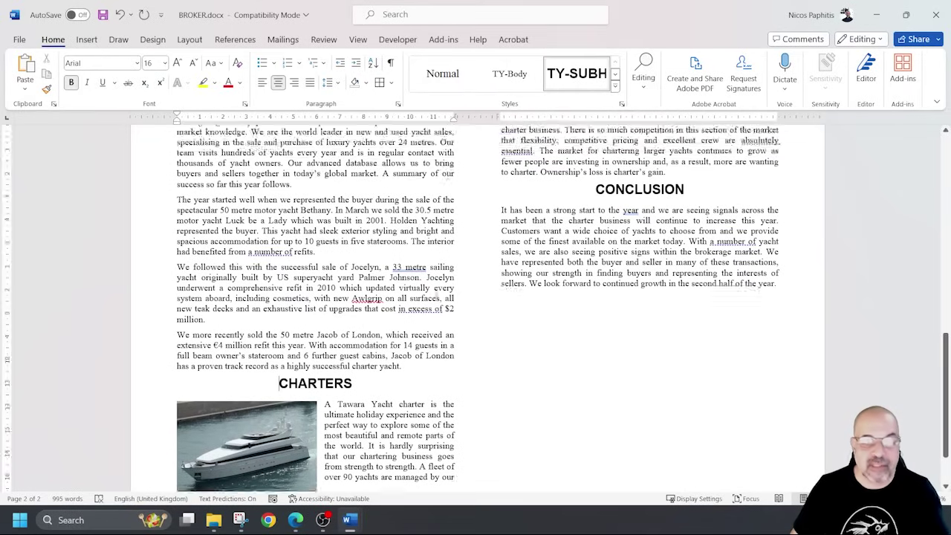
{"action": "scroll", "coordinate": [314, 441], "scroll_direction": "down", "scroll_amount": 1}
{"action": "scroll", "coordinate": [314, 441], "scroll_direction": "up", "scroll_amount": 2}
{"action": "scroll", "coordinate": [314, 440], "scroll_direction": "down", "scroll_amount": 1}
{"action": "scroll", "coordinate": [314, 440], "scroll_direction": "down", "scroll_amount": 1}
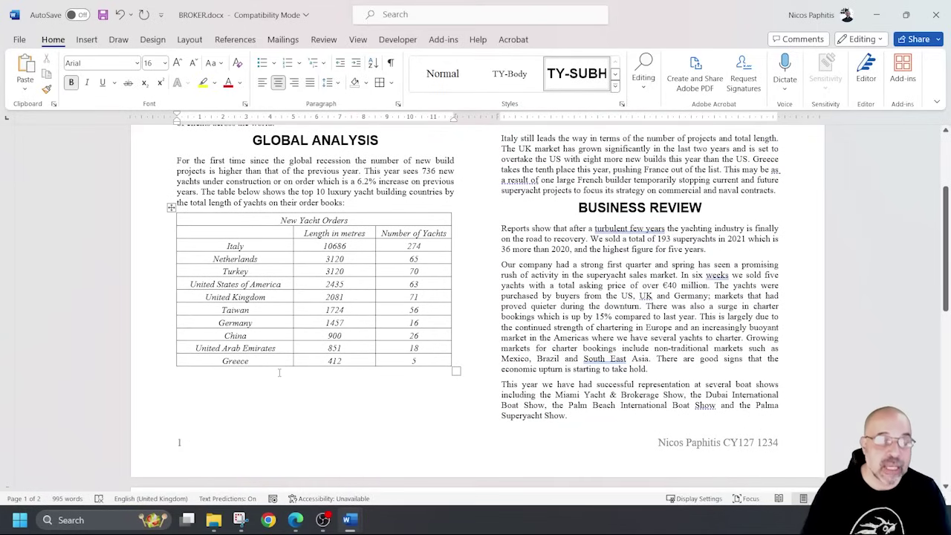
{"action": "key", "text": "ctrl+z"}
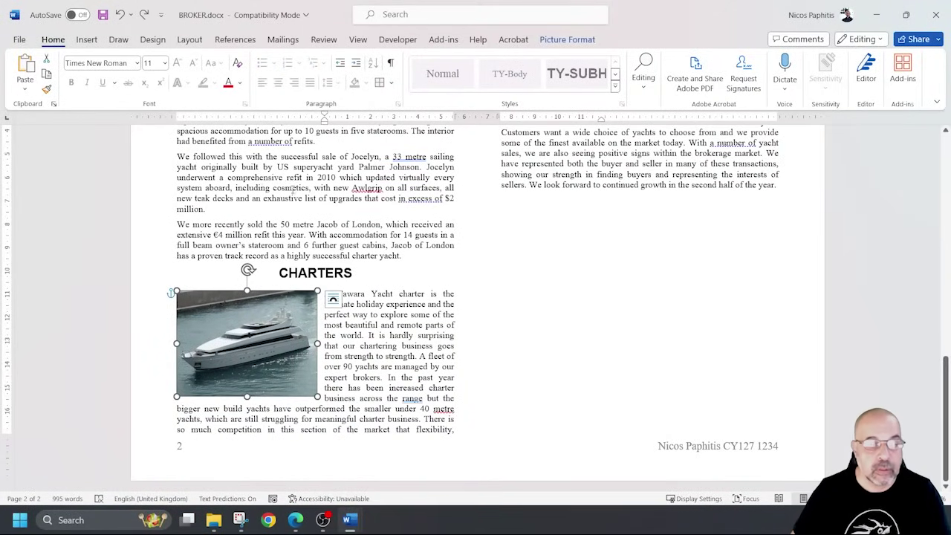
{"action": "left_click", "coordinate": [489, 324]}
{"action": "scroll", "coordinate": [489, 325], "scroll_direction": "up", "scroll_amount": 10}
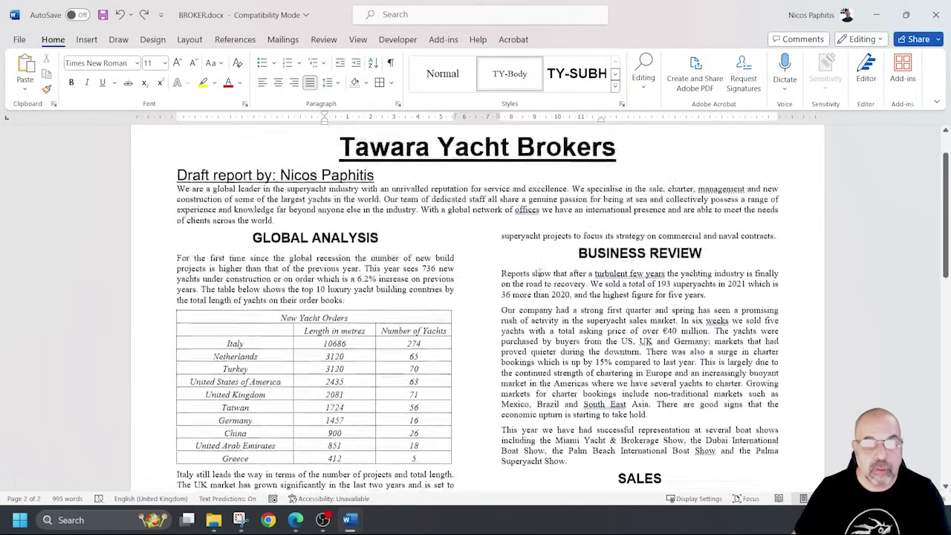
{"action": "scroll", "coordinate": [511, 147], "scroll_direction": "down", "scroll_amount": 1}
{"action": "left_click_drag", "start_coordinate": [501, 146], "coordinate": [772, 148]}
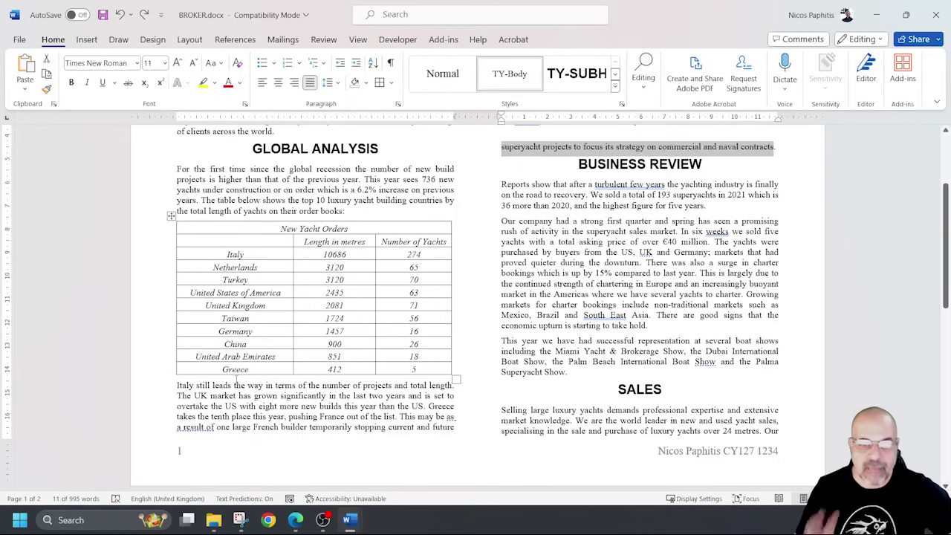
{"action": "left_click", "coordinate": [645, 253]}
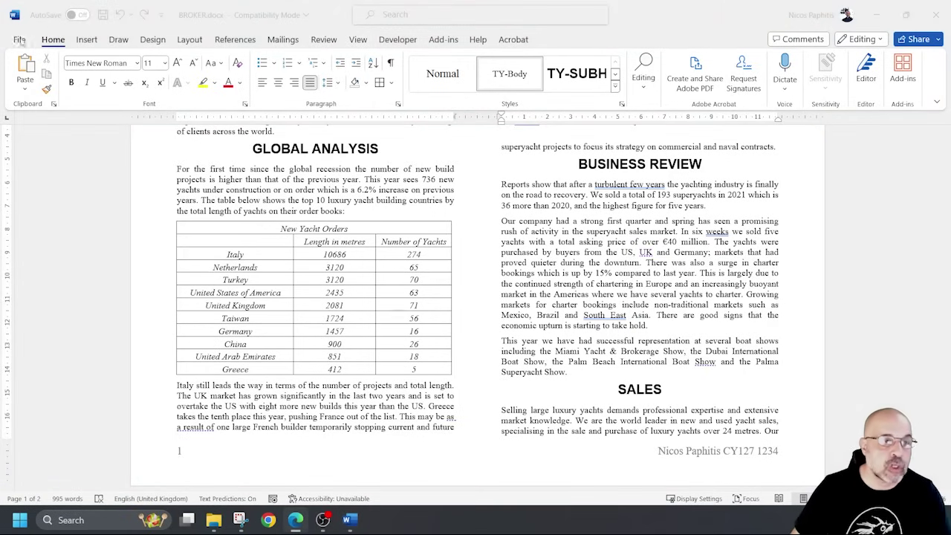
Save the BROKER report.
{"action": "left_click", "coordinate": [19, 38]}
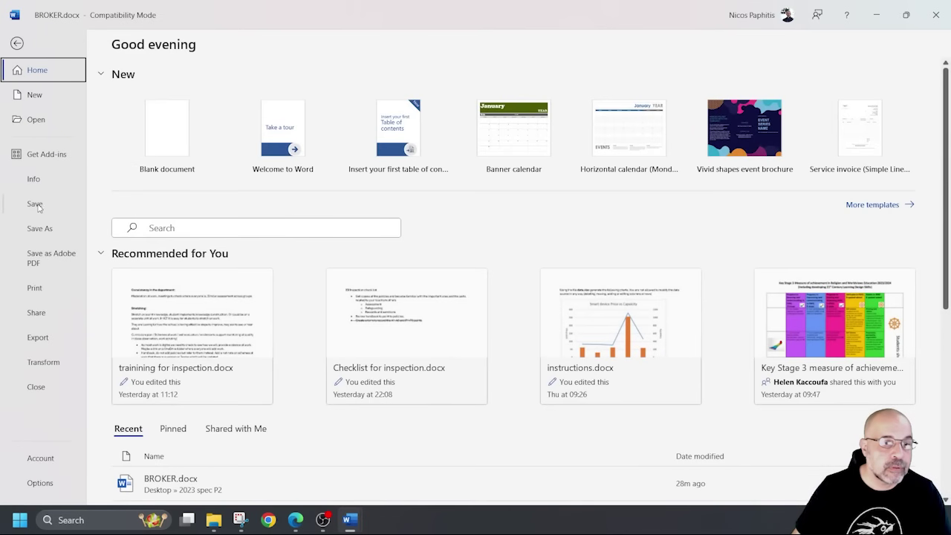
{"action": "left_click", "coordinate": [34, 202]}
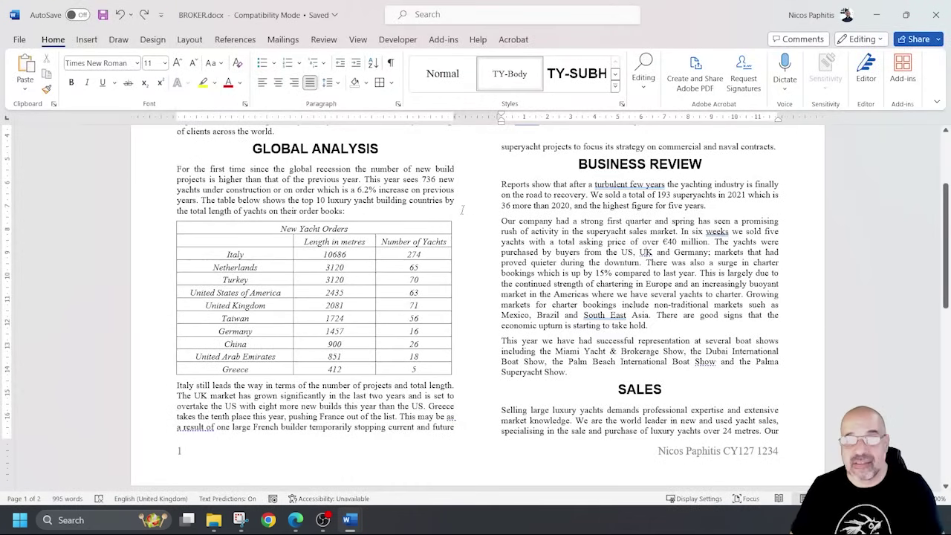
{"action": "scroll", "coordinate": [462, 211], "scroll_direction": "down", "scroll_amount": 3}
{"action": "scroll", "coordinate": [462, 211], "scroll_direction": "up", "scroll_amount": 5}
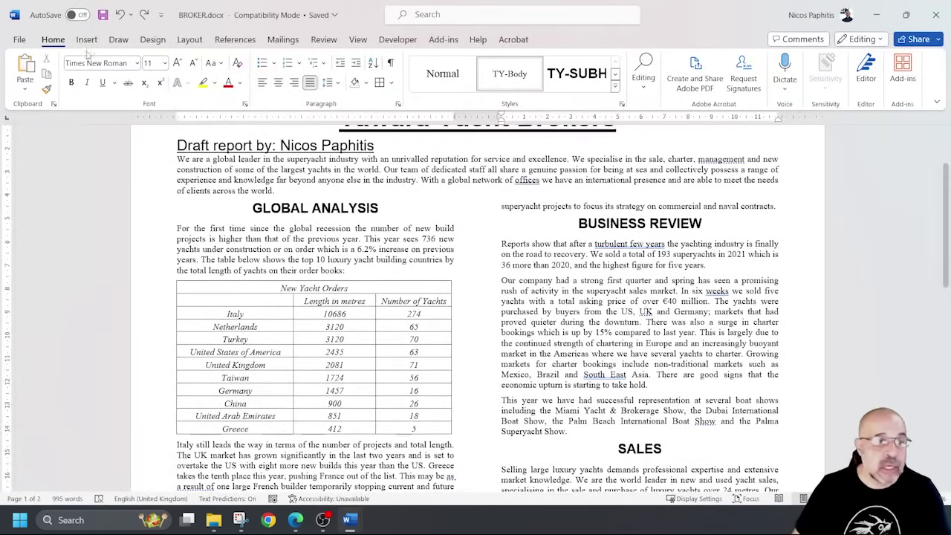
Review both pages of the report in the print preview.
{"action": "left_click", "coordinate": [20, 39]}
{"action": "left_click", "coordinate": [39, 289]}
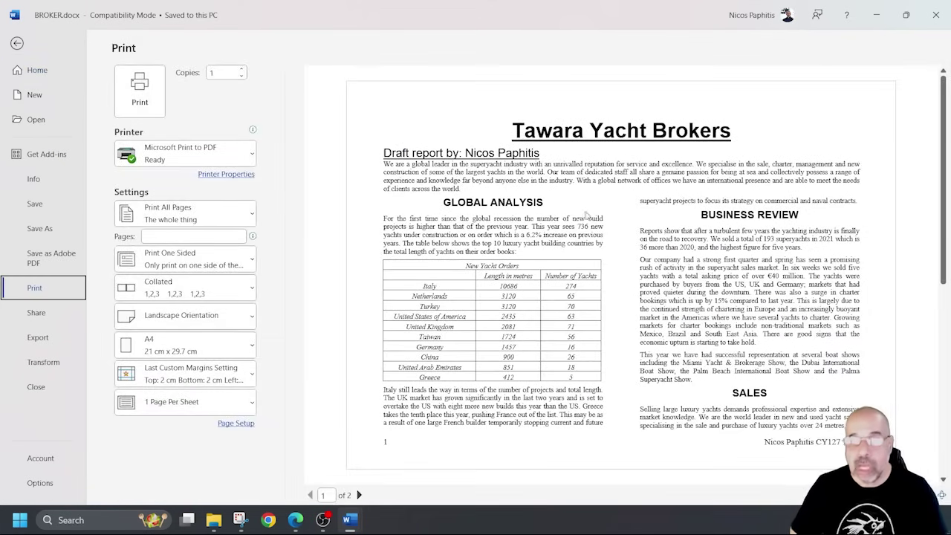
{"action": "scroll", "coordinate": [569, 216], "scroll_direction": "down", "scroll_amount": 3}
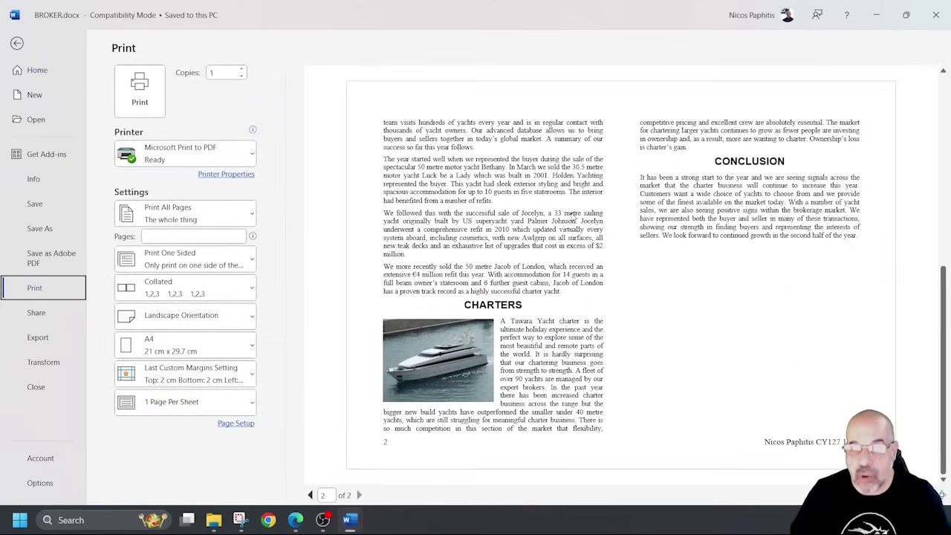
{"action": "scroll", "coordinate": [574, 215], "scroll_direction": "up", "scroll_amount": 3}
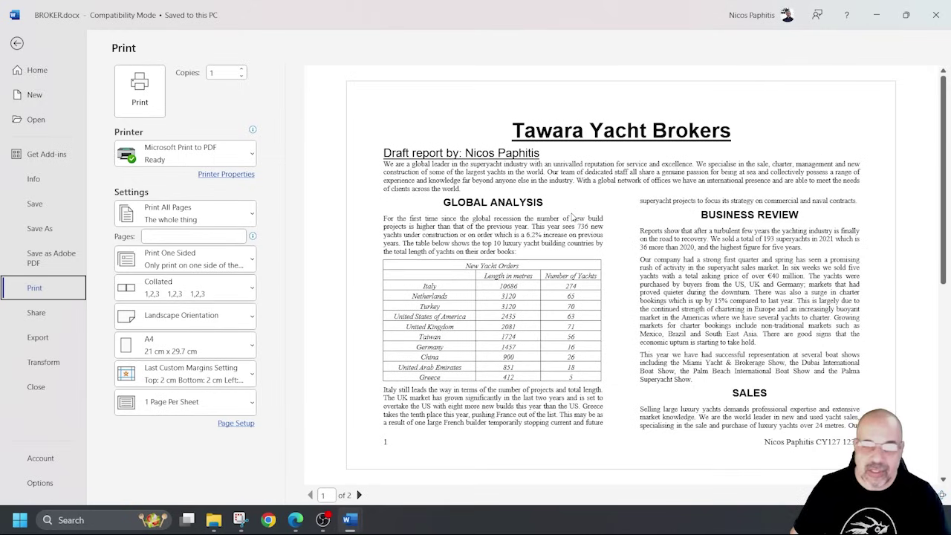
{"action": "scroll", "coordinate": [572, 216], "scroll_direction": "down", "scroll_amount": 3}
{"action": "scroll", "coordinate": [572, 215], "scroll_direction": "up", "scroll_amount": 3}
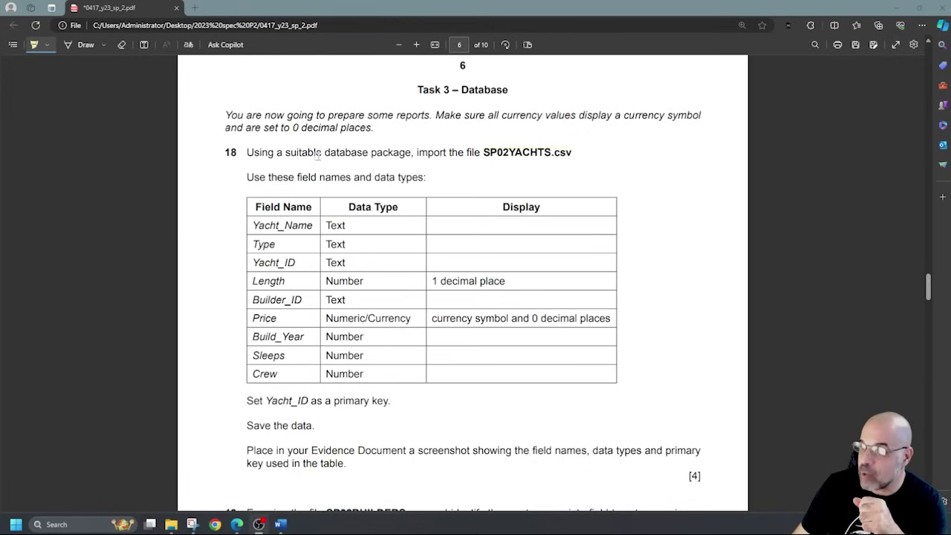
Highlight 'currency symbol', '0 decimal places', 'SP02YACHTS.csv' and 'Set Yacht_ID' on the task sheet.
{"action": "left_click_drag", "start_coordinate": [622, 115], "coordinate": [700, 115]}
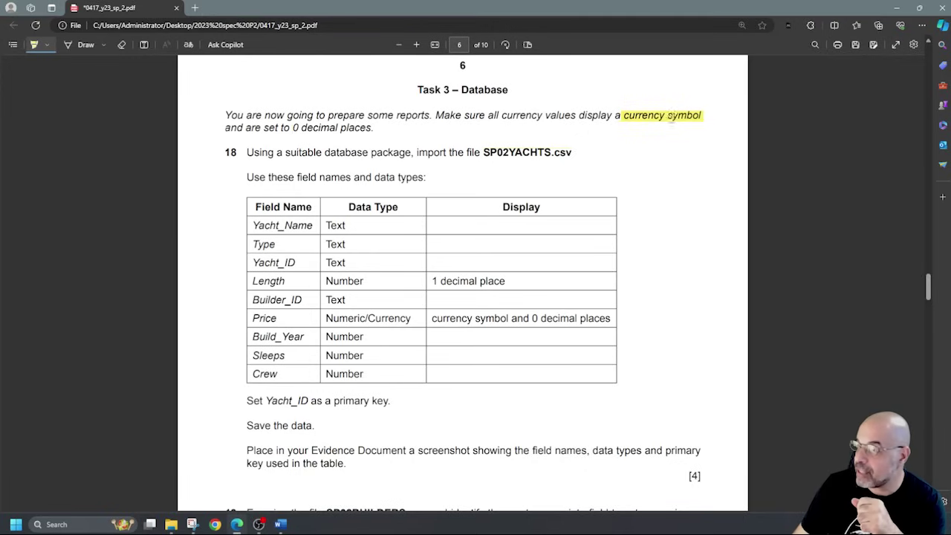
{"action": "left_click_drag", "start_coordinate": [293, 128], "coordinate": [369, 128]}
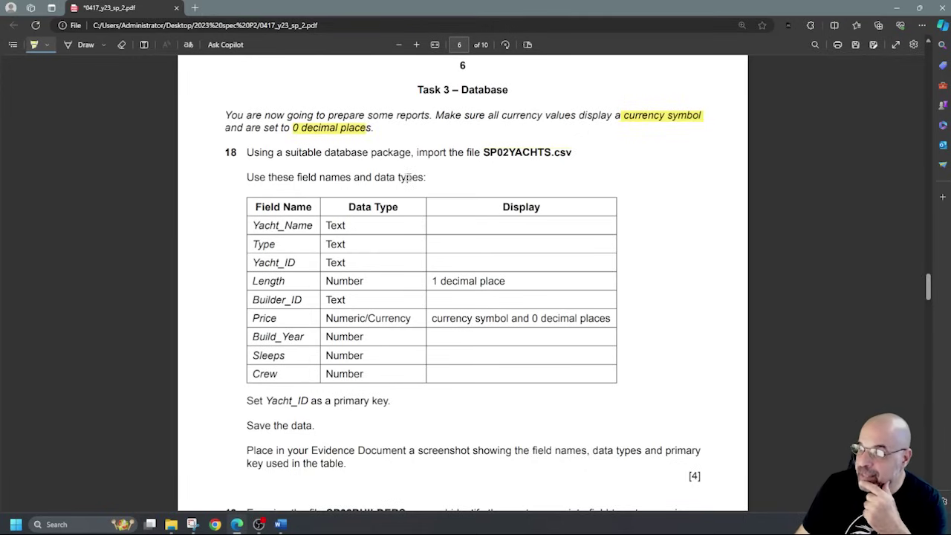
{"action": "left_click_drag", "start_coordinate": [483, 153], "coordinate": [569, 153]}
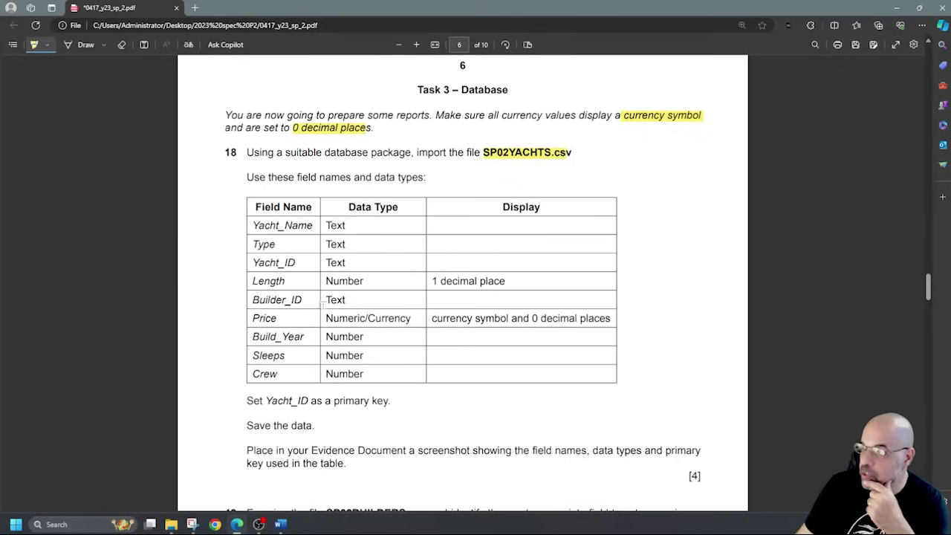
{"action": "left_click_drag", "start_coordinate": [247, 400], "coordinate": [322, 400]}
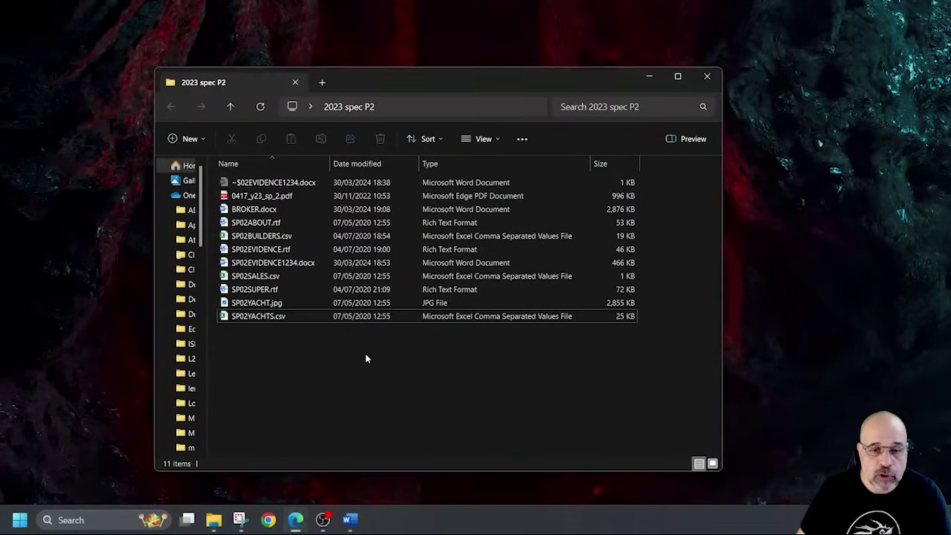
Create a new Microsoft Access Database from the 2023 spec P2 folder's New menu.
{"action": "right_click", "coordinate": [364, 383]}
{"action": "left_click", "coordinate": [339, 358]}
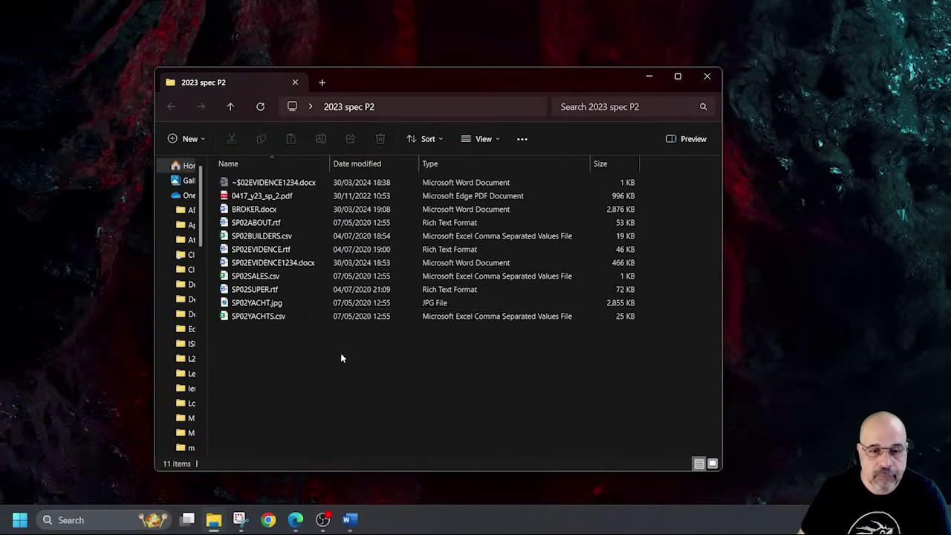
{"action": "right_click", "coordinate": [339, 358]}
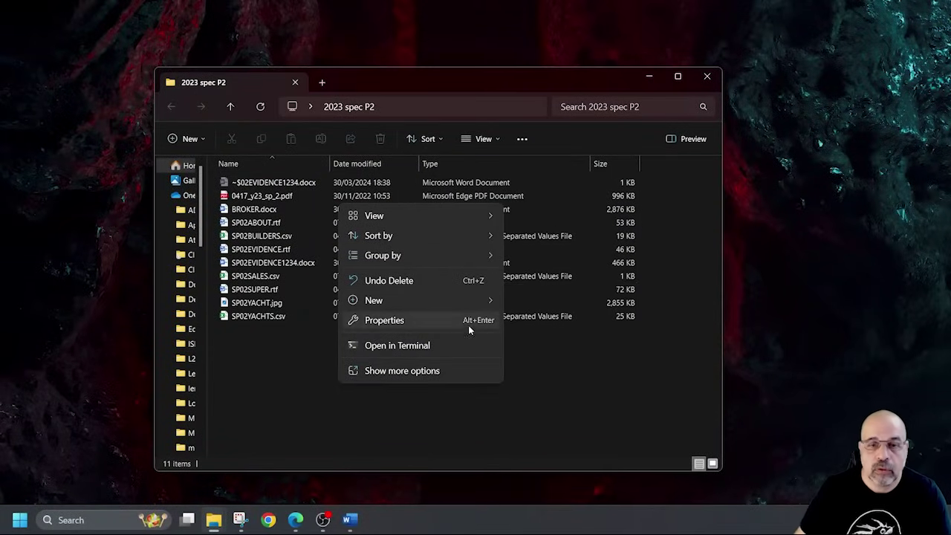
{"action": "mouse_move", "coordinate": [468, 304]}
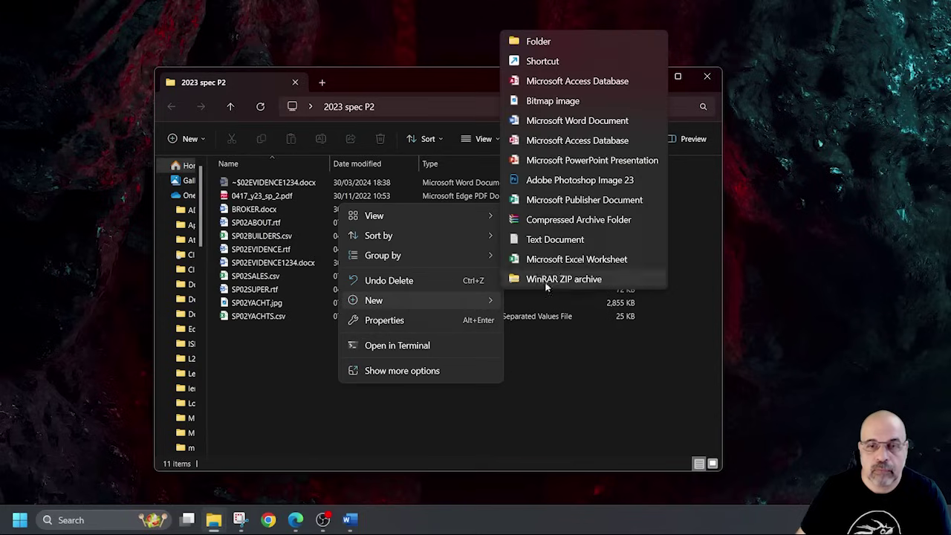
{"action": "left_click", "coordinate": [594, 142]}
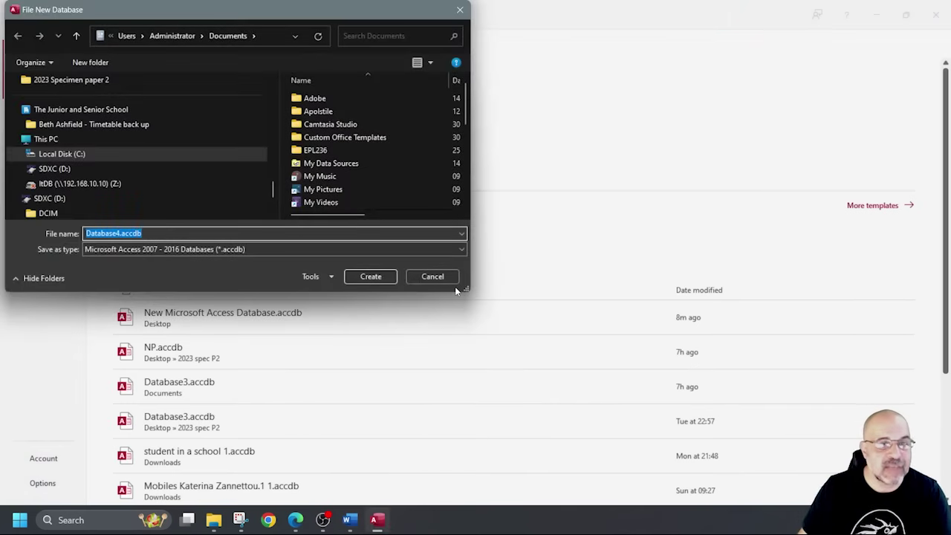
Point the new Database4.accdb to Desktop > 2023 spec P2 and create it.
{"action": "scroll", "coordinate": [104, 186], "scroll_direction": "down", "scroll_amount": 2}
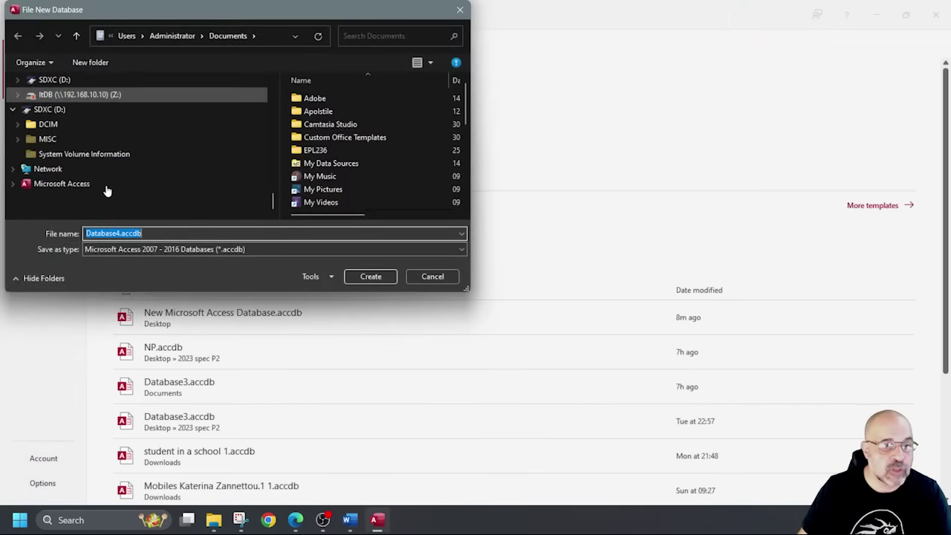
{"action": "scroll", "coordinate": [88, 138], "scroll_direction": "up", "scroll_amount": 10}
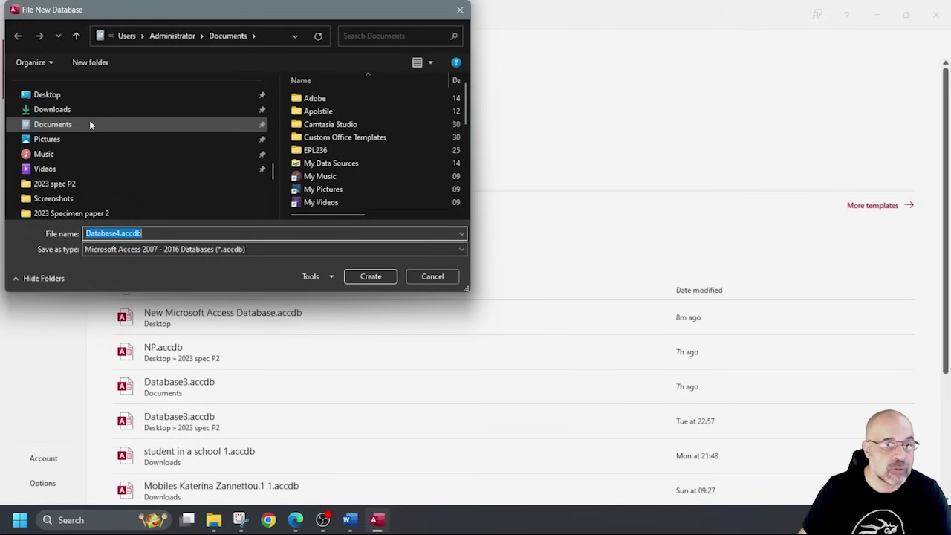
{"action": "scroll", "coordinate": [90, 110], "scroll_direction": "up", "scroll_amount": 1}
{"action": "left_click", "coordinate": [82, 134]}
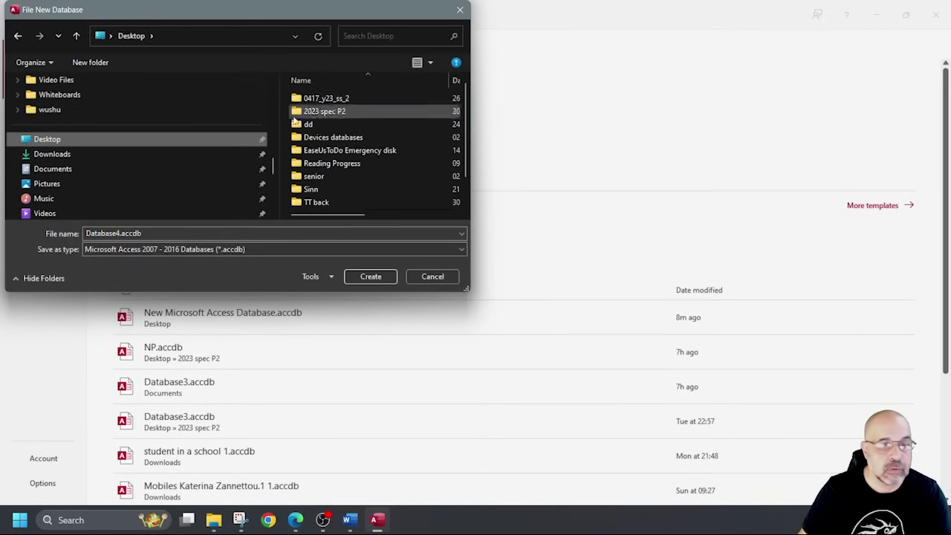
{"action": "double_click", "coordinate": [310, 113]}
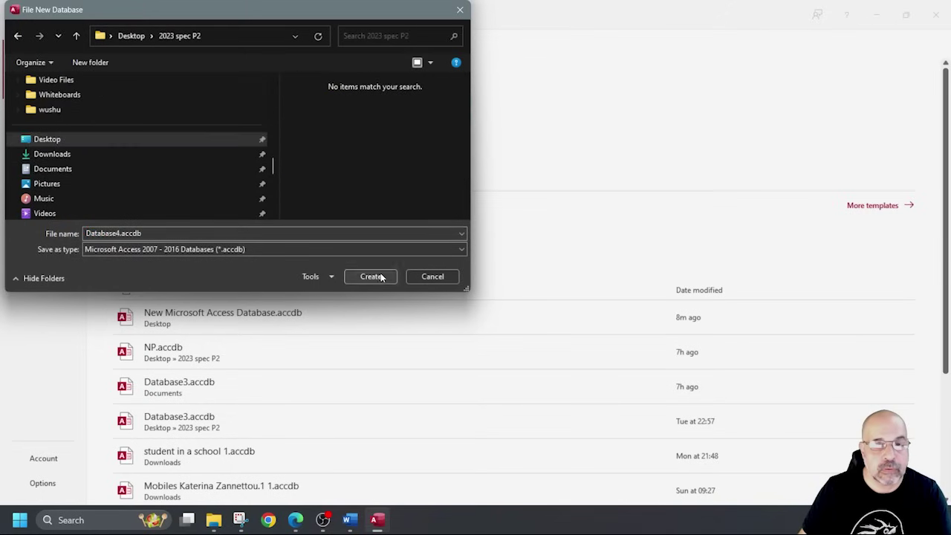
{"action": "left_click", "coordinate": [375, 276]}
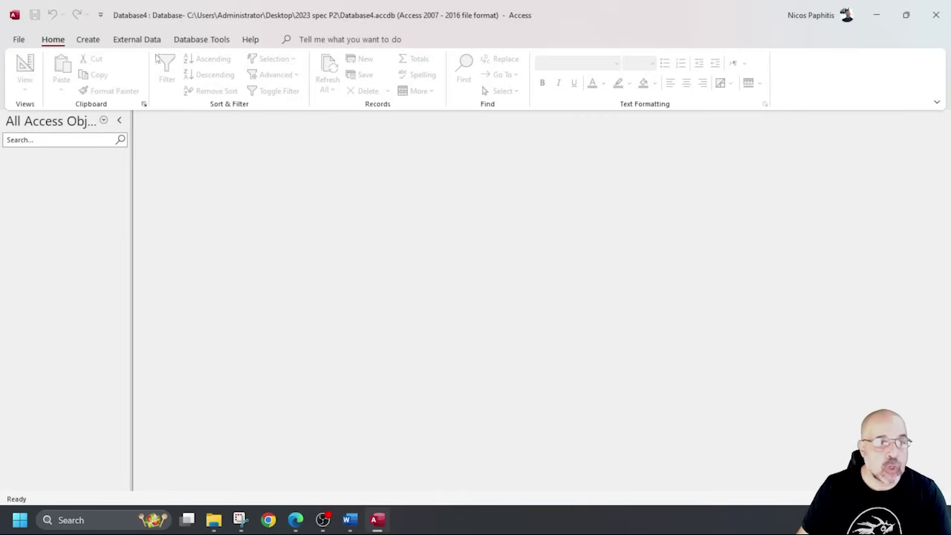
Start a text-file import of SP02YACHTS.csv from the 2023 spec P2 folder into a new table.
{"action": "left_click", "coordinate": [146, 42]}
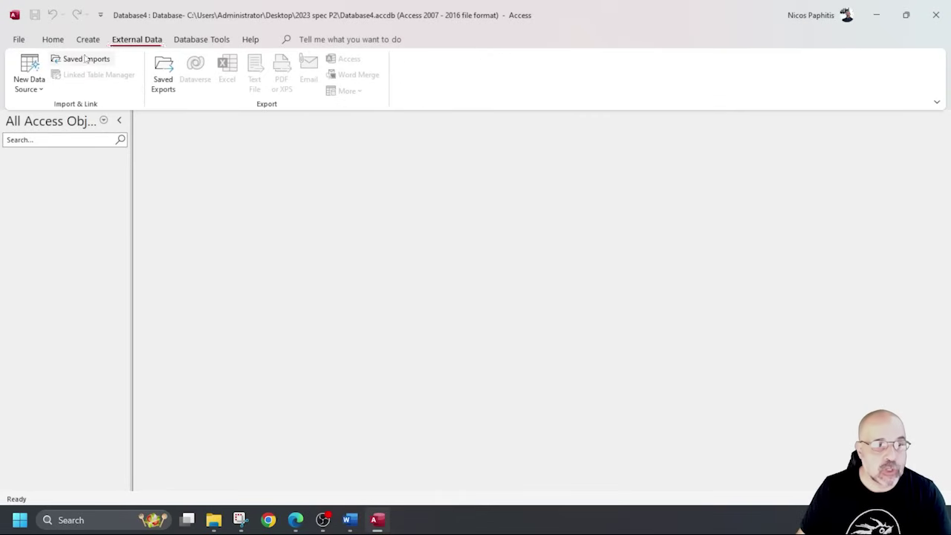
{"action": "left_click", "coordinate": [34, 71]}
{"action": "mouse_move", "coordinate": [63, 119]}
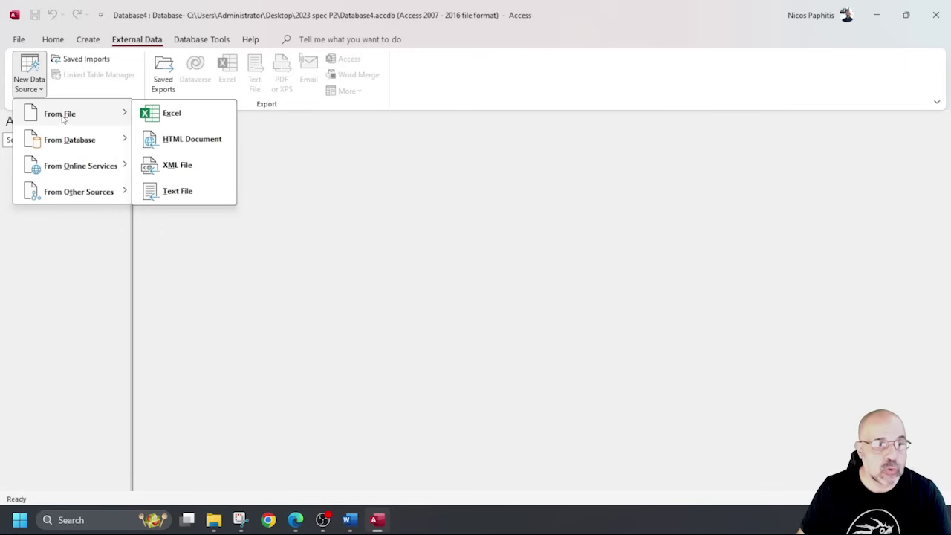
{"action": "left_click", "coordinate": [182, 195]}
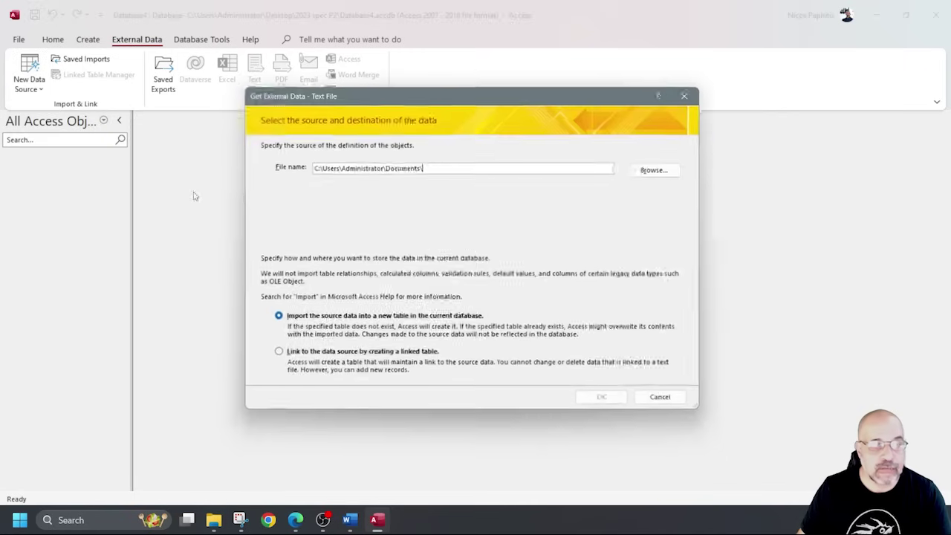
{"action": "left_click", "coordinate": [682, 169]}
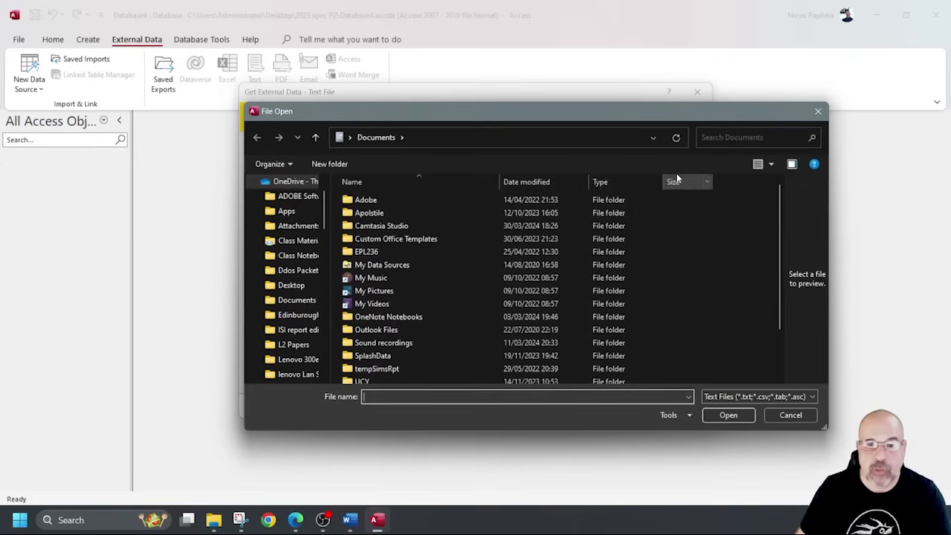
{"action": "scroll", "coordinate": [286, 300], "scroll_direction": "up", "scroll_amount": 2}
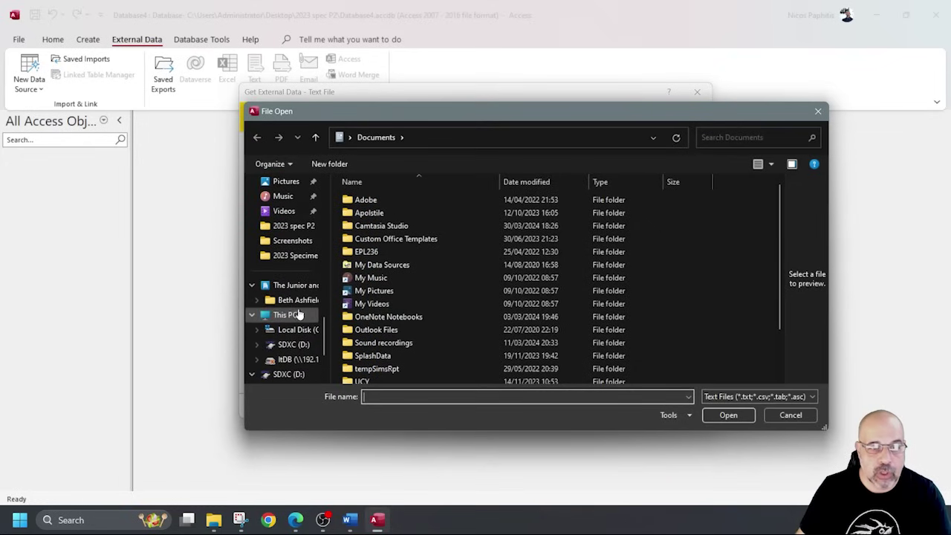
{"action": "left_click", "coordinate": [296, 226]}
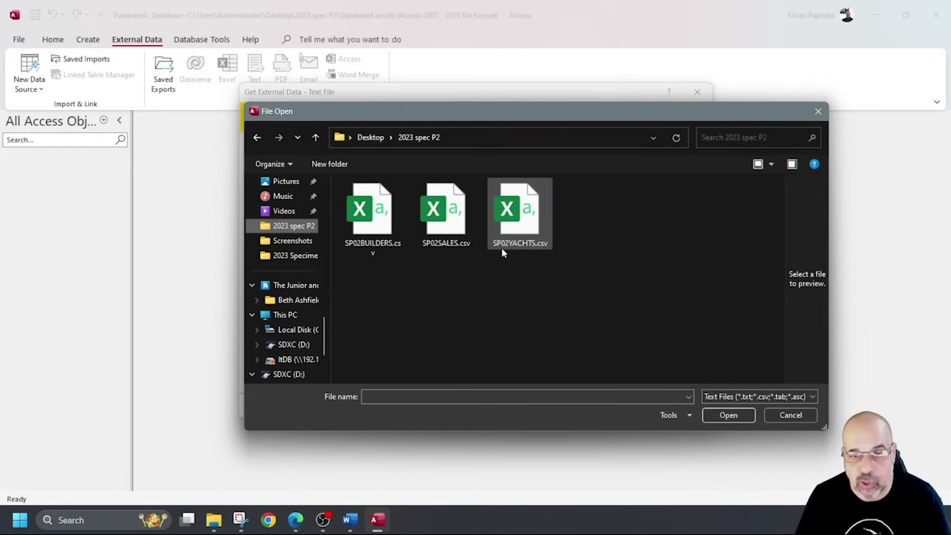
{"action": "double_click", "coordinate": [523, 225]}
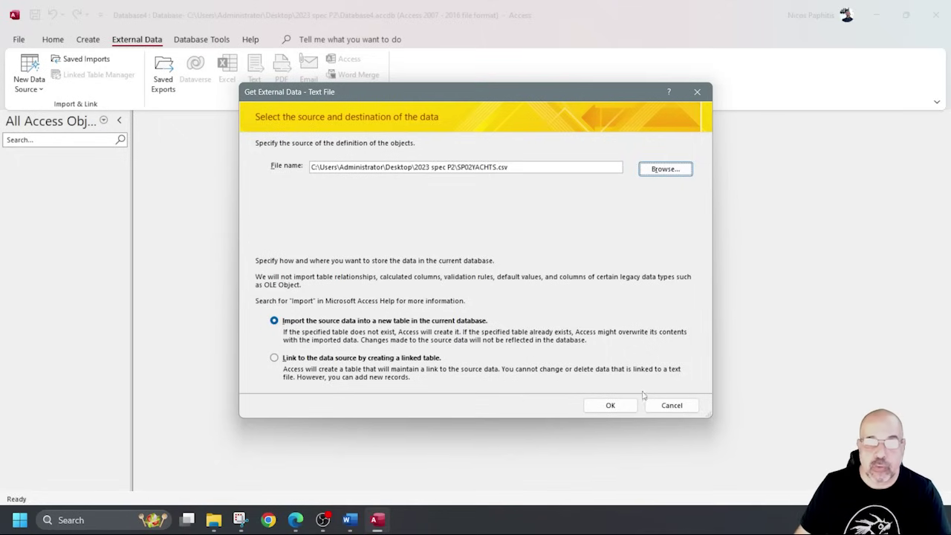
{"action": "left_click", "coordinate": [610, 405]}
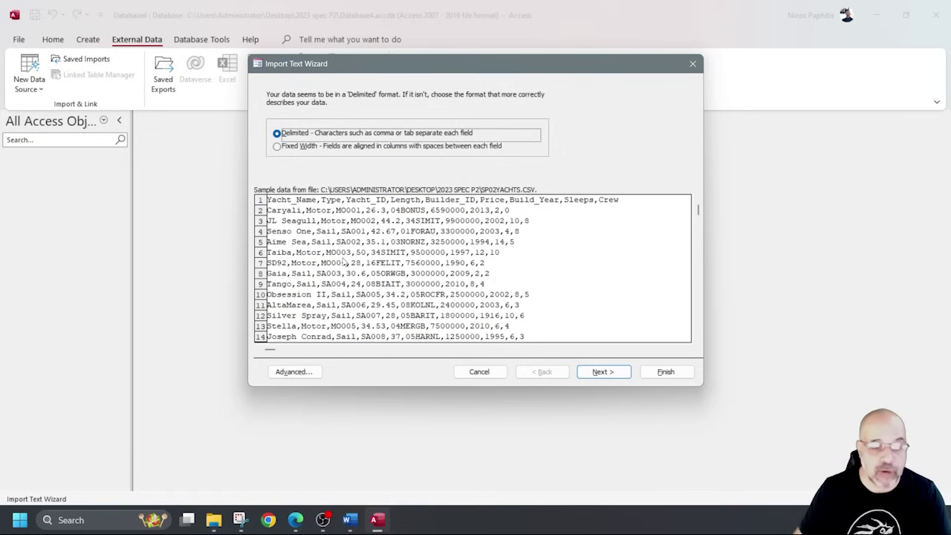
Keep SP02YACHTS.csv as delimited and advance to the field options step.
{"action": "left_click", "coordinate": [240, 521]}
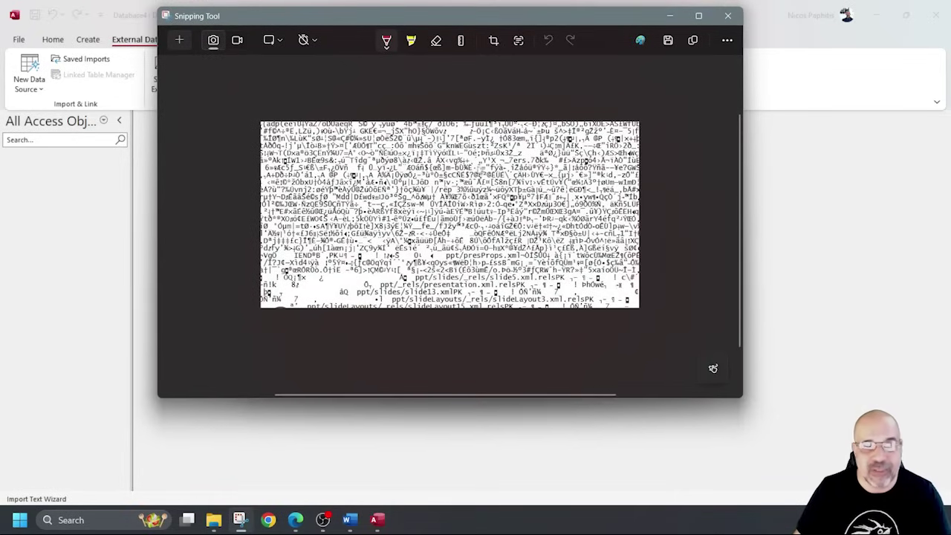
{"action": "left_click", "coordinate": [659, 20]}
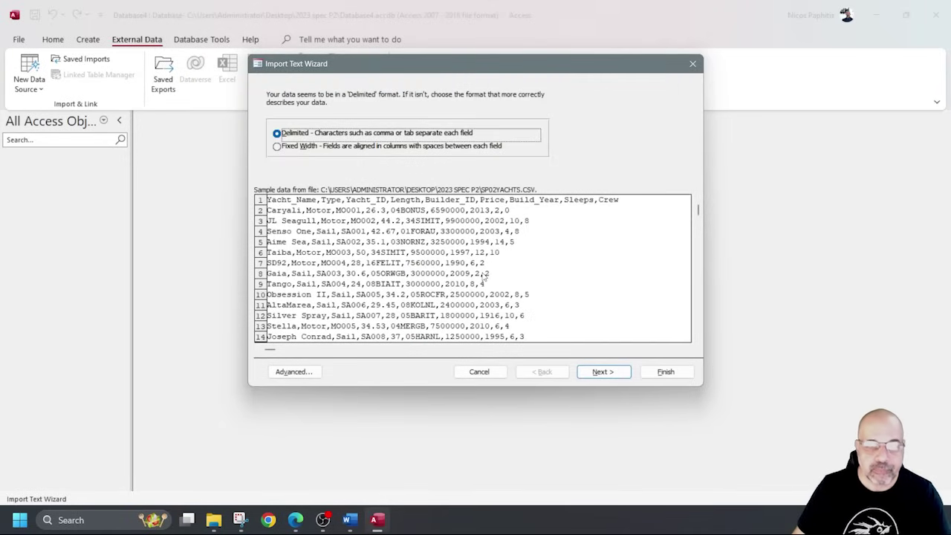
{"action": "left_click", "coordinate": [600, 370]}
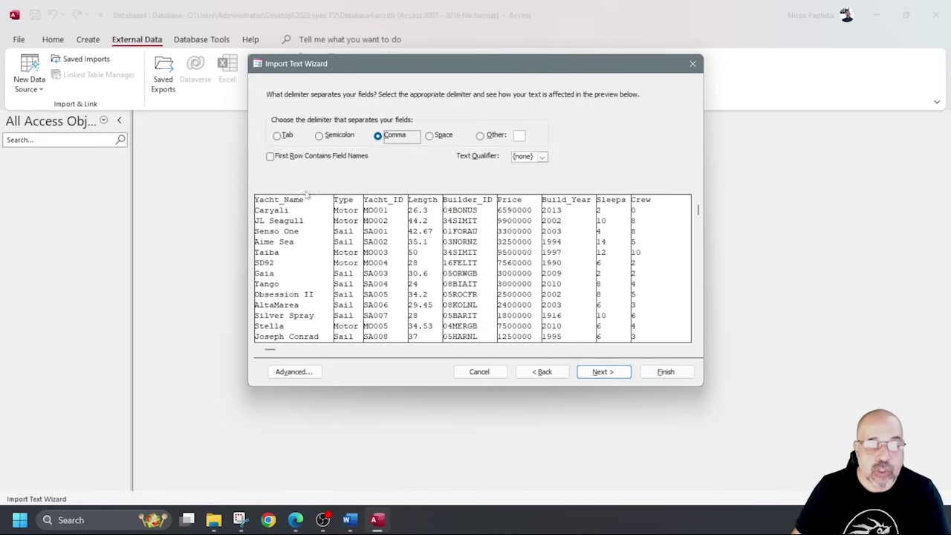
{"action": "left_click", "coordinate": [283, 156]}
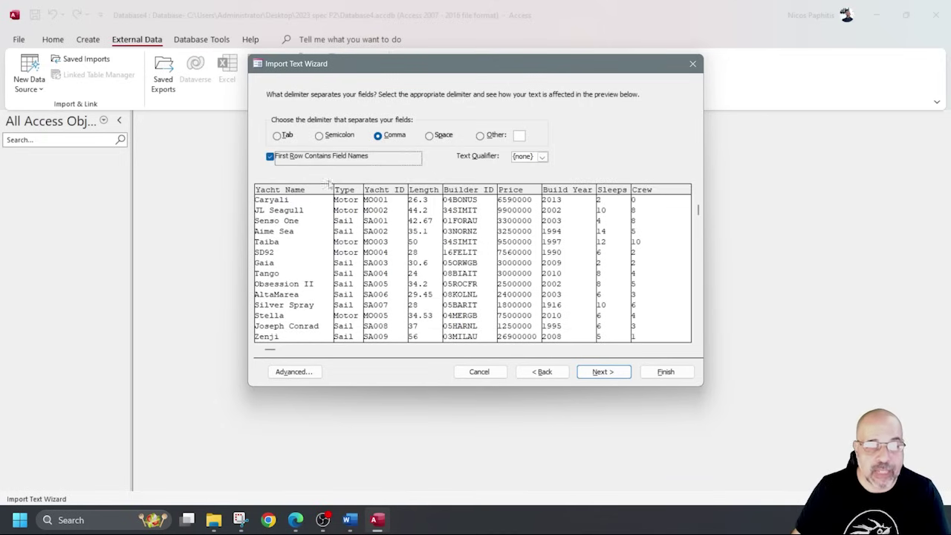
{"action": "left_click", "coordinate": [270, 157]}
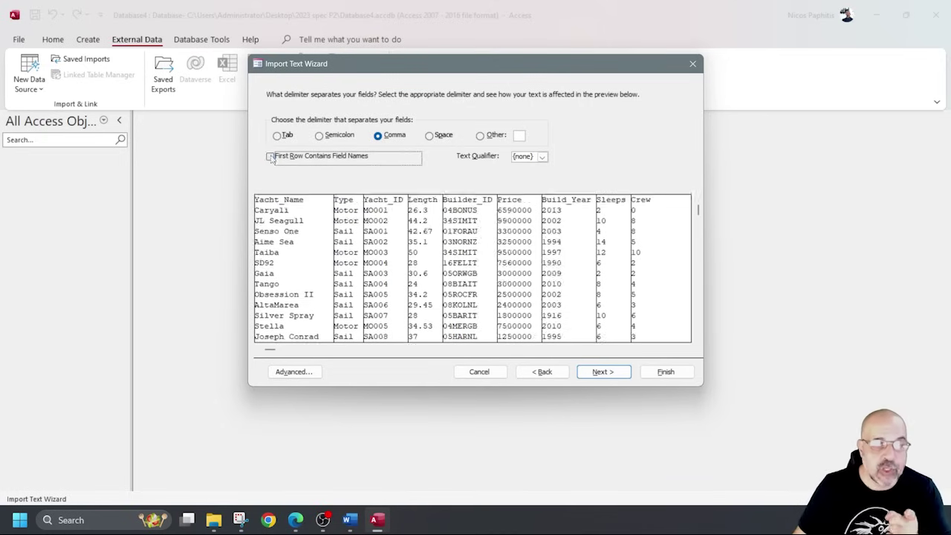
{"action": "left_click", "coordinate": [601, 372]}
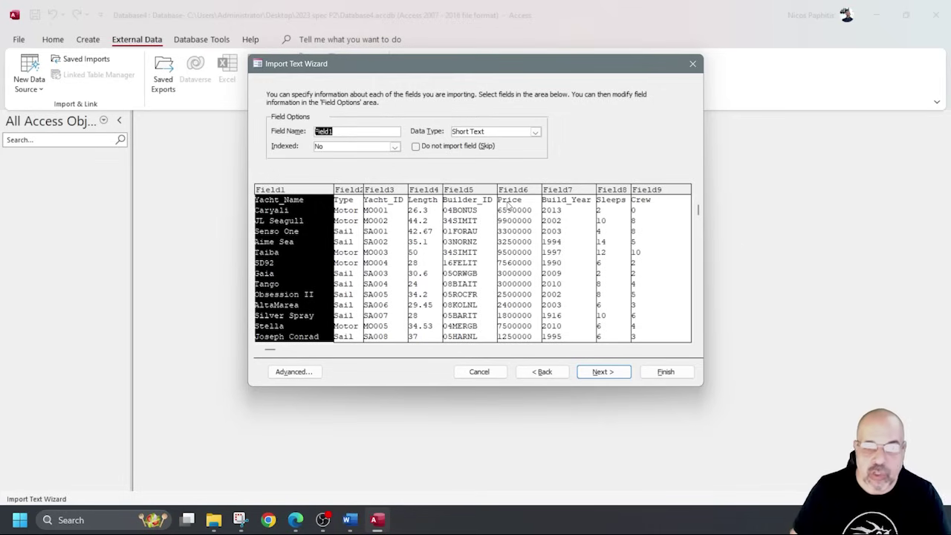
Go back, set First Row Contains Field Names, and open the Advanced import specification.
{"action": "left_click", "coordinate": [562, 373]}
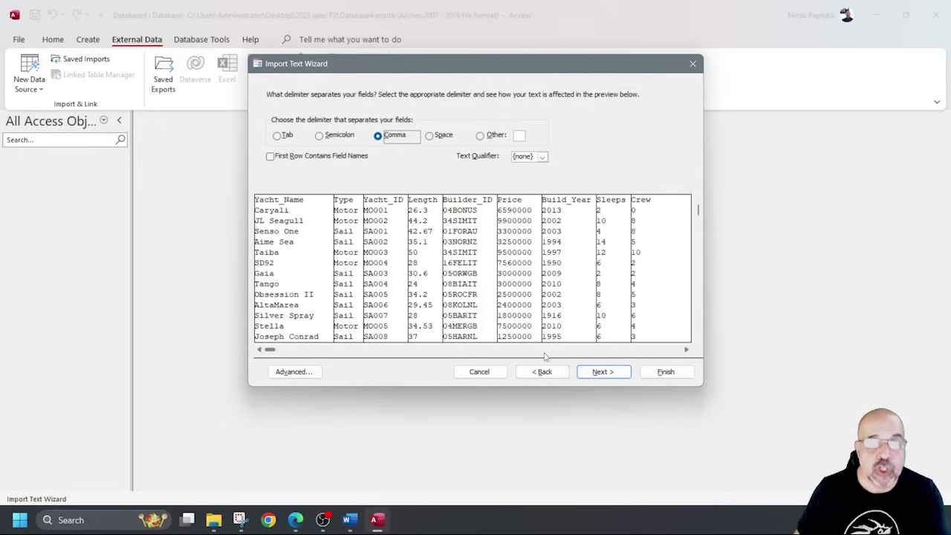
{"action": "left_click", "coordinate": [320, 159]}
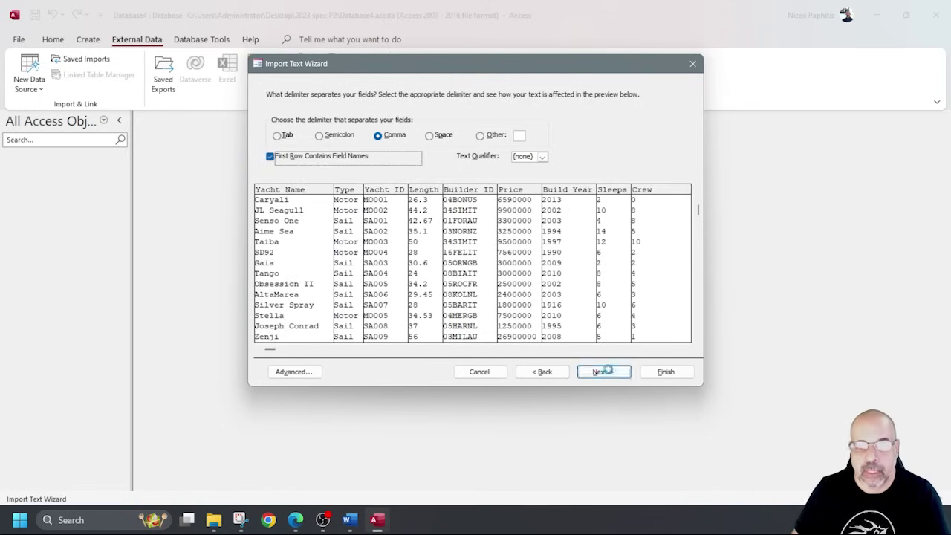
{"action": "left_click", "coordinate": [623, 371]}
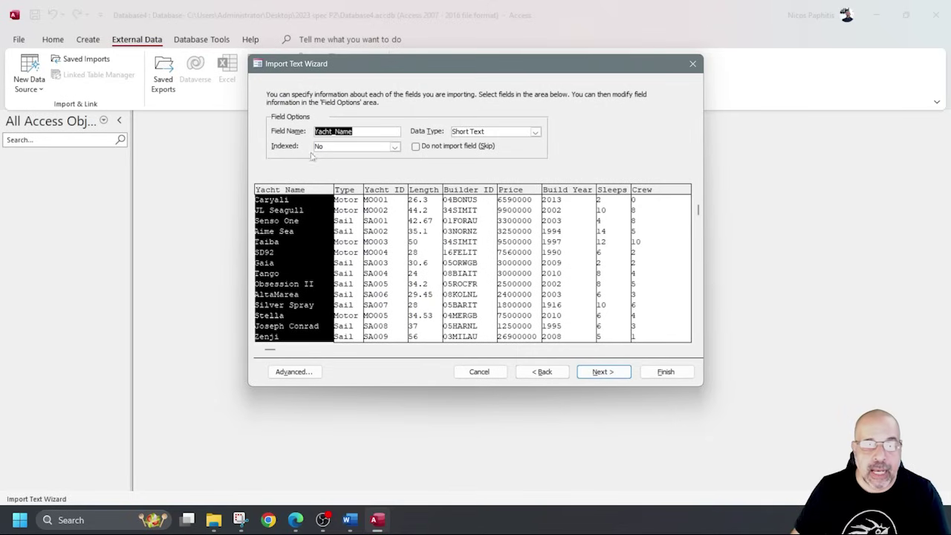
{"action": "left_click", "coordinate": [310, 372]}
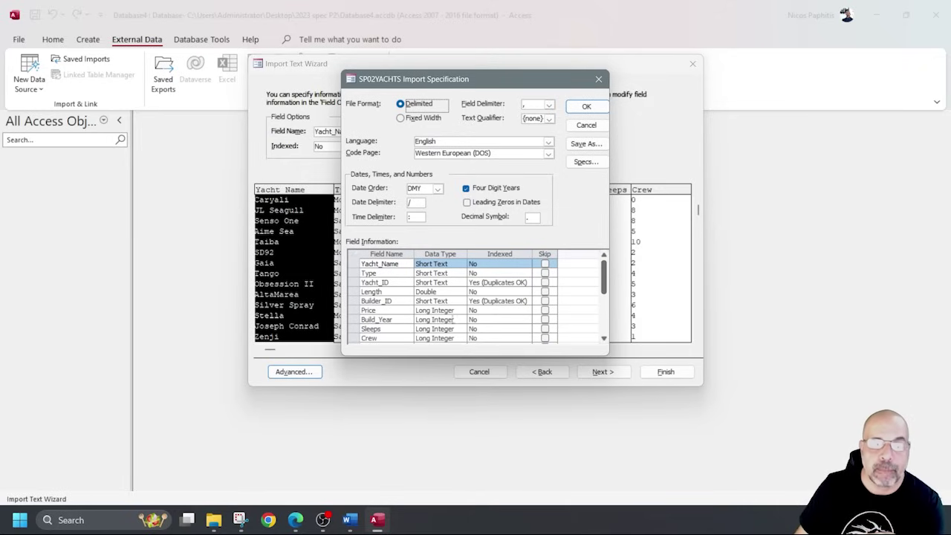
Change Price's data type from Long Integer to Currency in the import specification and confirm.
{"action": "left_click", "coordinate": [545, 320]}
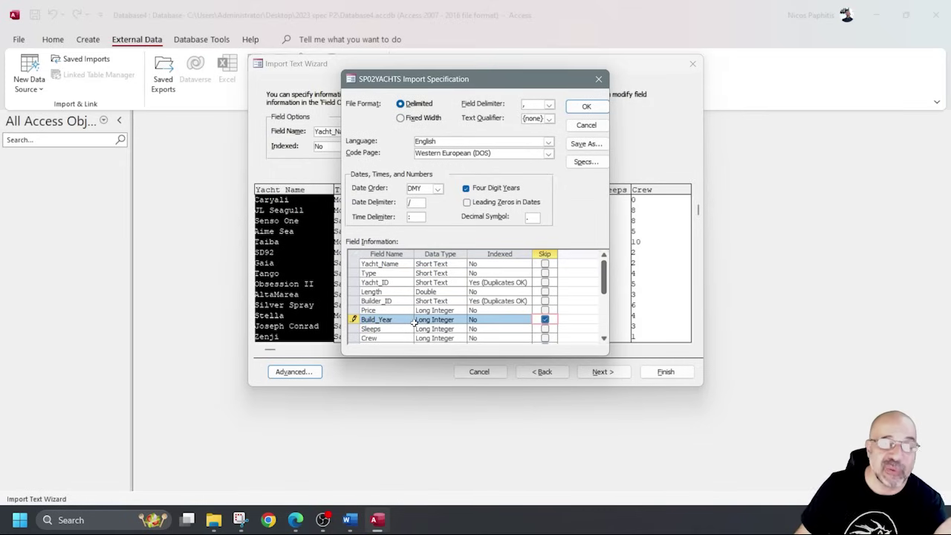
{"action": "left_click", "coordinate": [544, 319]}
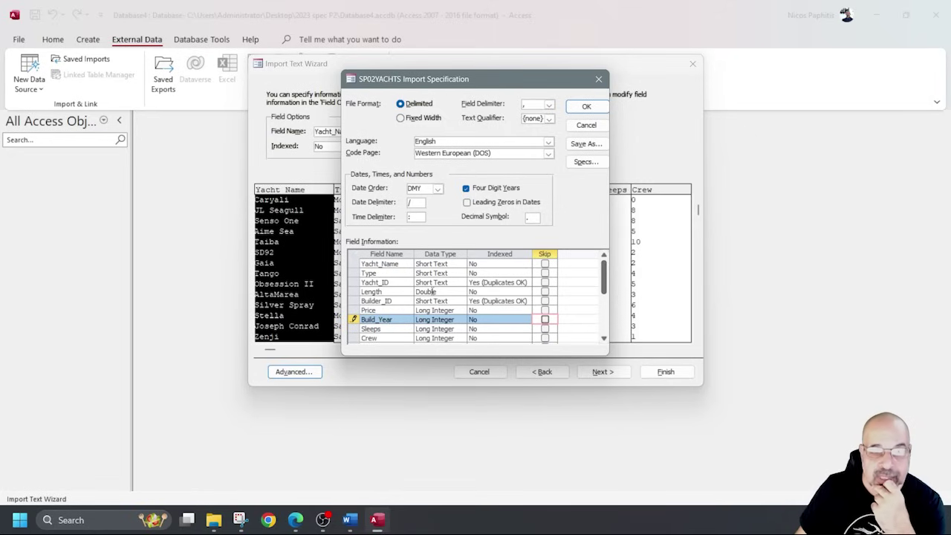
{"action": "left_click", "coordinate": [435, 292]}
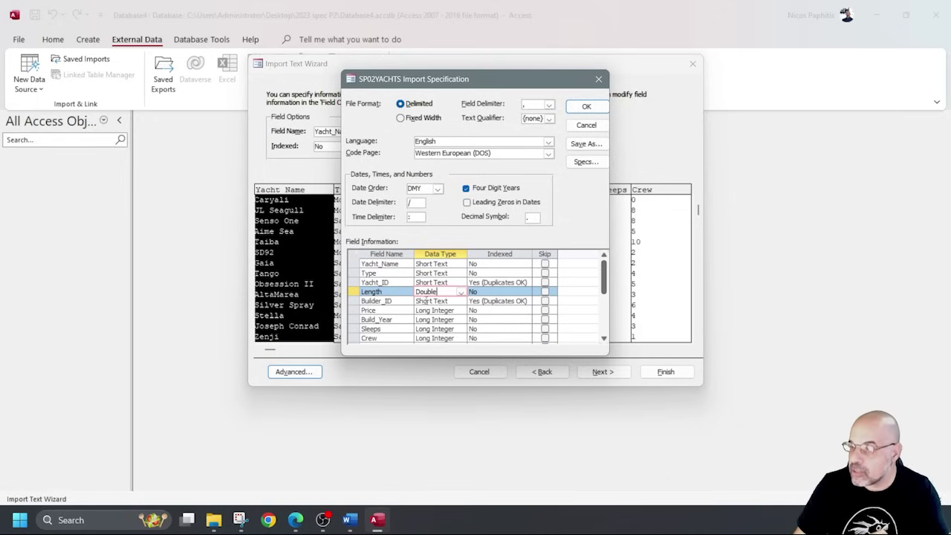
{"action": "left_click", "coordinate": [393, 312]}
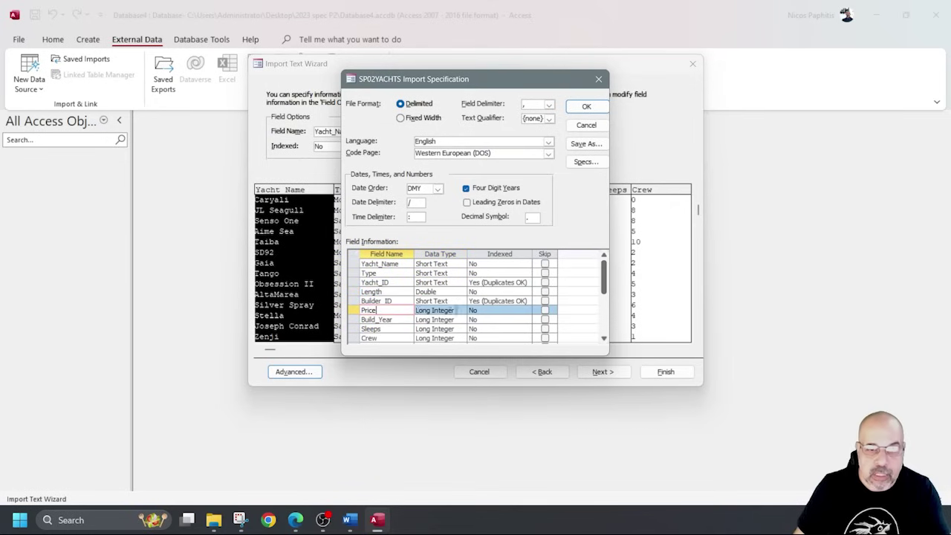
{"action": "left_click", "coordinate": [459, 310]}
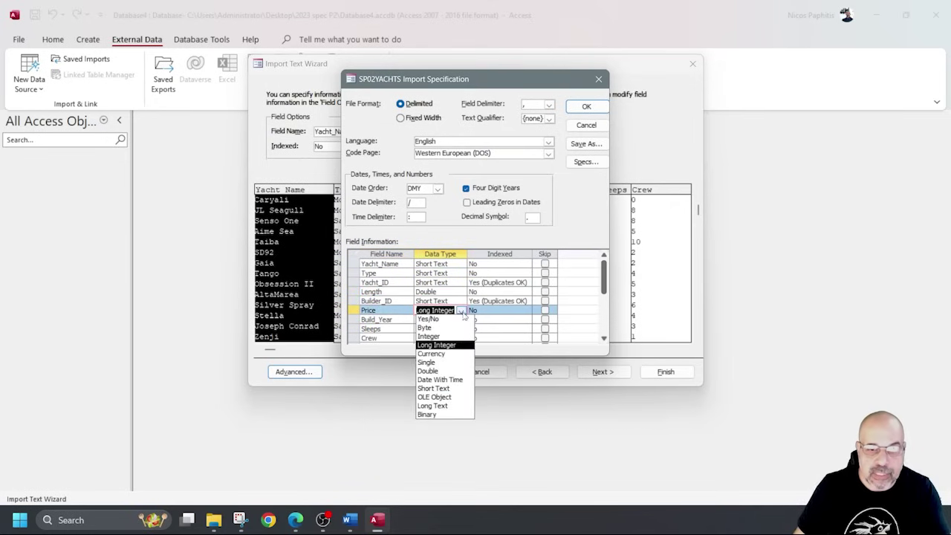
{"action": "left_click", "coordinate": [444, 355]}
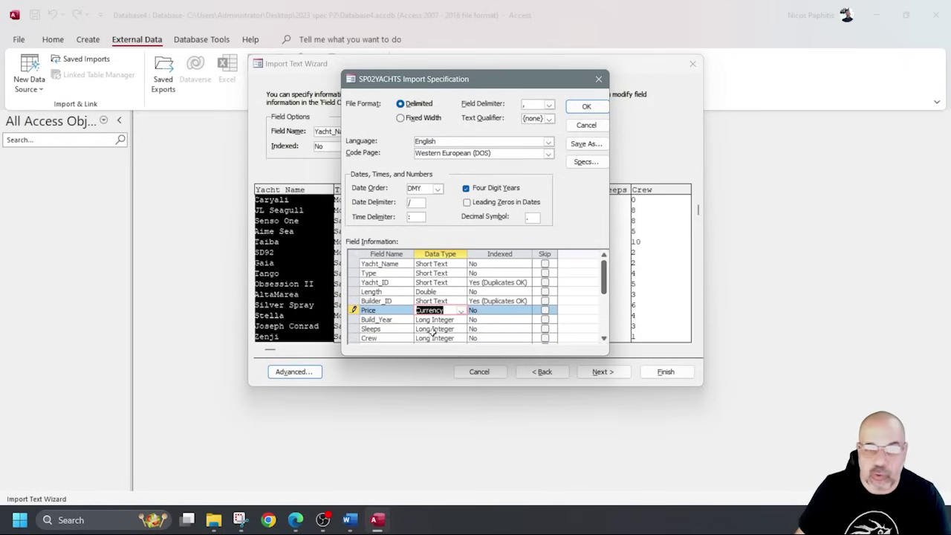
{"action": "left_click_drag", "start_coordinate": [484, 75], "coordinate": [291, 112]}
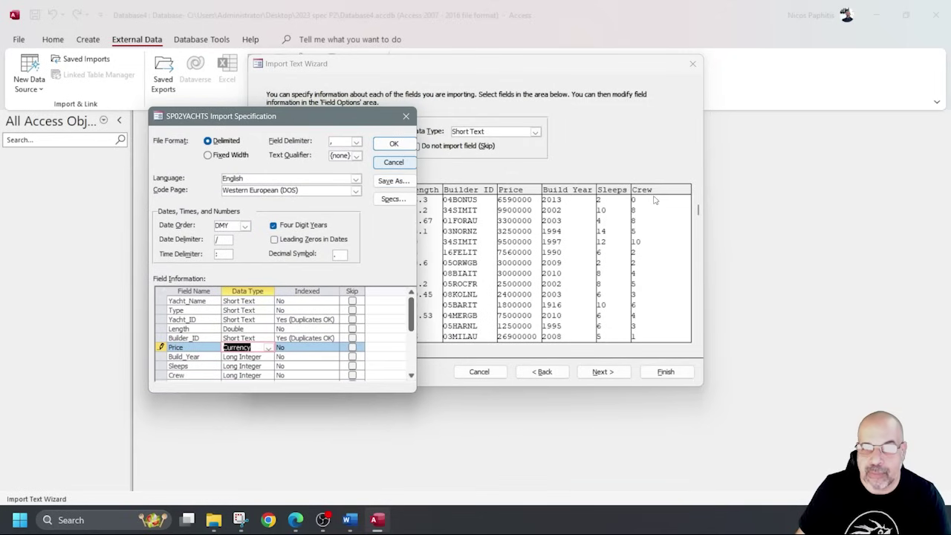
{"action": "left_click_drag", "start_coordinate": [299, 113], "coordinate": [385, 85]}
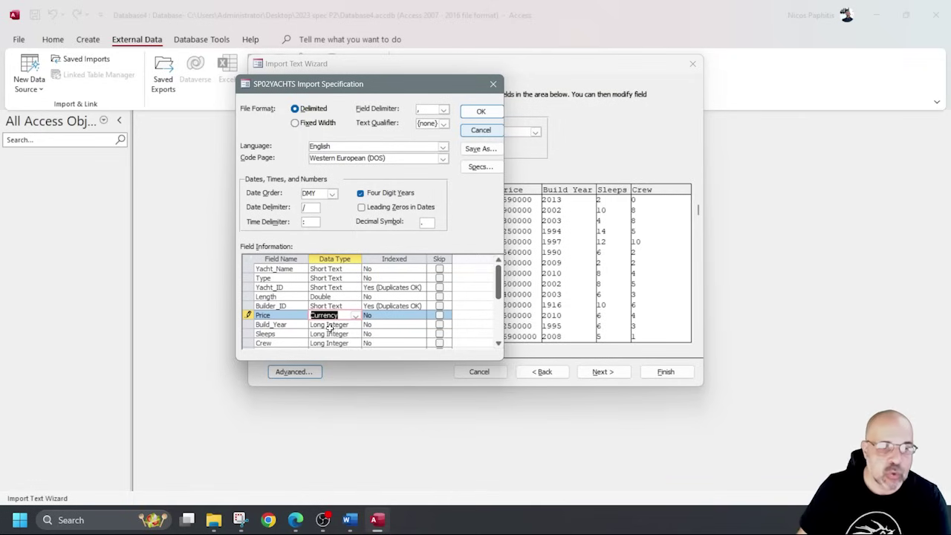
{"action": "scroll", "coordinate": [367, 330], "scroll_direction": "down", "scroll_amount": 1}
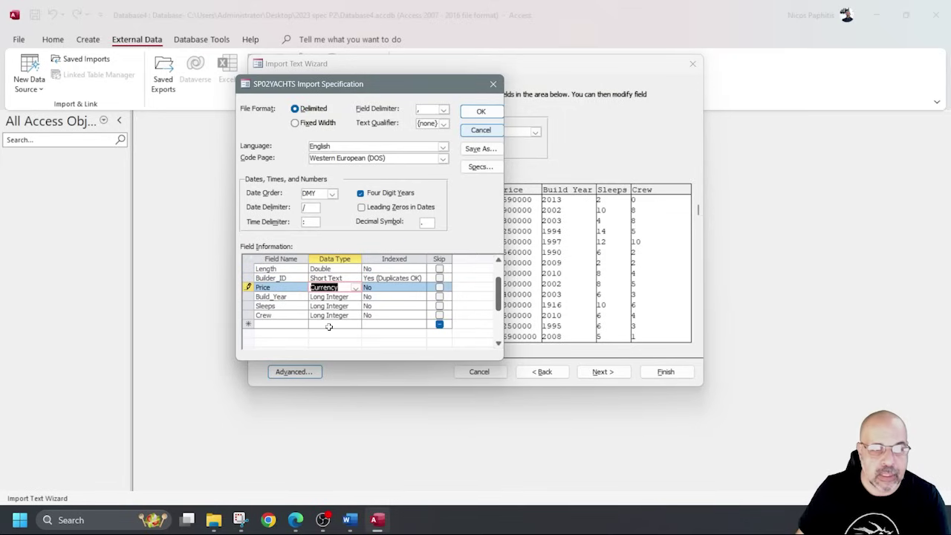
{"action": "left_click", "coordinate": [492, 114]}
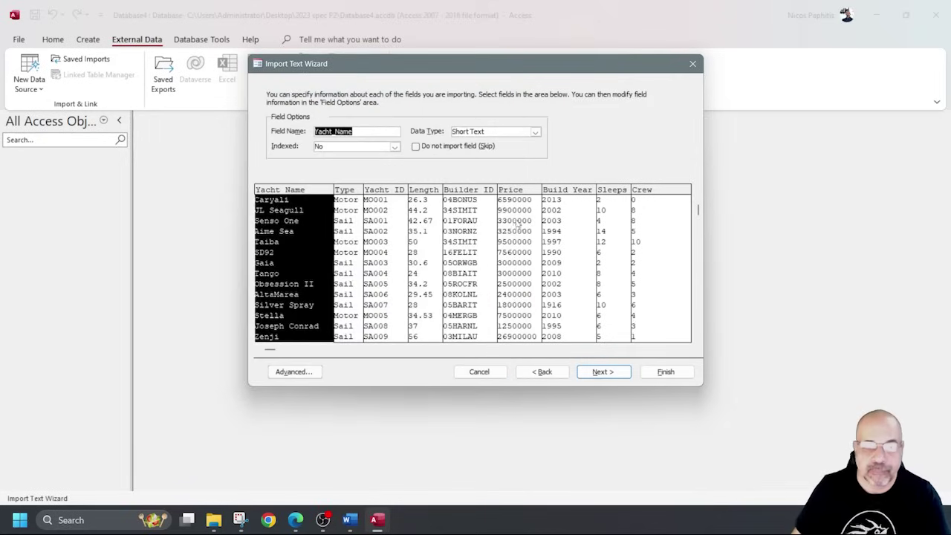
Set Yacht_ID as primary key and finish importing into SP02YACHTS without saving import steps.
{"action": "left_click", "coordinate": [601, 371]}
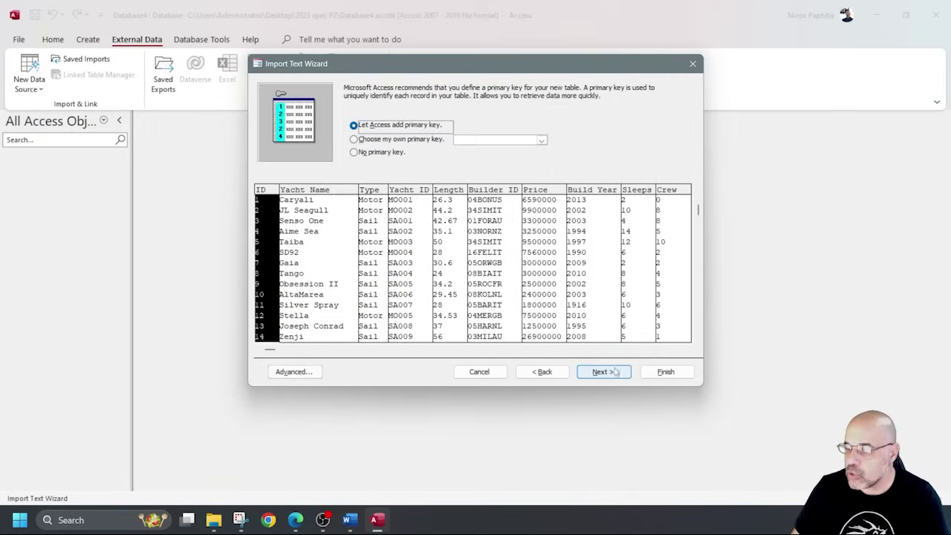
{"action": "left_click", "coordinate": [541, 140]}
{"action": "left_click", "coordinate": [490, 167]}
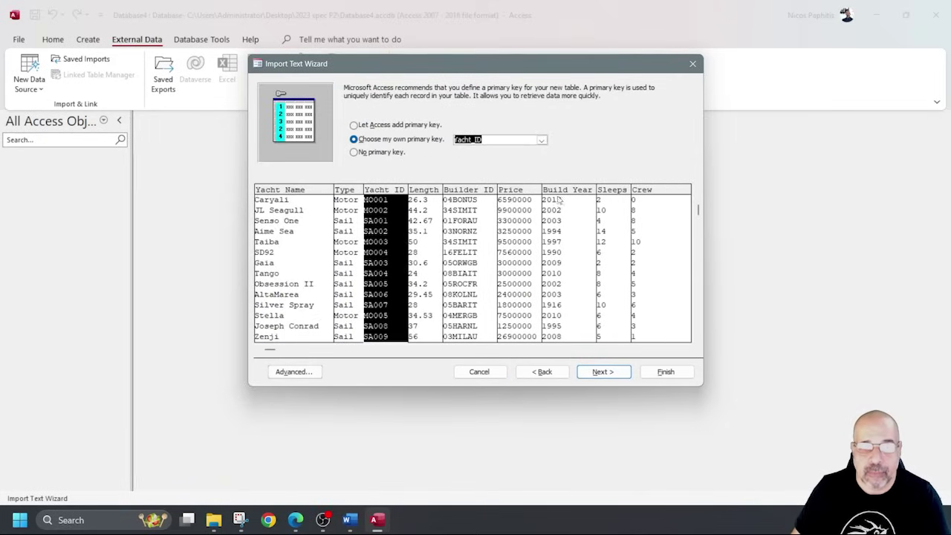
{"action": "left_click", "coordinate": [614, 373]}
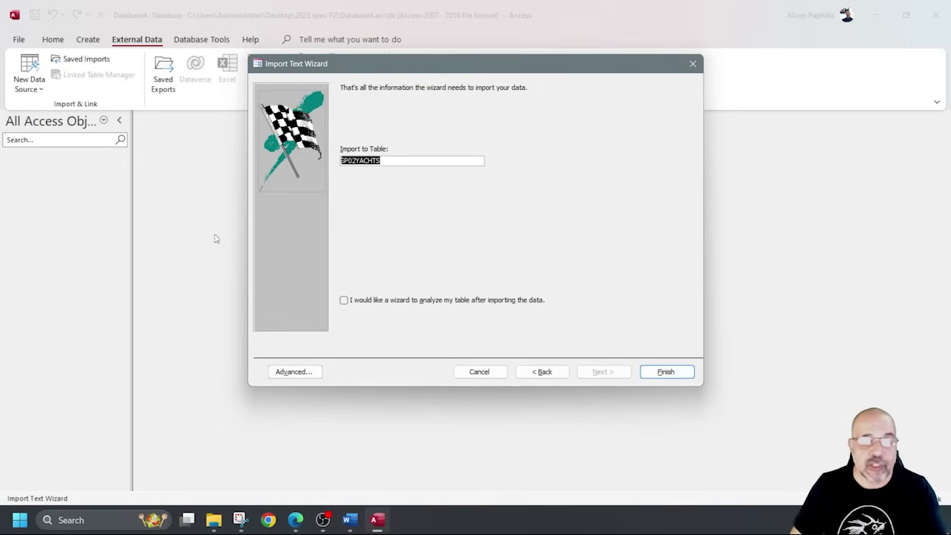
{"action": "left_click", "coordinate": [684, 376]}
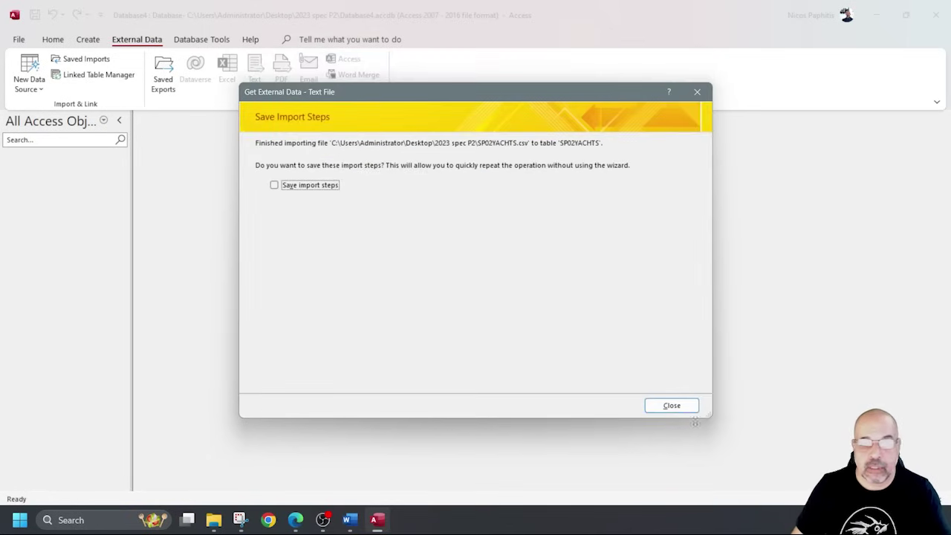
{"action": "left_click", "coordinate": [671, 405]}
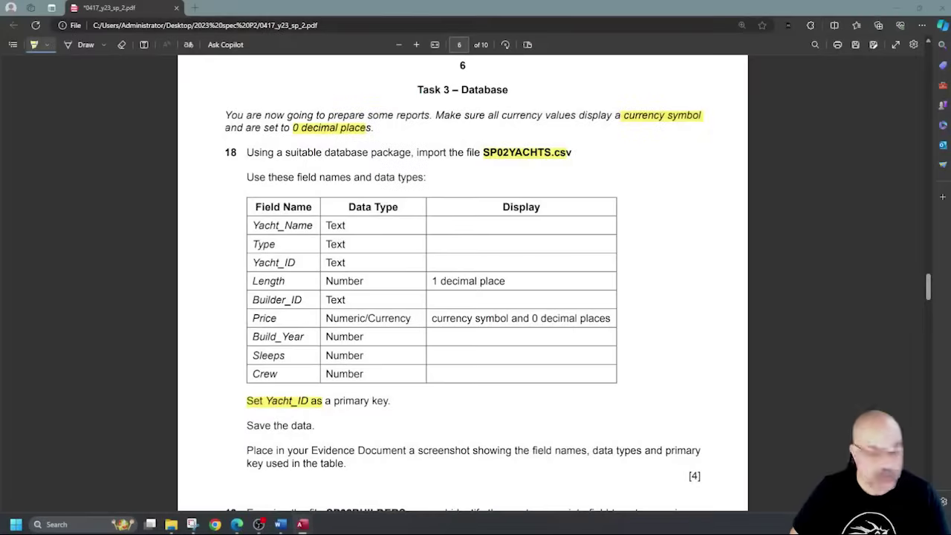
{"action": "scroll", "coordinate": [386, 224], "scroll_direction": "down", "scroll_amount": 4}
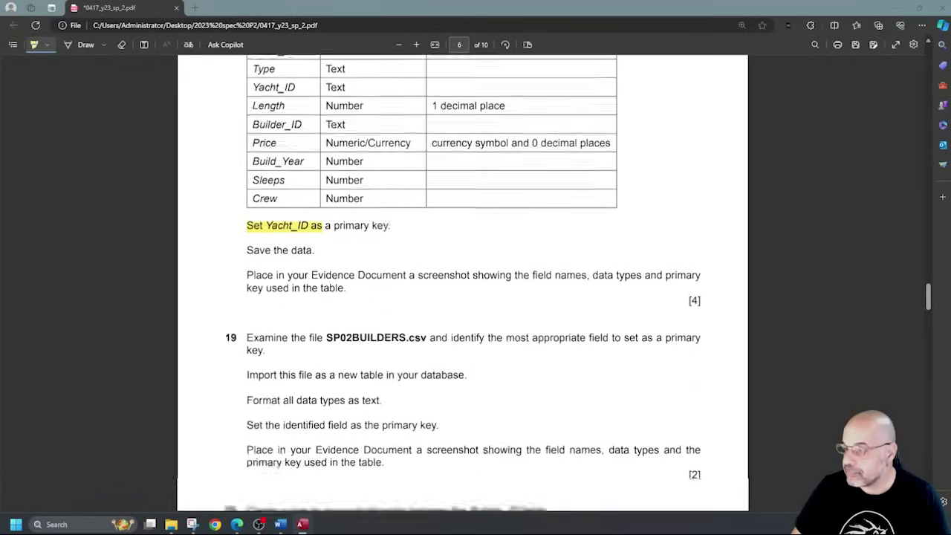
{"action": "scroll", "coordinate": [438, 197], "scroll_direction": "up", "scroll_amount": 4}
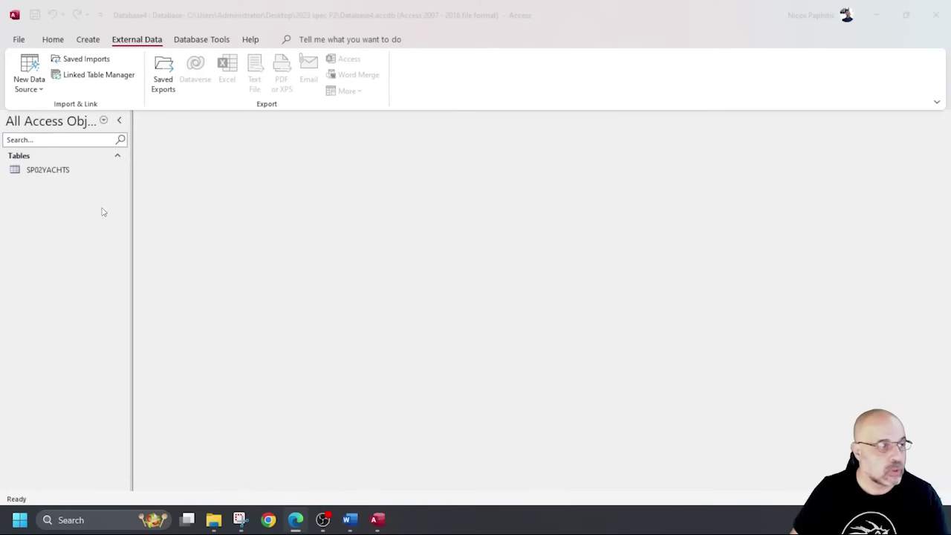
Open SP02YACHTS, check its field data types in Design View, then return to Datasheet View.
{"action": "double_click", "coordinate": [46, 170]}
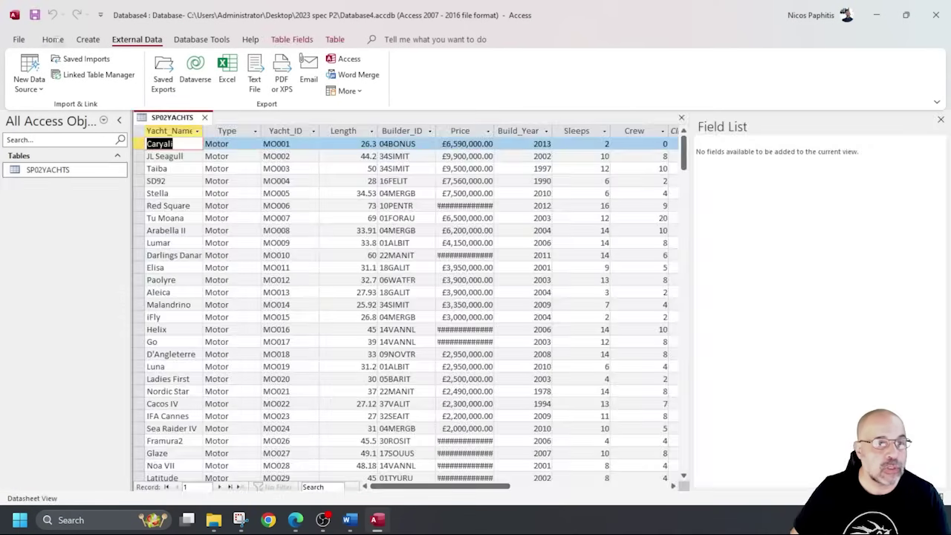
{"action": "left_click", "coordinate": [26, 67]}
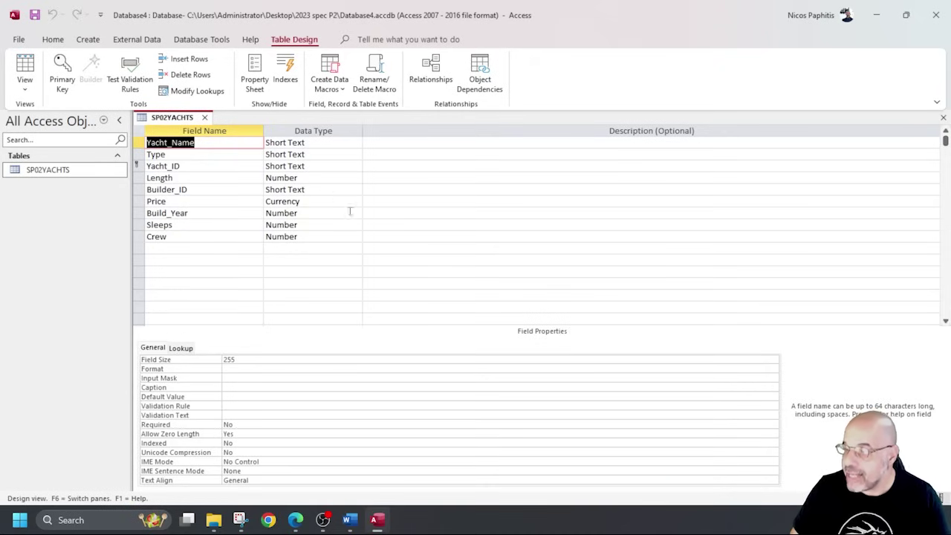
{"action": "left_click", "coordinate": [25, 65]}
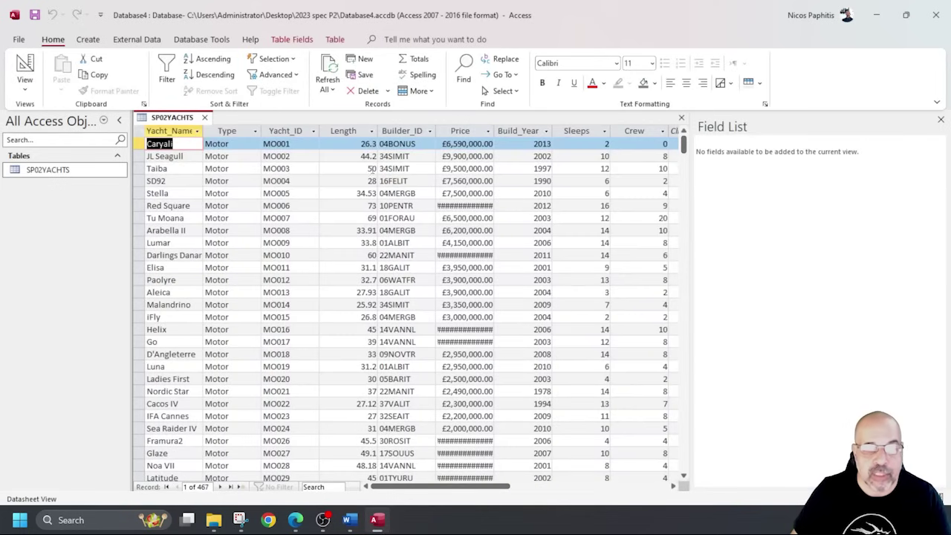
Set the Length field's Decimal Places to 1 and save the table while returning to the datasheet.
{"action": "left_click", "coordinate": [376, 195]}
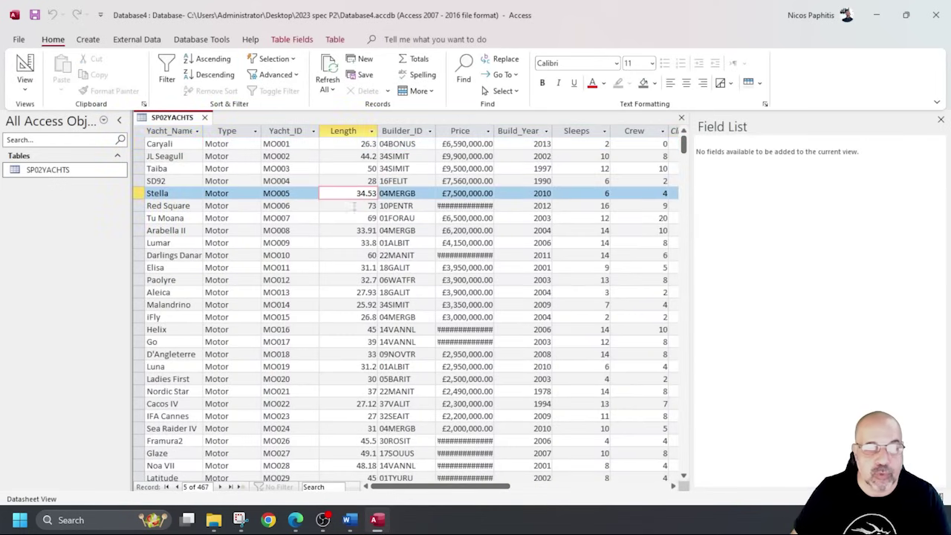
{"action": "left_click", "coordinate": [26, 66]}
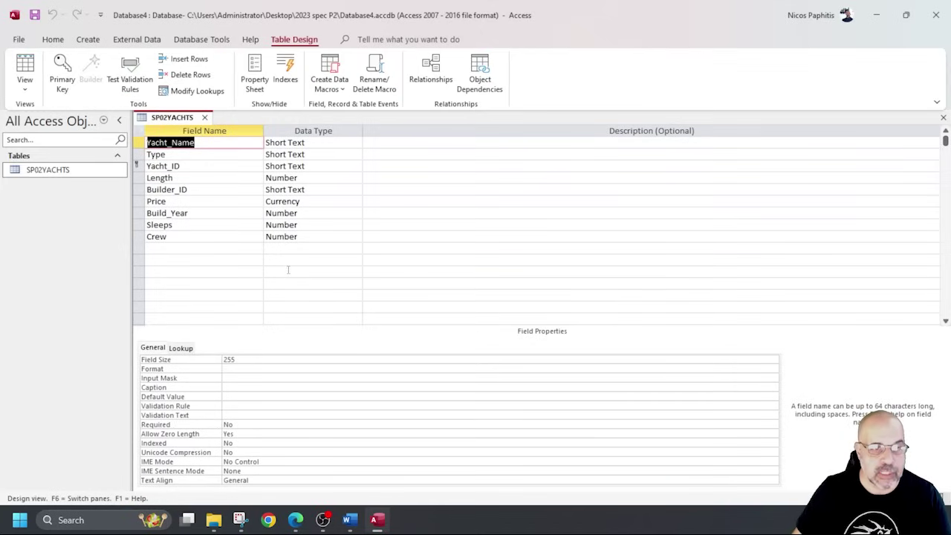
{"action": "left_click", "coordinate": [324, 179]}
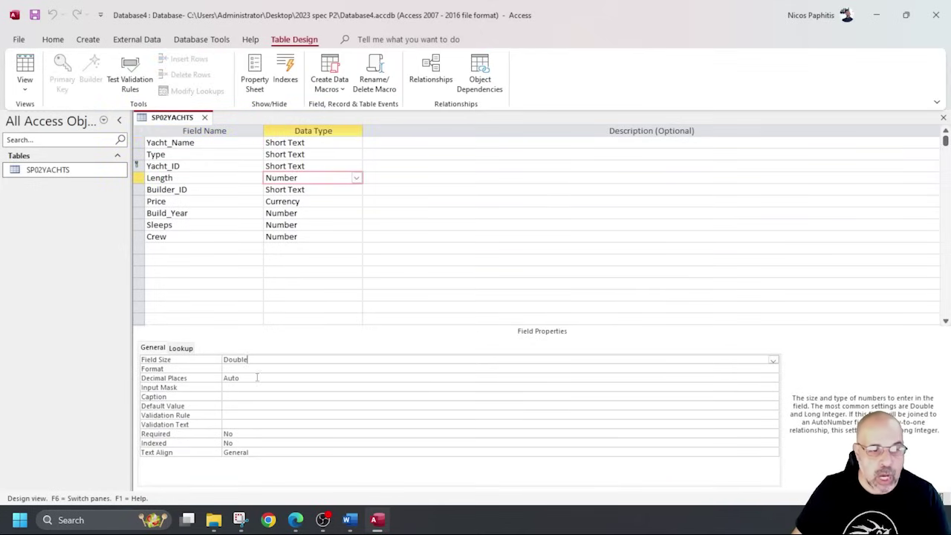
{"action": "left_click", "coordinate": [257, 377]}
{"action": "left_click", "coordinate": [773, 379]}
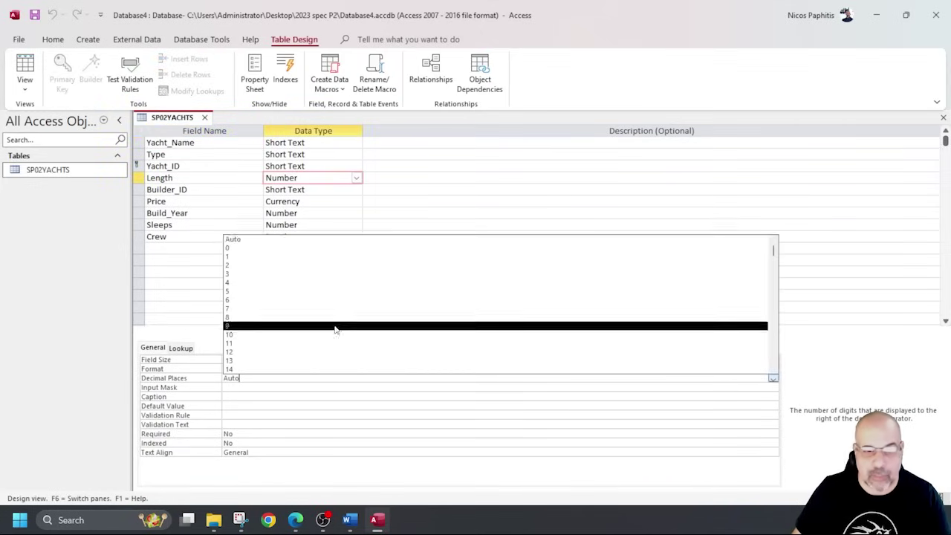
{"action": "left_click", "coordinate": [265, 257]}
{"action": "left_click", "coordinate": [25, 72]}
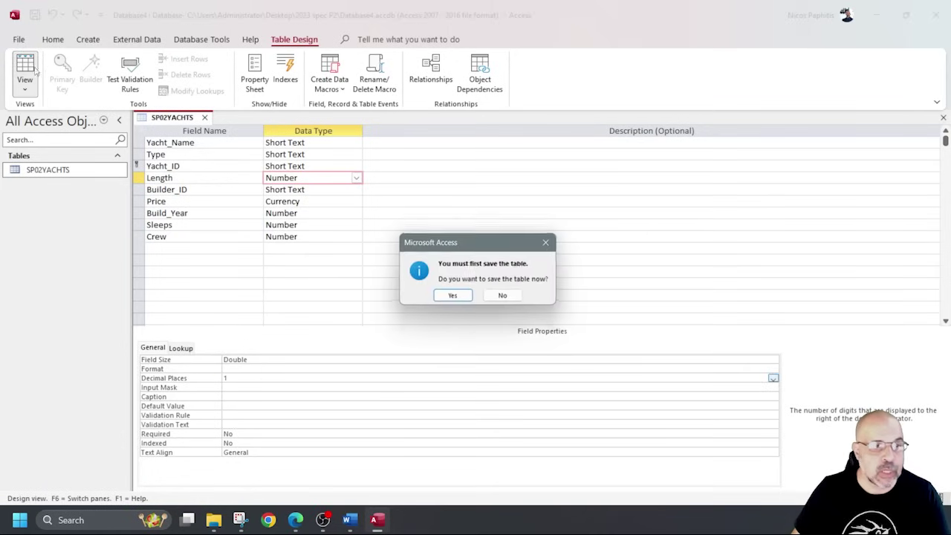
{"action": "left_click", "coordinate": [455, 297]}
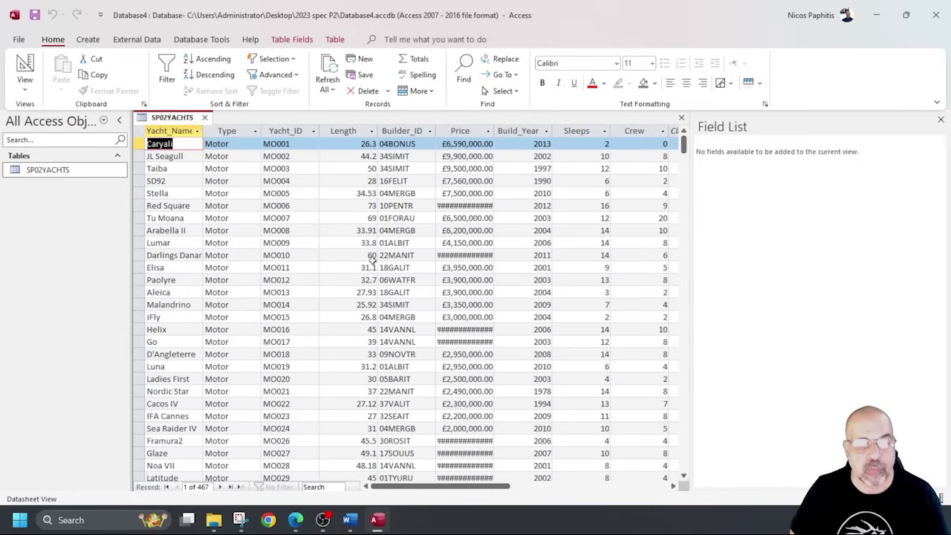
Set the Length field's Format to Fixed in Design View.
{"action": "left_click", "coordinate": [25, 71]}
{"action": "left_click", "coordinate": [255, 368]}
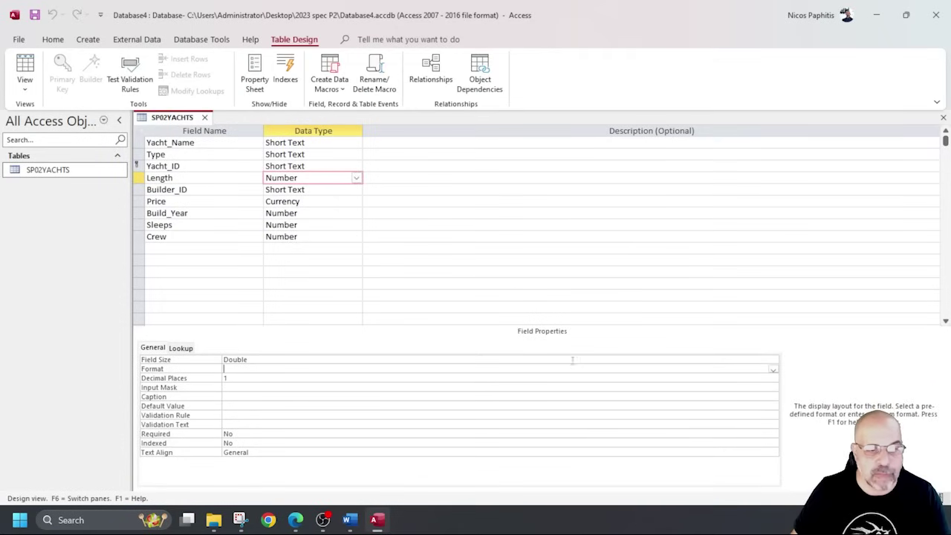
{"action": "left_click", "coordinate": [773, 368]}
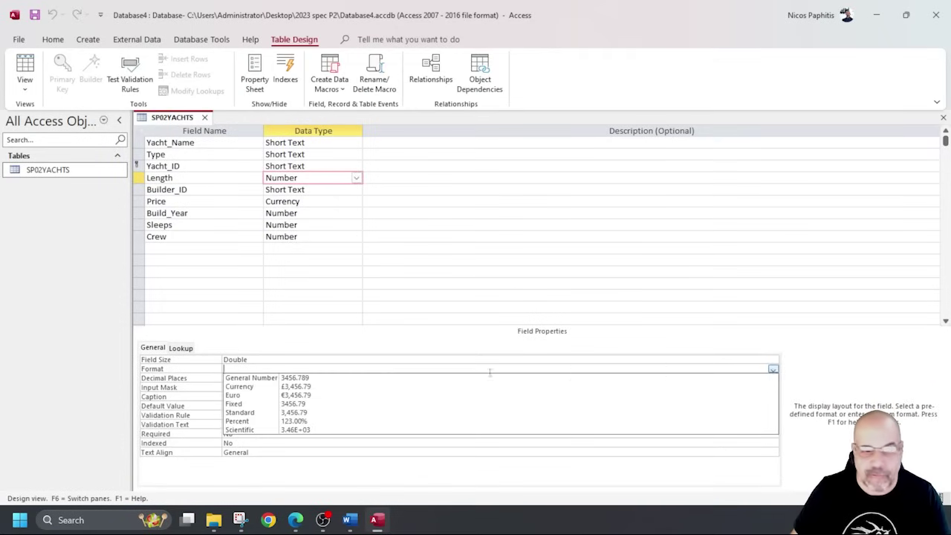
{"action": "left_click", "coordinate": [306, 403]}
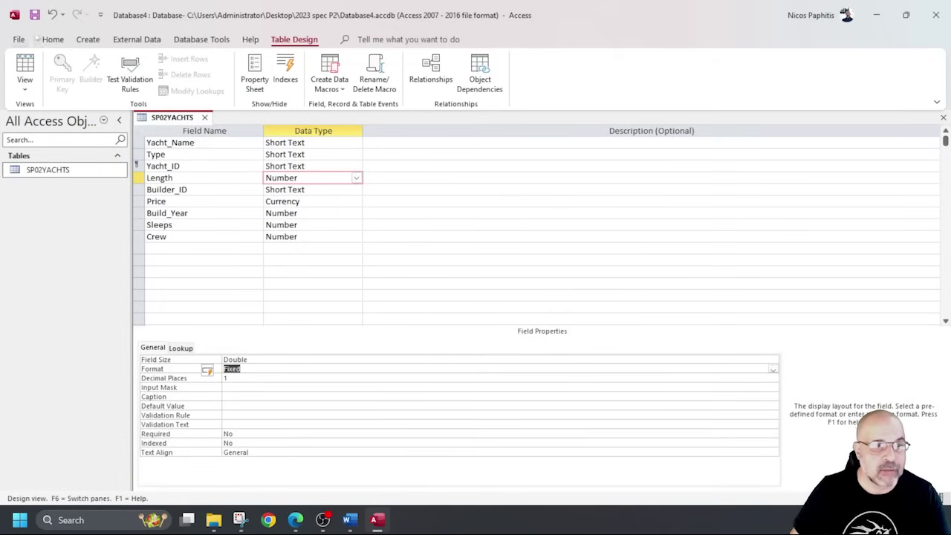
Widen the Price column so values like £63,500,500.00 display in full.
{"action": "left_click", "coordinate": [25, 67]}
{"action": "left_click", "coordinate": [353, 128]}
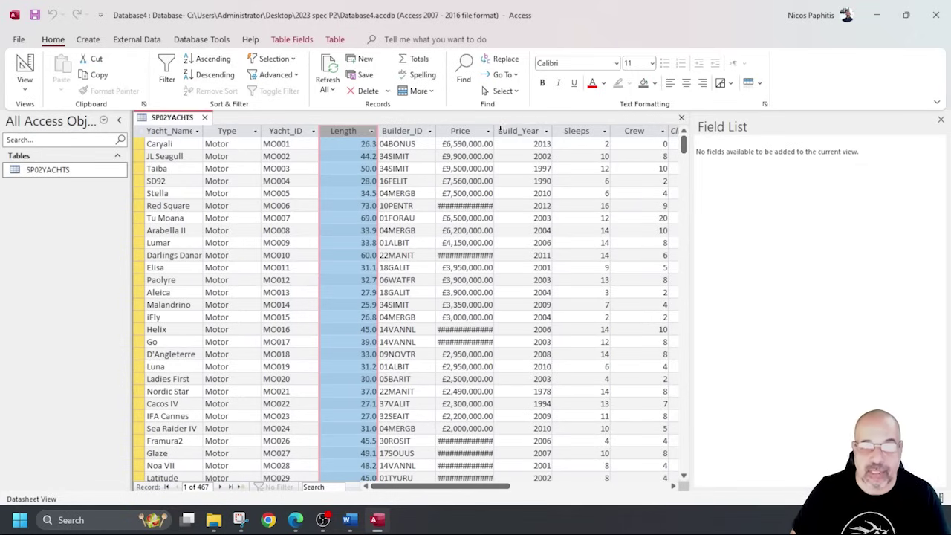
{"action": "left_click_drag", "start_coordinate": [494, 132], "coordinate": [556, 133]}
{"action": "left_click", "coordinate": [550, 205]}
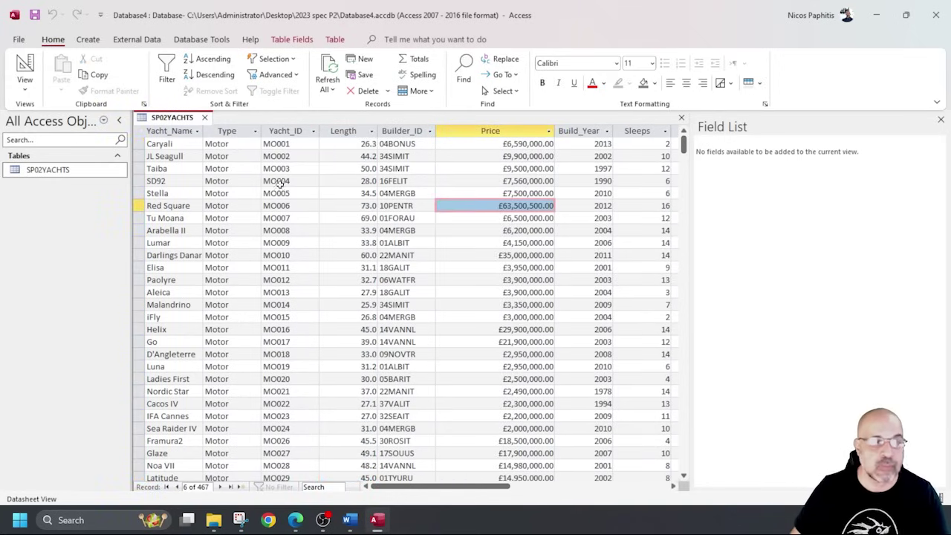
Give the Price field 1 decimal place and save the table design.
{"action": "left_click", "coordinate": [24, 67]}
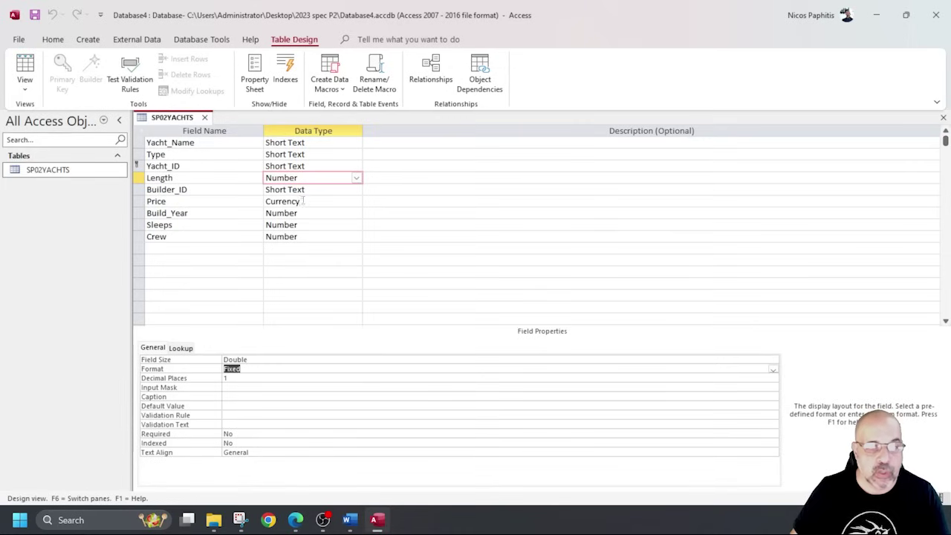
{"action": "left_click", "coordinate": [303, 200]}
{"action": "left_click", "coordinate": [243, 369]}
{"action": "left_click", "coordinate": [773, 369]}
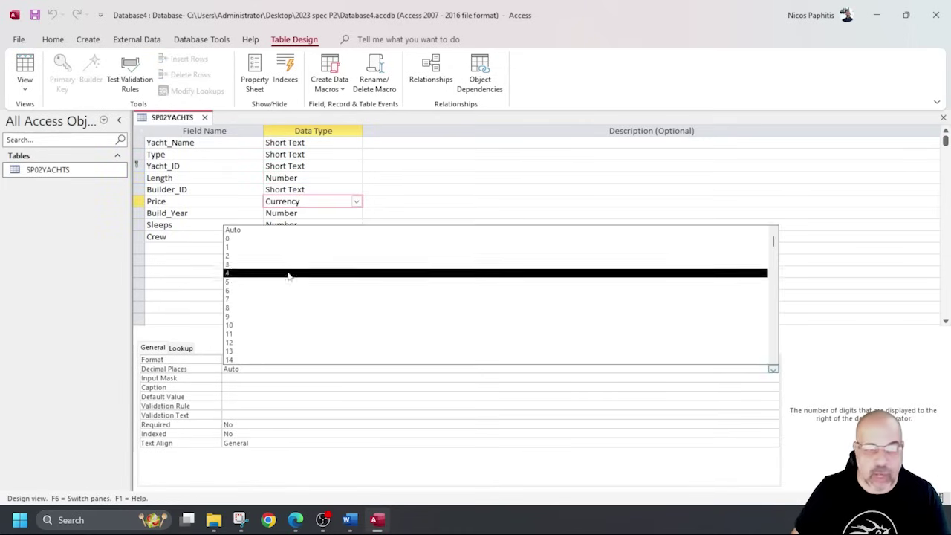
{"action": "left_click", "coordinate": [281, 247]}
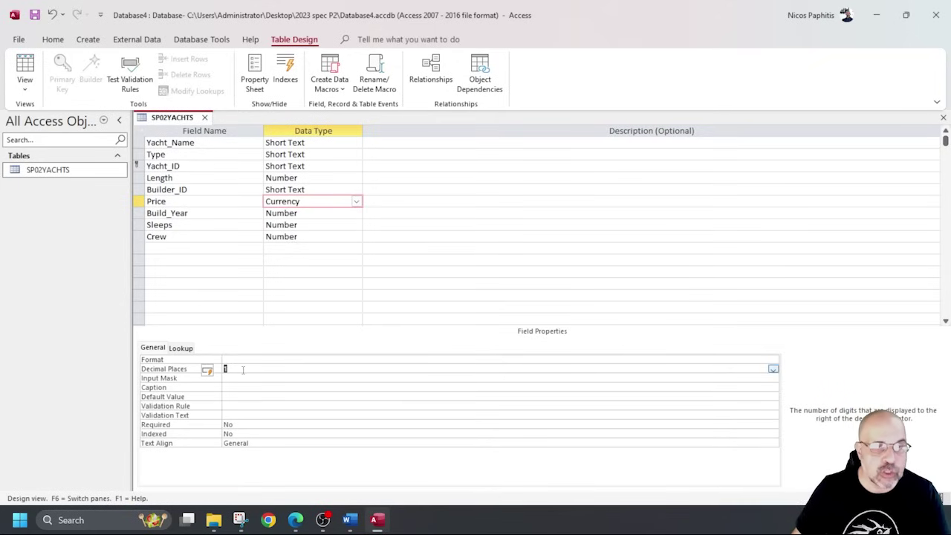
{"action": "left_click", "coordinate": [34, 14]}
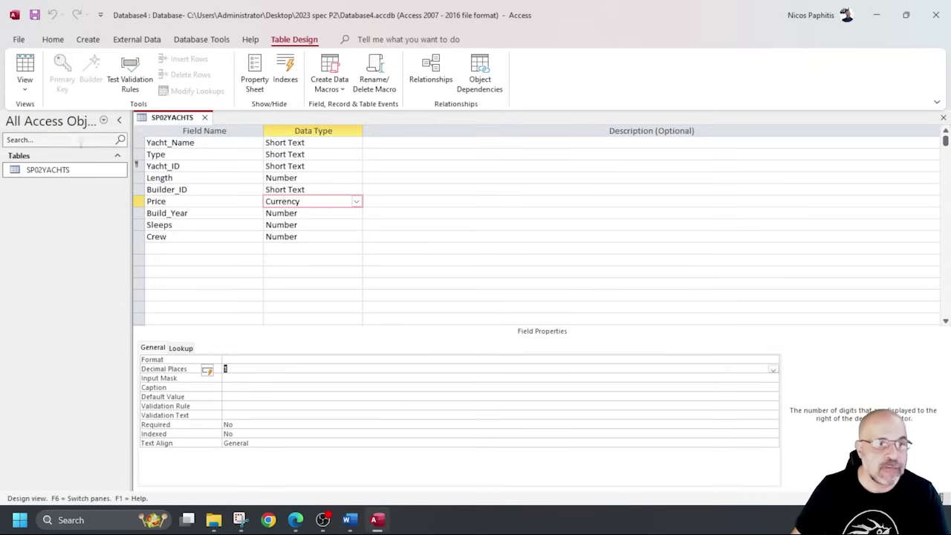
Check the one-decimal prices in Datasheet View, then return to Design View.
{"action": "left_click", "coordinate": [34, 77]}
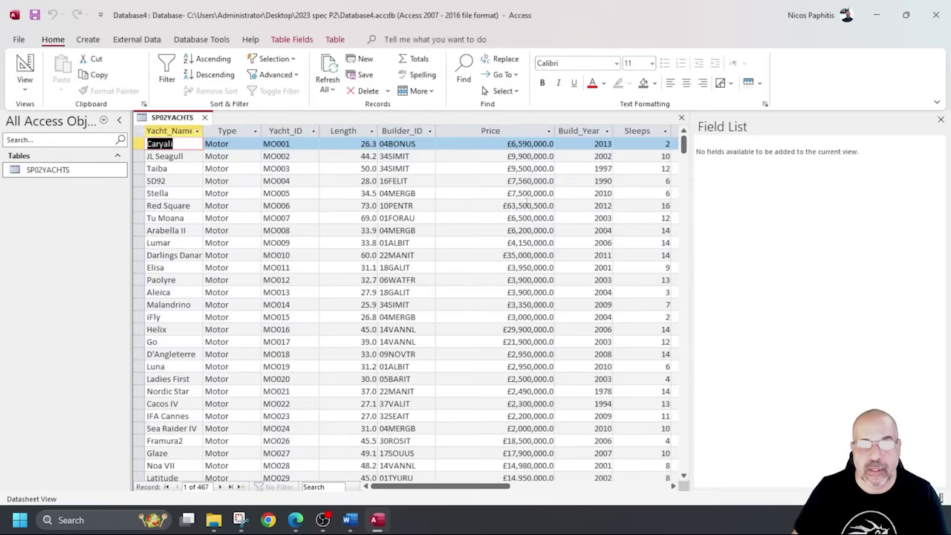
{"action": "left_click", "coordinate": [540, 126]}
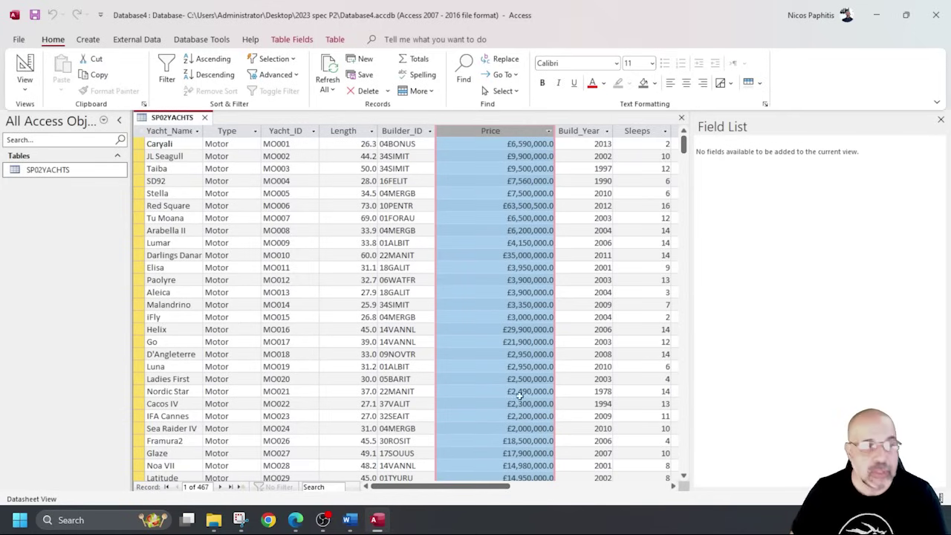
{"action": "left_click", "coordinate": [30, 77]}
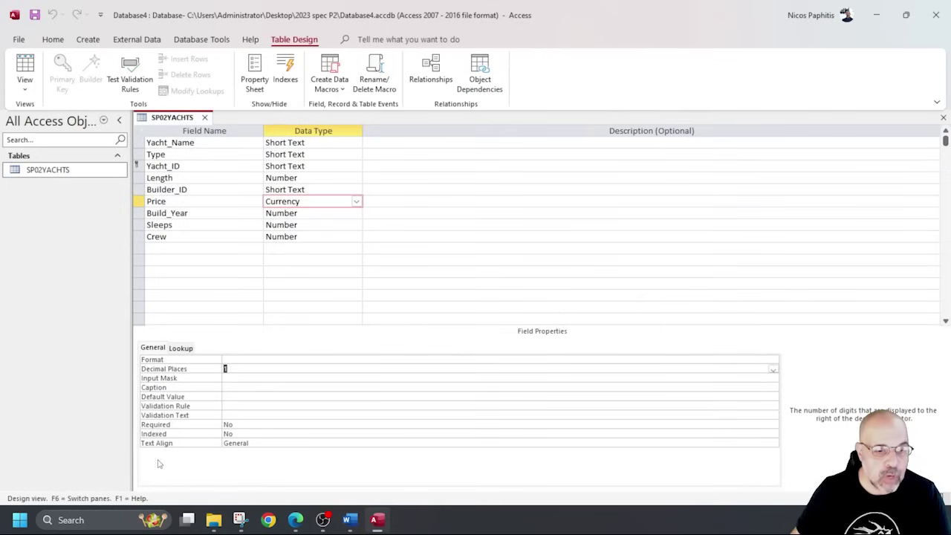
{"action": "left_click", "coordinate": [239, 520]}
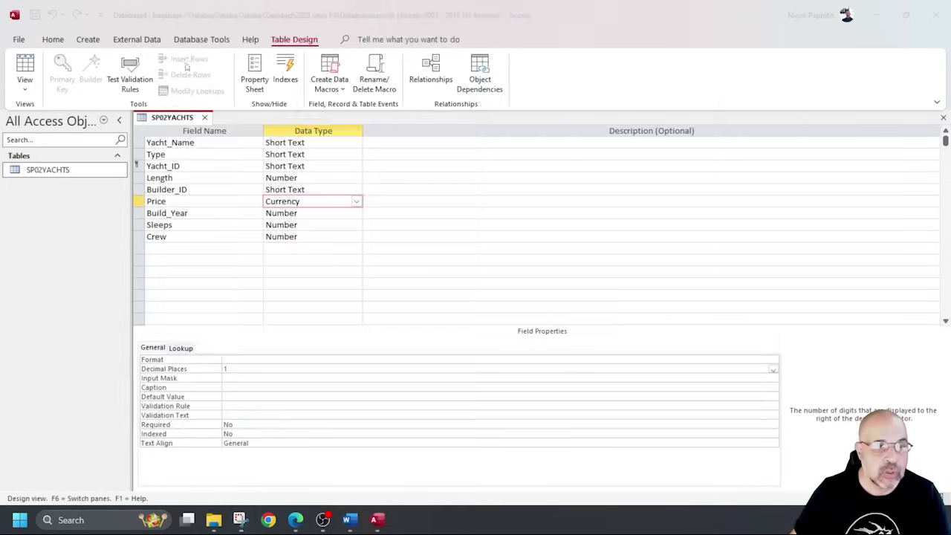
Capture the SP02YACHTS design grid and mark the table name, Yacht_ID key and Data Type column.
{"action": "left_click_drag", "start_coordinate": [129, 107], "coordinate": [373, 285]}
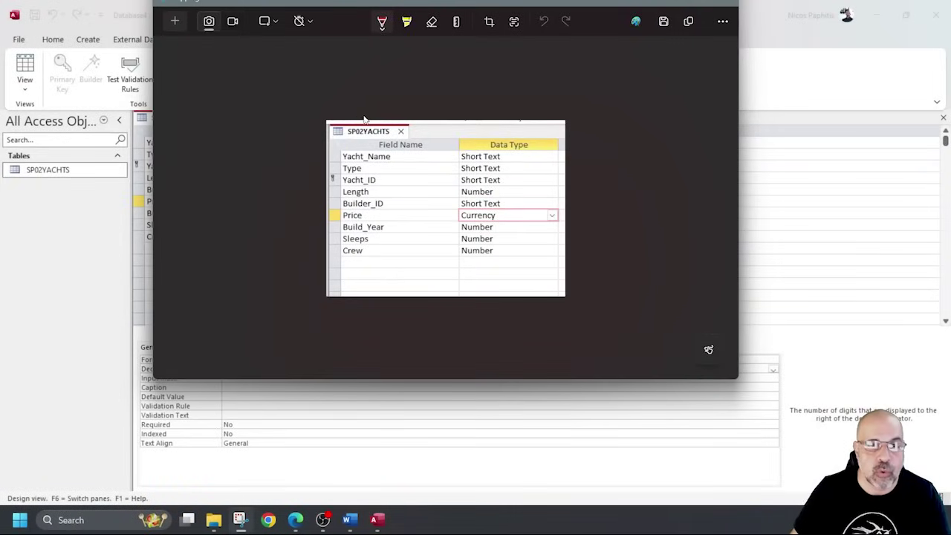
{"action": "mouse_move", "coordinate": [367, 115]}
{"action": "left_mouse_down"}
{"action": "mouse_move", "coordinate": [321, 121]}
{"action": "mouse_move", "coordinate": [416, 135]}
{"action": "mouse_move", "coordinate": [337, 121]}
{"action": "left_mouse_up"}
{"action": "mouse_move", "coordinate": [338, 168]}
{"action": "left_mouse_down"}
{"action": "mouse_move", "coordinate": [326, 184]}
{"action": "mouse_move", "coordinate": [343, 179]}
{"action": "mouse_move", "coordinate": [339, 168]}
{"action": "left_mouse_up"}
{"action": "mouse_move", "coordinate": [457, 141]}
{"action": "left_mouse_down"}
{"action": "mouse_move", "coordinate": [459, 220]}
{"action": "mouse_move", "coordinate": [549, 249]}
{"action": "mouse_move", "coordinate": [447, 139]}
{"action": "left_mouse_up"}
Erase all the red pen marks from the capture.
{"action": "left_click", "coordinate": [432, 21]}
{"action": "left_click", "coordinate": [454, 142]}
{"action": "left_click", "coordinate": [332, 177]}
{"action": "left_click", "coordinate": [327, 132]}
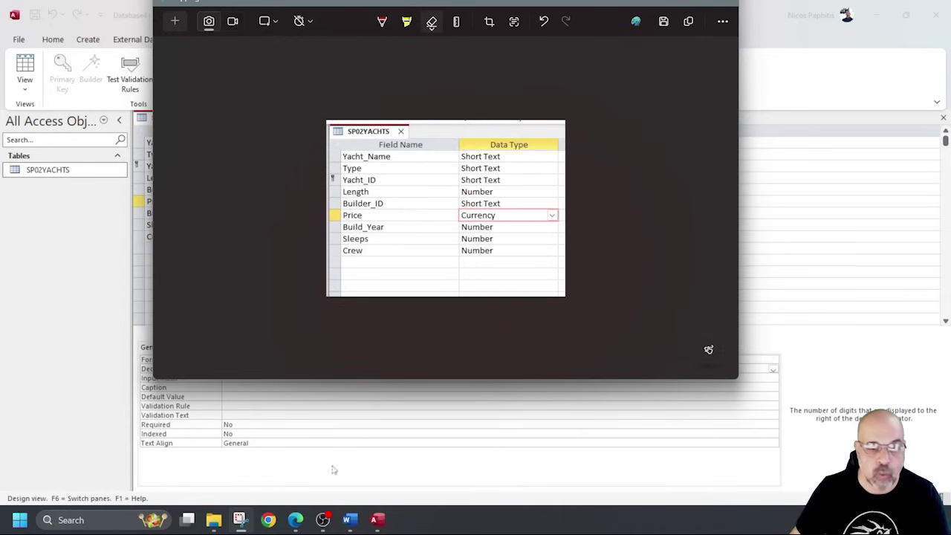
Paste the design capture under Step 18 – EVIDENCE 5 in SP02EVIDENCE1234.docx and save it.
{"action": "left_click", "coordinate": [350, 520]}
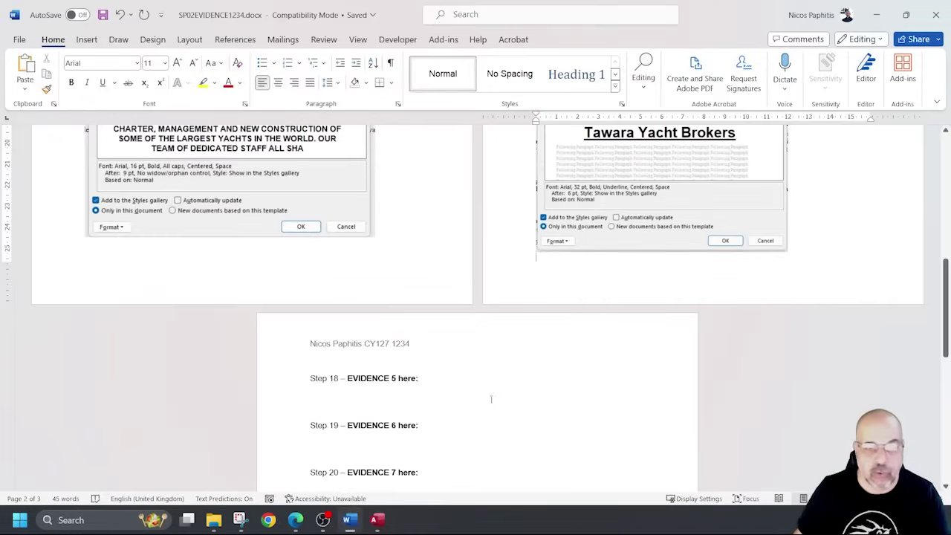
{"action": "left_click", "coordinate": [434, 400]}
{"action": "key", "text": "ctrl+v"}
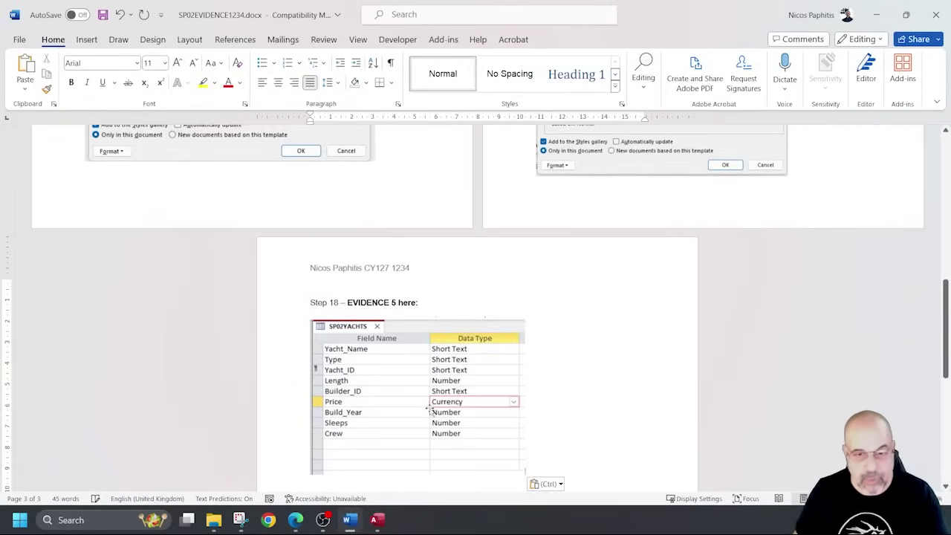
{"action": "scroll", "coordinate": [460, 399], "scroll_direction": "down", "scroll_amount": 3}
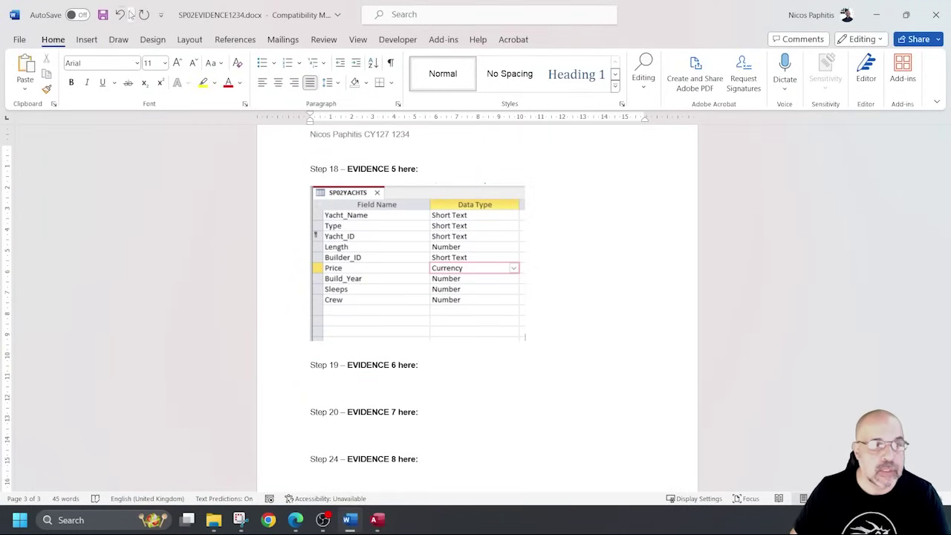
{"action": "key", "text": "ctrl+s"}
{"action": "left_click", "coordinate": [877, 17]}
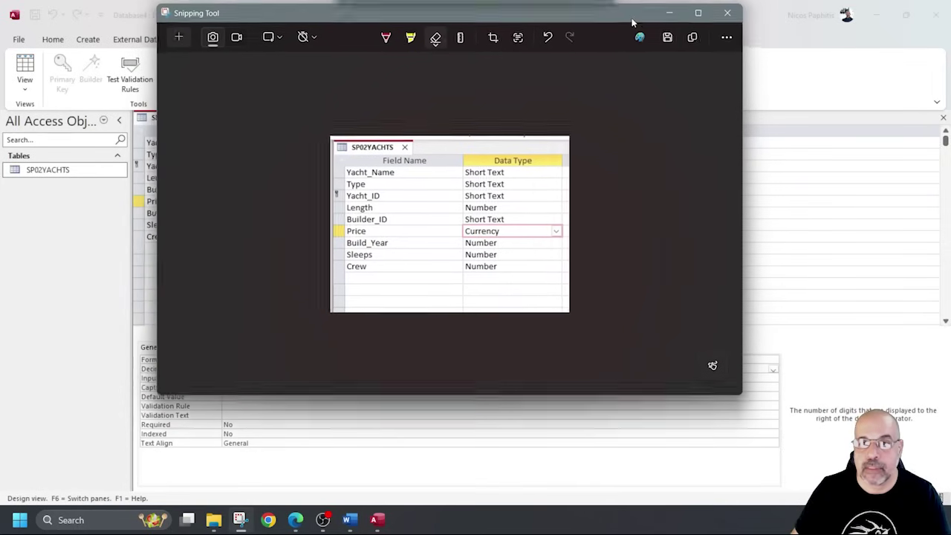
{"action": "left_click", "coordinate": [667, 27]}
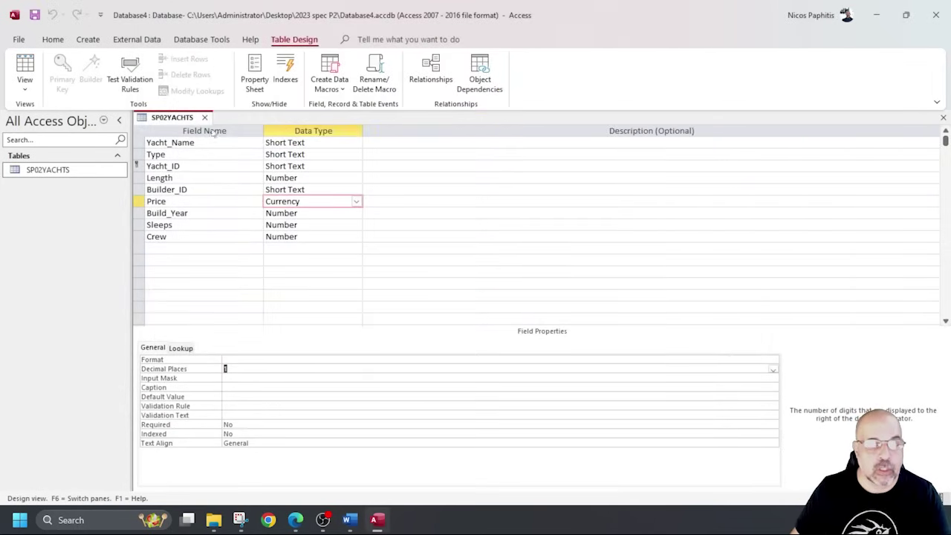
Close the SP02YACHTS table, then highlight SP02BUILDERS.csv and 'text' in question 19.
{"action": "left_click", "coordinate": [204, 117]}
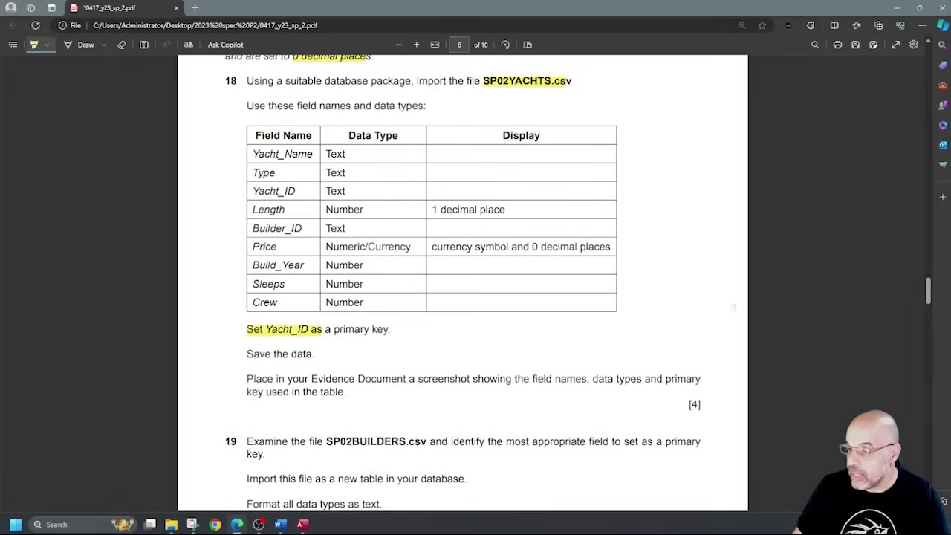
{"action": "scroll", "coordinate": [733, 307], "scroll_direction": "down", "scroll_amount": 4}
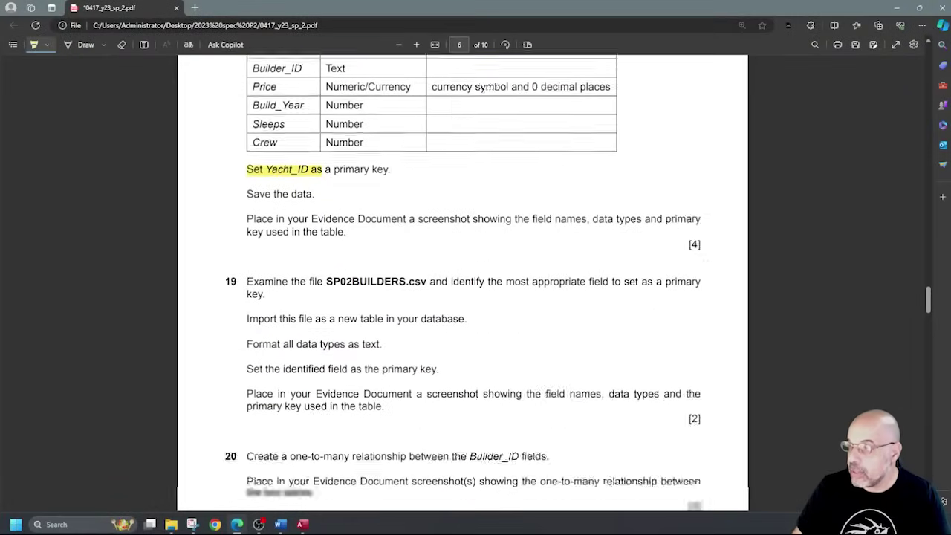
{"action": "scroll", "coordinate": [687, 297], "scroll_direction": "up", "scroll_amount": 4}
{"action": "scroll", "coordinate": [687, 297], "scroll_direction": "down", "scroll_amount": 4}
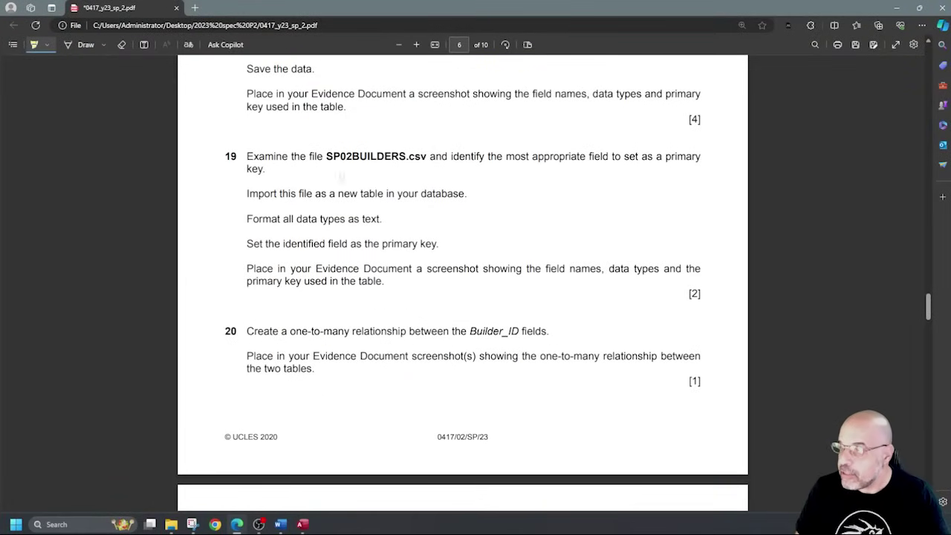
{"action": "left_click_drag", "start_coordinate": [326, 157], "coordinate": [427, 157]}
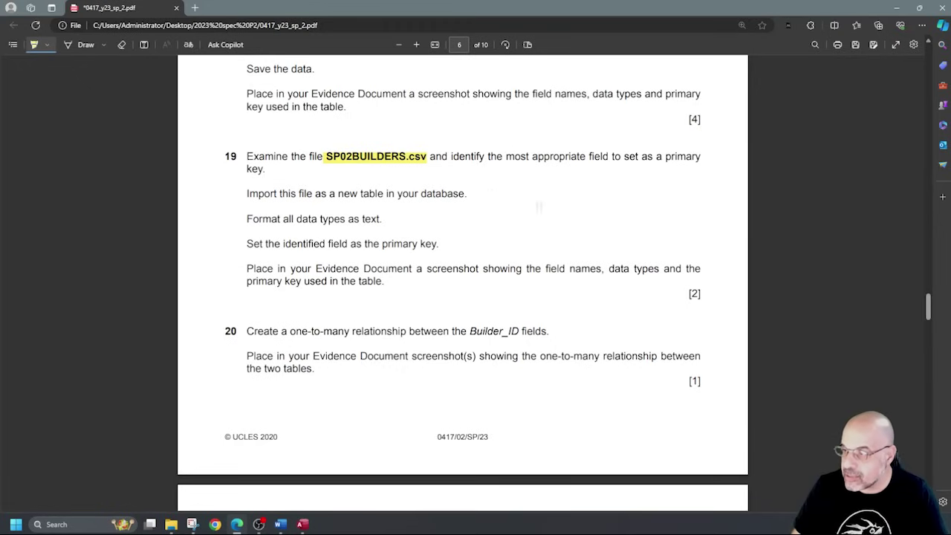
{"action": "left_click_drag", "start_coordinate": [415, 218], "coordinate": [353, 218]}
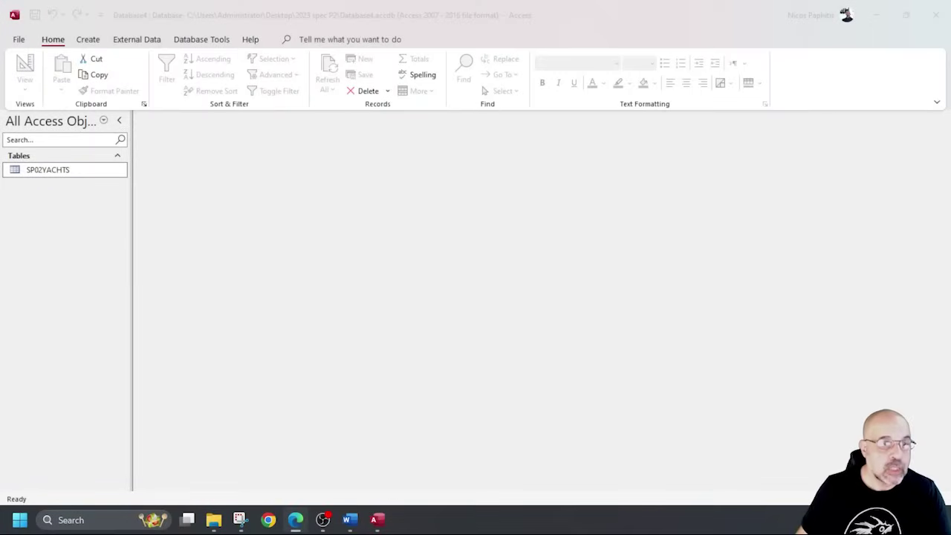
Start a Text File import from External Data > New Data Source in Access.
{"action": "left_click", "coordinate": [106, 46]}
{"action": "left_click", "coordinate": [137, 40]}
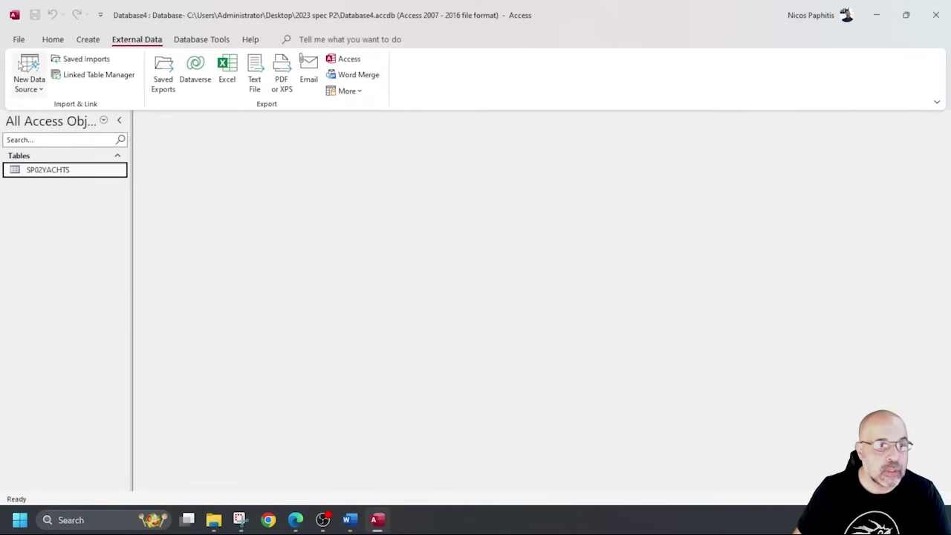
{"action": "left_click", "coordinate": [30, 73]}
{"action": "mouse_move", "coordinate": [63, 113]}
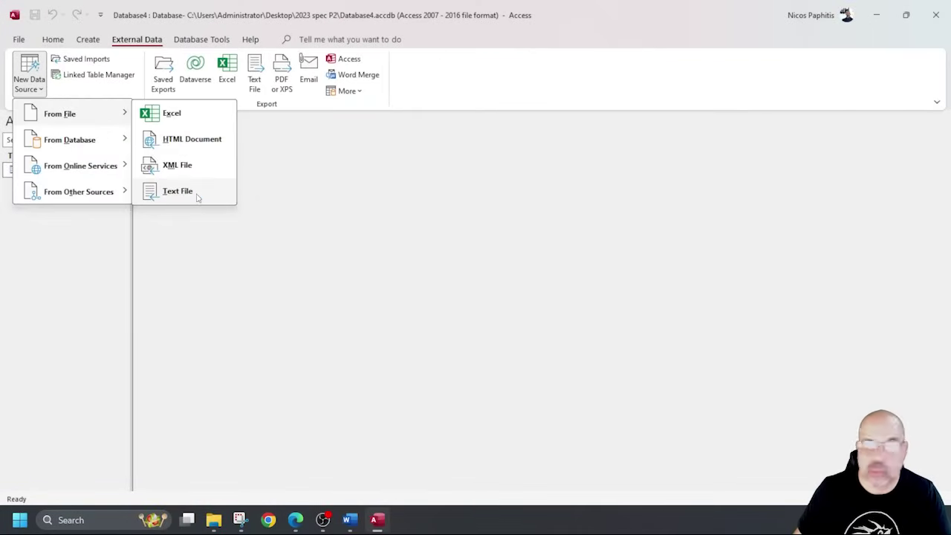
{"action": "left_click", "coordinate": [178, 191]}
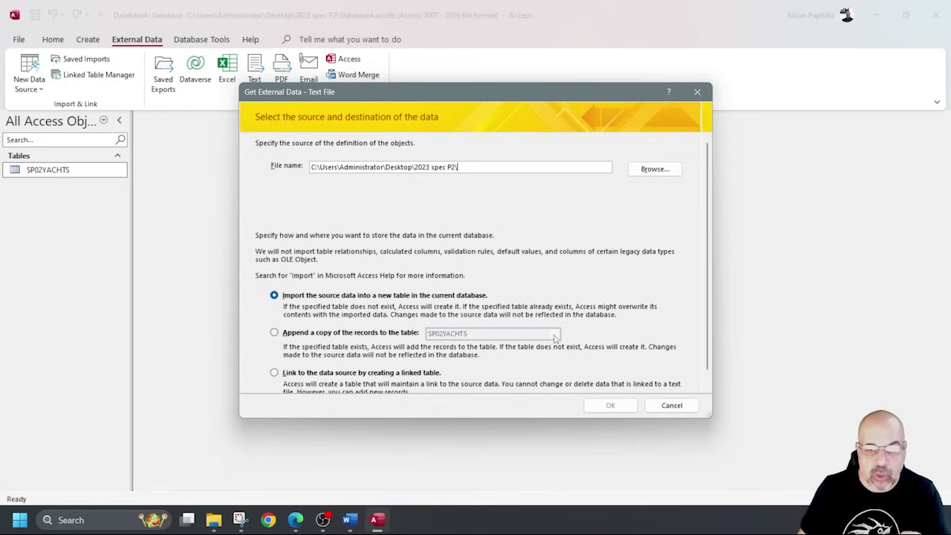
Choose import into a new table with SP02BUILDERS.csv as the source file.
{"action": "left_click", "coordinate": [415, 334]}
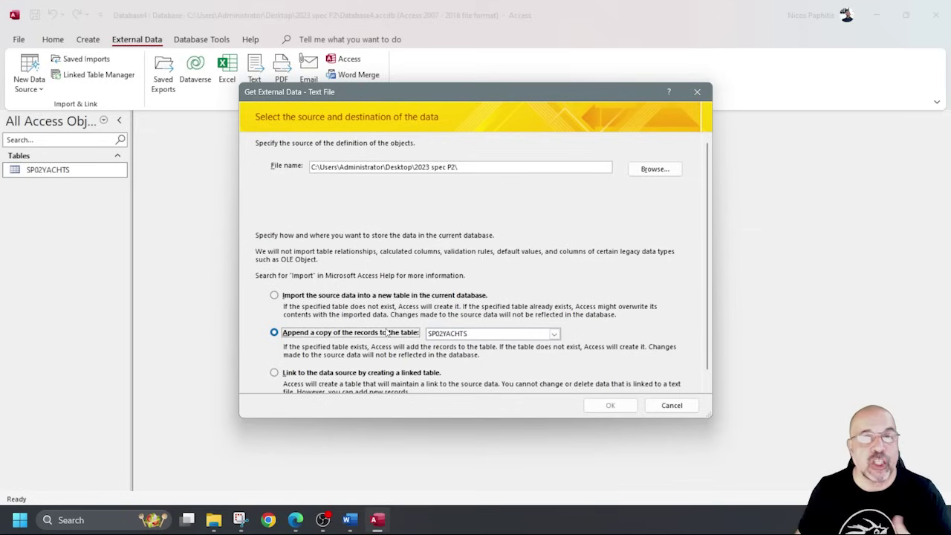
{"action": "left_click", "coordinate": [274, 295]}
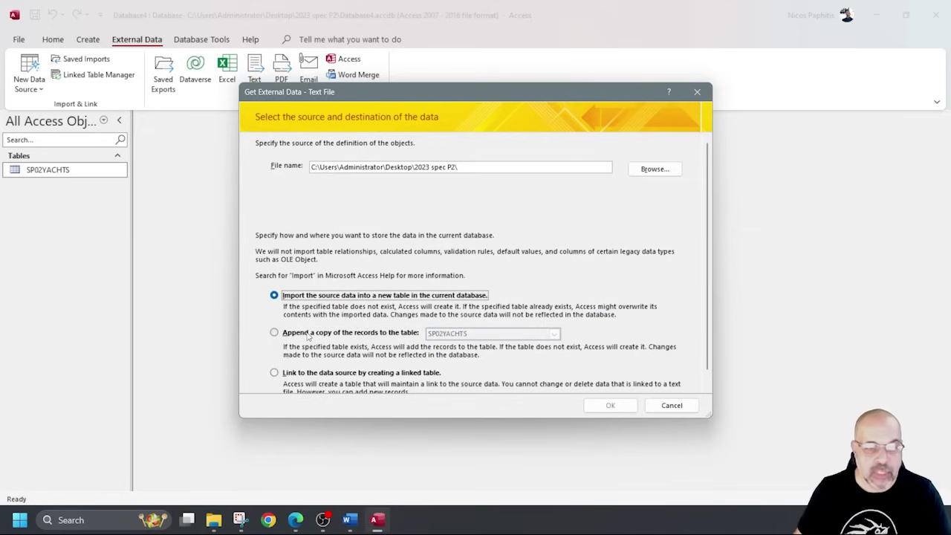
{"action": "left_click", "coordinate": [661, 171]}
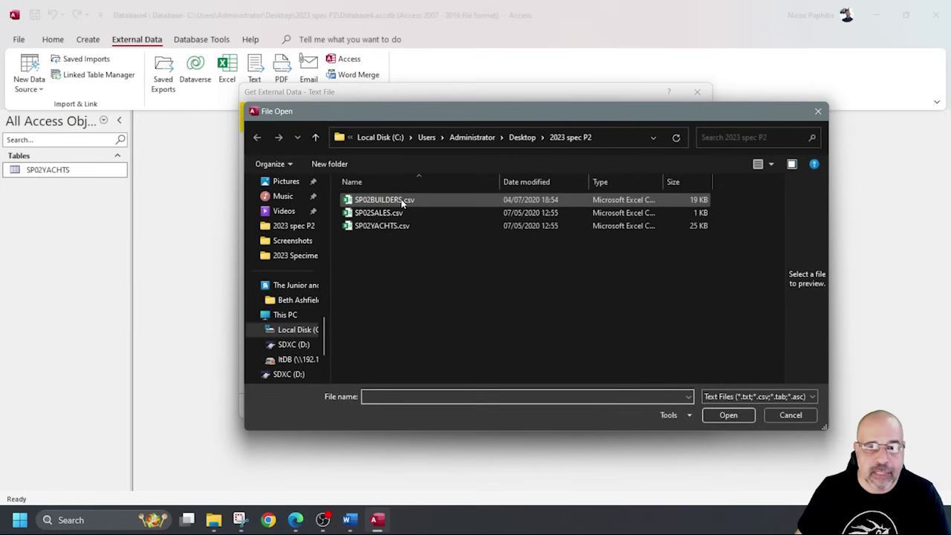
{"action": "double_click", "coordinate": [402, 202]}
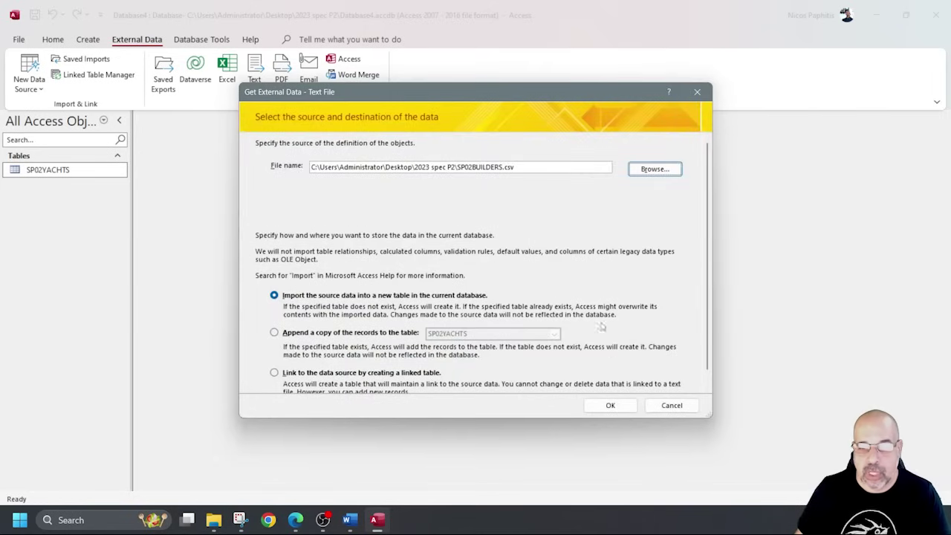
{"action": "left_click", "coordinate": [613, 404]}
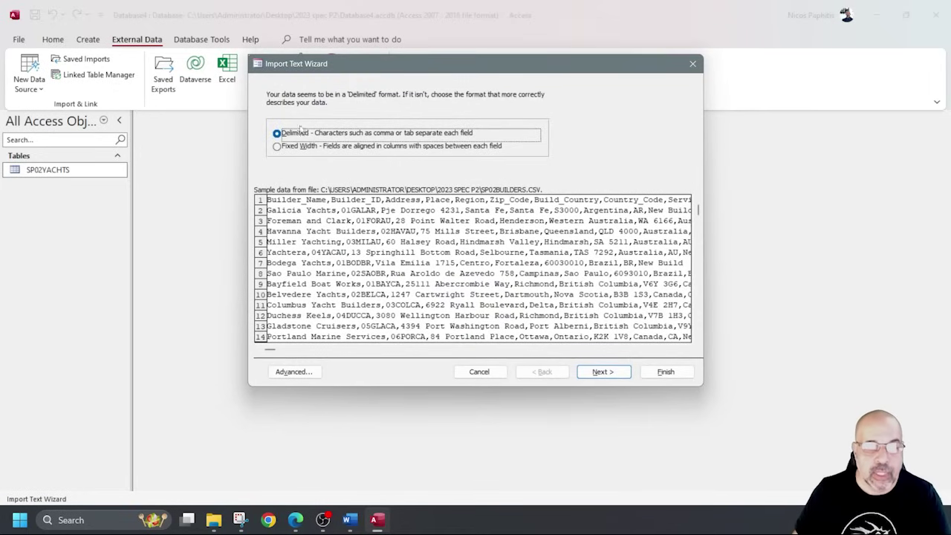
Mark First Row Contains Field Names and open the Advanced import specification.
{"action": "left_click", "coordinate": [604, 372]}
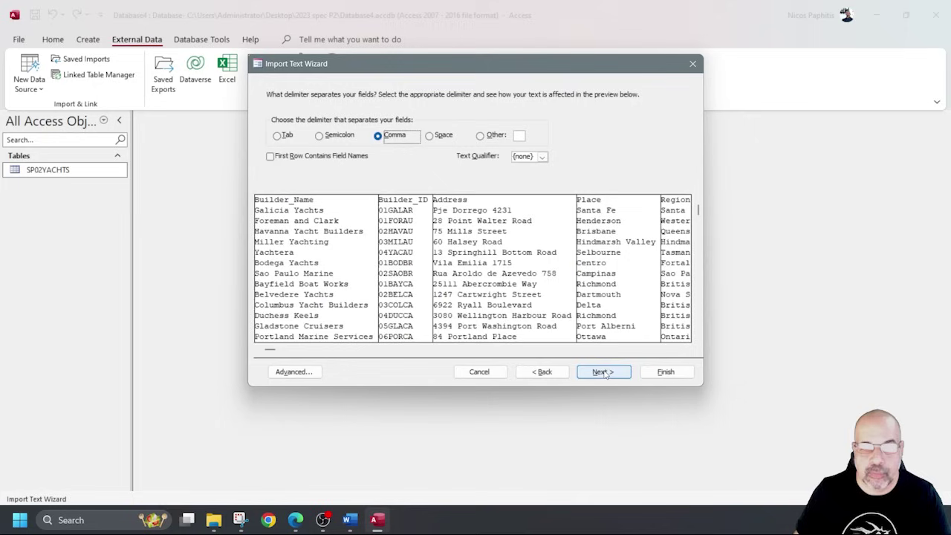
{"action": "left_click", "coordinate": [270, 156]}
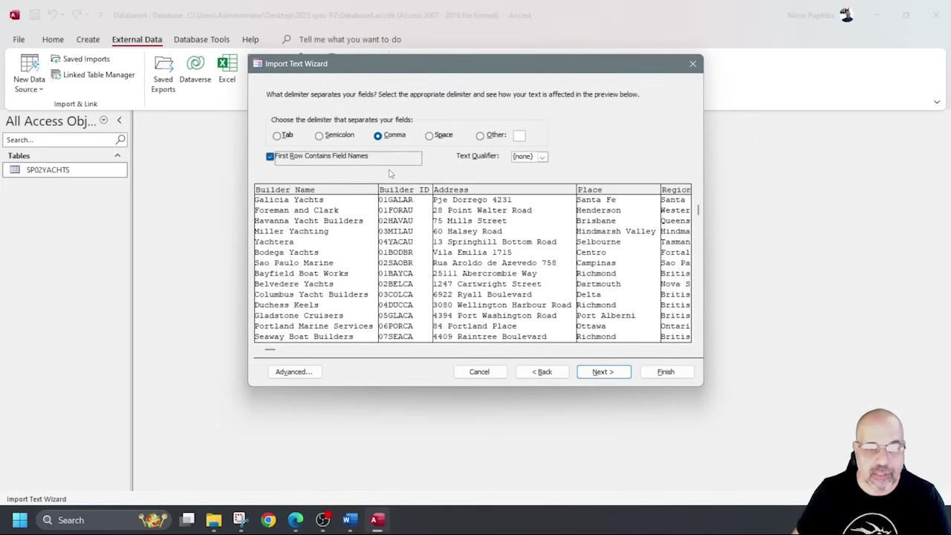
{"action": "left_click", "coordinate": [602, 372]}
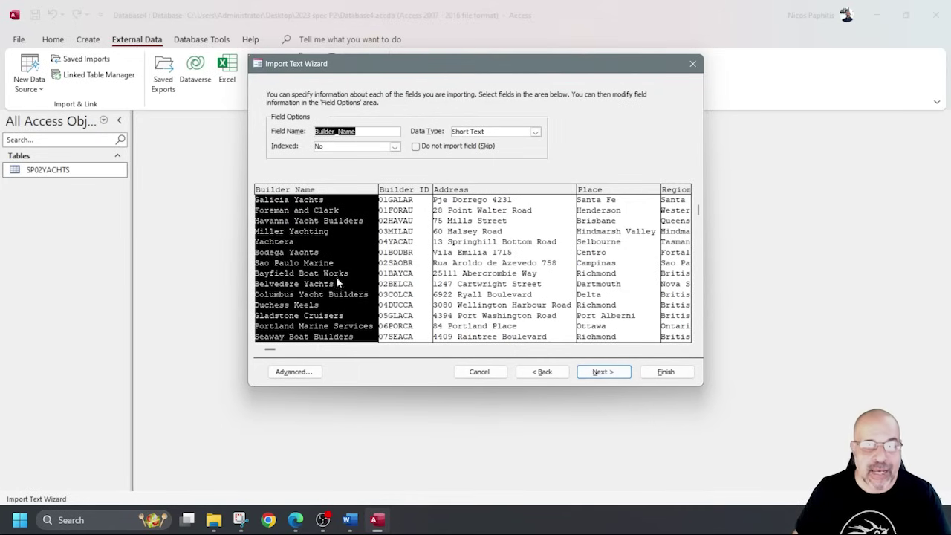
{"action": "left_click", "coordinate": [305, 375]}
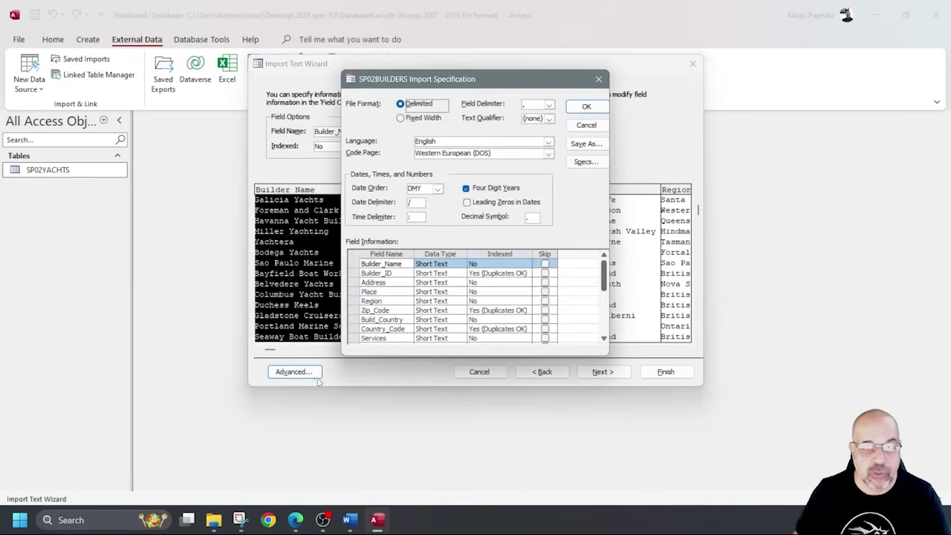
Move the import specification aside and bring up the 2023 spec P2 folder window.
{"action": "left_click_drag", "start_coordinate": [520, 80], "coordinate": [290, 117]}
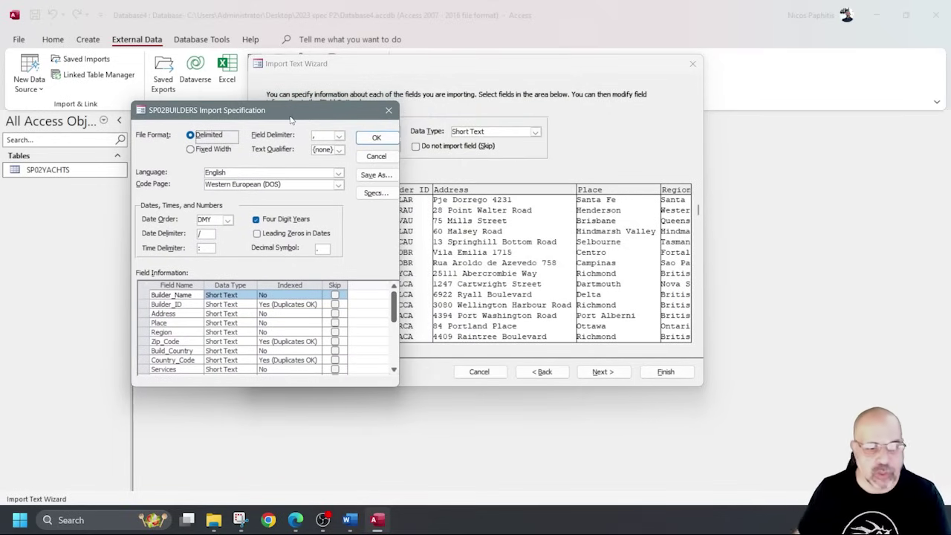
{"action": "left_click", "coordinate": [213, 519]}
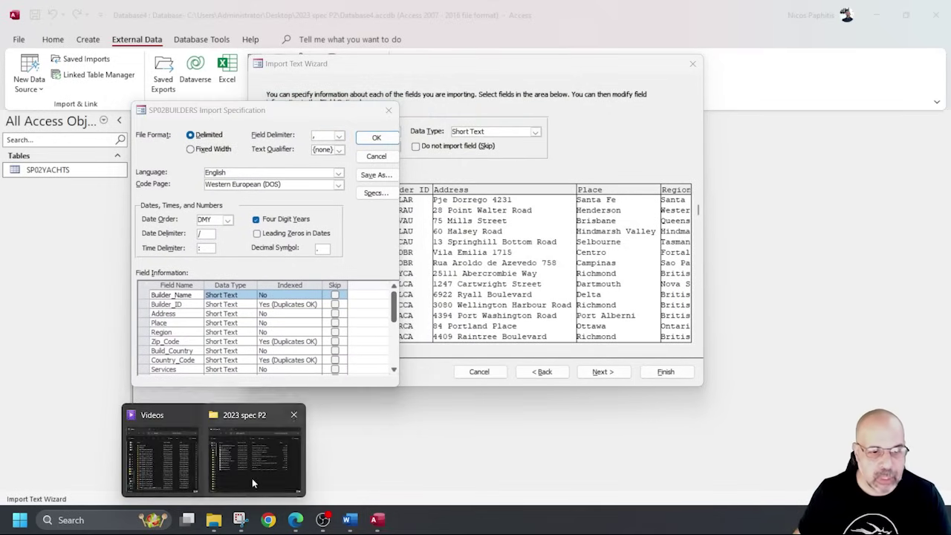
{"action": "left_click", "coordinate": [252, 478]}
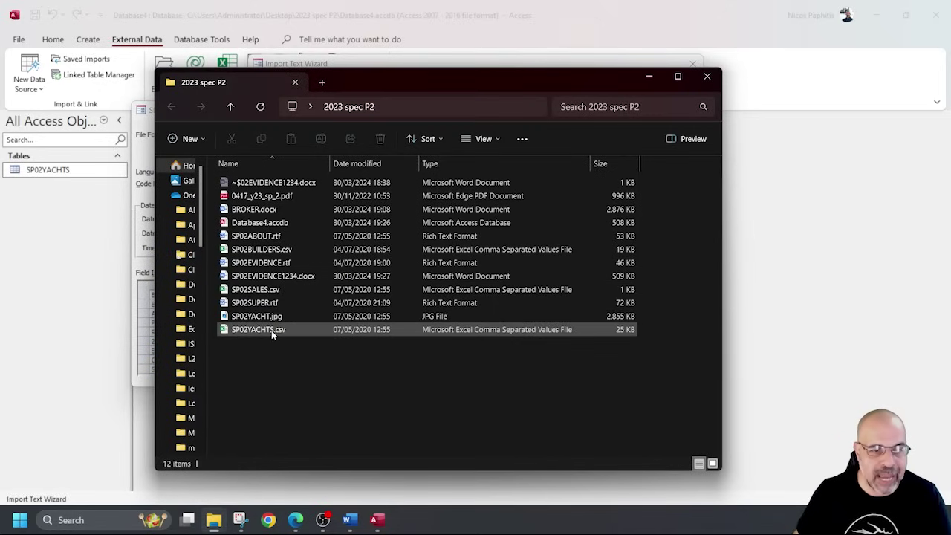
Open SP02BUILDERS.csv in Excel, AutoFit all columns, and reselect the whole sheet.
{"action": "double_click", "coordinate": [289, 249]}
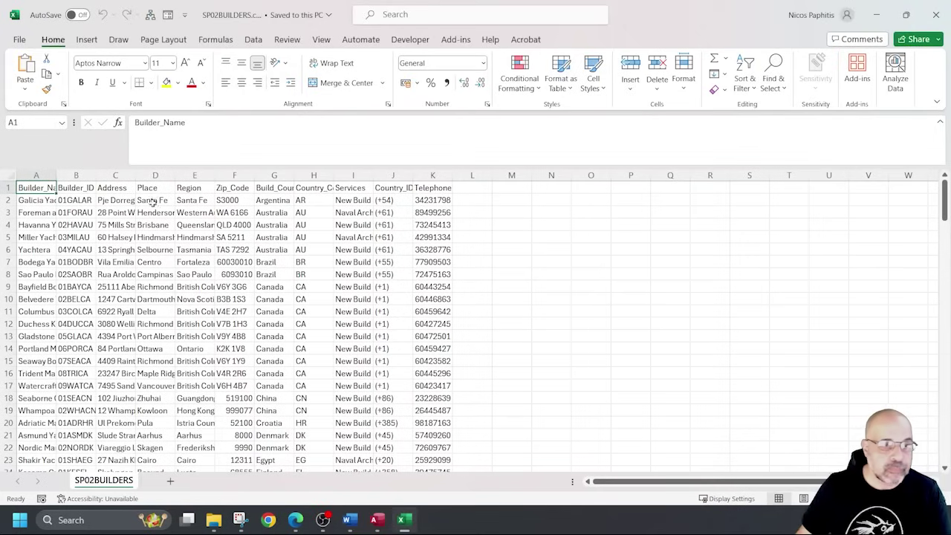
{"action": "left_click", "coordinate": [11, 174]}
{"action": "double_click", "coordinate": [96, 175]}
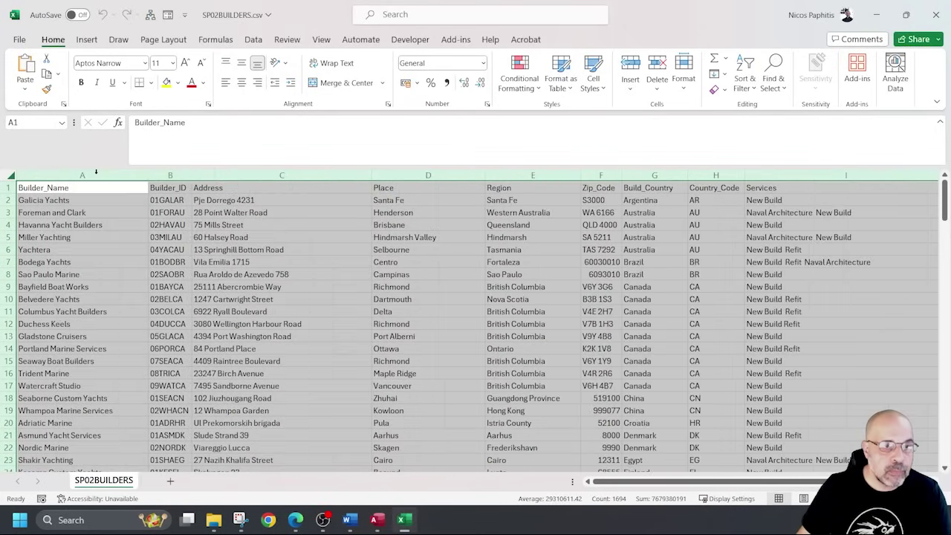
{"action": "left_click", "coordinate": [569, 265]}
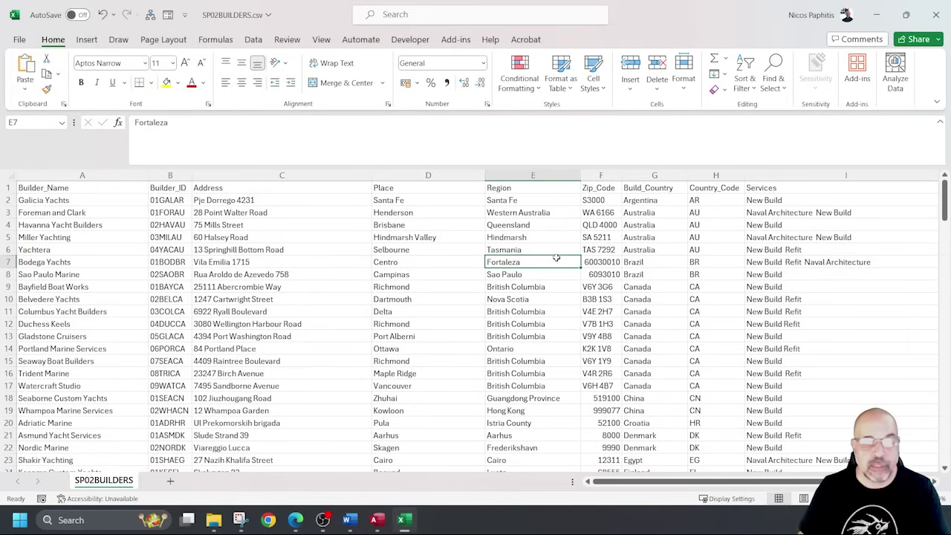
{"action": "left_click", "coordinate": [8, 175]}
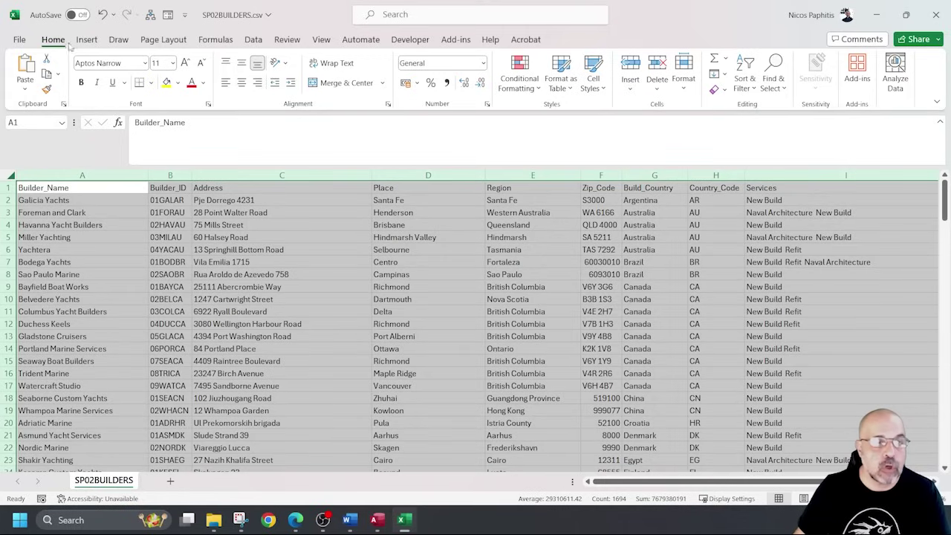
Add a Format duplicate values rule with magenta fill to the whole builders sheet.
{"action": "left_click", "coordinate": [512, 86]}
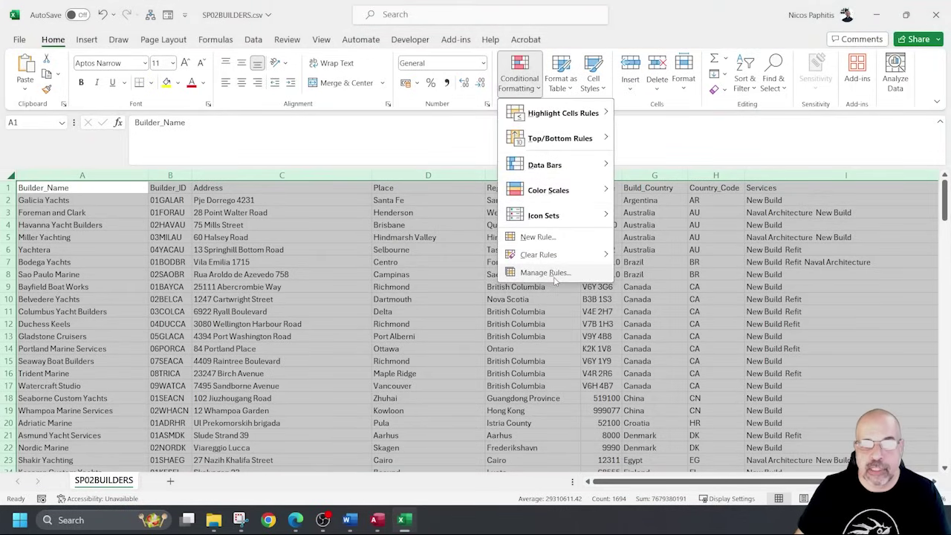
{"action": "left_click", "coordinate": [553, 277]}
{"action": "left_click", "coordinate": [468, 175]}
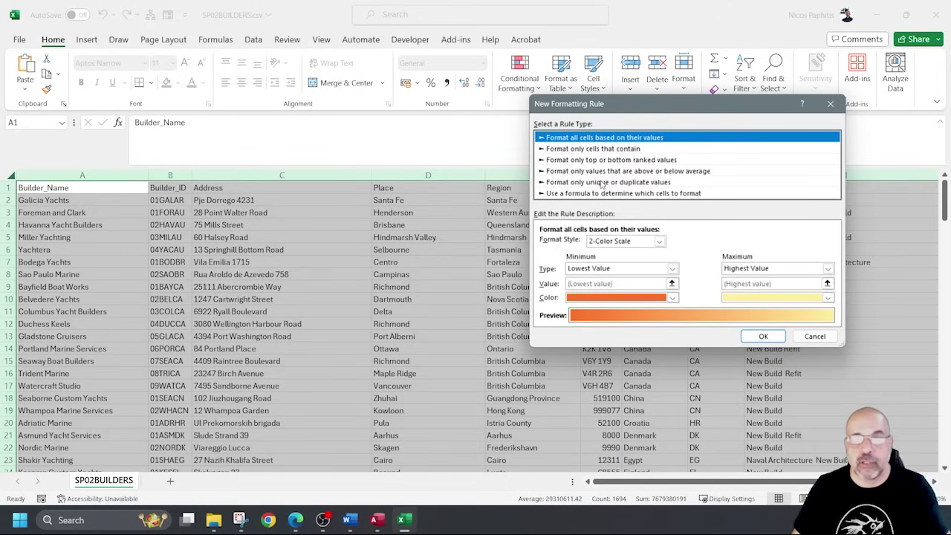
{"action": "left_click", "coordinate": [604, 182]}
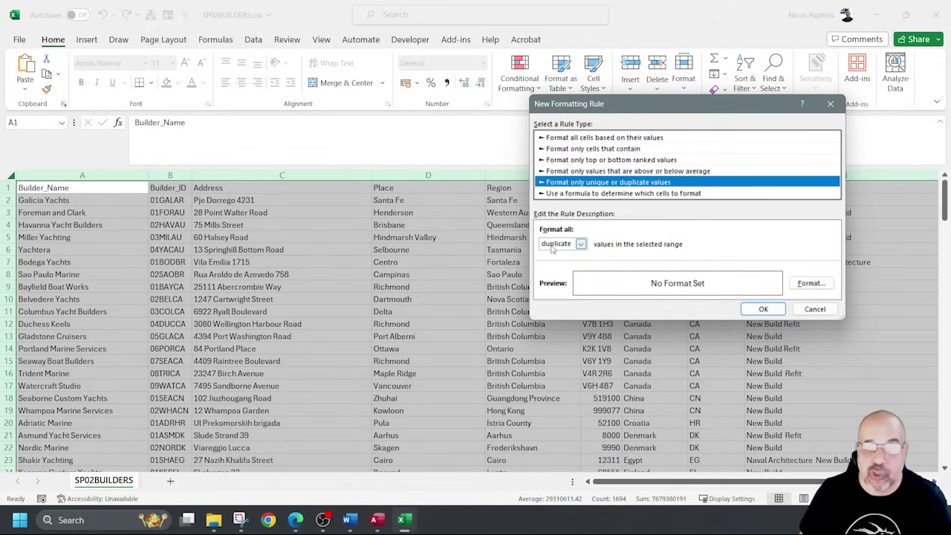
{"action": "left_click", "coordinate": [795, 283]}
{"action": "left_click", "coordinate": [647, 70]}
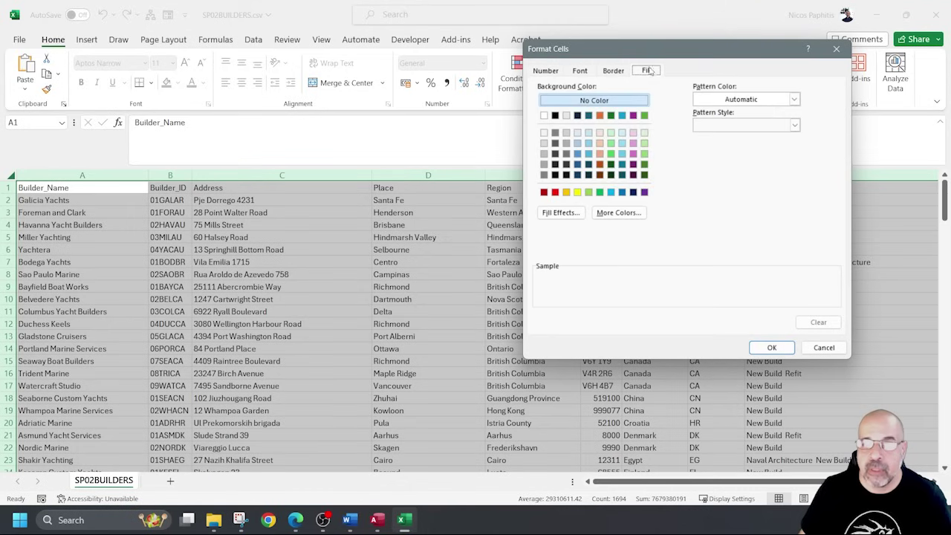
{"action": "left_click", "coordinate": [633, 153]}
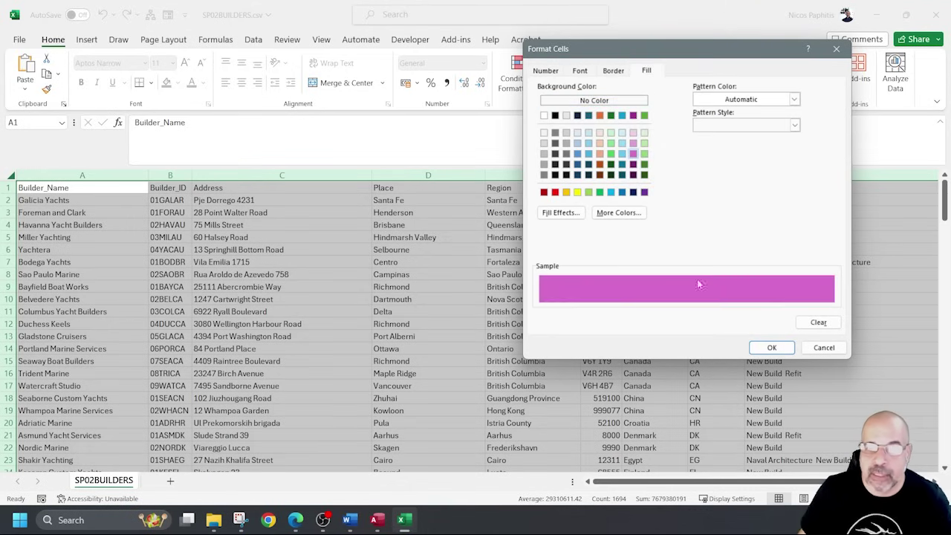
{"action": "left_click", "coordinate": [772, 347]}
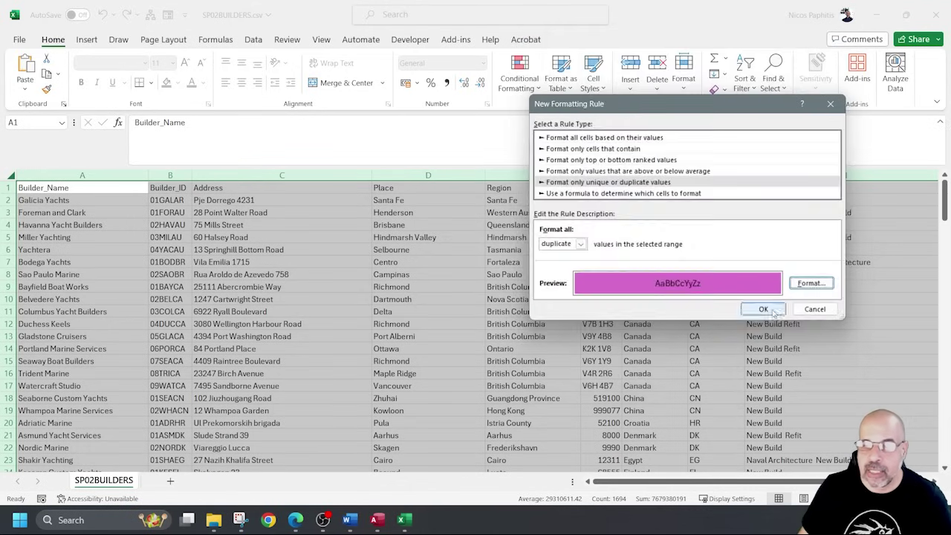
{"action": "left_click", "coordinate": [762, 309]}
{"action": "left_click", "coordinate": [811, 301]}
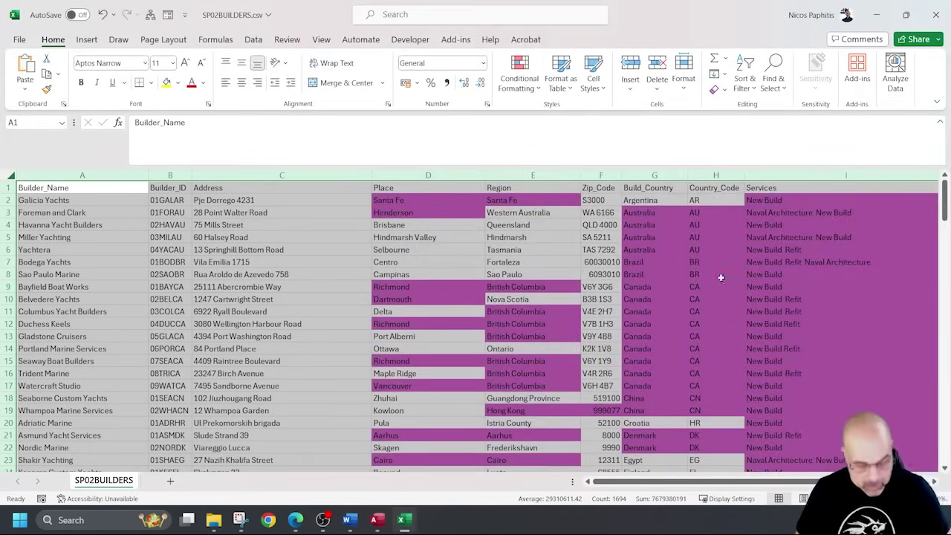
{"action": "scroll", "coordinate": [656, 252], "scroll_direction": "down", "scroll_amount": 2, "text": "ctrl"}
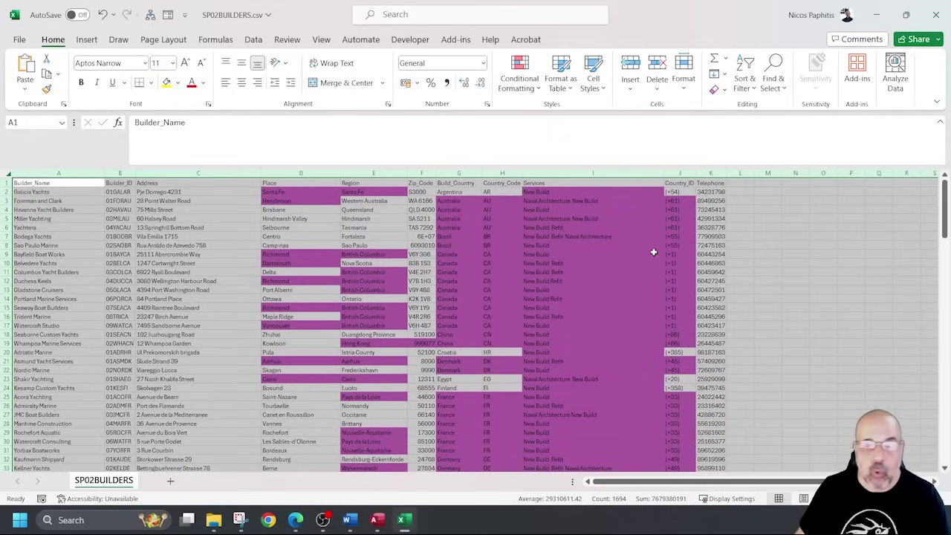
{"action": "left_click_drag", "start_coordinate": [299, 172], "coordinate": [350, 167]}
{"action": "left_click", "coordinate": [350, 171]}
{"action": "left_click", "coordinate": [458, 172]}
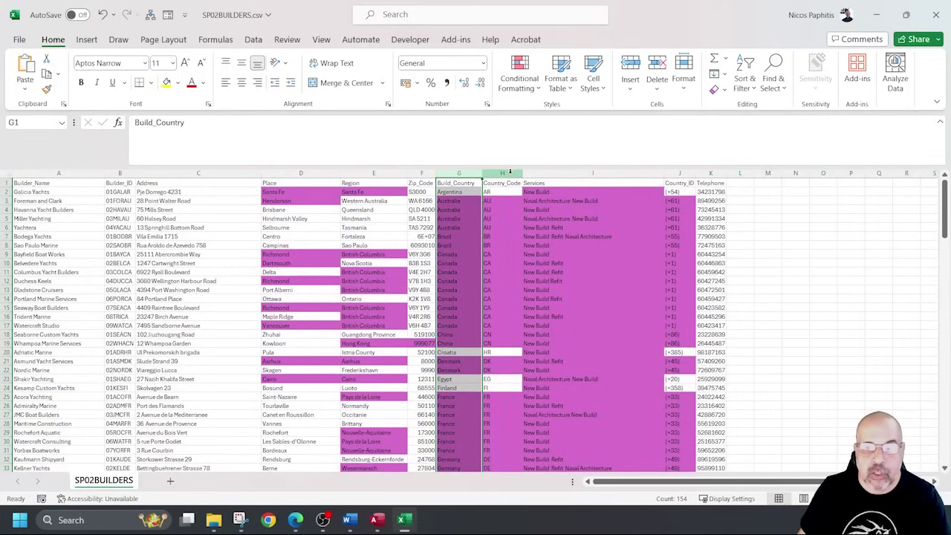
{"action": "left_click_drag", "start_coordinate": [502, 173], "coordinate": [552, 172]}
{"action": "left_click", "coordinate": [680, 172]}
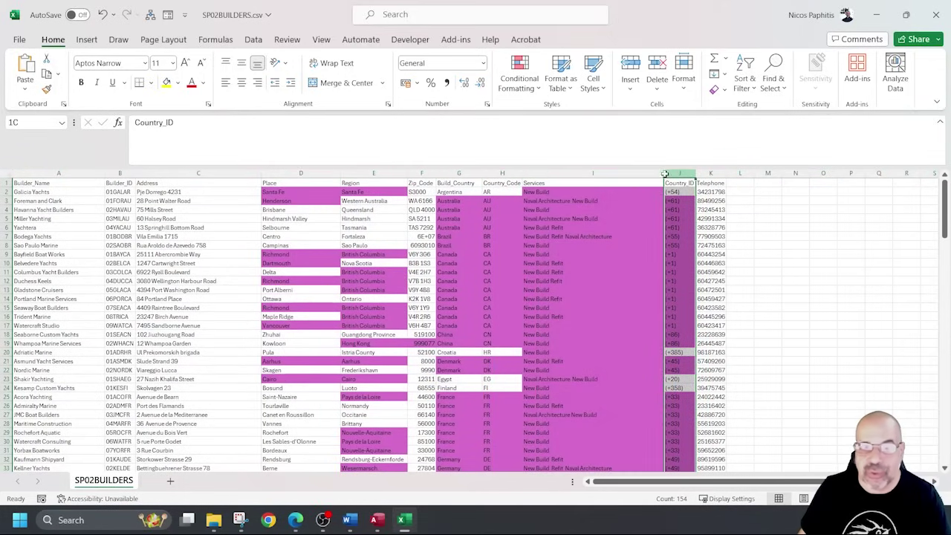
{"action": "left_click_drag", "start_coordinate": [679, 172], "coordinate": [475, 176]}
{"action": "left_click", "coordinate": [421, 172]}
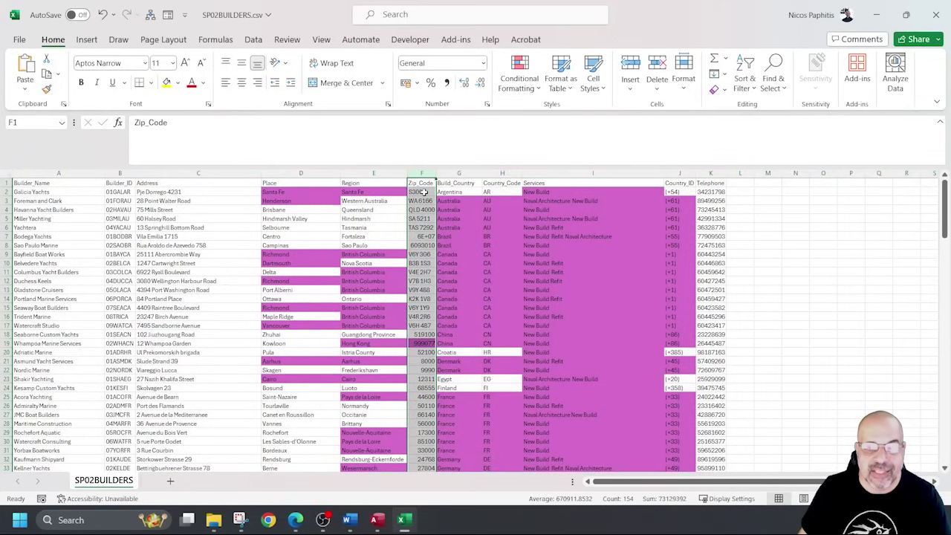
{"action": "scroll", "coordinate": [430, 347], "scroll_direction": "down", "scroll_amount": 3}
{"action": "left_click", "coordinate": [426, 256]}
{"action": "scroll", "coordinate": [427, 256], "scroll_direction": "down", "scroll_amount": 7}
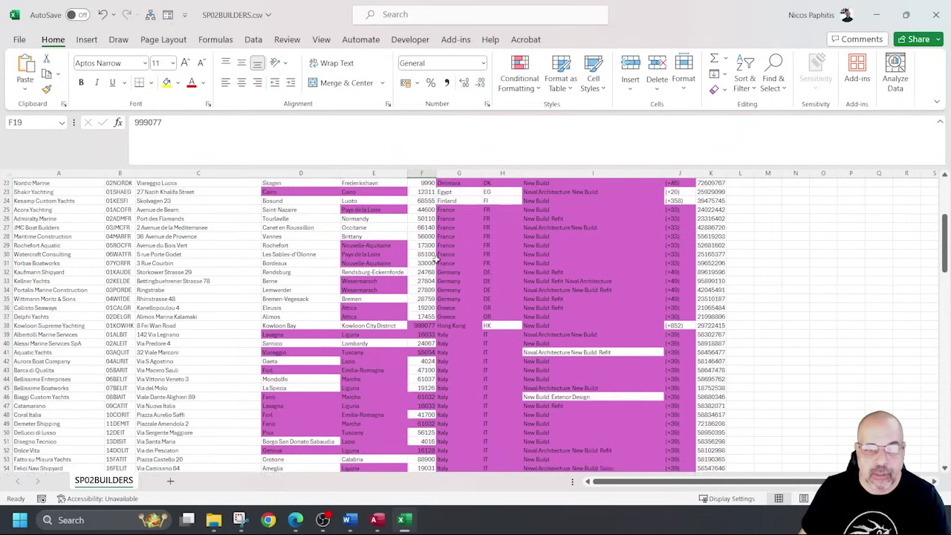
{"action": "scroll", "coordinate": [530, 275], "scroll_direction": "down", "scroll_amount": 8}
{"action": "scroll", "coordinate": [538, 276], "scroll_direction": "up", "scroll_amount": 4}
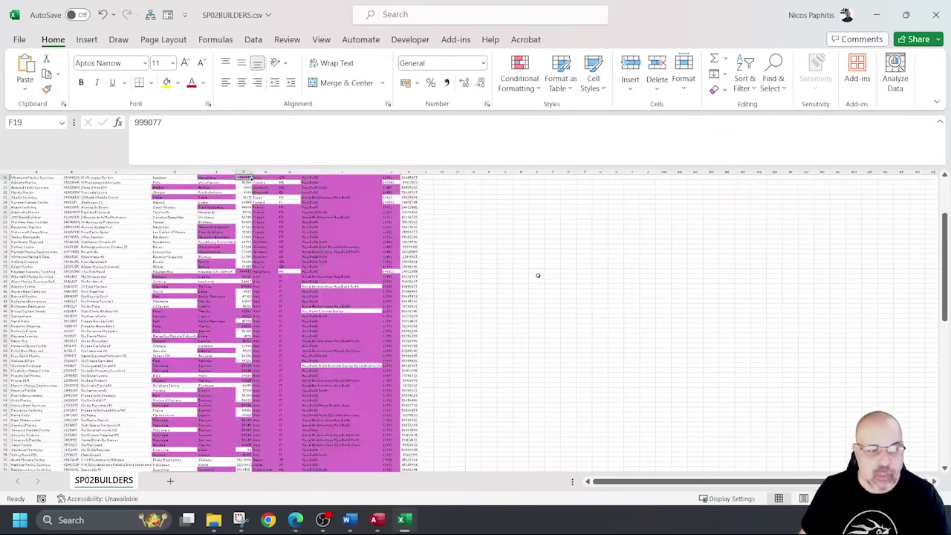
{"action": "scroll", "coordinate": [536, 276], "scroll_direction": "up", "scroll_amount": 4}
{"action": "scroll", "coordinate": [520, 276], "scroll_direction": "up", "scroll_amount": 10}
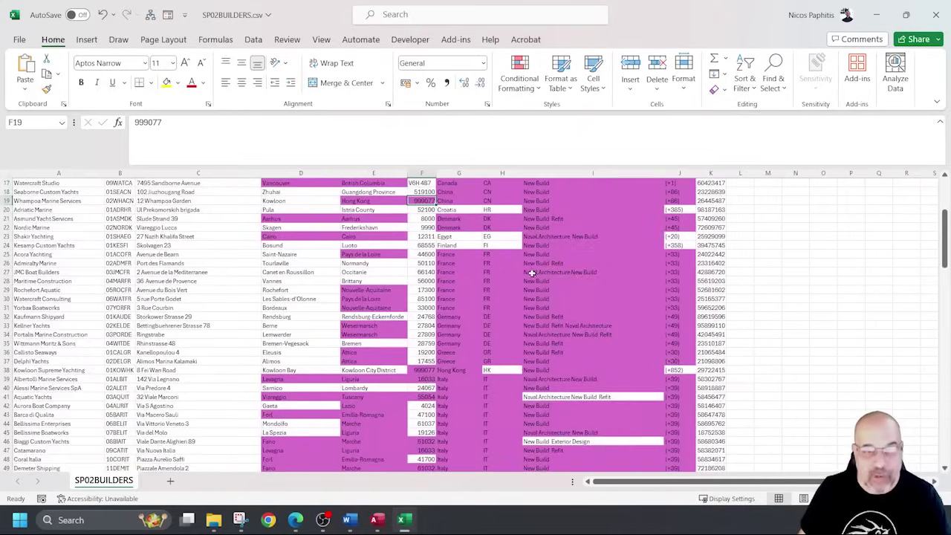
{"action": "left_click", "coordinate": [102, 173]}
{"action": "left_click_drag", "start_coordinate": [120, 173], "coordinate": [168, 173]}
{"action": "left_click", "coordinate": [169, 173]}
{"action": "left_click", "coordinate": [710, 173]}
{"action": "scroll", "coordinate": [722, 228], "scroll_direction": "down", "scroll_amount": 20}
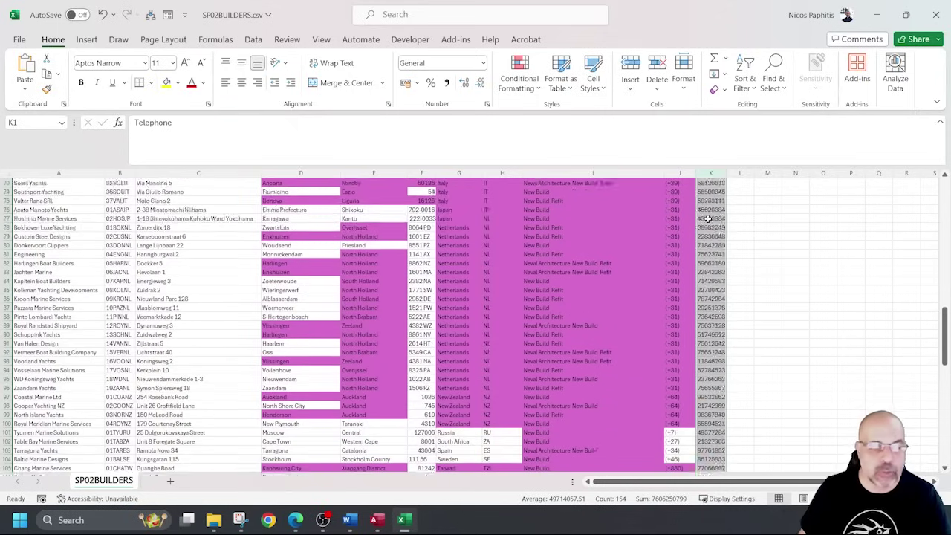
{"action": "scroll", "coordinate": [679, 217], "scroll_direction": "down", "scroll_amount": 20}
{"action": "scroll", "coordinate": [659, 193], "scroll_direction": "up", "scroll_amount": 20}
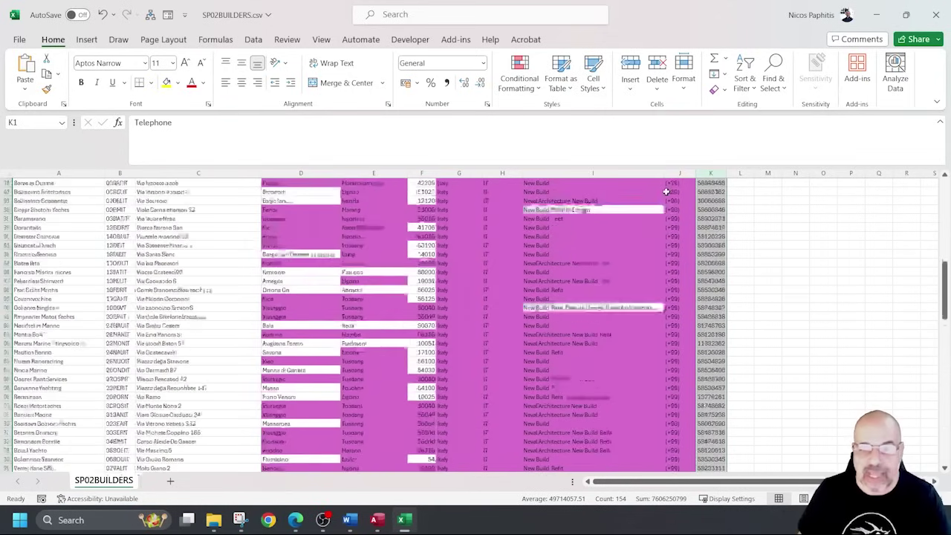
{"action": "scroll", "coordinate": [479, 247], "scroll_direction": "up", "scroll_amount": 2, "text": "ctrl"}
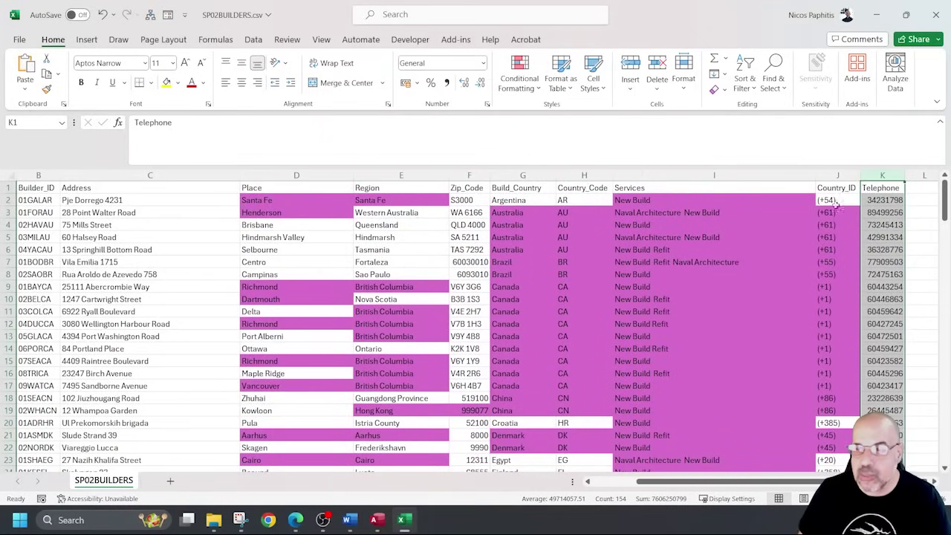
{"action": "left_click", "coordinate": [869, 189]}
{"action": "left_click", "coordinate": [867, 176]}
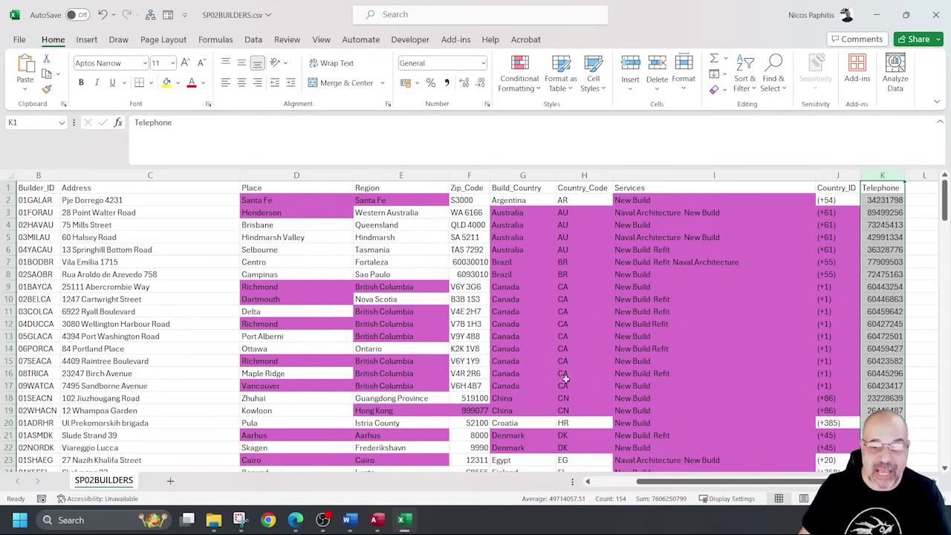
{"action": "left_click", "coordinate": [622, 483]}
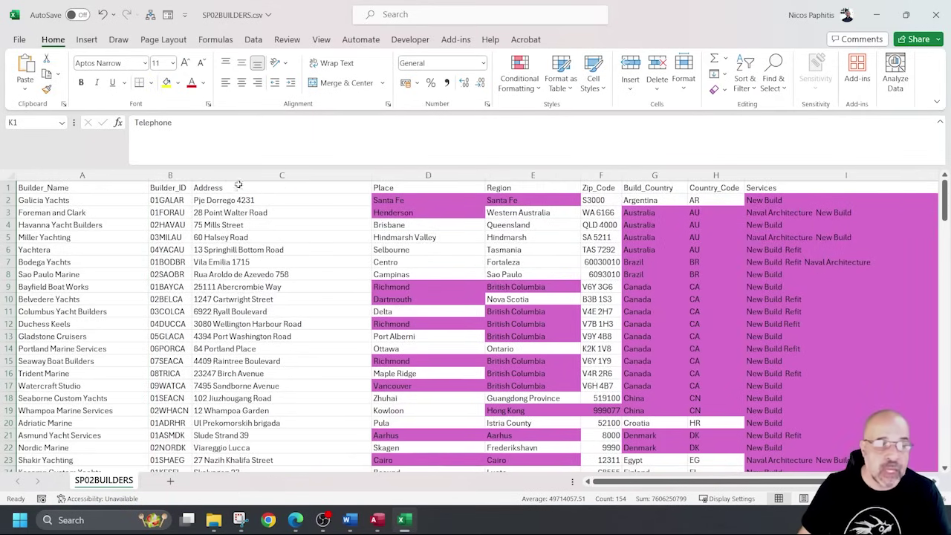
{"action": "left_click", "coordinate": [238, 175]}
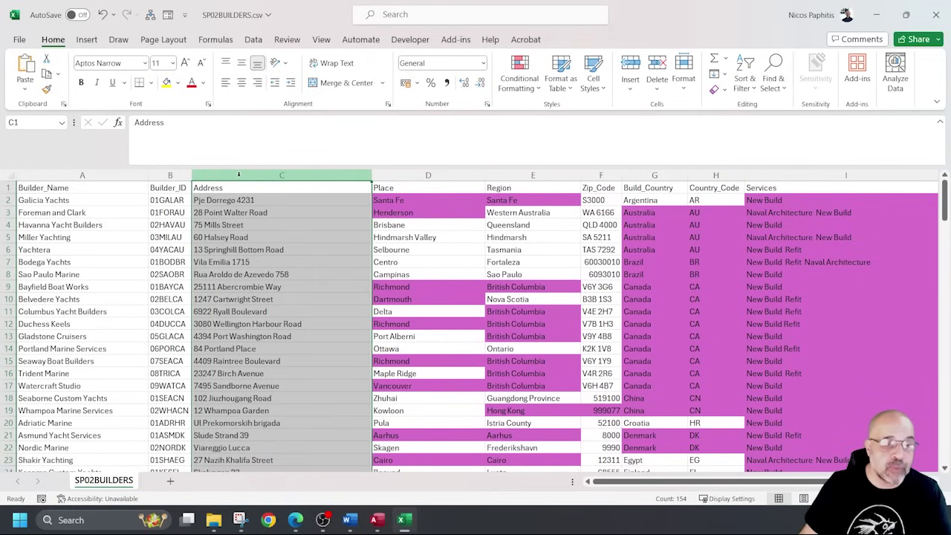
{"action": "left_click", "coordinate": [137, 175], "text": "ctrl"}
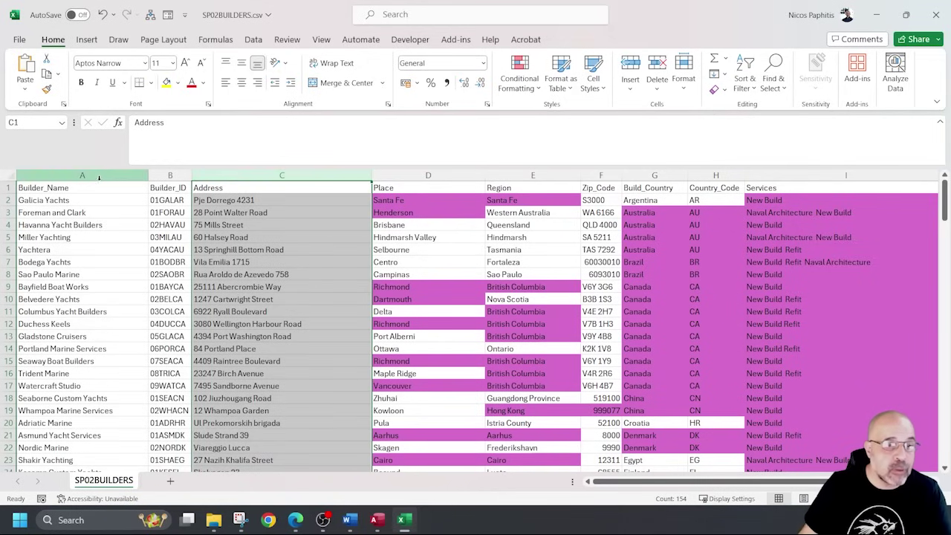
{"action": "left_click", "coordinate": [99, 177]}
{"action": "scroll", "coordinate": [85, 290], "scroll_direction": "down", "scroll_amount": 8}
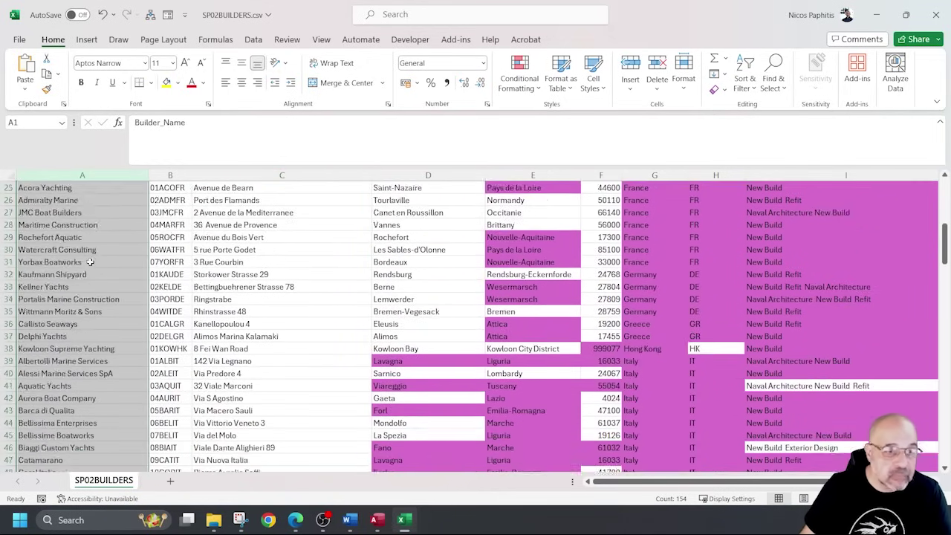
{"action": "scroll", "coordinate": [89, 262], "scroll_direction": "down", "scroll_amount": 10}
{"action": "scroll", "coordinate": [86, 256], "scroll_direction": "up", "scroll_amount": 20}
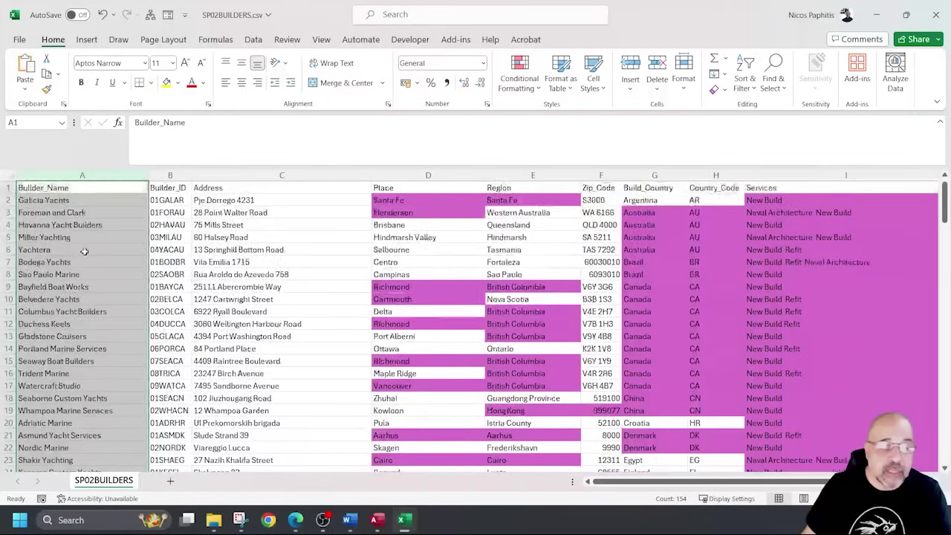
{"action": "left_click", "coordinate": [173, 176]}
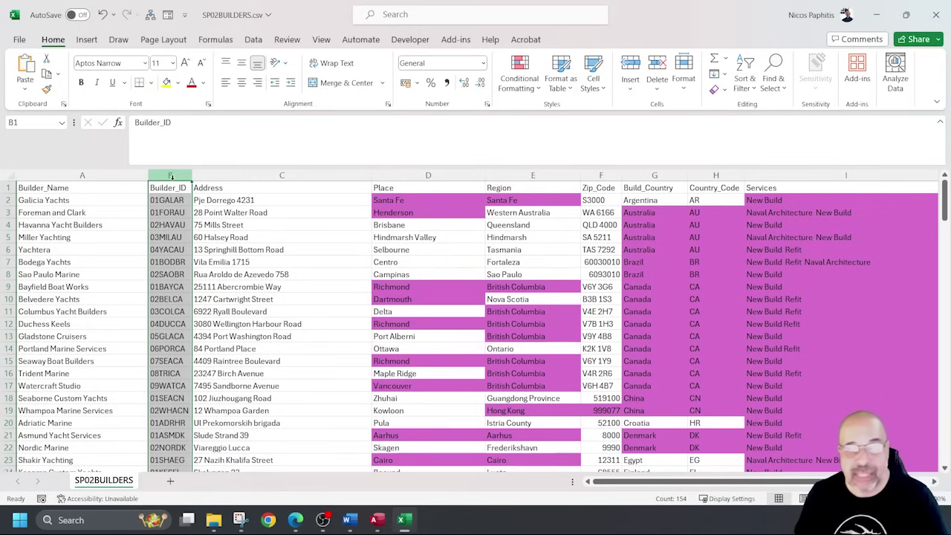
{"action": "scroll", "coordinate": [169, 238], "scroll_direction": "down", "scroll_amount": 20}
{"action": "scroll", "coordinate": [163, 249], "scroll_direction": "up", "scroll_amount": 10}
{"action": "scroll", "coordinate": [175, 264], "scroll_direction": "up", "scroll_amount": 20}
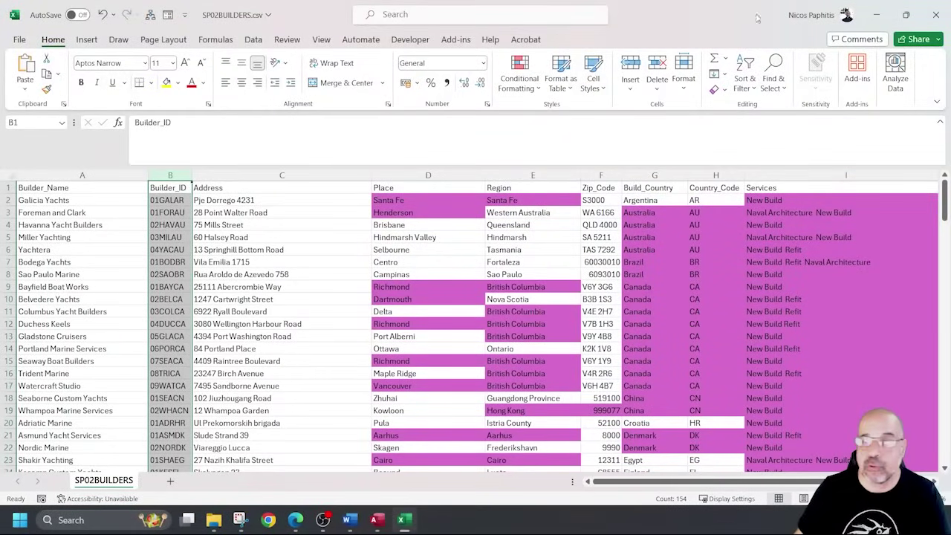
{"action": "left_click", "coordinate": [936, 15]}
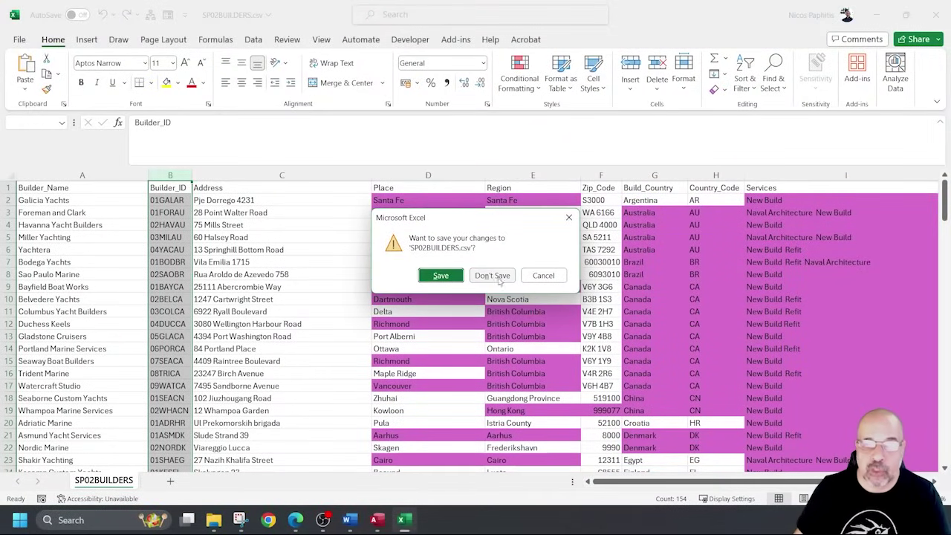
Close the builders CSV in Excel without saving and reposition the import specification.
{"action": "left_click", "coordinate": [510, 275]}
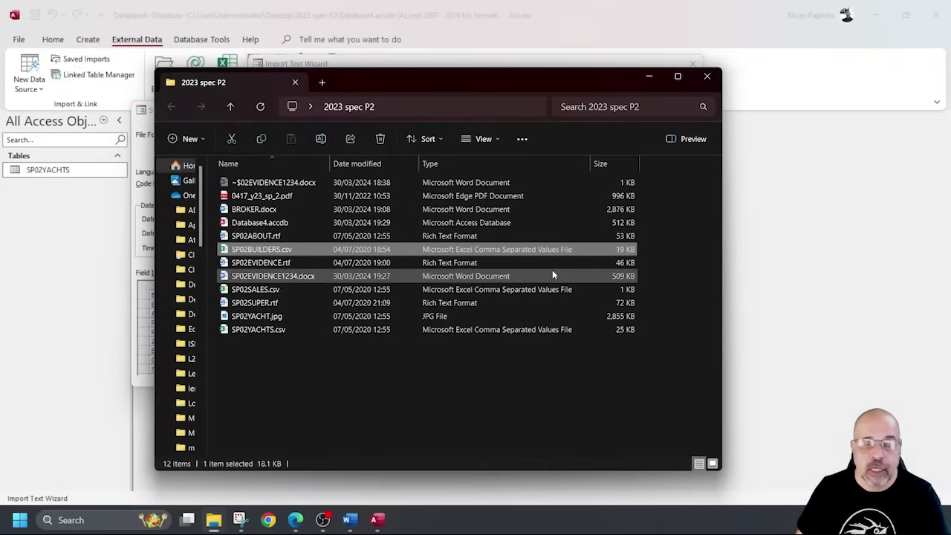
{"action": "left_click", "coordinate": [657, 74]}
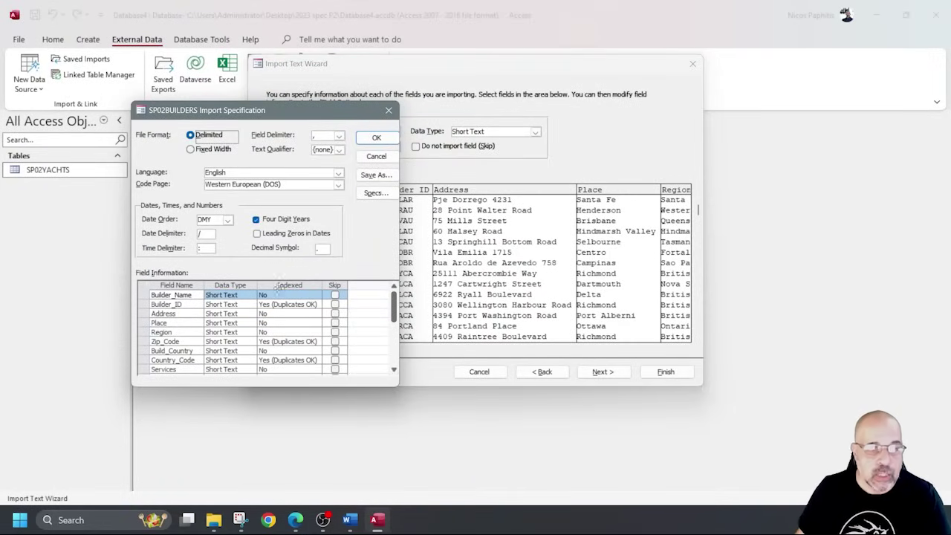
{"action": "left_click_drag", "start_coordinate": [301, 112], "coordinate": [351, 107]}
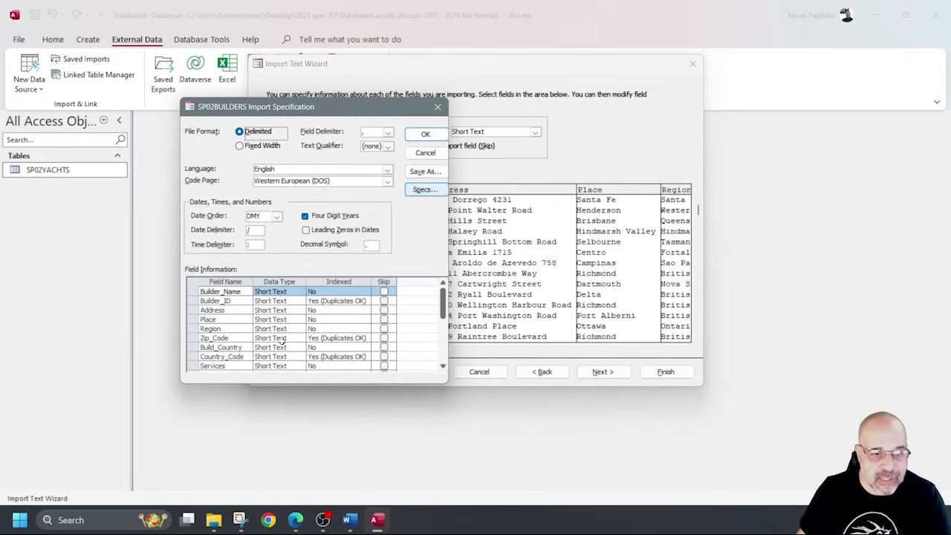
{"action": "scroll", "coordinate": [282, 336], "scroll_direction": "down", "scroll_amount": 2}
{"action": "scroll", "coordinate": [288, 347], "scroll_direction": "up", "scroll_amount": 1}
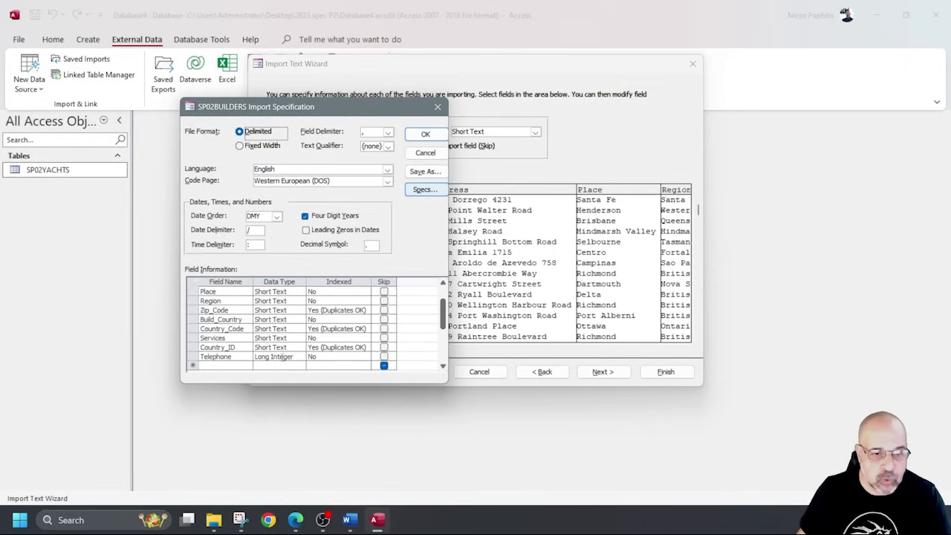
Set the Telephone field's data type to Short Text and close the import specification.
{"action": "left_click", "coordinate": [298, 358]}
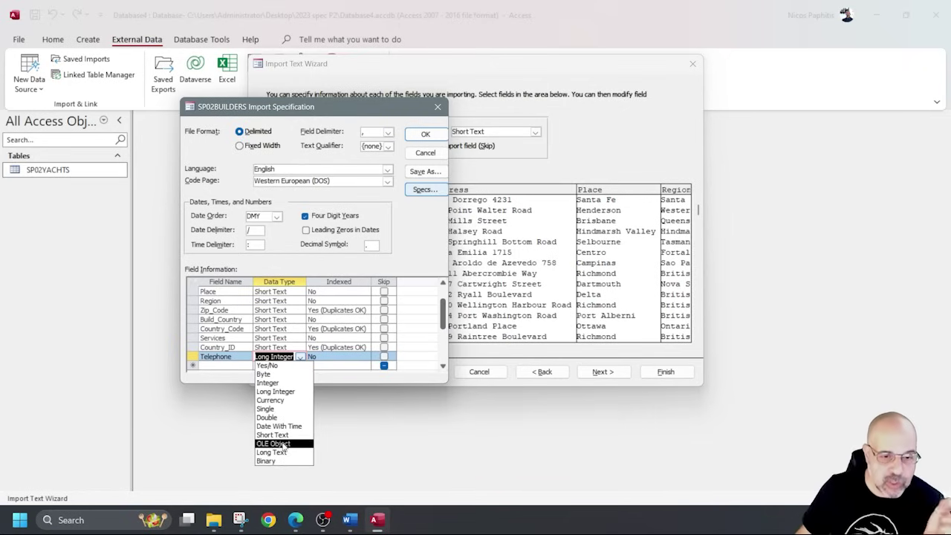
{"action": "left_click", "coordinate": [301, 435]}
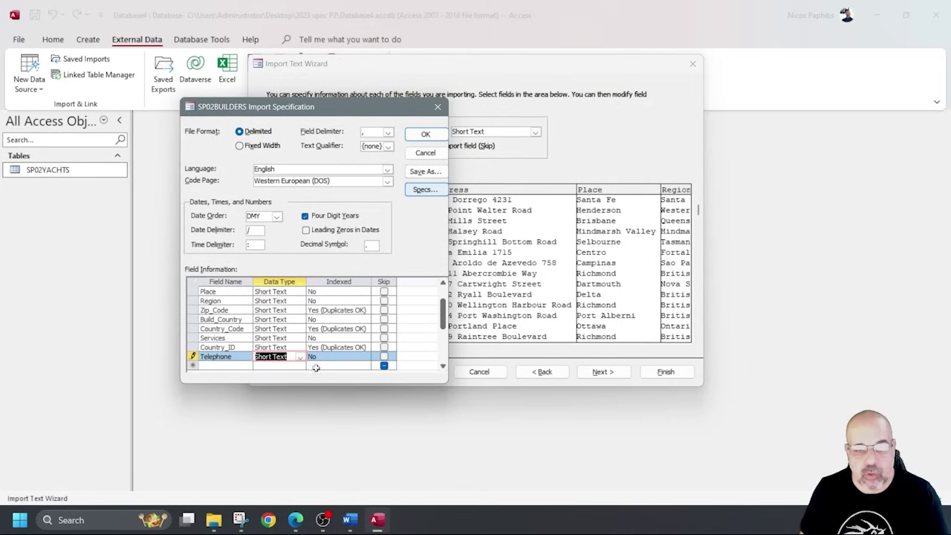
{"action": "scroll", "coordinate": [286, 334], "scroll_direction": "up", "scroll_amount": 1}
{"action": "scroll", "coordinate": [275, 335], "scroll_direction": "down", "scroll_amount": 3}
{"action": "scroll", "coordinate": [268, 338], "scroll_direction": "up", "scroll_amount": 3}
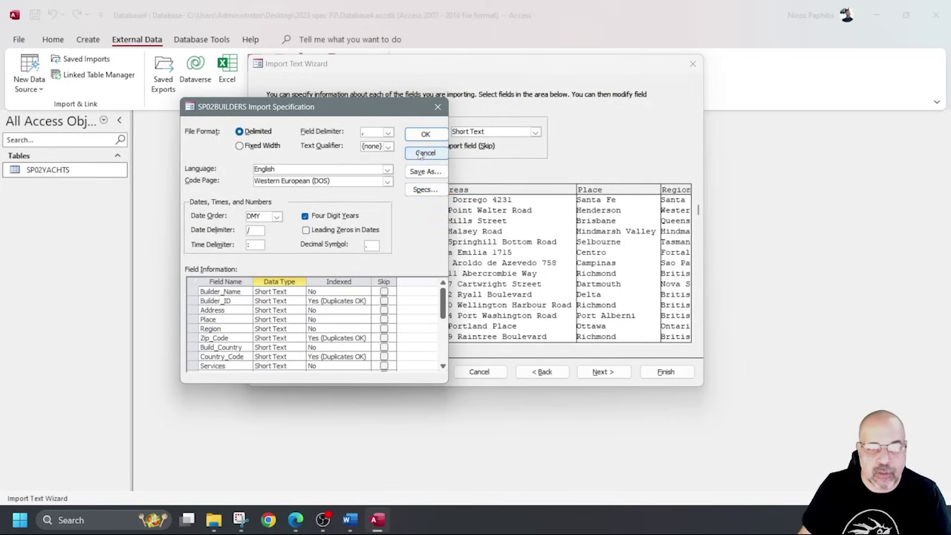
{"action": "left_click", "coordinate": [425, 152]}
Choose Builder_ID as primary key, finish the SP02BUILDERS import, skip saving import steps.
{"action": "left_click", "coordinate": [602, 371]}
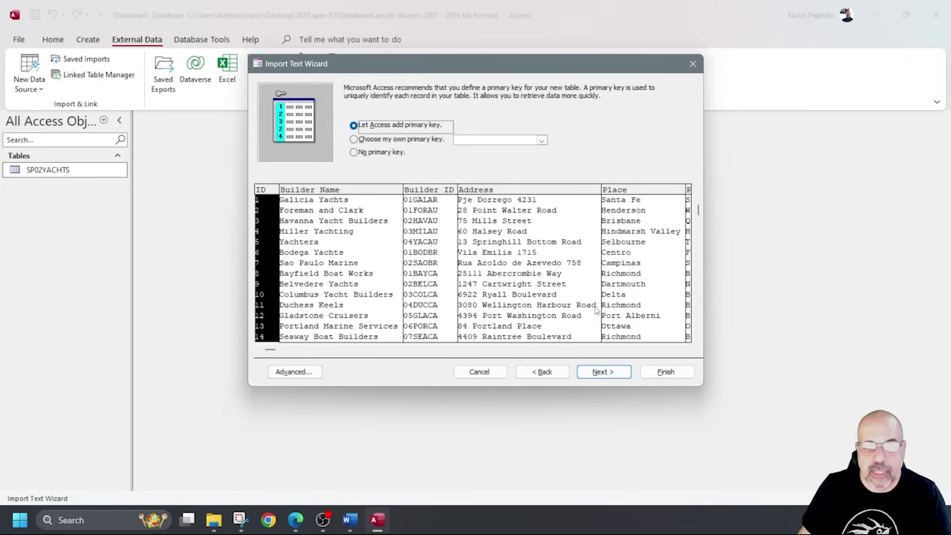
{"action": "left_click", "coordinate": [541, 142]}
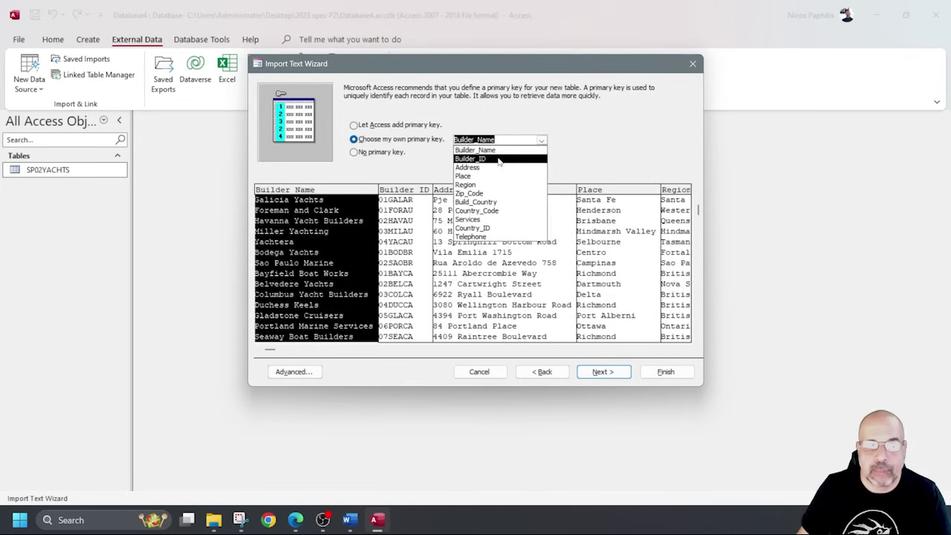
{"action": "left_click", "coordinate": [498, 160]}
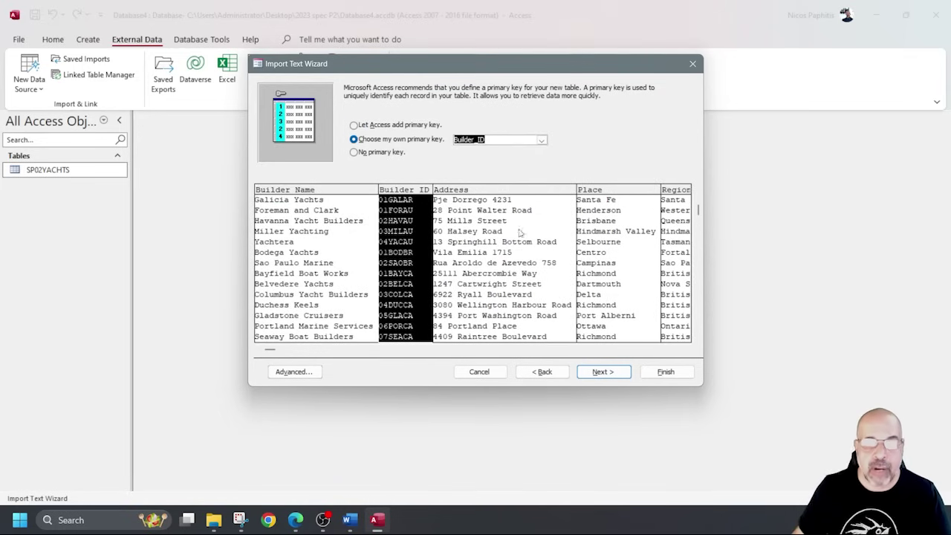
{"action": "left_click", "coordinate": [603, 372]}
{"action": "left_click", "coordinate": [672, 374]}
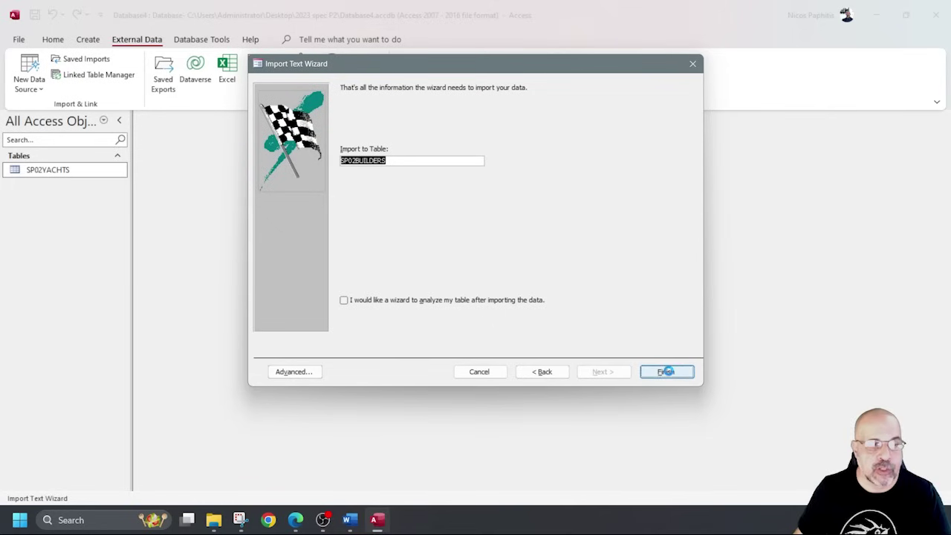
{"action": "left_click", "coordinate": [671, 405]}
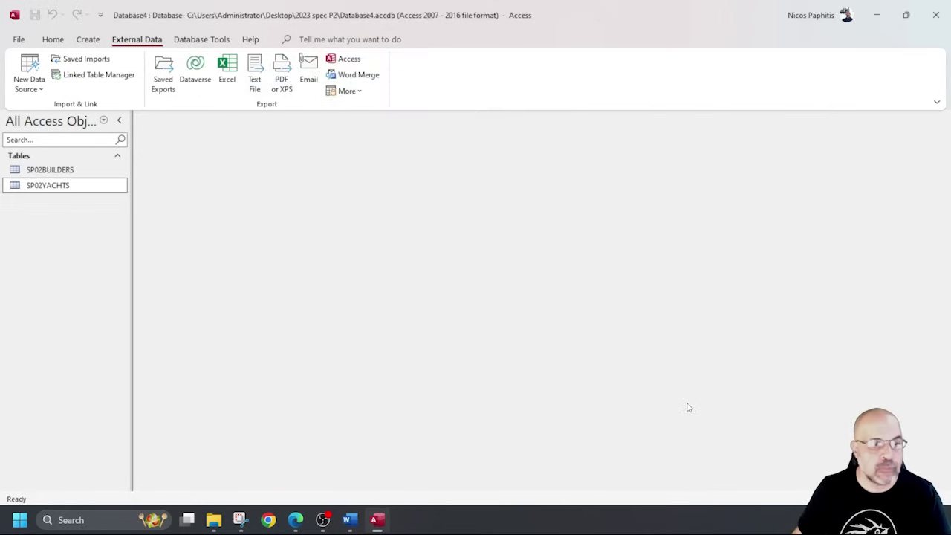
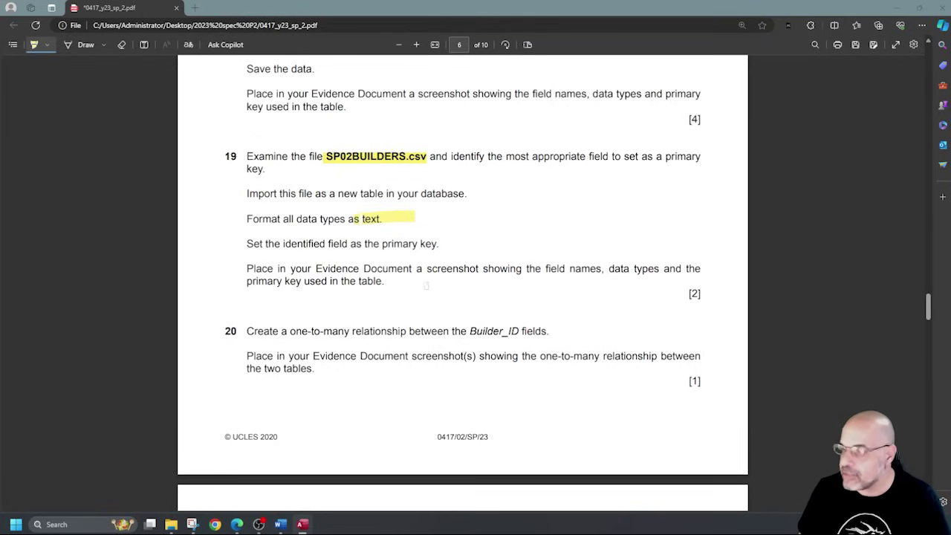
Highlight 'one-to-many relationship', 'Builder_ID fields' and the screenshot wording in questions 19 and 20.
{"action": "scroll", "coordinate": [426, 285], "scroll_direction": "down", "scroll_amount": 3}
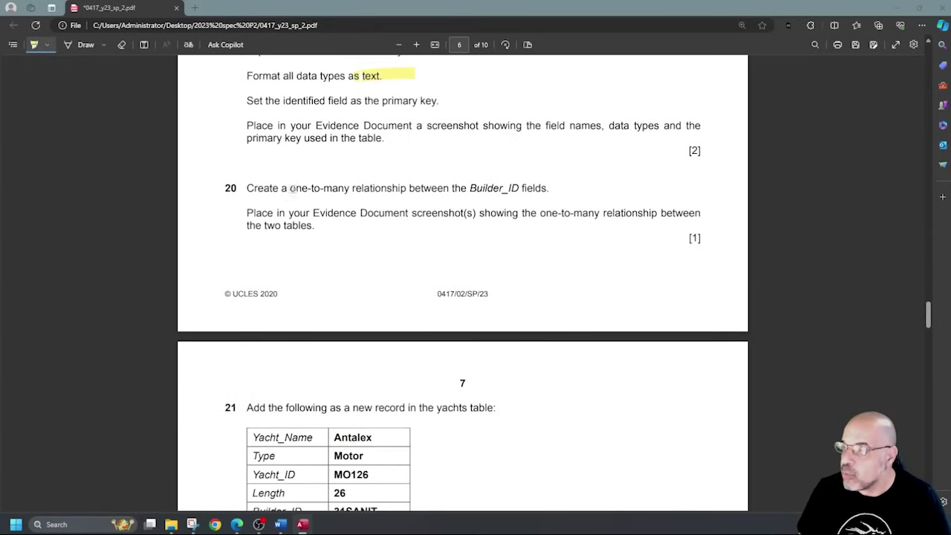
{"action": "left_click_drag", "start_coordinate": [289, 189], "coordinate": [391, 189]}
{"action": "left_click_drag", "start_coordinate": [468, 189], "coordinate": [548, 189]}
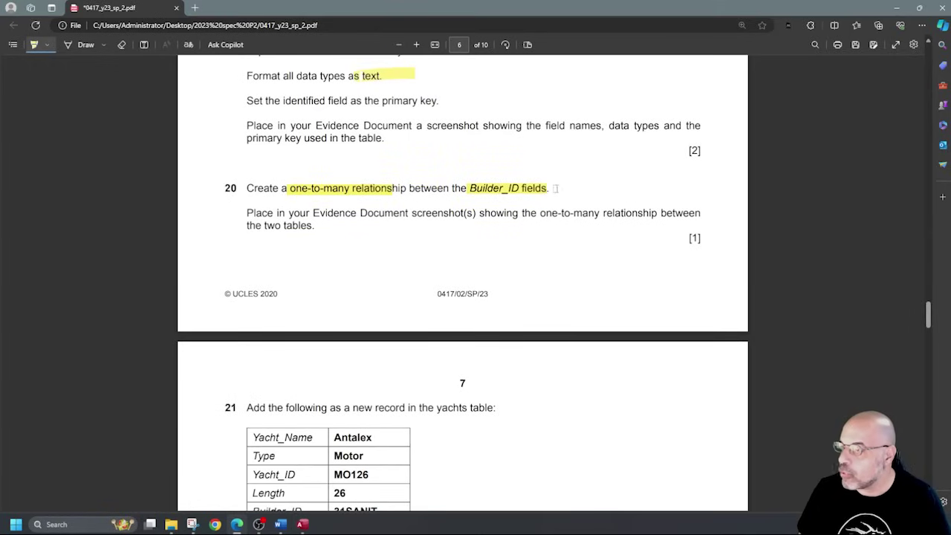
{"action": "left_click_drag", "start_coordinate": [464, 213], "coordinate": [490, 214]}
{"action": "left_click_drag", "start_coordinate": [416, 126], "coordinate": [501, 125]}
{"action": "scroll", "coordinate": [495, 137], "scroll_direction": "up", "scroll_amount": 2}
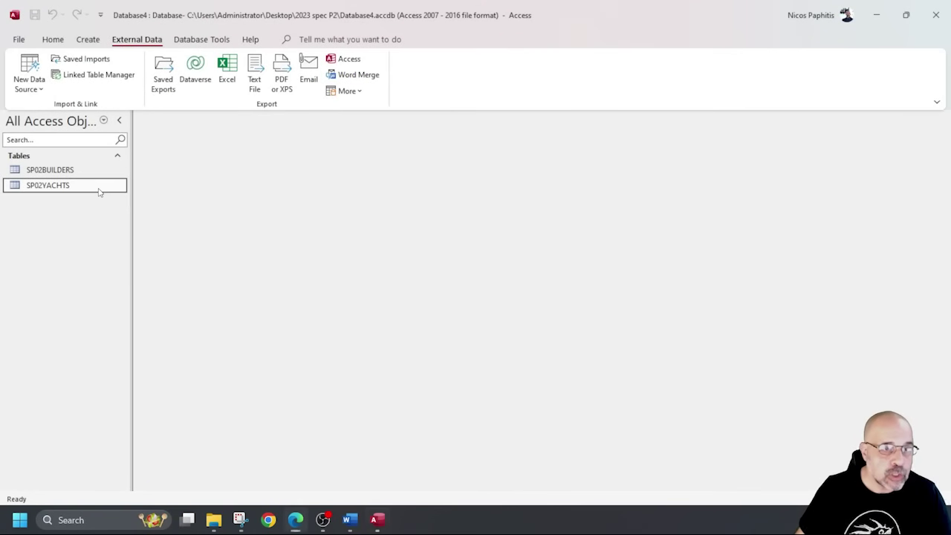
Open SP02YACHTS in Design View and snip its field names and data types.
{"action": "double_click", "coordinate": [96, 187]}
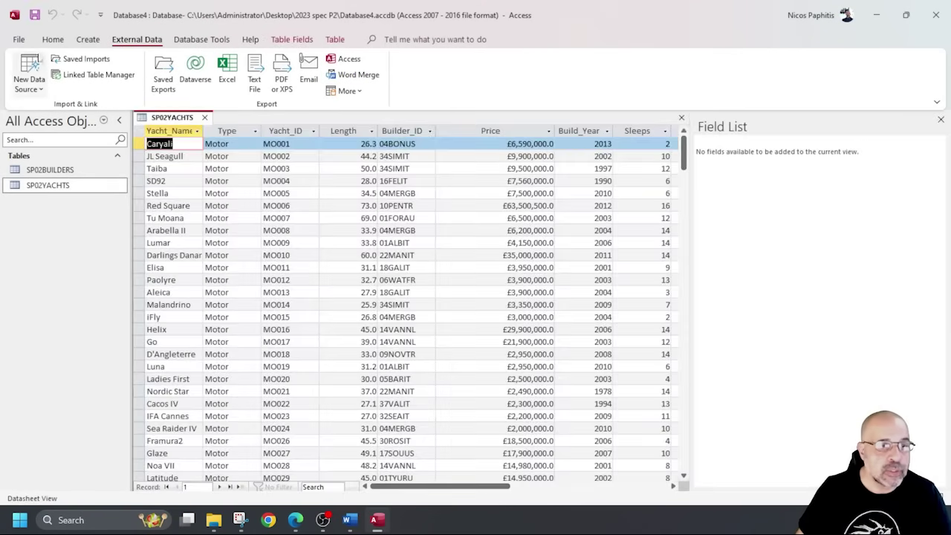
{"action": "left_click", "coordinate": [52, 40]}
{"action": "left_click", "coordinate": [35, 65]}
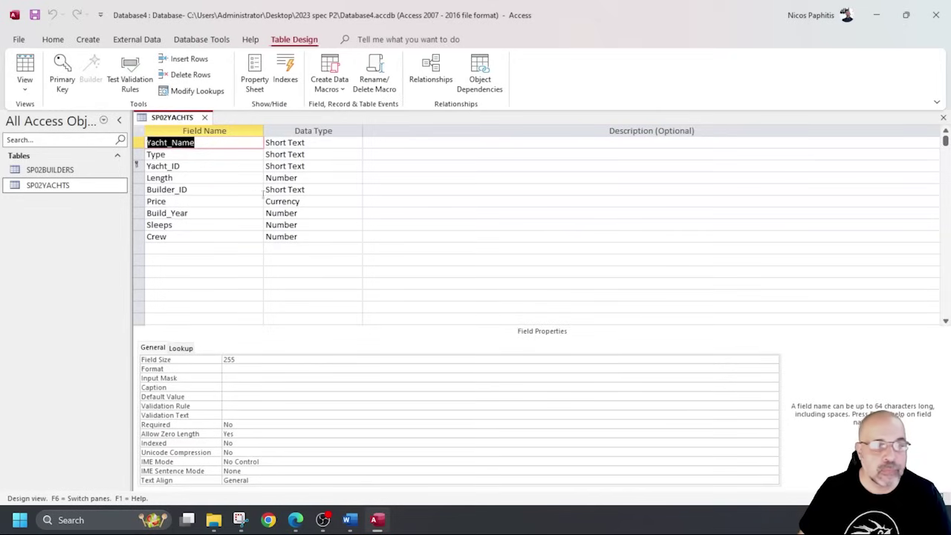
{"action": "left_click", "coordinate": [240, 520]}
{"action": "left_click", "coordinate": [180, 38]}
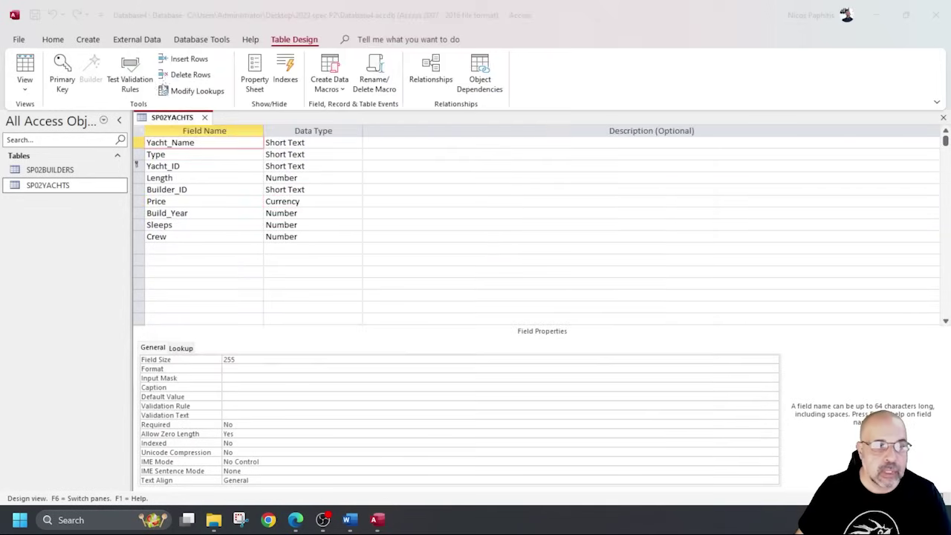
{"action": "left_click_drag", "start_coordinate": [128, 109], "coordinate": [364, 271]}
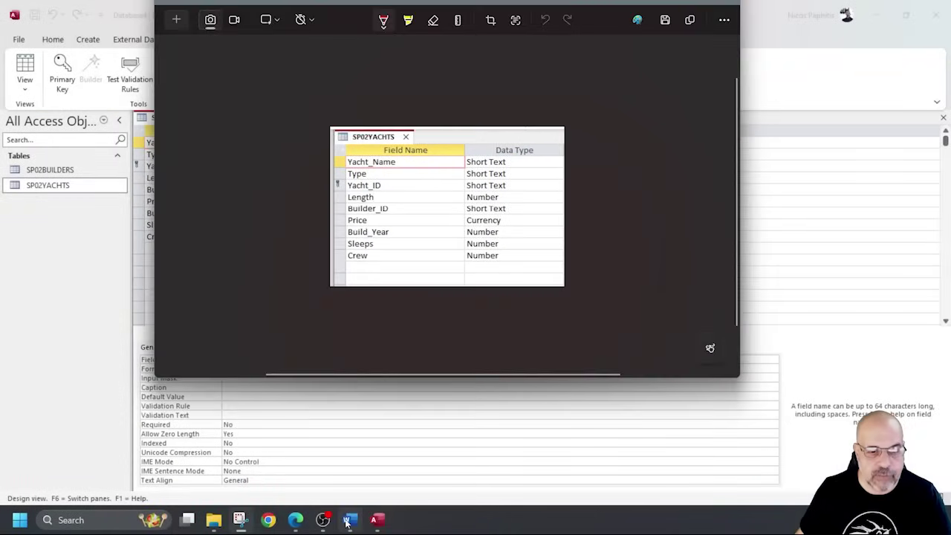
Paste the snip under Step 19 in Word, then close the SP02YACHTS table.
{"action": "left_click", "coordinate": [346, 520]}
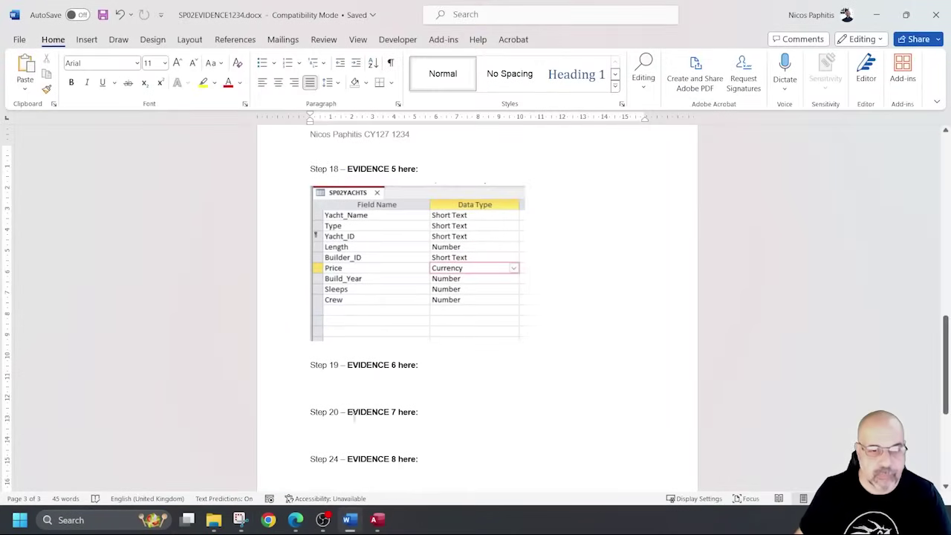
{"action": "key", "text": "ctrl+v"}
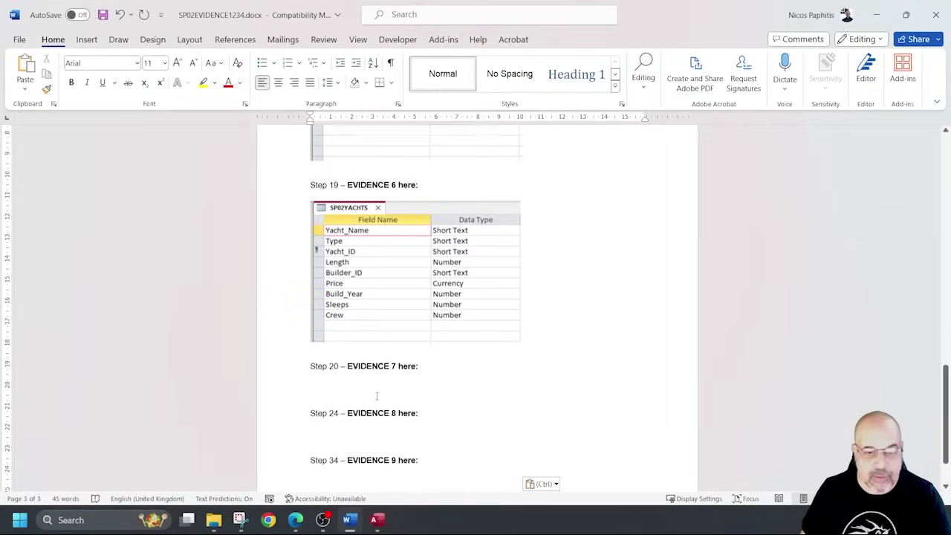
{"action": "left_click", "coordinate": [873, 10]}
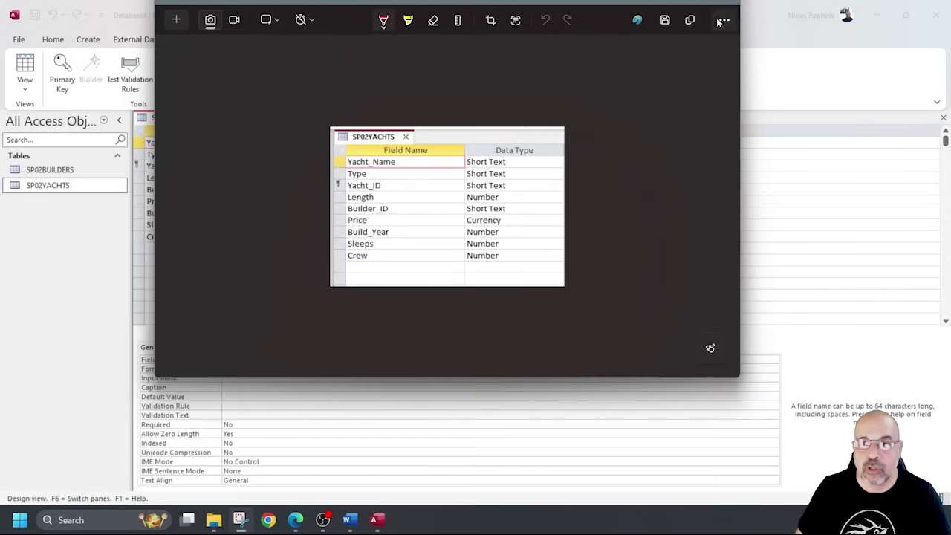
{"action": "left_click_drag", "start_coordinate": [616, 5], "coordinate": [608, 24]}
{"action": "left_click", "coordinate": [665, 16]}
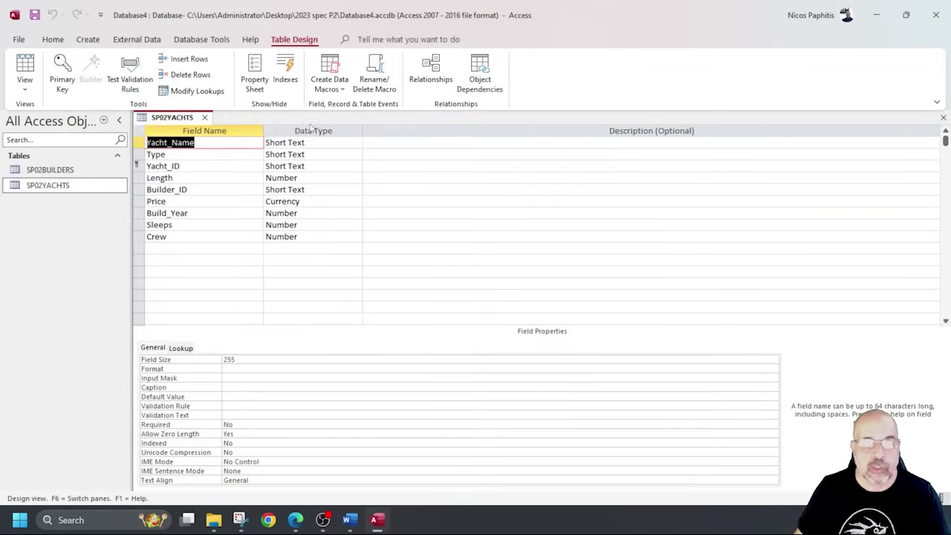
{"action": "left_click", "coordinate": [221, 117]}
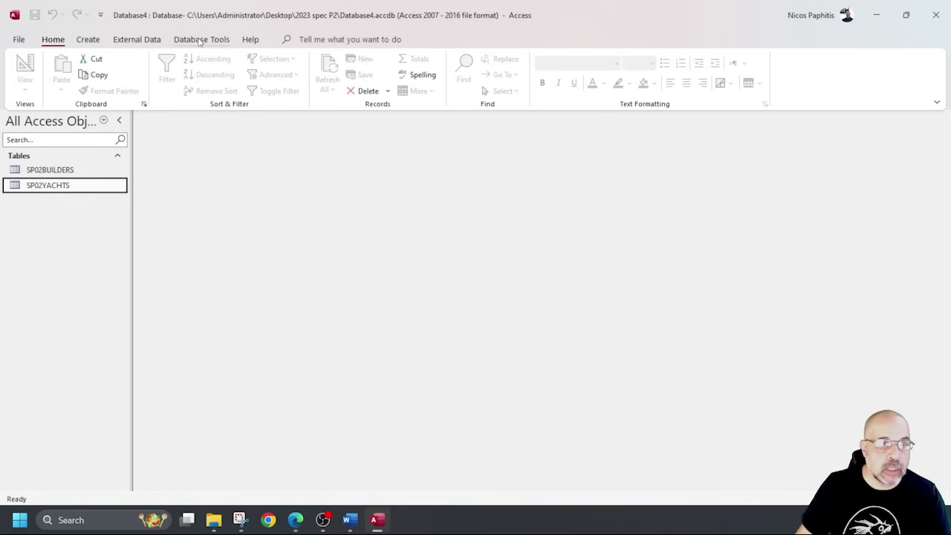
Add SP02BUILDERS and SP02YACHTS to the Relationships window and enlarge both boxes to show all fields.
{"action": "left_click", "coordinate": [200, 41]}
{"action": "left_click", "coordinate": [163, 69]}
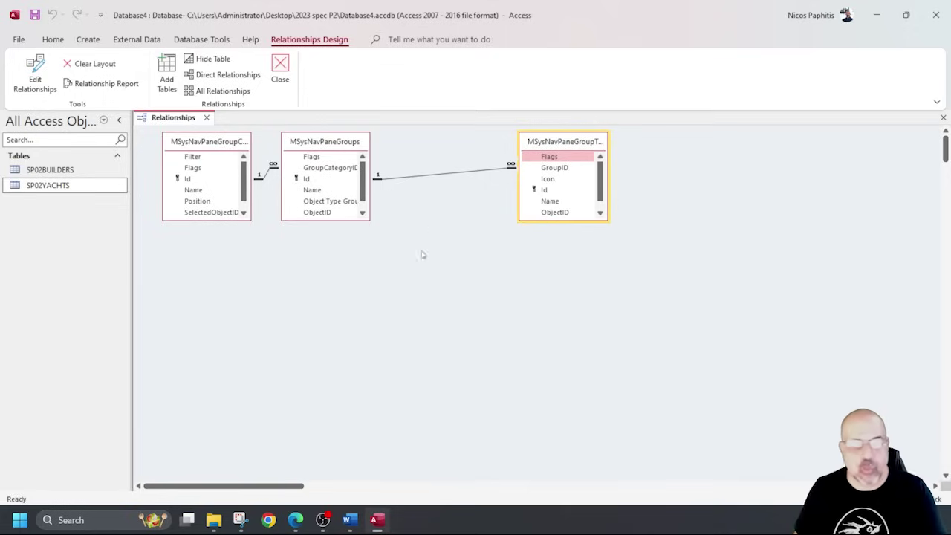
{"action": "scroll", "coordinate": [415, 302], "scroll_direction": "down", "scroll_amount": 3}
{"action": "scroll", "coordinate": [414, 302], "scroll_direction": "up", "scroll_amount": 2}
{"action": "scroll", "coordinate": [413, 301], "scroll_direction": "down", "scroll_amount": 2}
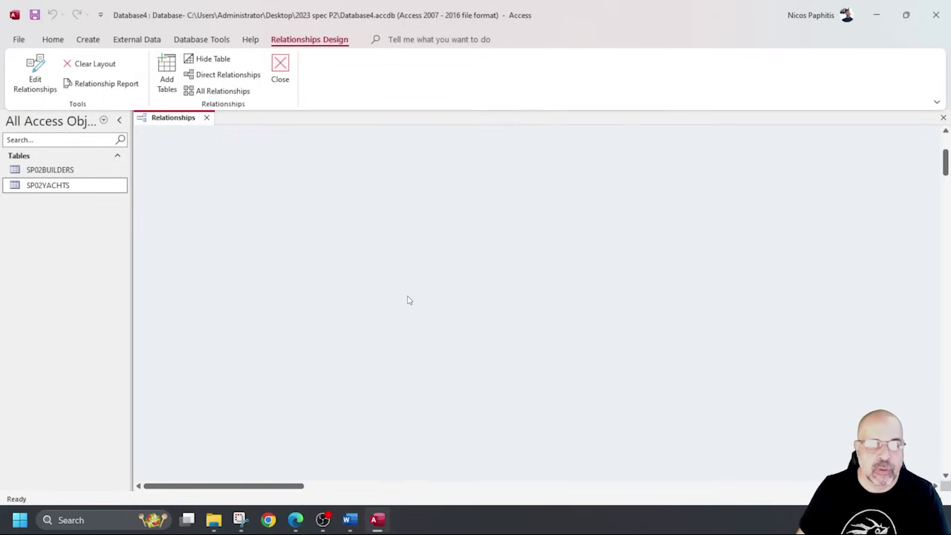
{"action": "right_click", "coordinate": [289, 208]}
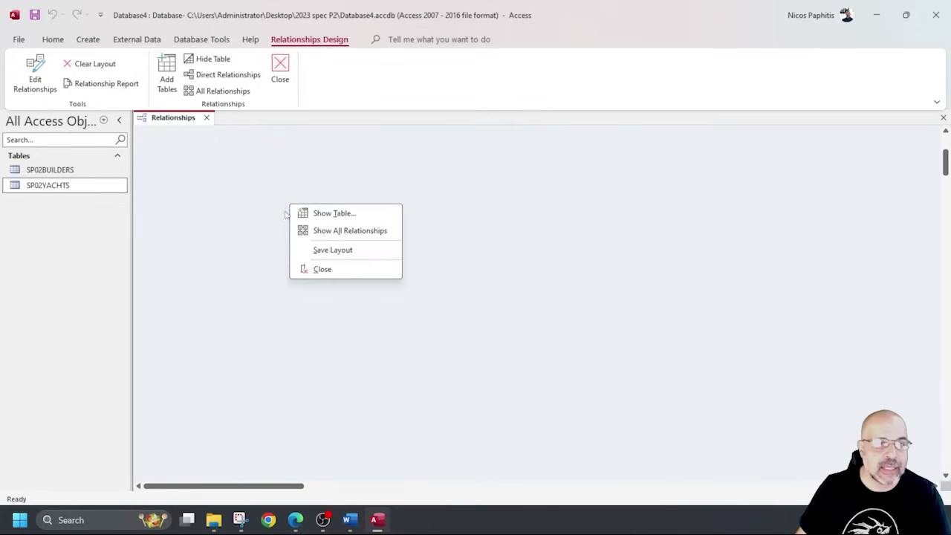
{"action": "left_click", "coordinate": [354, 214]}
{"action": "double_click", "coordinate": [818, 198]}
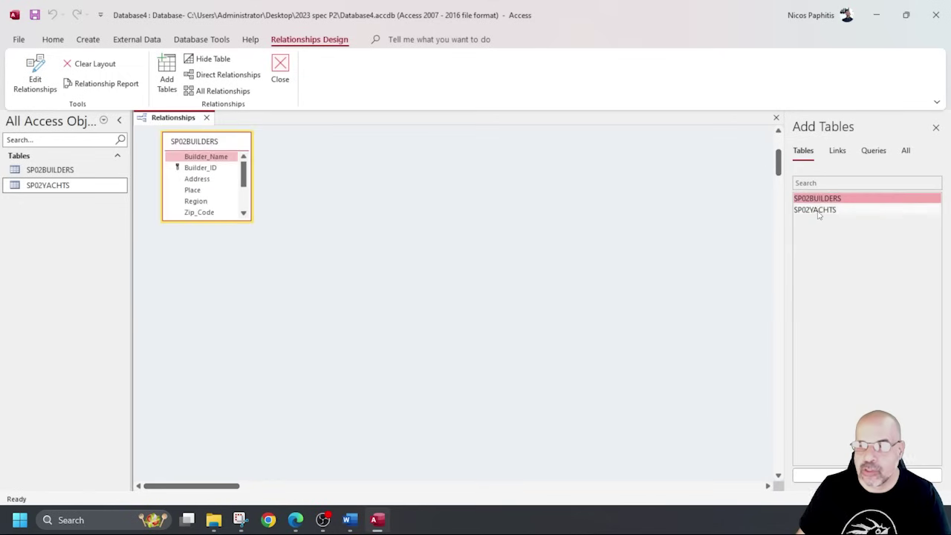
{"action": "double_click", "coordinate": [816, 209]}
{"action": "left_click_drag", "start_coordinate": [217, 221], "coordinate": [217, 292]}
{"action": "left_click_drag", "start_coordinate": [331, 218], "coordinate": [330, 283]}
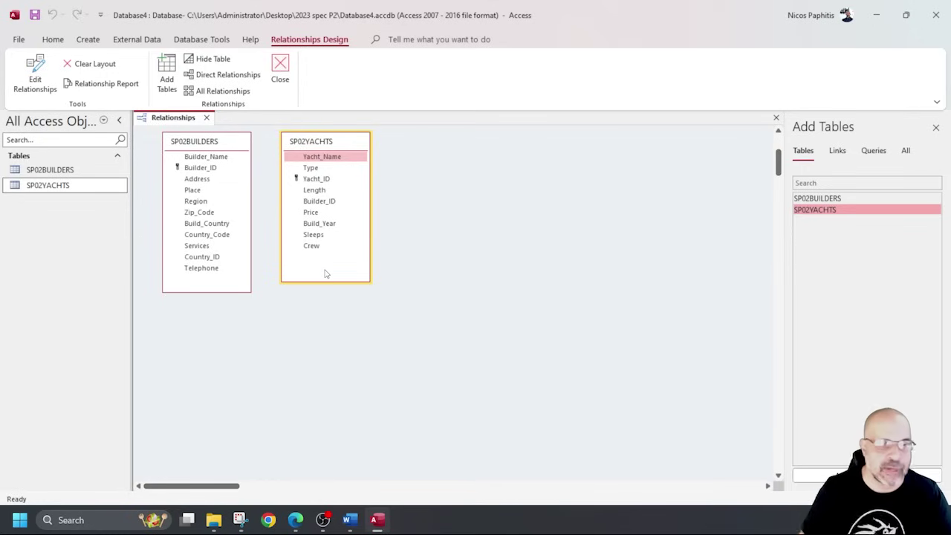
Create a Builder_ID relationship, inspect its details, then delete it.
{"action": "left_click_drag", "start_coordinate": [197, 168], "coordinate": [325, 206]}
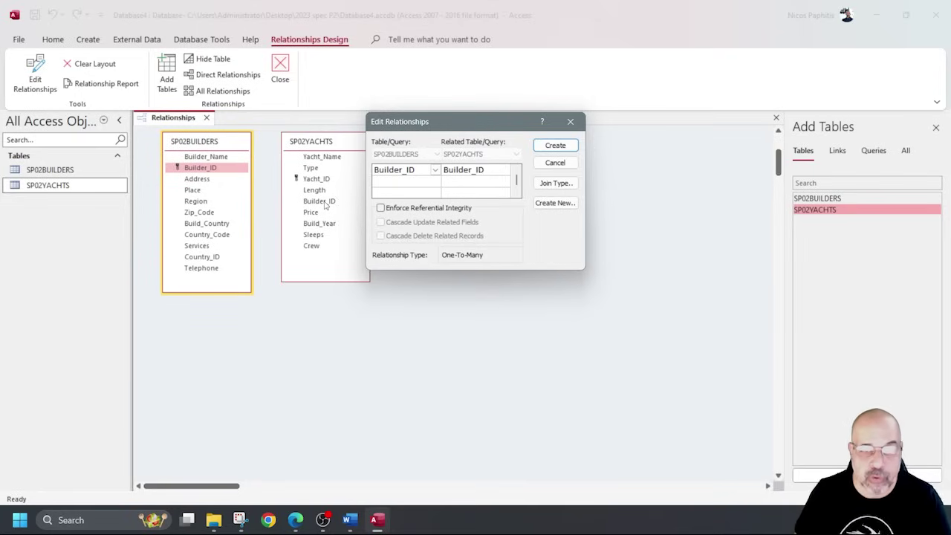
{"action": "left_click", "coordinate": [555, 146]}
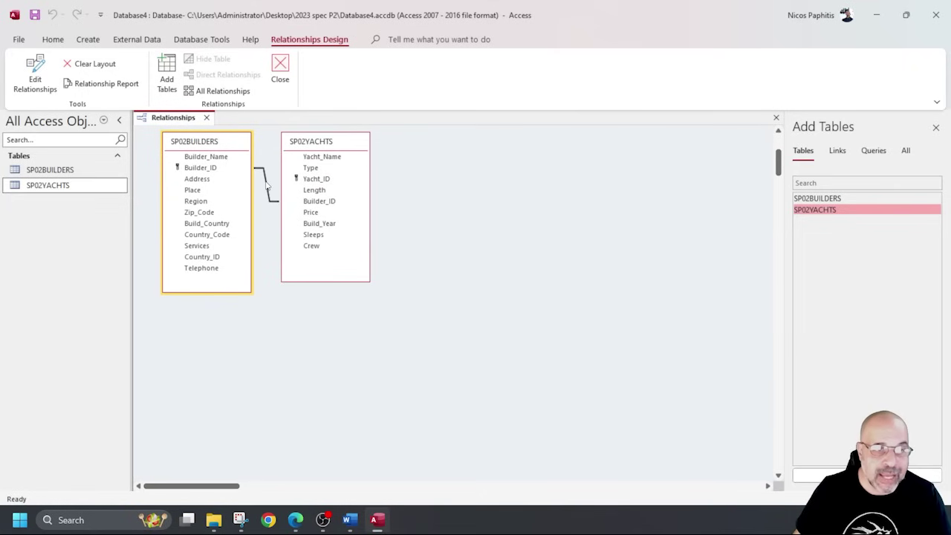
{"action": "double_click", "coordinate": [266, 183]}
{"action": "left_click_drag", "start_coordinate": [490, 127], "coordinate": [329, 282]}
{"action": "left_click", "coordinate": [410, 281]}
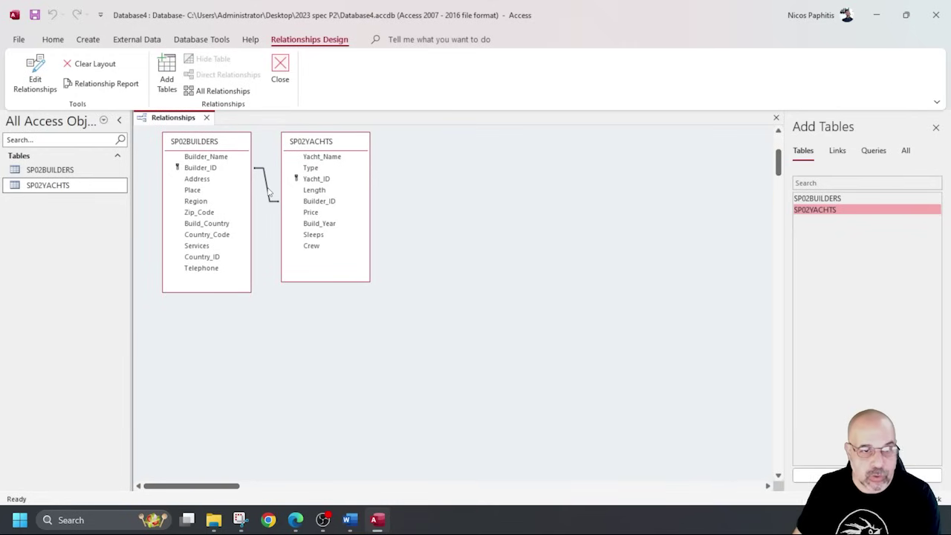
{"action": "left_click", "coordinate": [269, 192]}
{"action": "key", "text": "Delete"}
{"action": "left_click", "coordinate": [450, 290]}
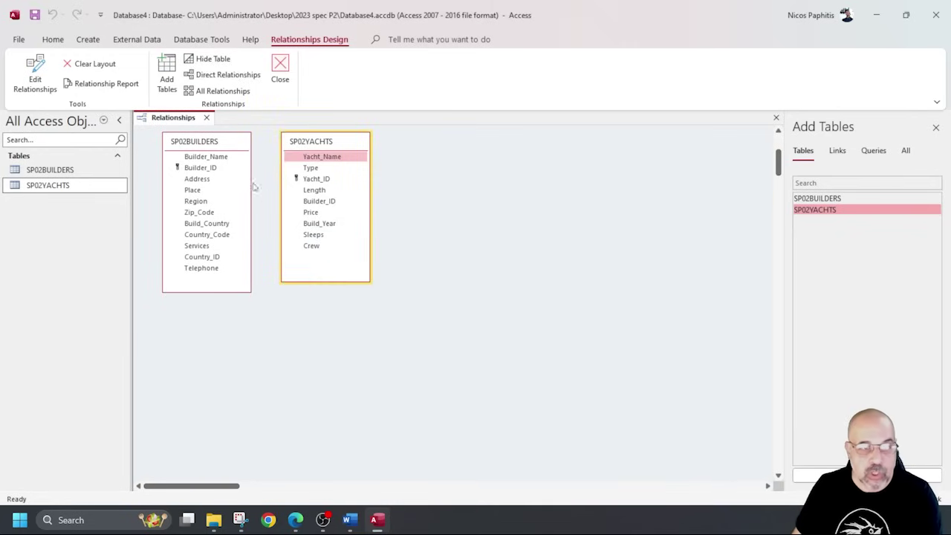
Recreate the one-to-many Builder_ID relationship and display its Edit Relationships details below the tables.
{"action": "left_click_drag", "start_coordinate": [220, 169], "coordinate": [320, 205]}
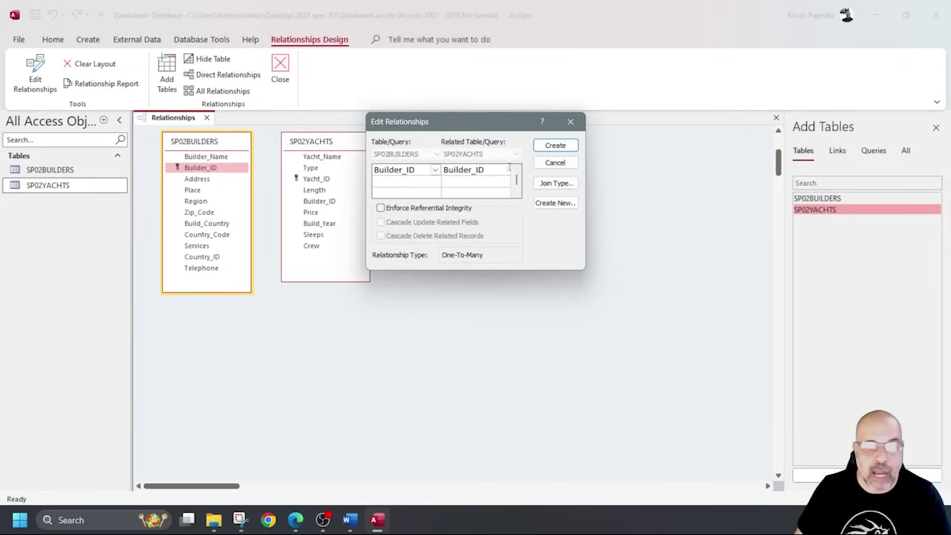
{"action": "left_click_drag", "start_coordinate": [473, 125], "coordinate": [285, 301]}
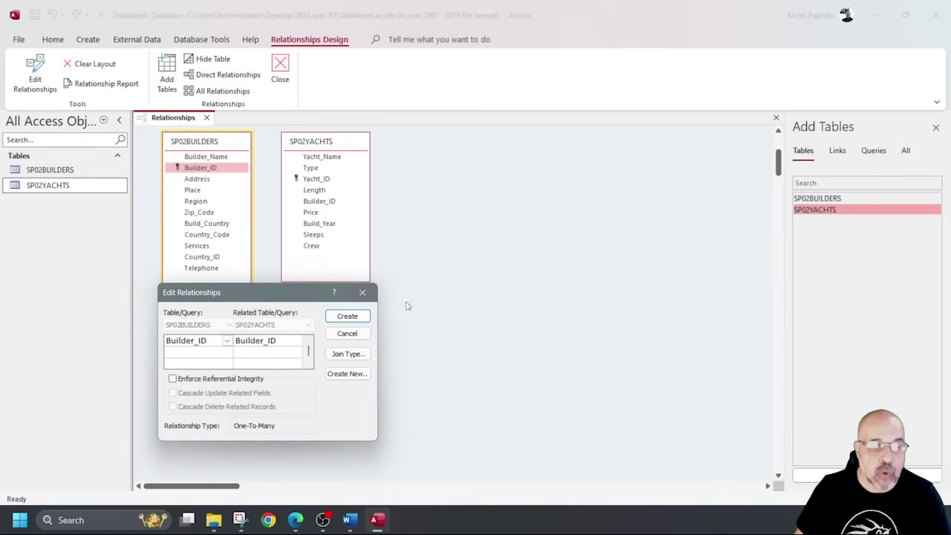
{"action": "left_click", "coordinate": [347, 315]}
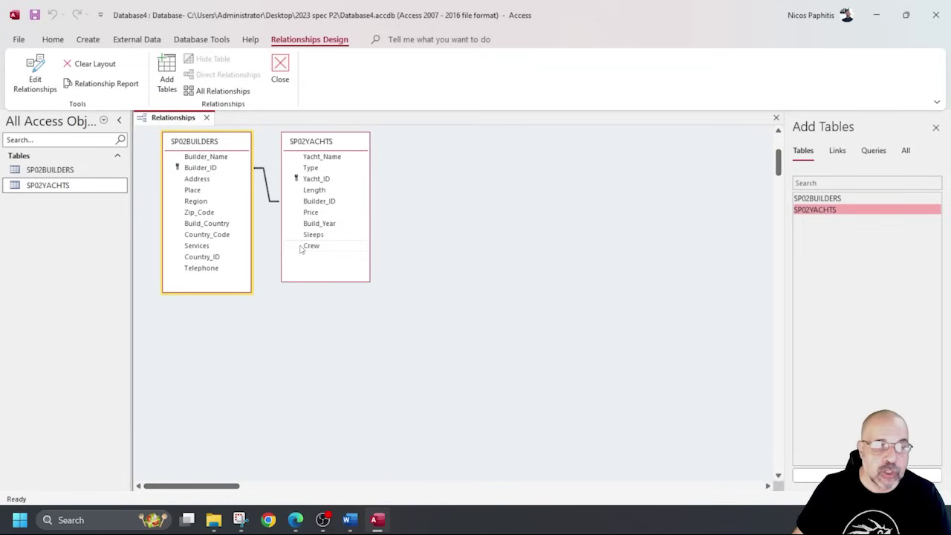
{"action": "left_click", "coordinate": [266, 192]}
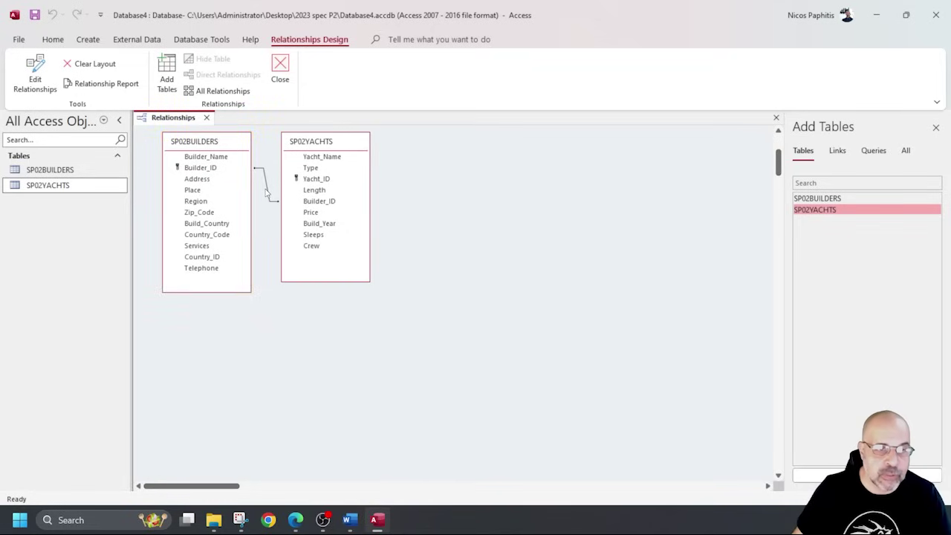
{"action": "double_click", "coordinate": [269, 192]}
{"action": "left_click_drag", "start_coordinate": [442, 124], "coordinate": [238, 293]}
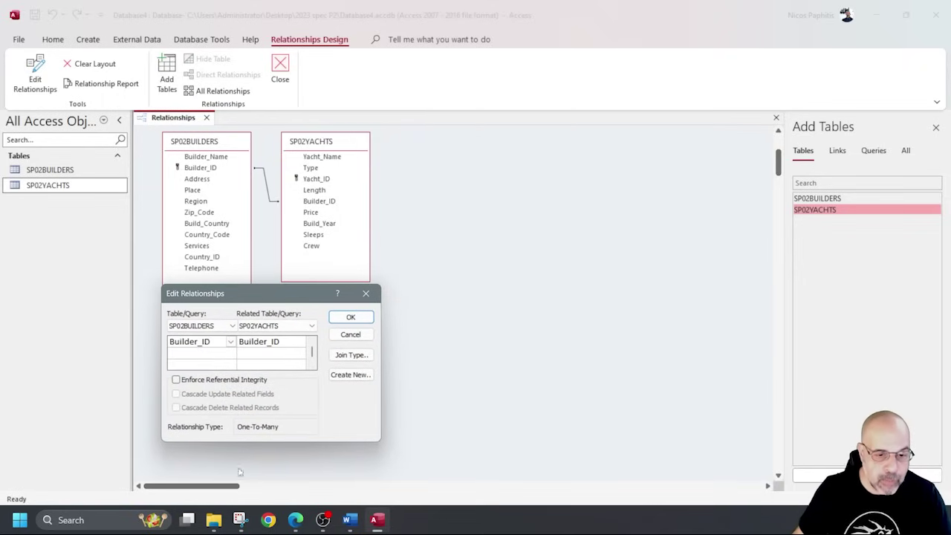
Snip the Relationships window and Edit Relationships dialog, circling the line and Builder_ID fields in red.
{"action": "left_click", "coordinate": [238, 520]}
{"action": "left_click", "coordinate": [171, 40]}
{"action": "left_click_drag", "start_coordinate": [131, 108], "coordinate": [425, 465]}
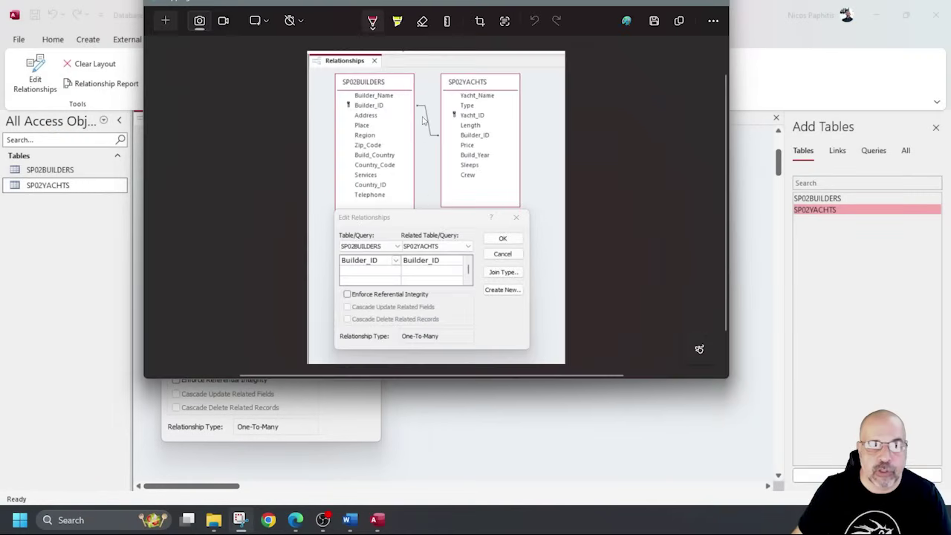
{"action": "mouse_move", "coordinate": [430, 93]}
{"action": "left_mouse_down"}
{"action": "mouse_move", "coordinate": [421, 97]}
{"action": "mouse_move", "coordinate": [449, 112]}
{"action": "mouse_move", "coordinate": [425, 93]}
{"action": "left_mouse_up"}
{"action": "mouse_move", "coordinate": [375, 224]}
{"action": "left_mouse_down"}
{"action": "mouse_move", "coordinate": [358, 225]}
{"action": "mouse_move", "coordinate": [368, 283]}
{"action": "mouse_move", "coordinate": [416, 285]}
{"action": "left_mouse_up"}
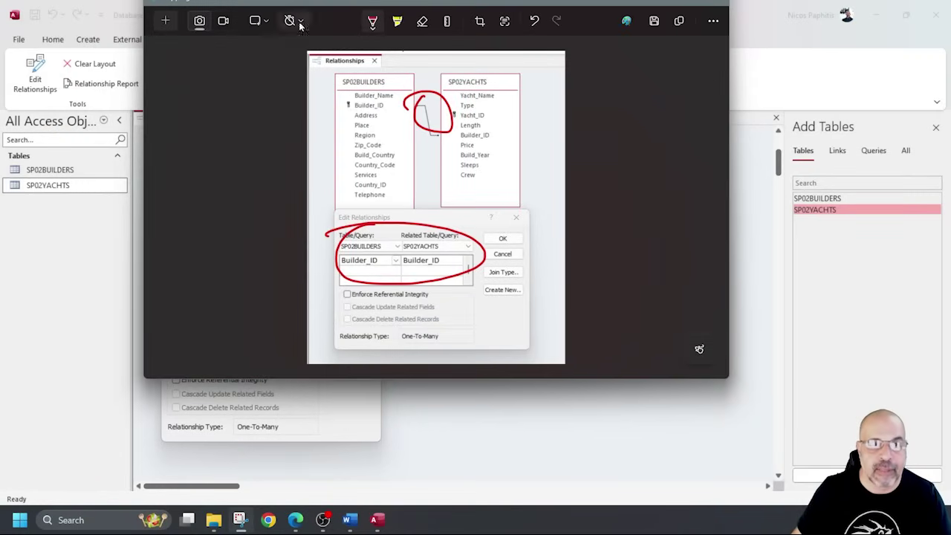
Erase all red annotations so the relationship capture is clean.
{"action": "left_click", "coordinate": [422, 21]}
{"action": "left_click", "coordinate": [433, 95]}
{"action": "left_click", "coordinate": [418, 227]}
{"action": "left_click", "coordinate": [372, 21]}
{"action": "left_click_drag", "start_coordinate": [533, 128], "coordinate": [550, 126]}
{"action": "left_click_drag", "start_coordinate": [563, 269], "coordinate": [549, 274]}
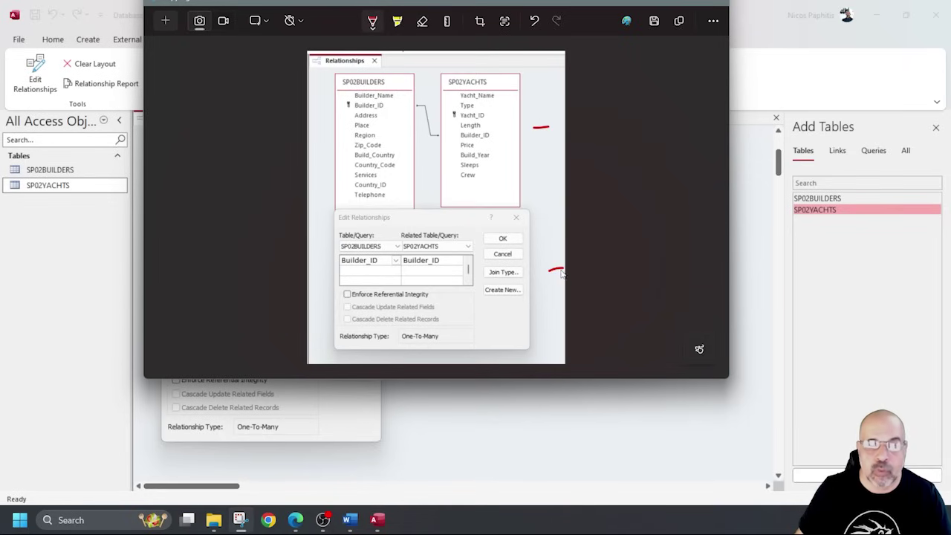
{"action": "left_click", "coordinate": [422, 20]}
{"action": "left_click", "coordinate": [541, 127]}
{"action": "left_click", "coordinate": [556, 270]}
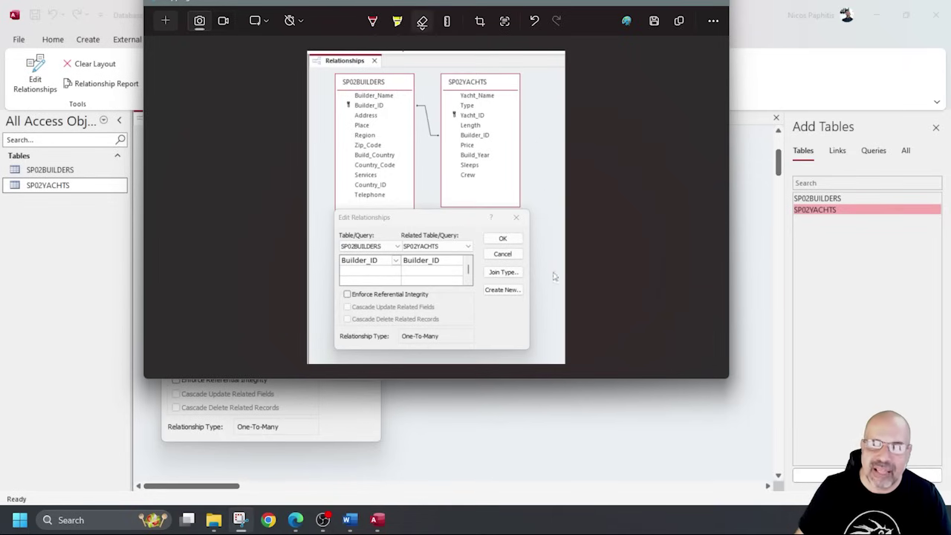
{"action": "left_click", "coordinate": [348, 519]}
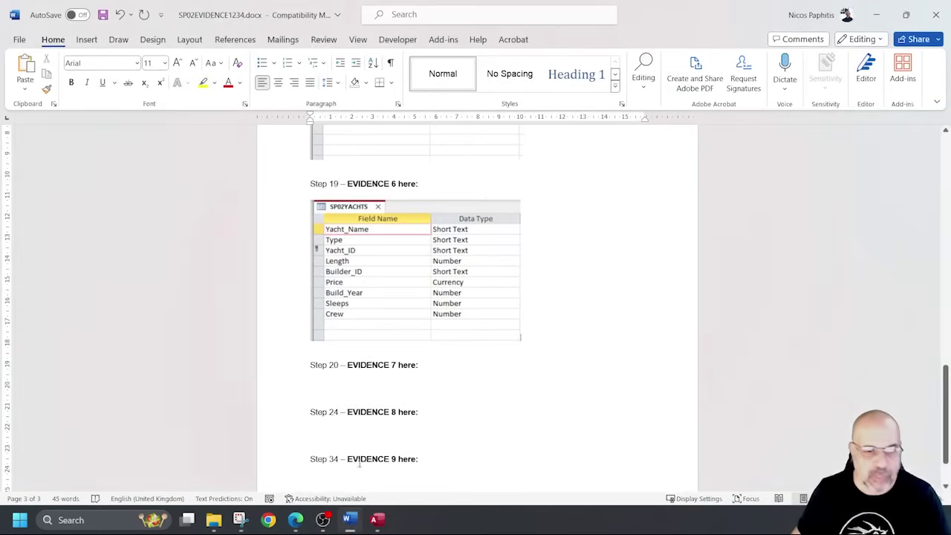
Paste the relationships screenshot under Step 20's Evidence 7 and resize it.
{"action": "key", "text": "ctrl+v"}
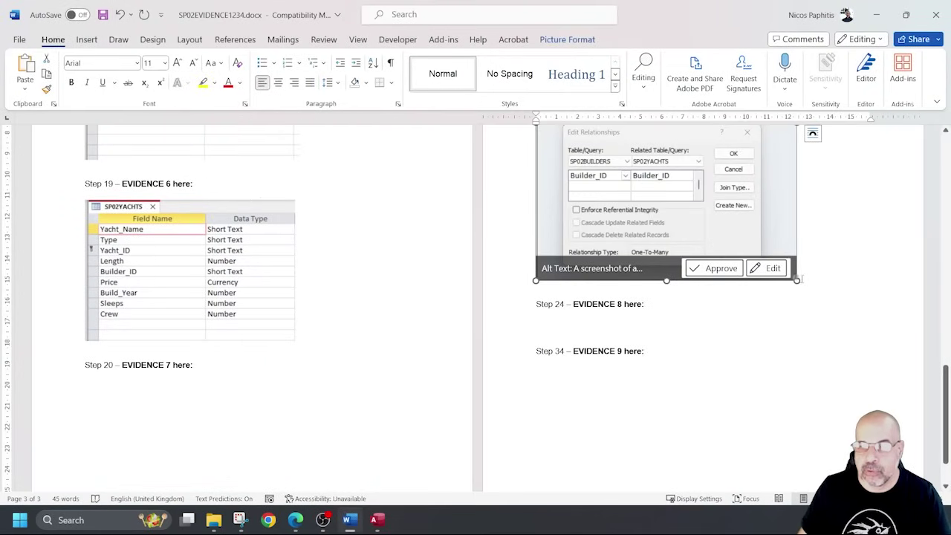
{"action": "left_click_drag", "start_coordinate": [794, 273], "coordinate": [748, 251]}
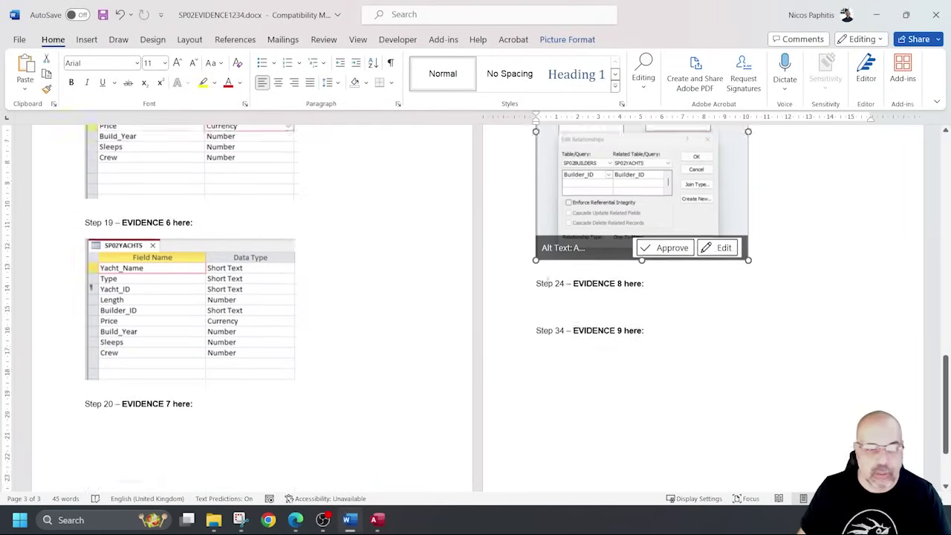
{"action": "left_click_drag", "start_coordinate": [748, 250], "coordinate": [709, 214]}
{"action": "scroll", "coordinate": [710, 214], "scroll_direction": "down", "scroll_amount": 1}
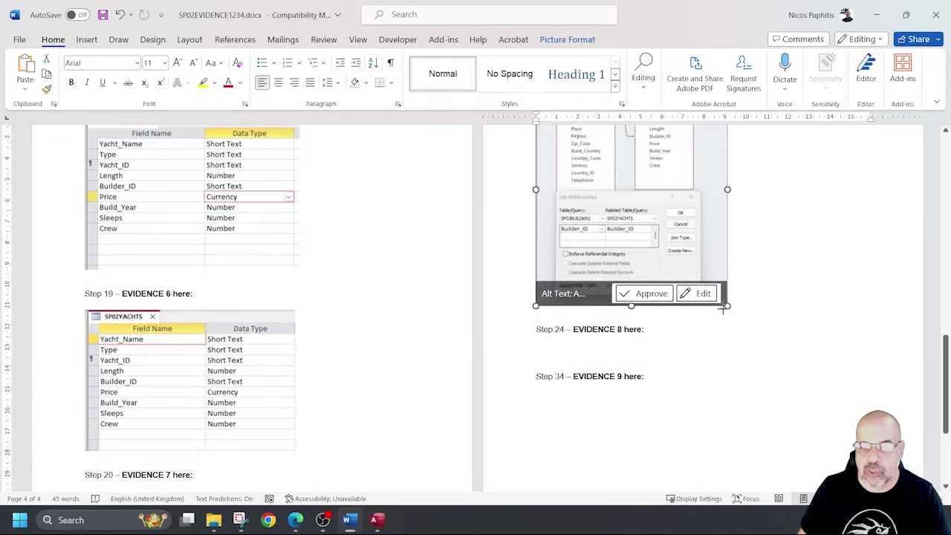
{"action": "scroll", "coordinate": [208, 392], "scroll_direction": "down", "scroll_amount": 1}
{"action": "scroll", "coordinate": [208, 393], "scroll_direction": "down", "scroll_amount": 1}
Remove the extra blank lines before Step 20, enlarge the picture, and minimise Word.
{"action": "left_click", "coordinate": [89, 342]}
{"action": "key", "text": "Return"}
{"action": "key", "text": "Return"}
{"action": "key", "text": "Return"}
{"action": "key", "text": "Return"}
{"action": "key", "text": "Return"}
{"action": "key", "text": "Return"}
{"action": "key", "text": "Return"}
{"action": "key", "text": "Return"}
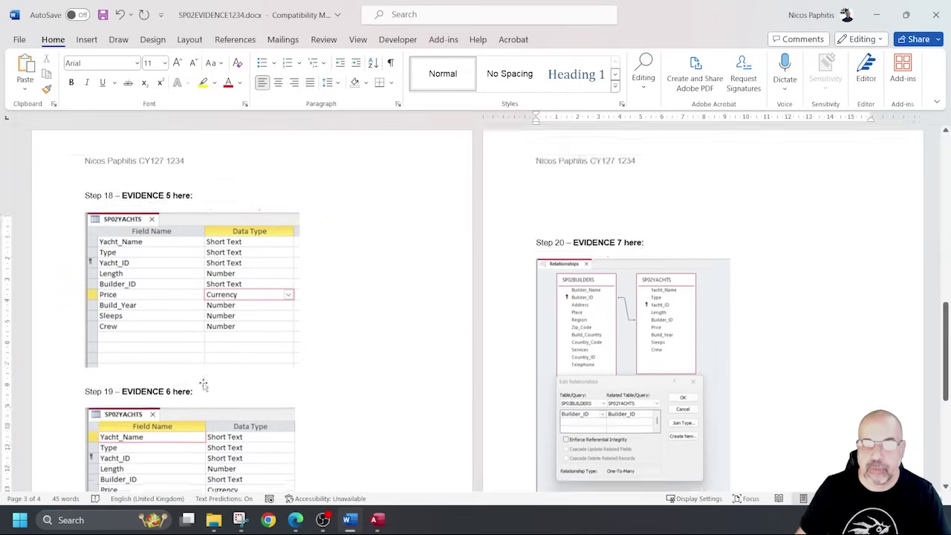
{"action": "scroll", "coordinate": [212, 379], "scroll_direction": "up", "scroll_amount": 2}
{"action": "left_click_drag", "start_coordinate": [567, 272], "coordinate": [566, 324]}
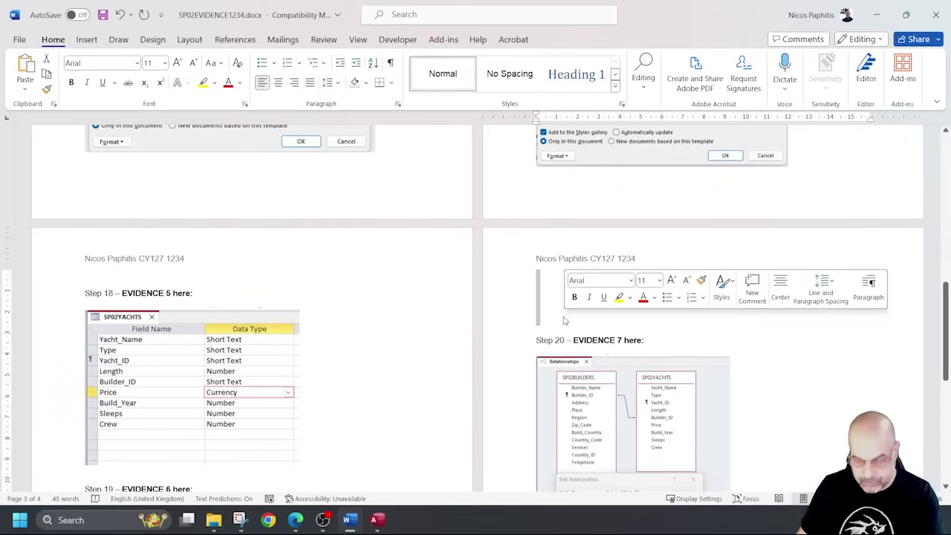
{"action": "key", "text": "Delete"}
{"action": "scroll", "coordinate": [640, 344], "scroll_direction": "down", "scroll_amount": 1}
{"action": "scroll", "coordinate": [641, 343], "scroll_direction": "down", "scroll_amount": 1}
{"action": "left_click", "coordinate": [641, 343]}
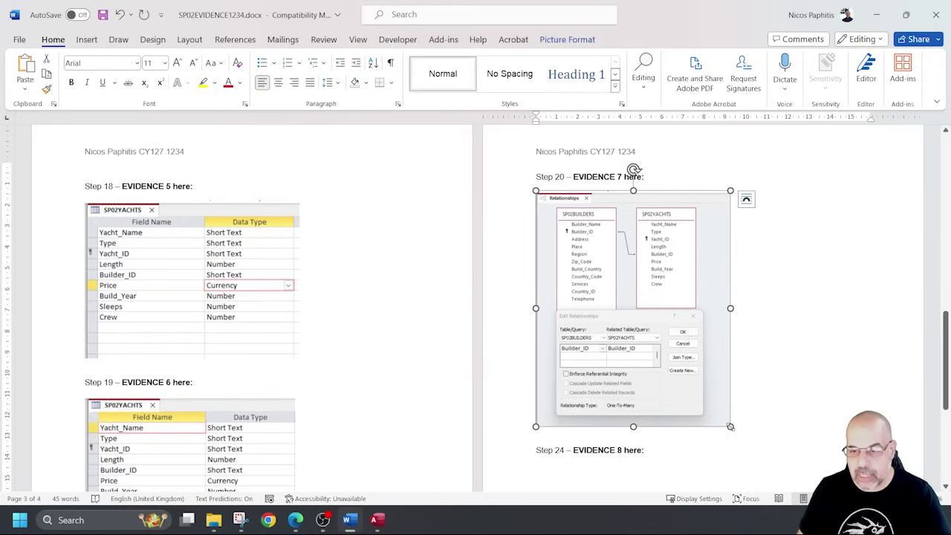
{"action": "left_click_drag", "start_coordinate": [731, 413], "coordinate": [756, 444]}
{"action": "scroll", "coordinate": [787, 363], "scroll_direction": "down", "scroll_amount": 2}
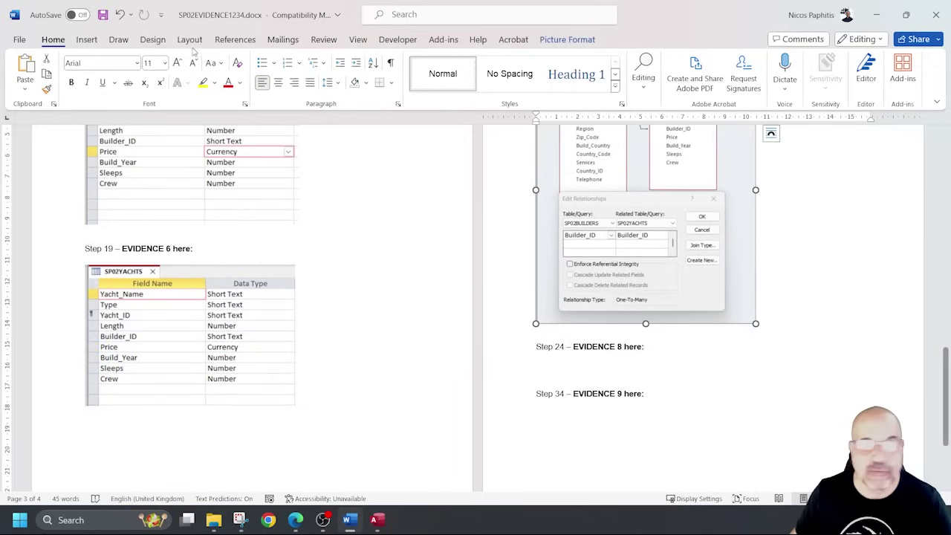
{"action": "left_click", "coordinate": [876, 15]}
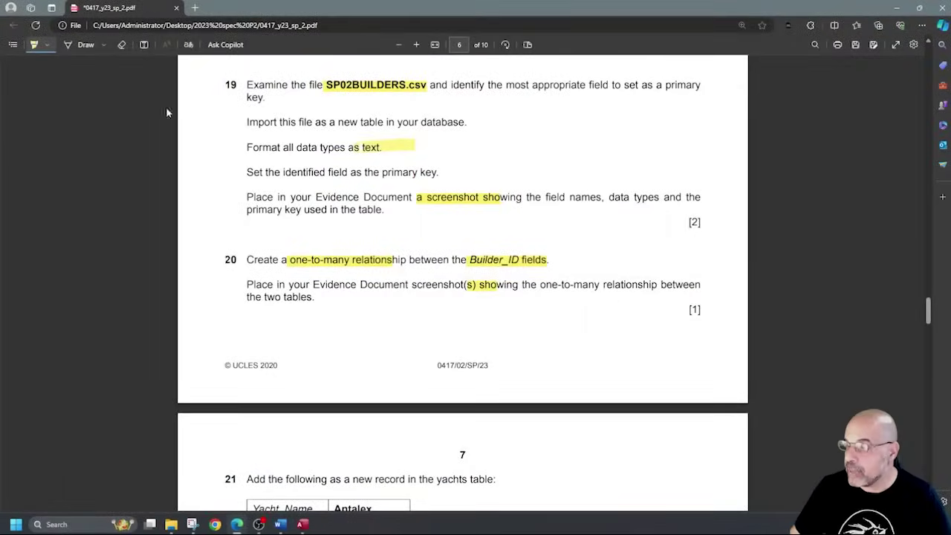
Scroll the exam paper down to question 21's new yacht record.
{"action": "scroll", "coordinate": [316, 128], "scroll_direction": "down", "scroll_amount": 2}
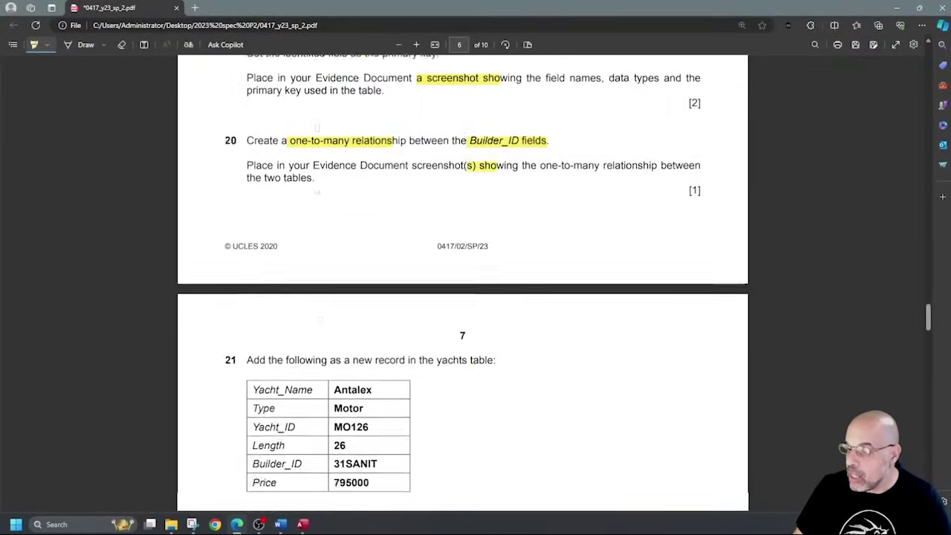
{"action": "scroll", "coordinate": [316, 192], "scroll_direction": "down", "scroll_amount": 3}
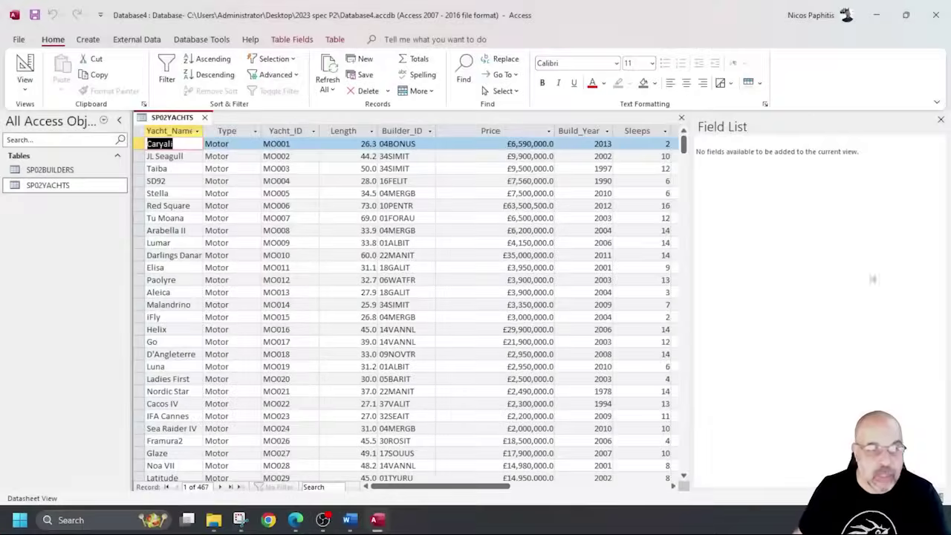
Reopen SP02YACHTS, go to the blank new record after Mirabella, then close the datasheet.
{"action": "left_click", "coordinate": [205, 118]}
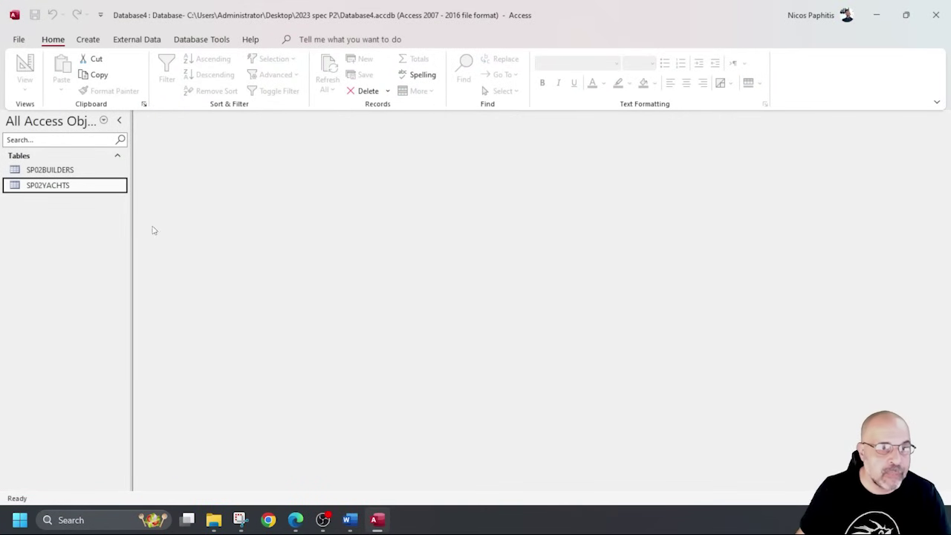
{"action": "double_click", "coordinate": [90, 190]}
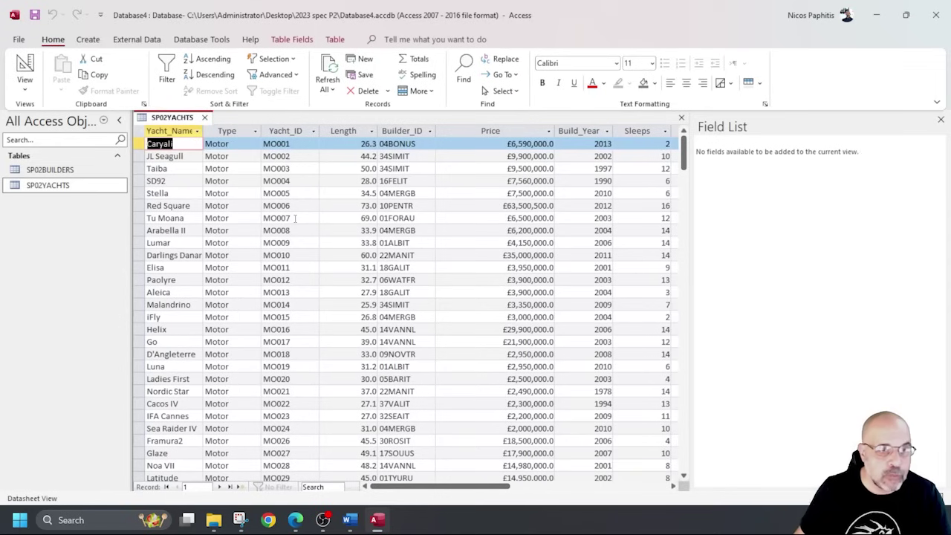
{"action": "scroll", "coordinate": [312, 425], "scroll_direction": "down", "scroll_amount": 20}
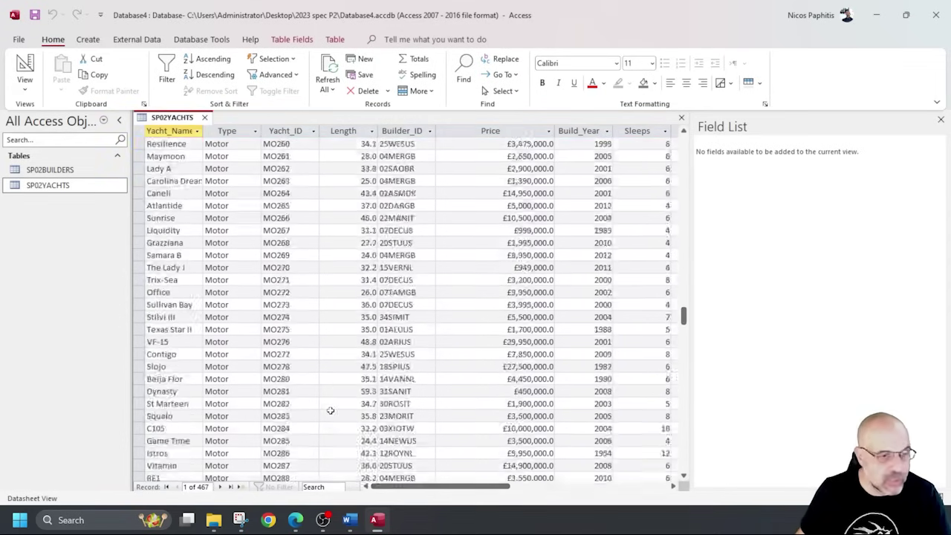
{"action": "scroll", "coordinate": [330, 410], "scroll_direction": "down", "scroll_amount": 1}
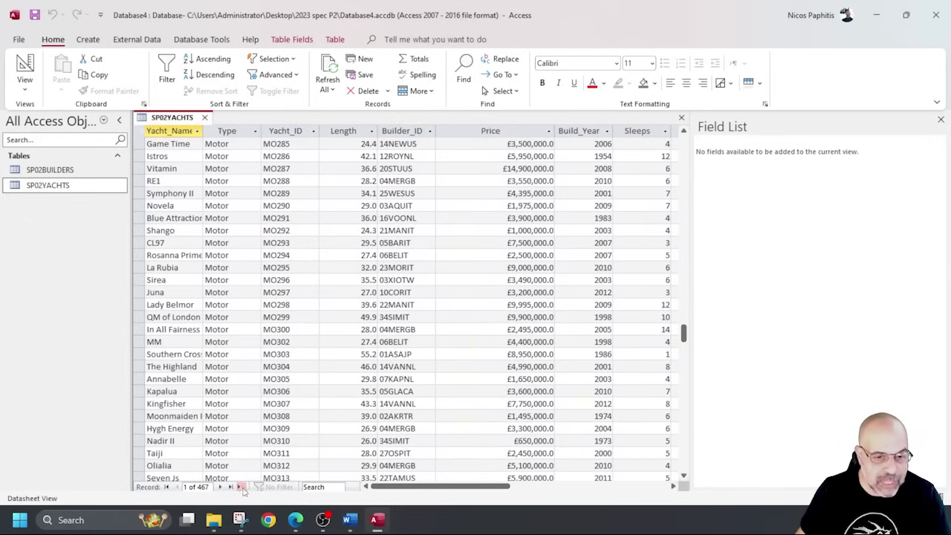
{"action": "left_click", "coordinate": [242, 488]}
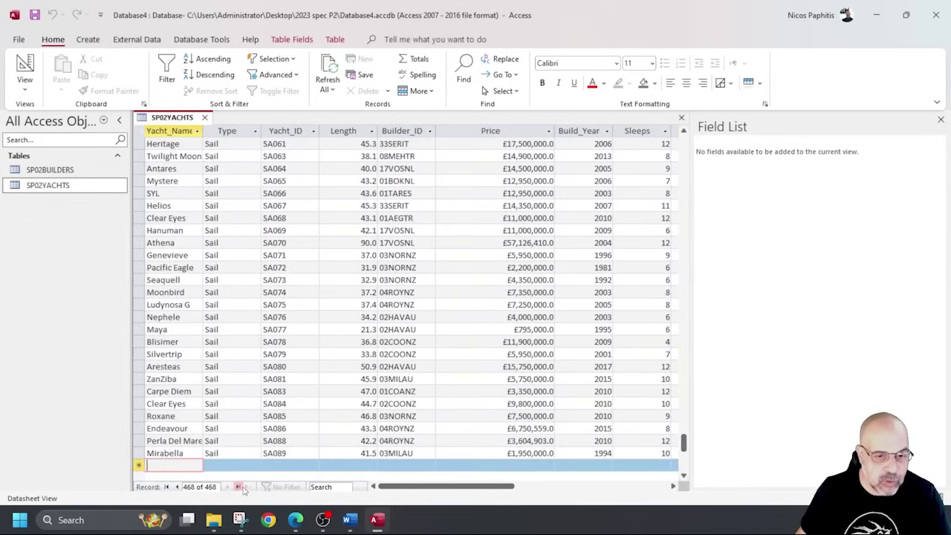
{"action": "scroll", "coordinate": [284, 425], "scroll_direction": "down", "scroll_amount": 5}
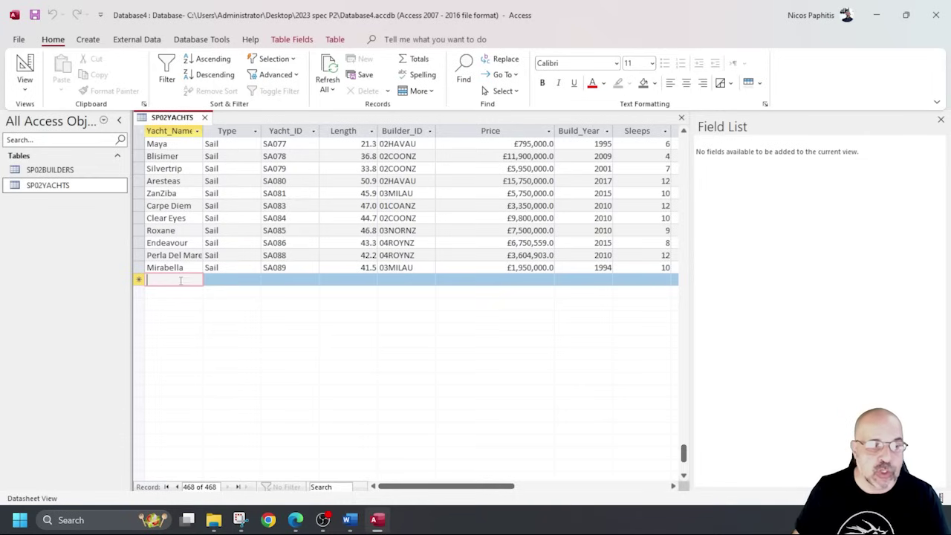
{"action": "left_click", "coordinate": [681, 117]}
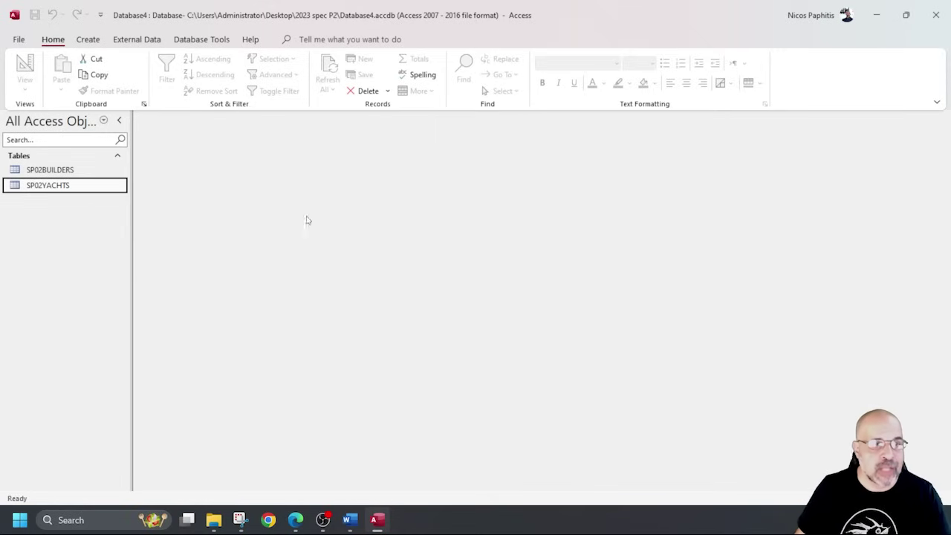
Build a Form Wizard form on Table: SP02YACHTS containing all its fields.
{"action": "left_click", "coordinate": [87, 40]}
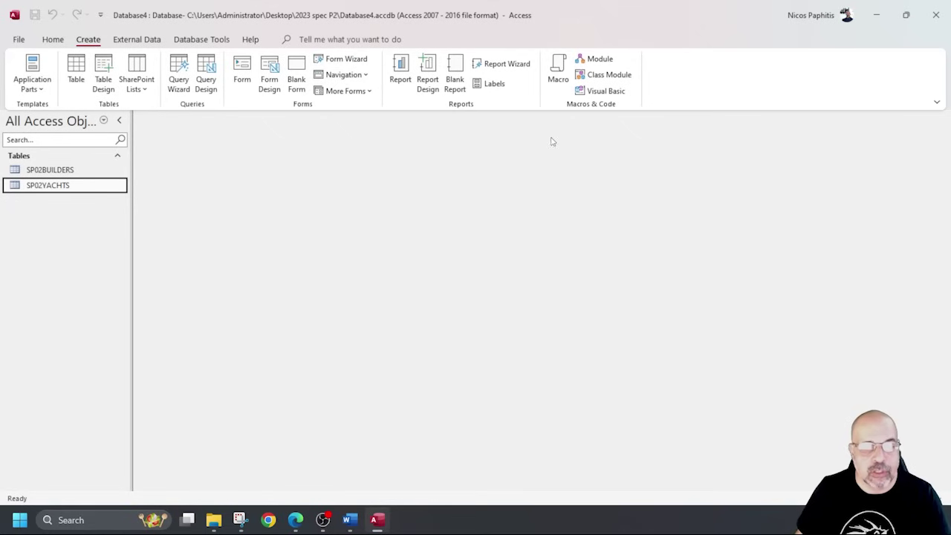
{"action": "left_click", "coordinate": [348, 62]}
{"action": "left_click", "coordinate": [488, 180]}
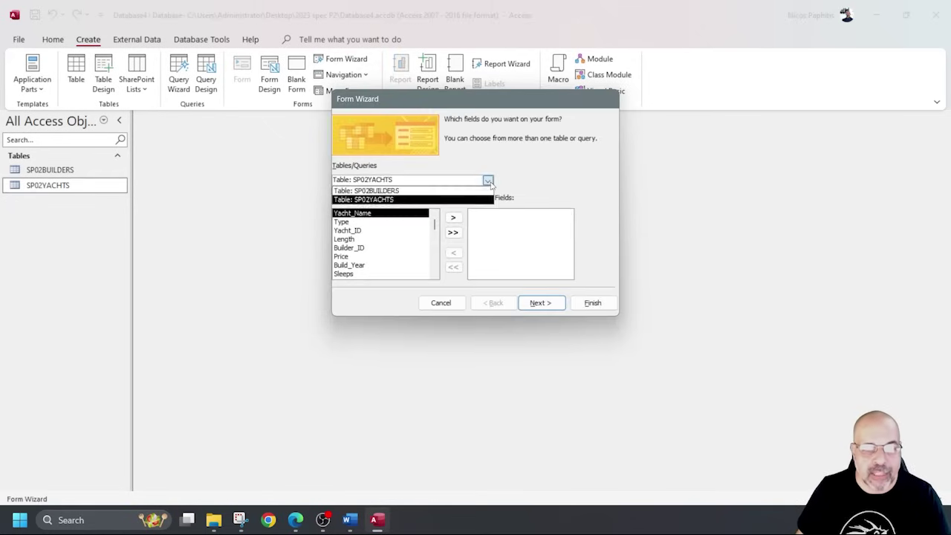
{"action": "left_click", "coordinate": [381, 200]}
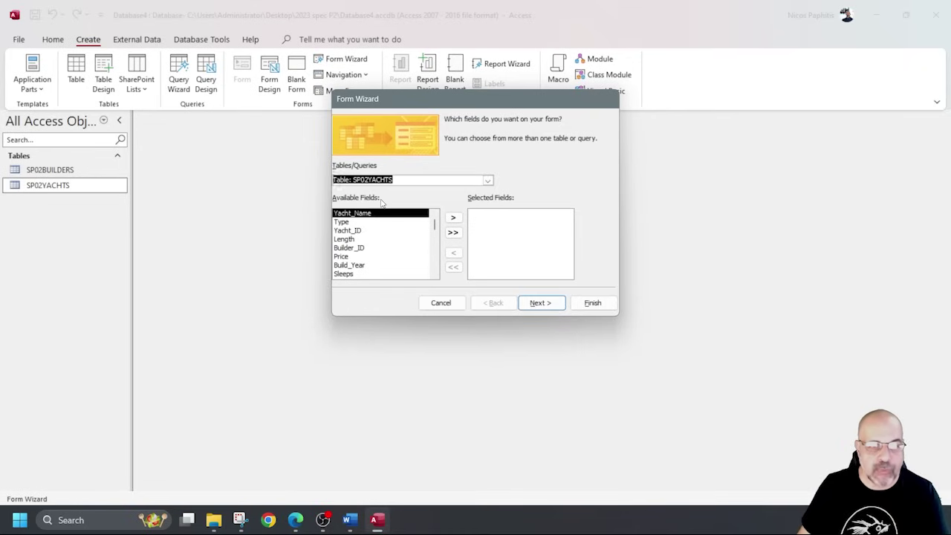
{"action": "left_click", "coordinate": [452, 231]}
{"action": "left_click", "coordinate": [598, 307]}
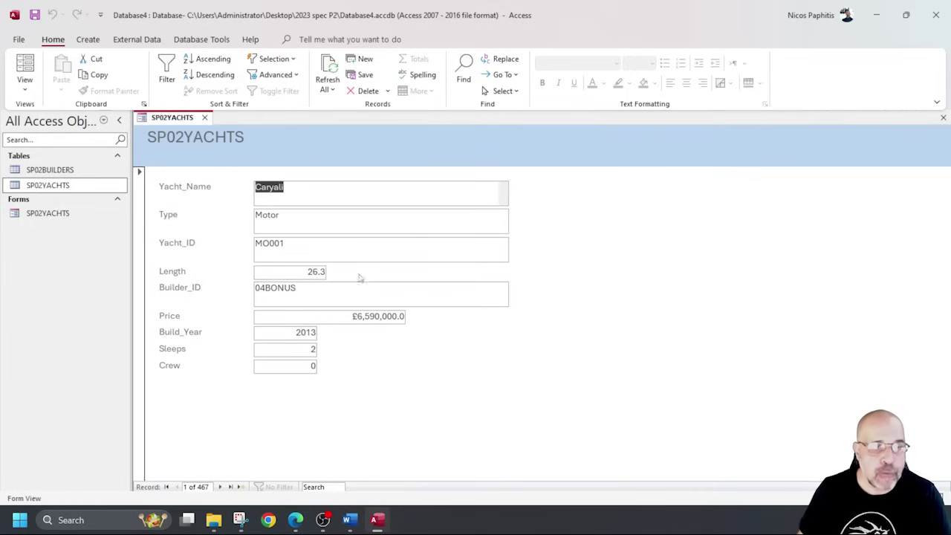
In Design View, change the header title from 'SP02YACHTS' to 'YACHTS data entry form' and return to Form View.
{"action": "left_click", "coordinate": [25, 84]}
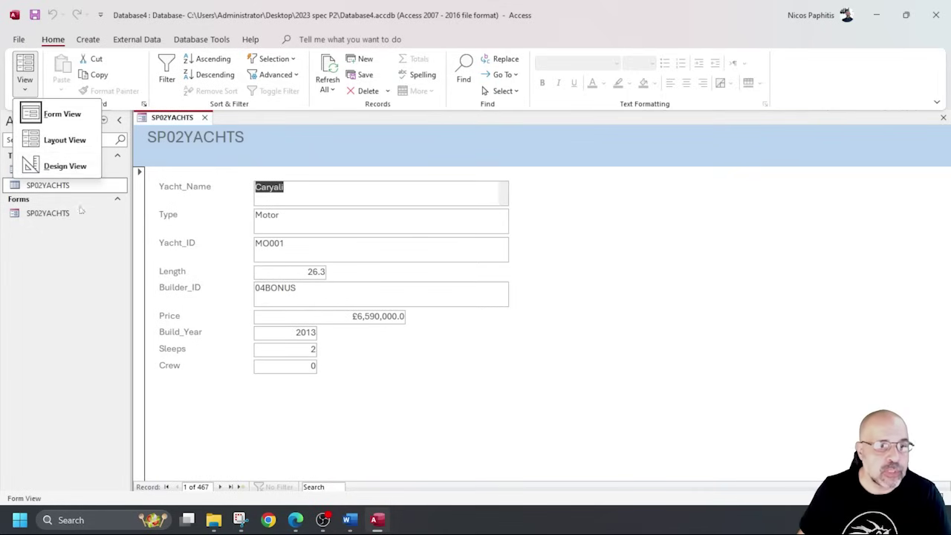
{"action": "left_click", "coordinate": [66, 166]}
{"action": "left_click", "coordinate": [267, 174]}
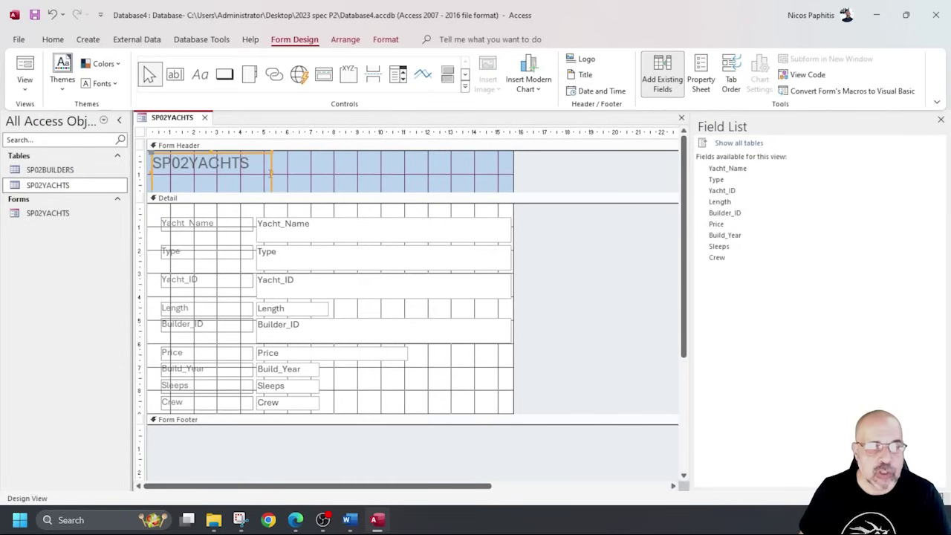
{"action": "left_click_drag", "start_coordinate": [268, 174], "coordinate": [339, 174]}
{"action": "left_click", "coordinate": [192, 167]}
{"action": "left_click_drag", "start_coordinate": [192, 166], "coordinate": [152, 165]}
{"action": "key", "text": "Delete"}
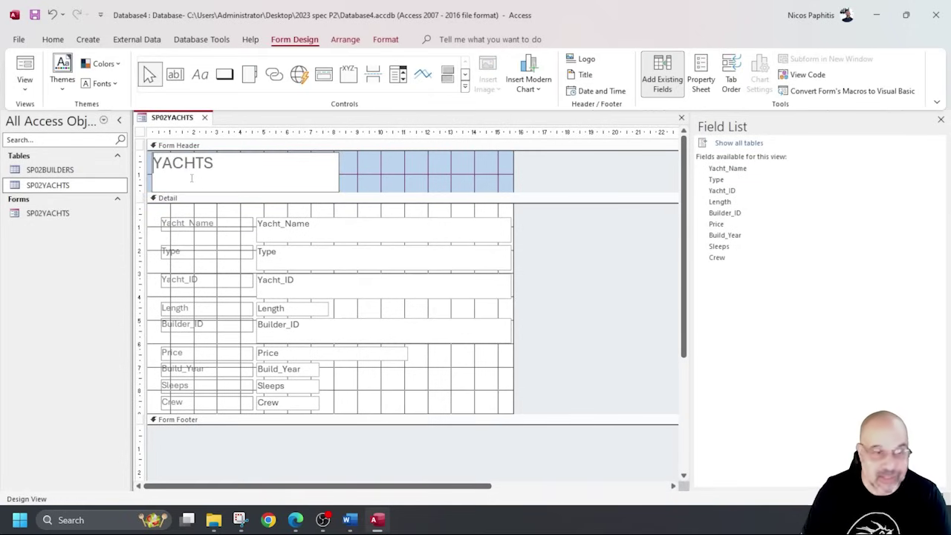
{"action": "left_click", "coordinate": [240, 163]}
{"action": "type", "text": "data entr"}
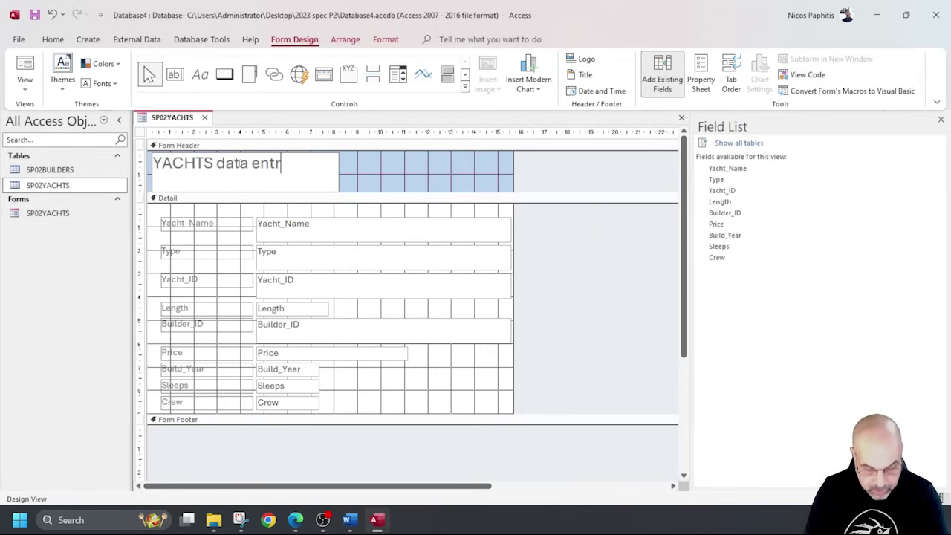
{"action": "type", "text": "y form"}
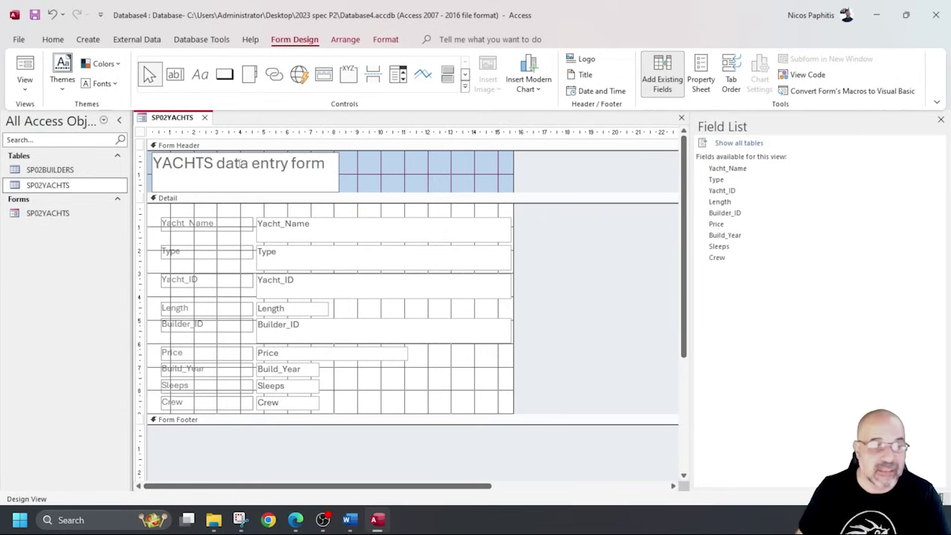
{"action": "key", "text": "Return"}
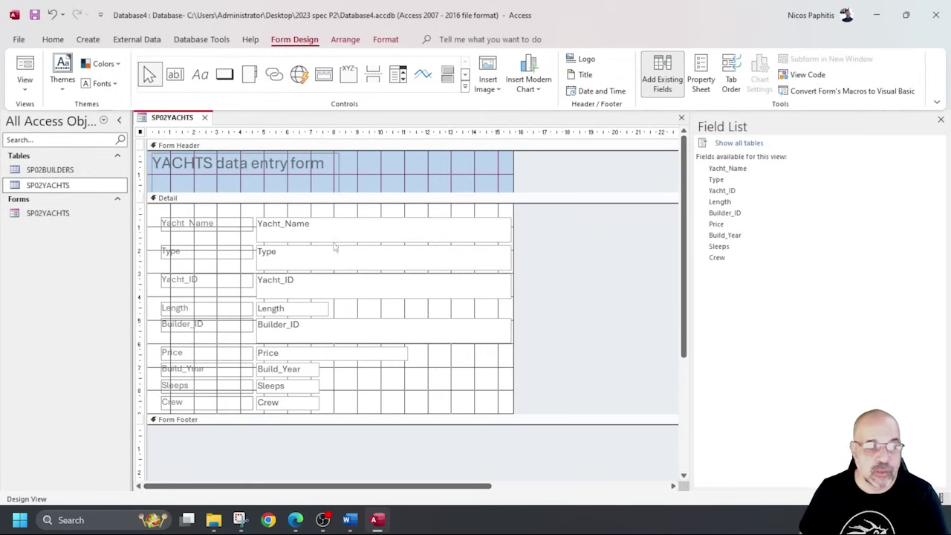
{"action": "left_click", "coordinate": [23, 86]}
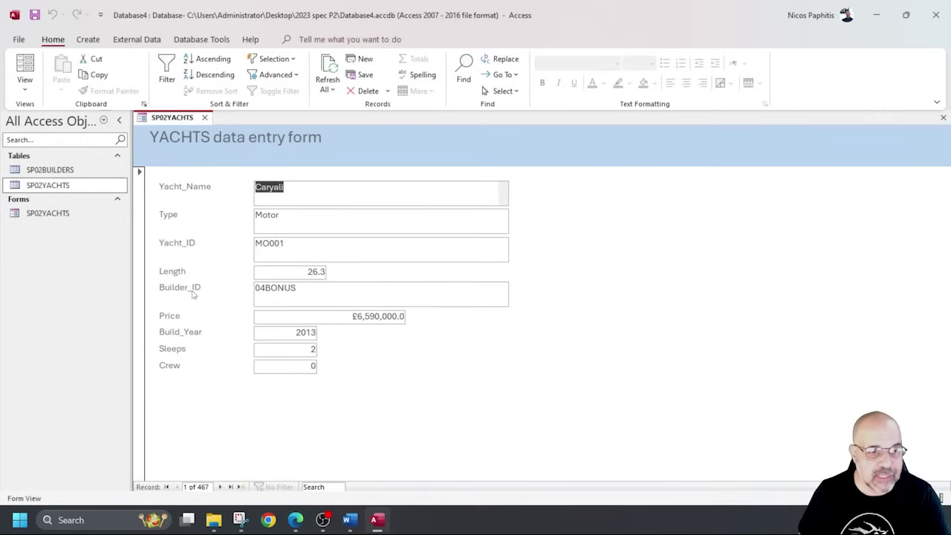
Remove the underscores from the Yacht ID, Builder ID and Build Year label captions and preview the form.
{"action": "left_click", "coordinate": [25, 82]}
{"action": "left_click", "coordinate": [65, 166]}
{"action": "left_click", "coordinate": [179, 252]}
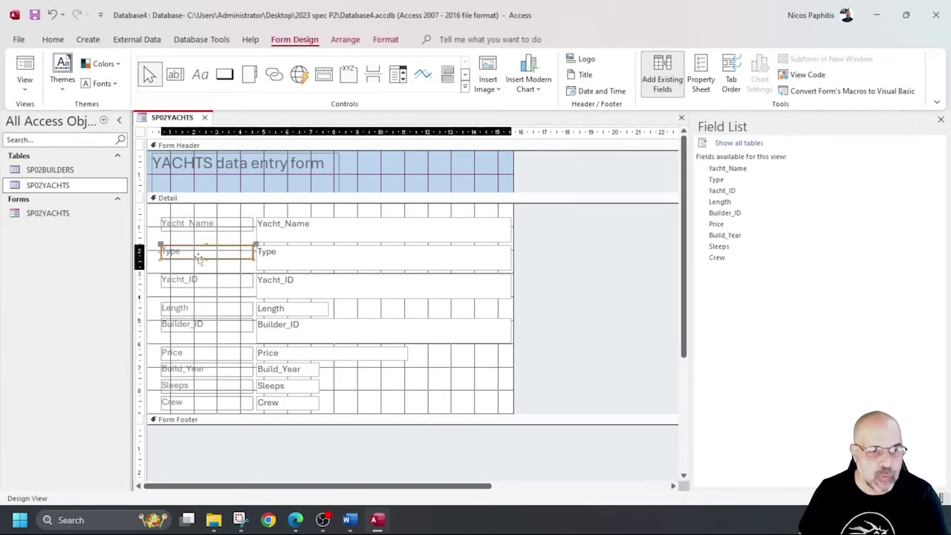
{"action": "left_click", "coordinate": [186, 281]}
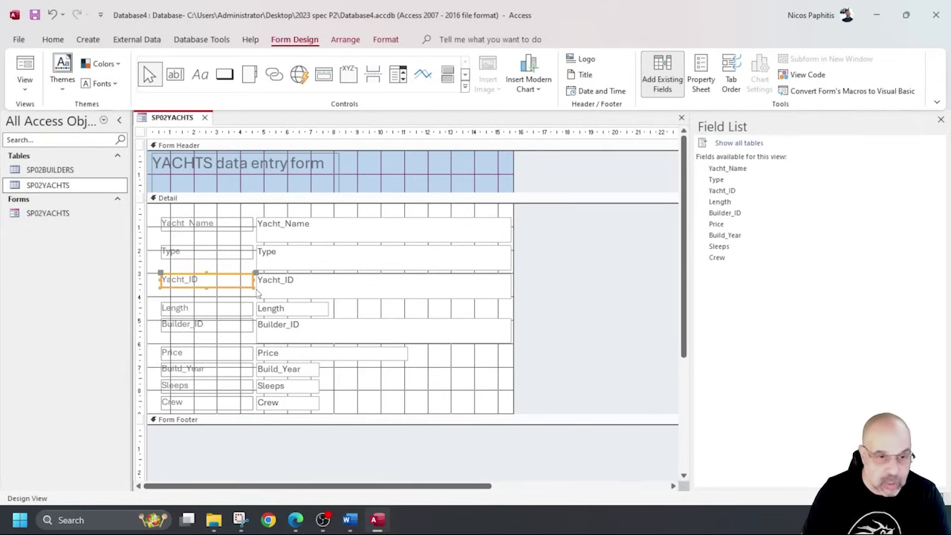
{"action": "key", "text": "F2"}
{"action": "key", "text": "BackSpace"}
{"action": "key", "text": "BackSpace"}
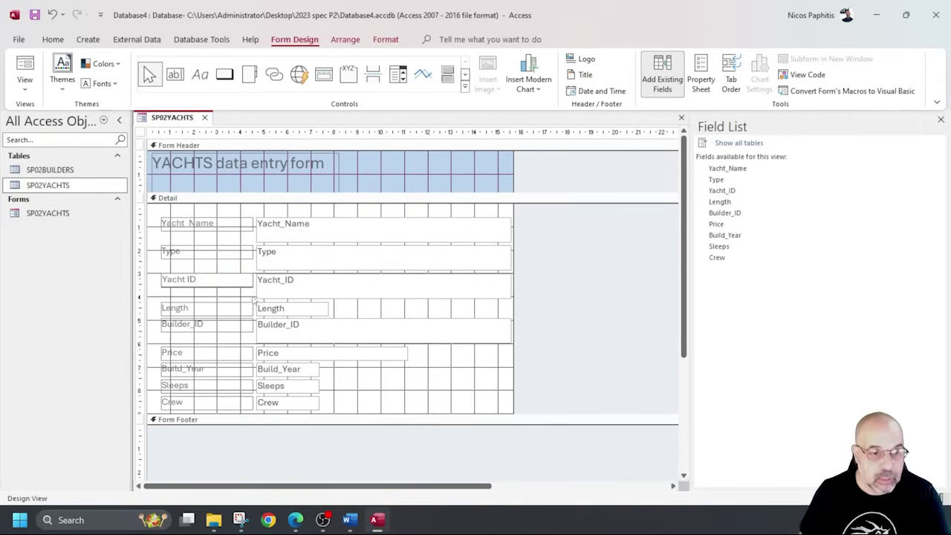
{"action": "left_click", "coordinate": [193, 326]}
{"action": "left_click", "coordinate": [212, 327]}
{"action": "key", "text": "BackSpace"}
{"action": "mouse_move", "coordinate": [189, 370]}
{"action": "left_mouse_down"}
{"action": "mouse_move", "coordinate": [200, 382]}
{"action": "mouse_move", "coordinate": [188, 370]}
{"action": "left_mouse_up"}
{"action": "left_click", "coordinate": [184, 369]}
{"action": "key", "text": "BackSpace"}
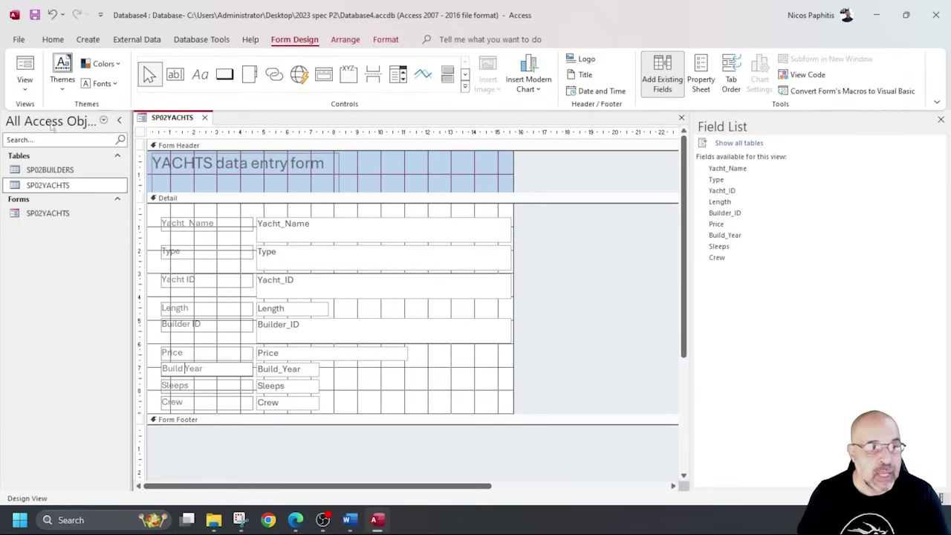
{"action": "left_click", "coordinate": [24, 67]}
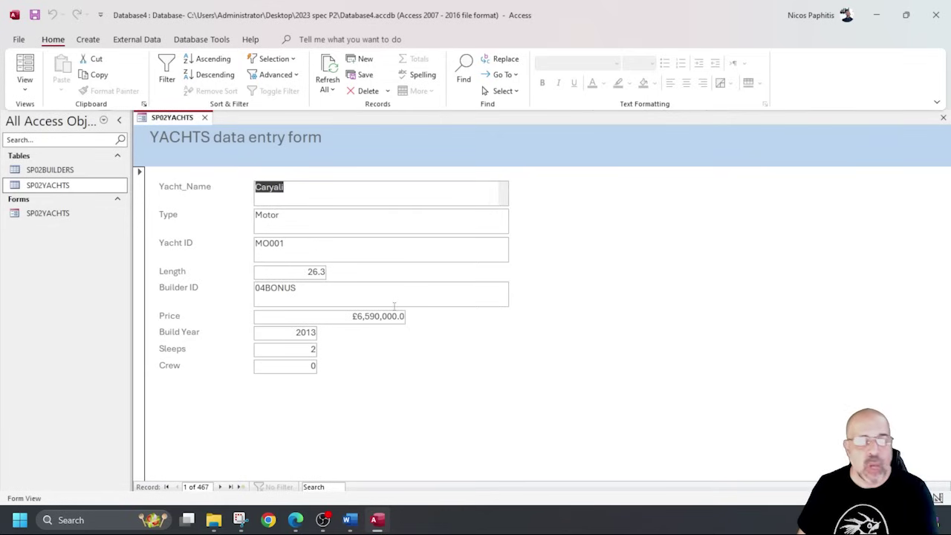
Narrow the Yacht_Name, Type, Yacht_ID, Builder_ID and Price text boxes and check them in Form View.
{"action": "left_click", "coordinate": [26, 85]}
{"action": "left_click", "coordinate": [61, 165]}
{"action": "left_click_drag", "start_coordinate": [500, 389], "coordinate": [440, 208]}
{"action": "left_click_drag", "start_coordinate": [511, 228], "coordinate": [373, 228]}
{"action": "left_click", "coordinate": [387, 355]}
{"action": "left_click_drag", "start_coordinate": [407, 353], "coordinate": [334, 353]}
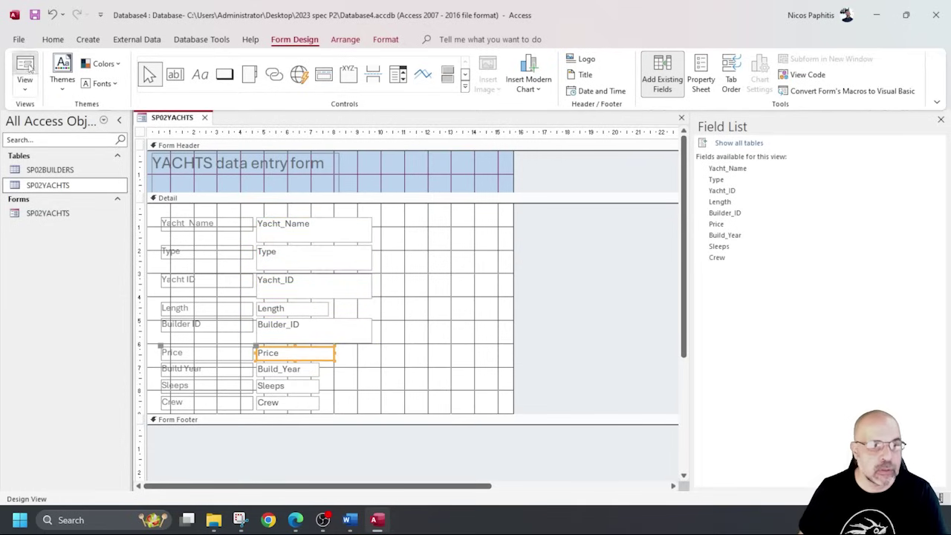
{"action": "left_click", "coordinate": [26, 66]}
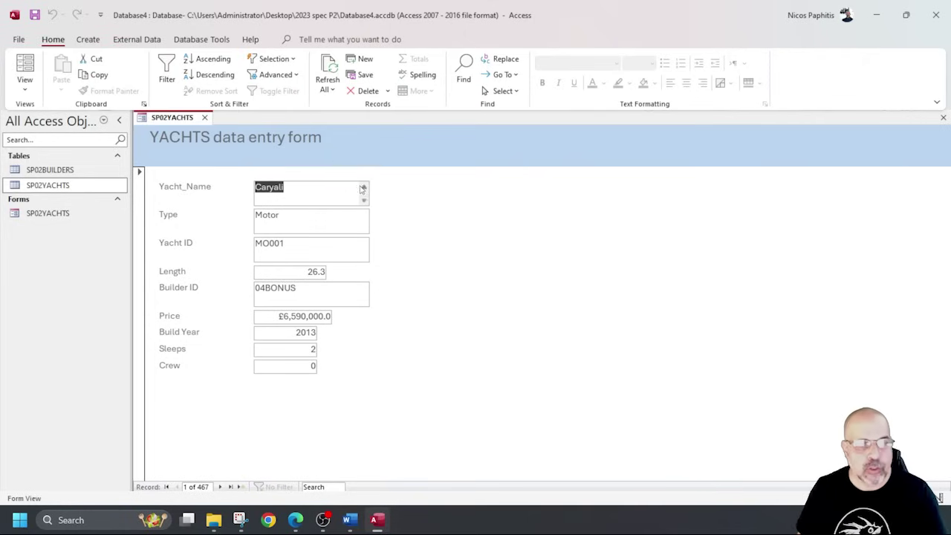
{"action": "left_click", "coordinate": [26, 86]}
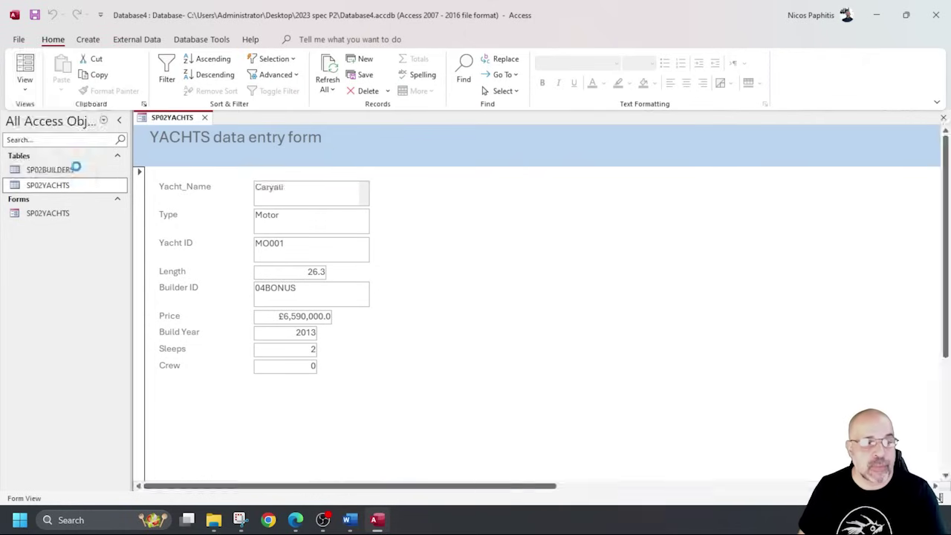
Switch the form to Design View, draw a test button, cancel its wizard and delete it.
{"action": "left_click", "coordinate": [77, 168]}
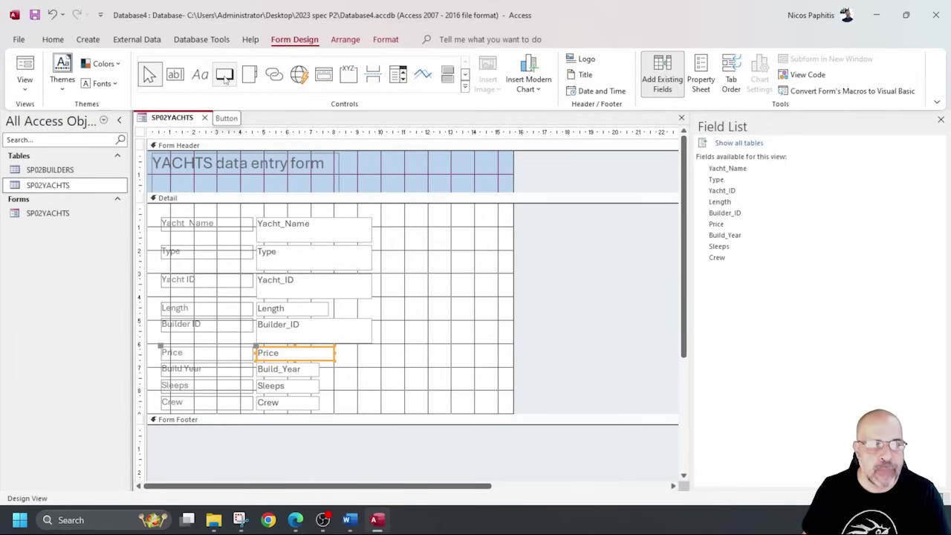
{"action": "left_click", "coordinate": [225, 79]}
{"action": "left_click_drag", "start_coordinate": [398, 222], "coordinate": [489, 255]}
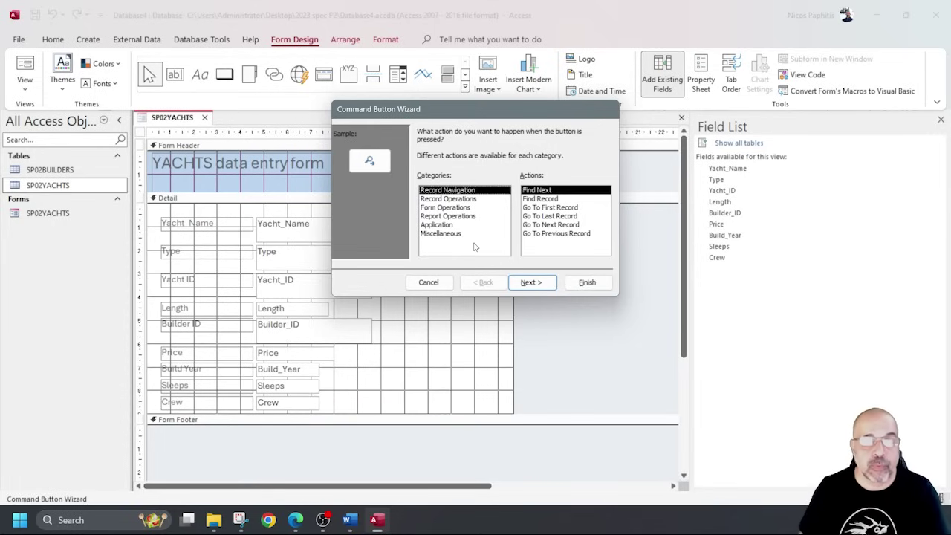
{"action": "left_click", "coordinate": [431, 282]}
{"action": "key", "text": "Delete"}
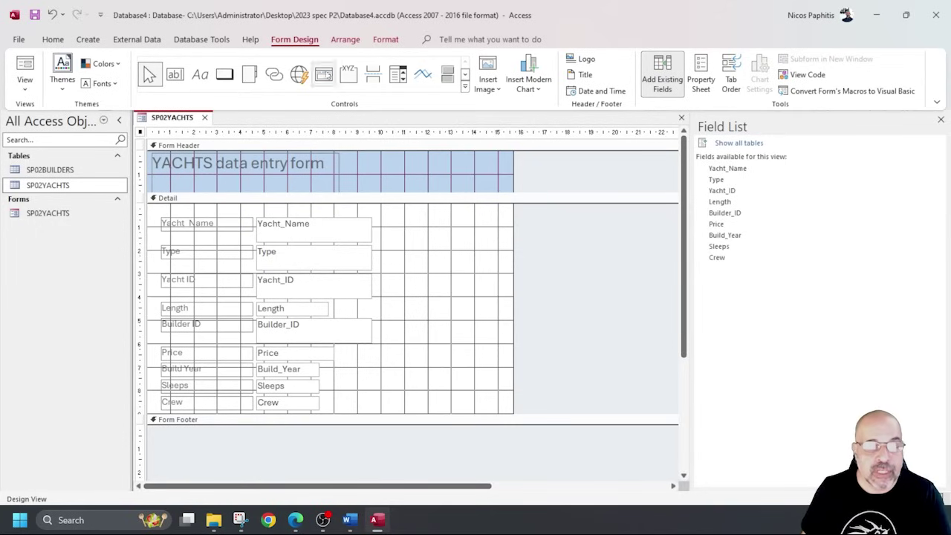
Turn off Use Control Wizards, draw a plain Command20 button, then delete it.
{"action": "left_click", "coordinate": [465, 88]}
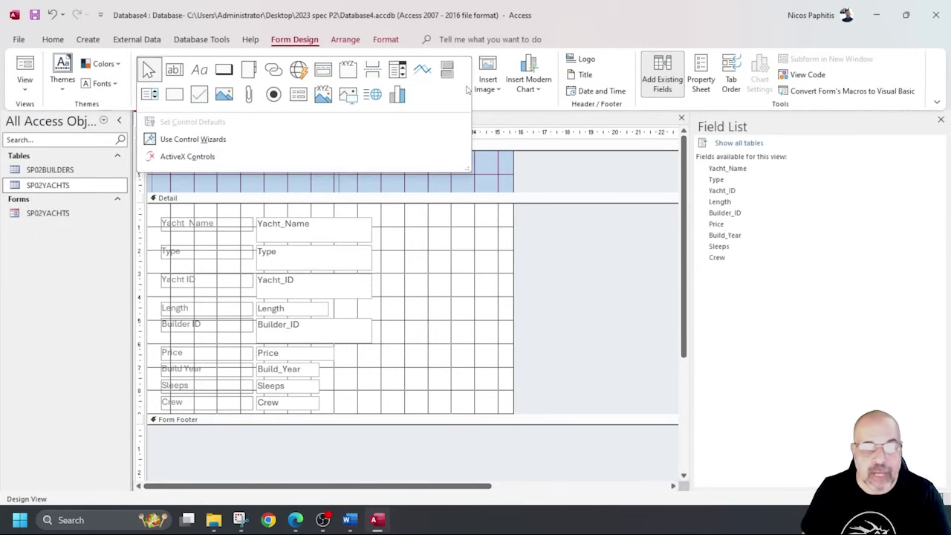
{"action": "left_click", "coordinate": [206, 140]}
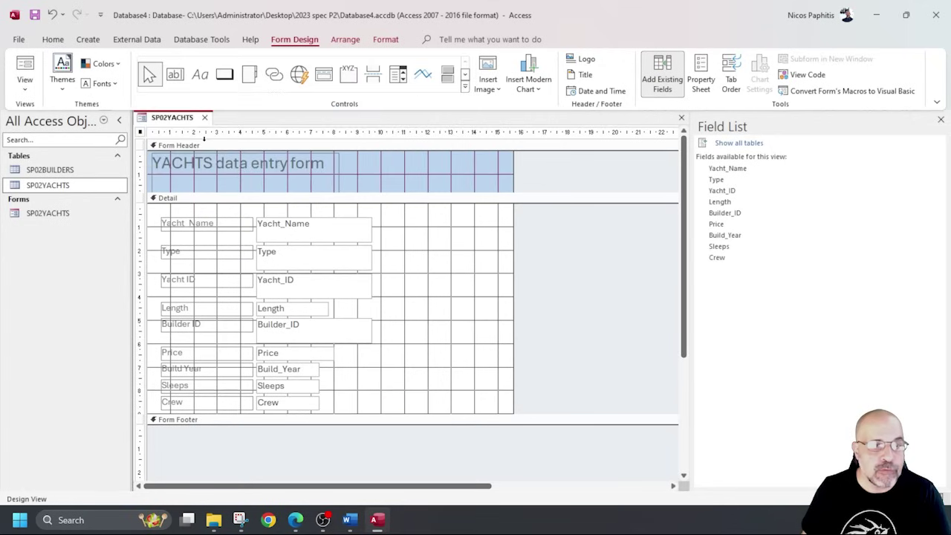
{"action": "left_click", "coordinate": [223, 73]}
{"action": "left_click_drag", "start_coordinate": [399, 219], "coordinate": [478, 253]}
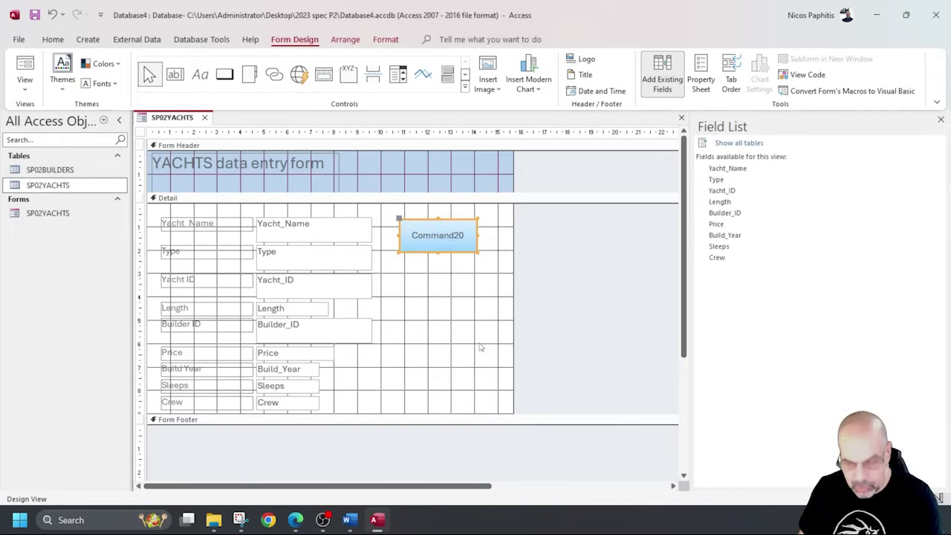
{"action": "key", "text": "Delete"}
{"action": "left_click", "coordinate": [464, 86]}
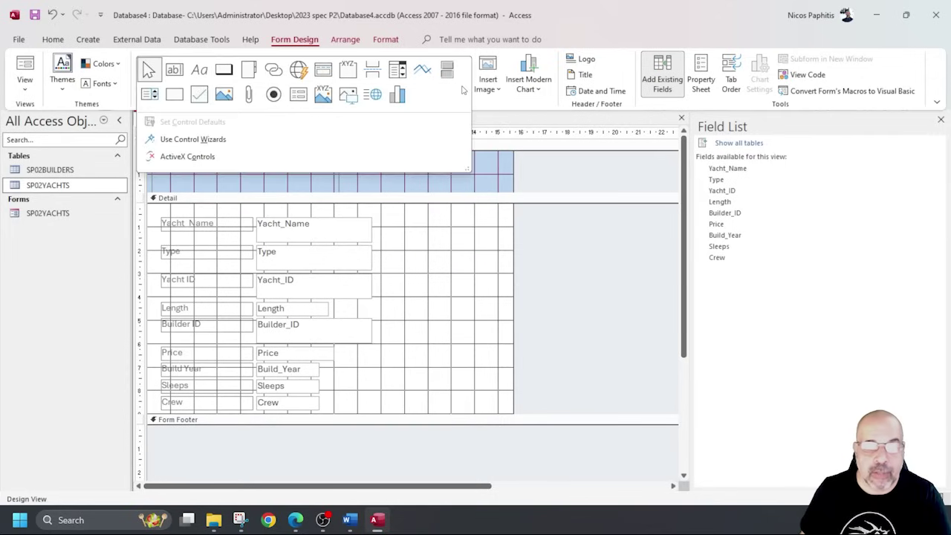
With control wizards on, add a Go To Next Record button with a text caption beside Yacht_Name.
{"action": "left_click", "coordinate": [215, 140]}
{"action": "left_click", "coordinate": [224, 74]}
{"action": "left_click_drag", "start_coordinate": [399, 220], "coordinate": [505, 258]}
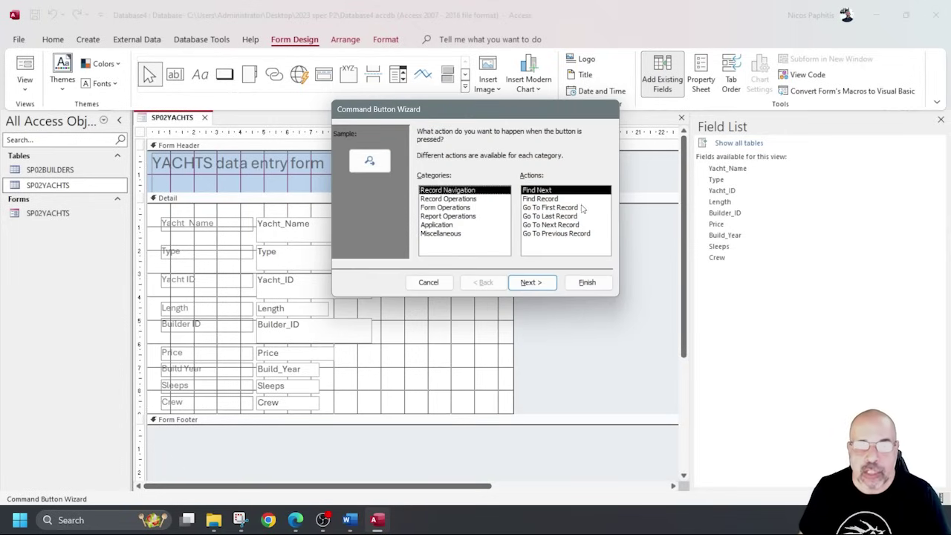
{"action": "left_click", "coordinate": [559, 225]}
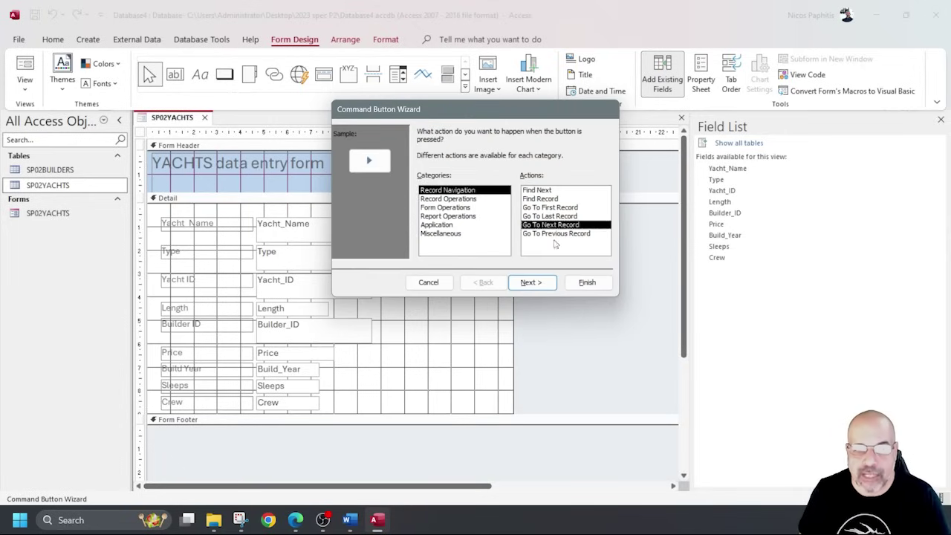
{"action": "left_click", "coordinate": [547, 287]}
{"action": "left_click", "coordinate": [431, 182]}
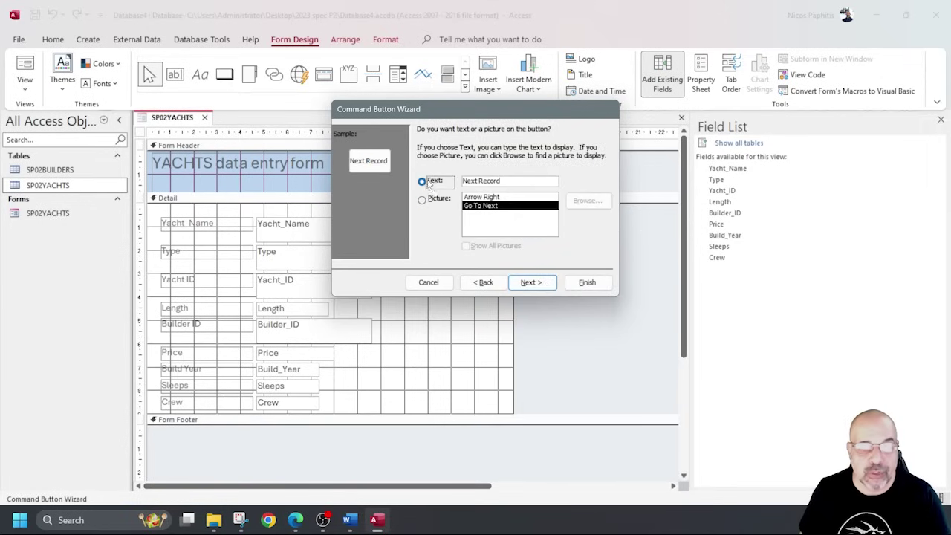
{"action": "left_click", "coordinate": [587, 283]}
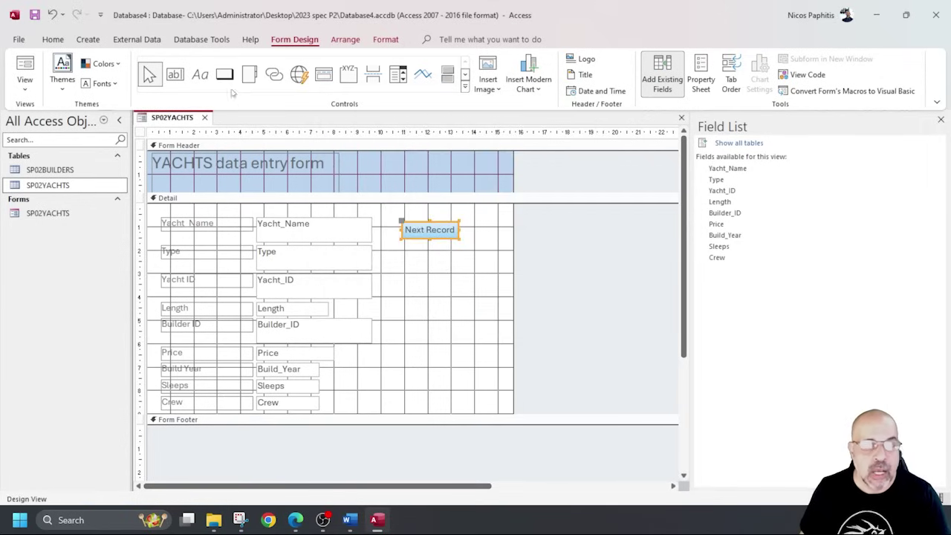
Add a Go To Previous Record button with a text caption below Next Record.
{"action": "left_click_drag", "start_coordinate": [402, 247], "coordinate": [459, 272]}
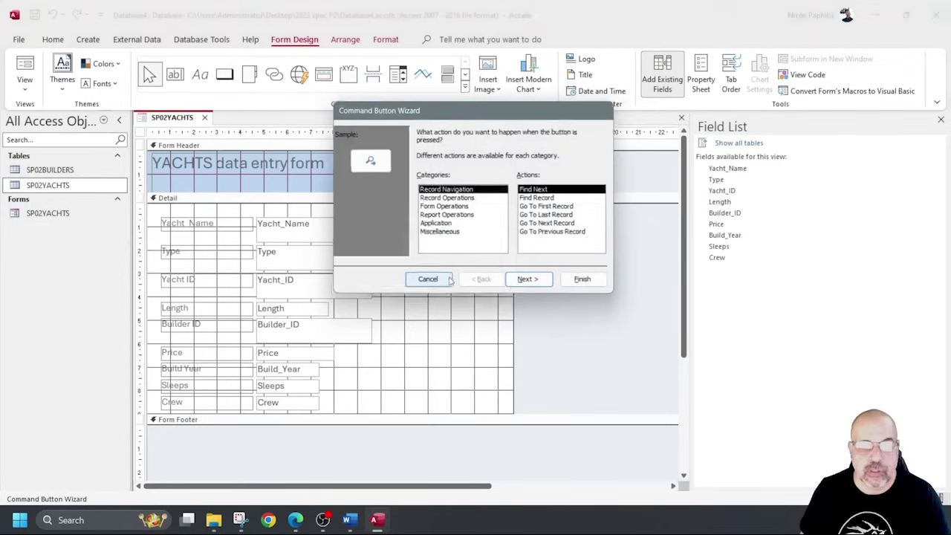
{"action": "left_click", "coordinate": [562, 234]}
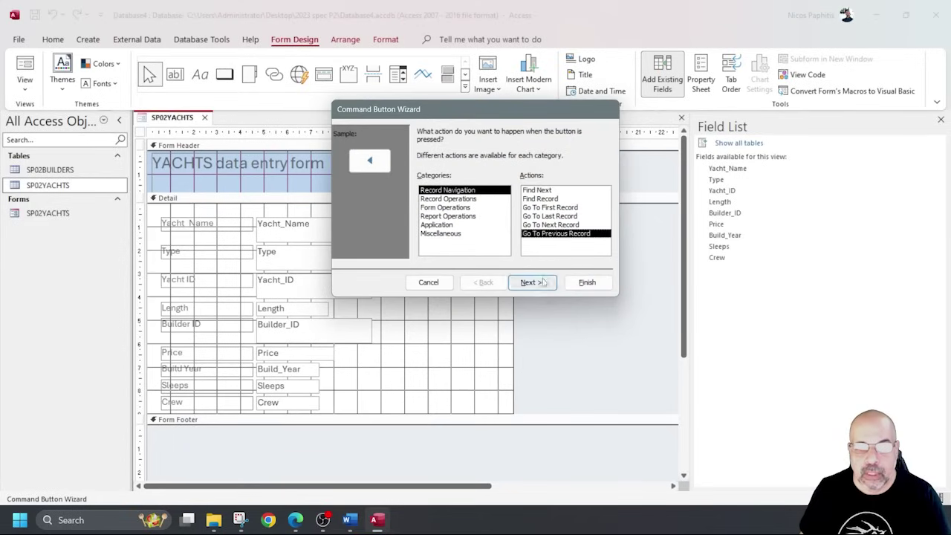
{"action": "left_click", "coordinate": [529, 282]}
{"action": "left_click", "coordinate": [432, 181]}
{"action": "left_click", "coordinate": [529, 282]}
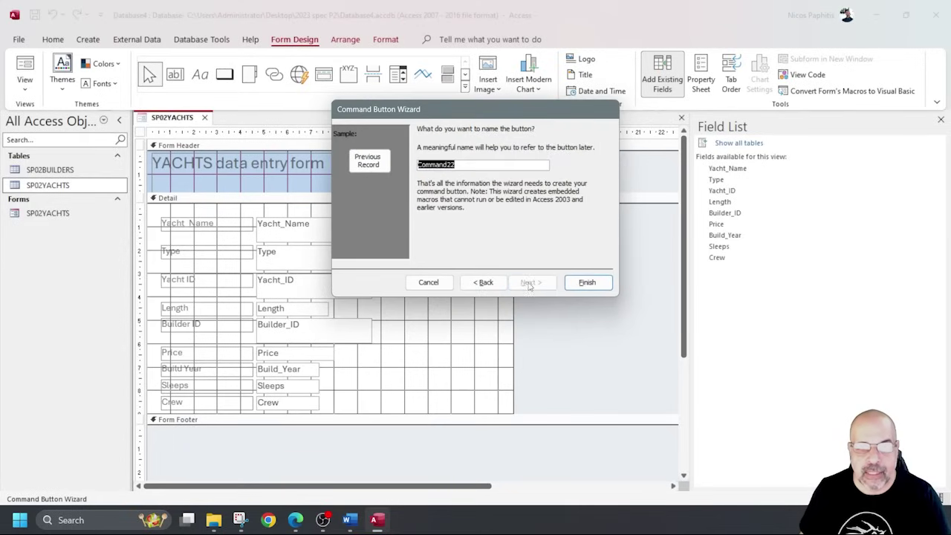
{"action": "left_click", "coordinate": [587, 282]}
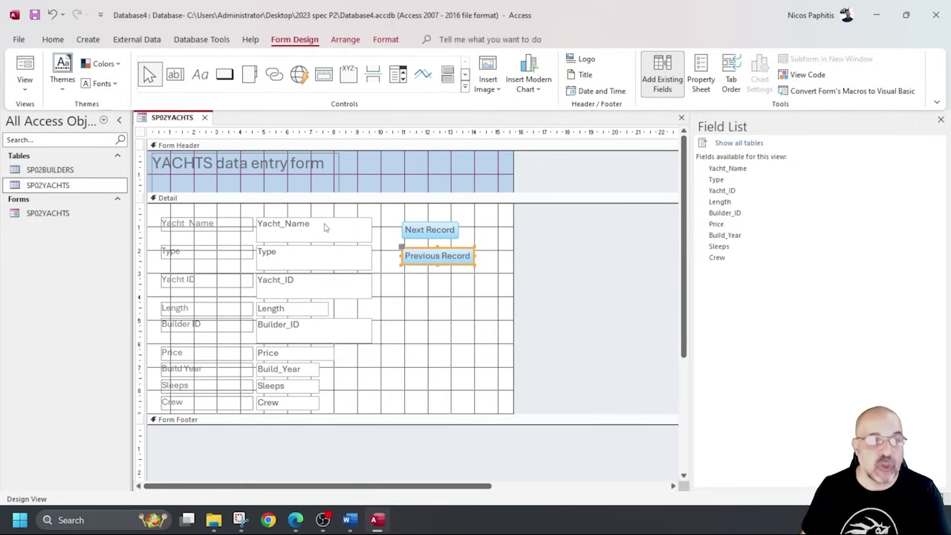
Add a Record Operations > Add New Record text button below Previous Record, then view the form in Form View.
{"action": "left_click", "coordinate": [225, 75]}
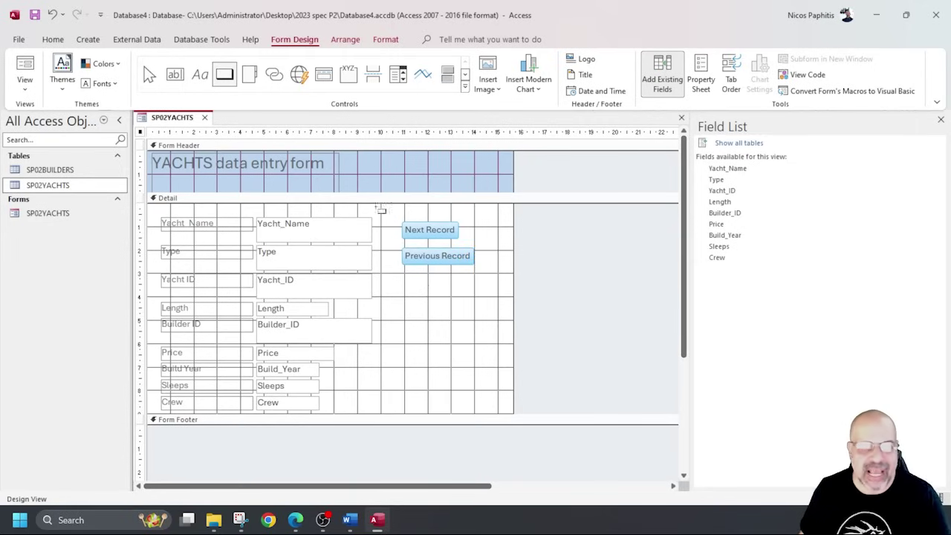
{"action": "left_click_drag", "start_coordinate": [405, 277], "coordinate": [457, 306]}
{"action": "left_click", "coordinate": [445, 199]}
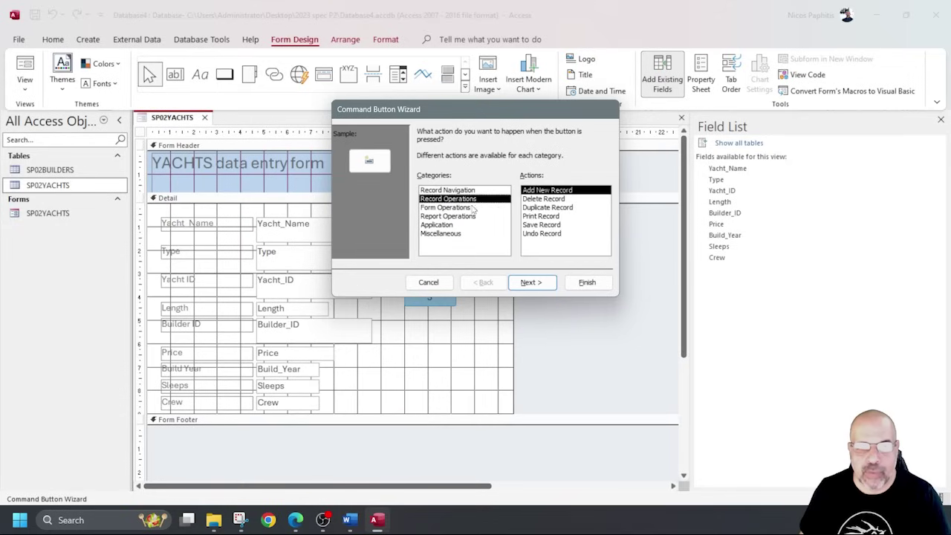
{"action": "left_click", "coordinate": [532, 285]}
{"action": "left_click", "coordinate": [423, 182]}
{"action": "left_click", "coordinate": [587, 282]}
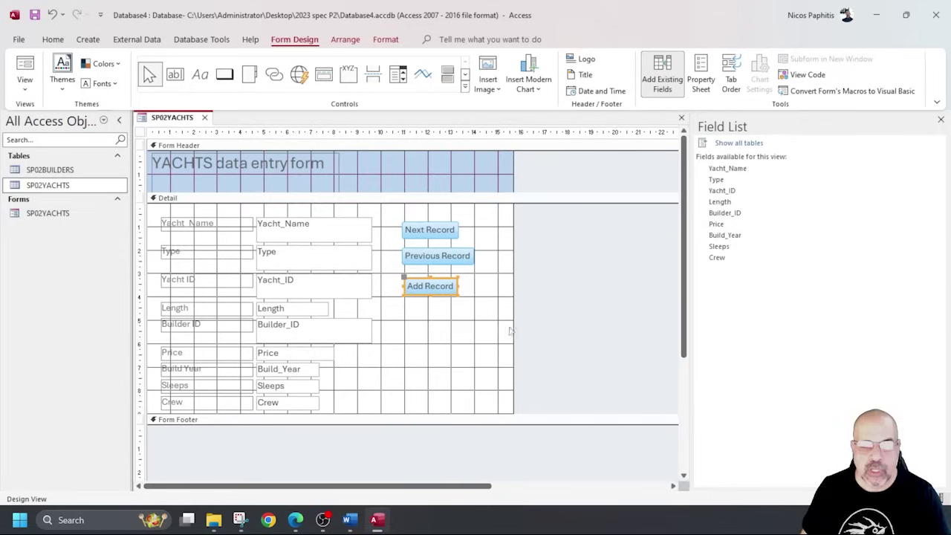
{"action": "left_click", "coordinate": [474, 333]}
{"action": "left_click", "coordinate": [25, 71]}
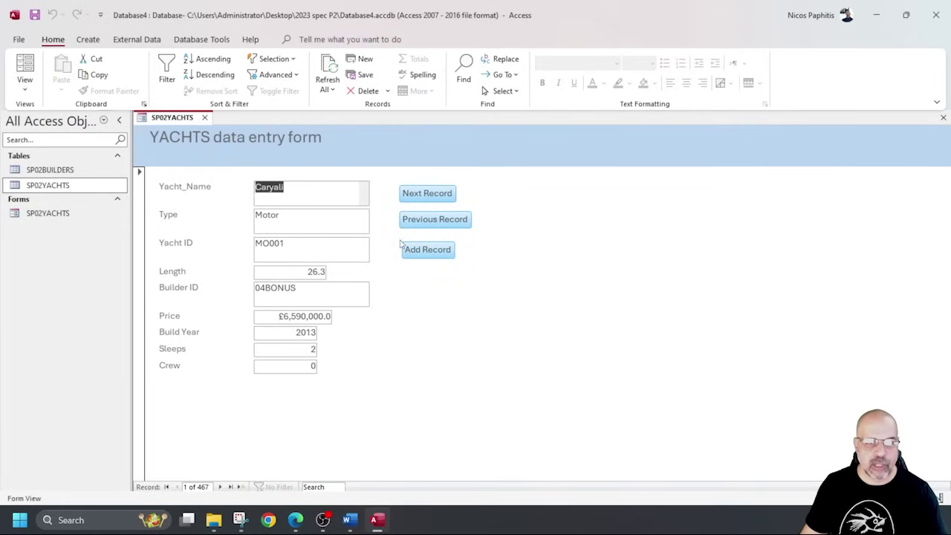
{"action": "left_click", "coordinate": [446, 252]}
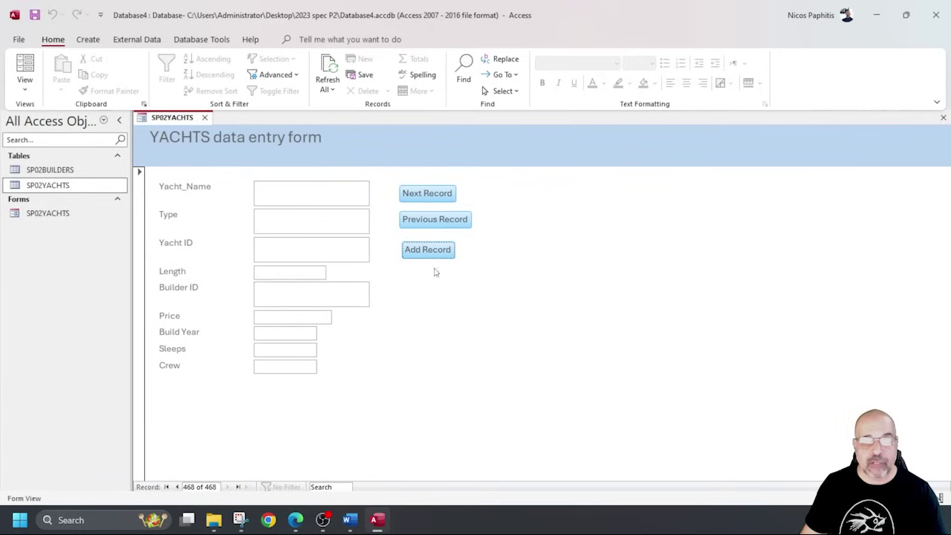
{"action": "type", "text": "Abtake"}
{"action": "key", "text": "Tab"}
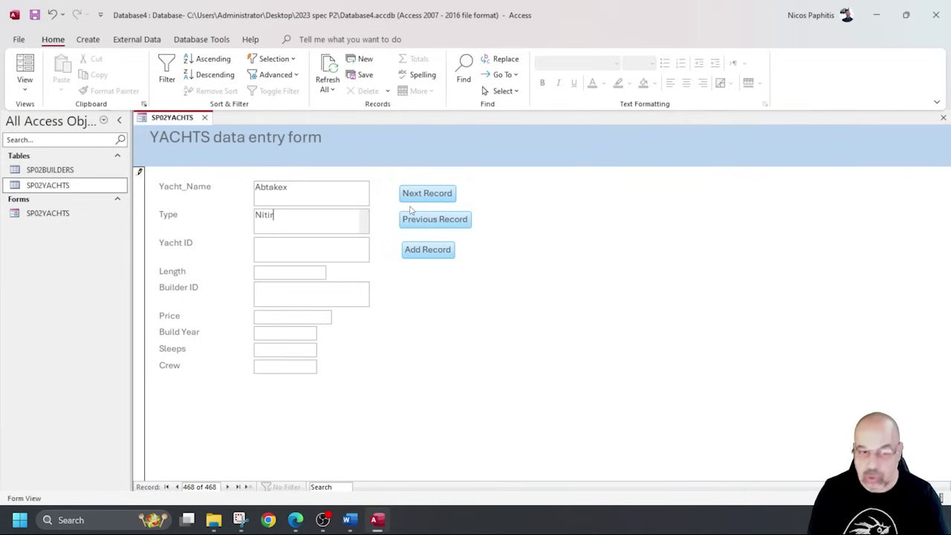
{"action": "key", "text": "Tab"}
{"action": "left_click_drag", "start_coordinate": [274, 216], "coordinate": [254, 216]}
{"action": "type", "text": "MOtor"}
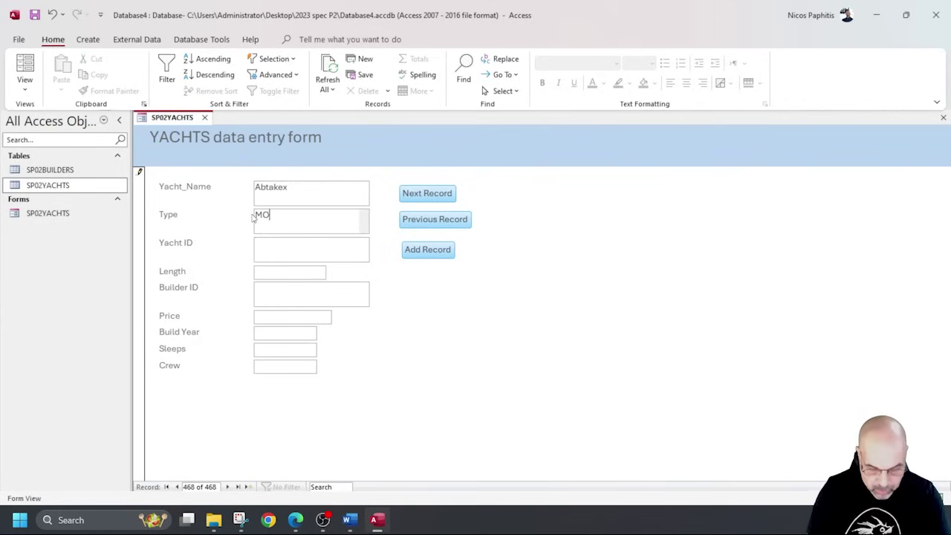
{"action": "key", "text": "BackSpace"}
{"action": "type", "text": "o"}
{"action": "right_click", "coordinate": [297, 213]}
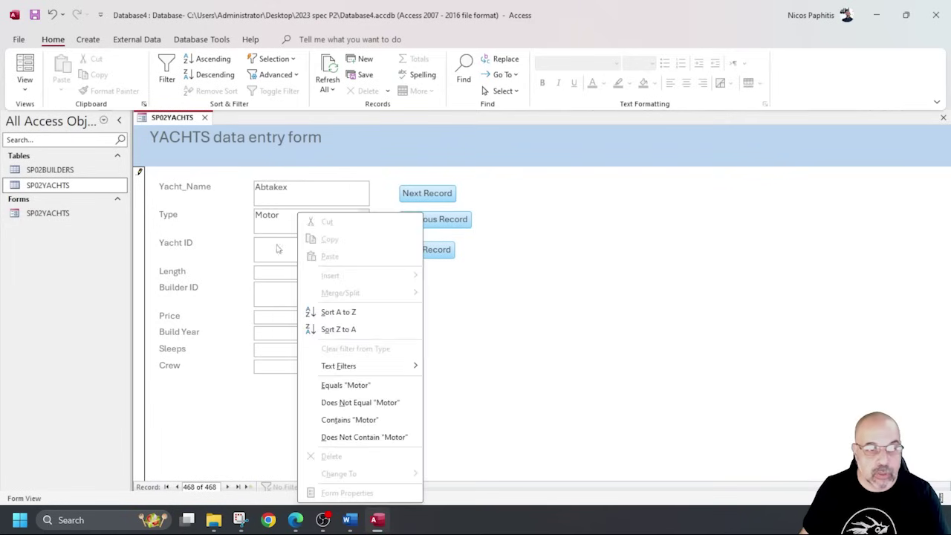
{"action": "left_click", "coordinate": [275, 243]}
{"action": "left_click", "coordinate": [275, 241]}
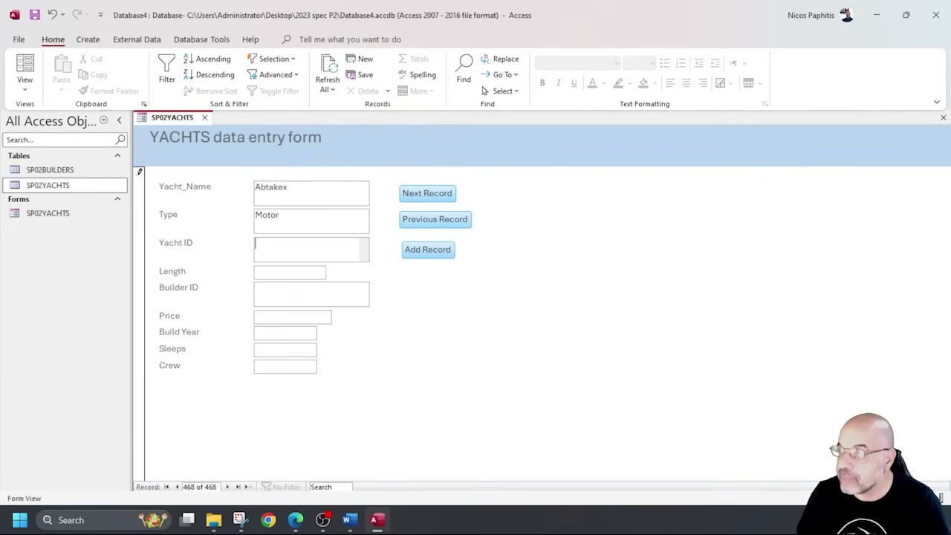
{"action": "key", "text": "alt+Tab"}
{"action": "left_click_drag", "start_coordinate": [762, 66], "coordinate": [762, 54]}
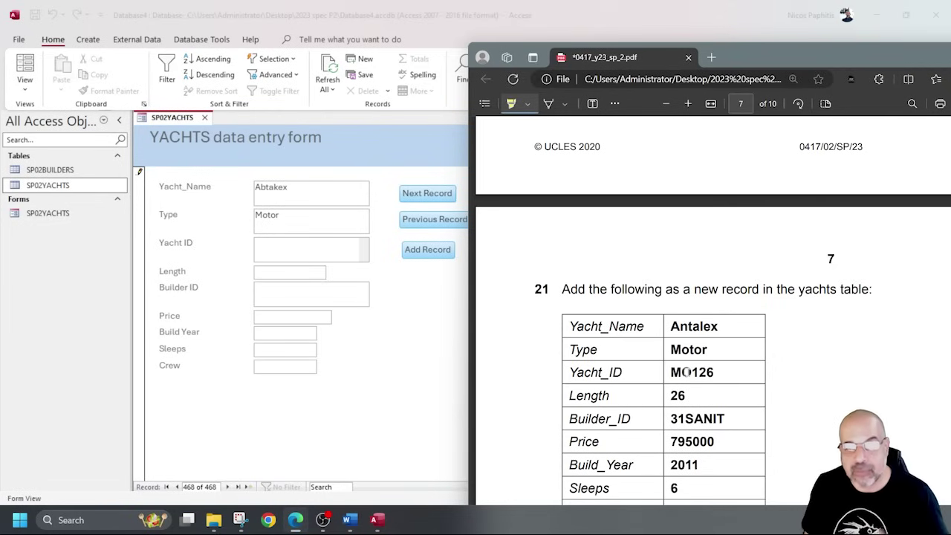
{"action": "key", "text": "super+Down"}
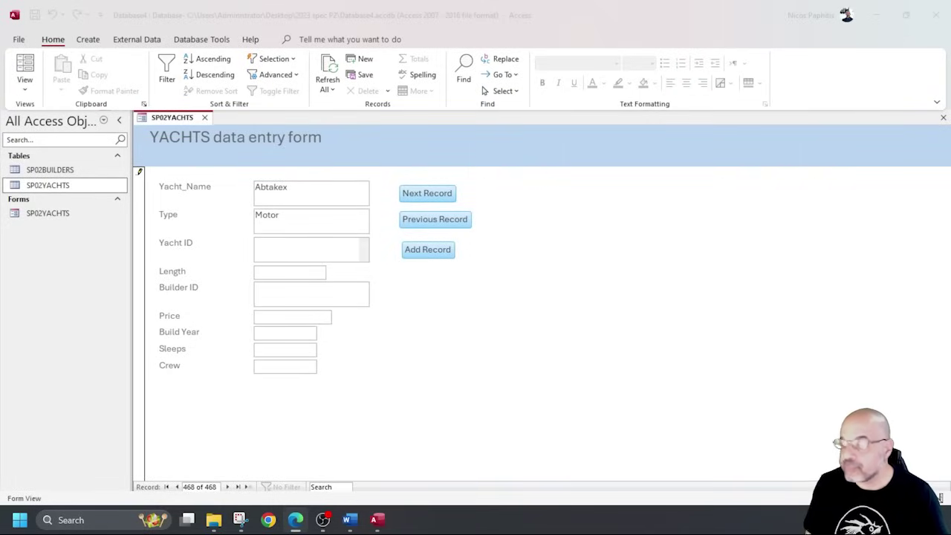
{"action": "double_click", "coordinate": [81, 186]}
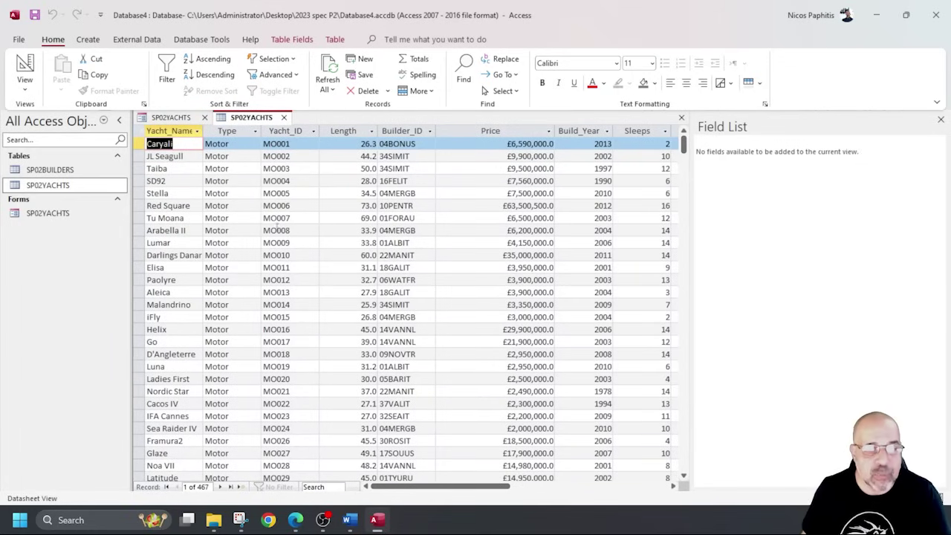
{"action": "scroll", "coordinate": [273, 219], "scroll_direction": "down", "scroll_amount": 10}
{"action": "scroll", "coordinate": [273, 221], "scroll_direction": "up", "scroll_amount": 9}
{"action": "scroll", "coordinate": [273, 223], "scroll_direction": "down", "scroll_amount": 20}
{"action": "scroll", "coordinate": [273, 222], "scroll_direction": "down", "scroll_amount": 20}
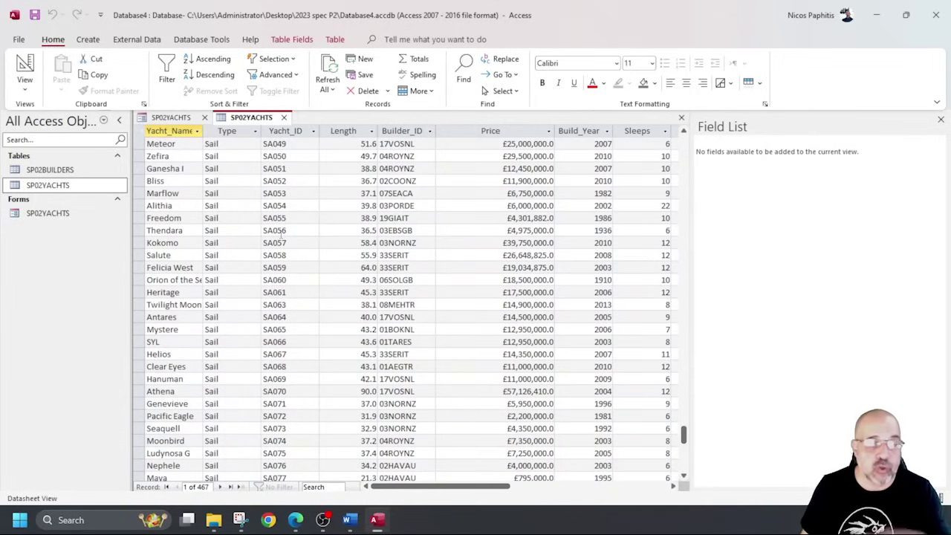
{"action": "scroll", "coordinate": [282, 223], "scroll_direction": "up", "scroll_amount": 20}
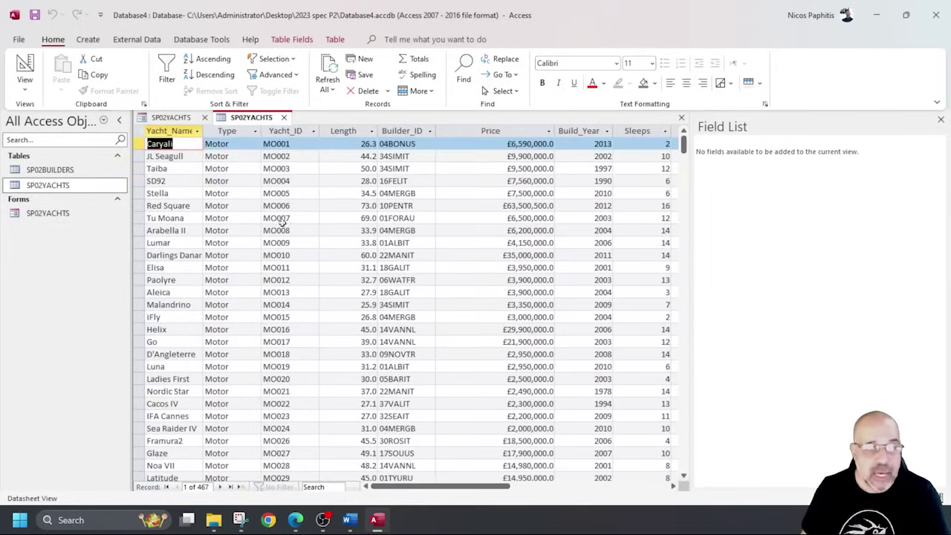
{"action": "left_click", "coordinate": [301, 168]}
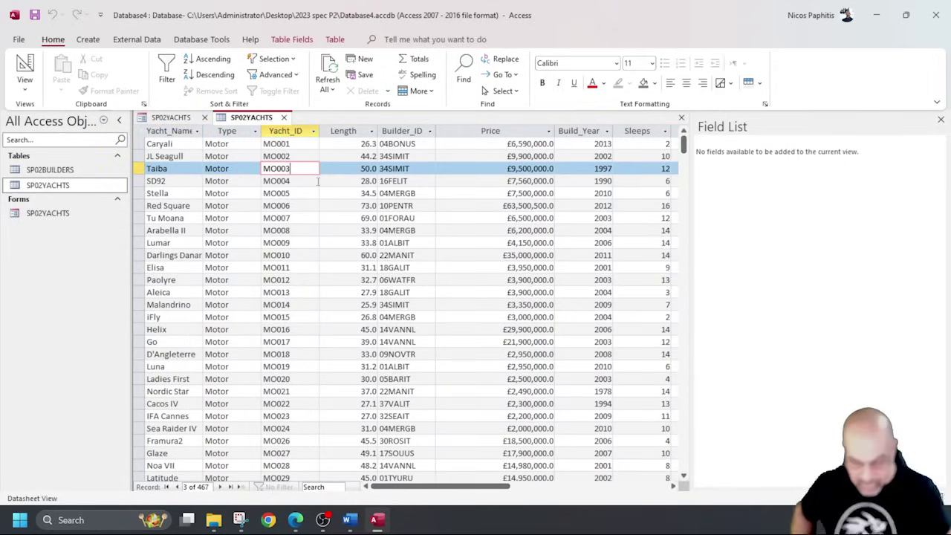
{"action": "type", "text": "0"}
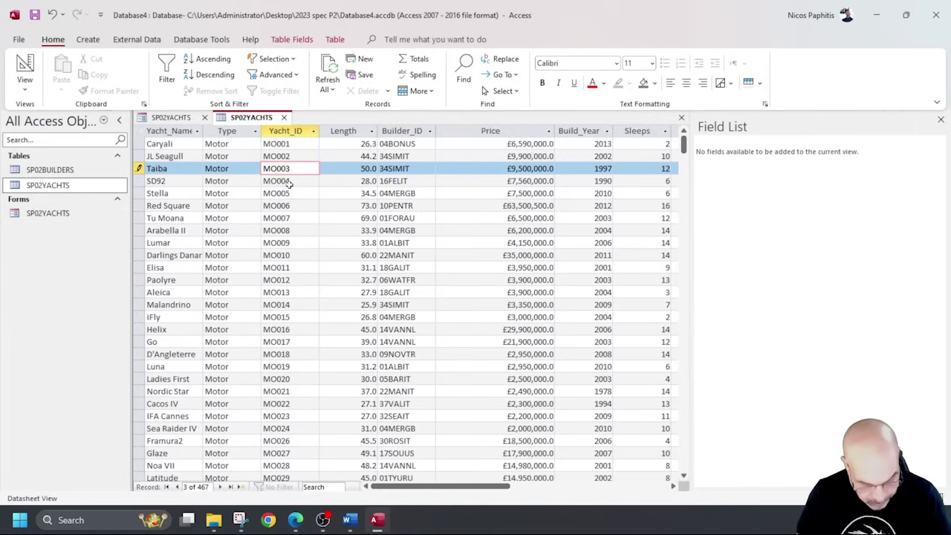
{"action": "type", "text": "O"}
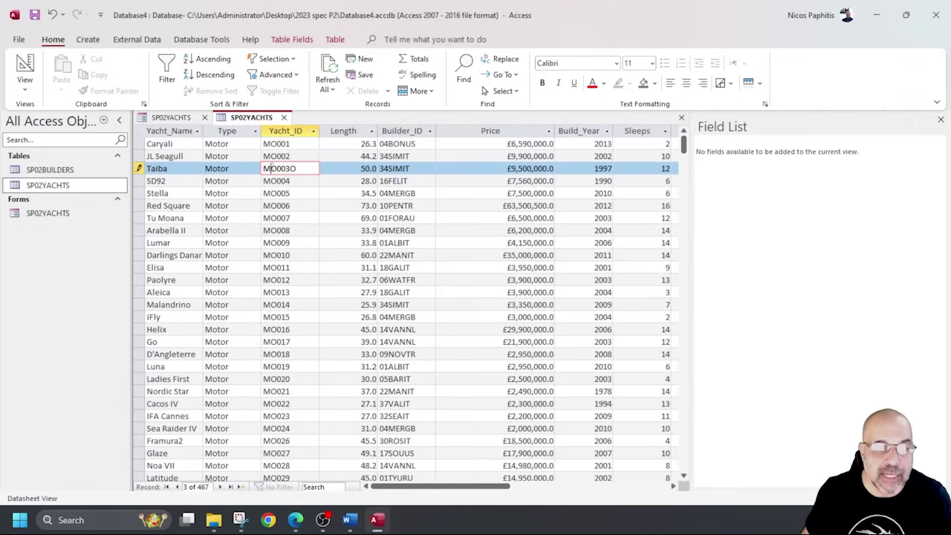
{"action": "left_click_drag", "start_coordinate": [269, 169], "coordinate": [276, 168]}
{"action": "left_click", "coordinate": [308, 170]}
{"action": "key", "text": "BackSpace"}
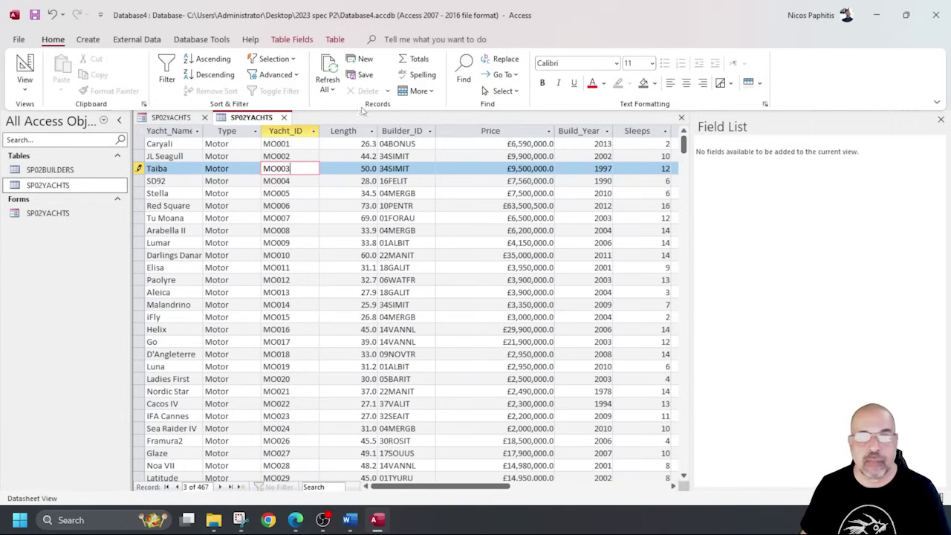
{"action": "left_click", "coordinate": [284, 117]}
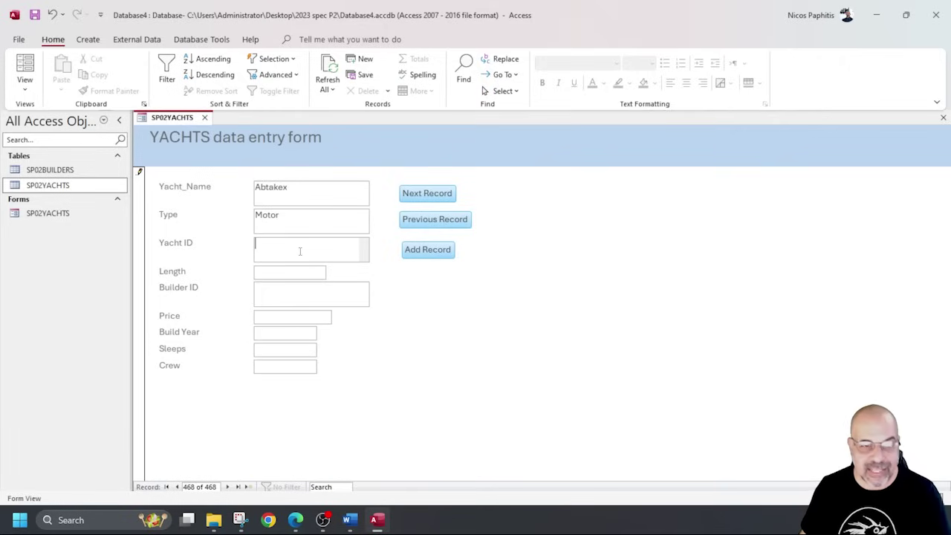
Enter yacht ID MO126, length 26.0, builder 31SANIT and price 795000 for Abtakex.
{"action": "type", "text": "MO"}
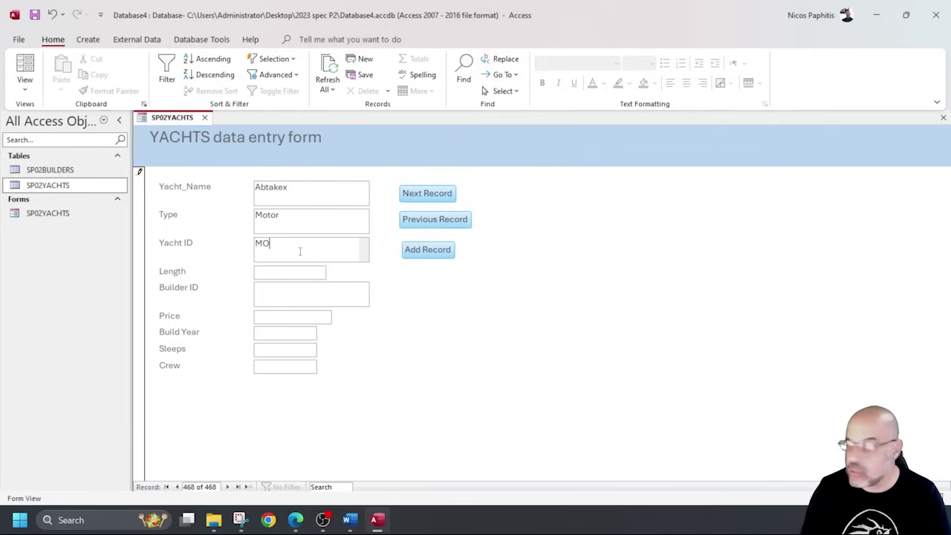
{"action": "type", "text": "126"}
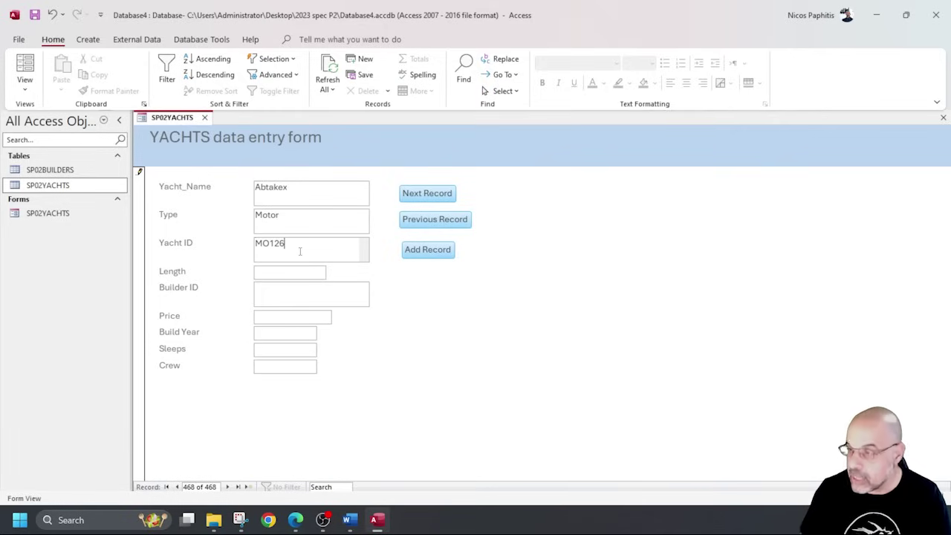
{"action": "left_click", "coordinate": [265, 272]}
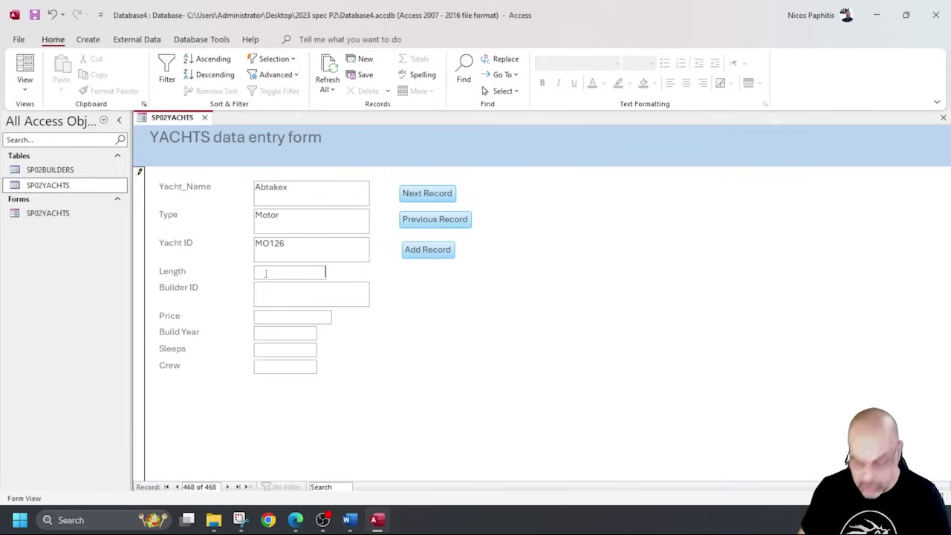
{"action": "left_click", "coordinate": [266, 296]}
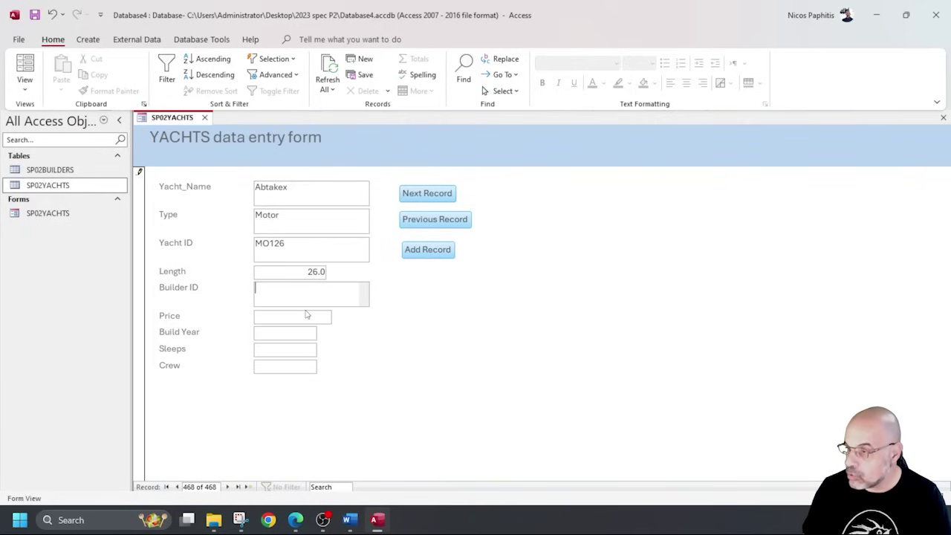
{"action": "type", "text": "31SANIT"}
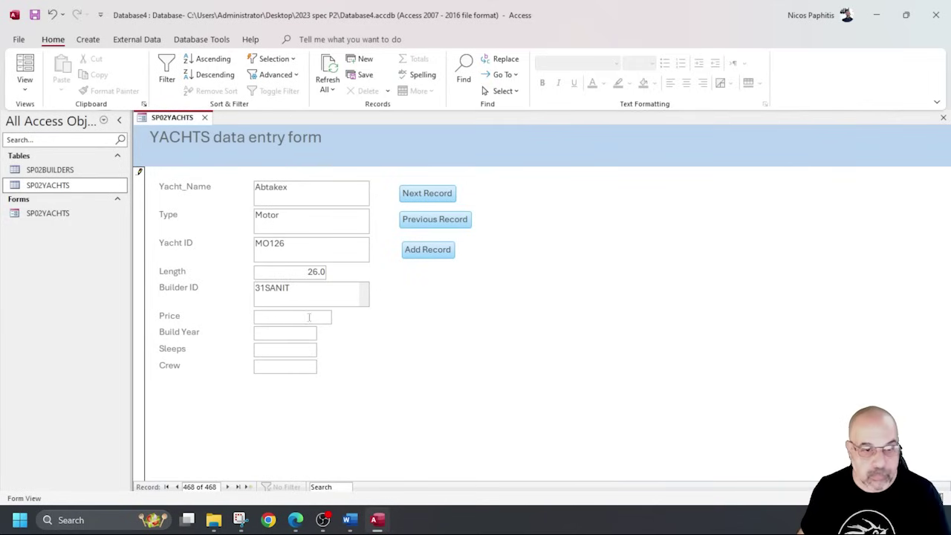
{"action": "left_click", "coordinate": [318, 321]}
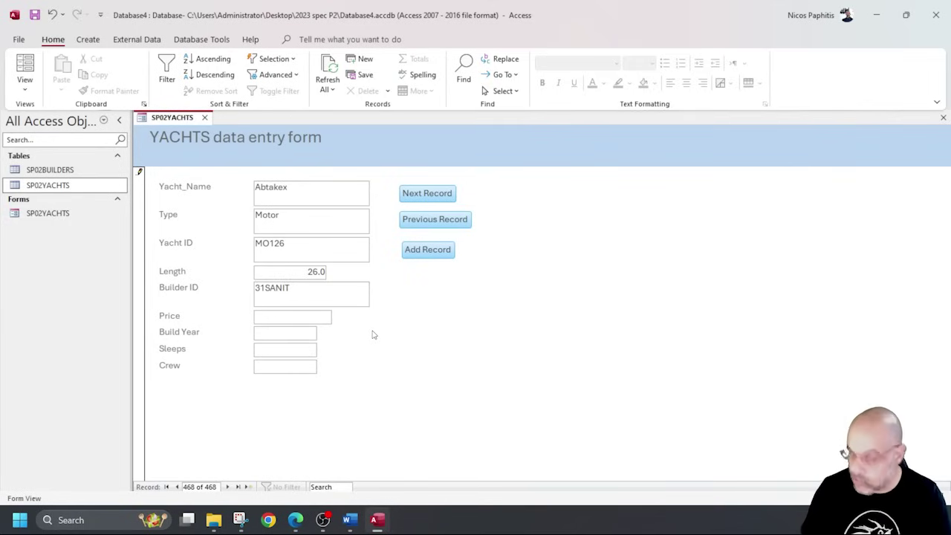
{"action": "type", "text": "795000"}
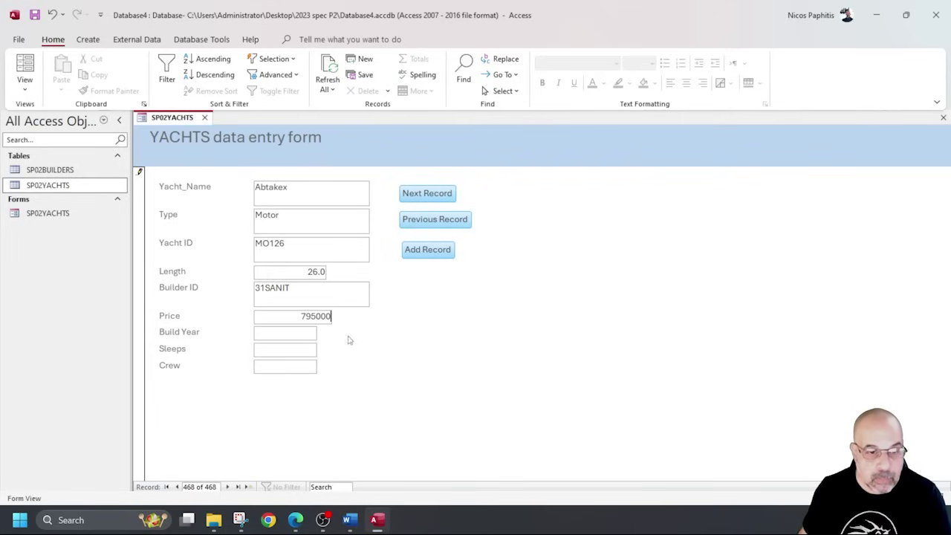
{"action": "key", "text": "Tab"}
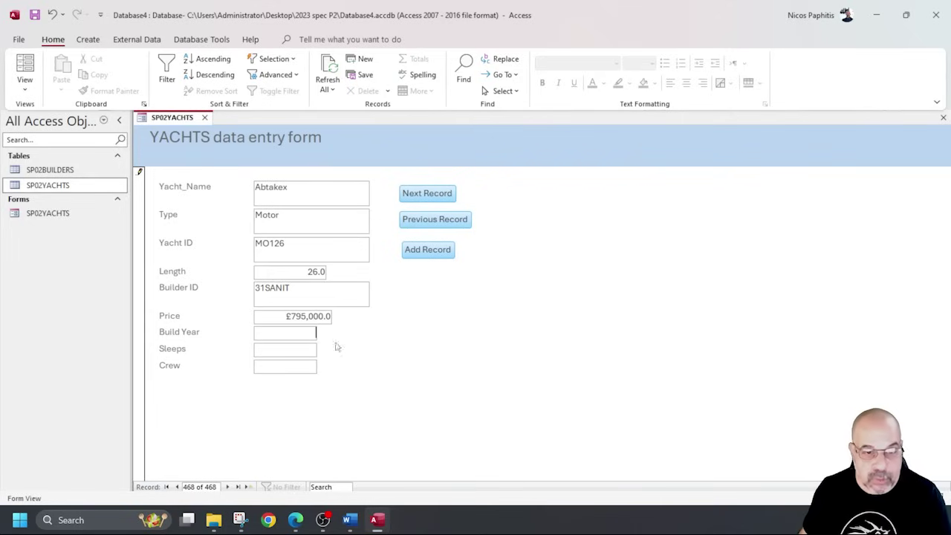
Enter build year 2011 and sleeps 6, then step back and forward a record to save it.
{"action": "type", "text": "2011"}
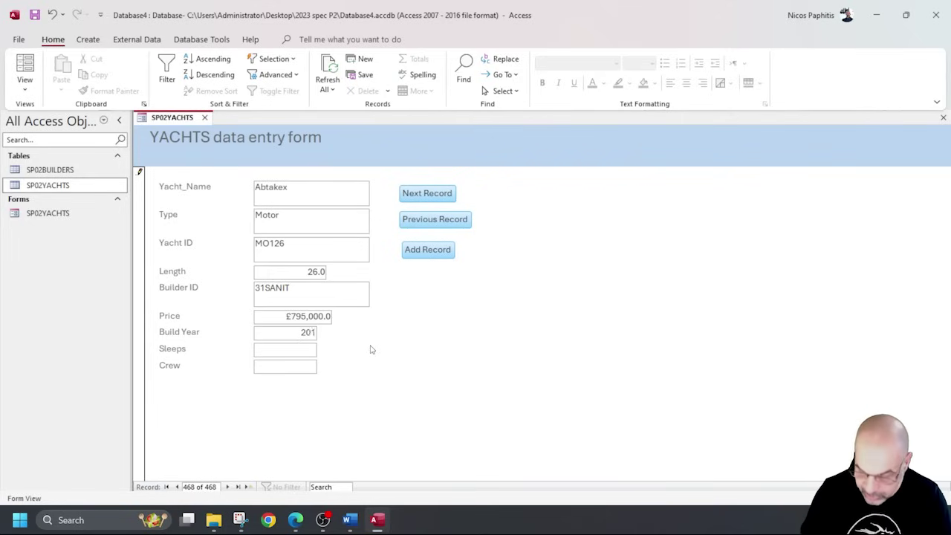
{"action": "left_click", "coordinate": [309, 347]}
{"action": "type", "text": "6"}
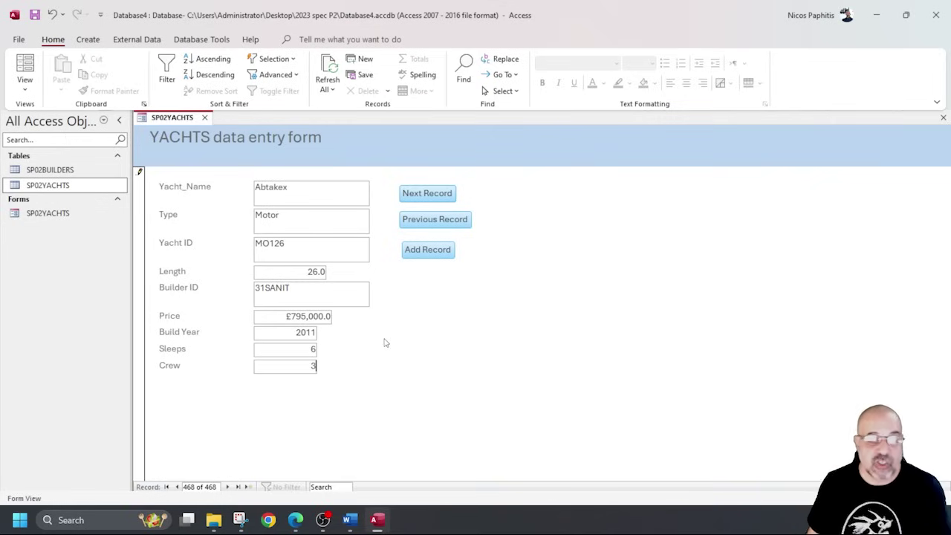
{"action": "left_click", "coordinate": [440, 220]}
{"action": "left_click", "coordinate": [427, 194]}
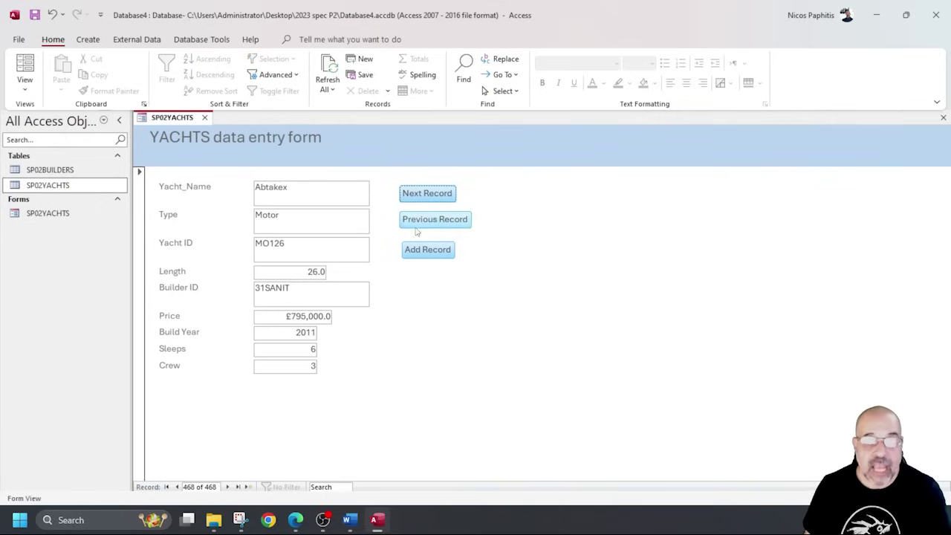
Try moving past the last record, dismiss the message, then close the form saving its design.
{"action": "left_click", "coordinate": [435, 194]}
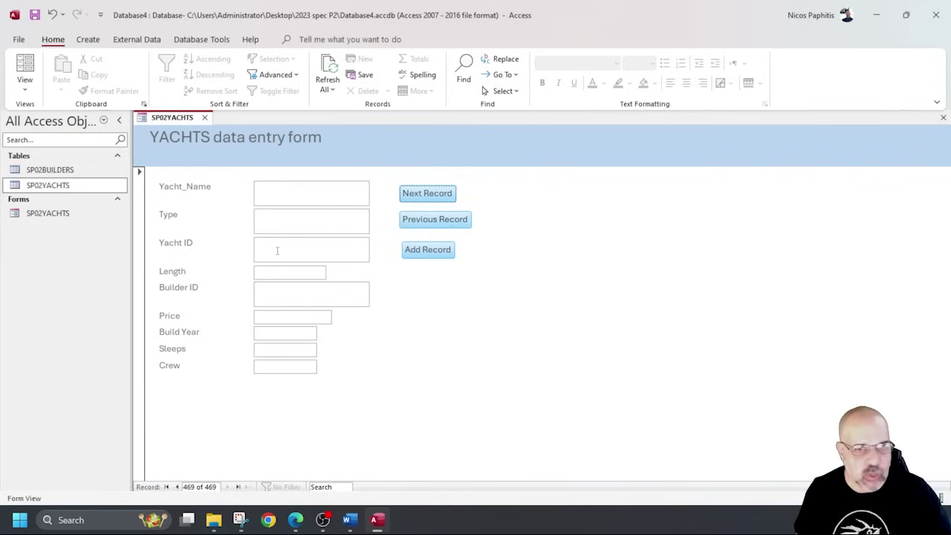
{"action": "left_click", "coordinate": [426, 198]}
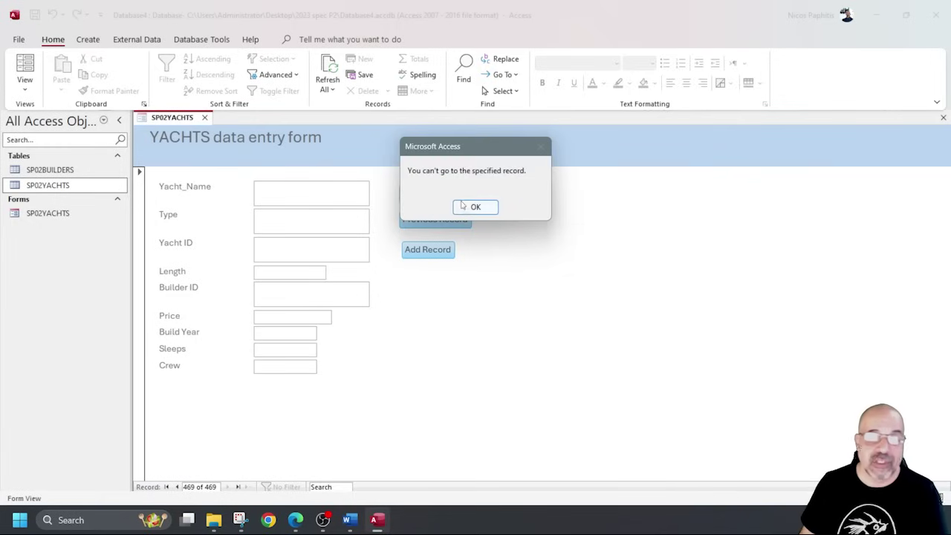
{"action": "left_click", "coordinate": [462, 206]}
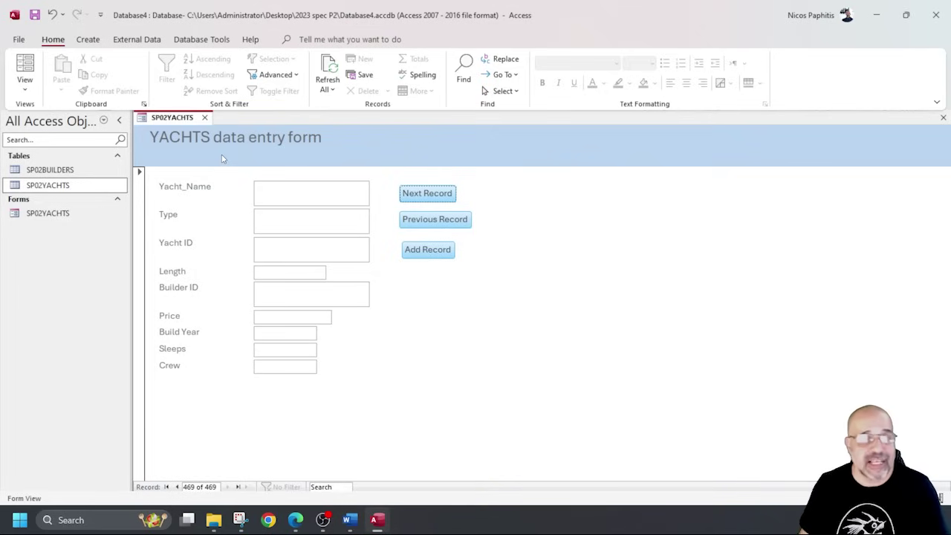
{"action": "left_click", "coordinate": [204, 118]}
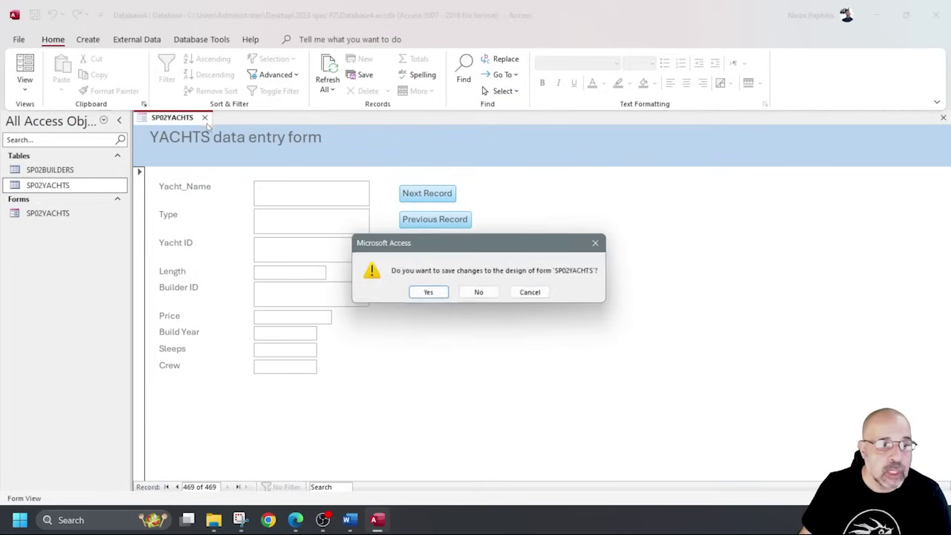
{"action": "left_click", "coordinate": [442, 292]}
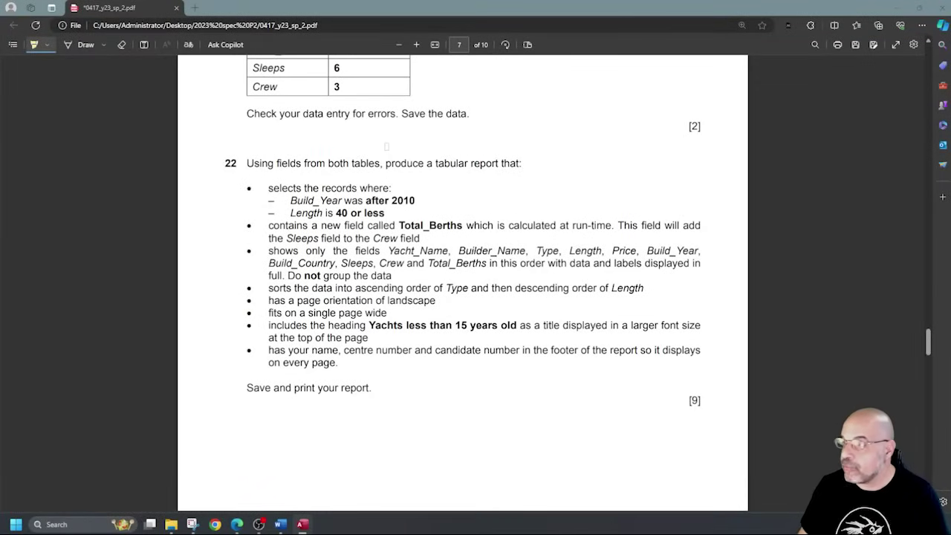
Highlight question 22's criteria: built after 2010, length 40 or less, Total_Berths, Sleeps, field list, Type ascending, Length descending.
{"action": "scroll", "coordinate": [339, 160], "scroll_direction": "down", "scroll_amount": 1}
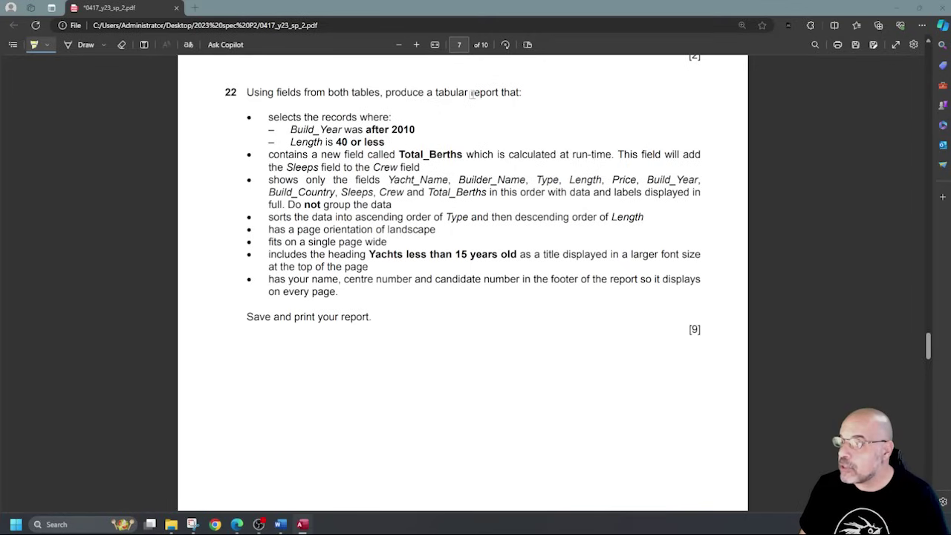
{"action": "left_click_drag", "start_coordinate": [428, 92], "coordinate": [520, 92]}
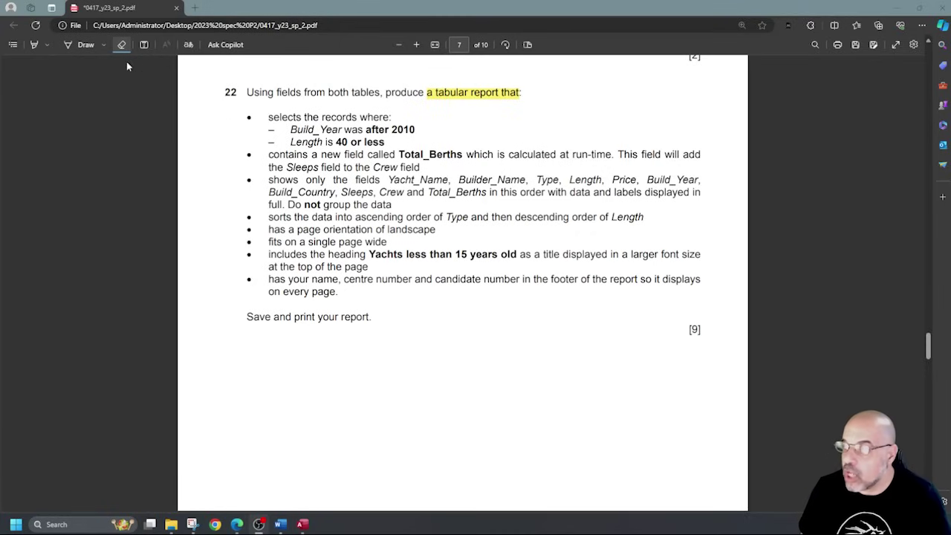
{"action": "left_click", "coordinate": [33, 45]}
{"action": "left_click_drag", "start_coordinate": [365, 129], "coordinate": [415, 130]}
{"action": "left_click_drag", "start_coordinate": [335, 142], "coordinate": [392, 141]}
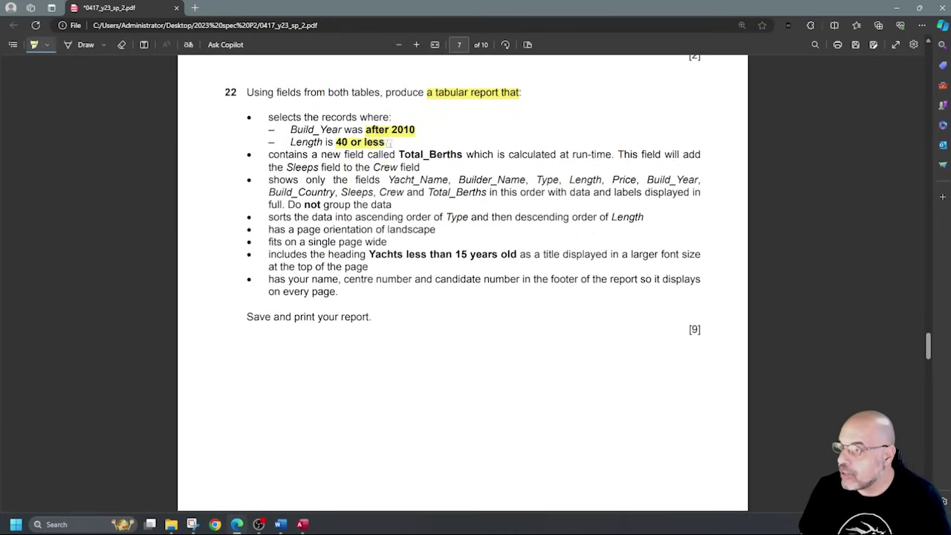
{"action": "left_click_drag", "start_coordinate": [399, 154], "coordinate": [465, 155]}
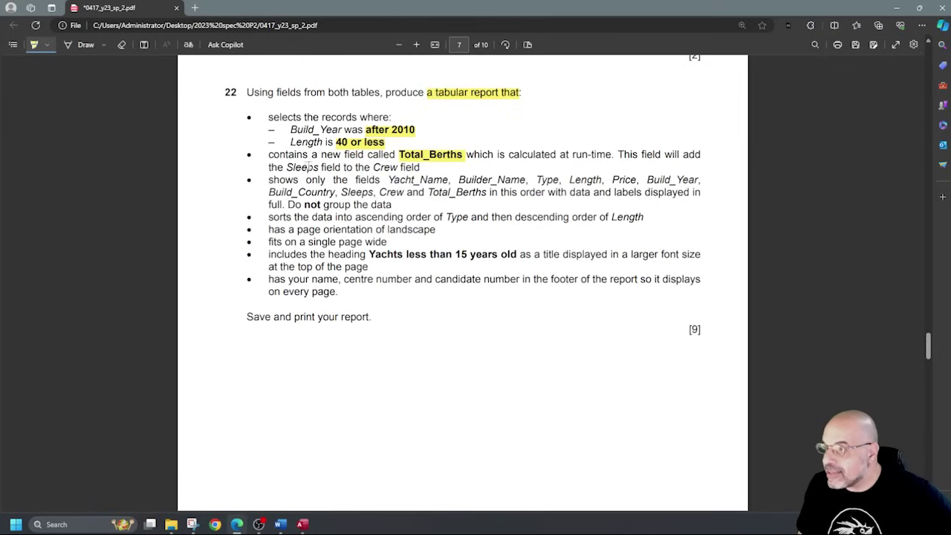
{"action": "left_click_drag", "start_coordinate": [286, 167], "coordinate": [398, 167]}
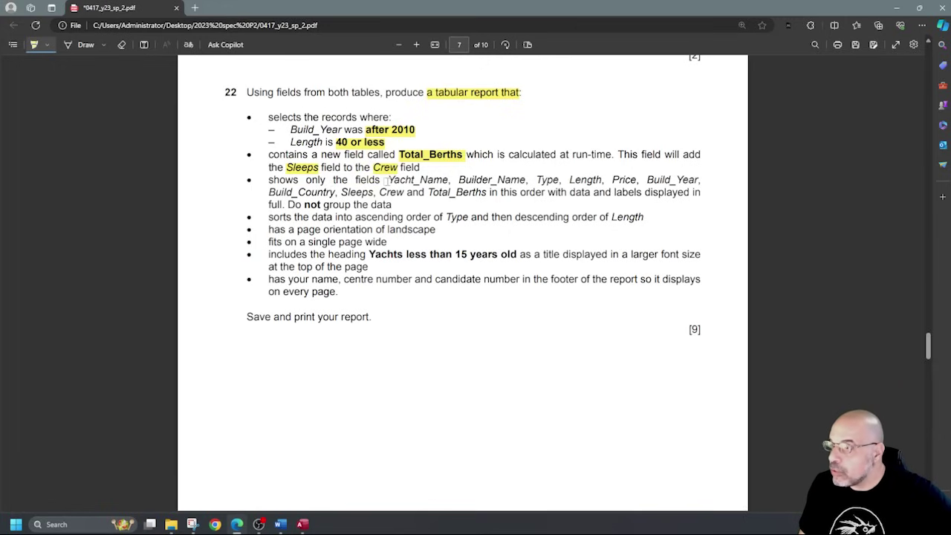
{"action": "left_click_drag", "start_coordinate": [385, 180], "coordinate": [487, 192]}
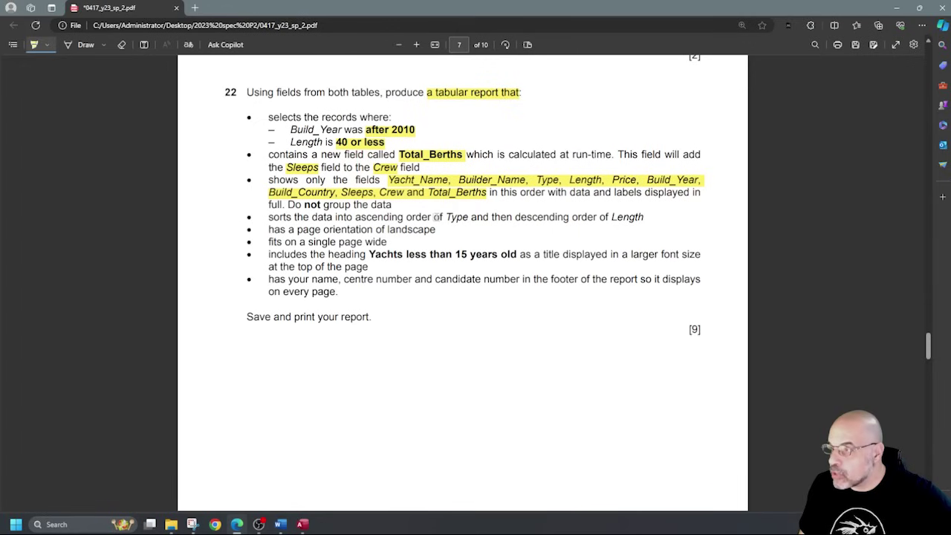
{"action": "left_click_drag", "start_coordinate": [362, 217], "coordinate": [470, 219]}
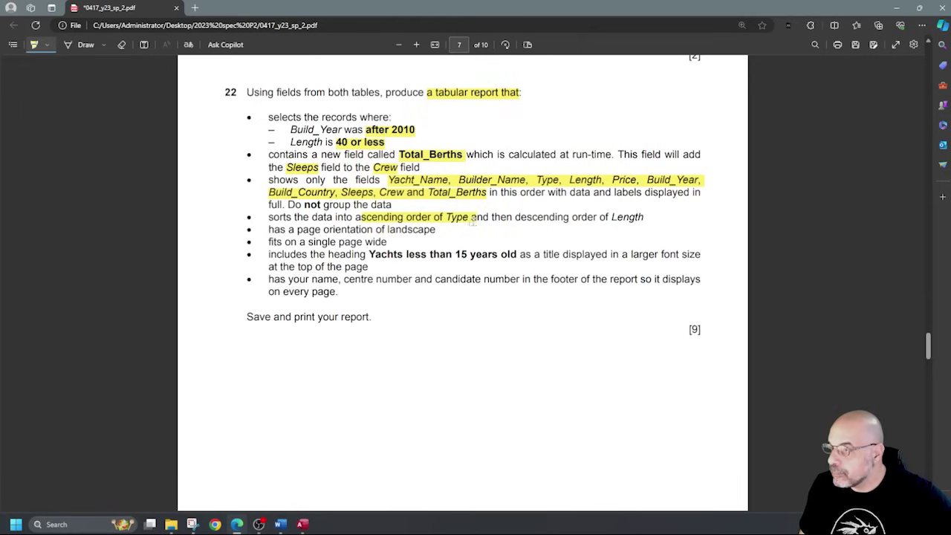
{"action": "left_click_drag", "start_coordinate": [515, 218], "coordinate": [658, 218]}
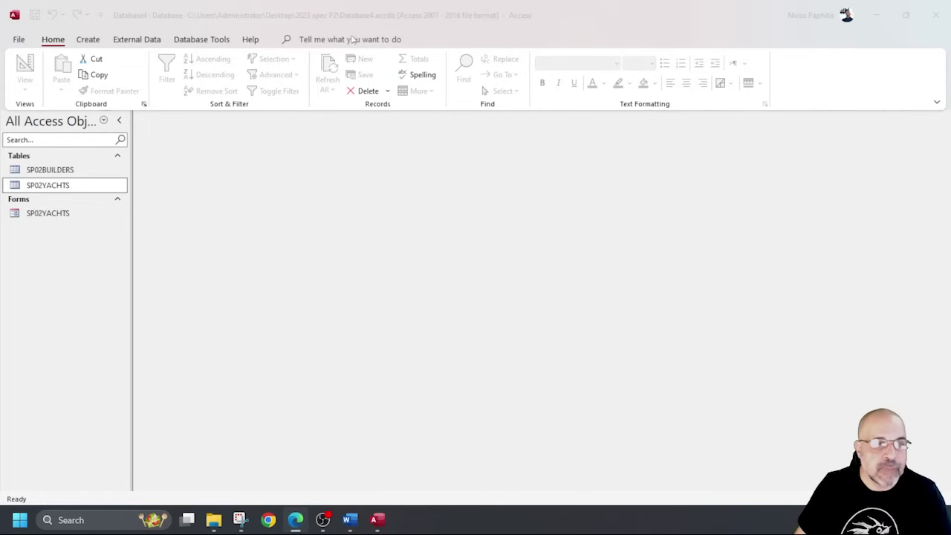
Create a new query in Design View and add the SP02BUILDERS and SP02YACHTS tables.
{"action": "left_click", "coordinate": [87, 43]}
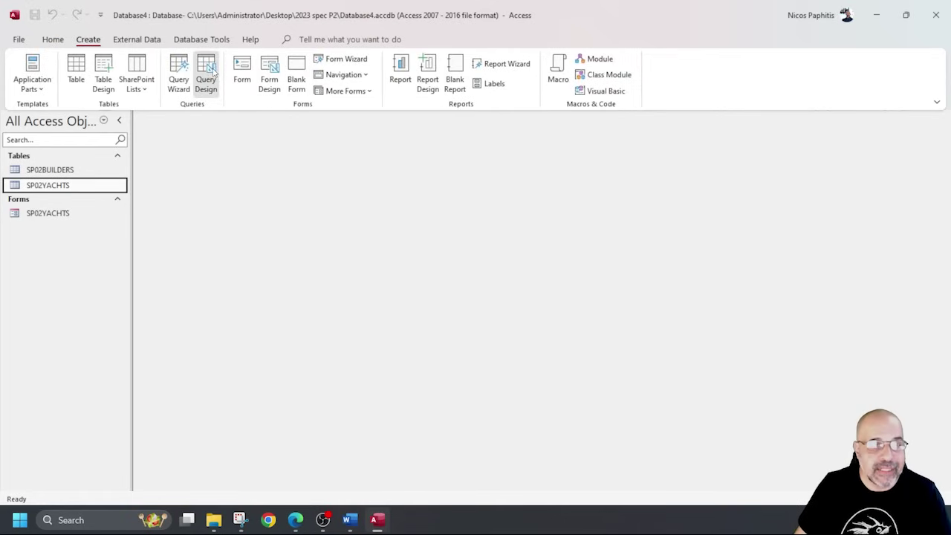
{"action": "left_click", "coordinate": [206, 74]}
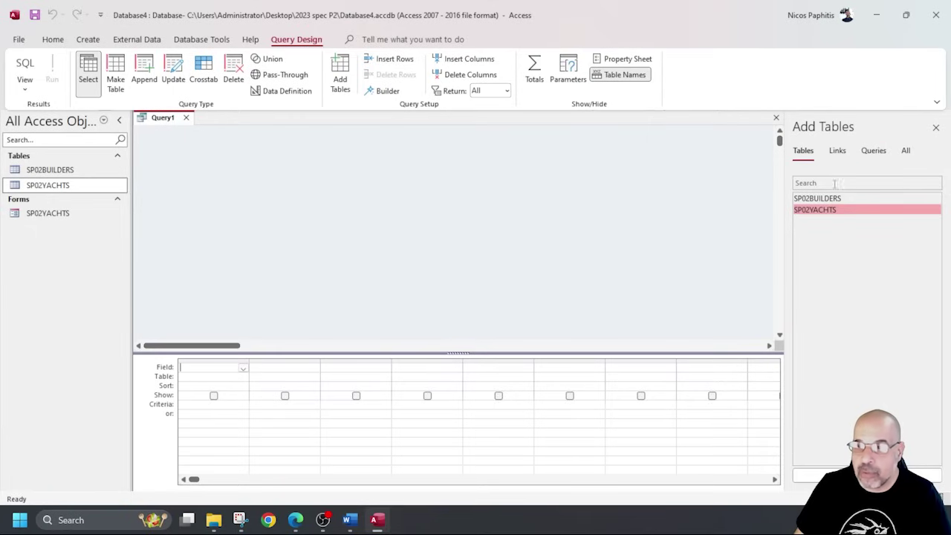
{"action": "left_click", "coordinate": [937, 129]}
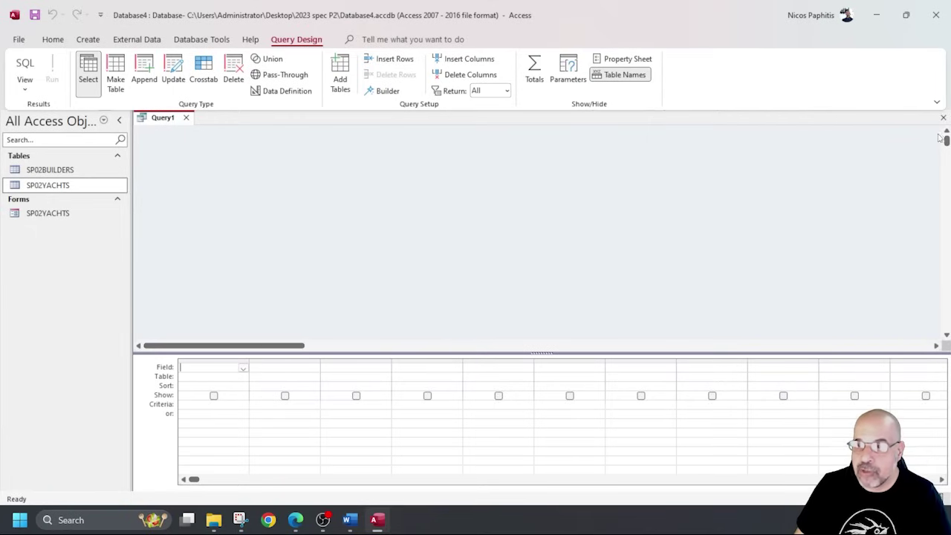
{"action": "right_click", "coordinate": [471, 176]}
{"action": "left_click", "coordinate": [512, 209]}
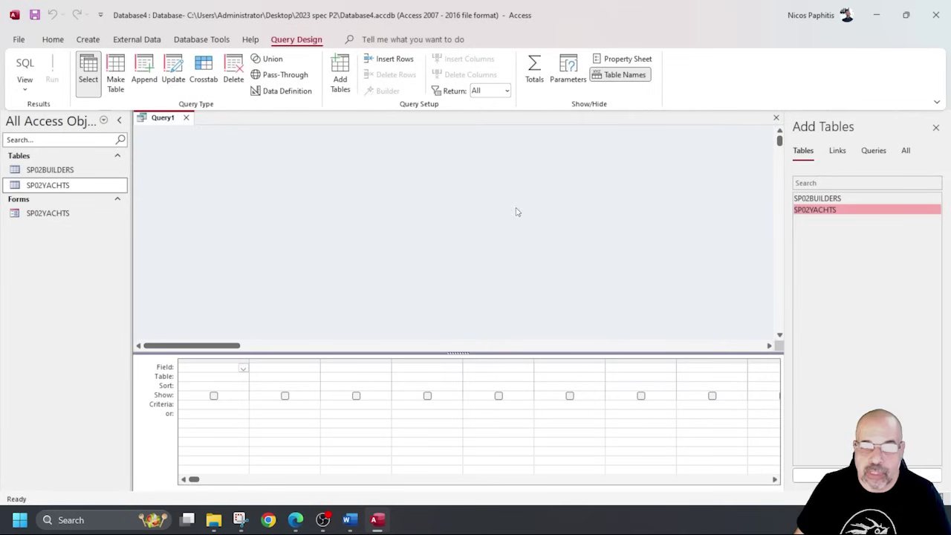
{"action": "double_click", "coordinate": [825, 199]}
{"action": "double_click", "coordinate": [825, 210]}
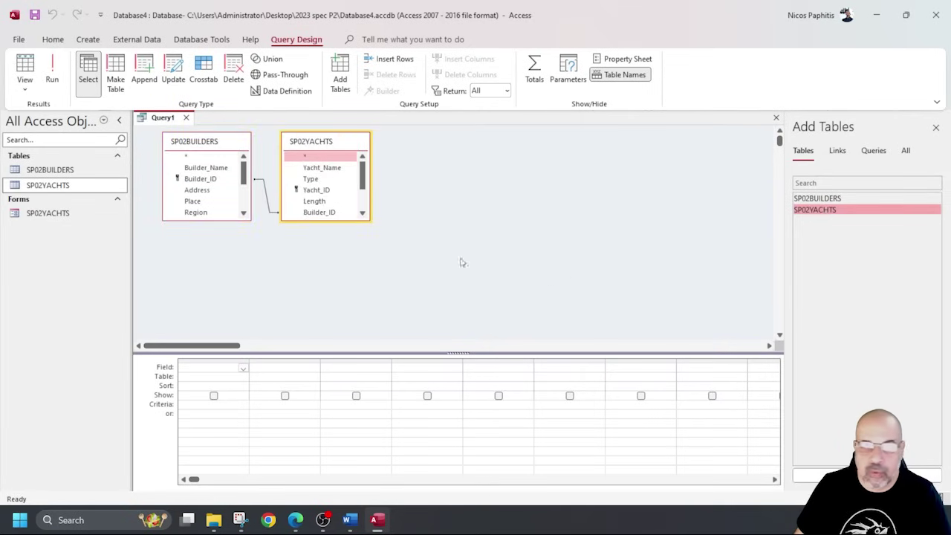
Enlarge both table field lists so all their fields are visible.
{"action": "left_click_drag", "start_coordinate": [336, 221], "coordinate": [334, 278]}
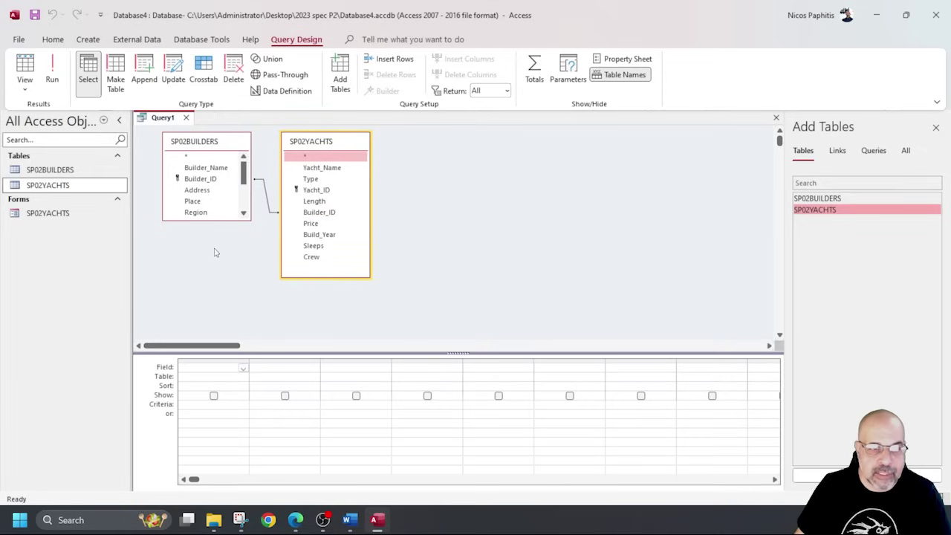
{"action": "left_click_drag", "start_coordinate": [214, 221], "coordinate": [208, 253]}
{"action": "left_click_drag", "start_coordinate": [200, 288], "coordinate": [200, 300]}
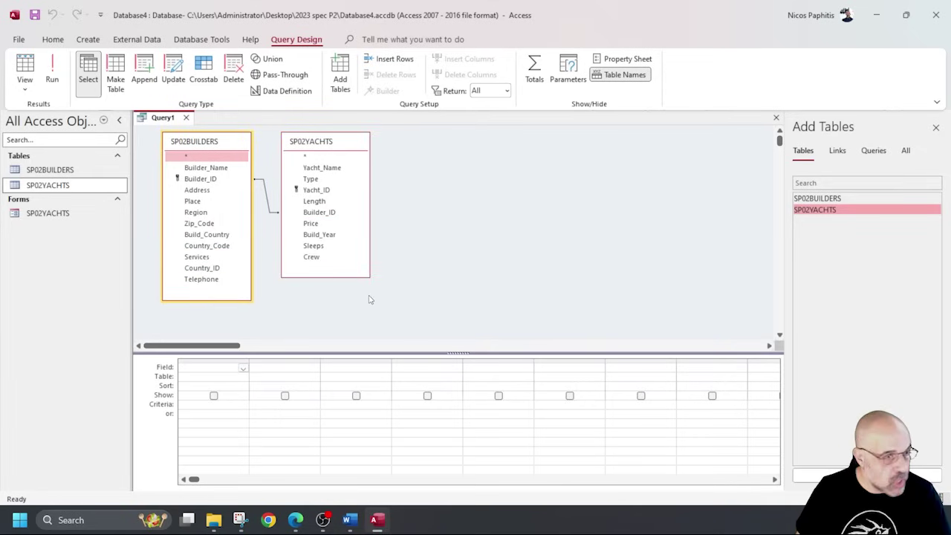
{"action": "key", "text": "alt+Tab"}
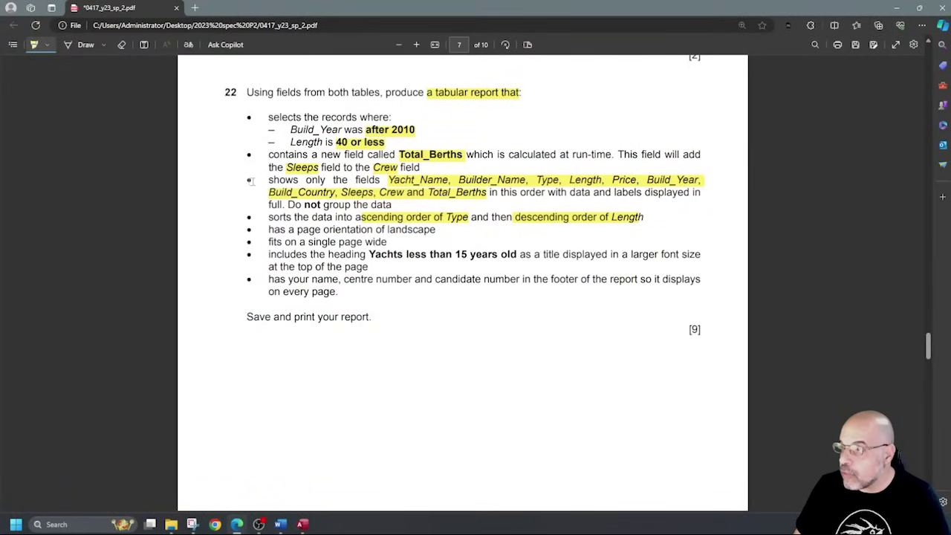
Highlight the third bullet of question 22 listing the fields to show.
{"action": "left_click_drag", "start_coordinate": [239, 180], "coordinate": [258, 181]}
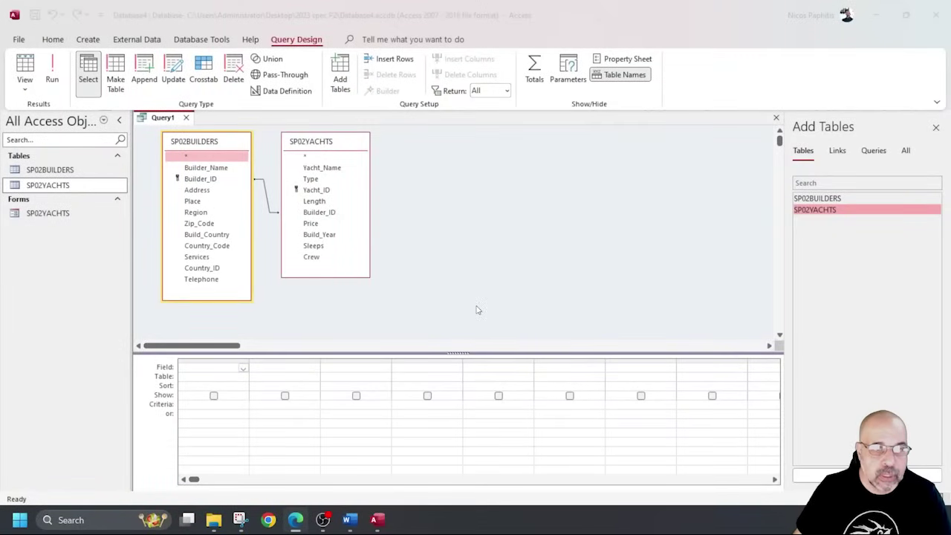
Add Yacht_Name, Builder_Name, Type, Length, Price, Build_Year, Build_Country, Sleeps and Crew to the query grid.
{"action": "double_click", "coordinate": [323, 168]}
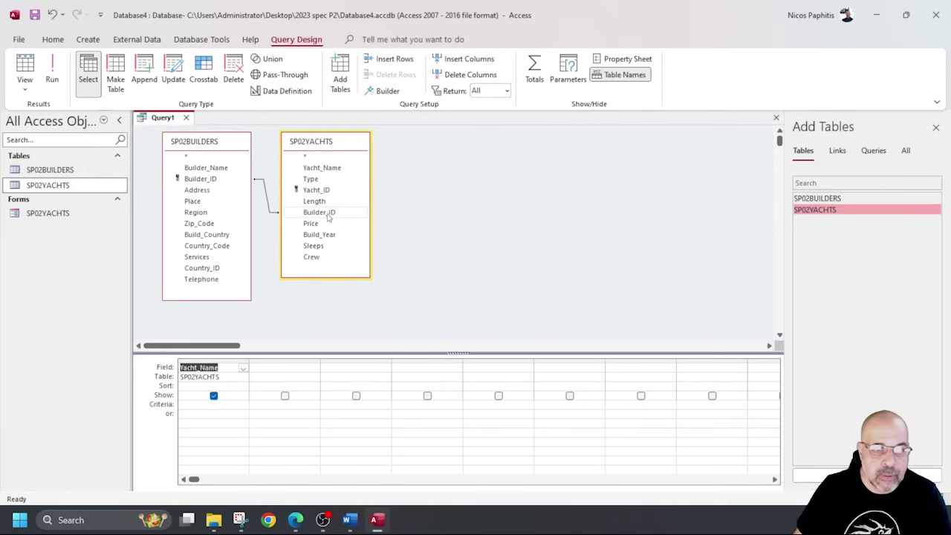
{"action": "double_click", "coordinate": [208, 168]}
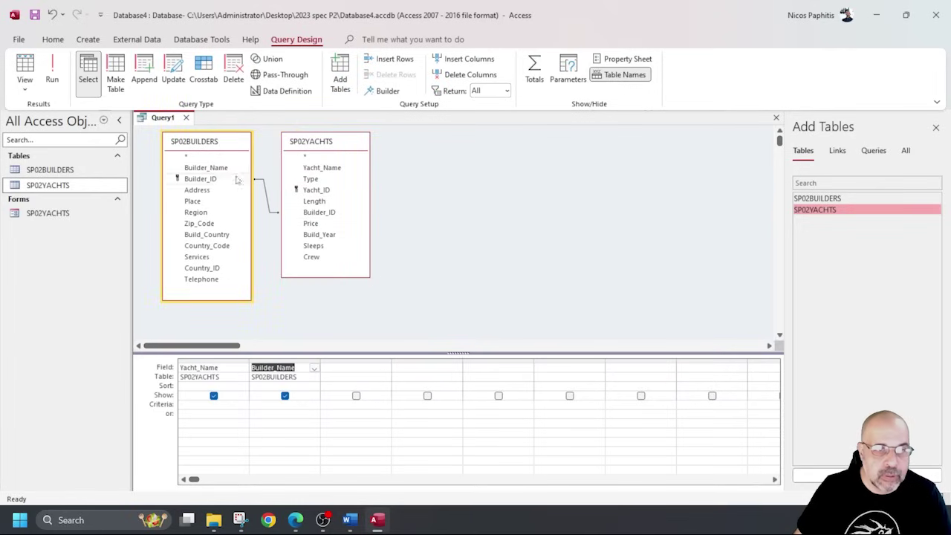
{"action": "double_click", "coordinate": [311, 180]}
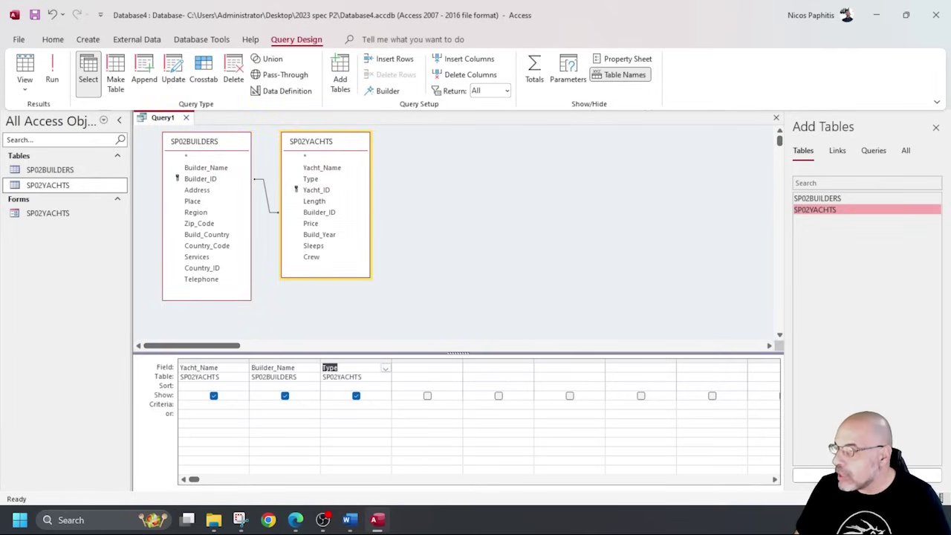
{"action": "double_click", "coordinate": [314, 201]}
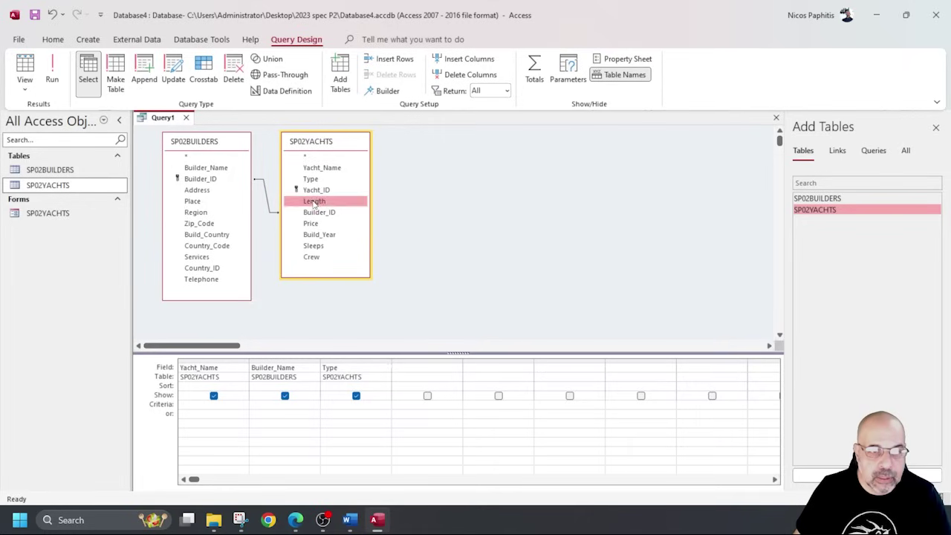
{"action": "double_click", "coordinate": [311, 224]}
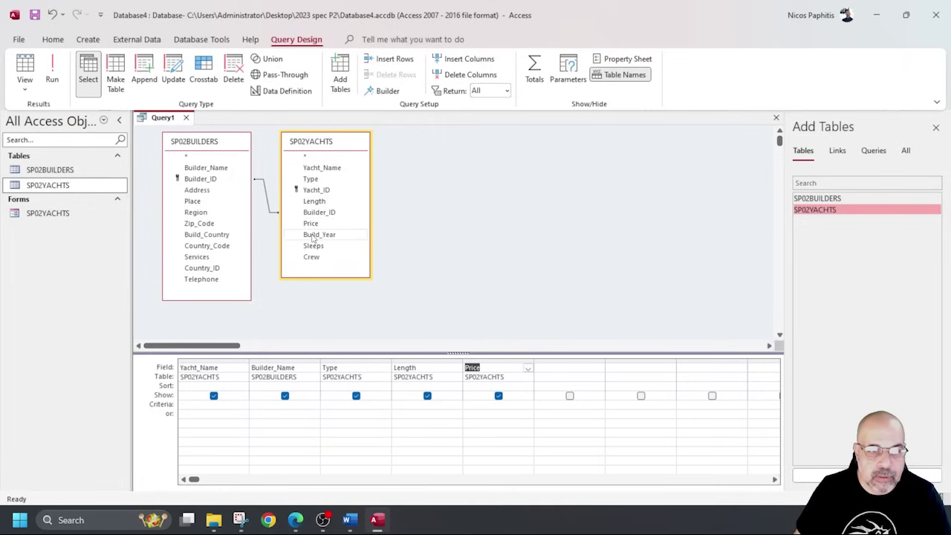
{"action": "double_click", "coordinate": [318, 234]}
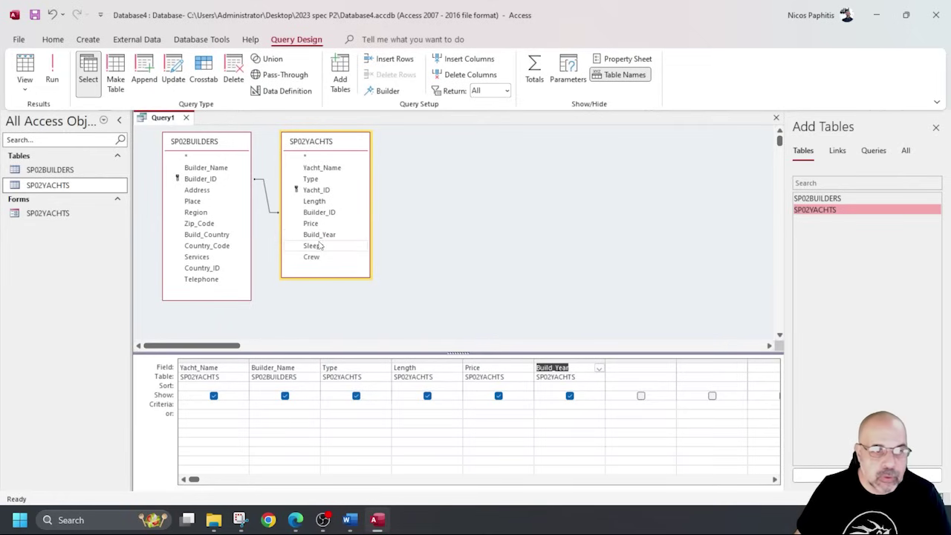
{"action": "double_click", "coordinate": [223, 235]}
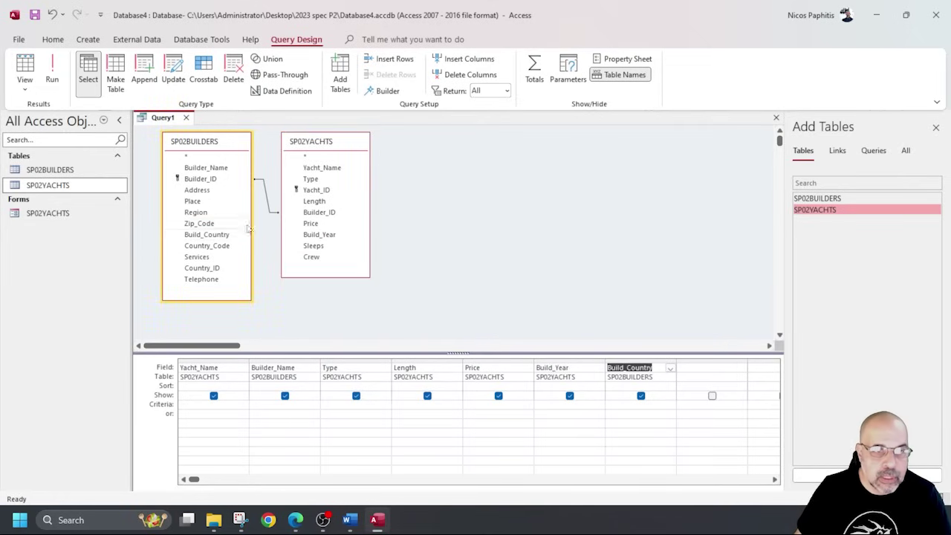
{"action": "double_click", "coordinate": [318, 246]}
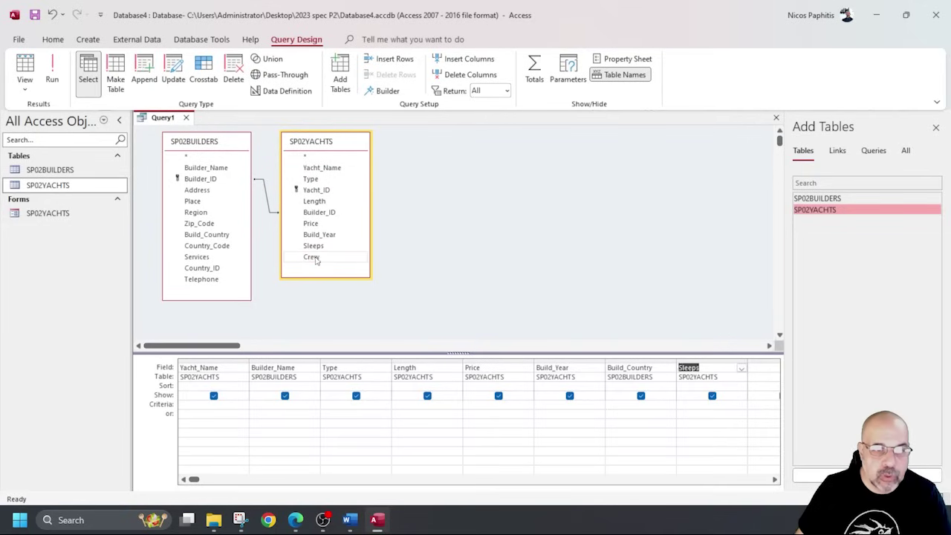
{"action": "double_click", "coordinate": [311, 257]}
Check the field order against the exam paper, run the query, then return to Design View.
{"action": "key", "text": "alt+Tab"}
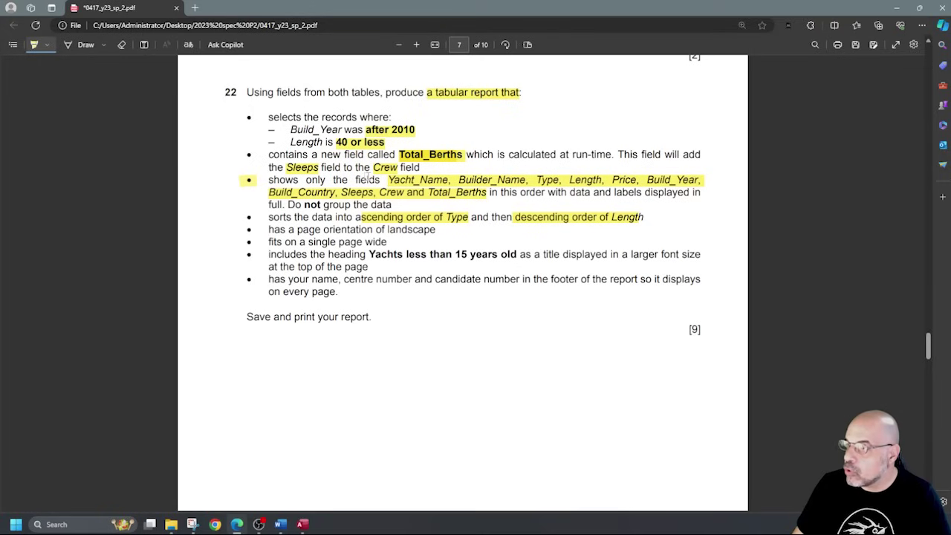
{"action": "key", "text": "alt+Tab"}
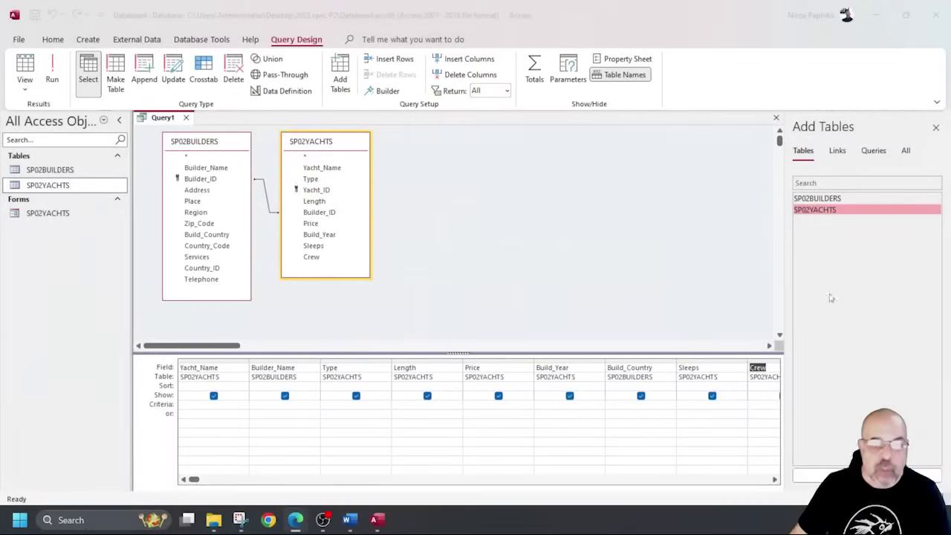
{"action": "scroll", "coordinate": [548, 327], "scroll_direction": "down", "scroll_amount": 3}
{"action": "scroll", "coordinate": [549, 321], "scroll_direction": "up", "scroll_amount": 3}
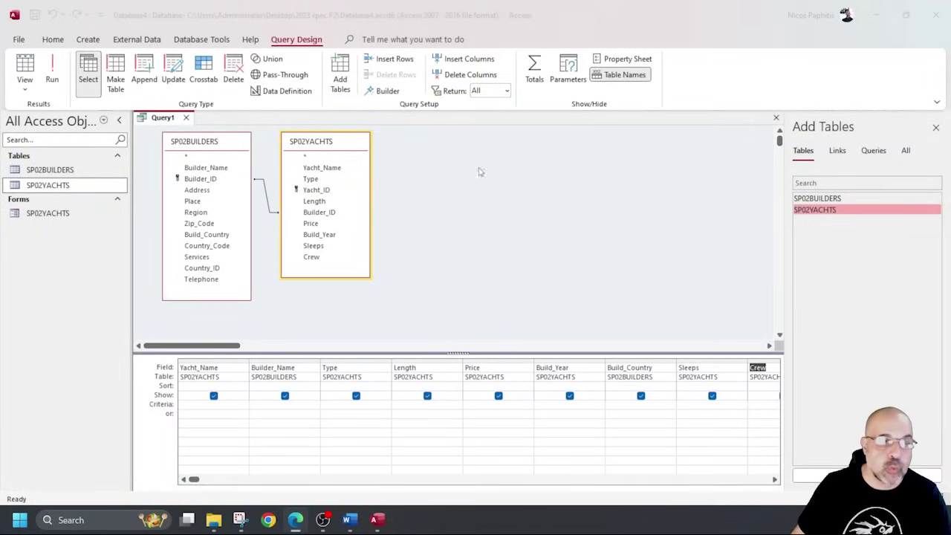
{"action": "left_click", "coordinate": [53, 72]}
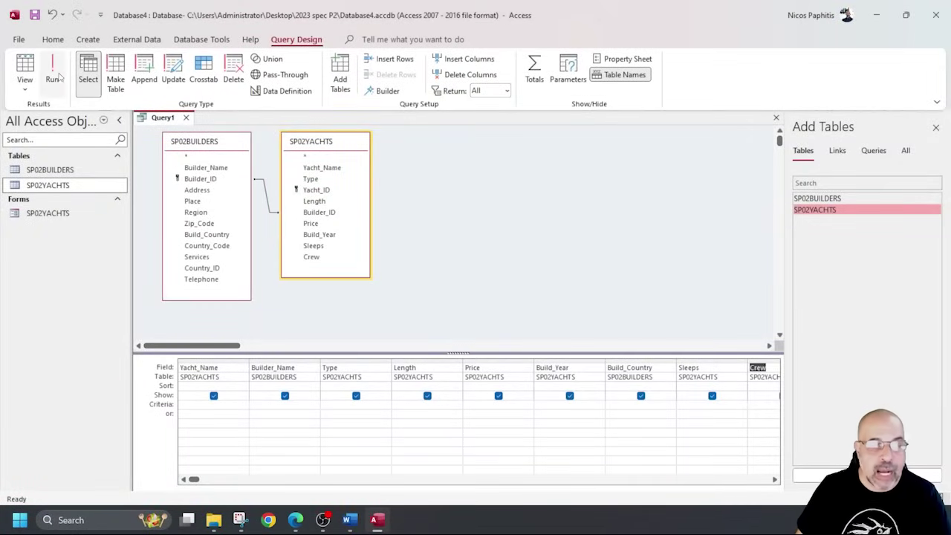
{"action": "scroll", "coordinate": [610, 305], "scroll_direction": "down", "scroll_amount": 8}
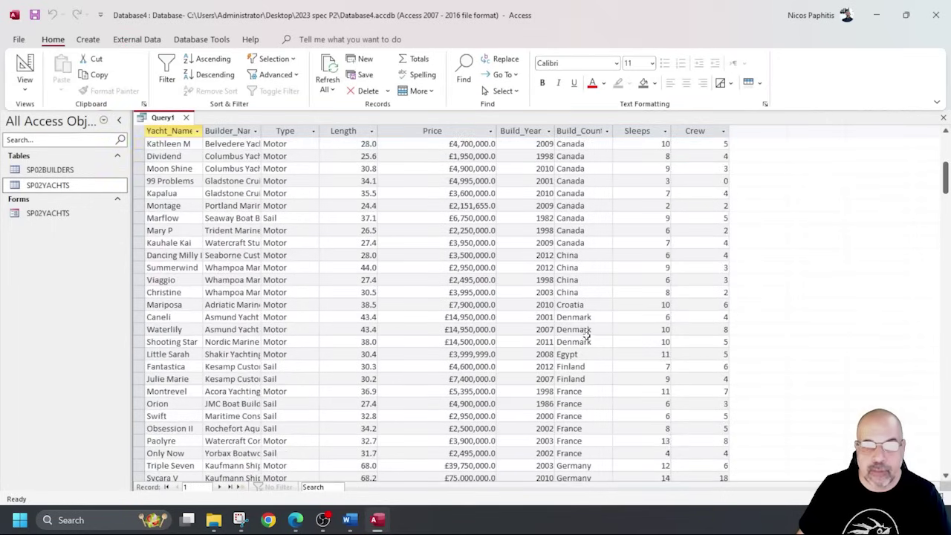
{"action": "scroll", "coordinate": [584, 336], "scroll_direction": "up", "scroll_amount": 8}
{"action": "left_click", "coordinate": [22, 67]}
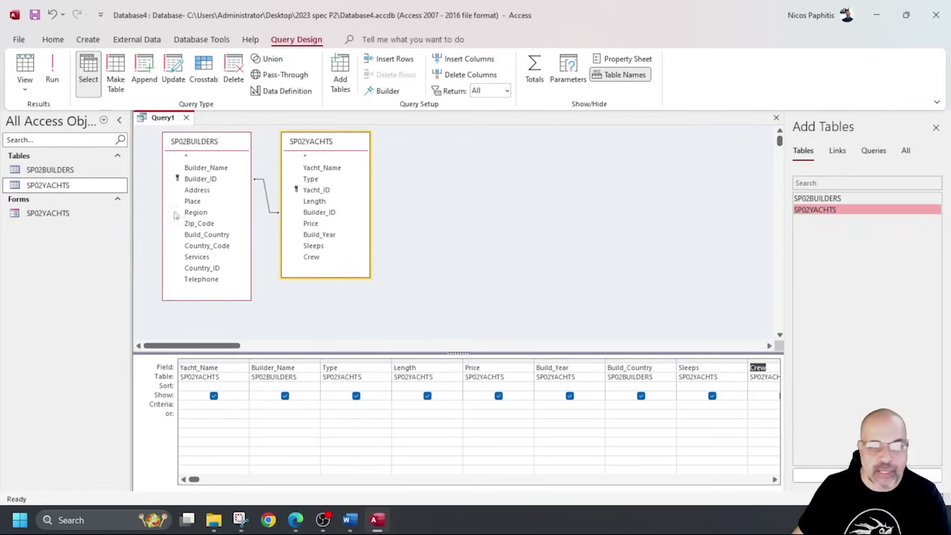
{"action": "left_click", "coordinate": [775, 480]}
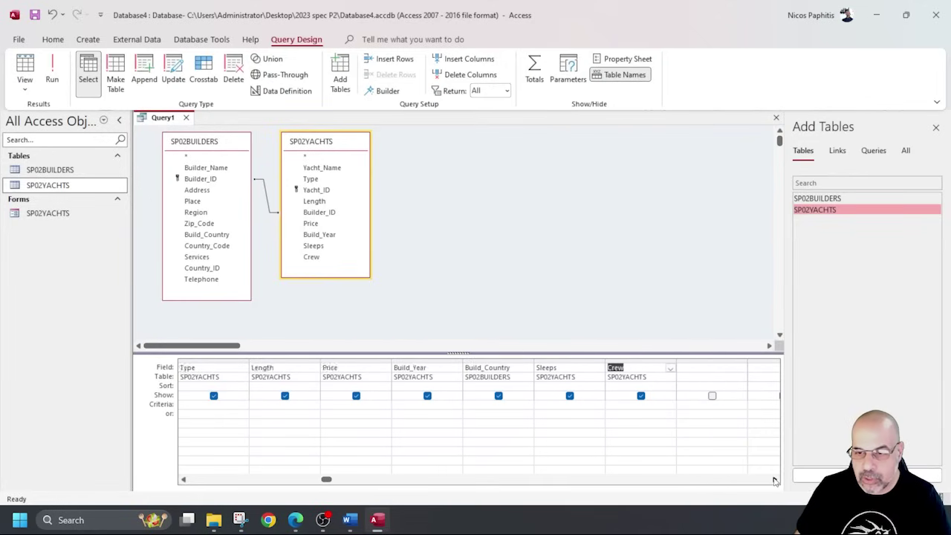
Build the column after Crew as Expr1: [SP02YACHTS]![Sleeps] + [SP02YACHTS]![Crew] in the Expression Builder.
{"action": "left_click", "coordinate": [474, 369]}
{"action": "right_click", "coordinate": [474, 369]}
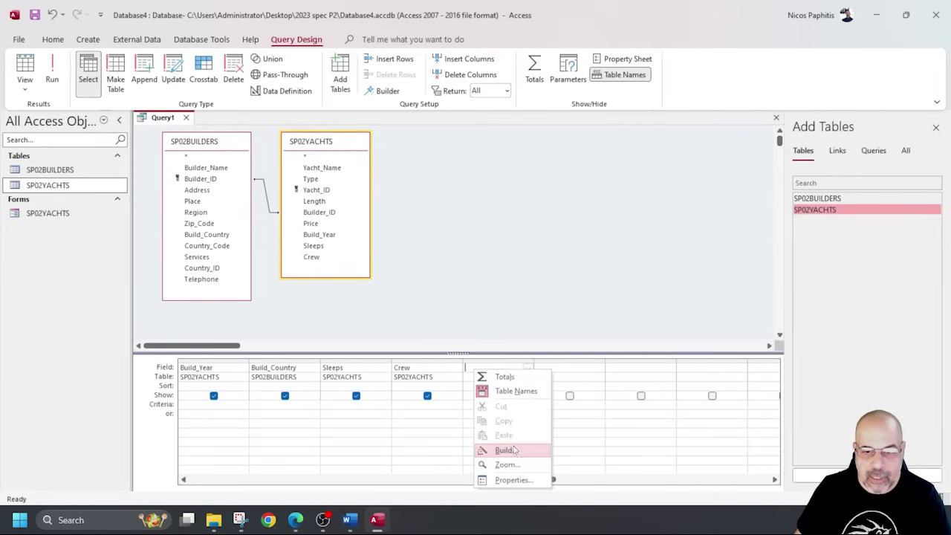
{"action": "left_click", "coordinate": [512, 450]}
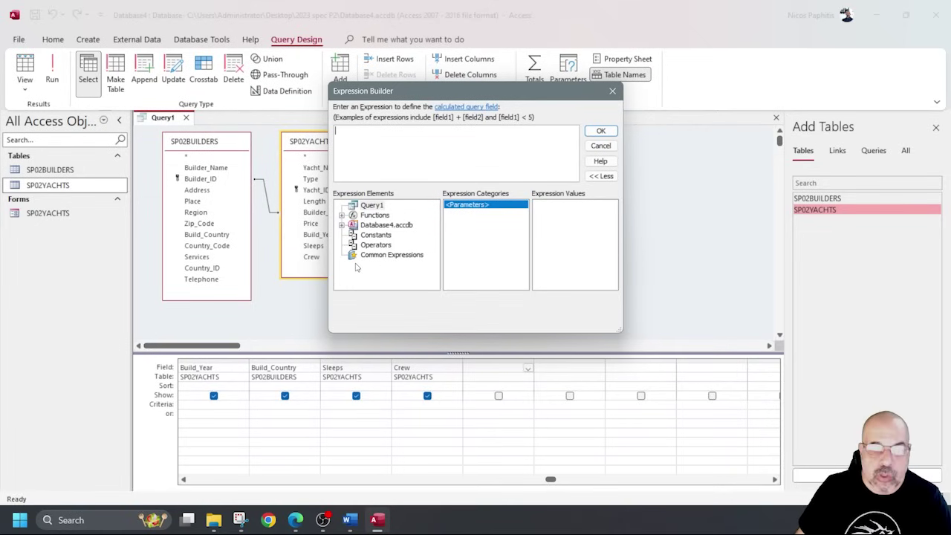
{"action": "left_click", "coordinate": [341, 225]}
{"action": "left_click", "coordinate": [353, 234]}
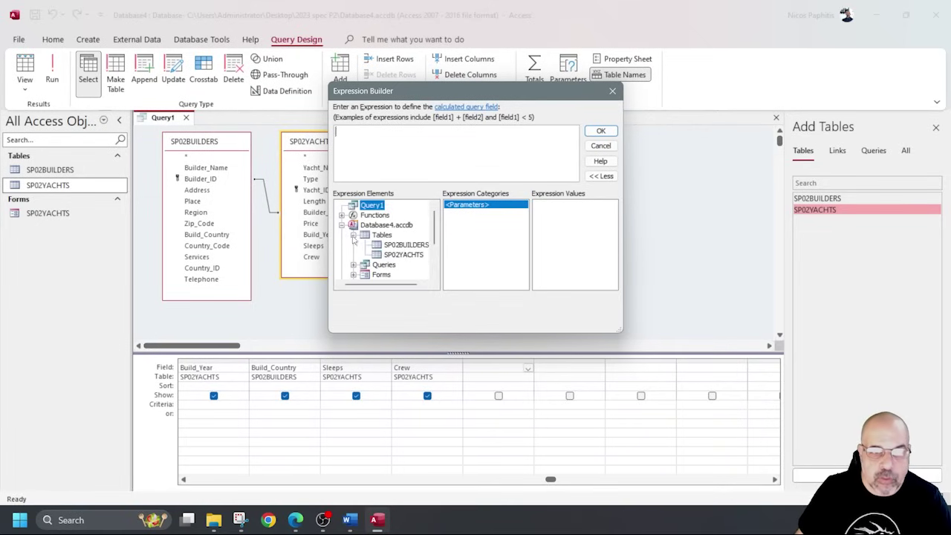
{"action": "left_click_drag", "start_coordinate": [468, 91], "coordinate": [523, 101]}
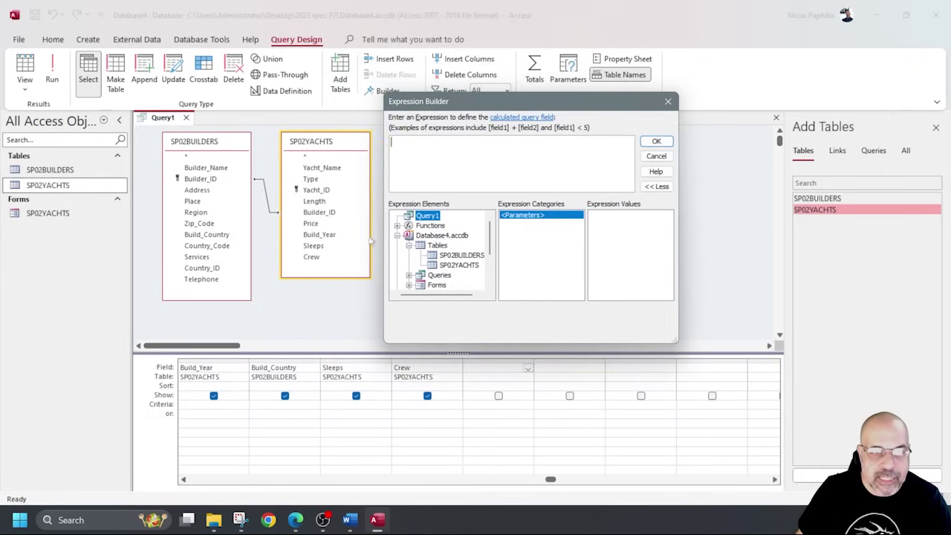
{"action": "left_click", "coordinate": [470, 269]}
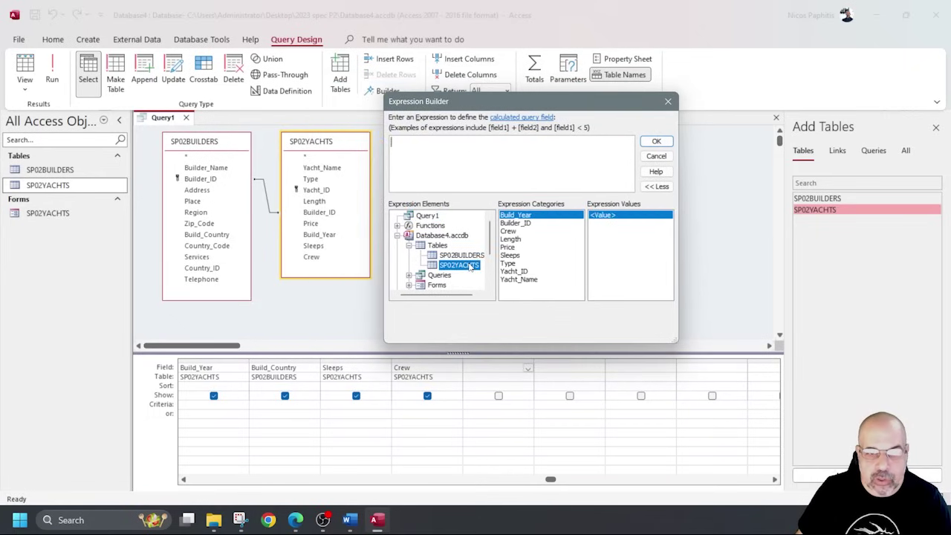
{"action": "double_click", "coordinate": [514, 255]}
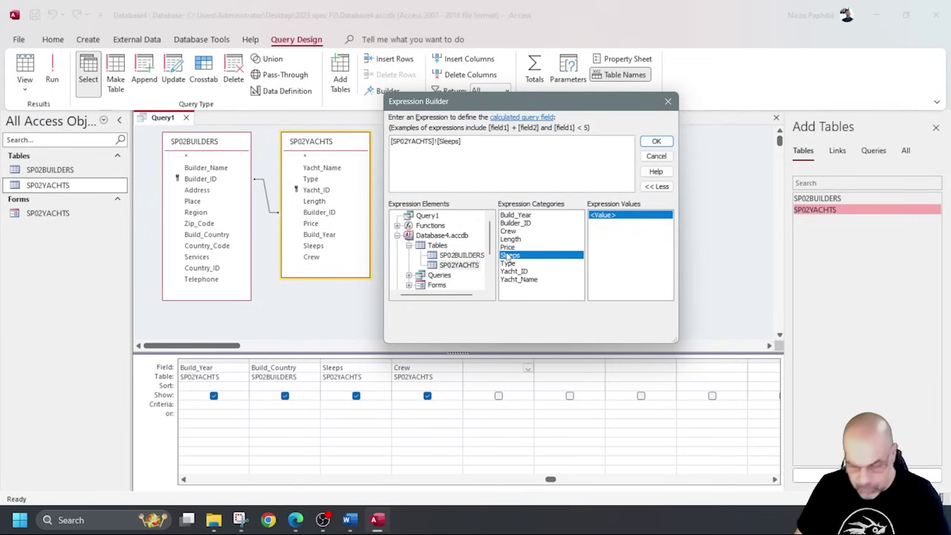
{"action": "type", "text": "+"}
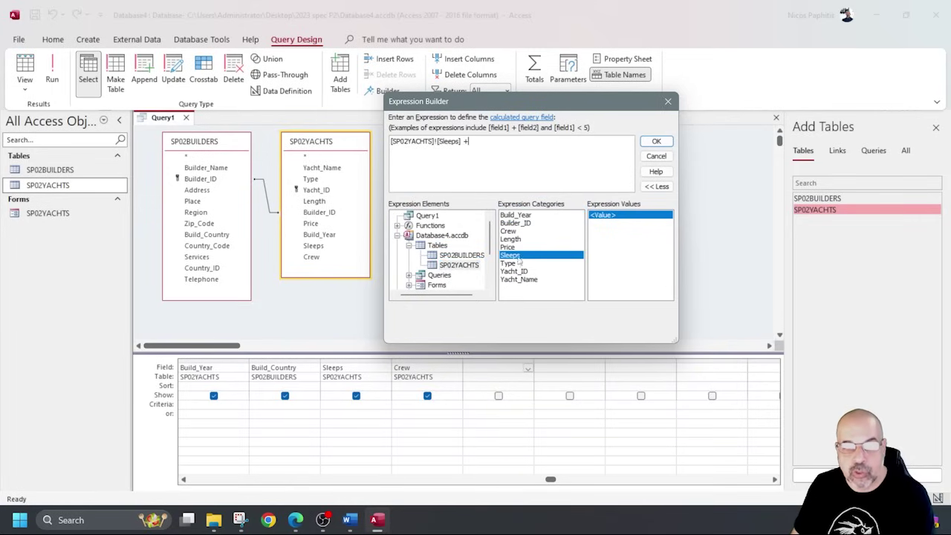
{"action": "double_click", "coordinate": [512, 231]}
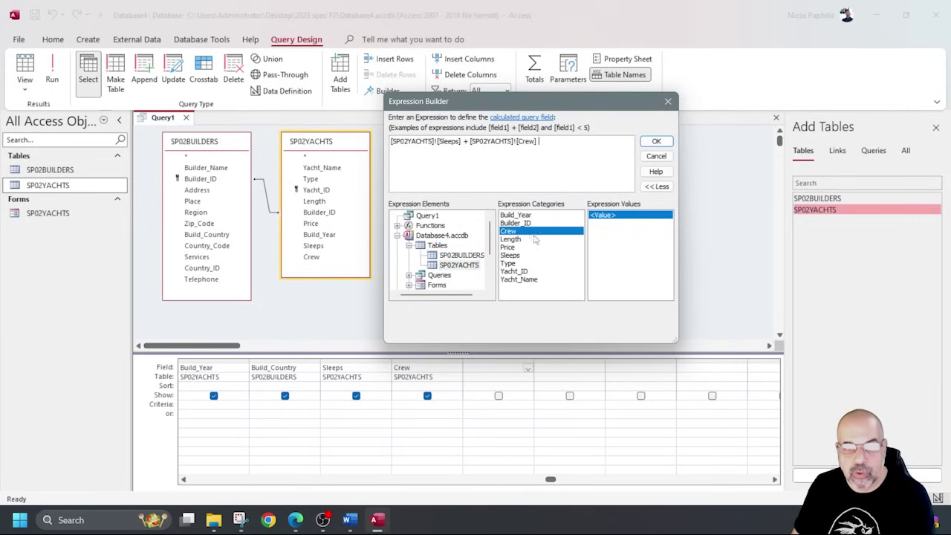
{"action": "left_click", "coordinate": [657, 142]}
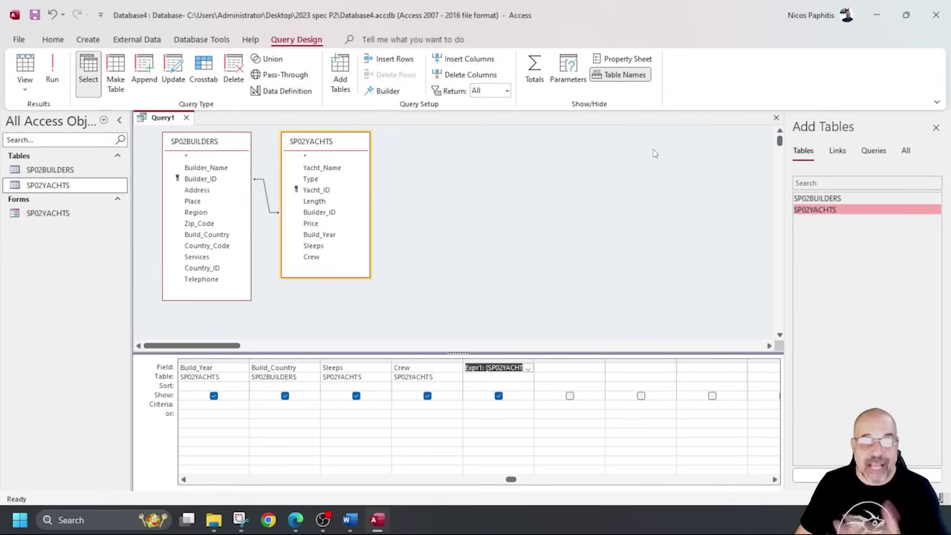
Rename the Expr1 calculated field to Total_Berths and check its Sleeps-plus-Crew sums in the datasheet.
{"action": "left_click", "coordinate": [52, 71]}
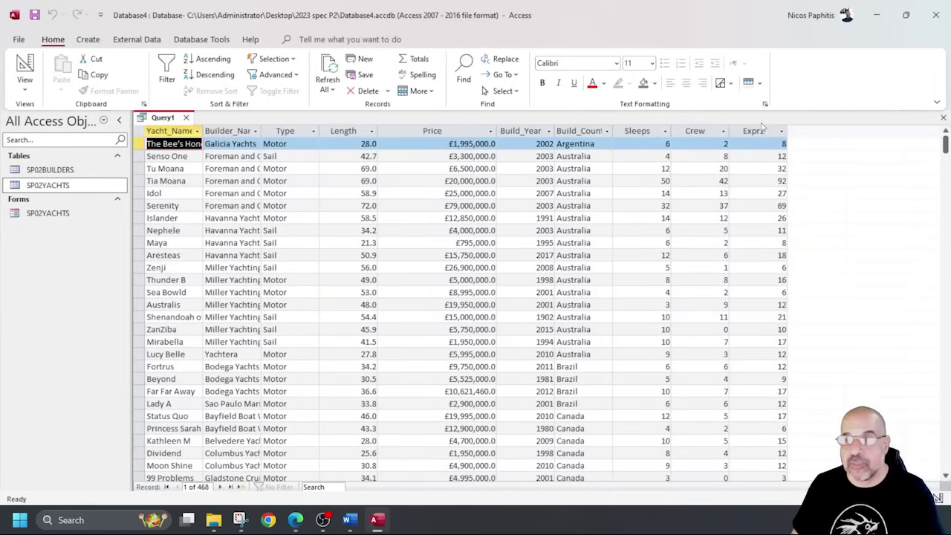
{"action": "left_click", "coordinate": [765, 131]}
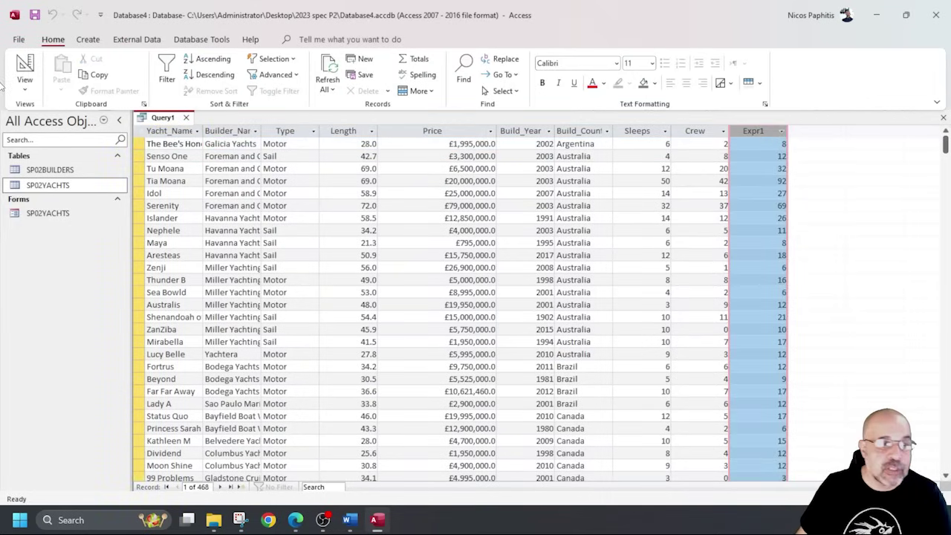
{"action": "left_click", "coordinate": [25, 66]}
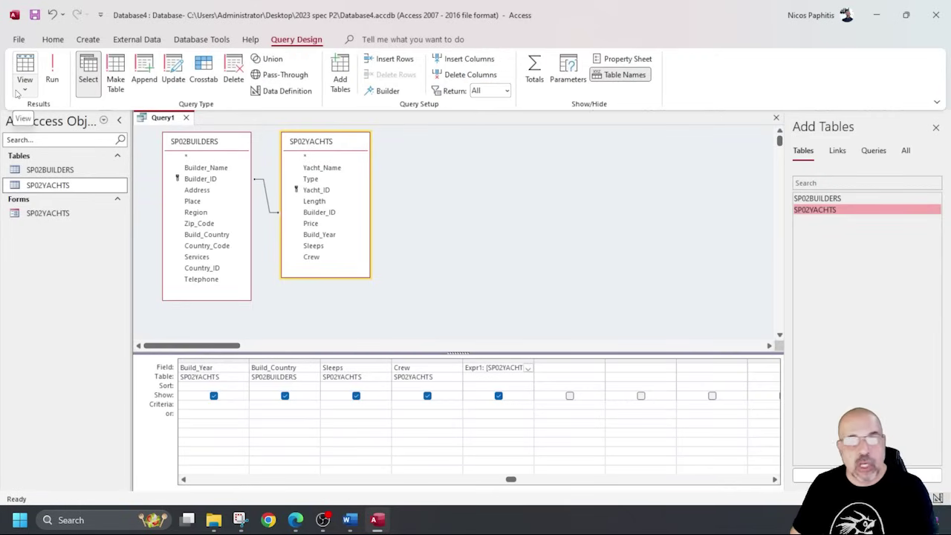
{"action": "left_click", "coordinate": [482, 367]}
{"action": "key", "text": "BackSpace"}
{"action": "key", "text": "BackSpace"}
{"action": "key", "text": "BackSpace"}
{"action": "key", "text": "BackSpace"}
{"action": "key", "text": "BackSpace"}
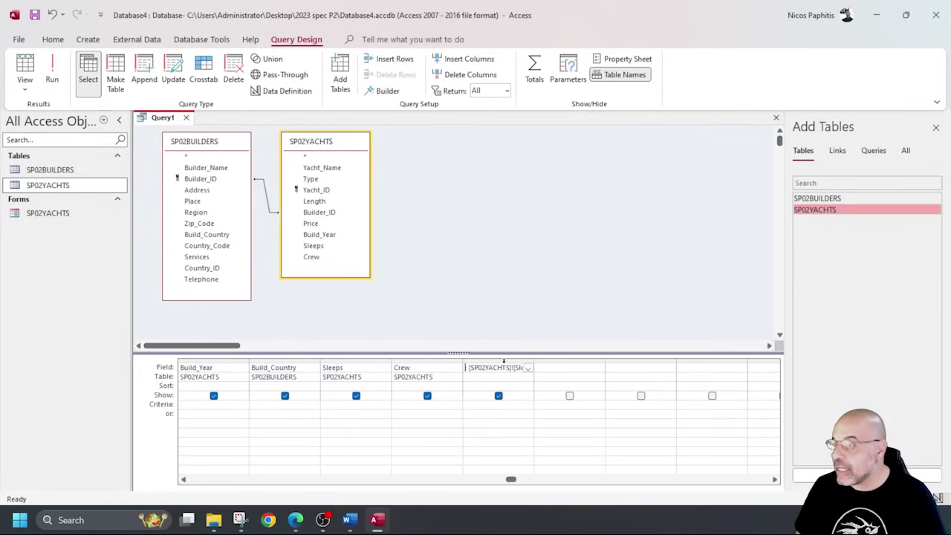
{"action": "type", "text": "Total"}
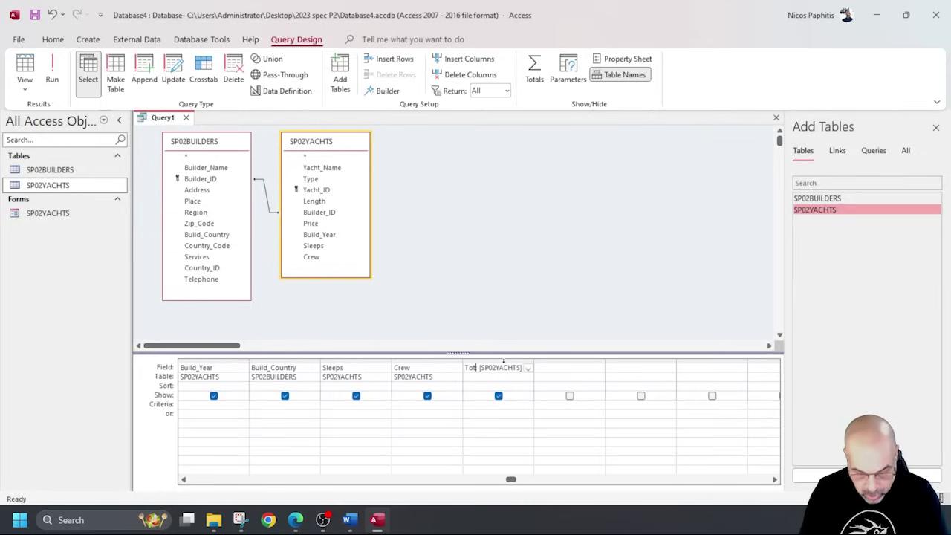
{"action": "type", "text": "_Berth"}
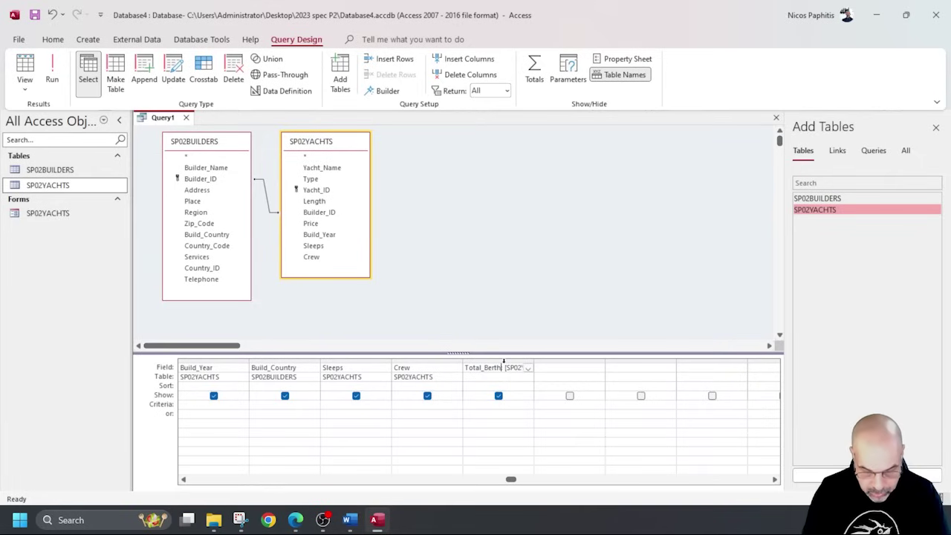
{"action": "type", "text": "s:"}
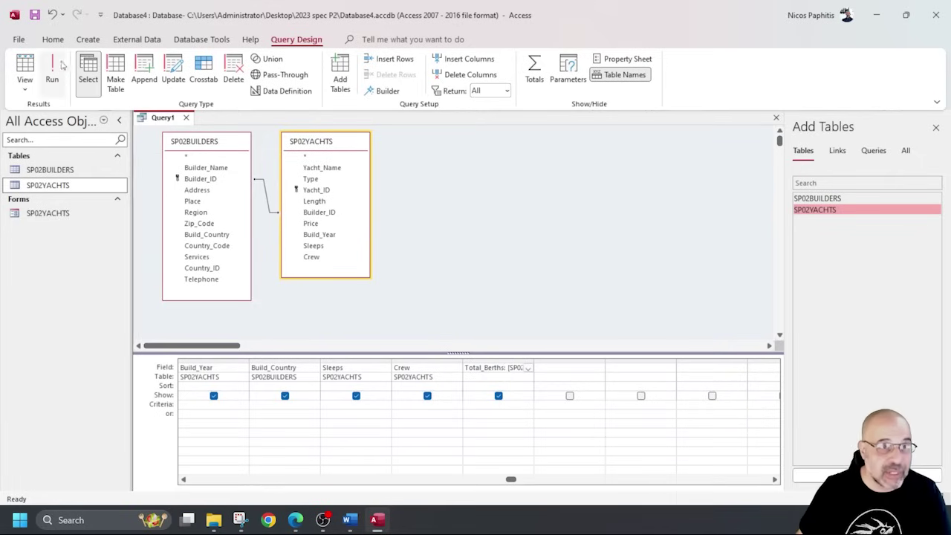
{"action": "left_click", "coordinate": [52, 71]}
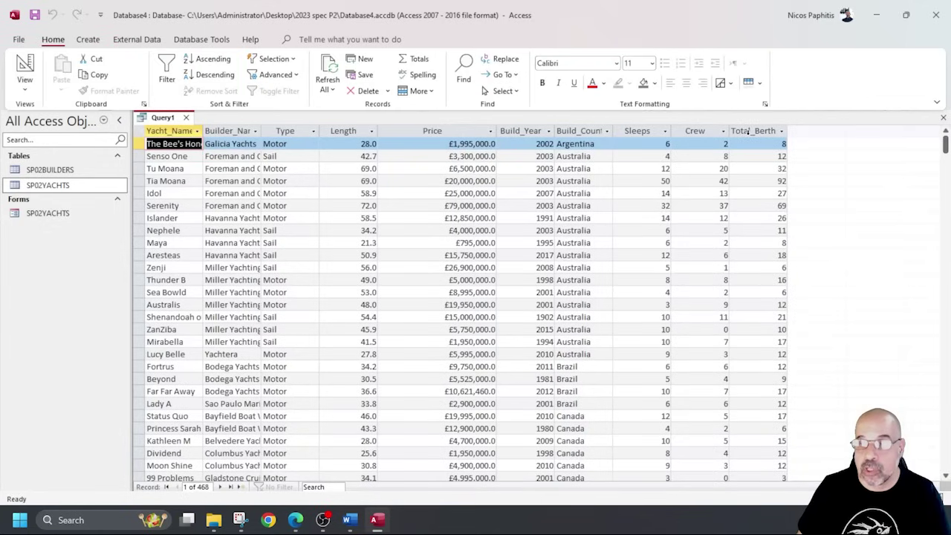
{"action": "double_click", "coordinate": [787, 134]}
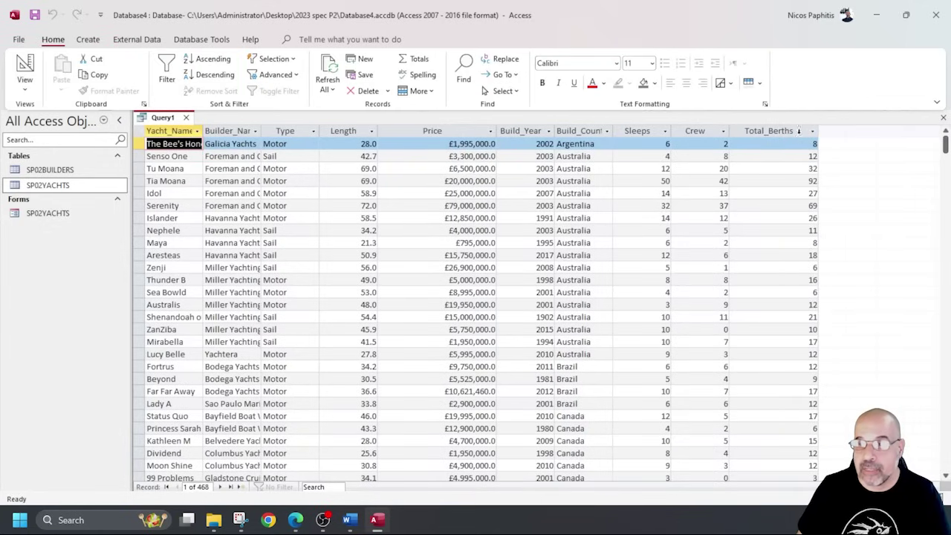
{"action": "left_click", "coordinate": [25, 66]}
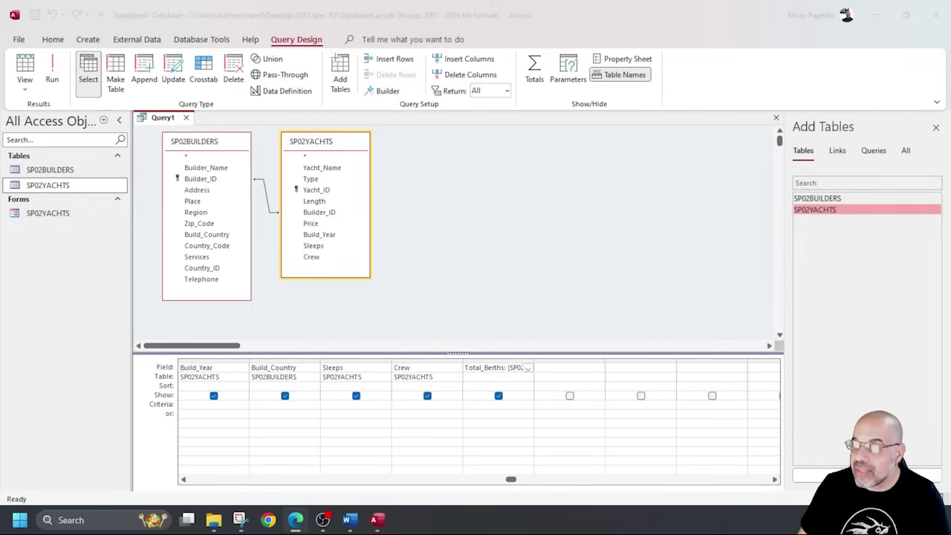
Add the Build_Year criterion >2010 and run the query to check the filter.
{"action": "left_click", "coordinate": [494, 479]}
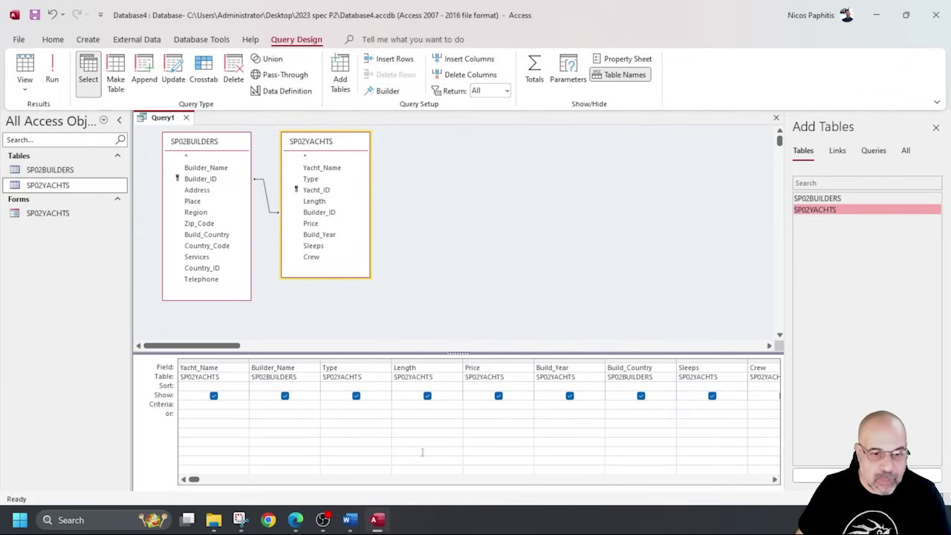
{"action": "left_click", "coordinate": [551, 405]}
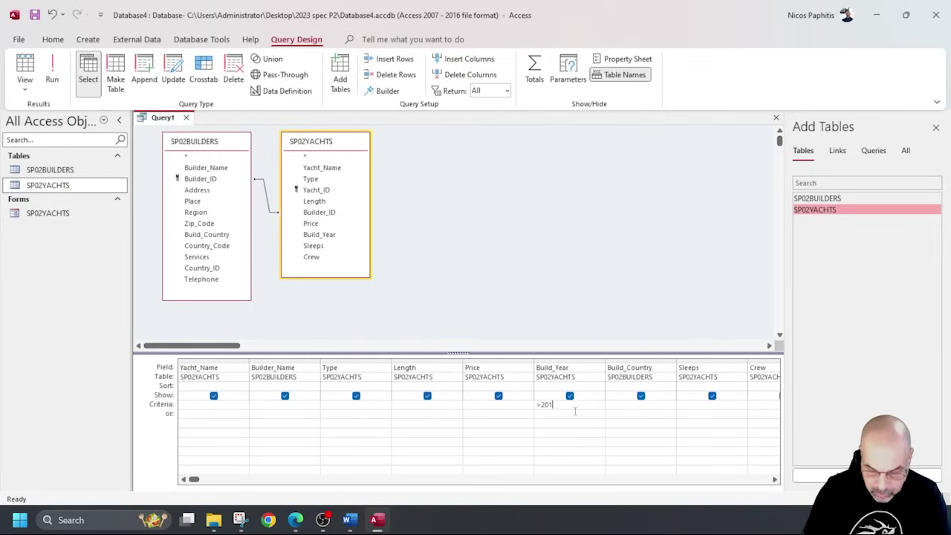
{"action": "left_click", "coordinate": [52, 74]}
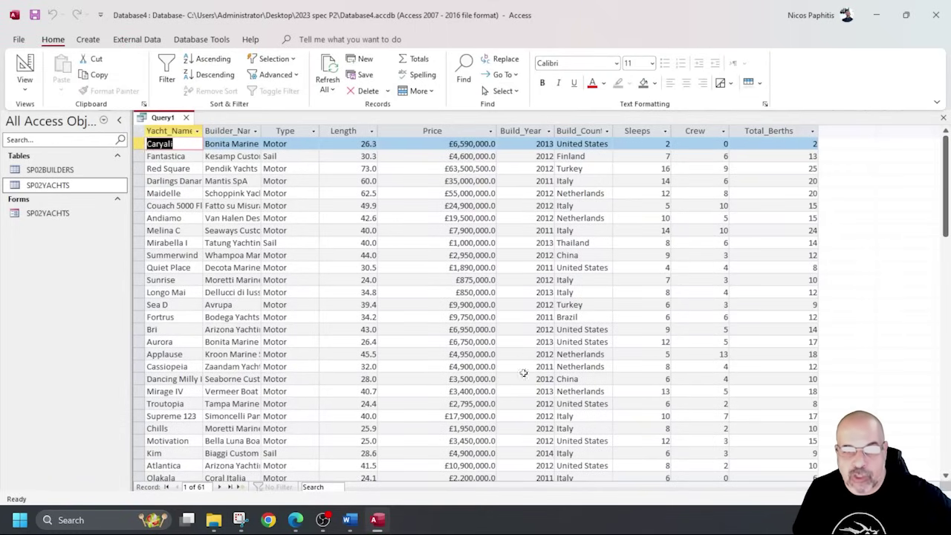
{"action": "scroll", "coordinate": [508, 269], "scroll_direction": "down", "scroll_amount": 10}
{"action": "scroll", "coordinate": [505, 267], "scroll_direction": "down", "scroll_amount": 10}
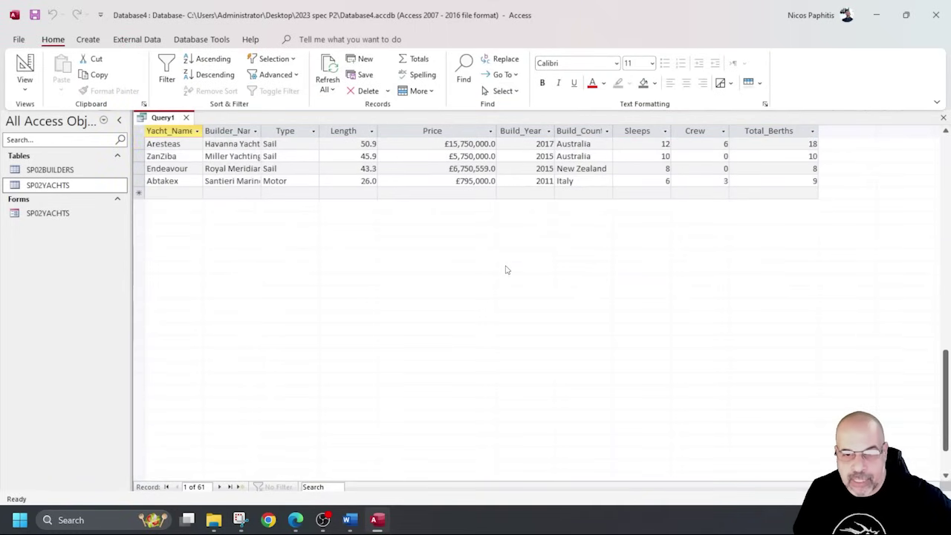
{"action": "scroll", "coordinate": [505, 267], "scroll_direction": "up", "scroll_amount": 20}
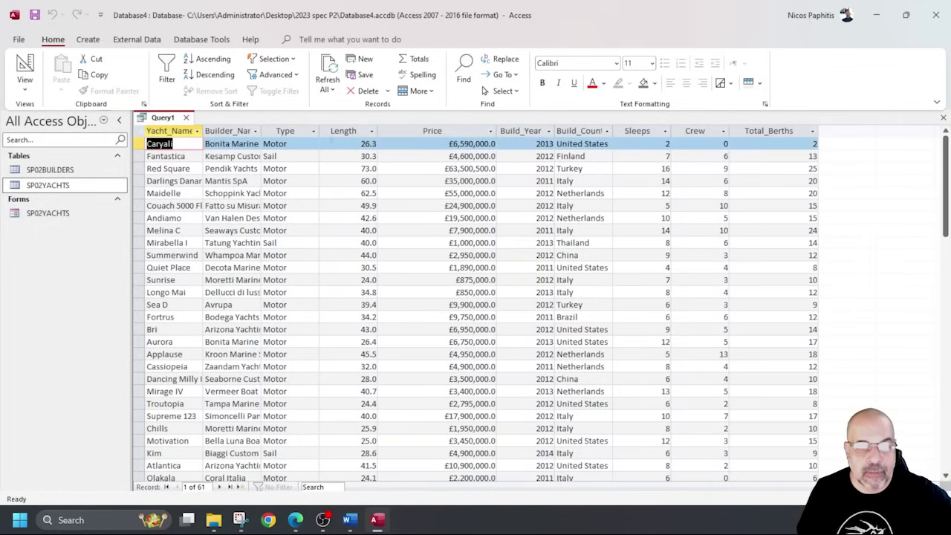
{"action": "scroll", "coordinate": [344, 221], "scroll_direction": "down", "scroll_amount": 7}
{"action": "scroll", "coordinate": [353, 201], "scroll_direction": "up", "scroll_amount": 7}
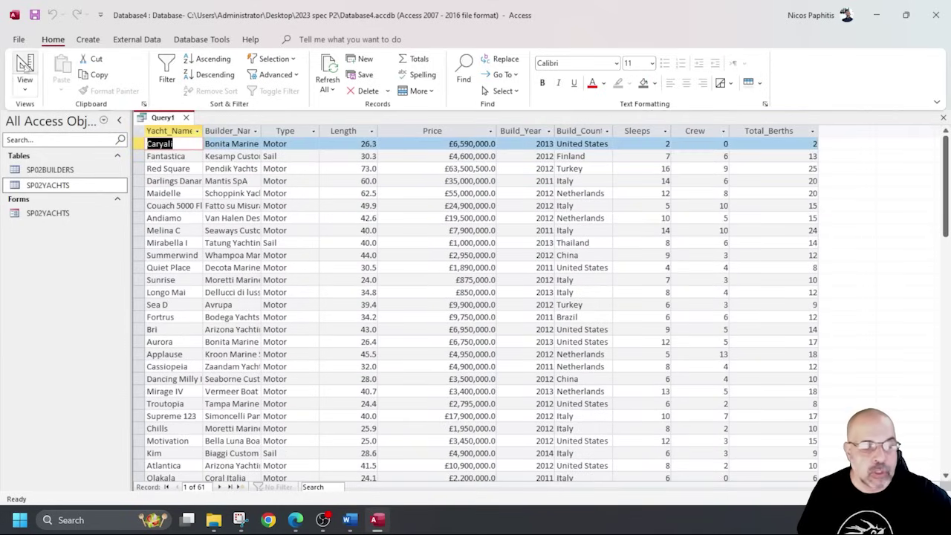
Add the Length criterion <=40 and rerun the query, leaving 35 yacht records.
{"action": "left_click", "coordinate": [25, 71]}
{"action": "left_click", "coordinate": [426, 396]}
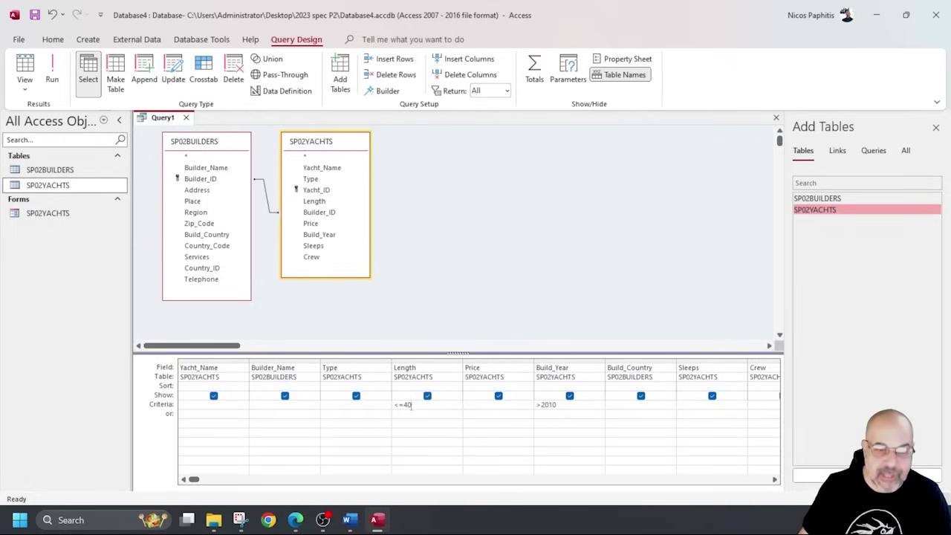
{"action": "left_click", "coordinate": [53, 70]}
{"action": "scroll", "coordinate": [481, 217], "scroll_direction": "down", "scroll_amount": 2}
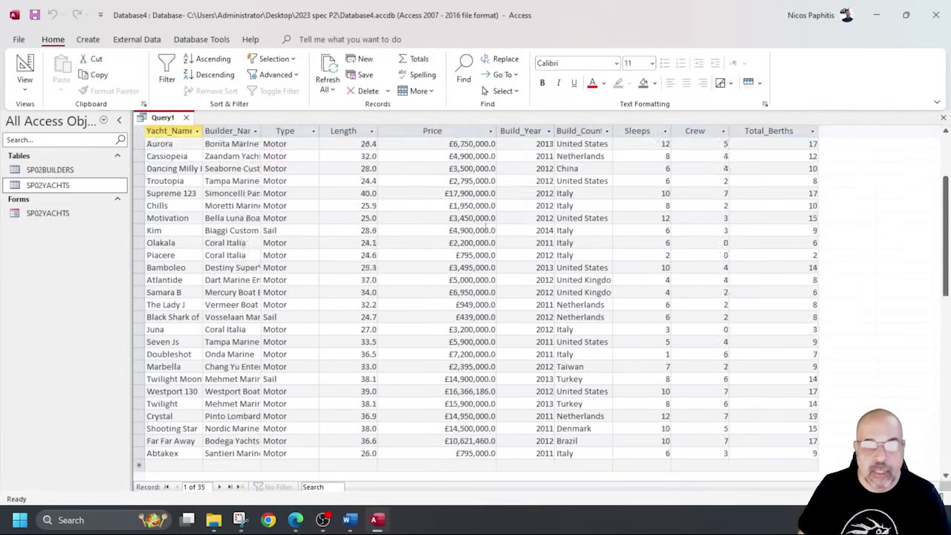
{"action": "scroll", "coordinate": [481, 217], "scroll_direction": "up", "scroll_amount": 2}
{"action": "scroll", "coordinate": [482, 219], "scroll_direction": "down", "scroll_amount": 10}
{"action": "scroll", "coordinate": [481, 217], "scroll_direction": "up", "scroll_amount": 7}
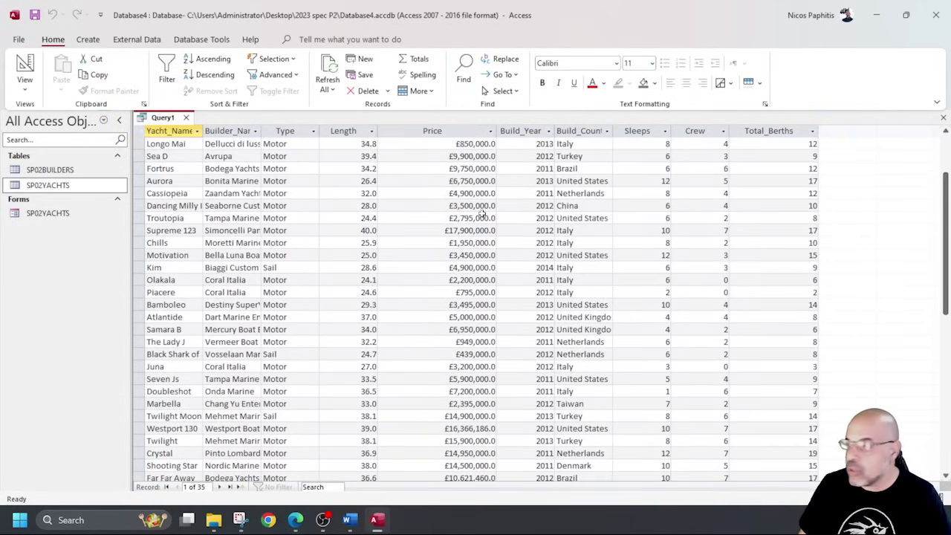
{"action": "scroll", "coordinate": [484, 213], "scroll_direction": "up", "scroll_amount": 2}
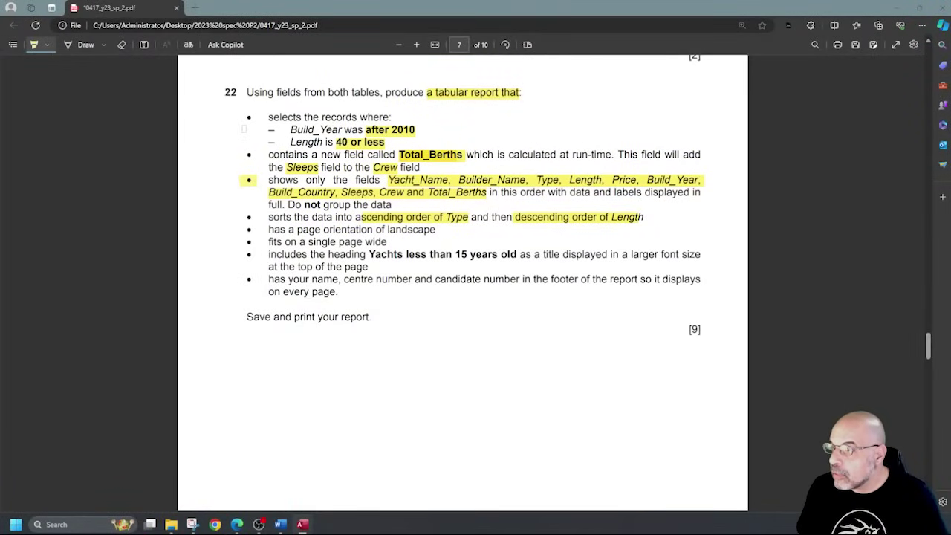
Highlight the completed requirement bullets in the task PDF in yellow.
{"action": "left_click_drag", "start_coordinate": [247, 153], "coordinate": [253, 155]}
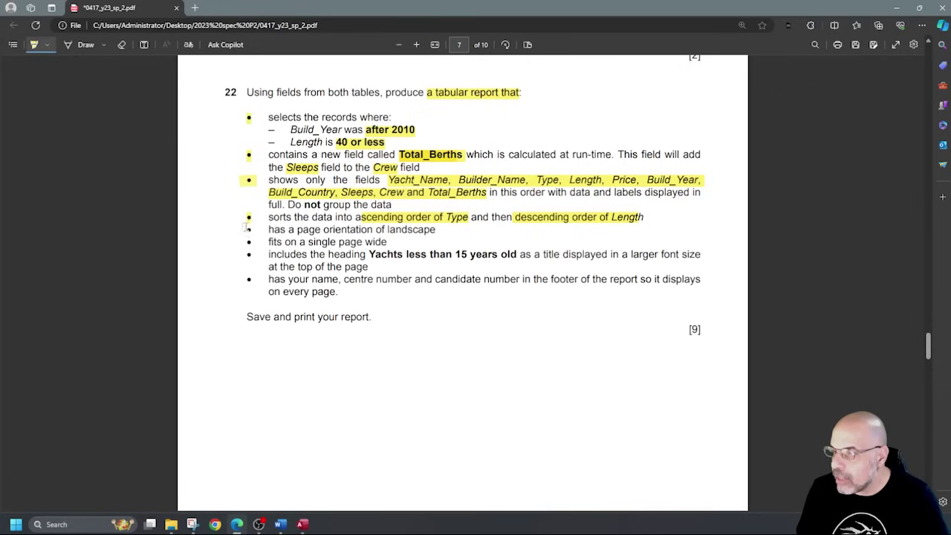
{"action": "left_click_drag", "start_coordinate": [252, 255], "coordinate": [241, 278]}
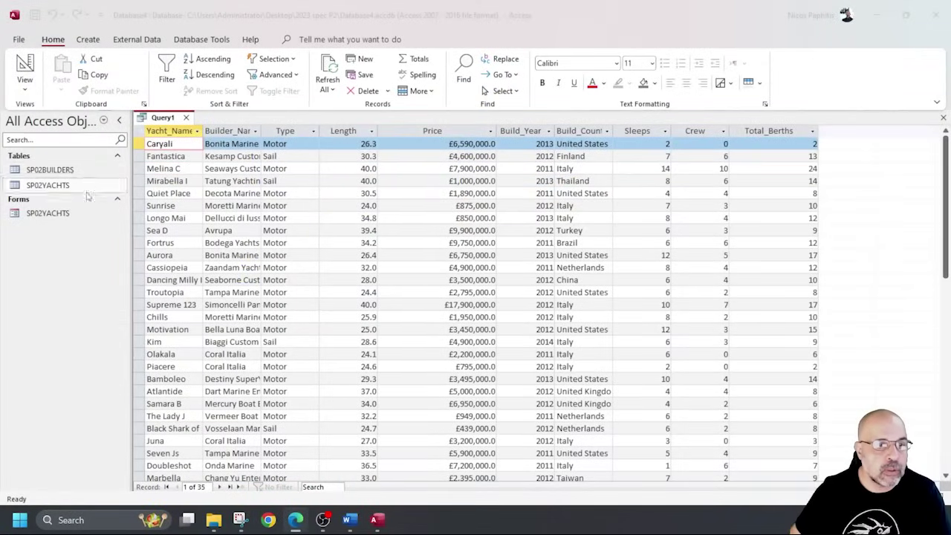
Close Query1, saving it under the name Q22.
{"action": "left_click", "coordinate": [187, 119]}
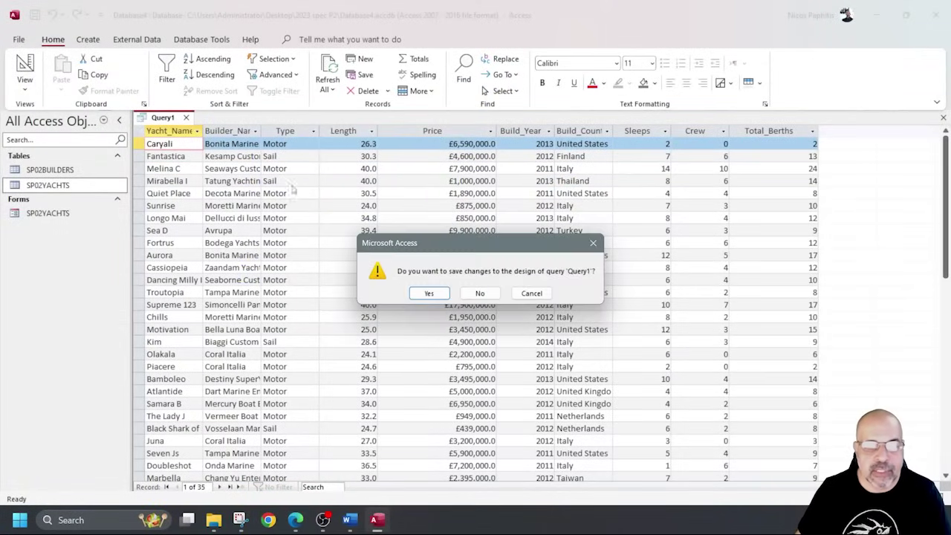
{"action": "left_click", "coordinate": [426, 294]}
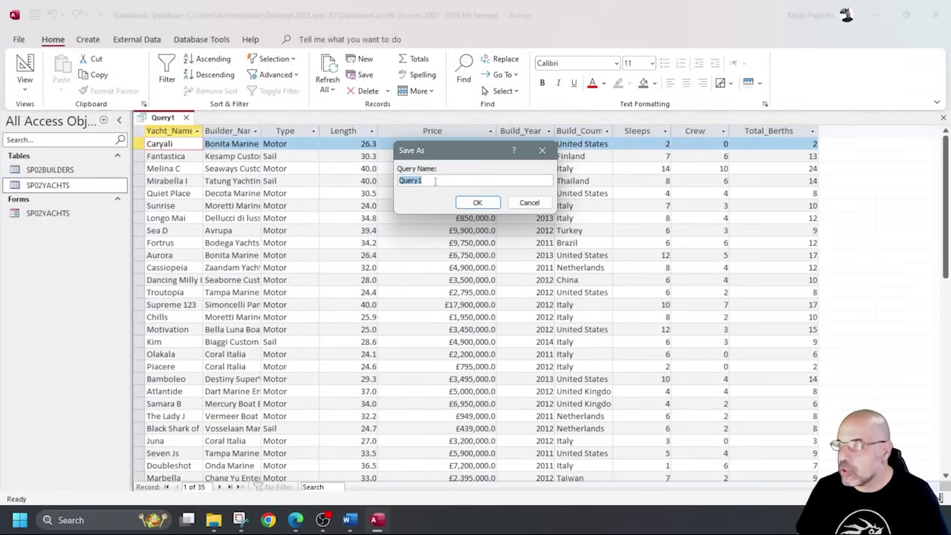
{"action": "type", "text": "Q22"}
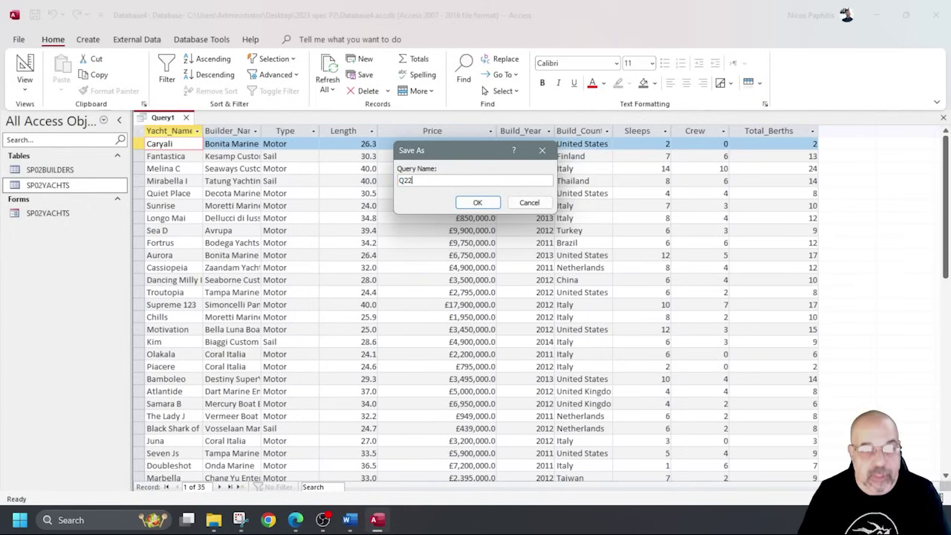
{"action": "left_click", "coordinate": [478, 203]}
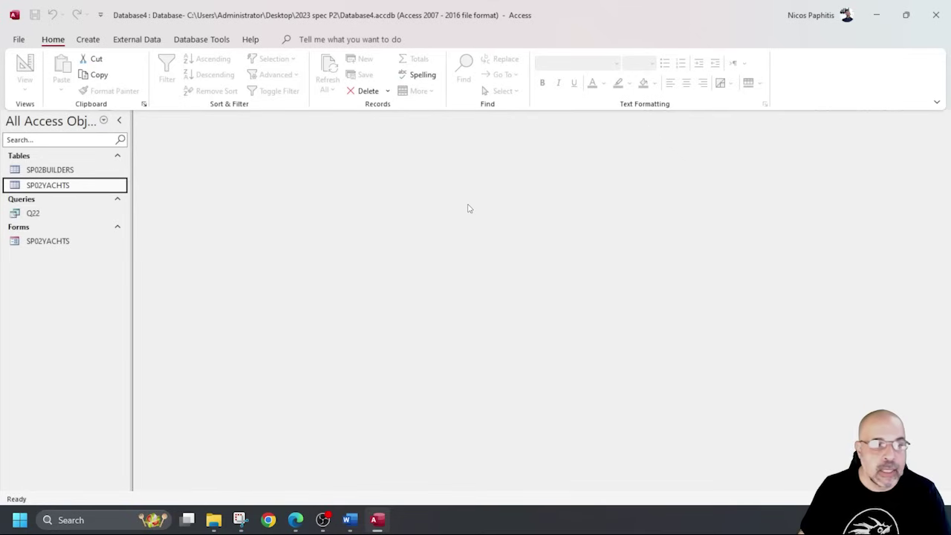
{"action": "left_click", "coordinate": [88, 40]}
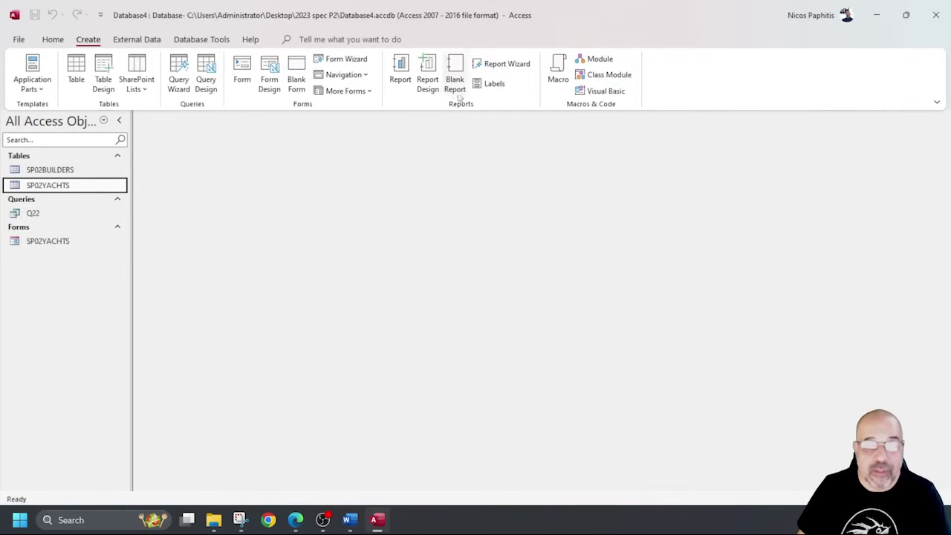
Launch the Report Wizard on query Q22, add all ten fields, and view the data by SP02YACHTS.
{"action": "left_click", "coordinate": [509, 64]}
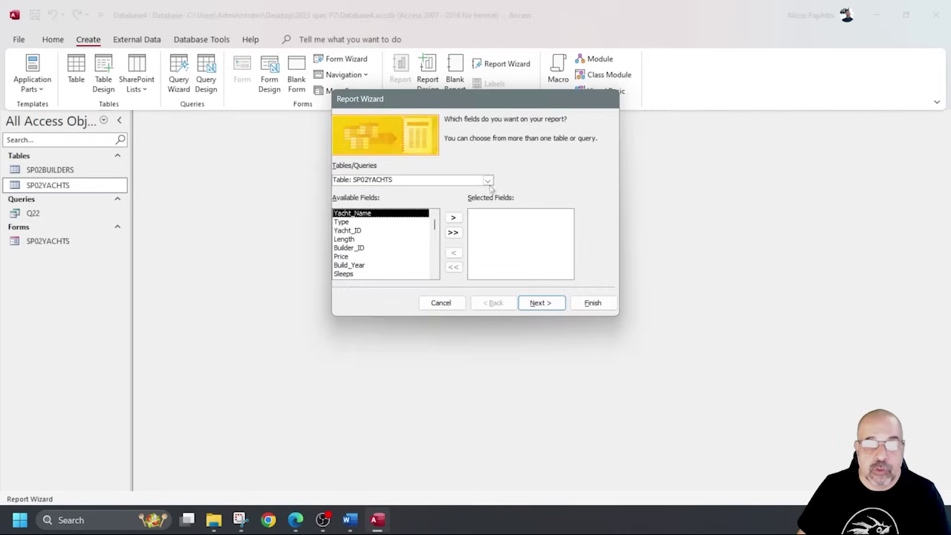
{"action": "left_click", "coordinate": [488, 180]}
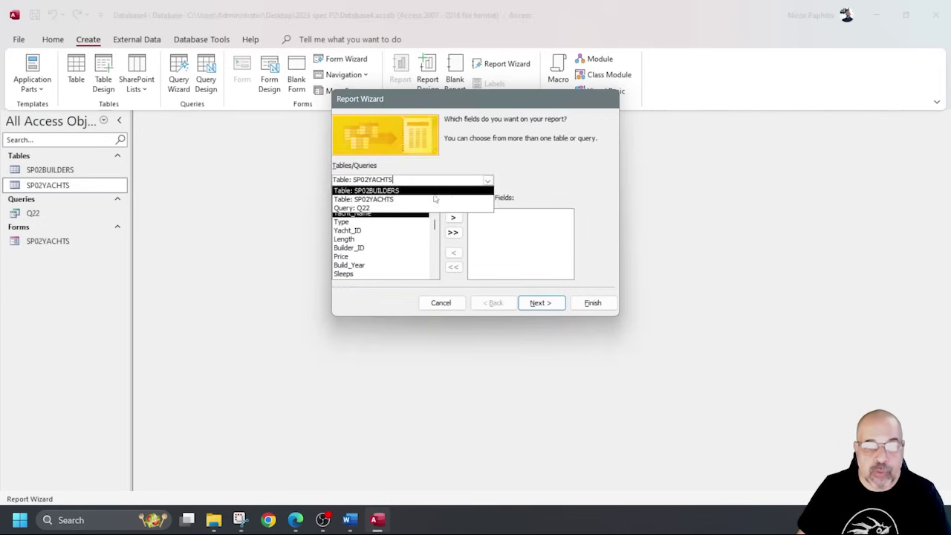
{"action": "left_click", "coordinate": [381, 211]}
{"action": "left_click", "coordinate": [453, 232]}
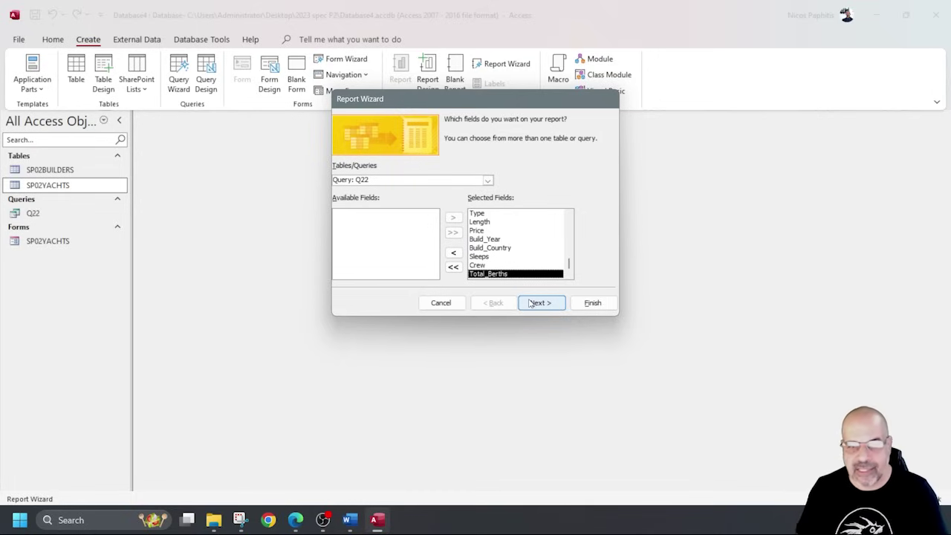
{"action": "left_click", "coordinate": [530, 303]}
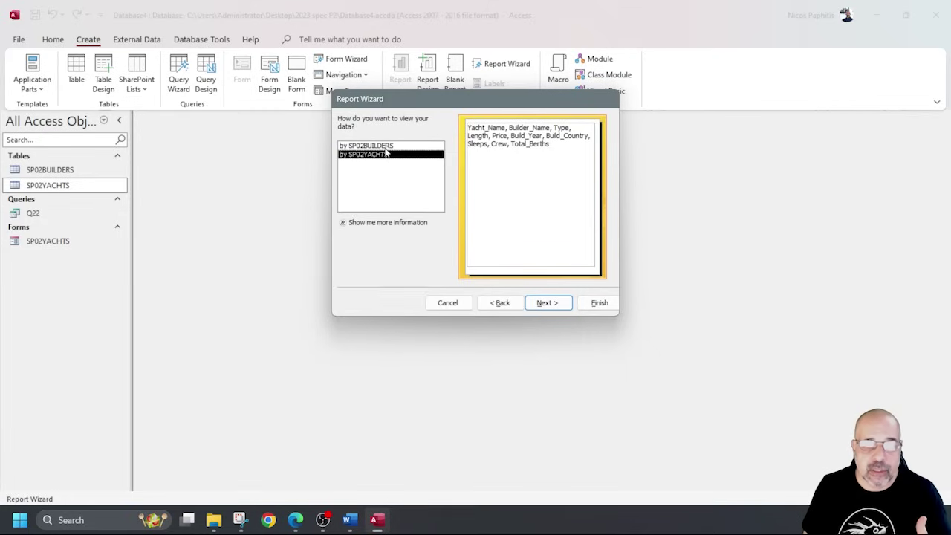
{"action": "left_click", "coordinate": [386, 146]}
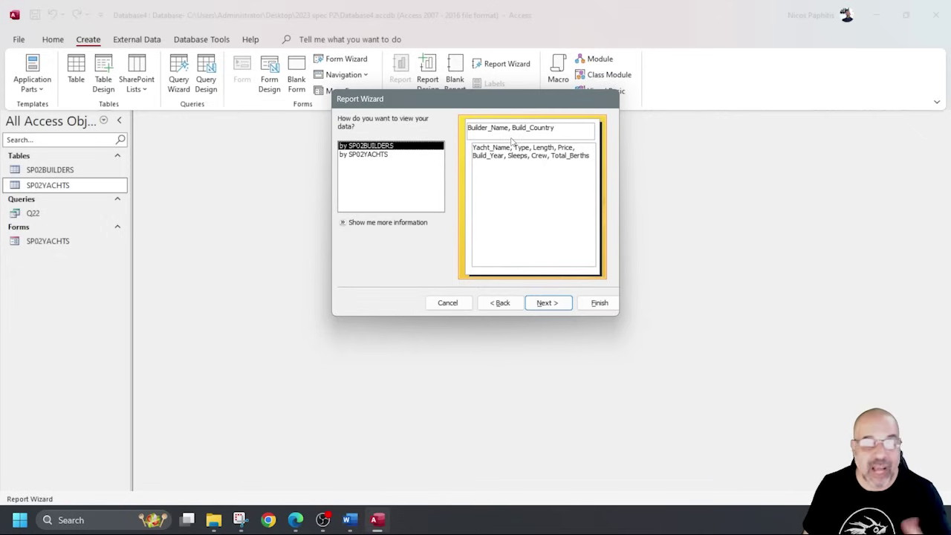
{"action": "left_click", "coordinate": [370, 155]}
{"action": "left_click", "coordinate": [378, 147]}
{"action": "left_click", "coordinate": [377, 155]}
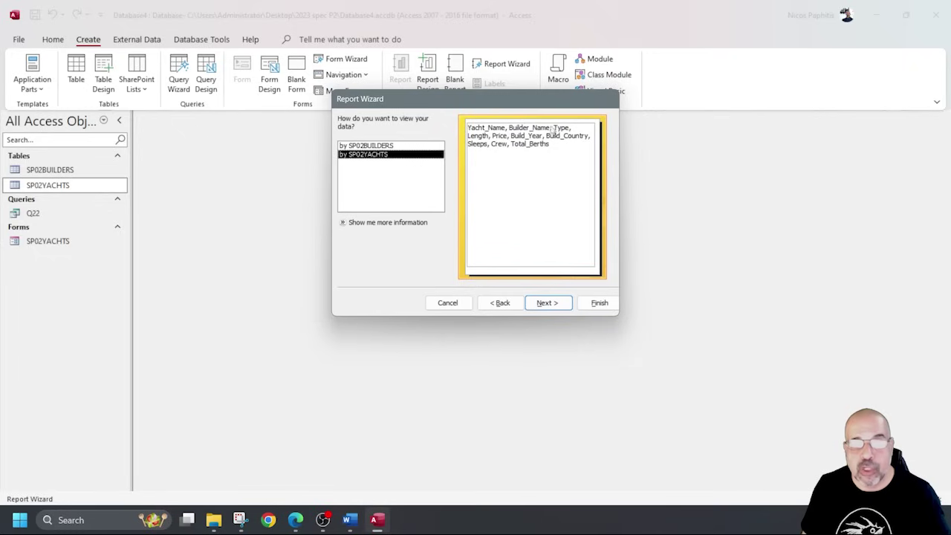
{"action": "left_click", "coordinate": [546, 302]}
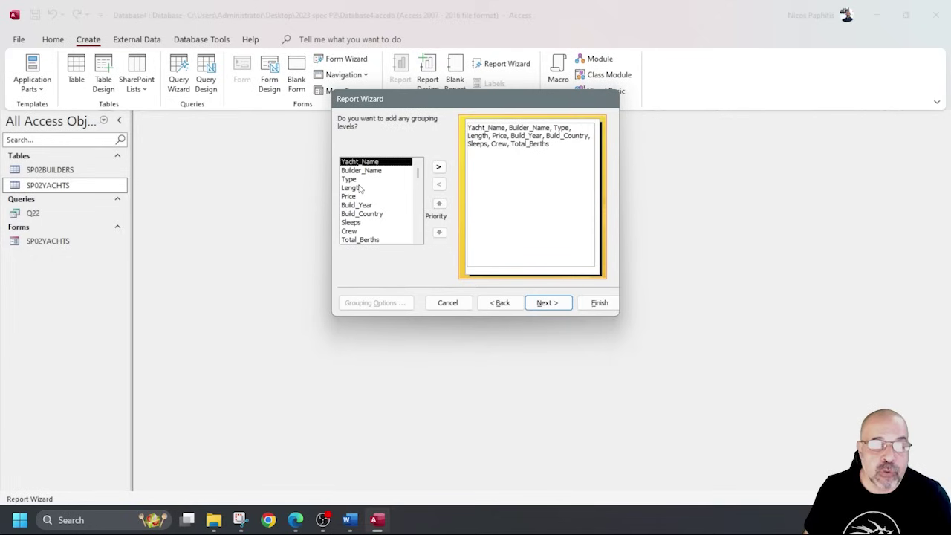
Add and then remove a Builder_Name grouping so the report has no grouping levels.
{"action": "left_click", "coordinate": [361, 170]}
{"action": "left_click", "coordinate": [439, 166]}
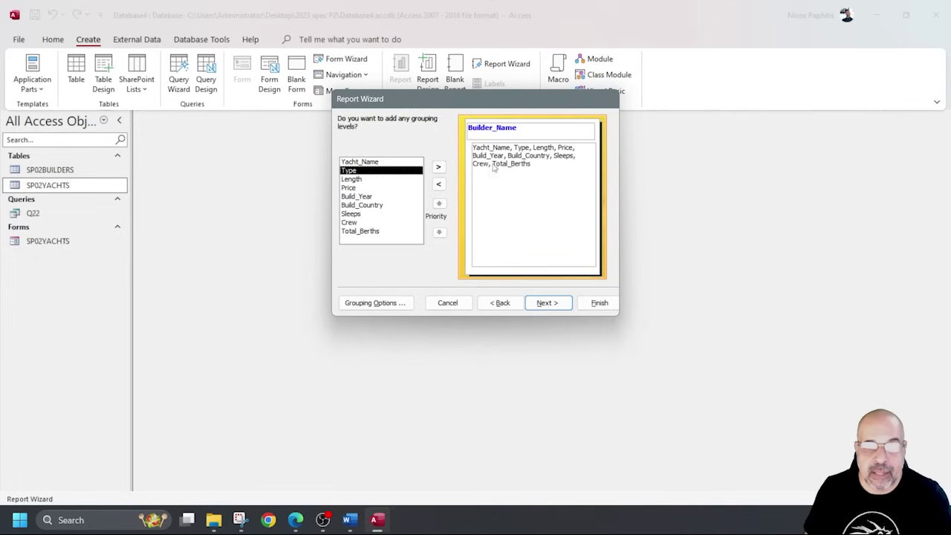
{"action": "left_click", "coordinate": [438, 185]}
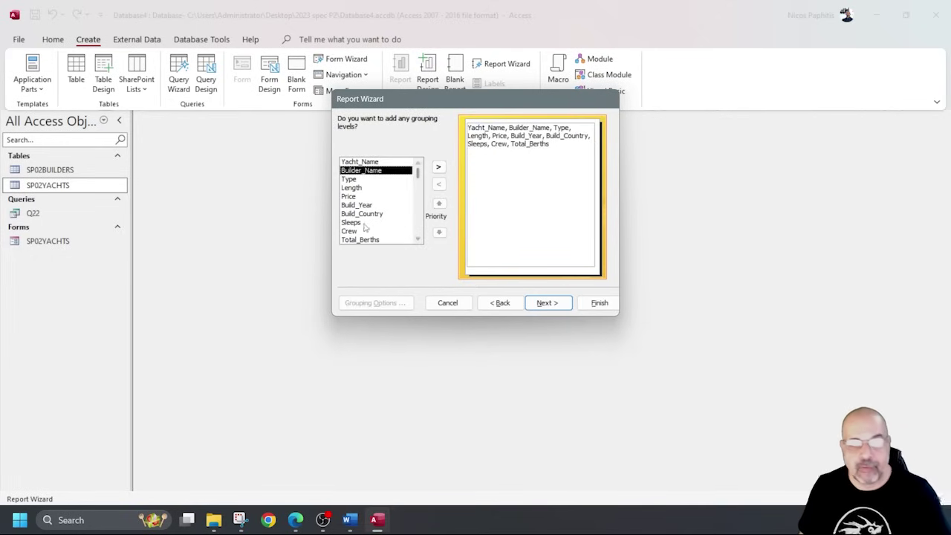
{"action": "left_click", "coordinate": [564, 306]}
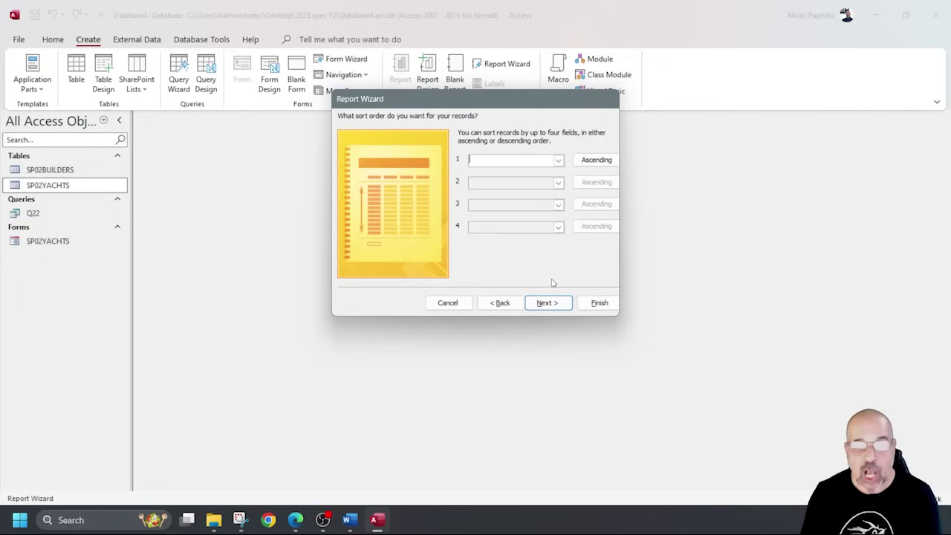
Sort the report records by Type, then by Length descending.
{"action": "left_click", "coordinate": [558, 160]}
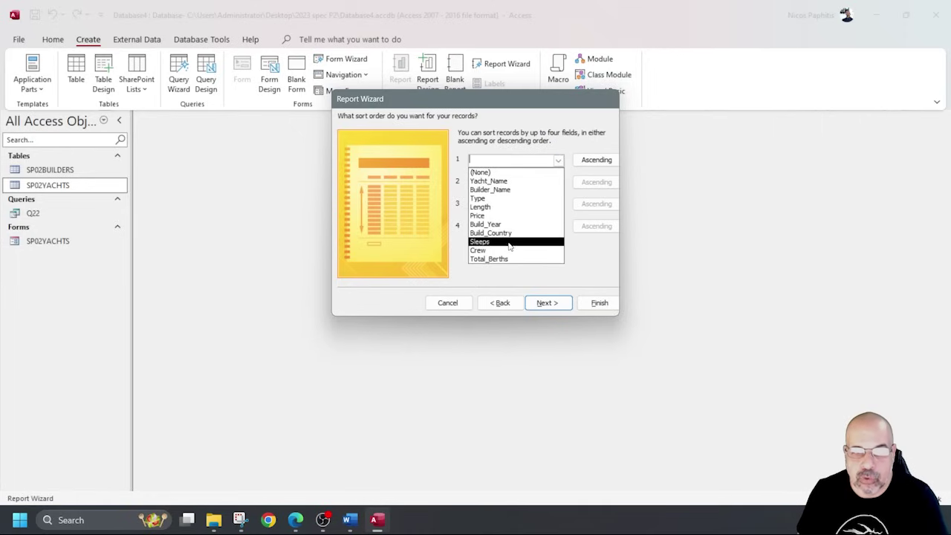
{"action": "left_click", "coordinate": [505, 198]}
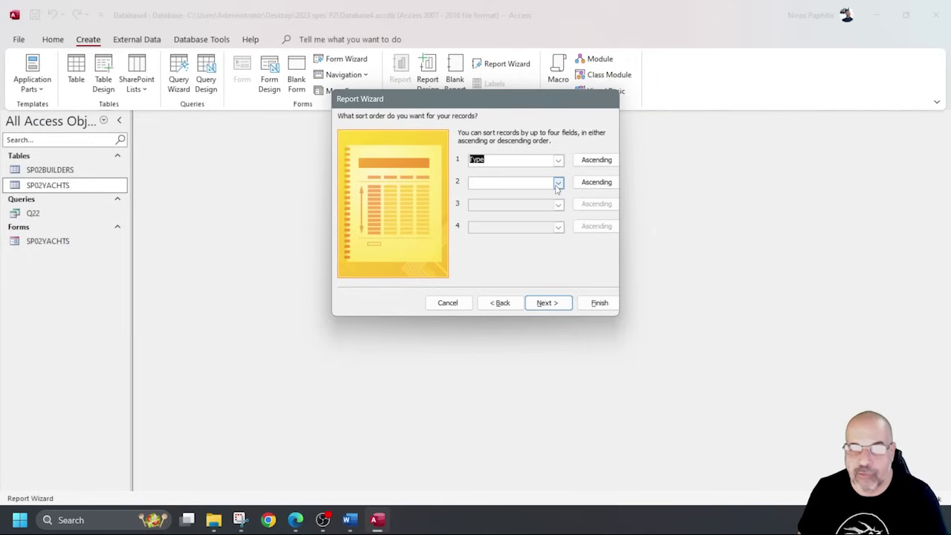
{"action": "left_click", "coordinate": [558, 182]}
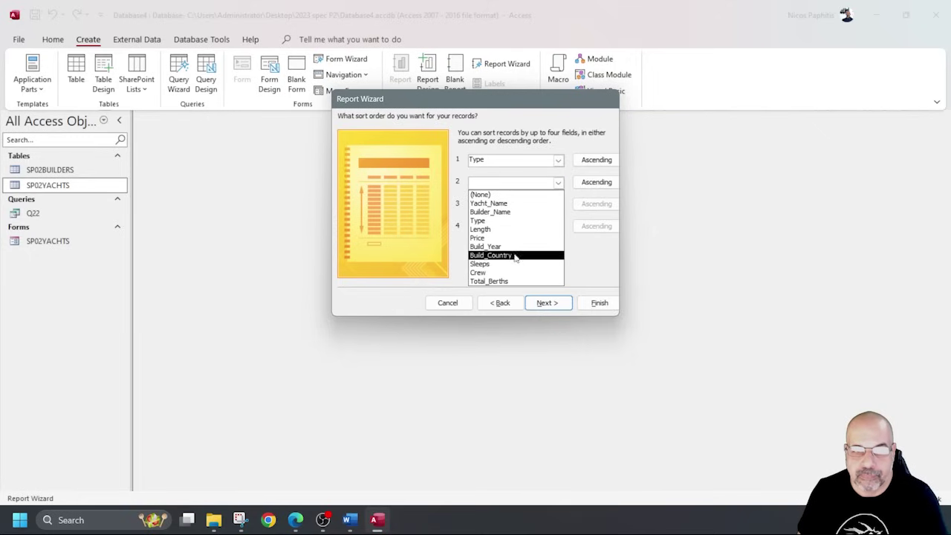
{"action": "left_click", "coordinate": [524, 229]}
{"action": "left_click", "coordinate": [596, 182]}
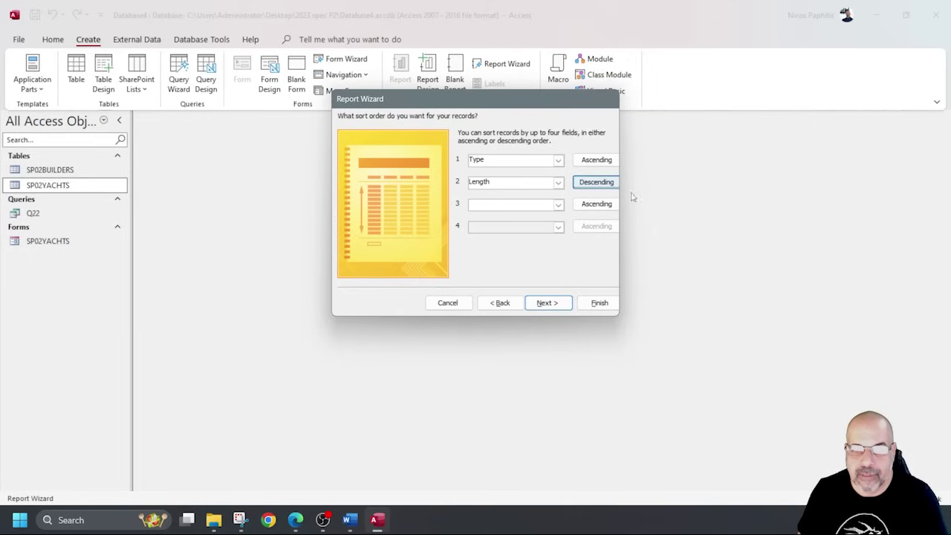
Choose a tabular landscape layout and finish the report into Print Preview.
{"action": "left_click", "coordinate": [554, 303]}
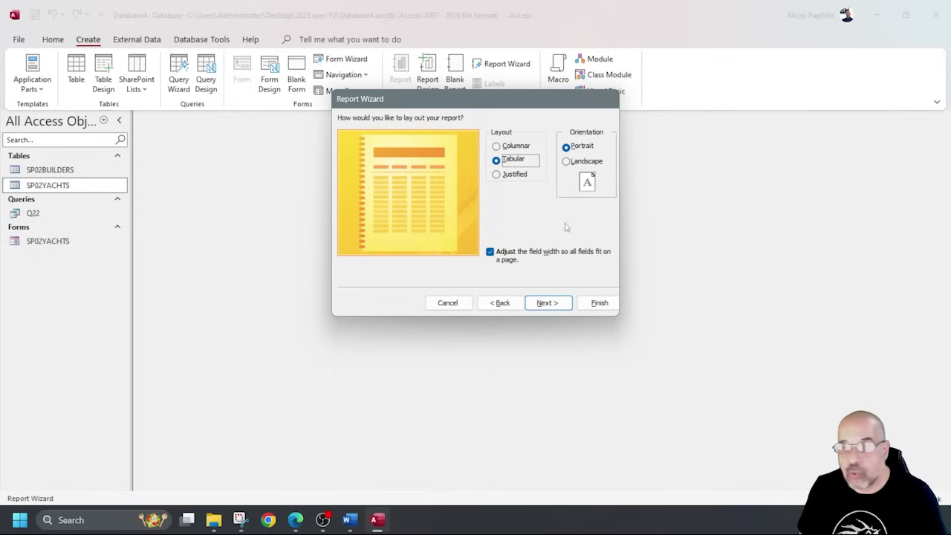
{"action": "left_click", "coordinate": [580, 163]}
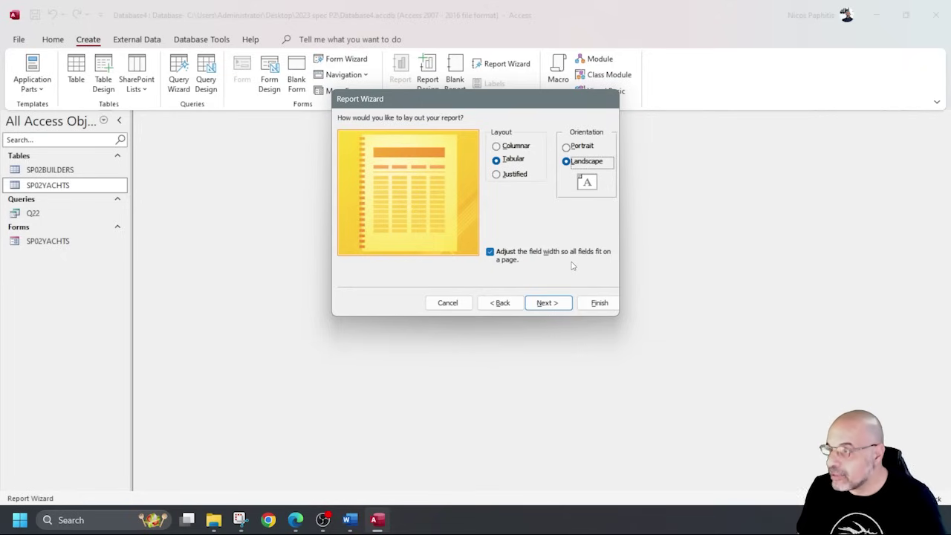
{"action": "left_click", "coordinate": [547, 303]}
{"action": "left_click", "coordinate": [603, 304]}
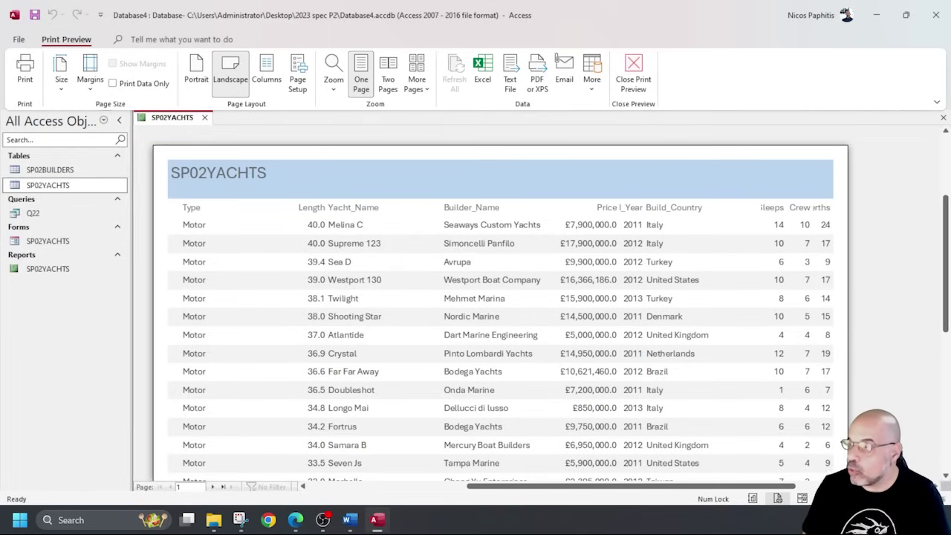
Switch the SP02YACHTS report from Print Preview to Design View.
{"action": "mouse_move", "coordinate": [331, 196]}
{"action": "left_mouse_down"}
{"action": "mouse_move", "coordinate": [309, 195]}
{"action": "mouse_move", "coordinate": [327, 479]}
{"action": "mouse_move", "coordinate": [329, 194]}
{"action": "left_mouse_up"}
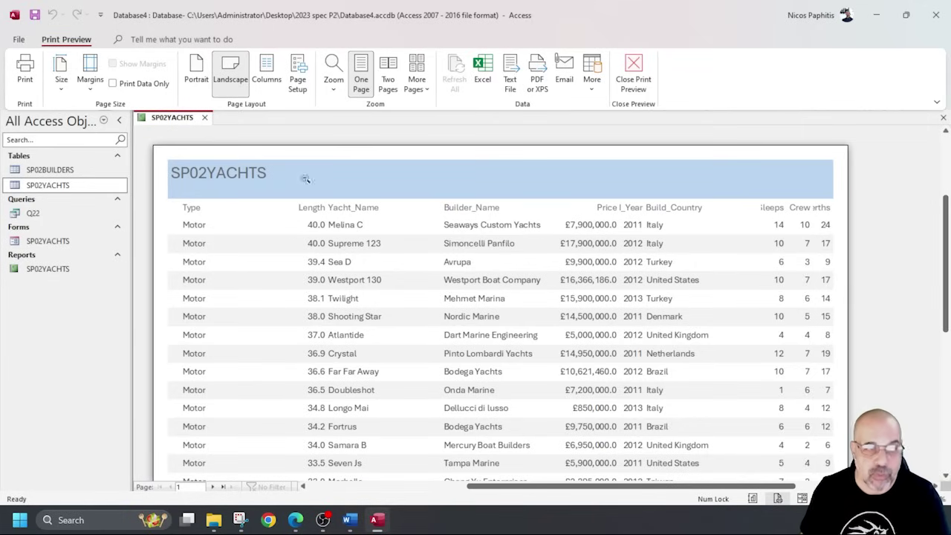
{"action": "left_click", "coordinate": [631, 68]}
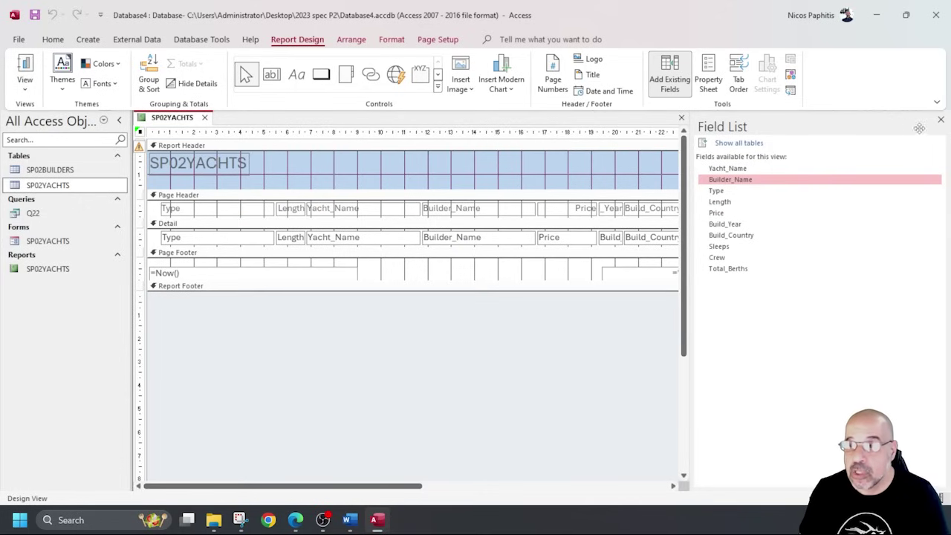
Hide the field list and shift the Builder_Name, Type and Price columns left.
{"action": "left_click", "coordinate": [941, 119]}
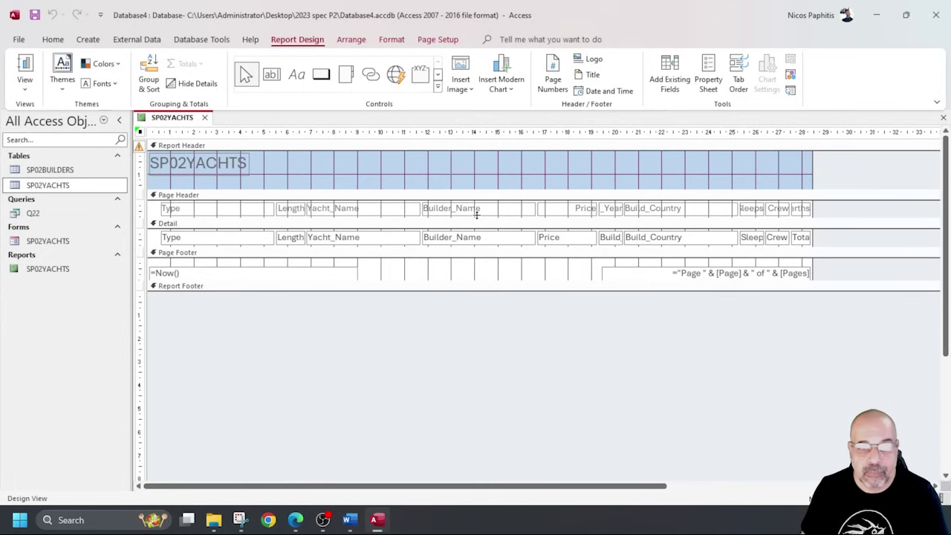
{"action": "left_click_drag", "start_coordinate": [151, 205], "coordinate": [545, 262]}
{"action": "left_click_drag", "start_coordinate": [289, 215], "coordinate": [229, 239]}
{"action": "left_click_drag", "start_coordinate": [422, 232], "coordinate": [296, 239]}
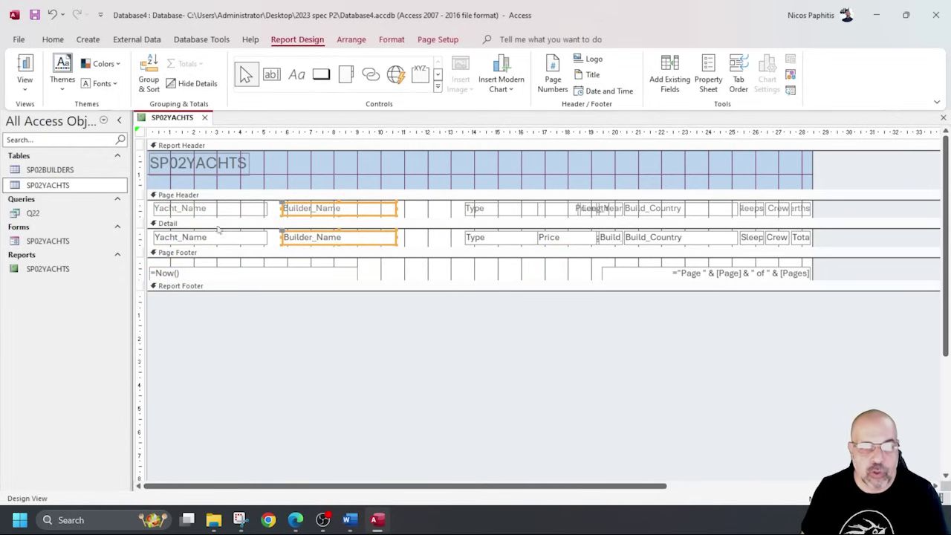
{"action": "left_click_drag", "start_coordinate": [469, 238], "coordinate": [429, 246]}
{"action": "left_click_drag", "start_coordinate": [546, 238], "coordinate": [513, 247]}
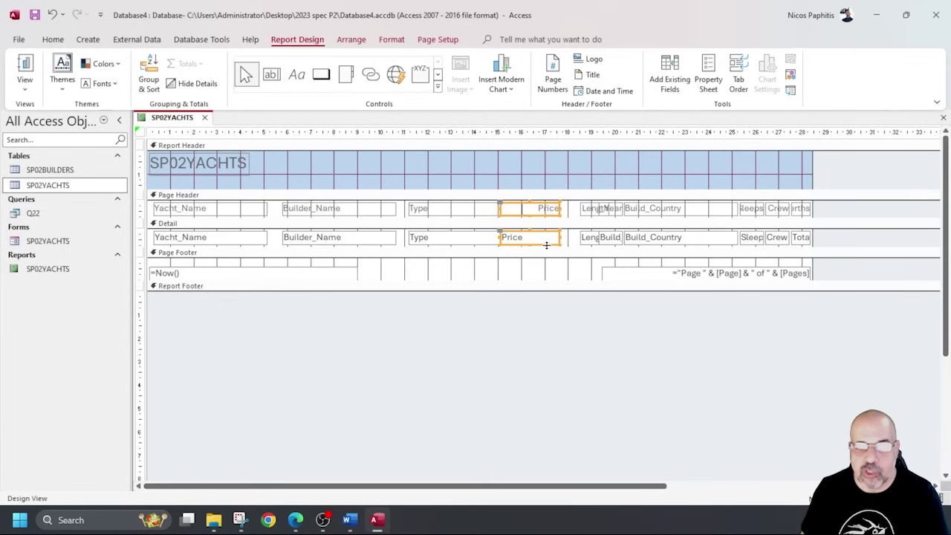
{"action": "left_click_drag", "start_coordinate": [549, 242], "coordinate": [576, 246]}
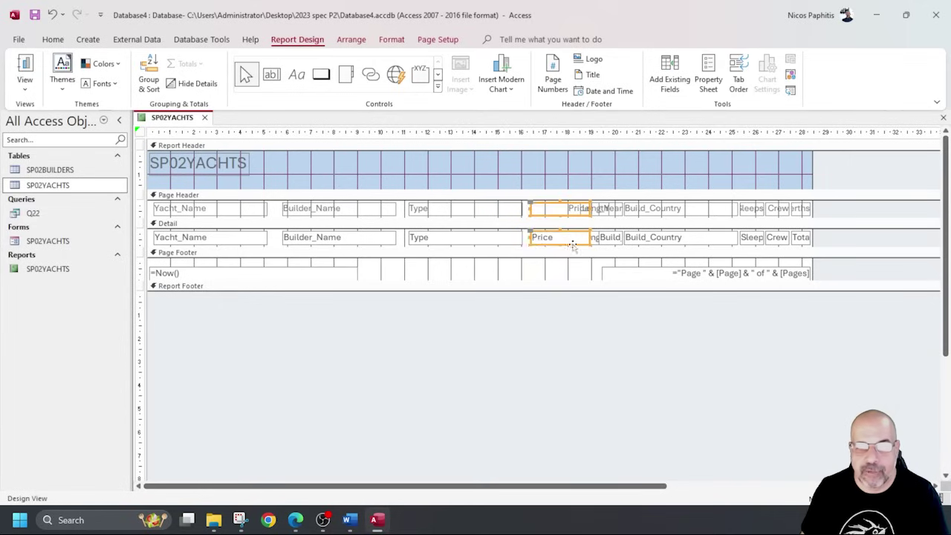
{"action": "left_click", "coordinate": [25, 69]}
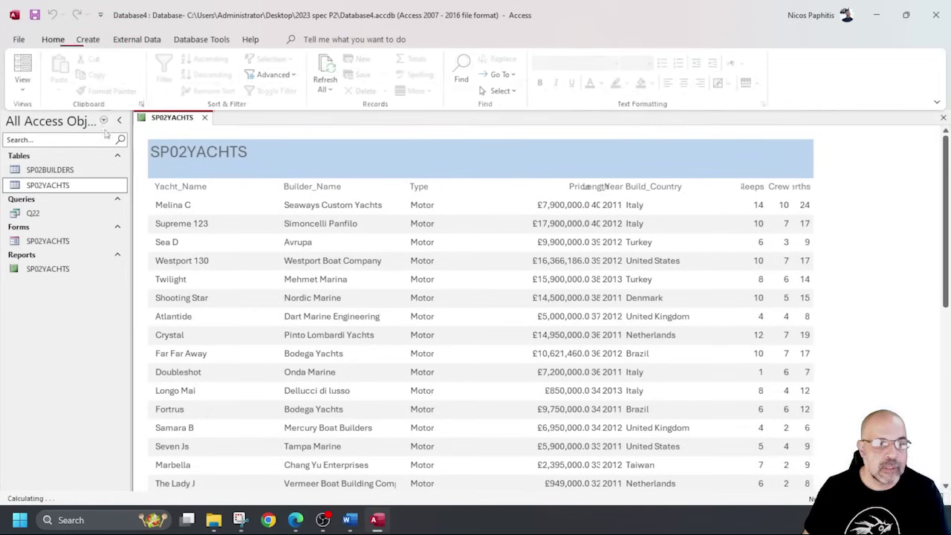
{"action": "left_click", "coordinate": [24, 83]}
{"action": "left_click", "coordinate": [79, 193]}
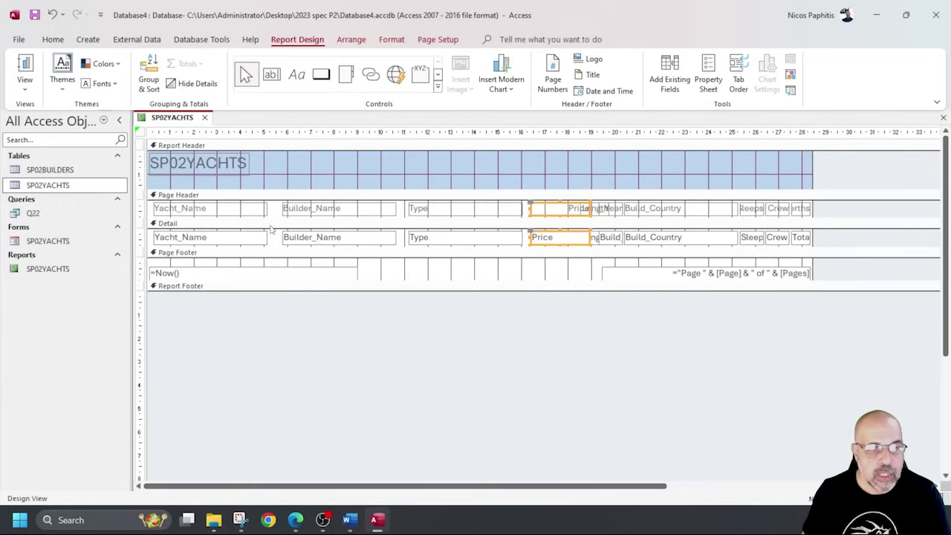
Move the Builder_Name column left beside Yacht_Name and verify it in Report View.
{"action": "left_click_drag", "start_coordinate": [276, 212], "coordinate": [220, 212]}
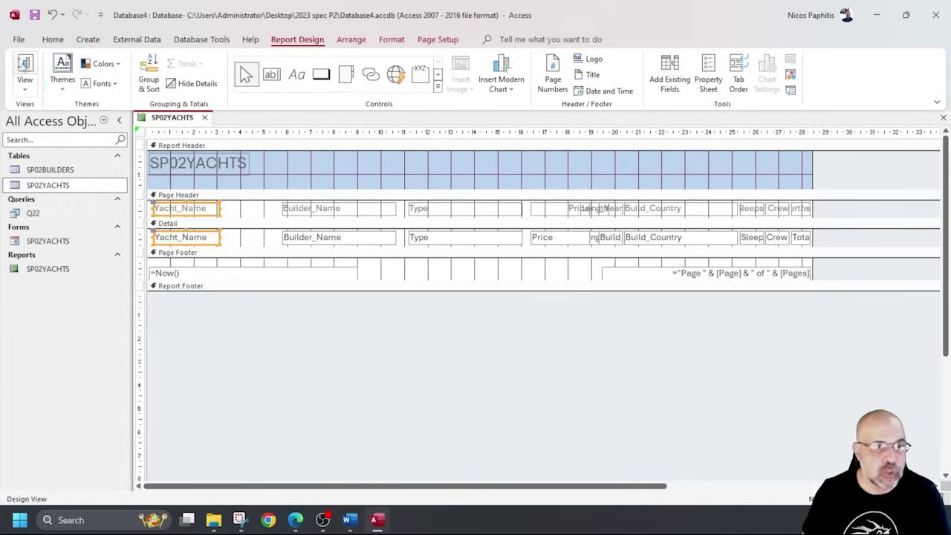
{"action": "left_click", "coordinate": [25, 70]}
{"action": "scroll", "coordinate": [206, 280], "scroll_direction": "down", "scroll_amount": 3}
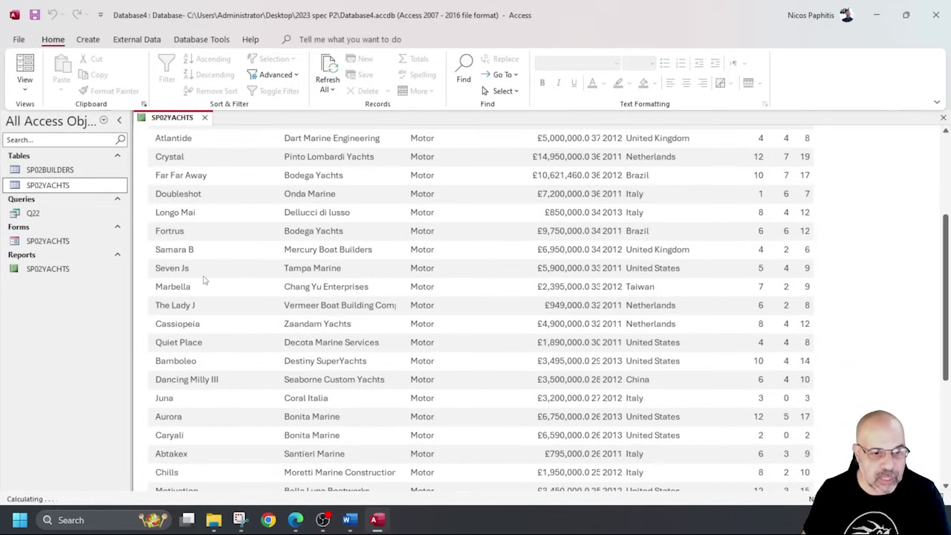
{"action": "scroll", "coordinate": [206, 280], "scroll_direction": "down", "scroll_amount": 3}
{"action": "scroll", "coordinate": [203, 276], "scroll_direction": "up", "scroll_amount": 5}
{"action": "left_click", "coordinate": [25, 89]}
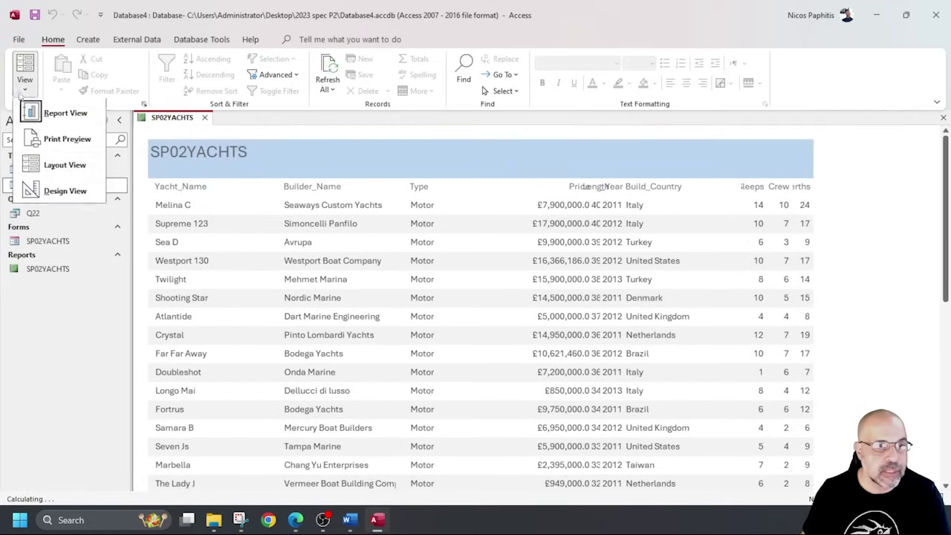
{"action": "left_click", "coordinate": [58, 192]}
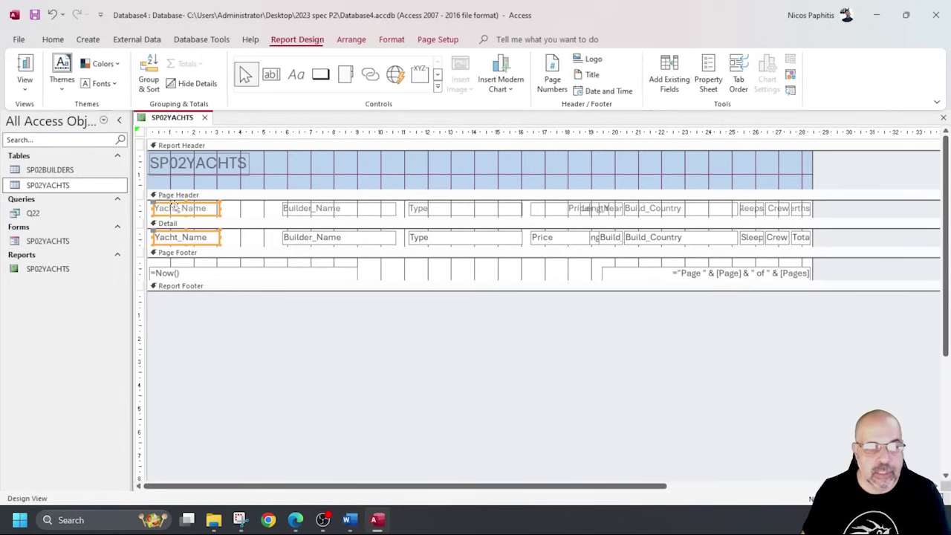
{"action": "left_click", "coordinate": [315, 238]}
{"action": "left_click_drag", "start_coordinate": [321, 243], "coordinate": [269, 238]}
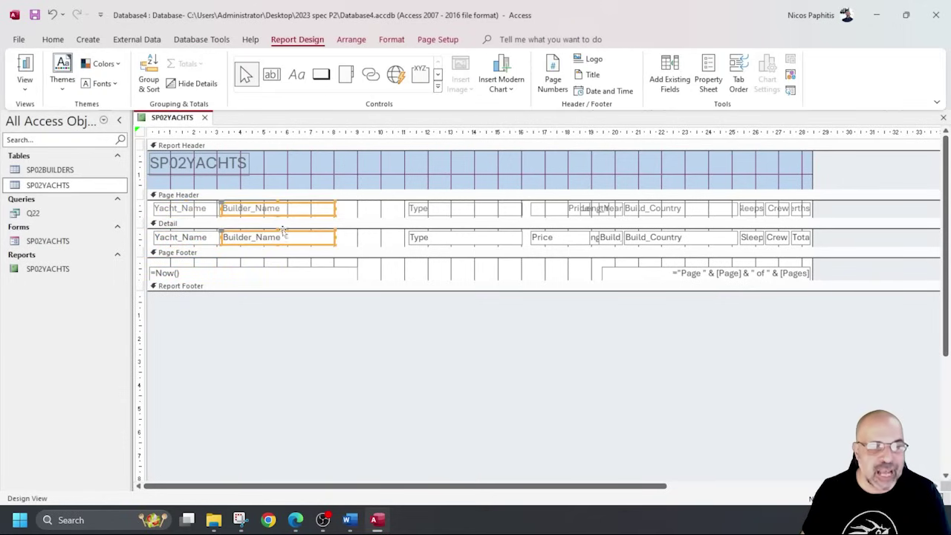
{"action": "left_click", "coordinate": [25, 69]}
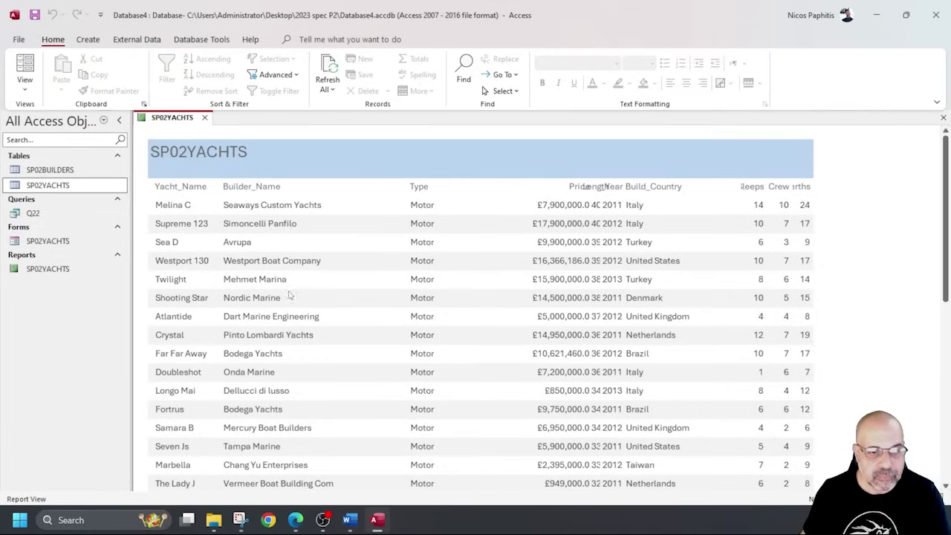
{"action": "scroll", "coordinate": [286, 294], "scroll_direction": "down", "scroll_amount": 6}
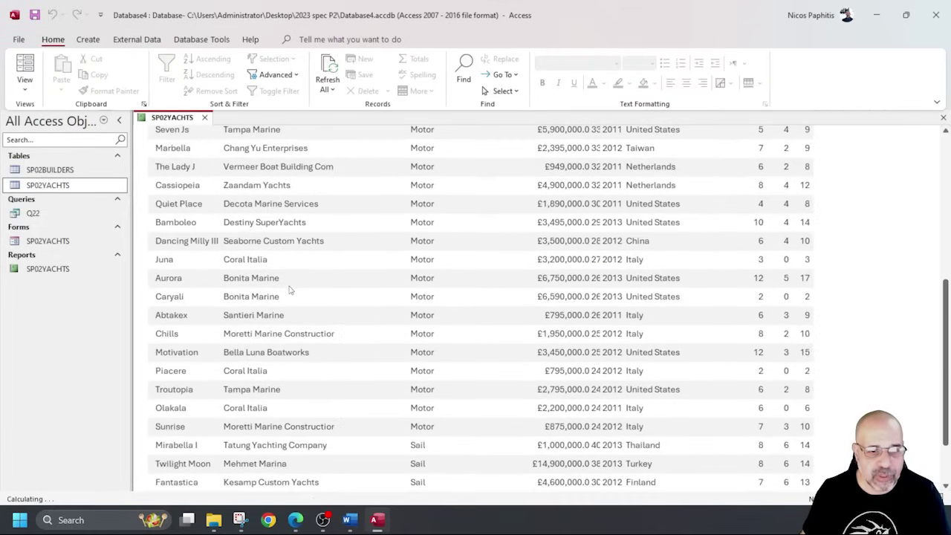
{"action": "scroll", "coordinate": [286, 286], "scroll_direction": "up", "scroll_amount": 3}
{"action": "scroll", "coordinate": [286, 285], "scroll_direction": "up", "scroll_amount": 2}
{"action": "left_click", "coordinate": [24, 87]}
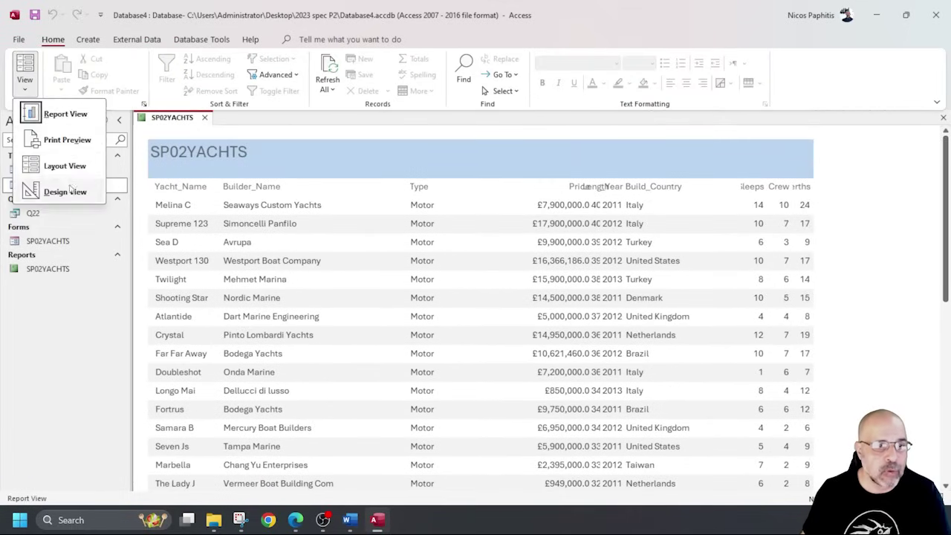
{"action": "left_click", "coordinate": [52, 191]}
Narrow the Builder_Name column slightly and check it with live data.
{"action": "left_click_drag", "start_coordinate": [335, 208], "coordinate": [327, 209]}
{"action": "left_click", "coordinate": [25, 66]}
{"action": "scroll", "coordinate": [303, 285], "scroll_direction": "down", "scroll_amount": 5}
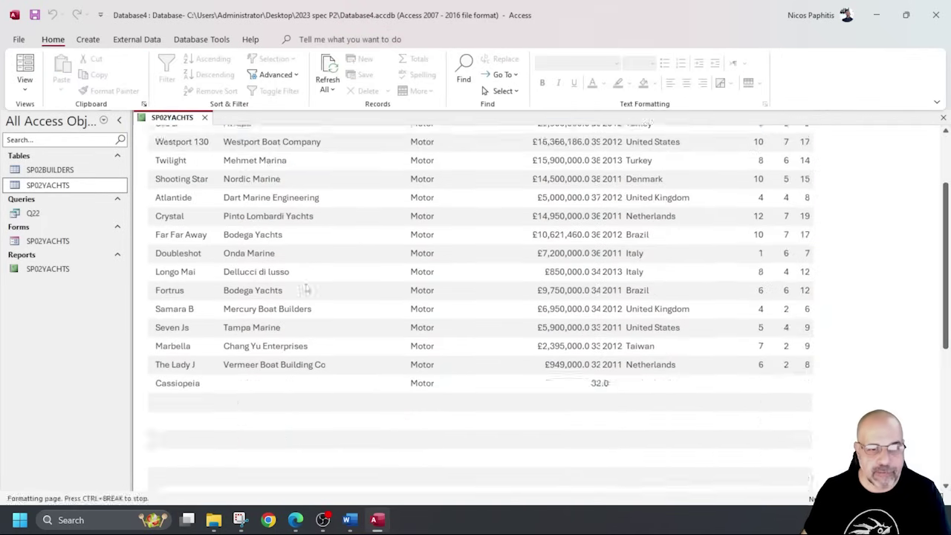
{"action": "scroll", "coordinate": [303, 286], "scroll_direction": "down", "scroll_amount": 3}
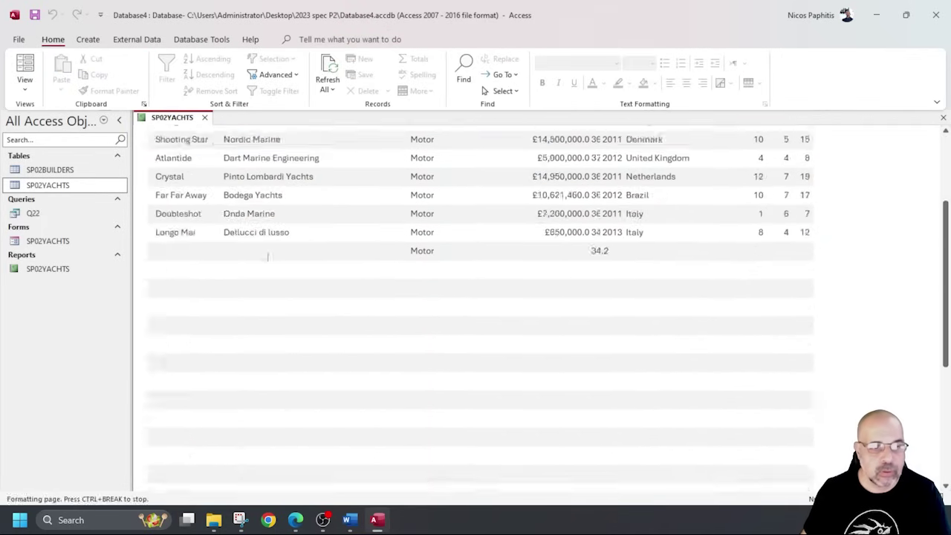
{"action": "scroll", "coordinate": [336, 260], "scroll_direction": "up", "scroll_amount": 1}
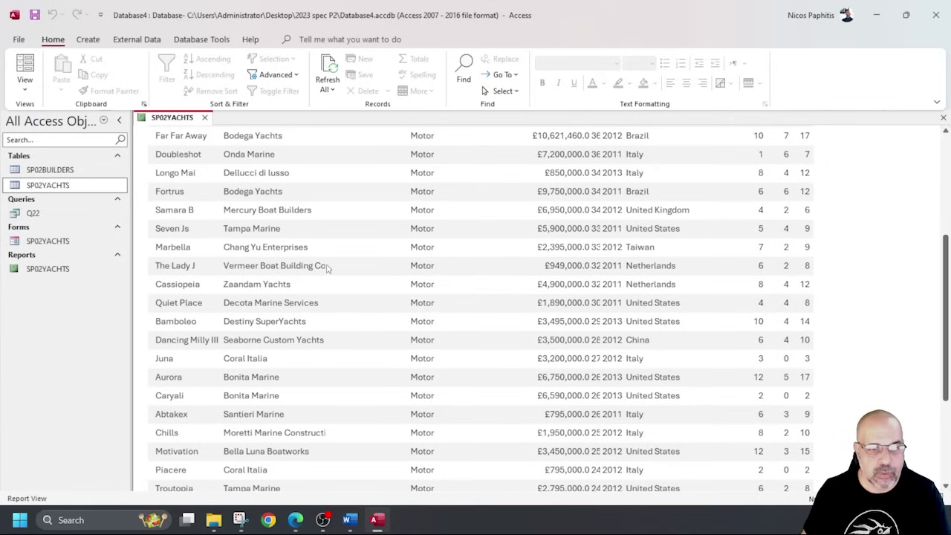
{"action": "left_click", "coordinate": [24, 87]}
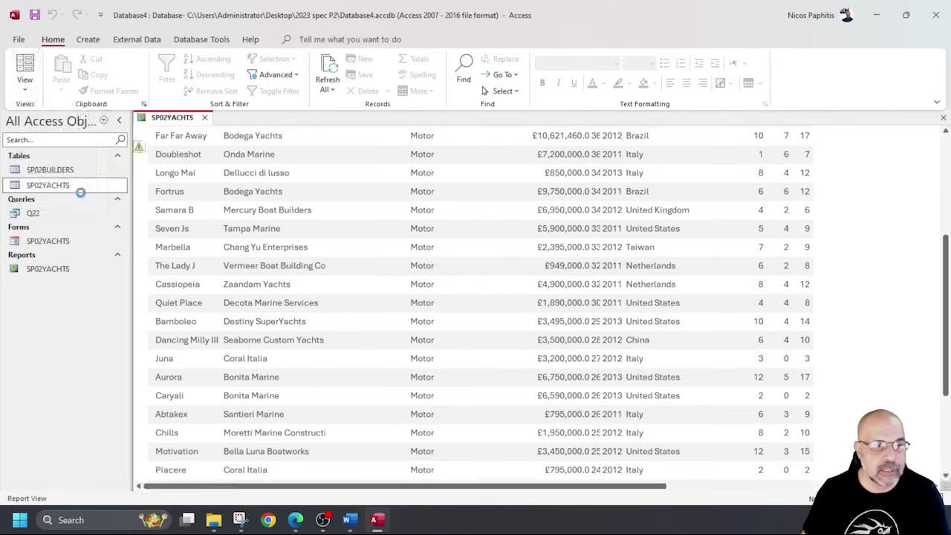
{"action": "left_click", "coordinate": [60, 191]}
Widen the Builder_Name column until full builder names fit.
{"action": "left_click_drag", "start_coordinate": [325, 210], "coordinate": [336, 213]}
{"action": "left_click", "coordinate": [24, 71]}
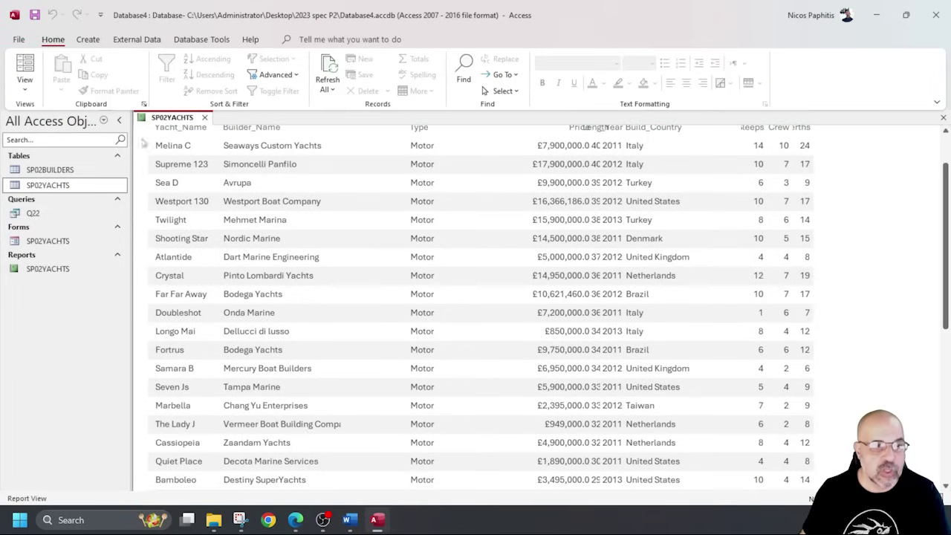
{"action": "left_click", "coordinate": [24, 88]}
{"action": "left_click", "coordinate": [62, 191]}
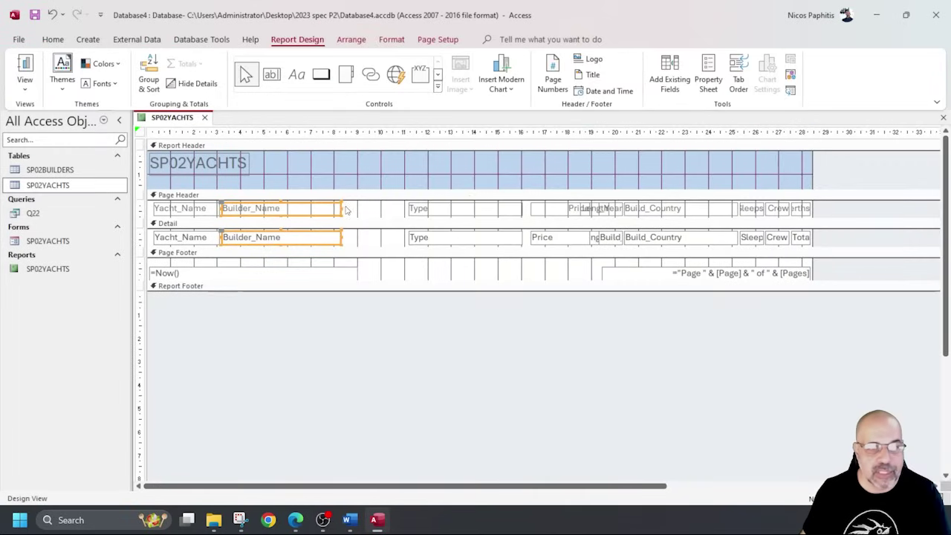
{"action": "left_click_drag", "start_coordinate": [345, 210], "coordinate": [370, 210]}
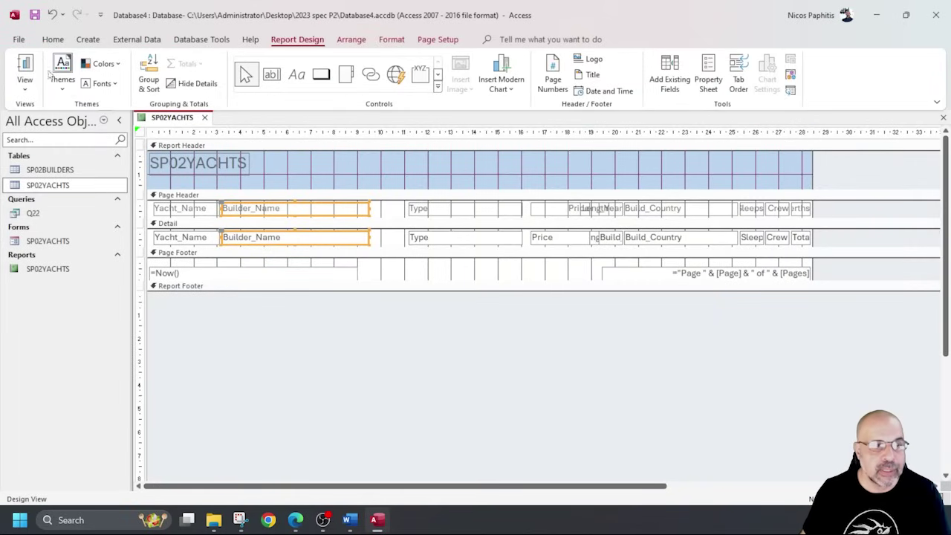
{"action": "left_click", "coordinate": [25, 71]}
{"action": "scroll", "coordinate": [346, 256], "scroll_direction": "down", "scroll_amount": 5}
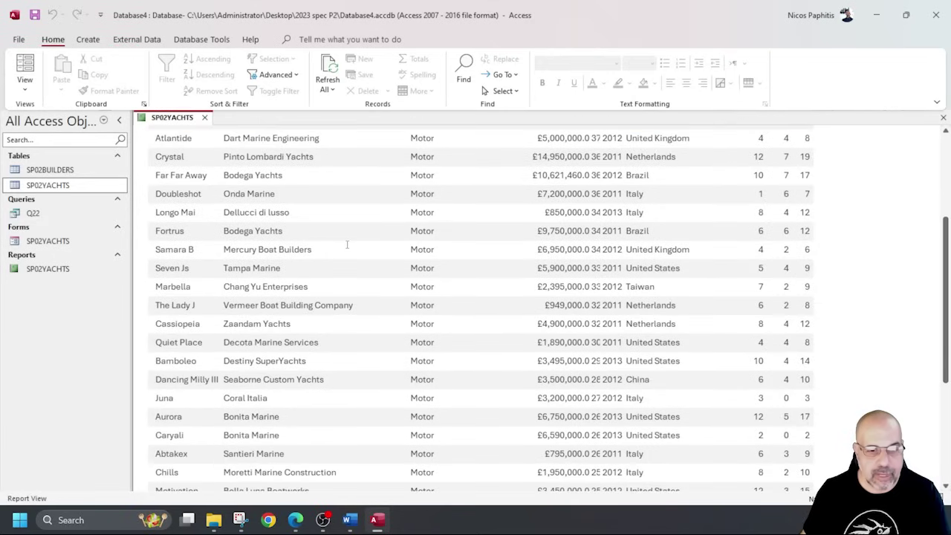
{"action": "scroll", "coordinate": [346, 245], "scroll_direction": "up", "scroll_amount": 5}
{"action": "left_click", "coordinate": [24, 86]}
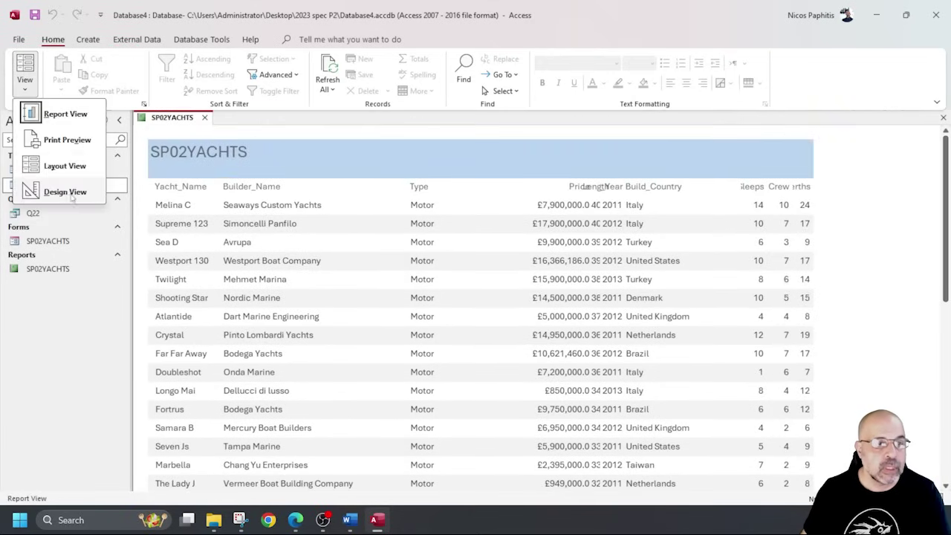
{"action": "left_click", "coordinate": [68, 192]}
Move the Type column left toward Builder_Name and narrow it.
{"action": "left_click_drag", "start_coordinate": [401, 210], "coordinate": [425, 238]}
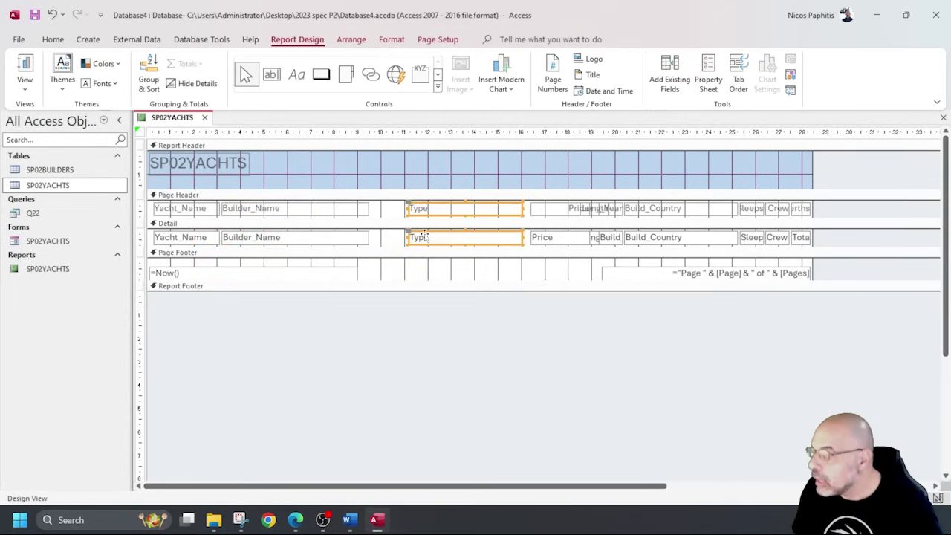
{"action": "left_click_drag", "start_coordinate": [433, 244], "coordinate": [399, 245]}
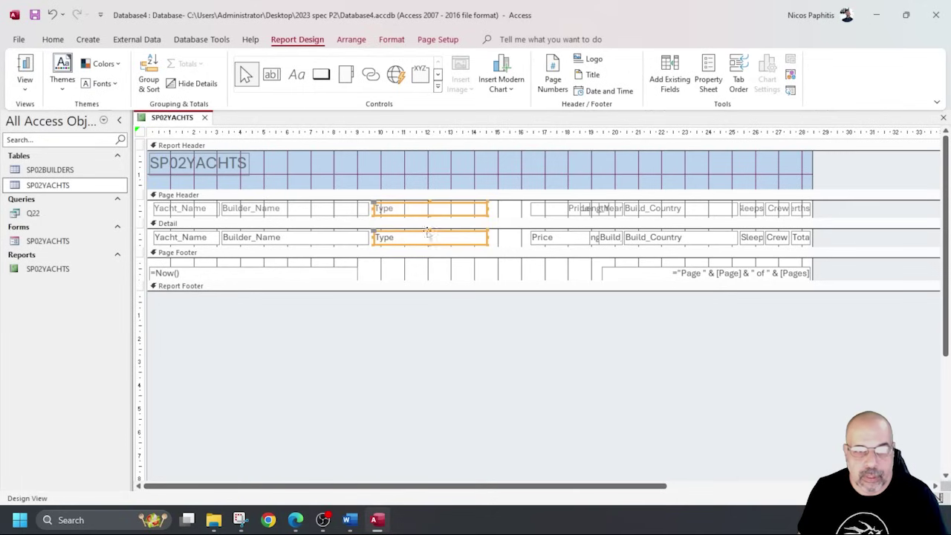
{"action": "left_click_drag", "start_coordinate": [487, 208], "coordinate": [425, 208]}
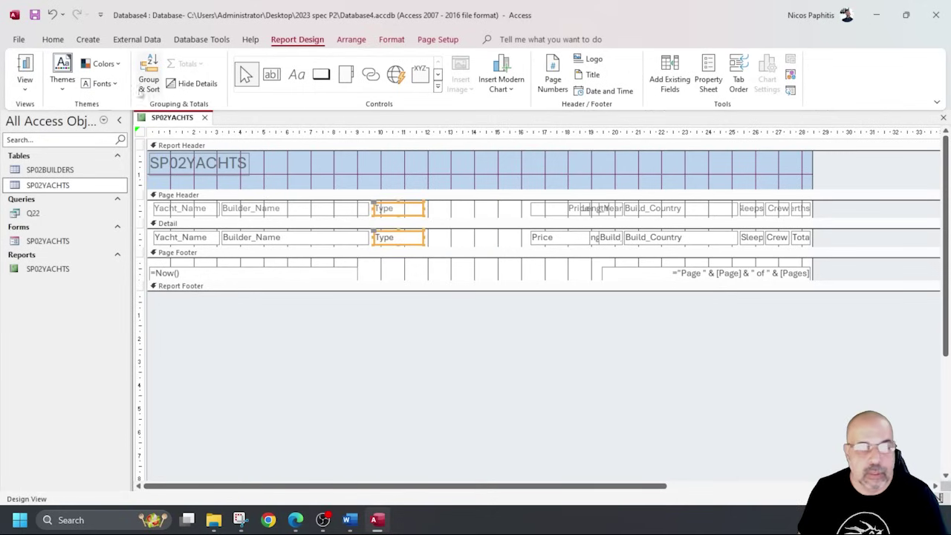
{"action": "left_click", "coordinate": [27, 71]}
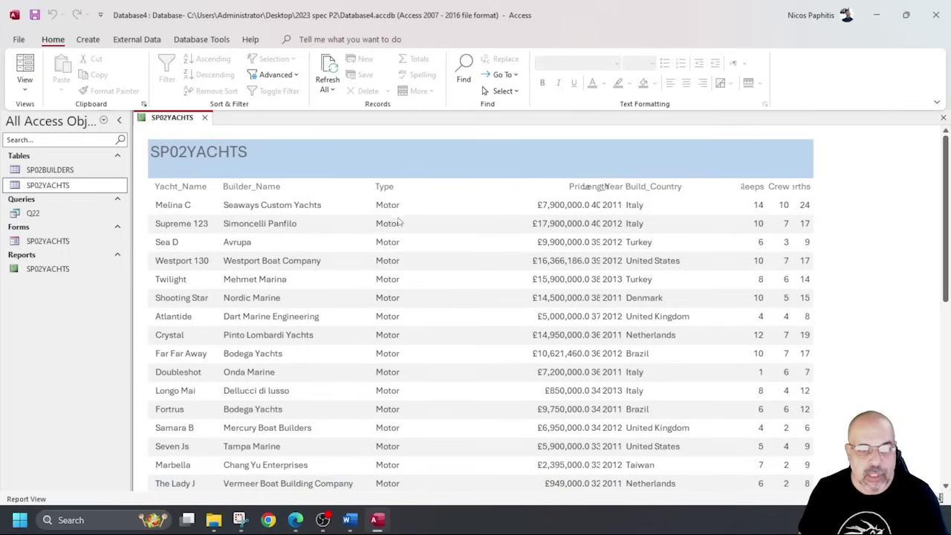
{"action": "scroll", "coordinate": [399, 221], "scroll_direction": "down", "scroll_amount": 10}
{"action": "scroll", "coordinate": [377, 233], "scroll_direction": "up", "scroll_amount": 6}
{"action": "scroll", "coordinate": [378, 232], "scroll_direction": "up", "scroll_amount": 3}
{"action": "left_click", "coordinate": [25, 83]}
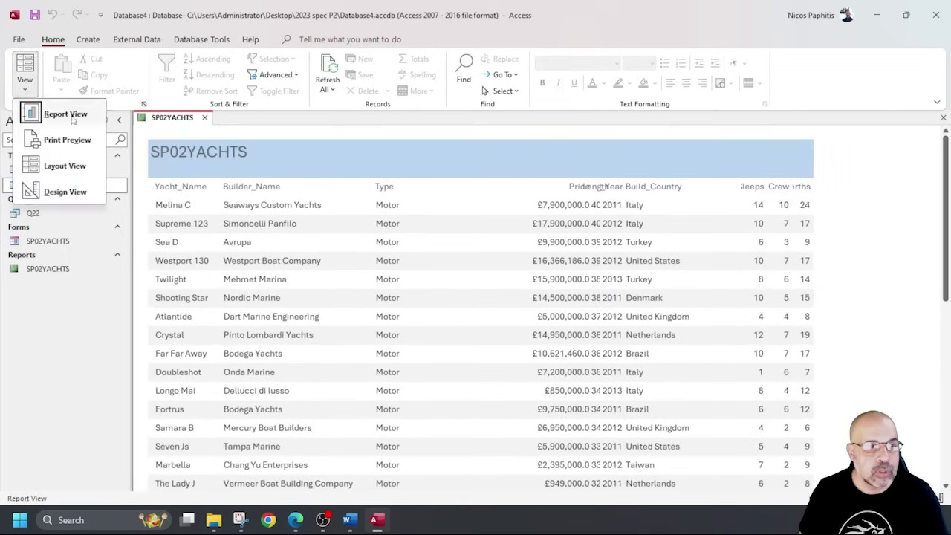
{"action": "left_click", "coordinate": [74, 192]}
{"action": "left_click_drag", "start_coordinate": [534, 215], "coordinate": [441, 246]}
Check the layout in Report View, then move the Price column left beside Length.
{"action": "left_click", "coordinate": [24, 67]}
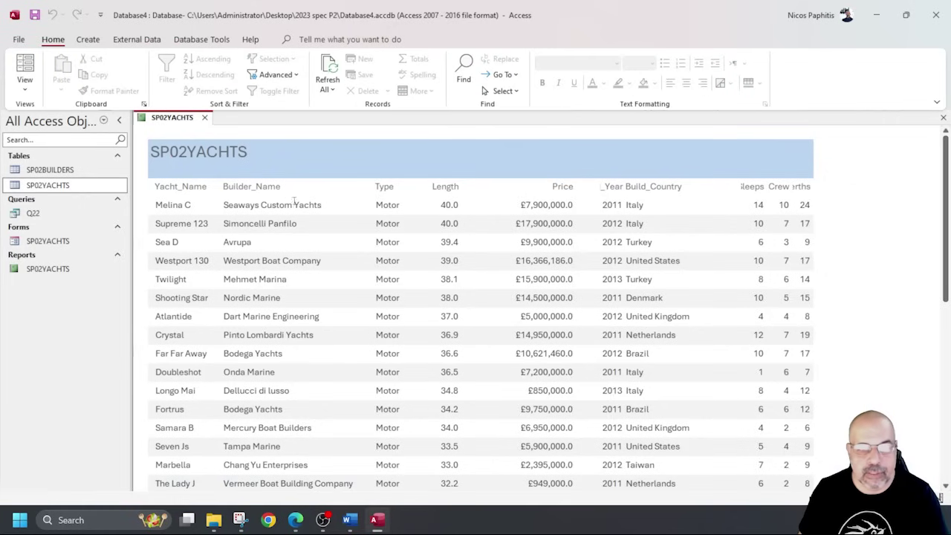
{"action": "scroll", "coordinate": [449, 236], "scroll_direction": "down", "scroll_amount": 8}
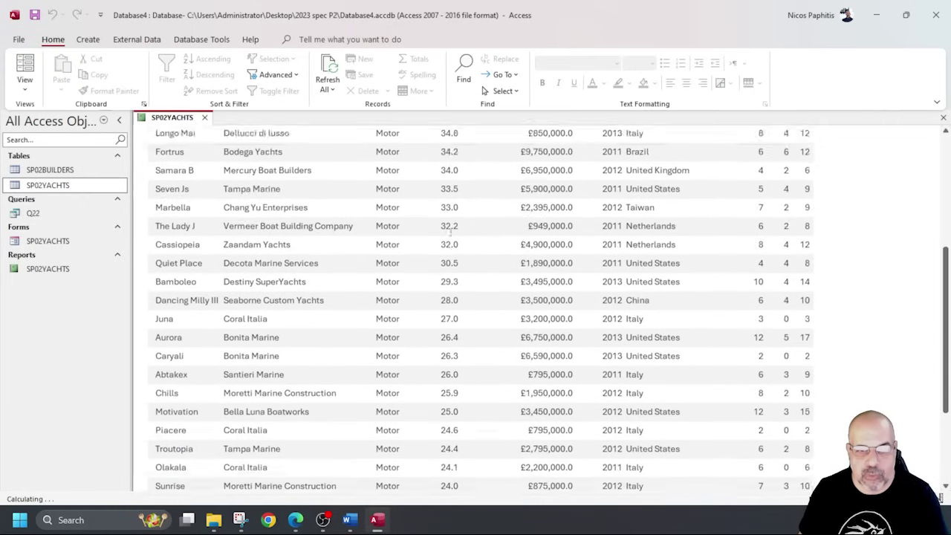
{"action": "scroll", "coordinate": [442, 221], "scroll_direction": "up", "scroll_amount": 8}
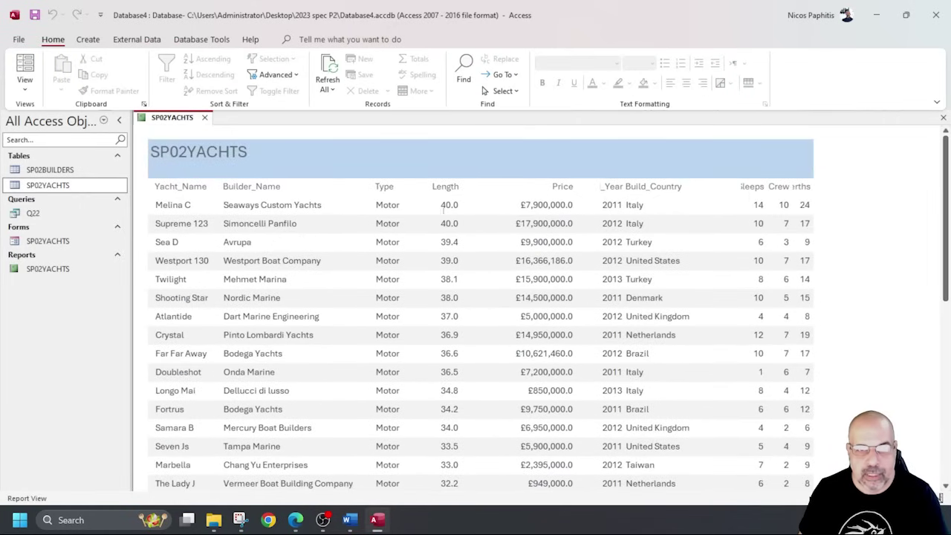
{"action": "left_click", "coordinate": [25, 85]}
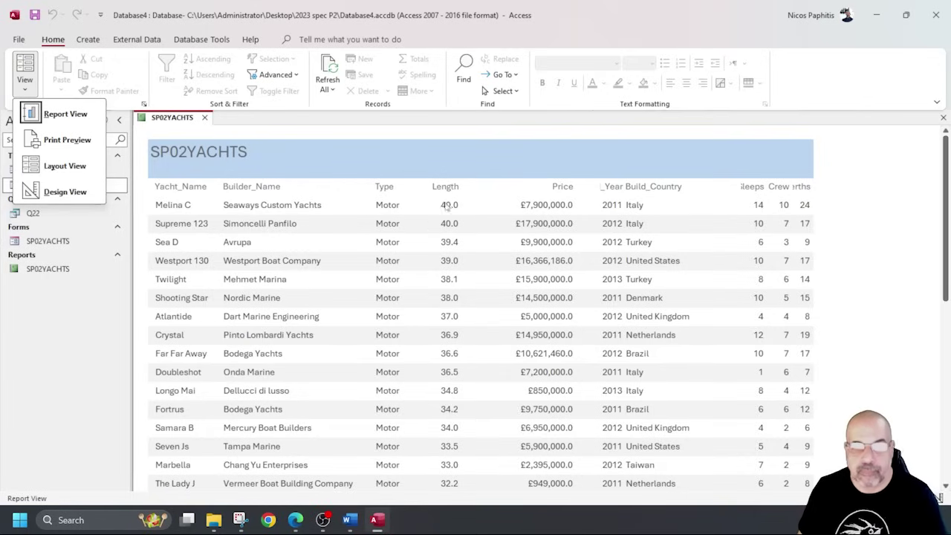
{"action": "left_click", "coordinate": [64, 192]}
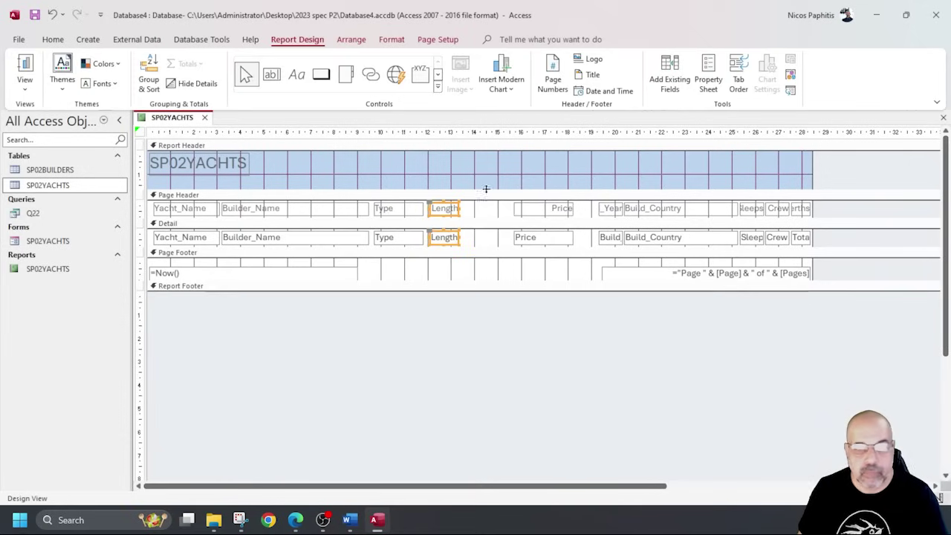
{"action": "left_click", "coordinate": [551, 244]}
{"action": "left_click_drag", "start_coordinate": [551, 245], "coordinate": [499, 248]}
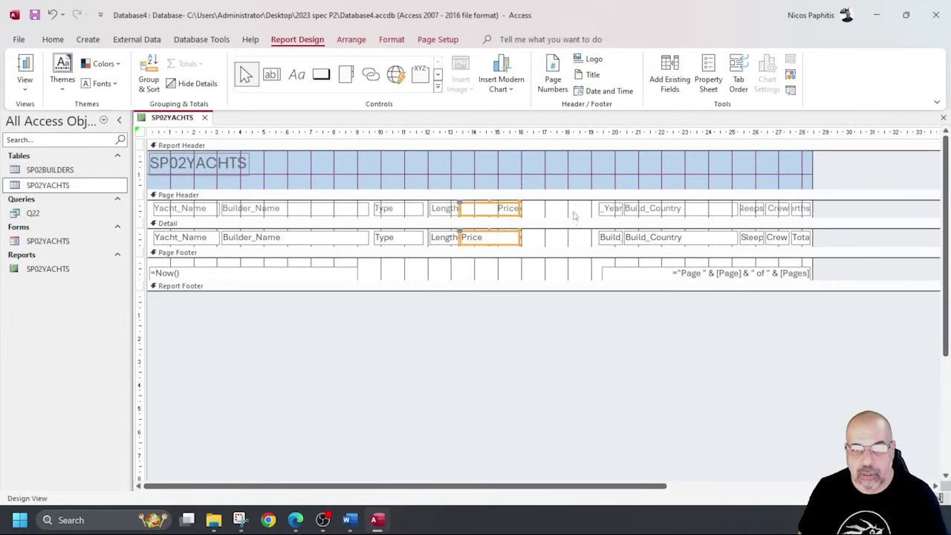
Move the Build_Year column directly after Price and check it with live data.
{"action": "left_click_drag", "start_coordinate": [585, 213], "coordinate": [604, 244]}
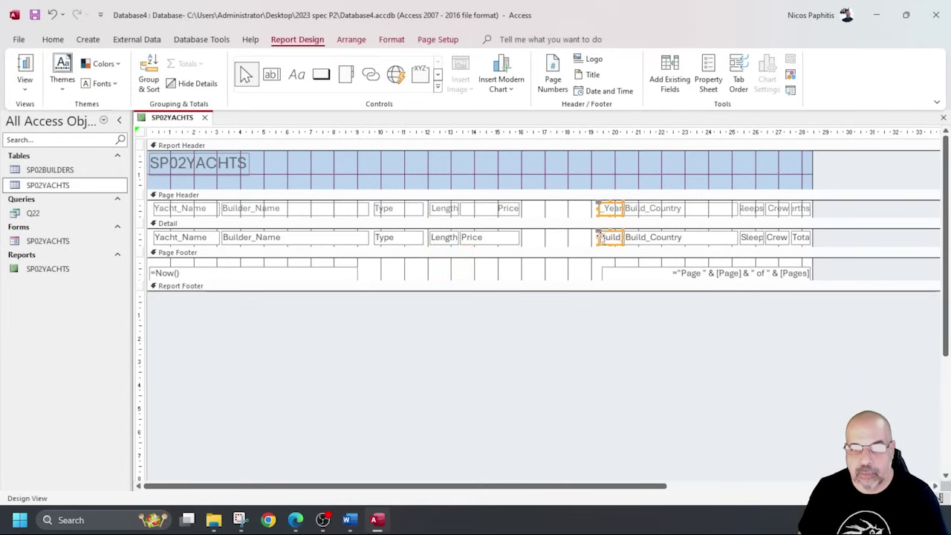
{"action": "left_click", "coordinate": [599, 240]}
{"action": "left_click_drag", "start_coordinate": [591, 211], "coordinate": [556, 247]}
{"action": "left_click", "coordinate": [24, 74]}
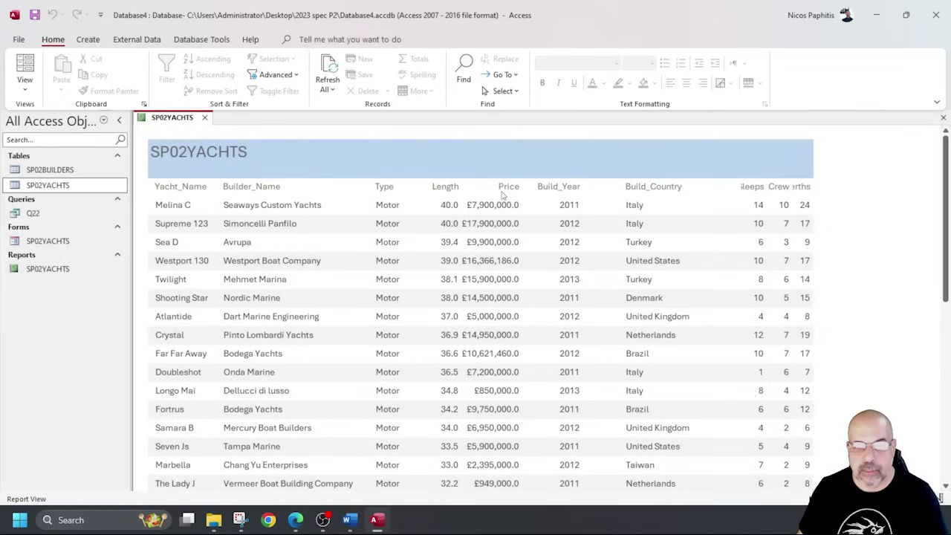
{"action": "scroll", "coordinate": [530, 312], "scroll_direction": "down", "scroll_amount": 3}
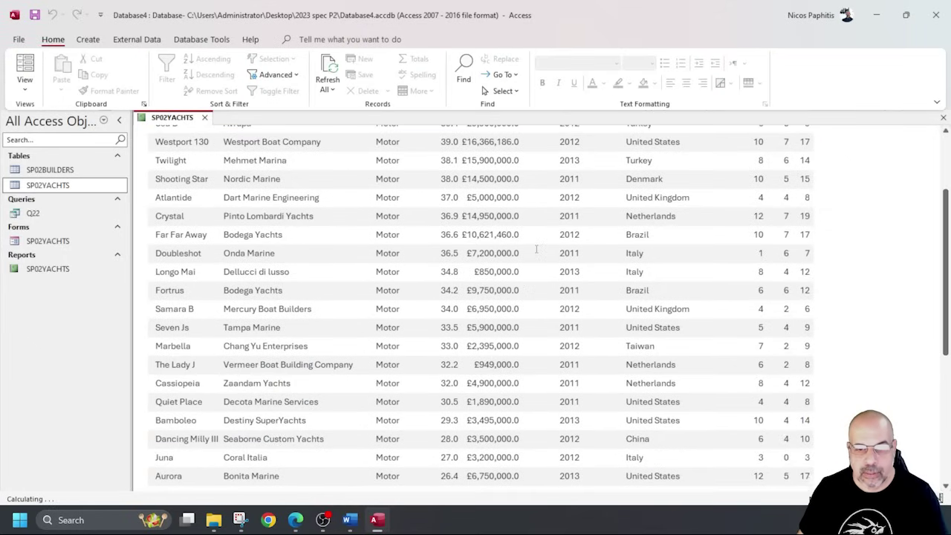
{"action": "scroll", "coordinate": [529, 241], "scroll_direction": "up", "scroll_amount": 3}
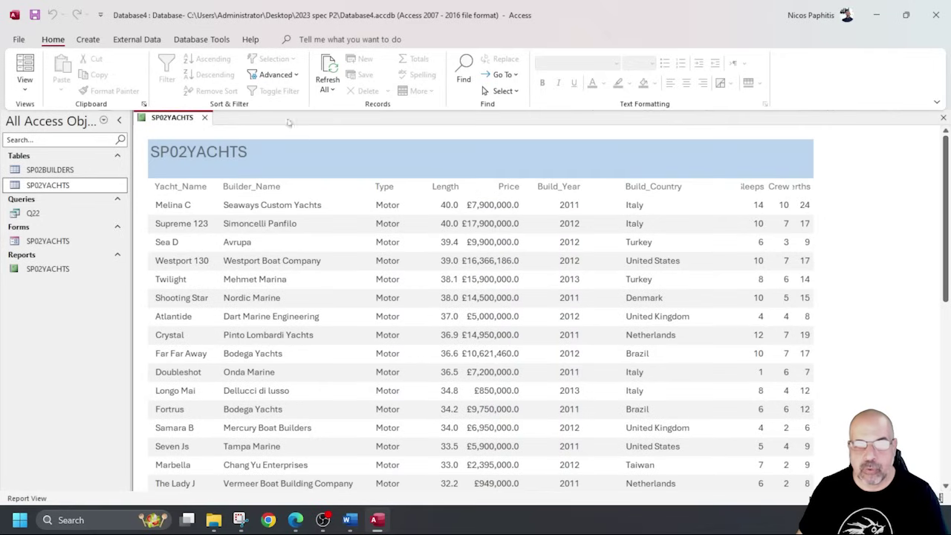
{"action": "left_click", "coordinate": [25, 87]}
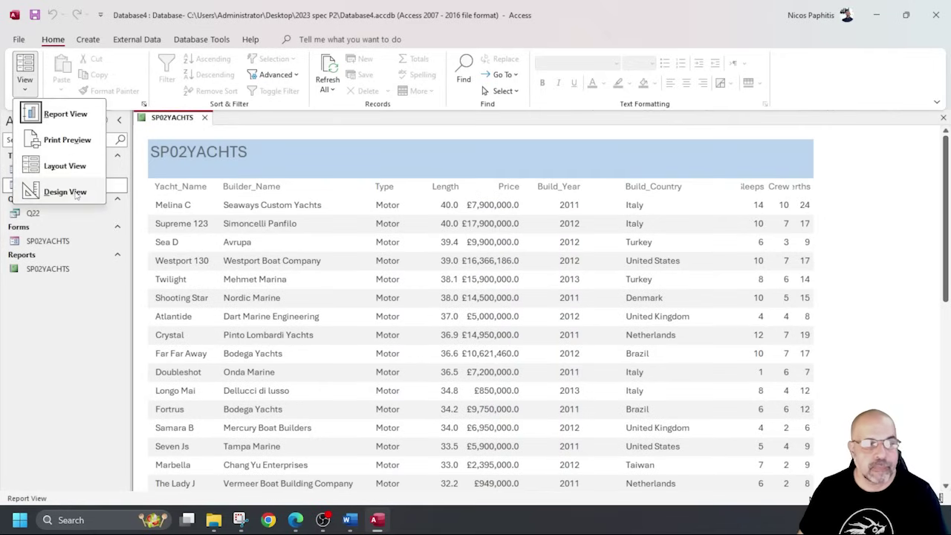
{"action": "left_click", "coordinate": [66, 192]}
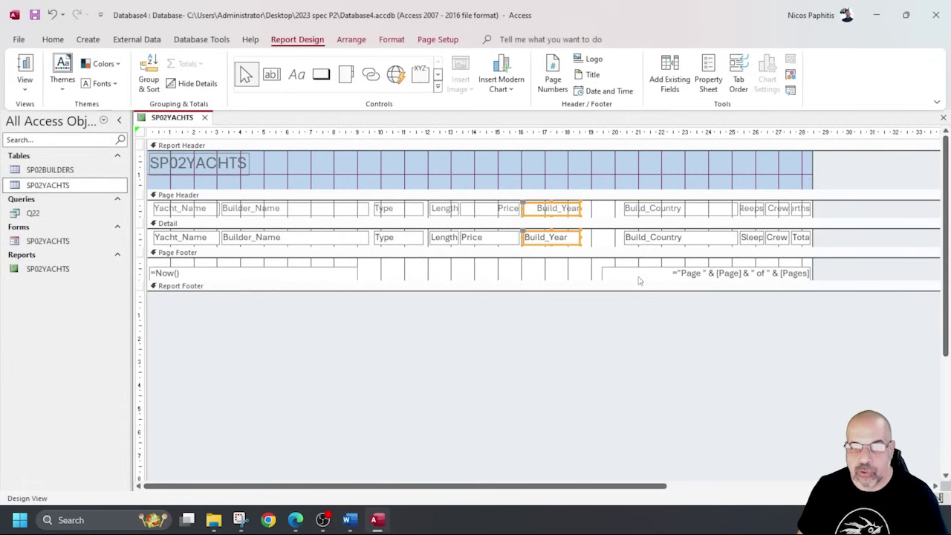
Narrow the Build_Country label and field, then preview the report data.
{"action": "left_click", "coordinate": [596, 203]}
{"action": "left_click_drag", "start_coordinate": [602, 207], "coordinate": [606, 245]}
{"action": "left_click_drag", "start_coordinate": [696, 208], "coordinate": [663, 209]}
{"action": "left_click_drag", "start_coordinate": [732, 200], "coordinate": [682, 241]}
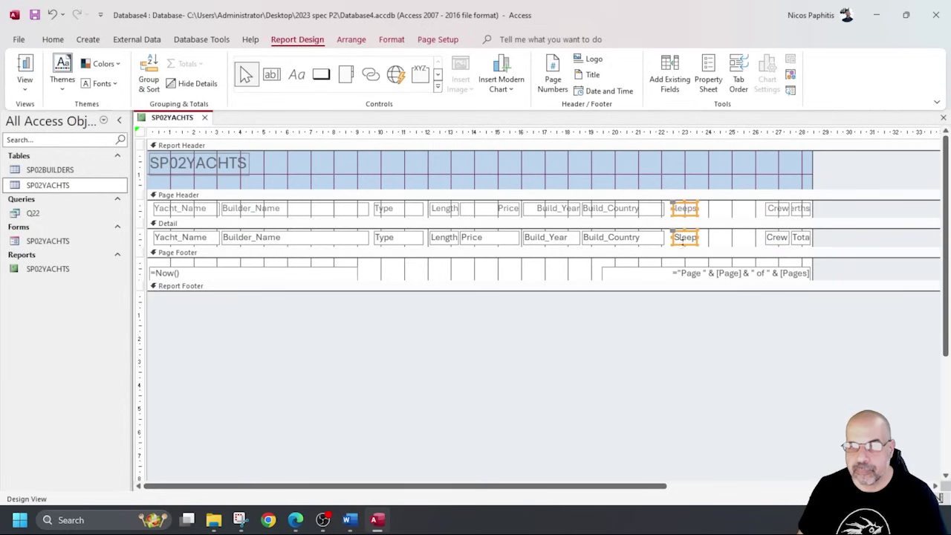
{"action": "left_click", "coordinate": [25, 67]}
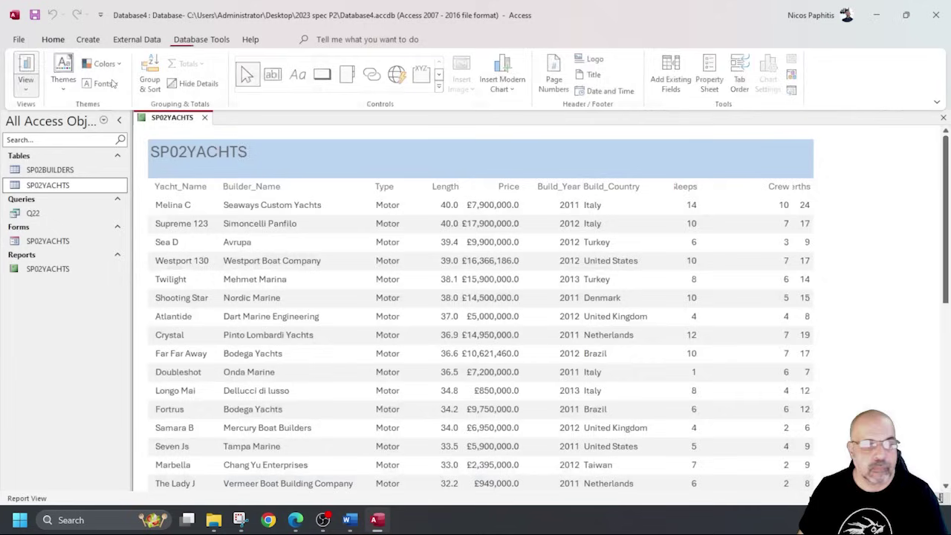
{"action": "scroll", "coordinate": [646, 260], "scroll_direction": "down", "scroll_amount": 8}
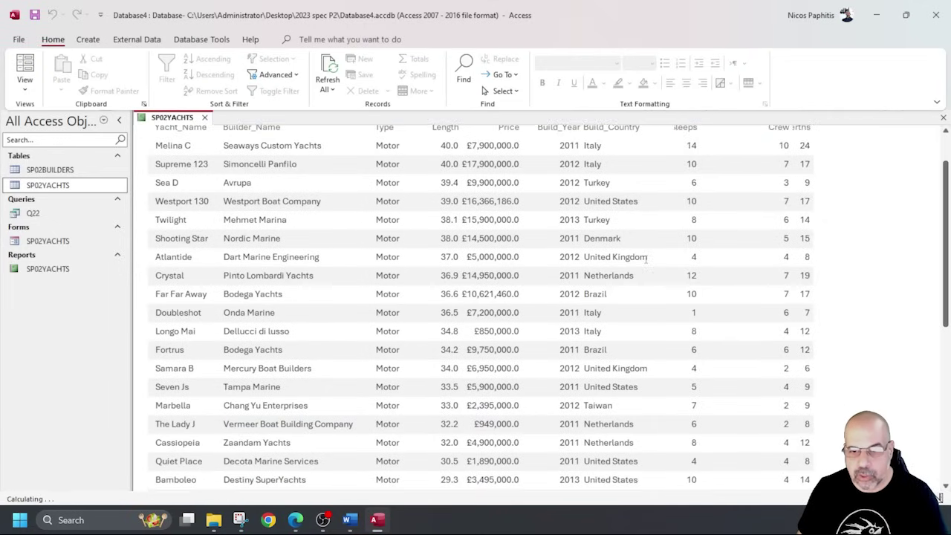
{"action": "scroll", "coordinate": [649, 256], "scroll_direction": "down", "scroll_amount": 3}
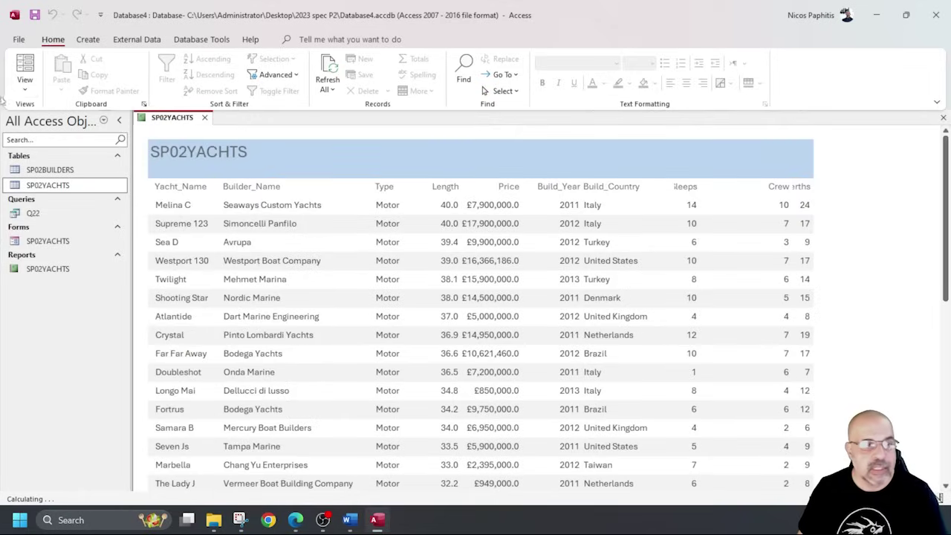
Back in Design View, adjust the Sleeps and Crew controls and recheck the report.
{"action": "left_click", "coordinate": [25, 86]}
{"action": "left_click", "coordinate": [48, 192]}
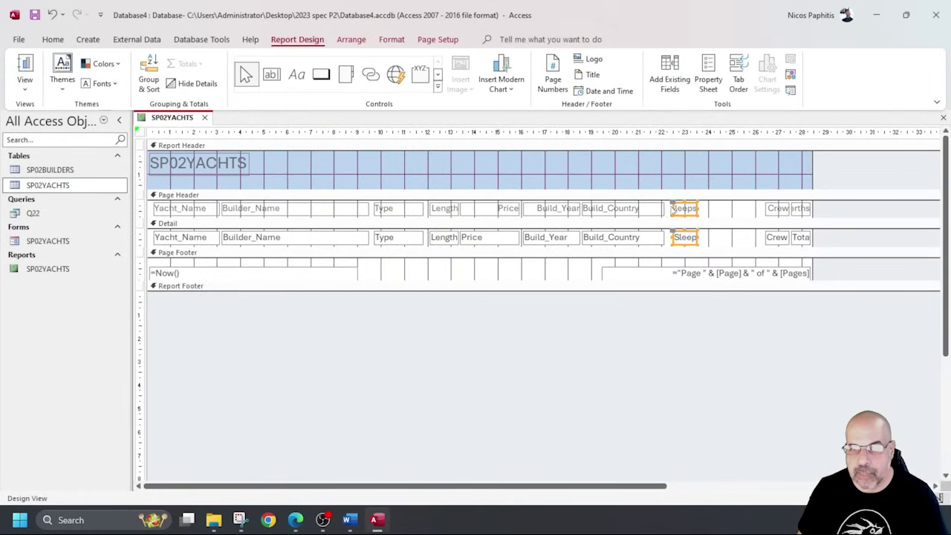
{"action": "left_click", "coordinate": [665, 210]}
{"action": "left_click", "coordinate": [669, 210]}
{"action": "left_click_drag", "start_coordinate": [754, 207], "coordinate": [744, 237]}
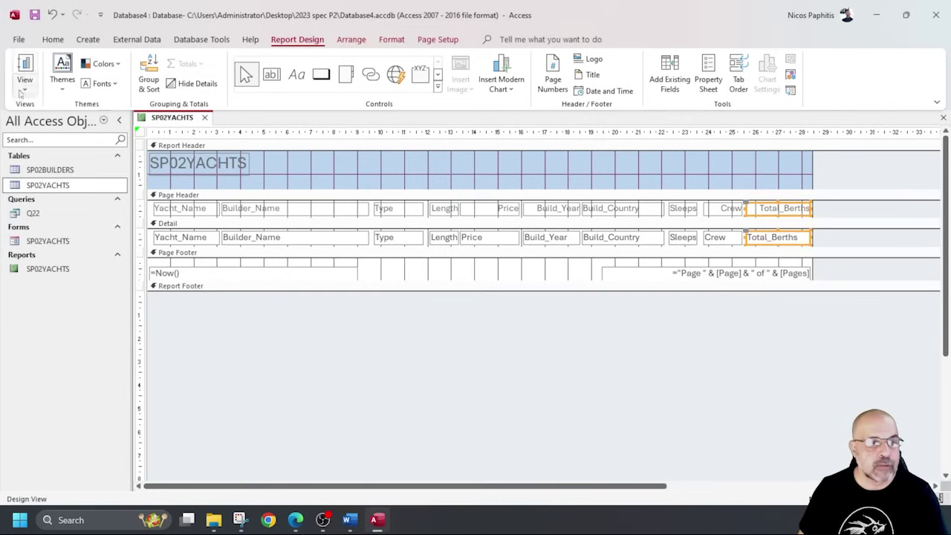
{"action": "left_click", "coordinate": [25, 67]}
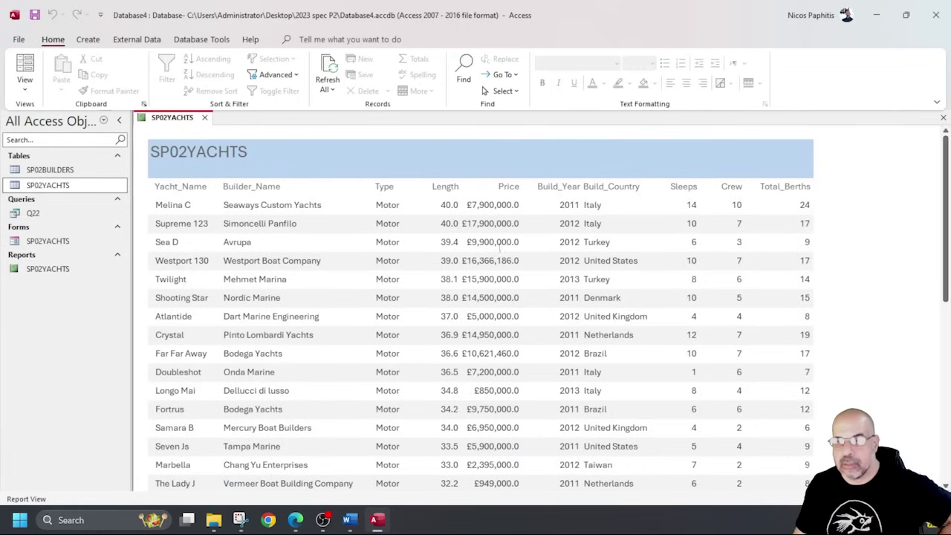
{"action": "scroll", "coordinate": [493, 250], "scroll_direction": "down", "scroll_amount": 5}
{"action": "scroll", "coordinate": [493, 245], "scroll_direction": "down", "scroll_amount": 5}
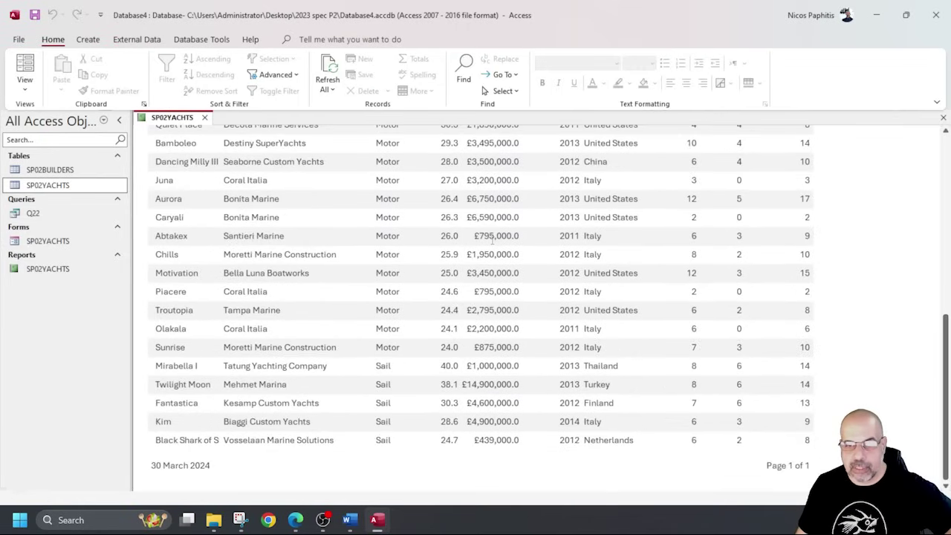
{"action": "scroll", "coordinate": [491, 240], "scroll_direction": "up", "scroll_amount": 10}
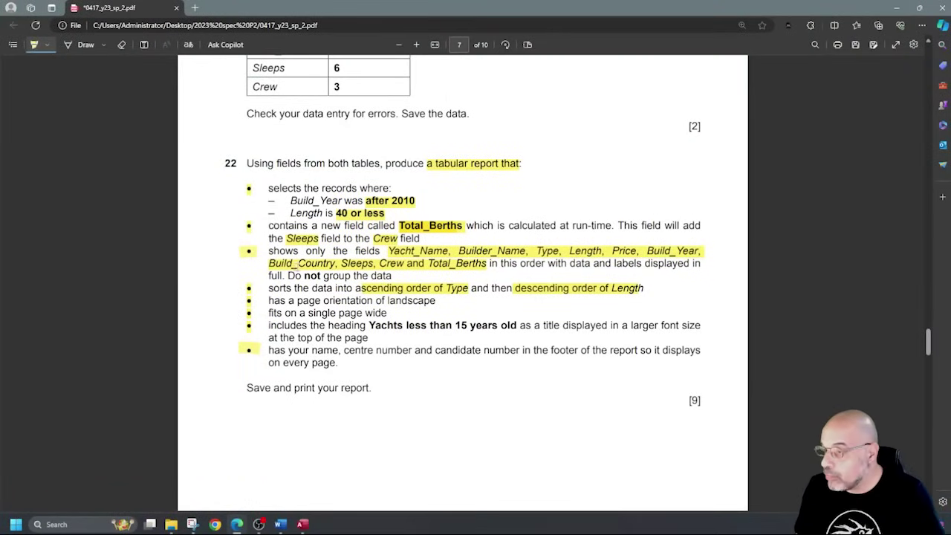
Highlight the landscape, one-page-wide and heading bullets, then select 'Yachts less than 15 years old'.
{"action": "left_click_drag", "start_coordinate": [332, 299], "coordinate": [437, 302]}
{"action": "left_click_drag", "start_coordinate": [298, 313], "coordinate": [377, 312]}
{"action": "left_click_drag", "start_coordinate": [298, 327], "coordinate": [363, 327]}
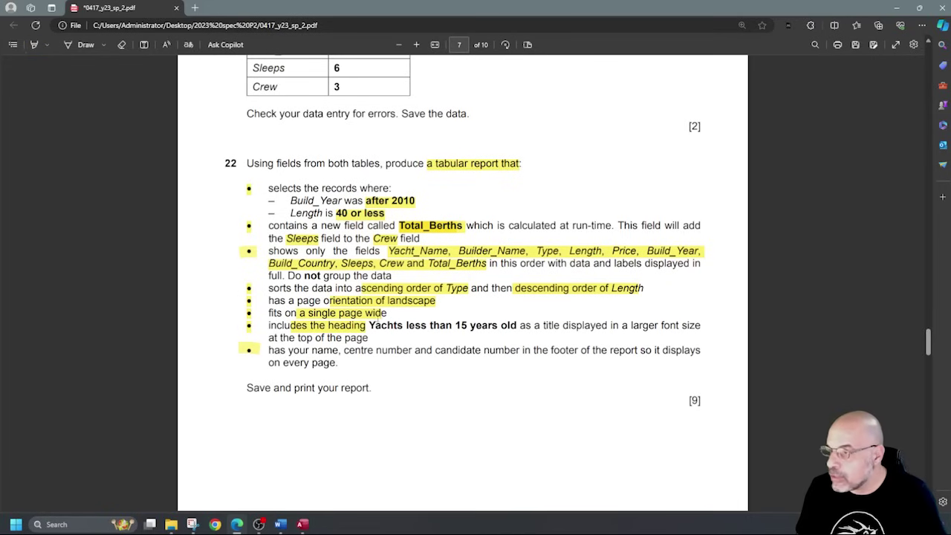
{"action": "left_click_drag", "start_coordinate": [370, 325], "coordinate": [513, 328]}
{"action": "key", "text": "ctrl+c"}
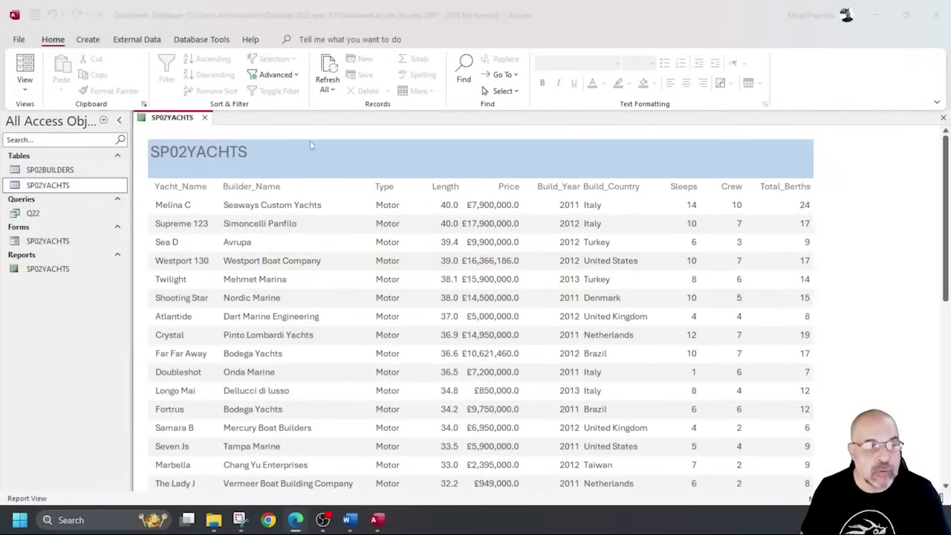
In Design View, widen the title and replace SP02YACHTS with 'Yachts less than 15 years old'.
{"action": "left_click", "coordinate": [238, 156]}
{"action": "left_click", "coordinate": [24, 70]}
{"action": "left_click", "coordinate": [24, 89]}
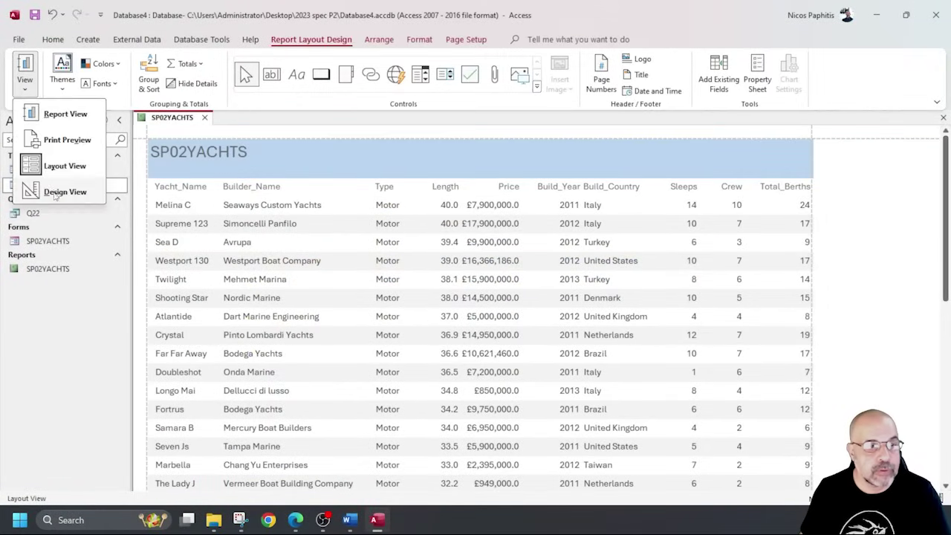
{"action": "left_click", "coordinate": [65, 191]}
{"action": "left_click_drag", "start_coordinate": [250, 168], "coordinate": [435, 168]}
{"action": "left_click", "coordinate": [297, 165]}
{"action": "left_click_drag", "start_coordinate": [277, 163], "coordinate": [146, 161]}
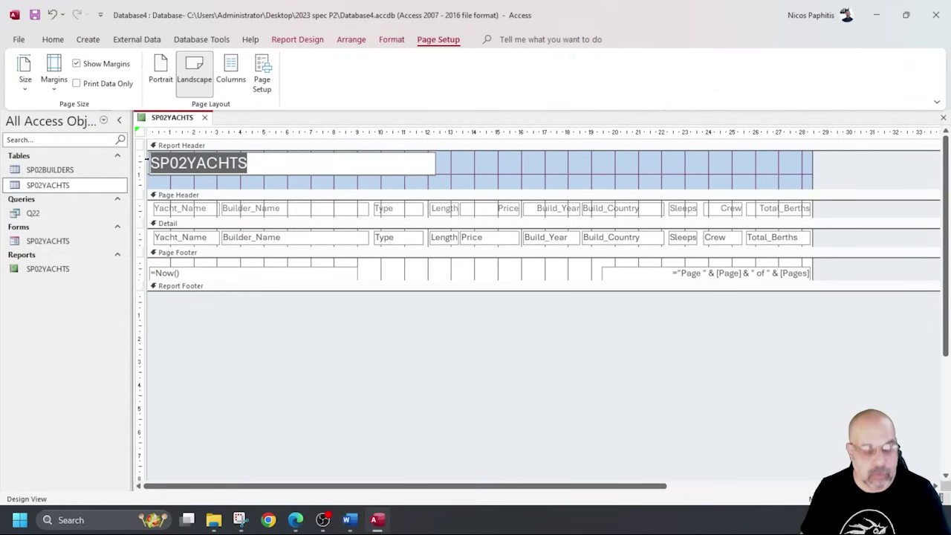
{"action": "key", "text": "ctrl+v"}
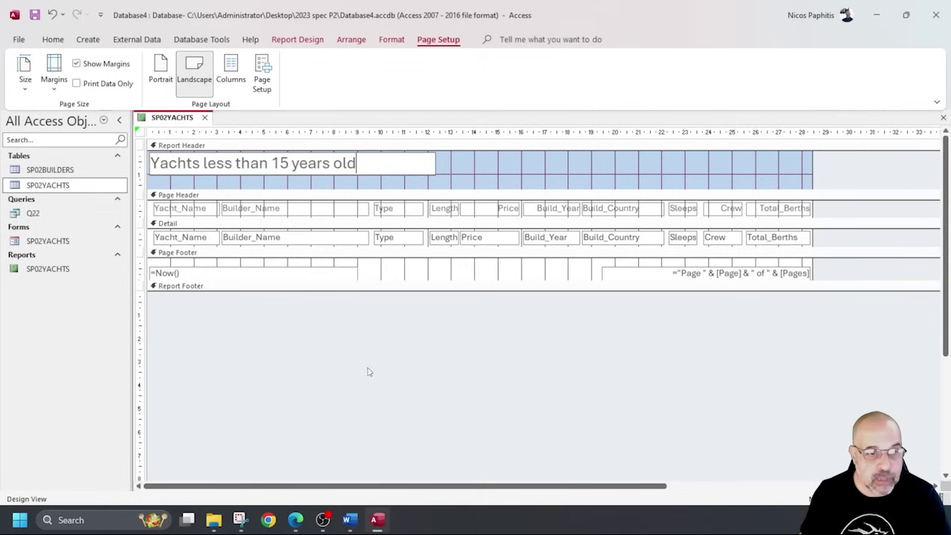
{"action": "key", "text": "Return"}
Delete the date and page-number boxes from the page footer.
{"action": "left_click", "coordinate": [191, 254]}
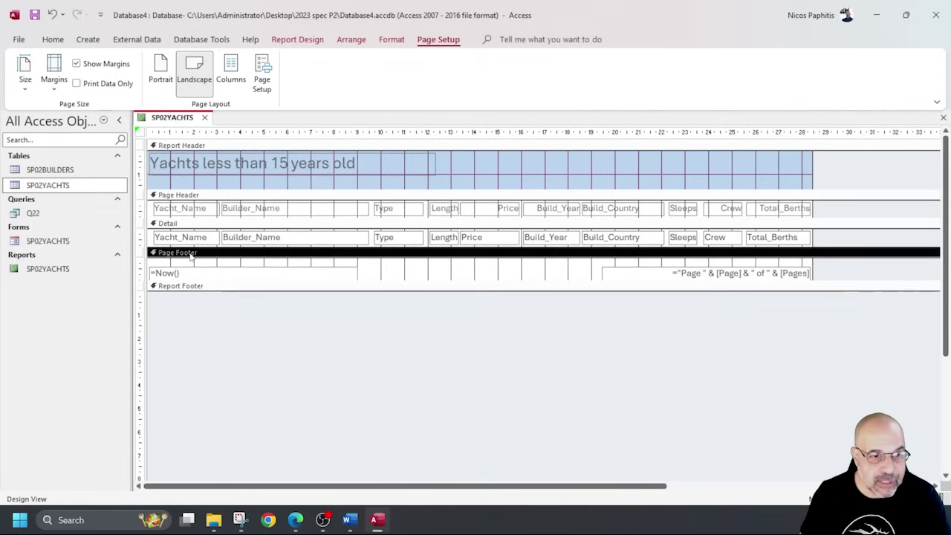
{"action": "left_click_drag", "start_coordinate": [272, 261], "coordinate": [691, 280]}
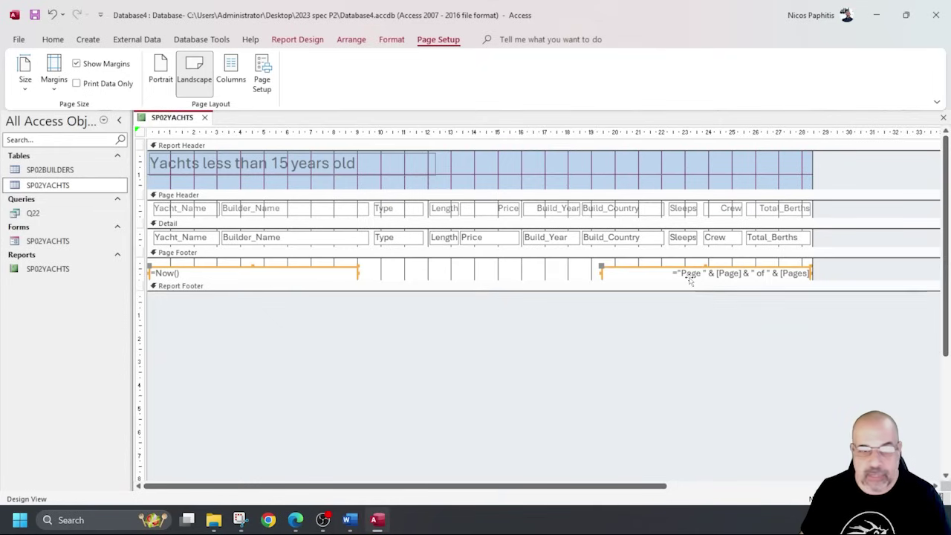
{"action": "key", "text": "Delete"}
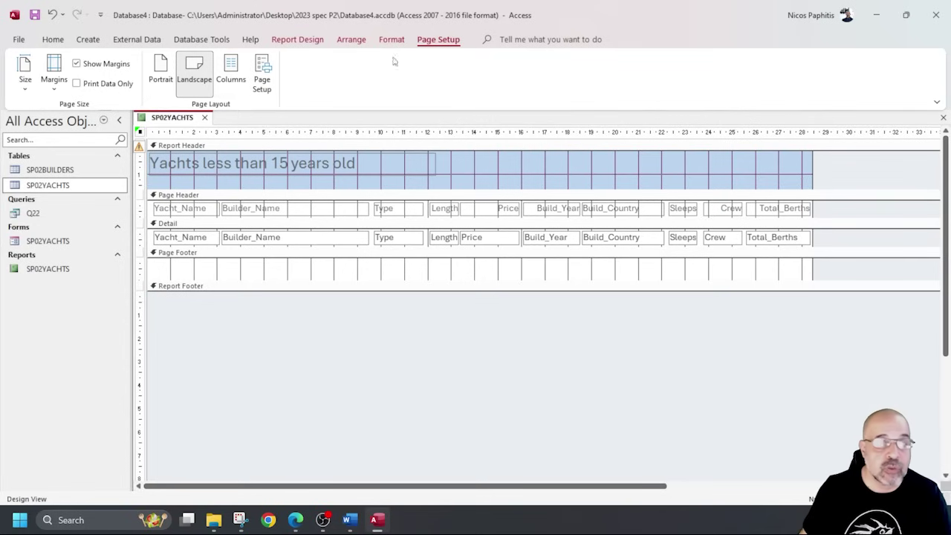
Try a page-footer text box, then delete it and its label after a parameter prompt.
{"action": "left_click", "coordinate": [298, 41]}
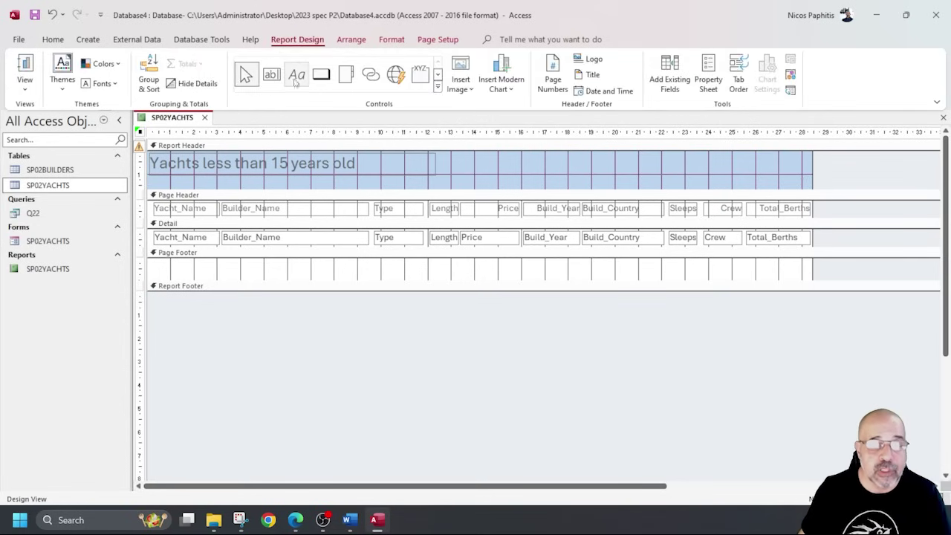
{"action": "left_click", "coordinate": [295, 76]}
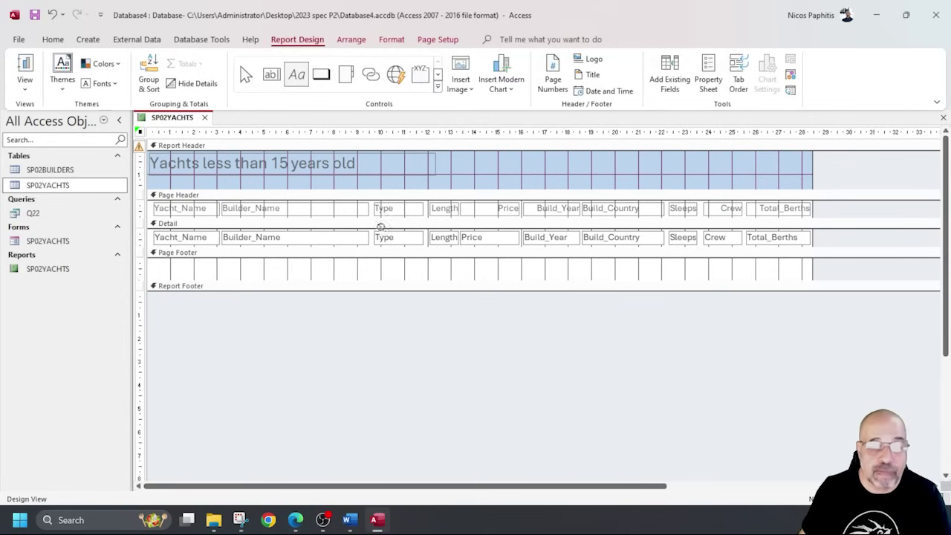
{"action": "left_click", "coordinate": [269, 76]}
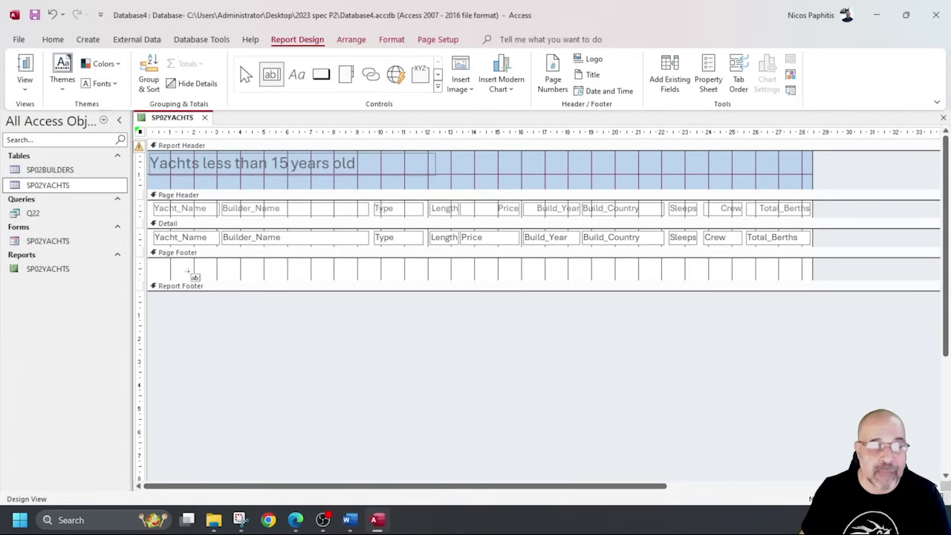
{"action": "left_click_drag", "start_coordinate": [182, 260], "coordinate": [383, 279]}
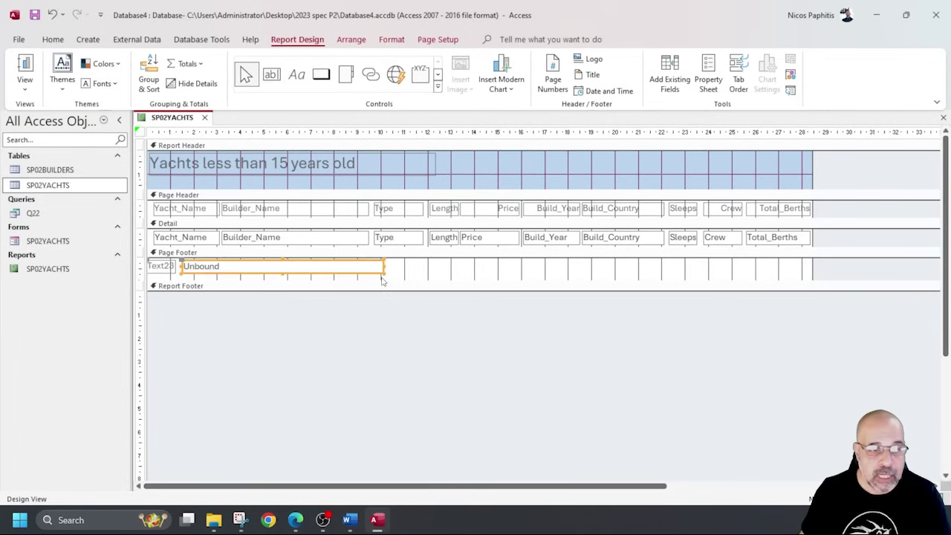
{"action": "left_click", "coordinate": [317, 271]}
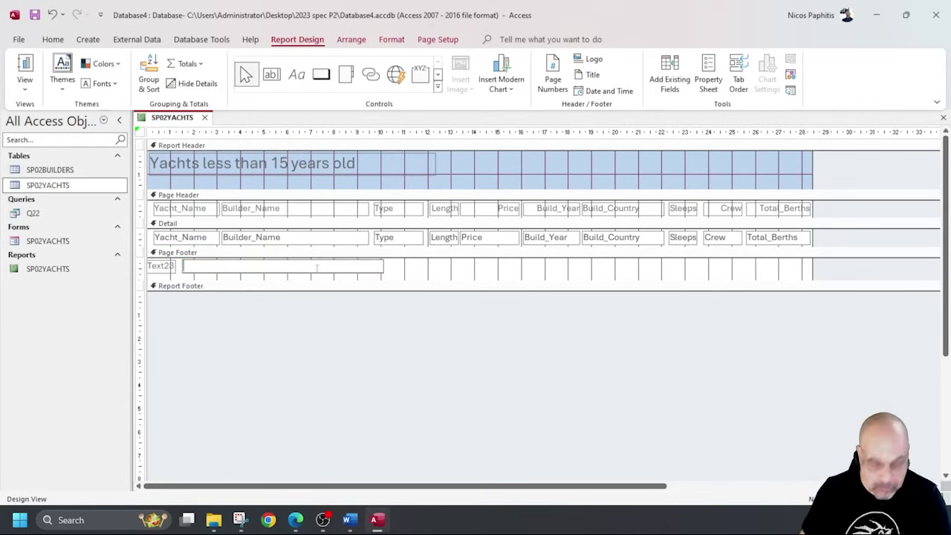
{"action": "type", "text": "nod"}
{"action": "left_click", "coordinate": [25, 74]}
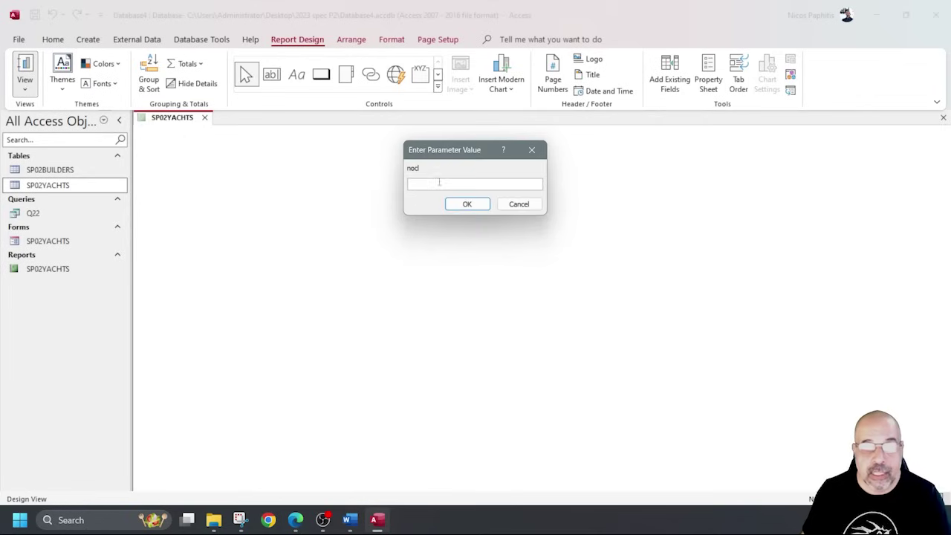
{"action": "left_click", "coordinate": [532, 149]}
{"action": "left_click", "coordinate": [344, 274]}
{"action": "left_click_drag", "start_coordinate": [344, 273], "coordinate": [160, 261]}
{"action": "key", "text": "Delete"}
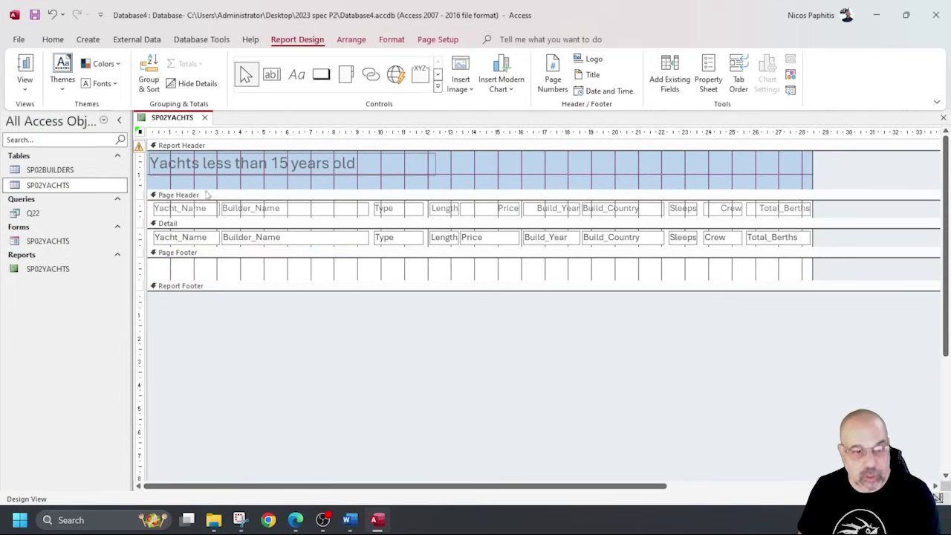
Draw a page-footer label with the candidate's name and centre/candidate numbers, then view the report.
{"action": "left_click", "coordinate": [297, 74]}
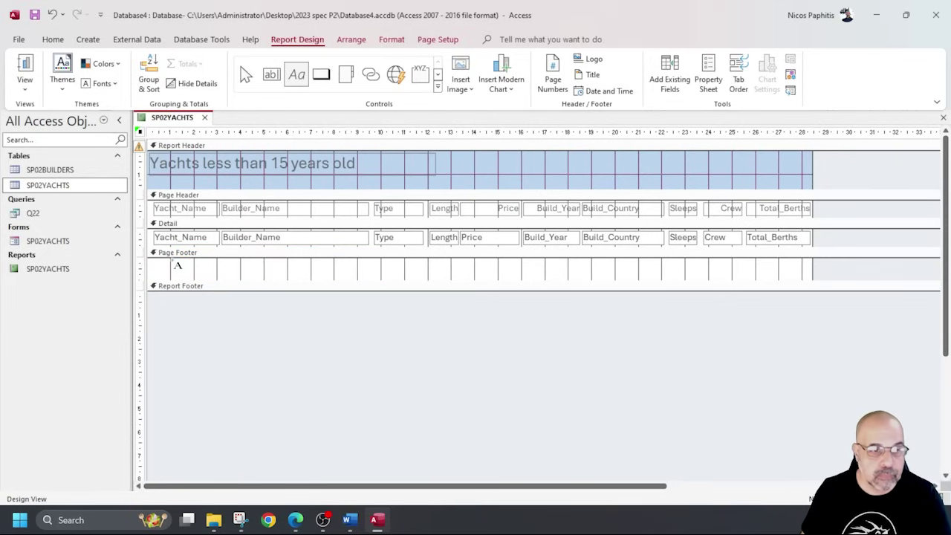
{"action": "left_click_drag", "start_coordinate": [152, 262], "coordinate": [417, 275]}
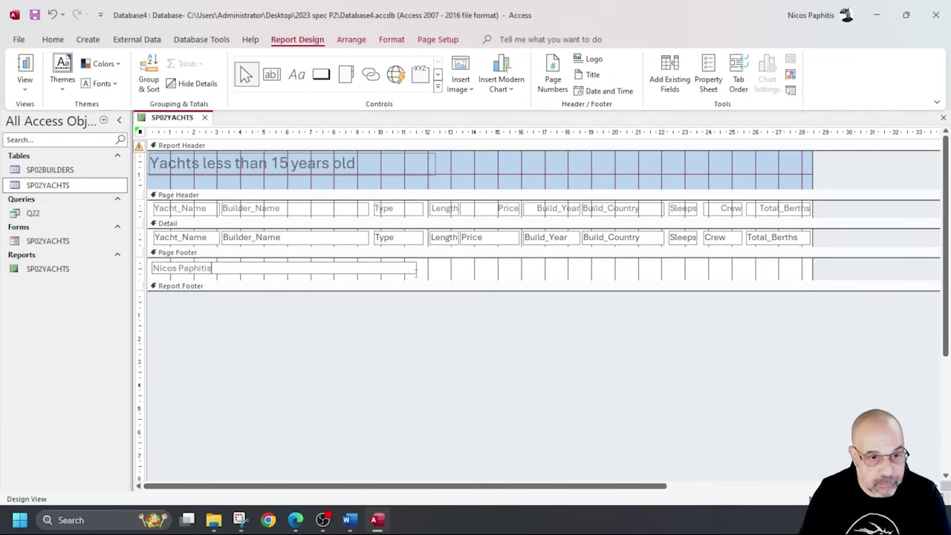
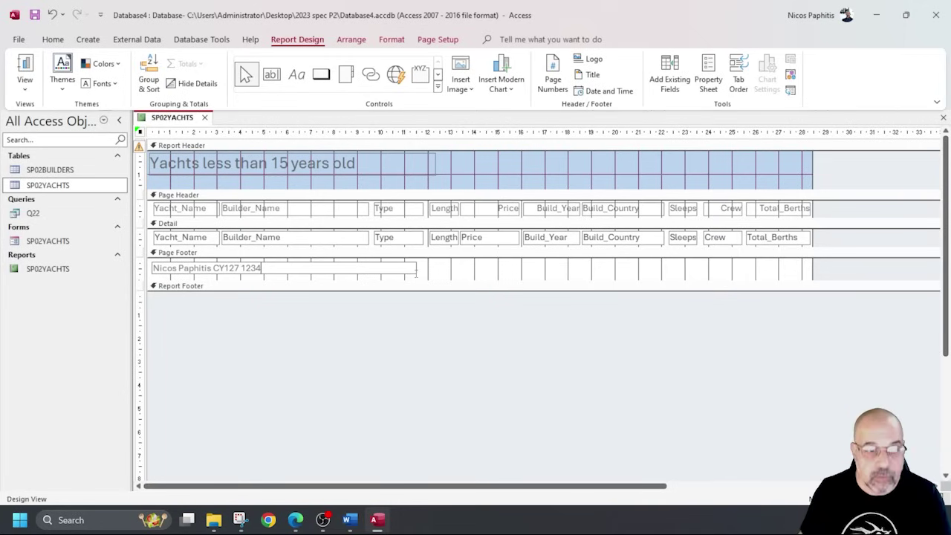
{"action": "left_click", "coordinate": [24, 74]}
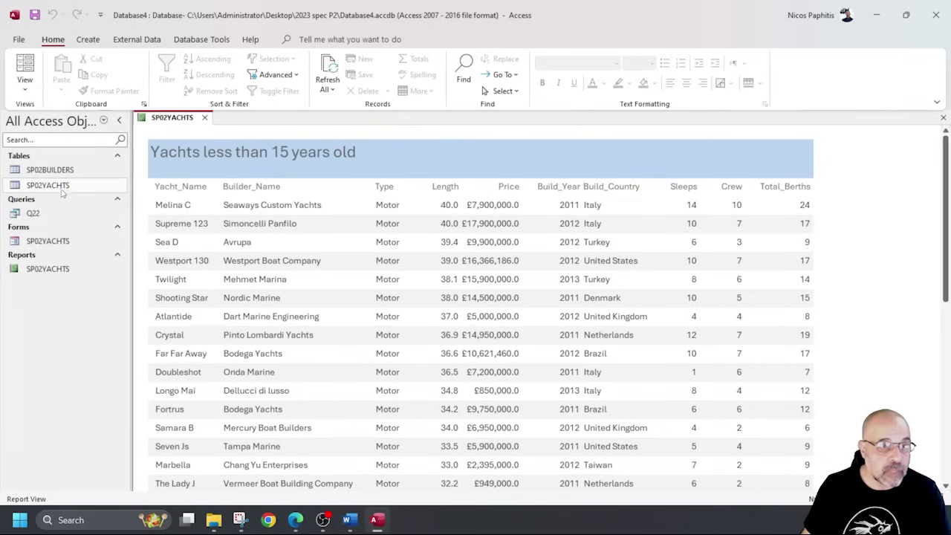
With the SP02YACHTS report selected, bring up the File > Print options instead of the Print dialog.
{"action": "left_click", "coordinate": [48, 240]}
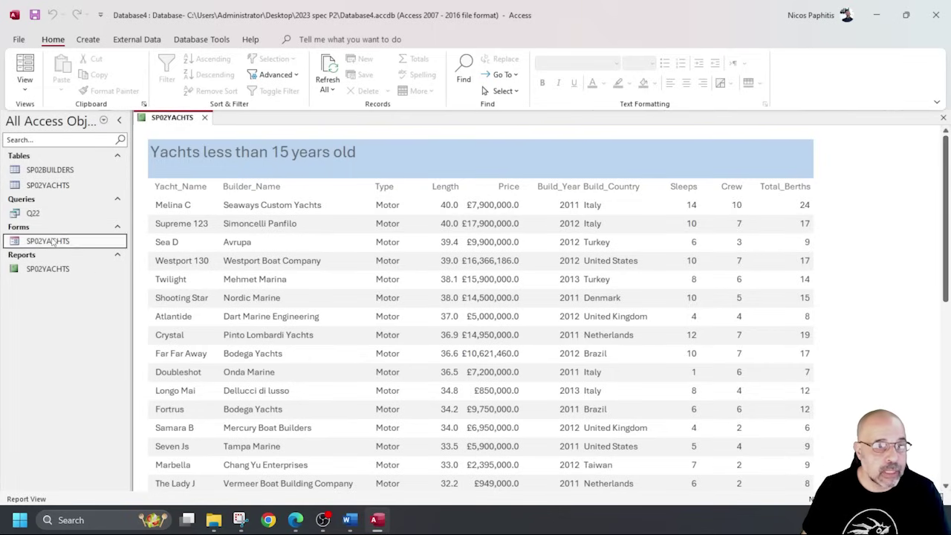
{"action": "left_click", "coordinate": [47, 269]}
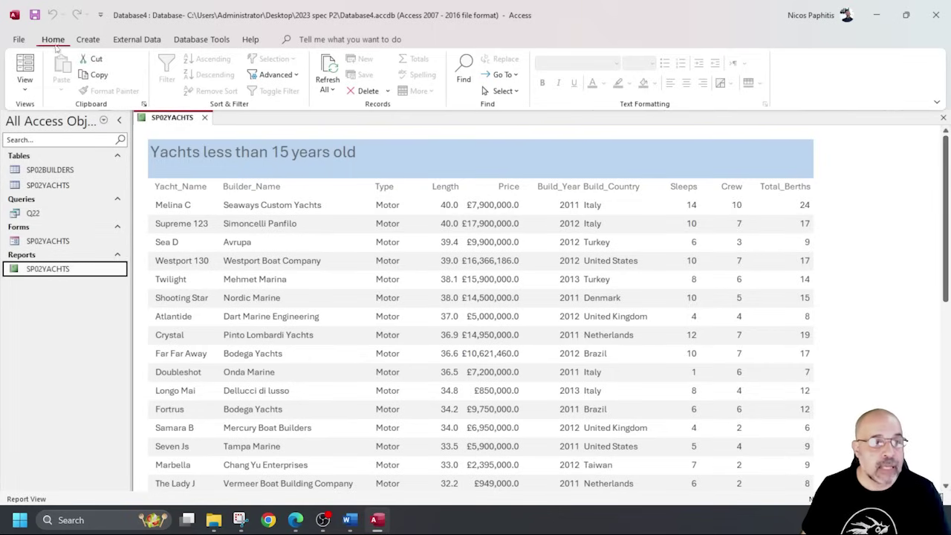
{"action": "key", "text": "ctrl+p"}
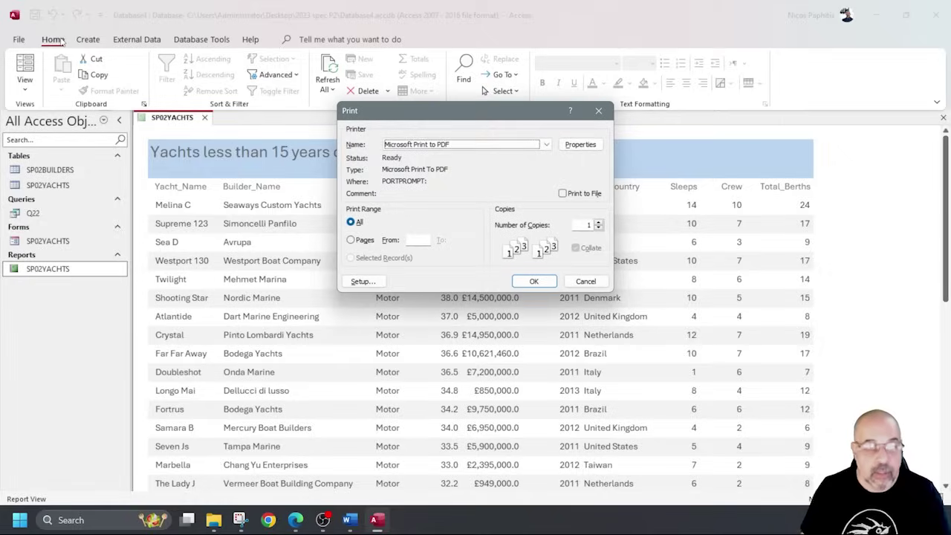
{"action": "left_click", "coordinate": [598, 111]}
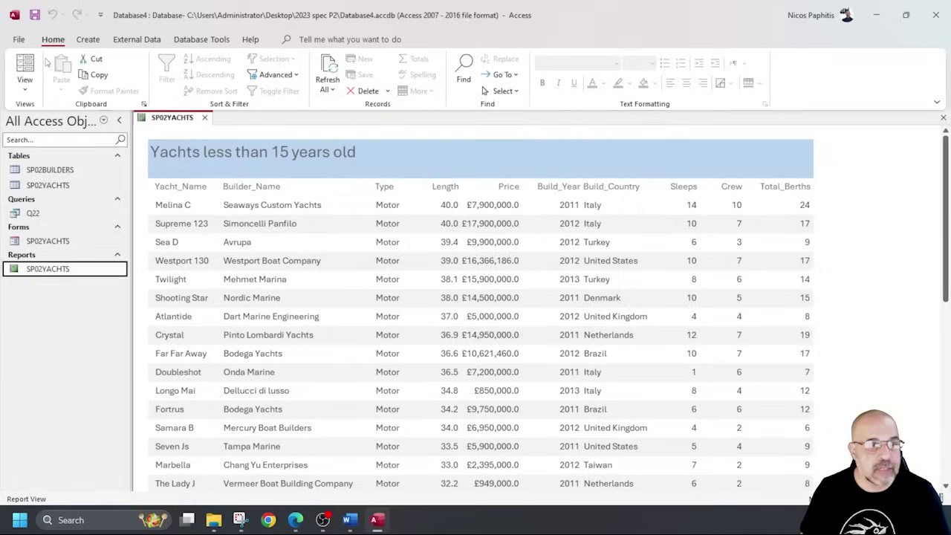
{"action": "left_click", "coordinate": [22, 42]}
{"action": "left_click", "coordinate": [58, 232]}
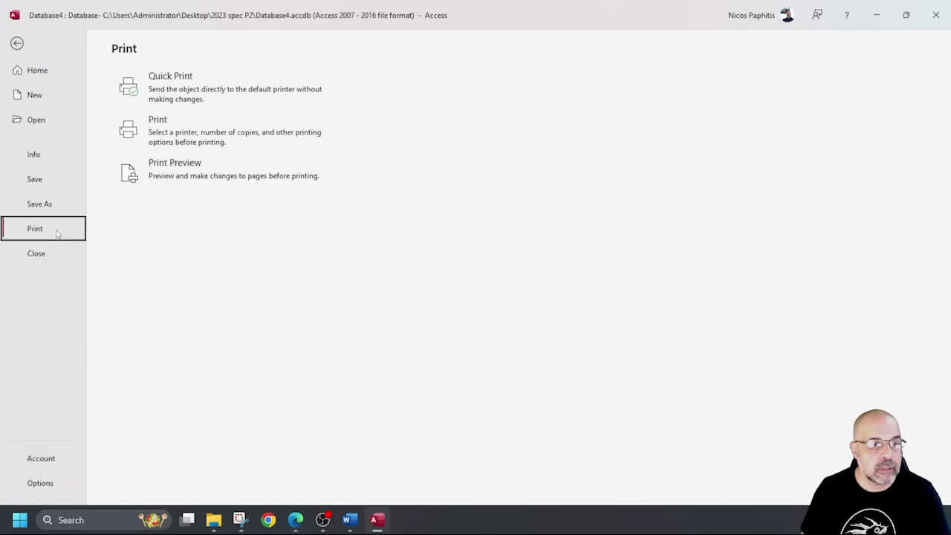
Print-preview the report and inspect both landscape pages and their footers.
{"action": "left_click", "coordinate": [240, 167]}
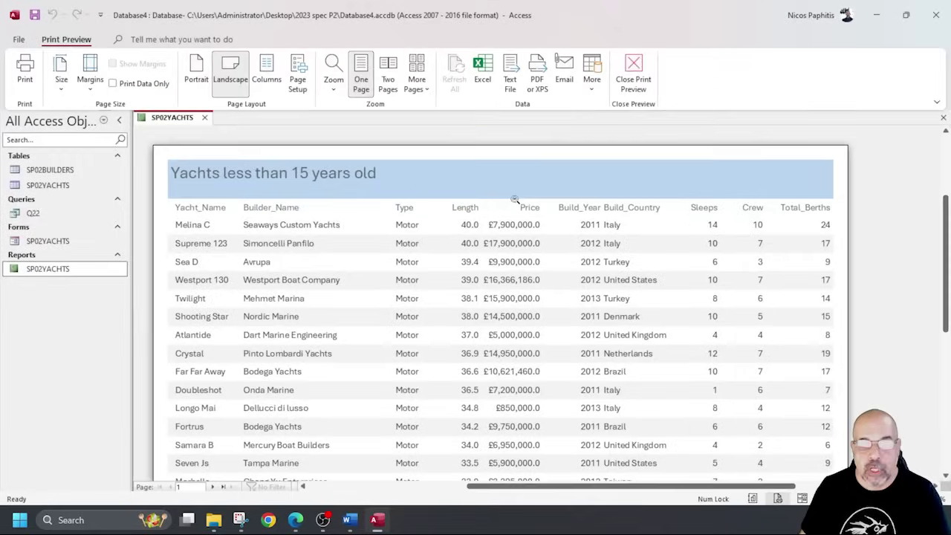
{"action": "scroll", "coordinate": [503, 214], "scroll_direction": "down", "scroll_amount": 5}
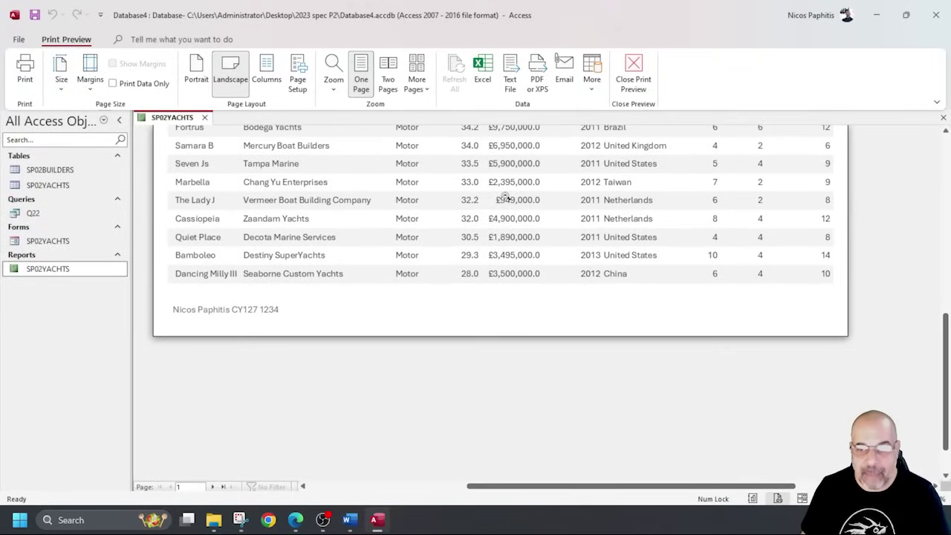
{"action": "left_click", "coordinate": [212, 486]}
{"action": "scroll", "coordinate": [371, 350], "scroll_direction": "up", "scroll_amount": 8}
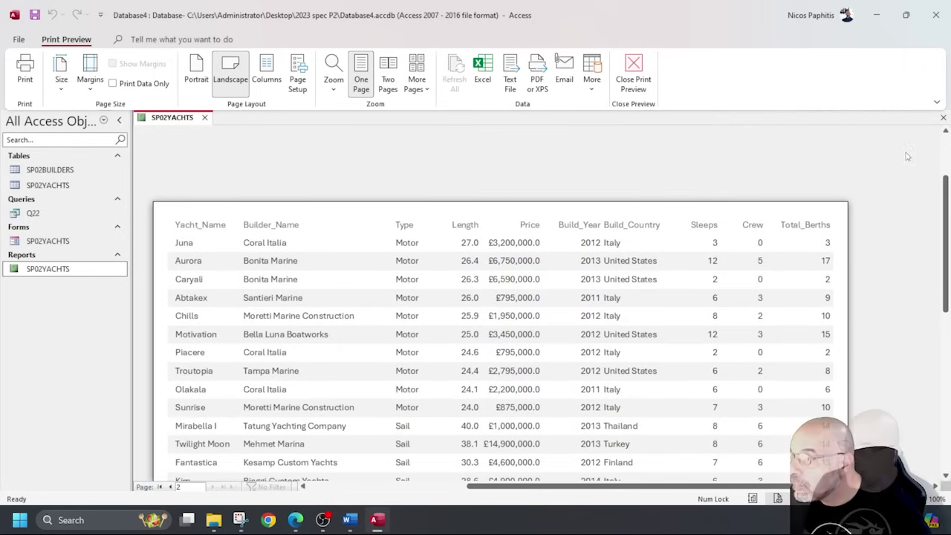
{"action": "left_click", "coordinate": [296, 520]}
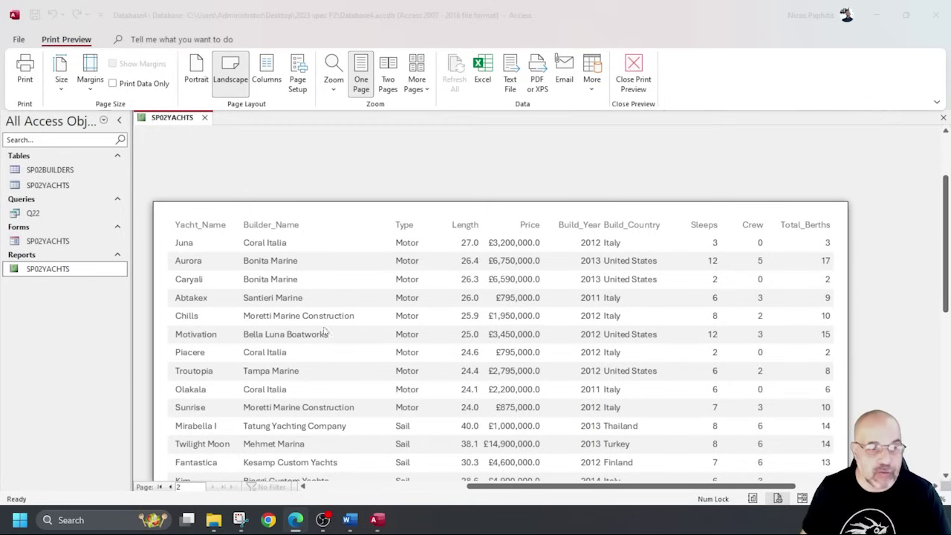
{"action": "scroll", "coordinate": [589, 296], "scroll_direction": "down", "scroll_amount": 6}
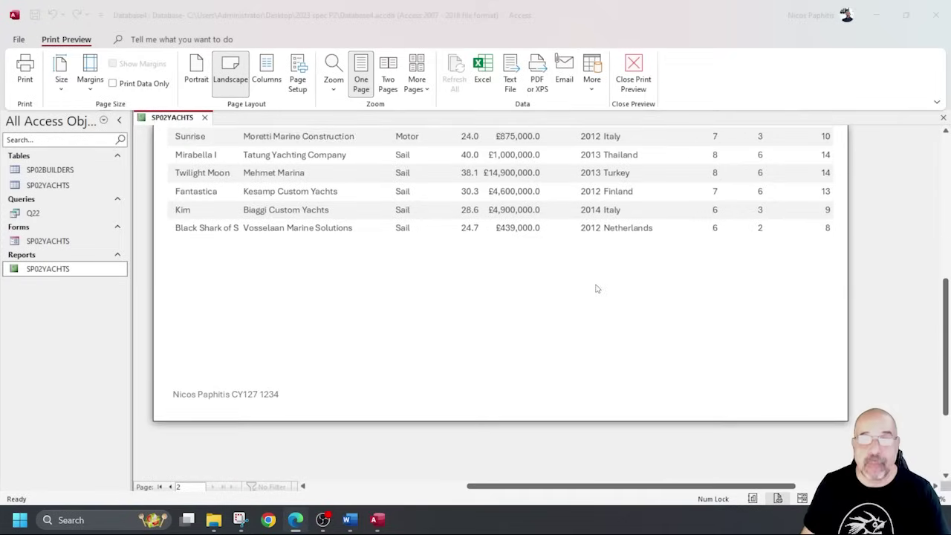
{"action": "scroll", "coordinate": [588, 290], "scroll_direction": "up", "scroll_amount": 3}
{"action": "scroll", "coordinate": [576, 284], "scroll_direction": "down", "scroll_amount": 3}
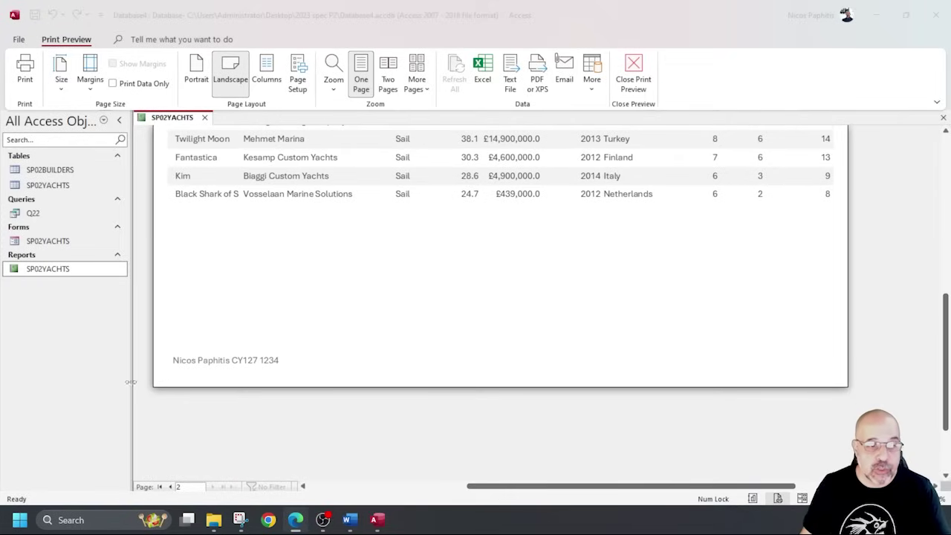
{"action": "scroll", "coordinate": [329, 340], "scroll_direction": "up", "scroll_amount": 5}
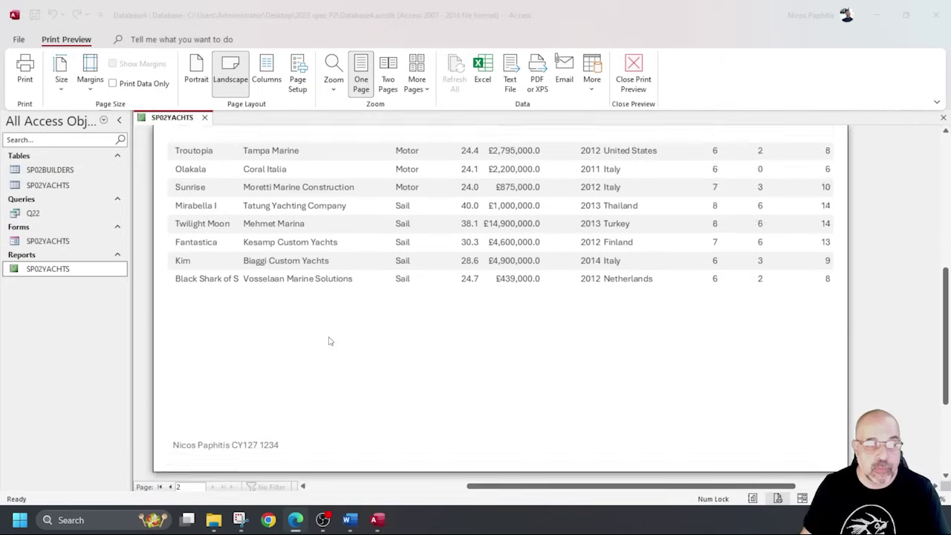
{"action": "scroll", "coordinate": [335, 328], "scroll_direction": "up", "scroll_amount": 2}
{"action": "scroll", "coordinate": [333, 331], "scroll_direction": "down", "scroll_amount": 2}
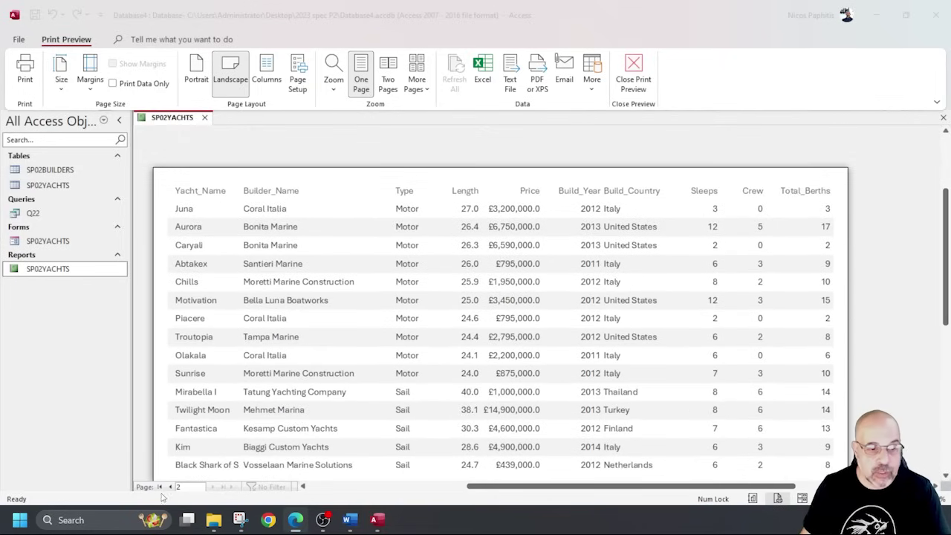
{"action": "left_click", "coordinate": [169, 487]}
{"action": "scroll", "coordinate": [253, 364], "scroll_direction": "down", "scroll_amount": 10}
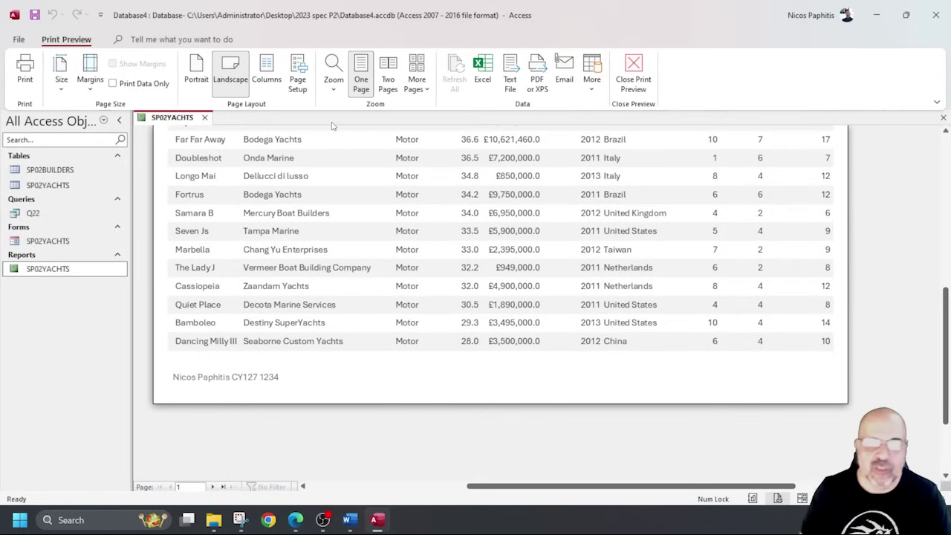
Close Print Preview and the SP02YACHTS report.
{"action": "left_click", "coordinate": [633, 75]}
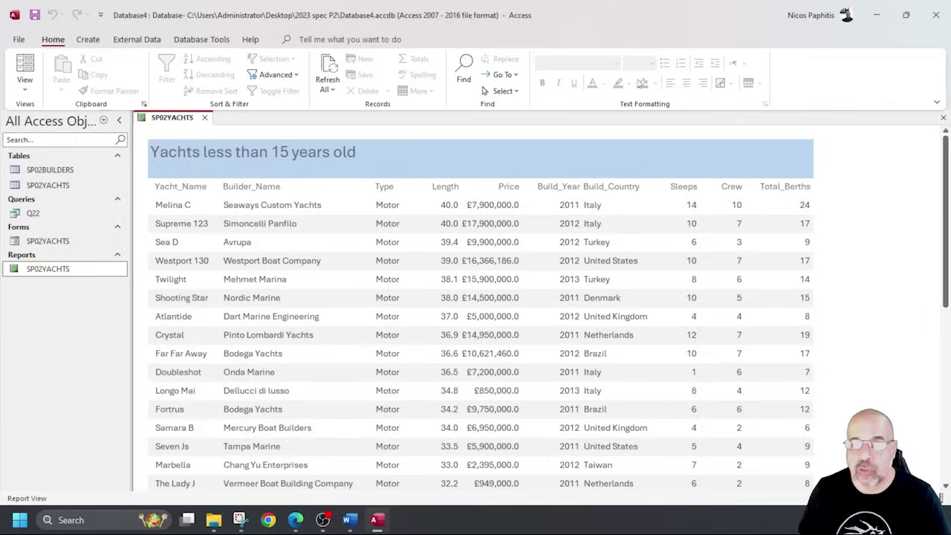
{"action": "left_click", "coordinate": [205, 118]}
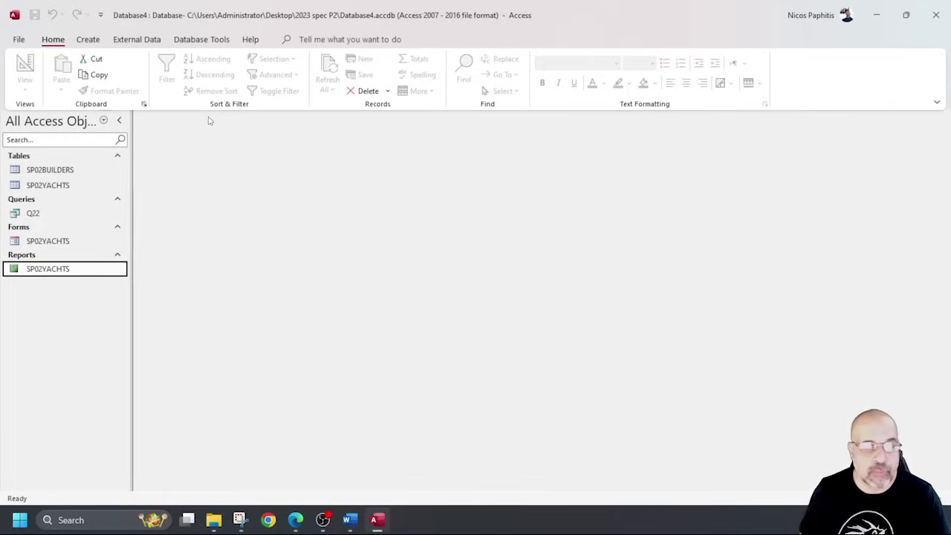
{"action": "left_click", "coordinate": [295, 519]}
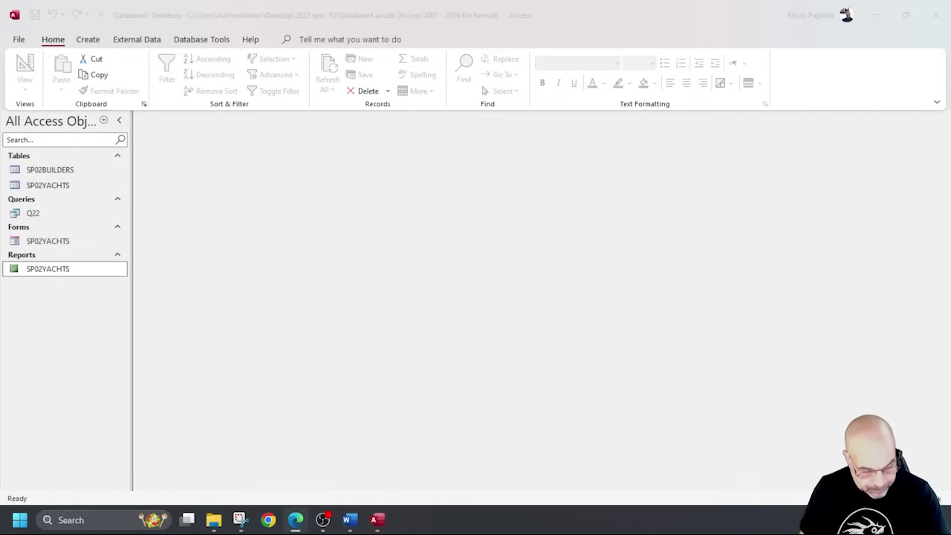
Highlight question 23's NZ/AU, Builder_Name 'Yacht', field list, descending Price and single-page requirements.
{"action": "scroll", "coordinate": [402, 203], "scroll_direction": "down", "scroll_amount": 10}
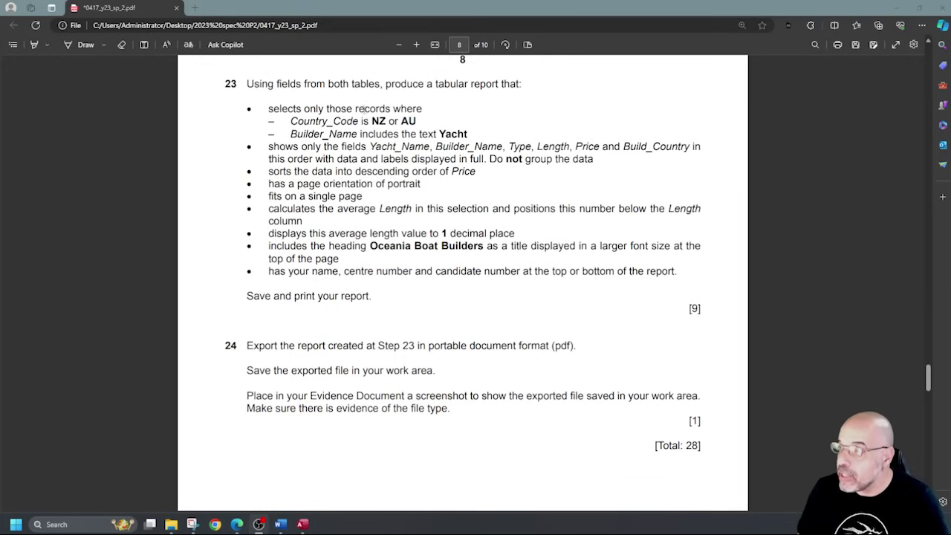
{"action": "left_click_drag", "start_coordinate": [290, 121], "coordinate": [358, 121]}
{"action": "left_click", "coordinate": [41, 46]}
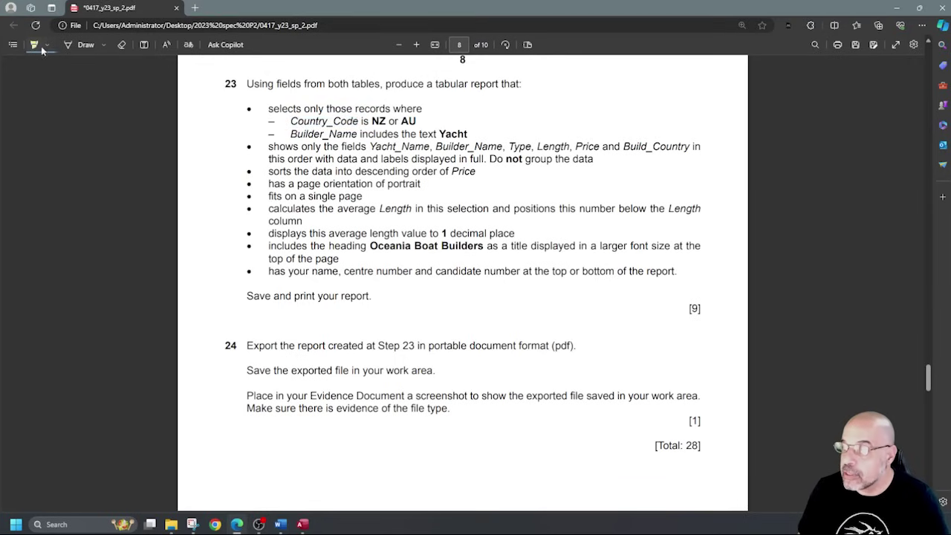
{"action": "left_click_drag", "start_coordinate": [284, 121], "coordinate": [447, 124]}
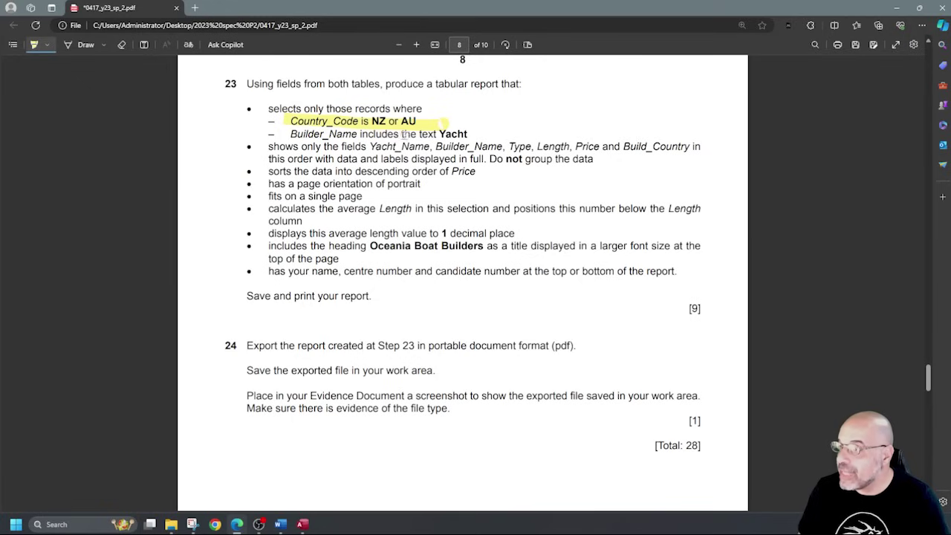
{"action": "left_click_drag", "start_coordinate": [363, 135], "coordinate": [468, 132]}
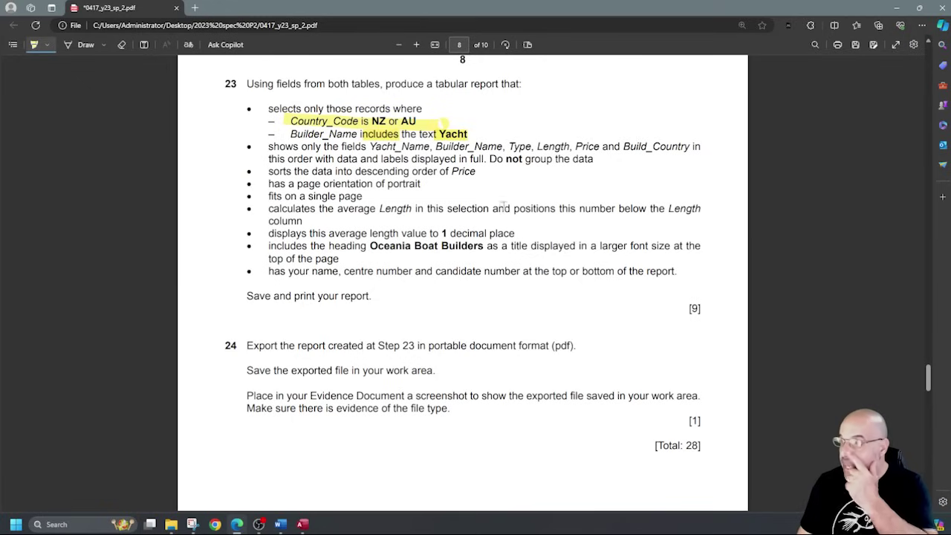
{"action": "left_click_drag", "start_coordinate": [371, 146], "coordinate": [487, 160]}
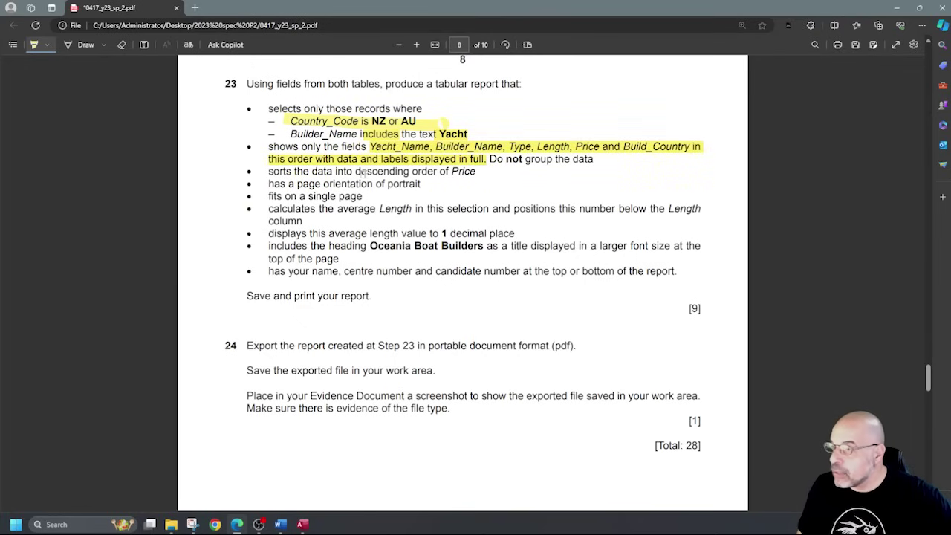
{"action": "left_click_drag", "start_coordinate": [357, 171], "coordinate": [475, 171]}
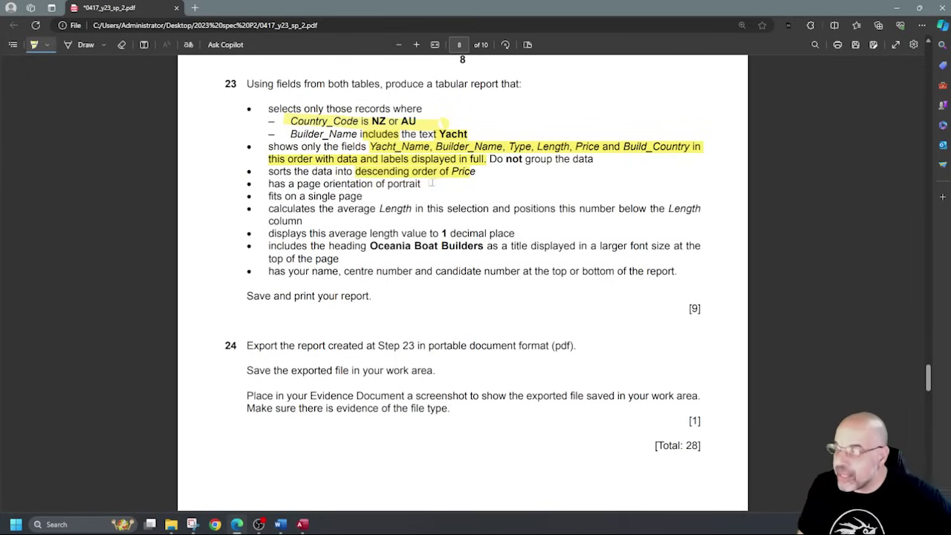
{"action": "left_click_drag", "start_coordinate": [413, 211], "coordinate": [249, 196]}
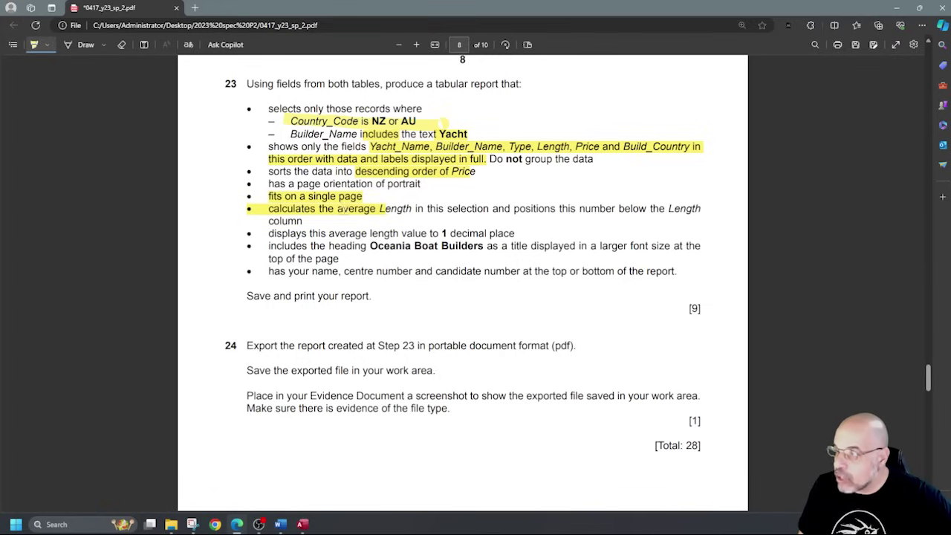
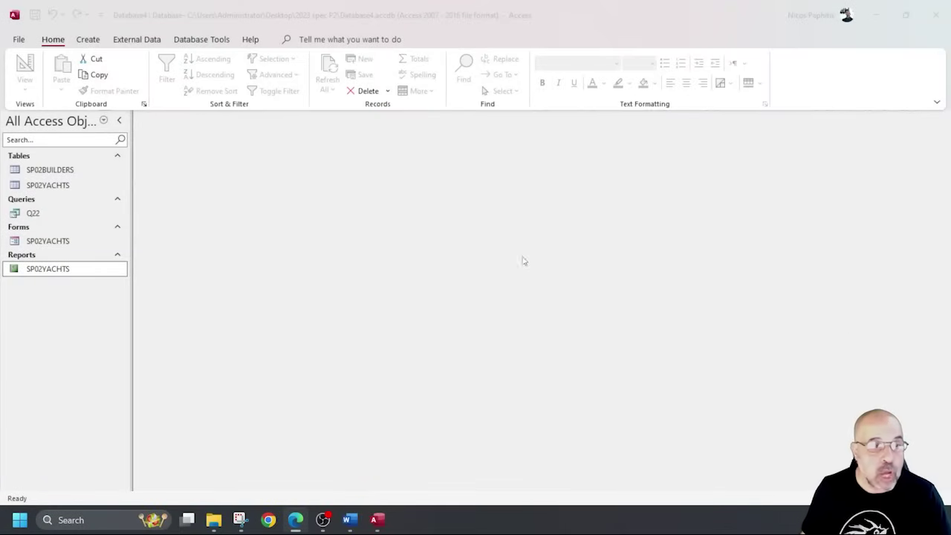
Start a new query design with SP02BUILDERS and SP02YACHTS, expanding both field lists fully.
{"action": "left_click", "coordinate": [100, 46]}
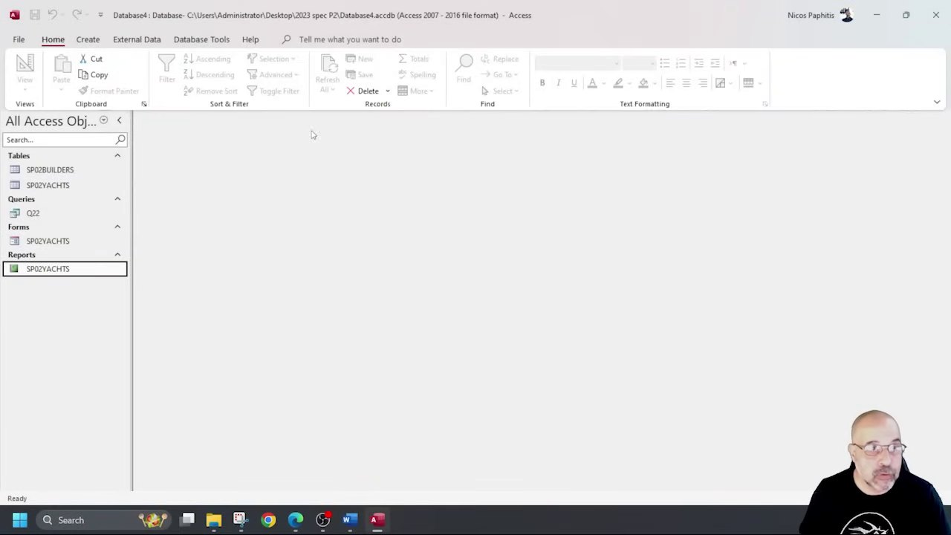
{"action": "left_click", "coordinate": [98, 42]}
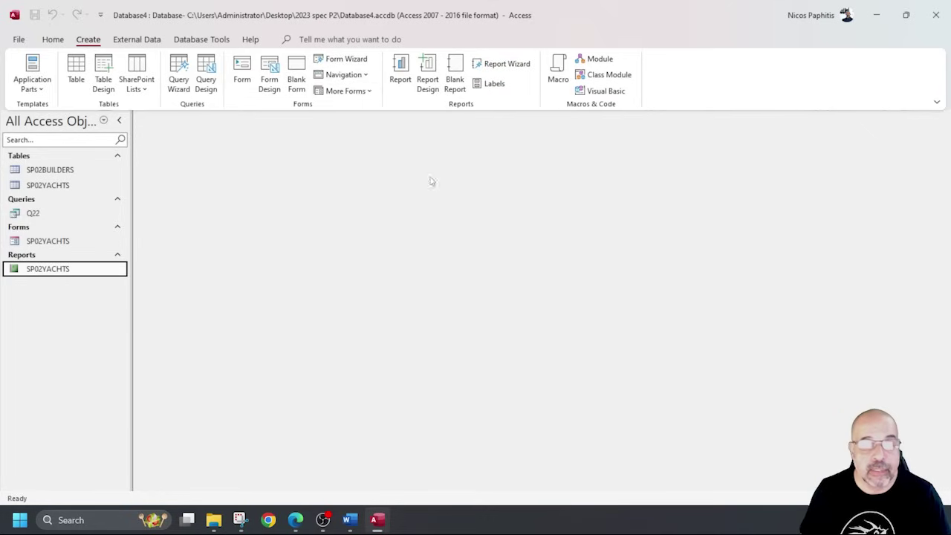
{"action": "left_click", "coordinate": [205, 68]}
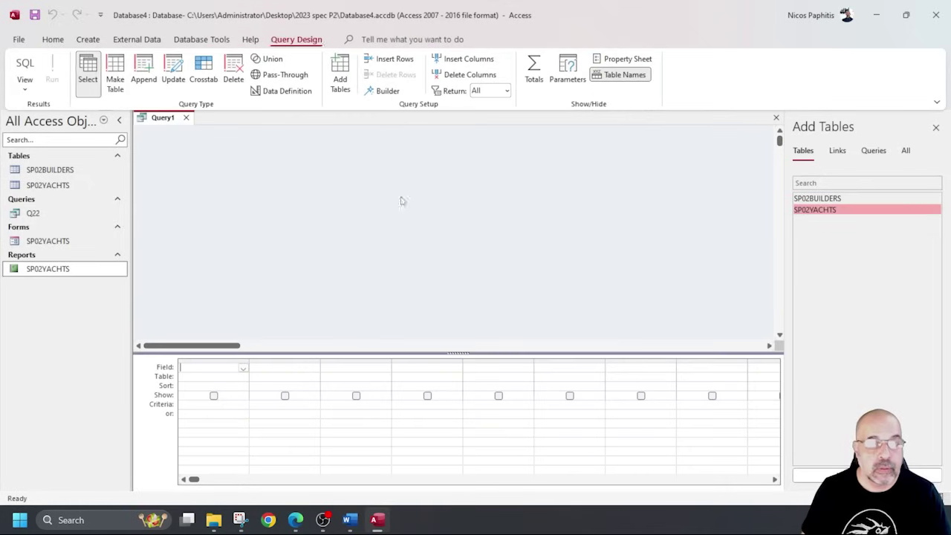
{"action": "double_click", "coordinate": [830, 199]}
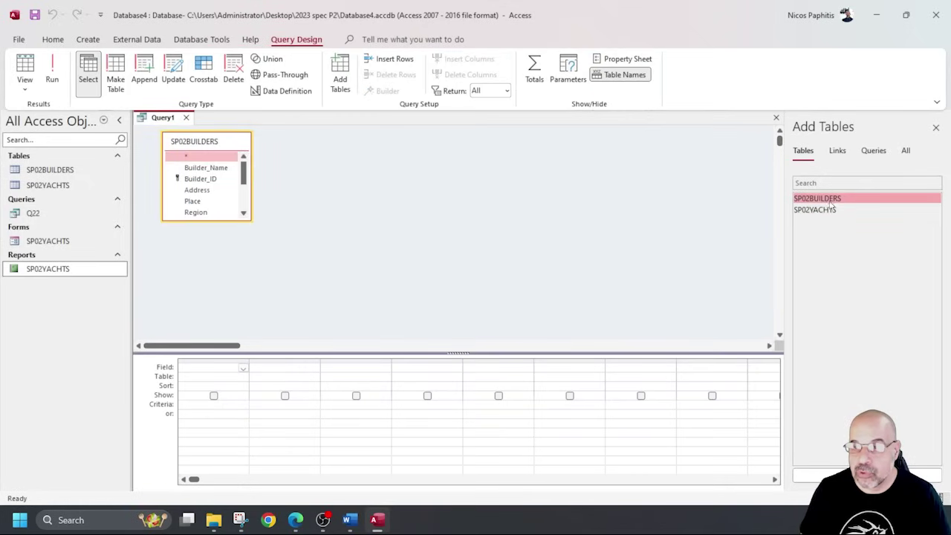
{"action": "double_click", "coordinate": [826, 211]}
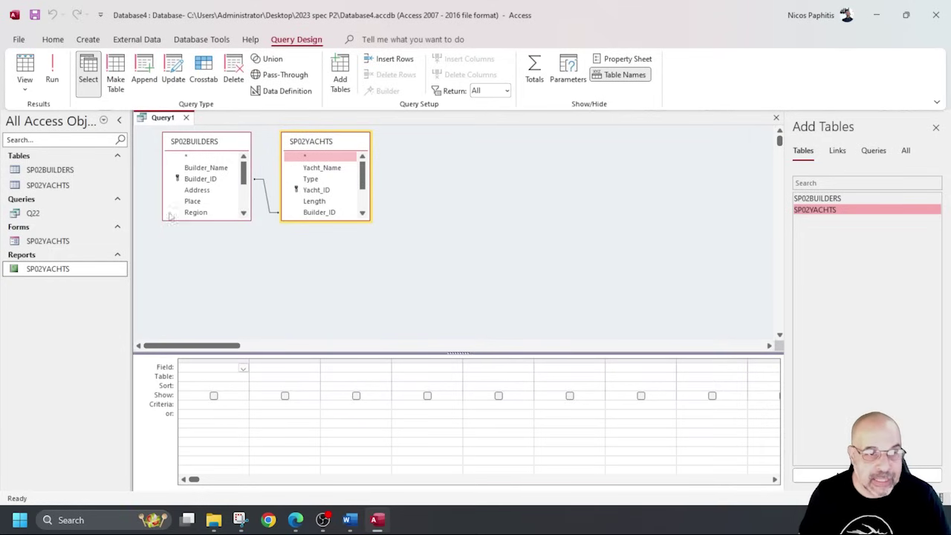
{"action": "left_click_drag", "start_coordinate": [196, 217], "coordinate": [196, 300]}
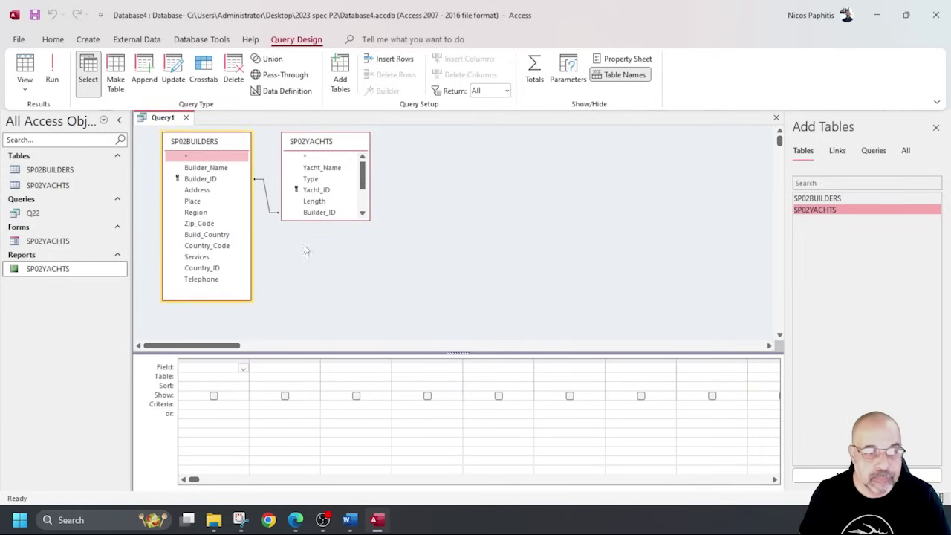
{"action": "left_click_drag", "start_coordinate": [321, 221], "coordinate": [325, 300]}
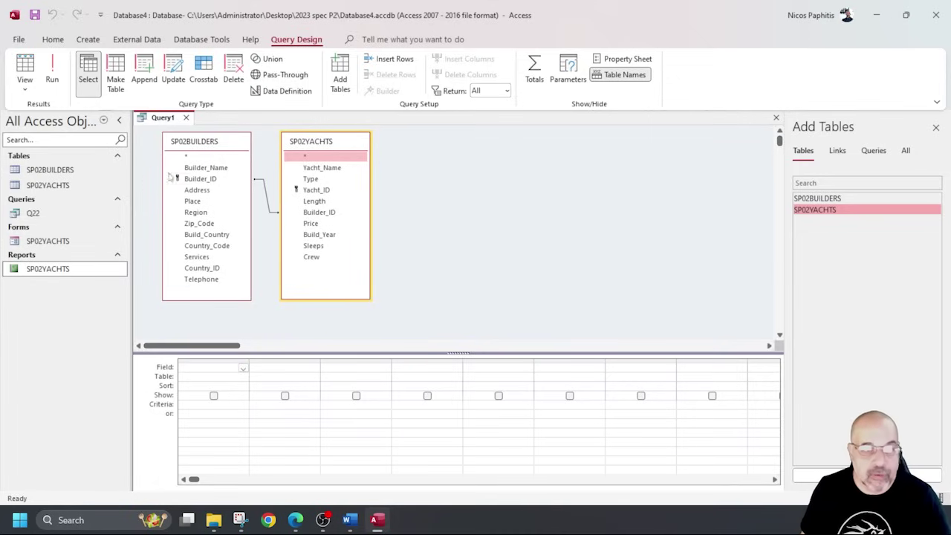
Add Yacht_Name, Builder_Name, Type, Length, Price and Build_Country to the query grid.
{"action": "left_click", "coordinate": [331, 169]}
{"action": "double_click", "coordinate": [330, 168]}
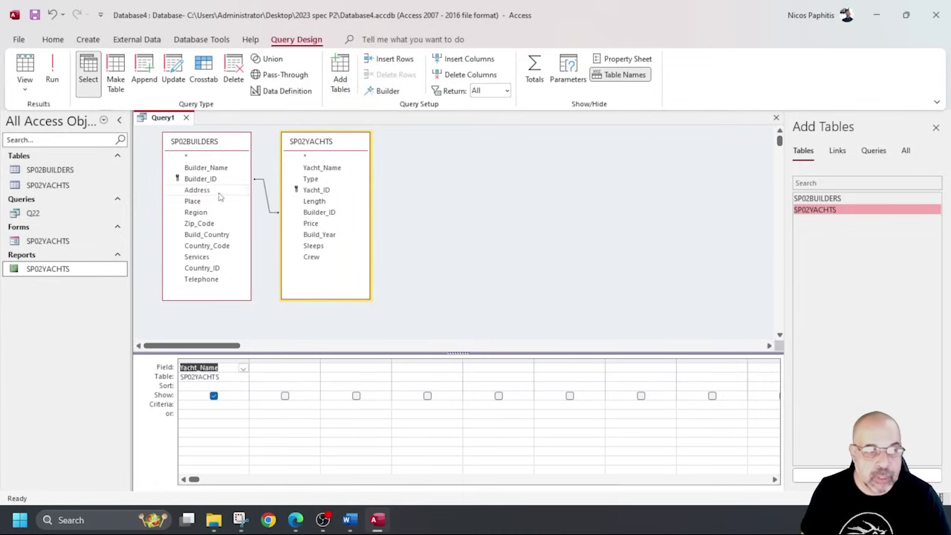
{"action": "left_click", "coordinate": [220, 169]}
{"action": "double_click", "coordinate": [220, 169]}
{"action": "double_click", "coordinate": [309, 180]}
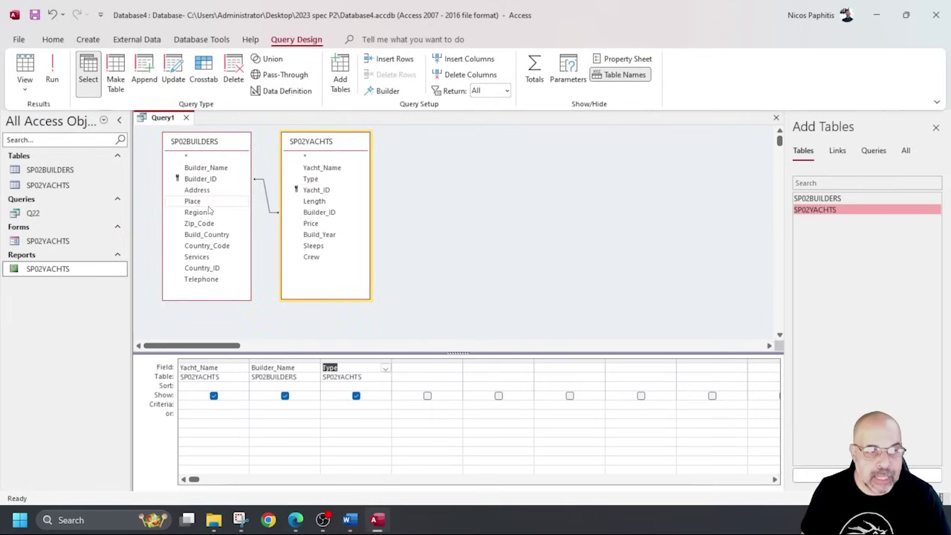
{"action": "left_click", "coordinate": [312, 202]}
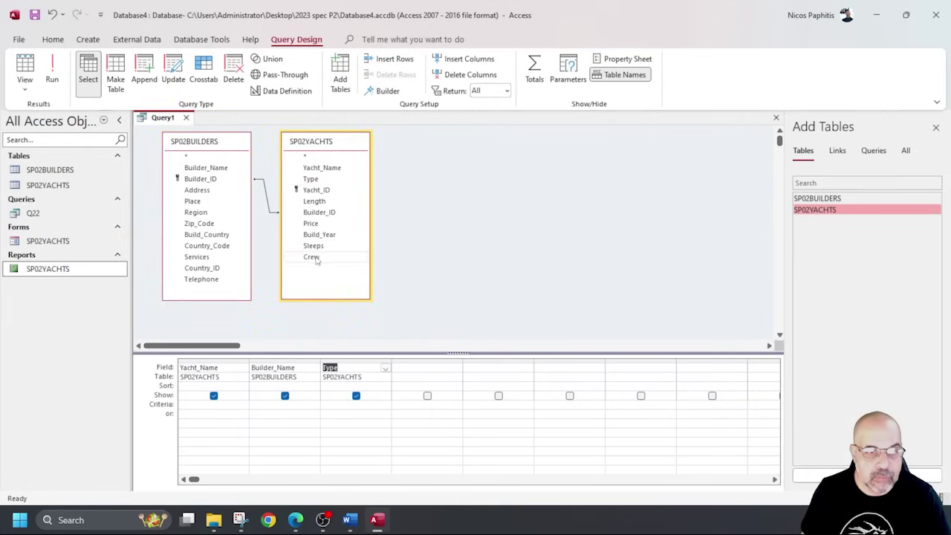
{"action": "double_click", "coordinate": [314, 202]}
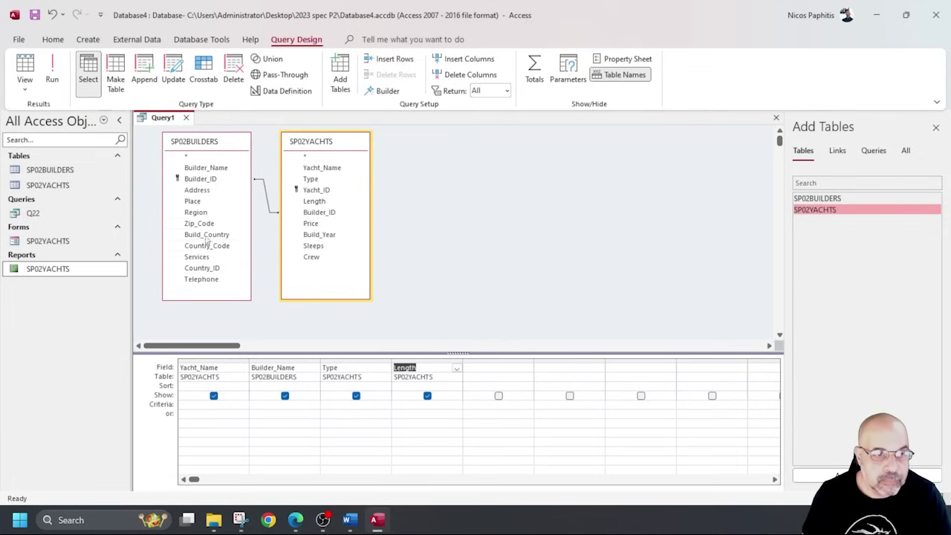
{"action": "double_click", "coordinate": [310, 223]}
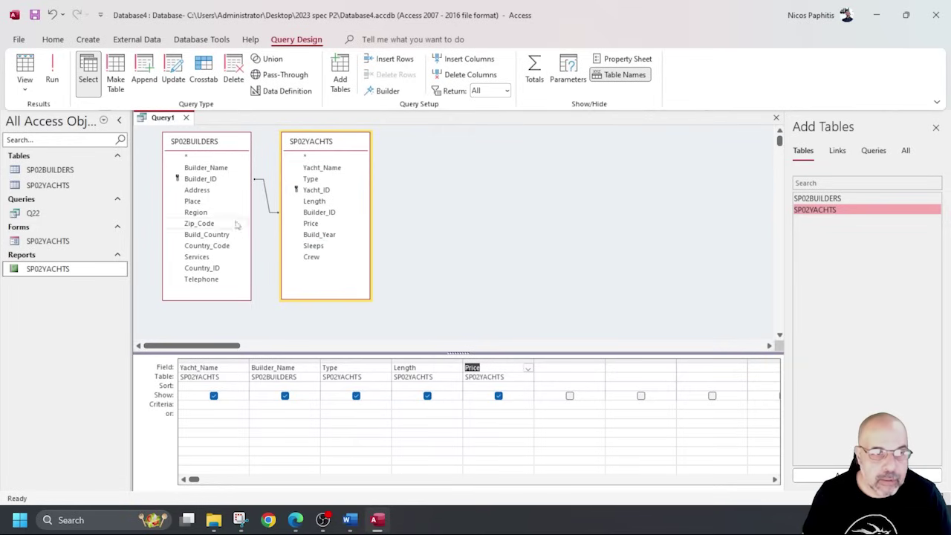
{"action": "left_click", "coordinate": [213, 235]}
{"action": "double_click", "coordinate": [213, 235]}
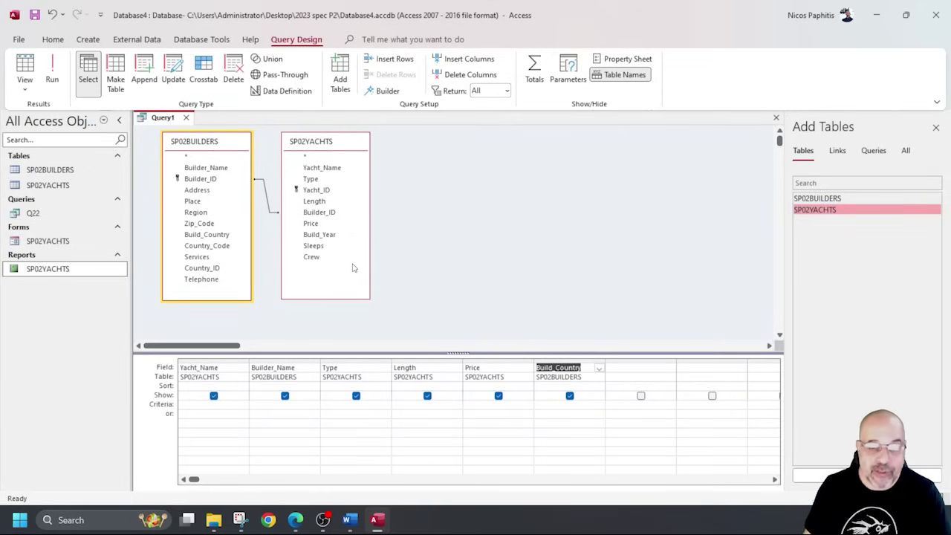
Run the query to check its 468 results, widening Build_Country, then return to Design View.
{"action": "left_click", "coordinate": [52, 75]}
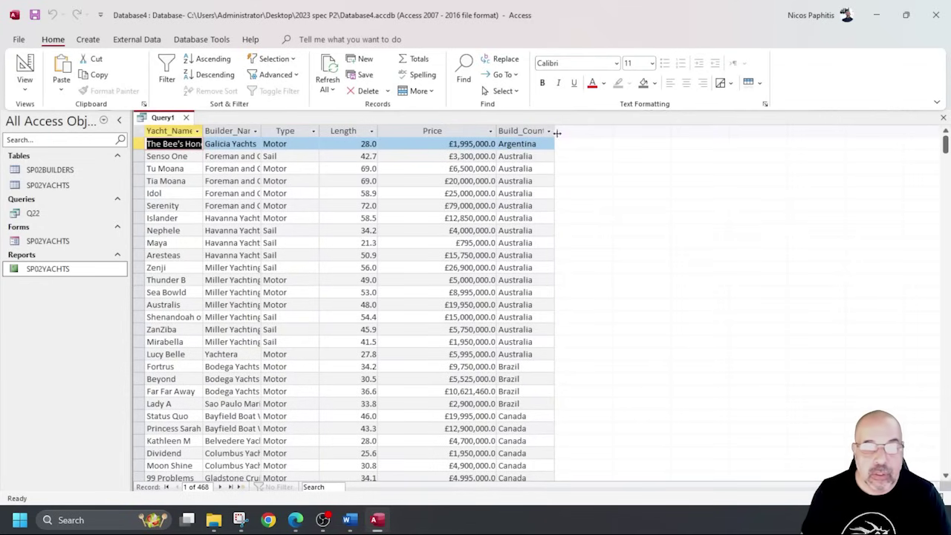
{"action": "left_click_drag", "start_coordinate": [553, 131], "coordinate": [600, 130]}
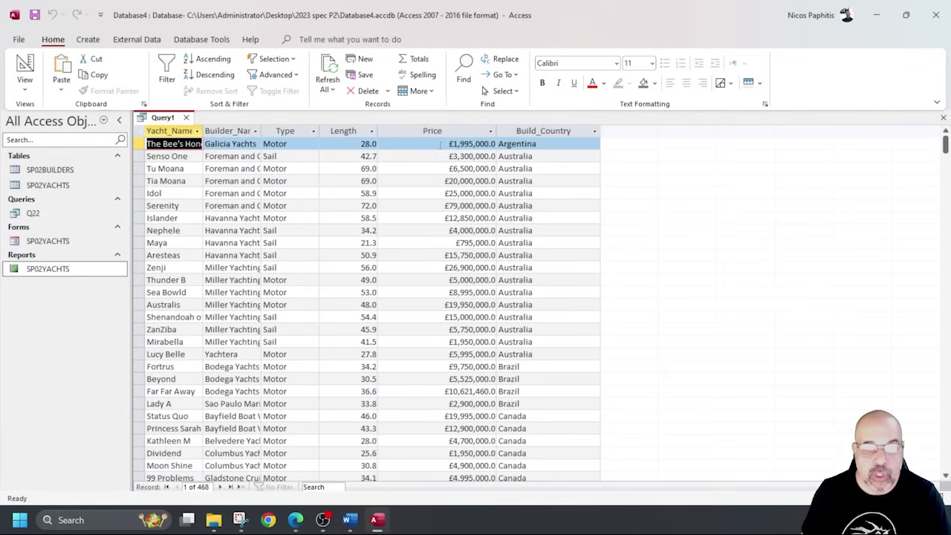
{"action": "left_click", "coordinate": [25, 65]}
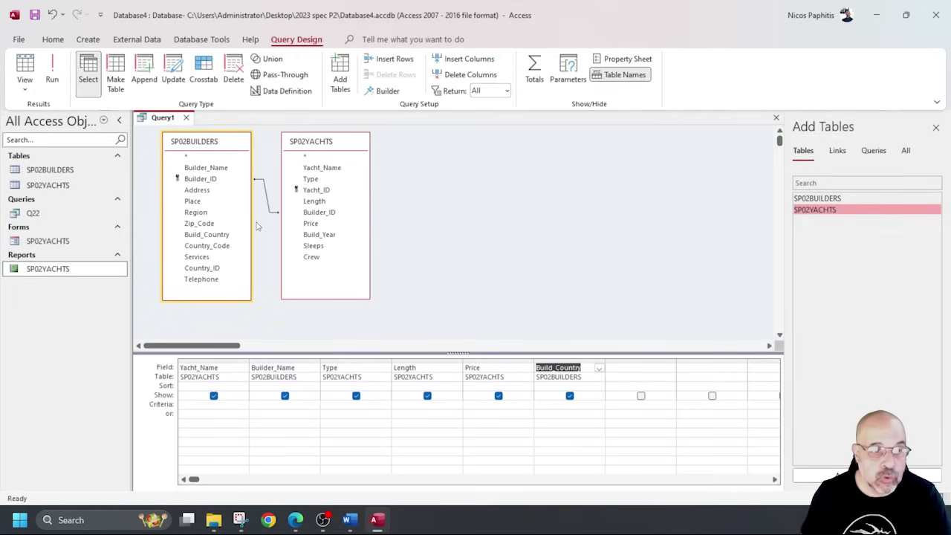
Add Country_Code to the grid and run the query to review the country codes.
{"action": "double_click", "coordinate": [221, 247]}
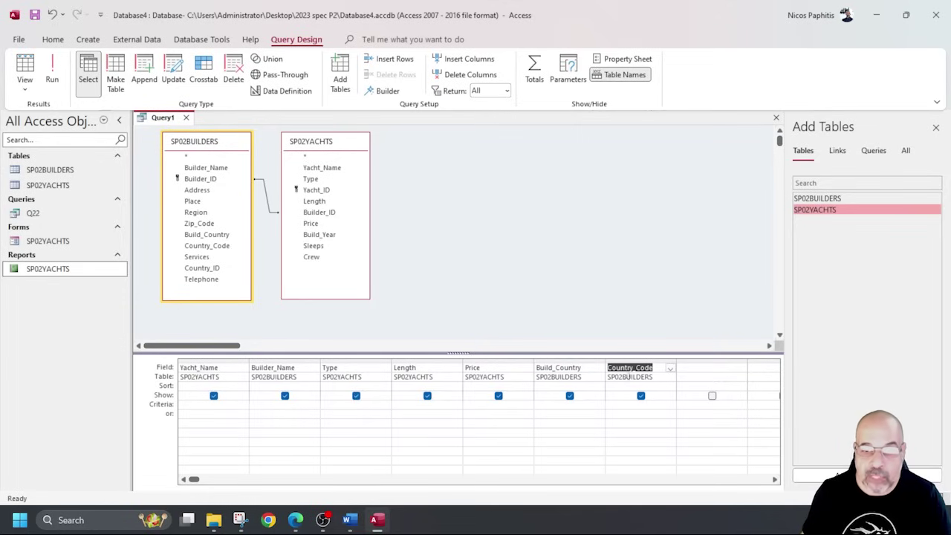
{"action": "left_click", "coordinate": [52, 71]}
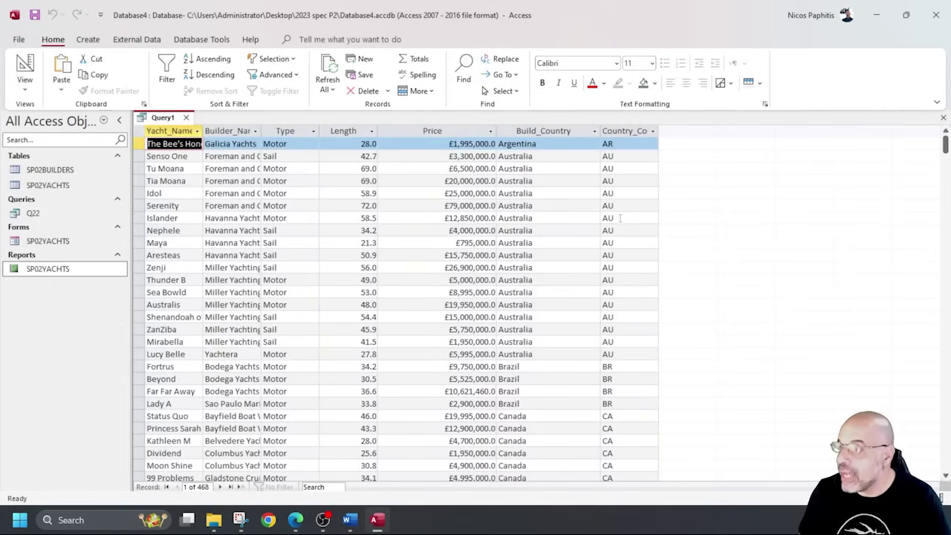
{"action": "scroll", "coordinate": [619, 217], "scroll_direction": "down", "scroll_amount": 8}
{"action": "scroll", "coordinate": [605, 213], "scroll_direction": "up", "scroll_amount": 8}
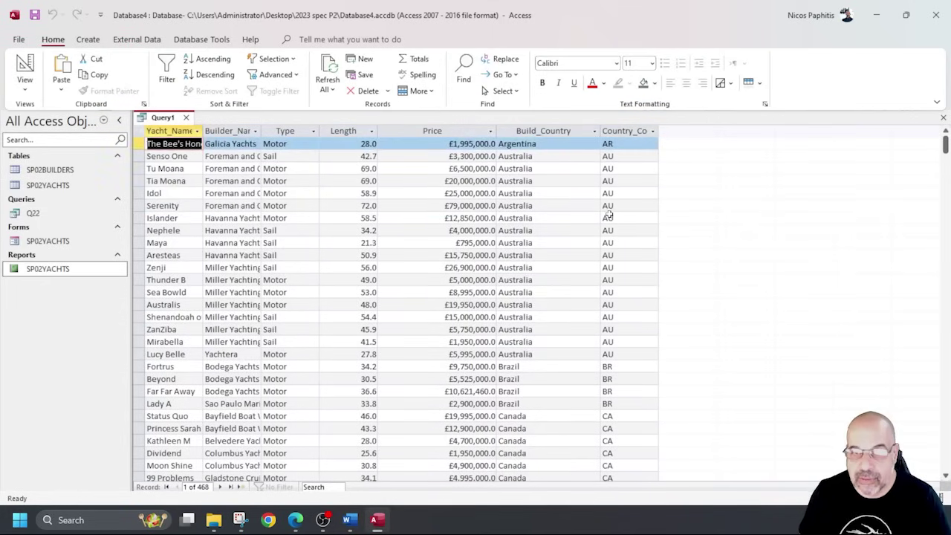
{"action": "left_click", "coordinate": [24, 69]}
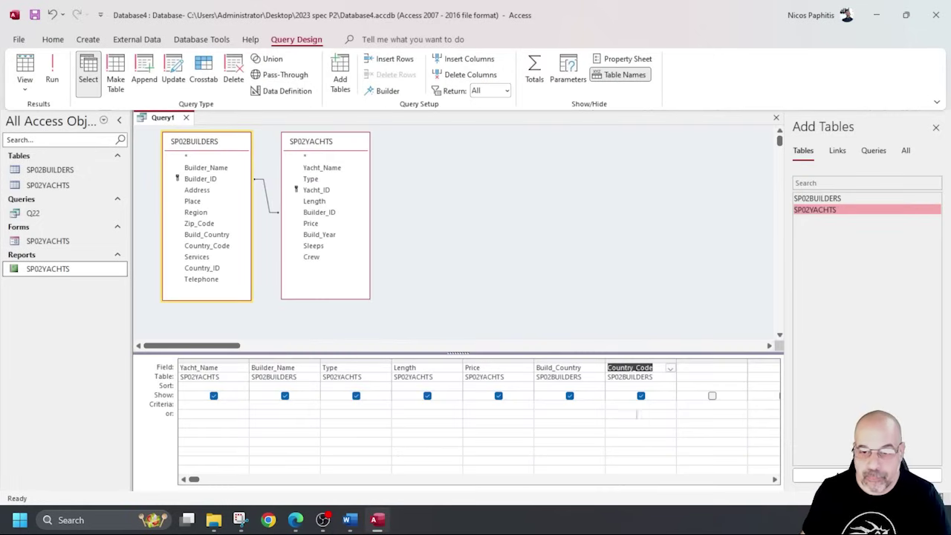
Set the Country_Code criteria to "AU" Or "NZ" and run it, leaving 43 yachts.
{"action": "left_click", "coordinate": [618, 405]}
{"action": "type", "text": "AU OR N"}
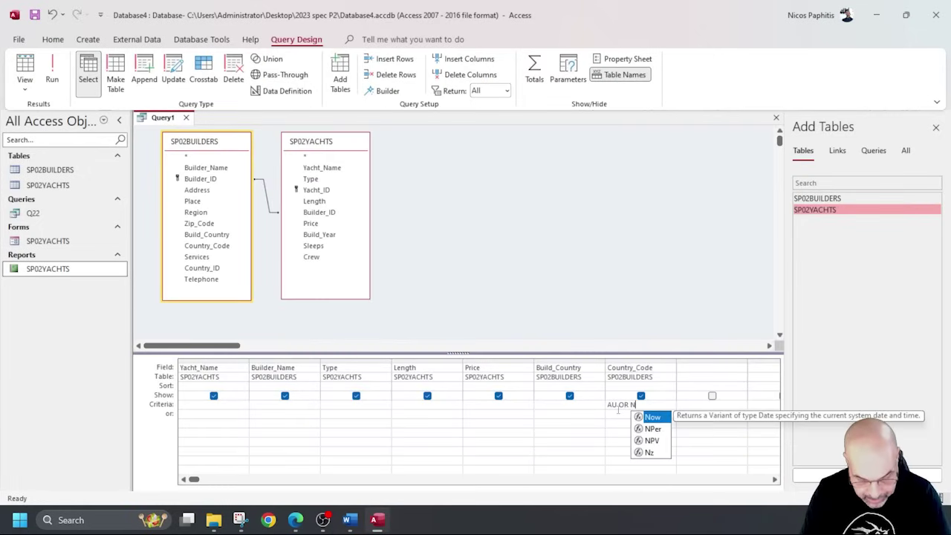
{"action": "type", "text": "Z"}
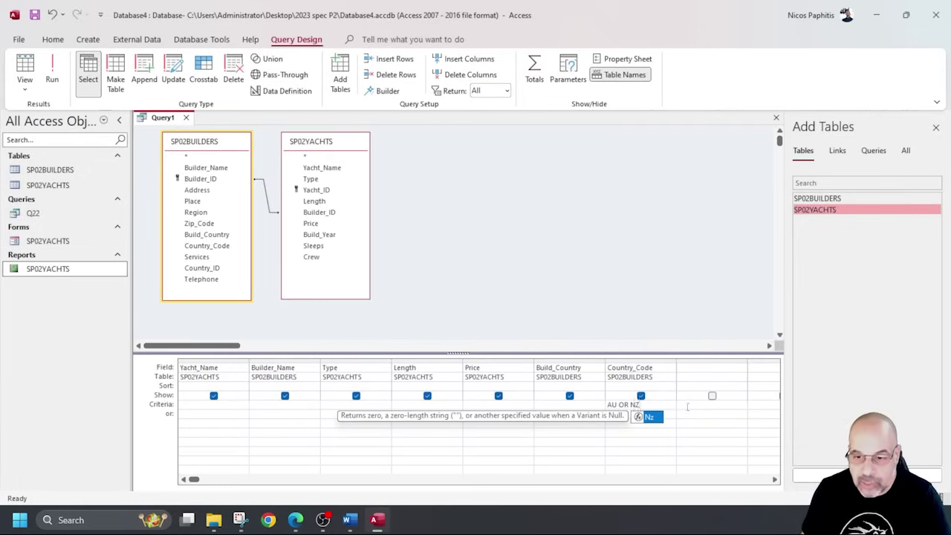
{"action": "left_click", "coordinate": [684, 405]}
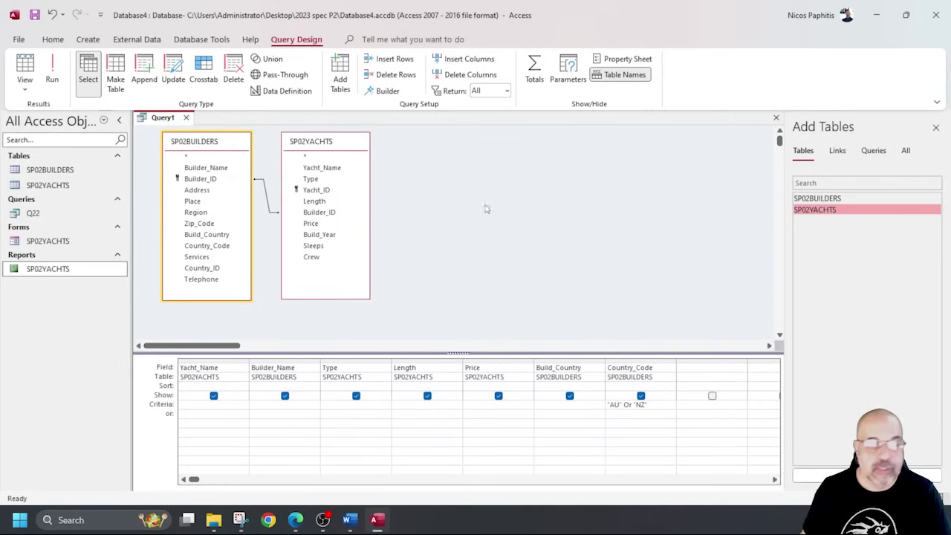
{"action": "left_click", "coordinate": [52, 70]}
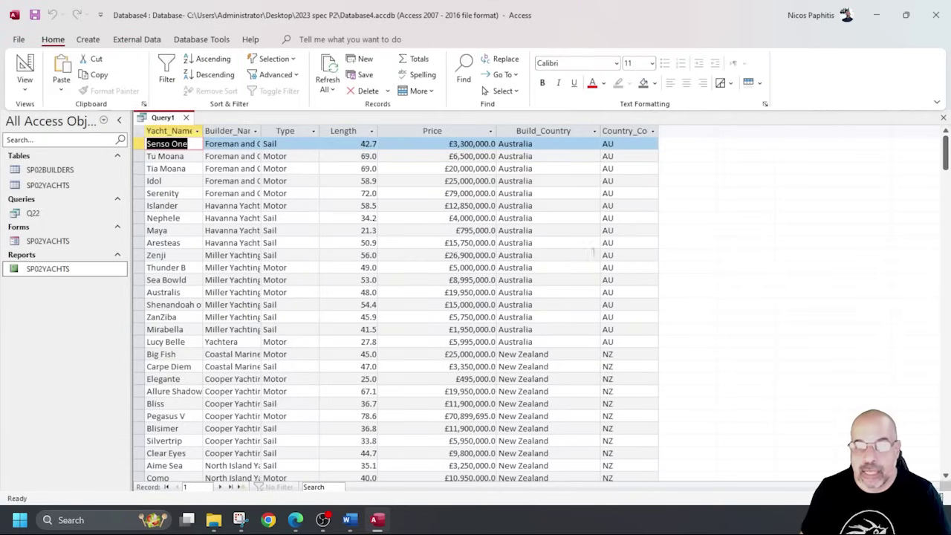
{"action": "scroll", "coordinate": [583, 255], "scroll_direction": "down", "scroll_amount": 5}
{"action": "scroll", "coordinate": [584, 255], "scroll_direction": "up", "scroll_amount": 5}
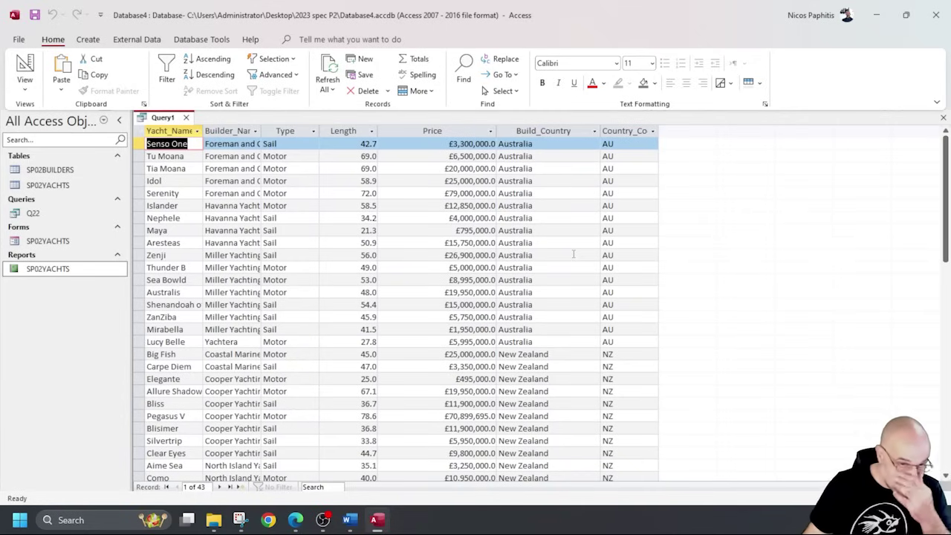
{"action": "left_click", "coordinate": [24, 66]}
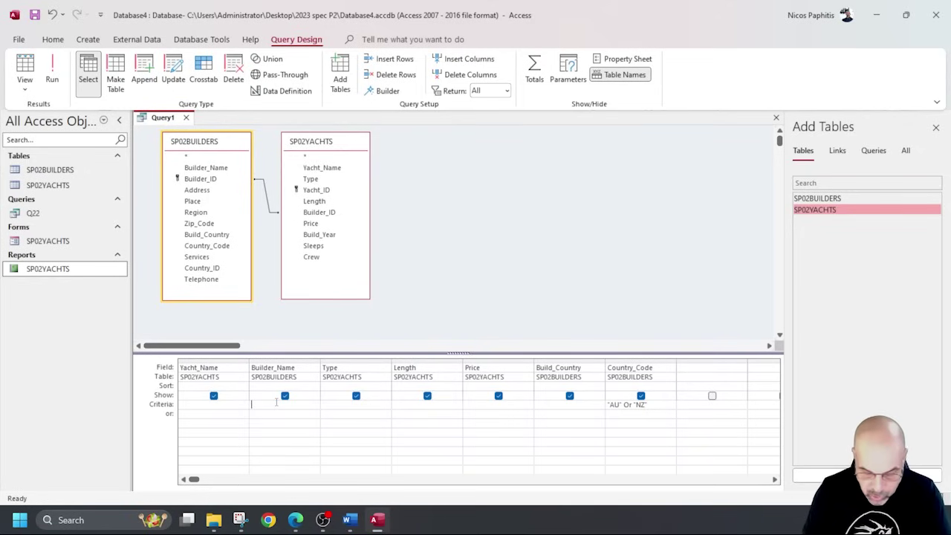
Enter a Like criterion for Builder_Name and run the query to review builder names.
{"action": "type", "text": "ke"}
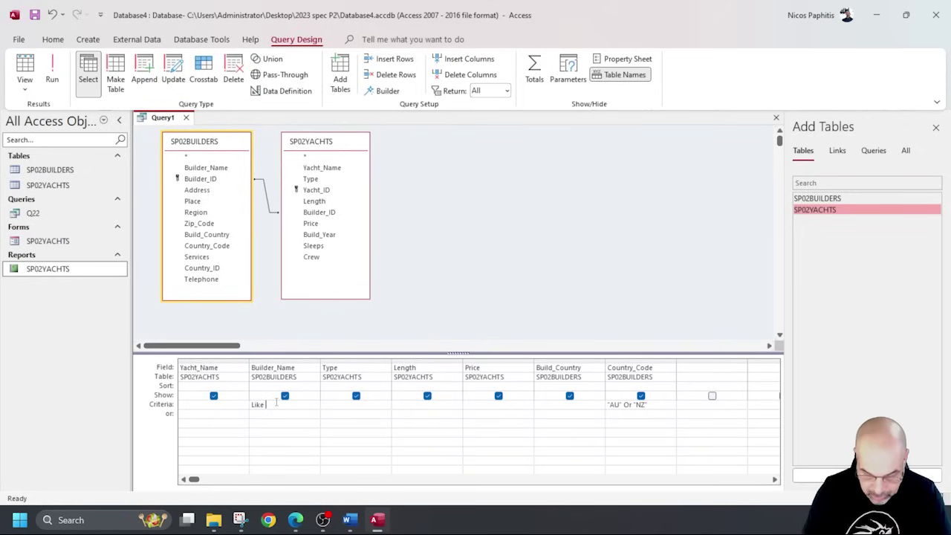
{"action": "type", "text": " \"Yacht*"}
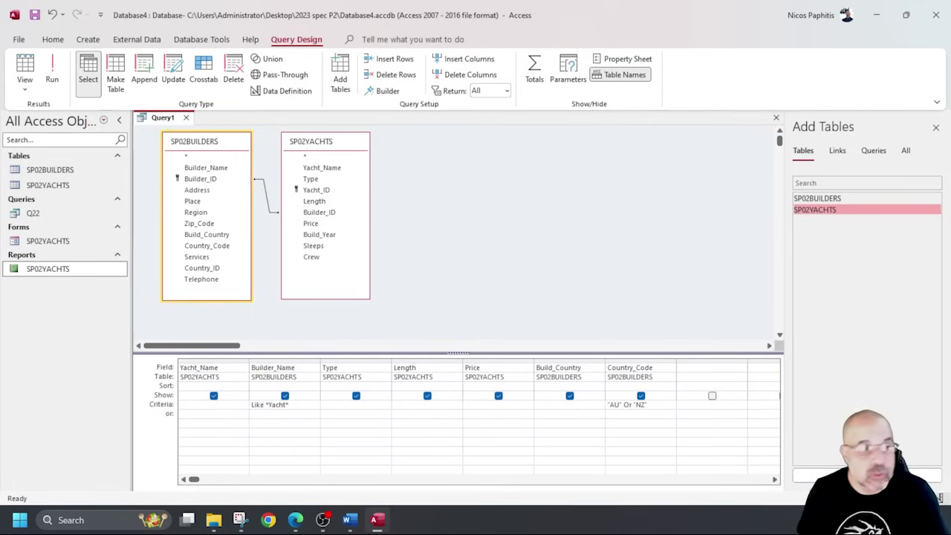
{"action": "left_click", "coordinate": [52, 72]}
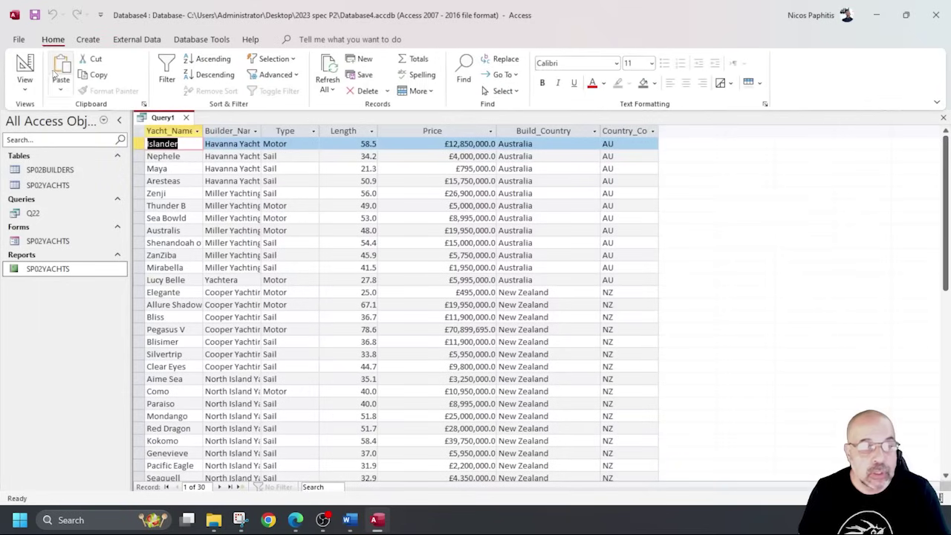
{"action": "left_click_drag", "start_coordinate": [261, 130], "coordinate": [359, 132]}
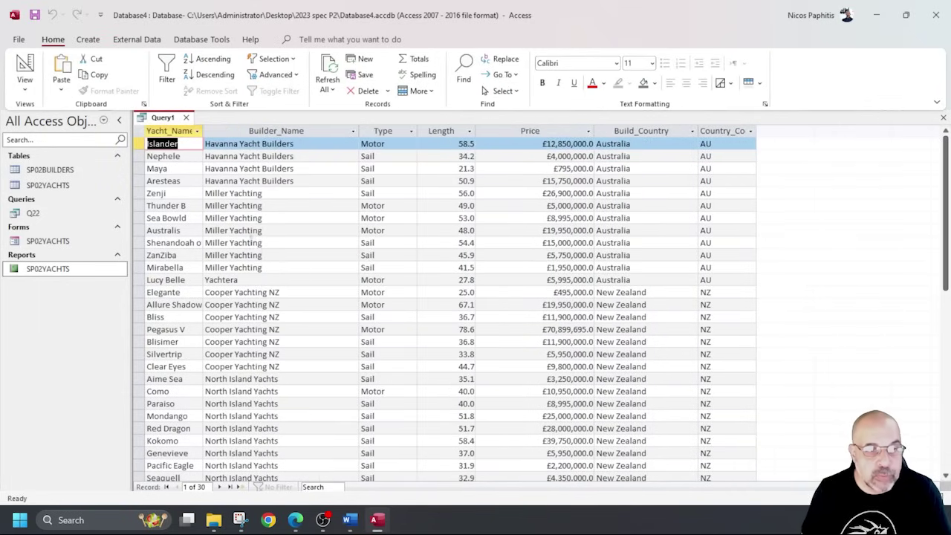
{"action": "scroll", "coordinate": [253, 240], "scroll_direction": "down", "scroll_amount": 2}
{"action": "scroll", "coordinate": [266, 297], "scroll_direction": "up", "scroll_amount": 2}
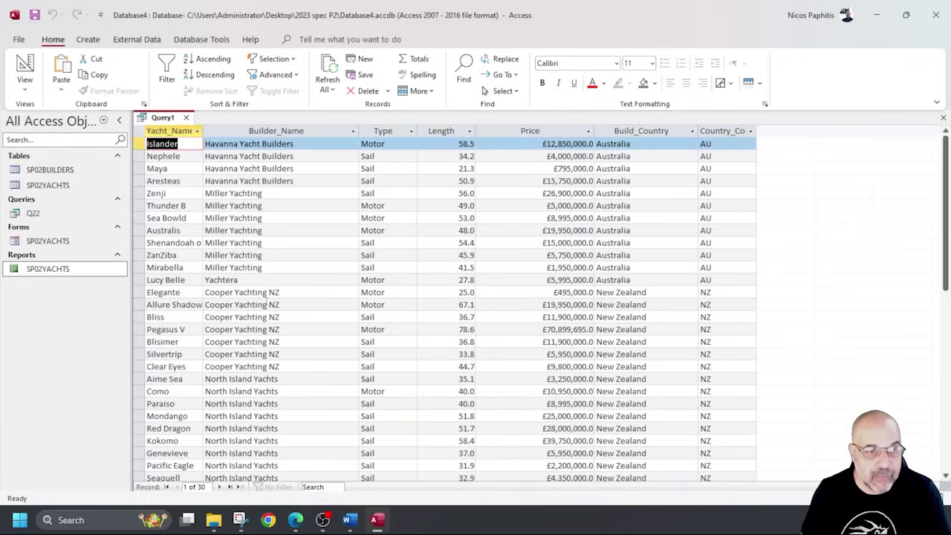
{"action": "left_click", "coordinate": [25, 70]}
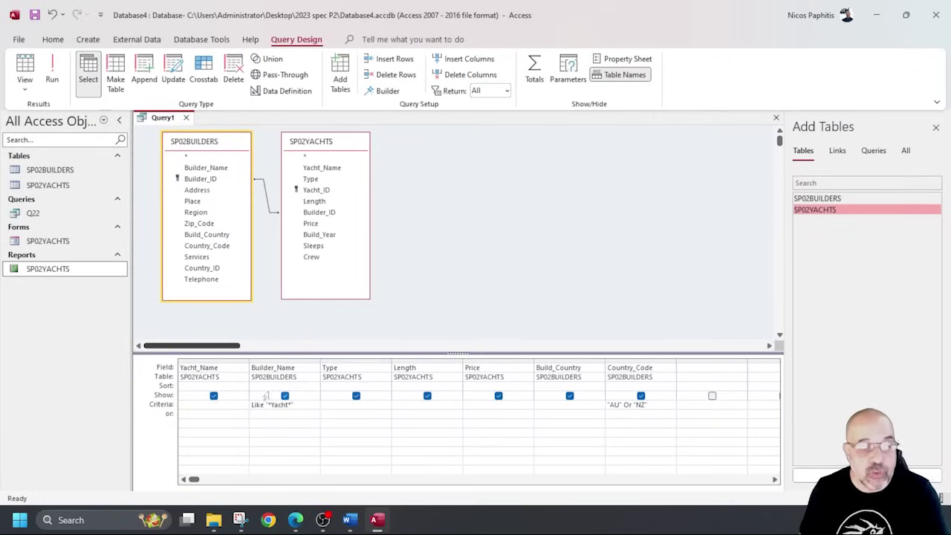
Replace the Builder_Name criterion with *Yacht* and run the query to check the matches.
{"action": "left_click_drag", "start_coordinate": [307, 405], "coordinate": [240, 401]}
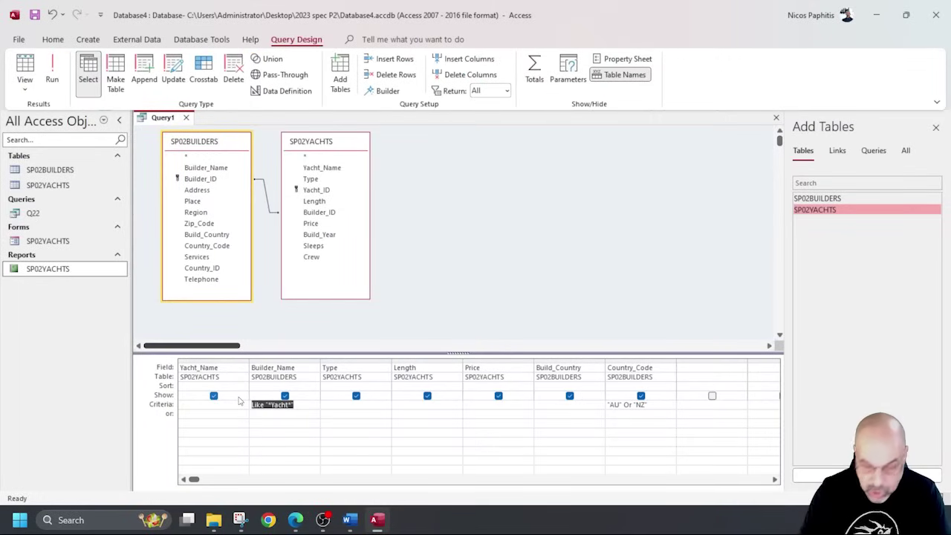
{"action": "key", "text": "Delete"}
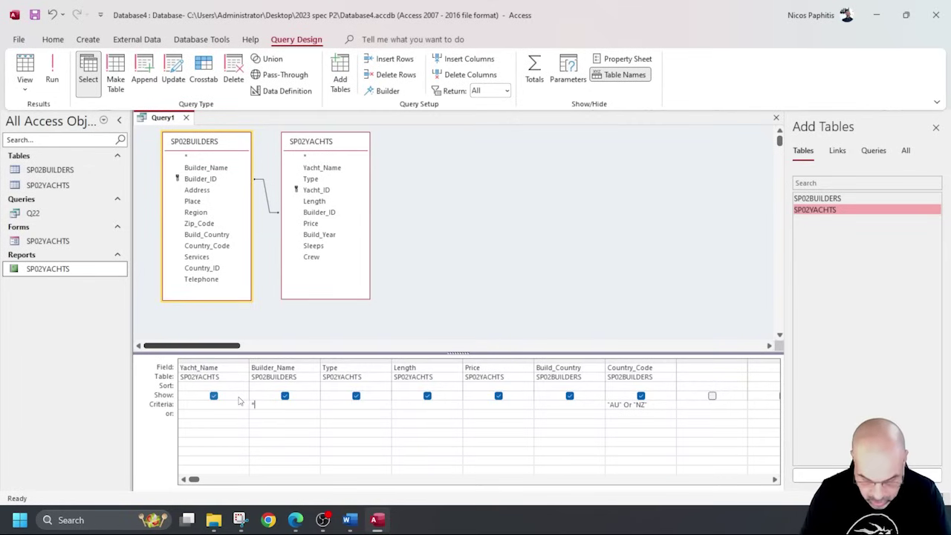
{"action": "type", "text": "*Yacht"}
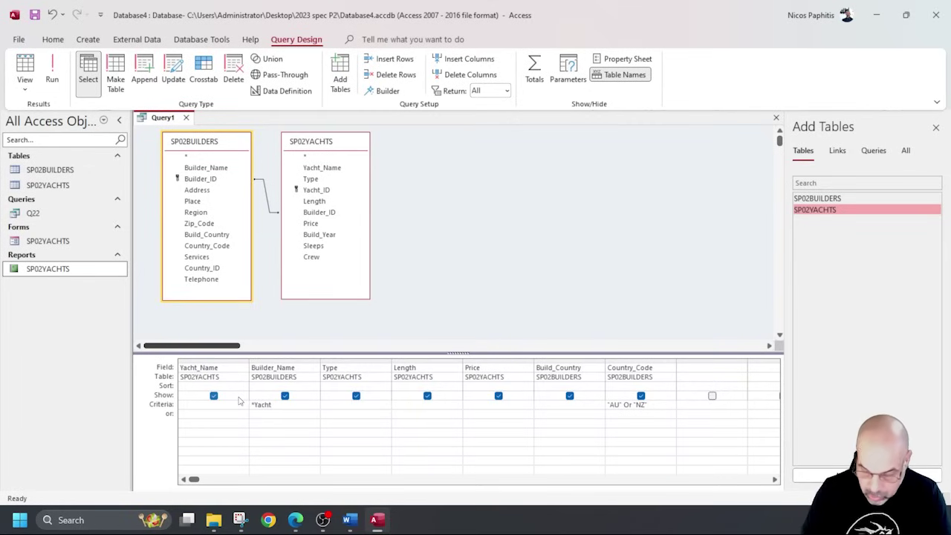
{"action": "type", "text": "*"}
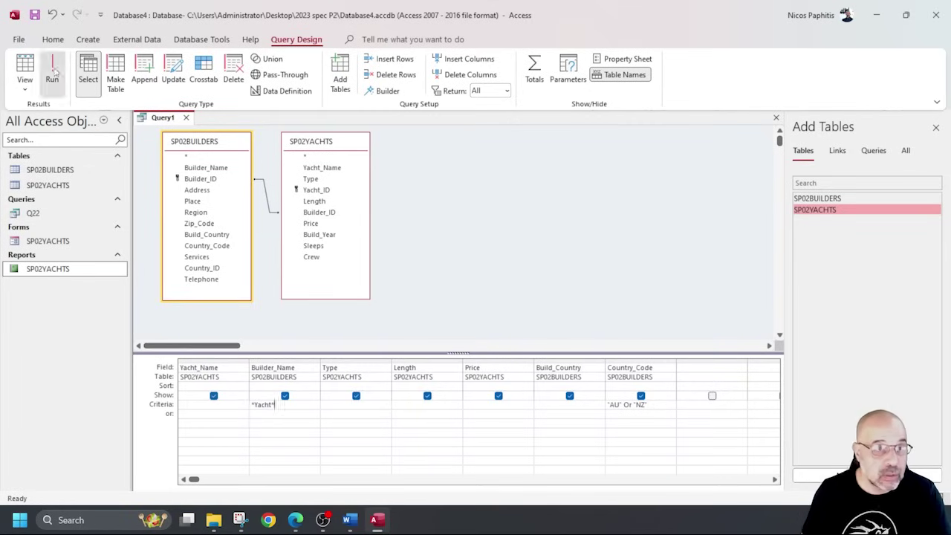
{"action": "left_click", "coordinate": [52, 71]}
{"action": "scroll", "coordinate": [378, 245], "scroll_direction": "down", "scroll_amount": 5}
{"action": "scroll", "coordinate": [257, 223], "scroll_direction": "up", "scroll_amount": 5}
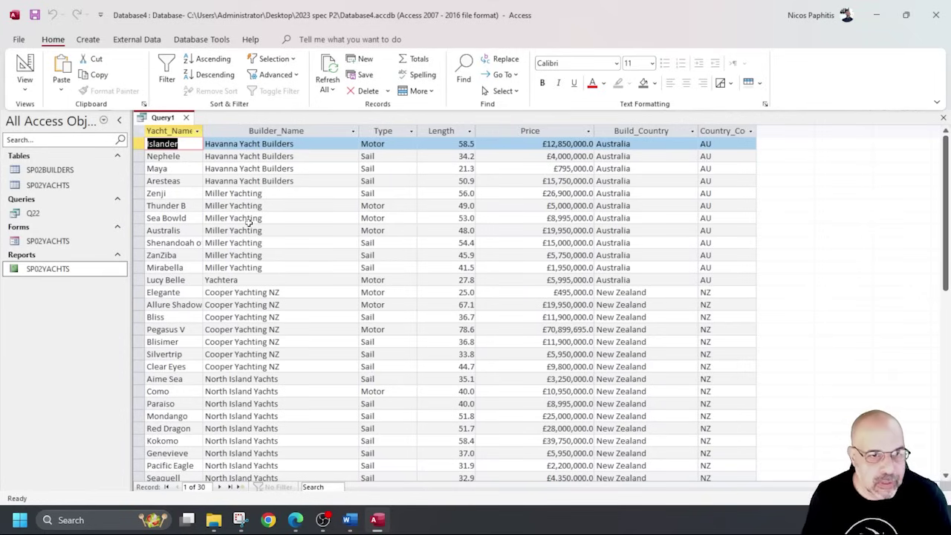
{"action": "left_click", "coordinate": [25, 75]}
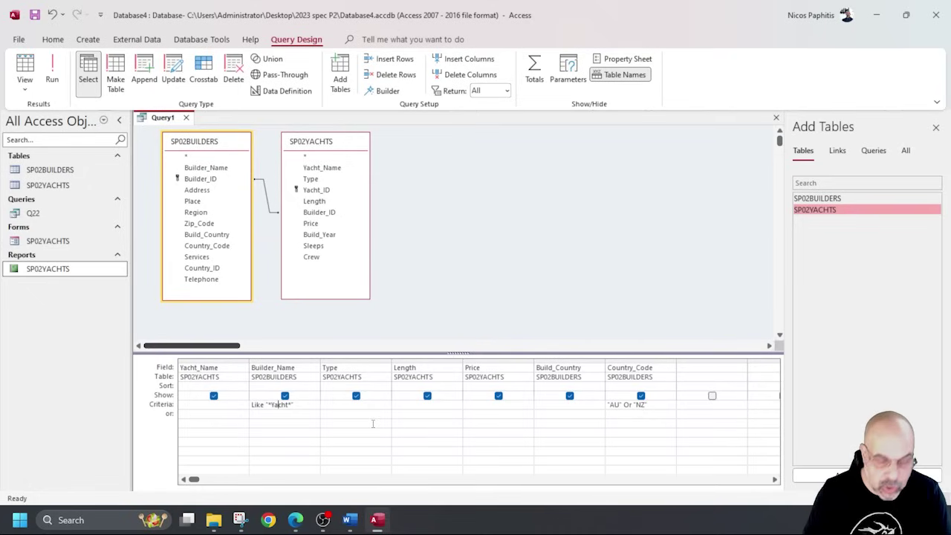
Test the criterion as *Ycht*, inspect a Miller Yachting record, then restore *Yacht*.
{"action": "key", "text": "BackSpace"}
{"action": "type", "text": "a"}
{"action": "key", "text": "BackSpace"}
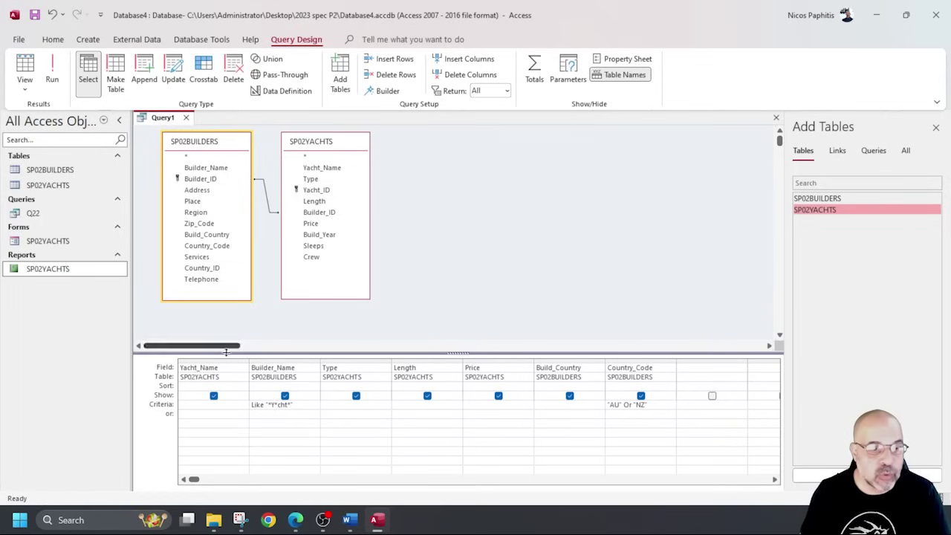
{"action": "left_click", "coordinate": [27, 67]}
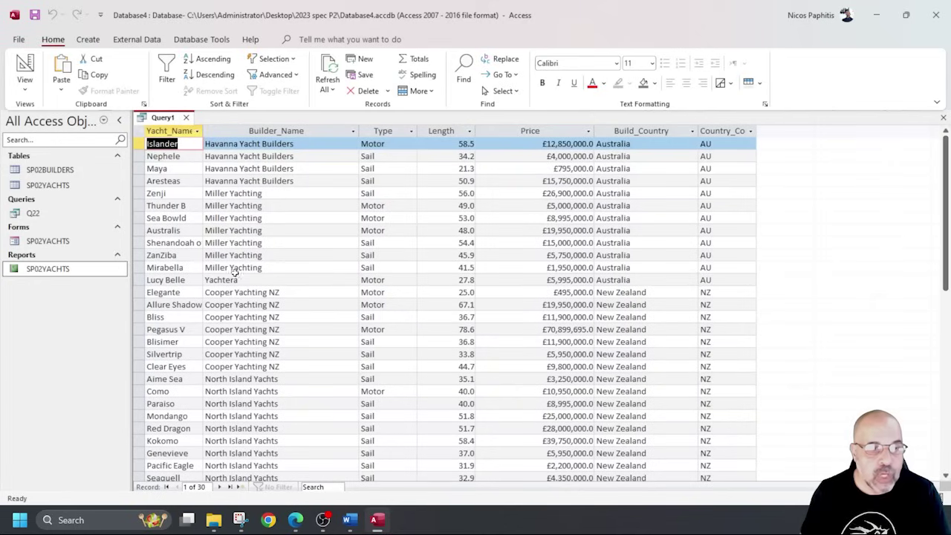
{"action": "left_click", "coordinate": [237, 206]}
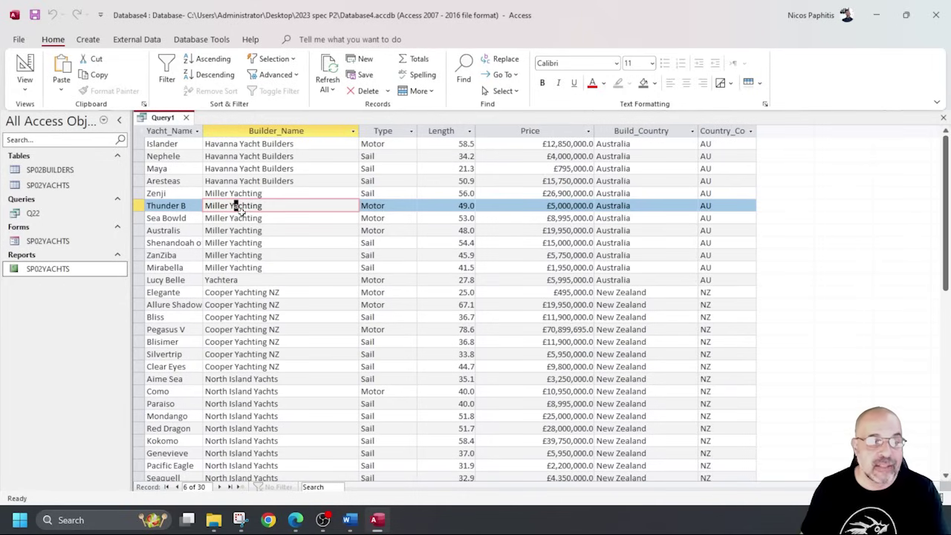
{"action": "left_click", "coordinate": [25, 68]}
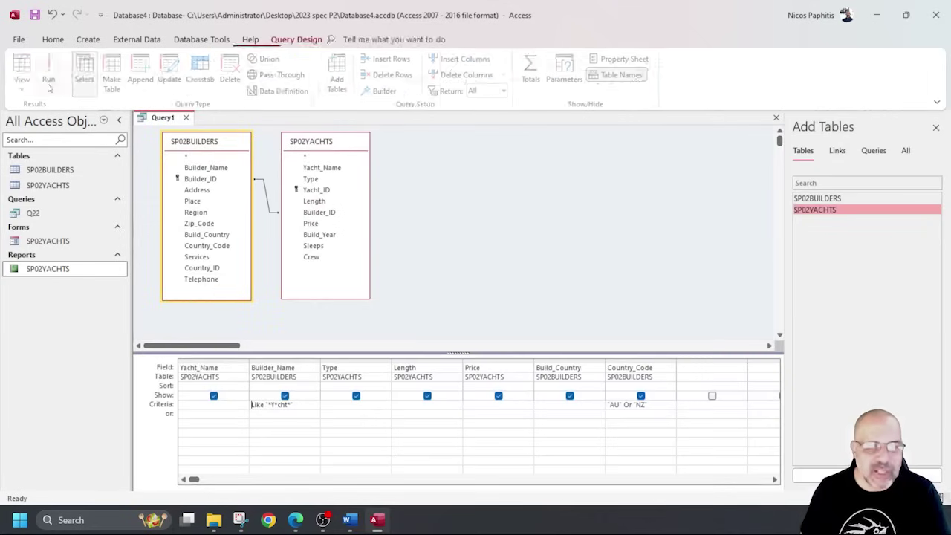
{"action": "left_click", "coordinate": [285, 403]}
{"action": "type", "text": "a"}
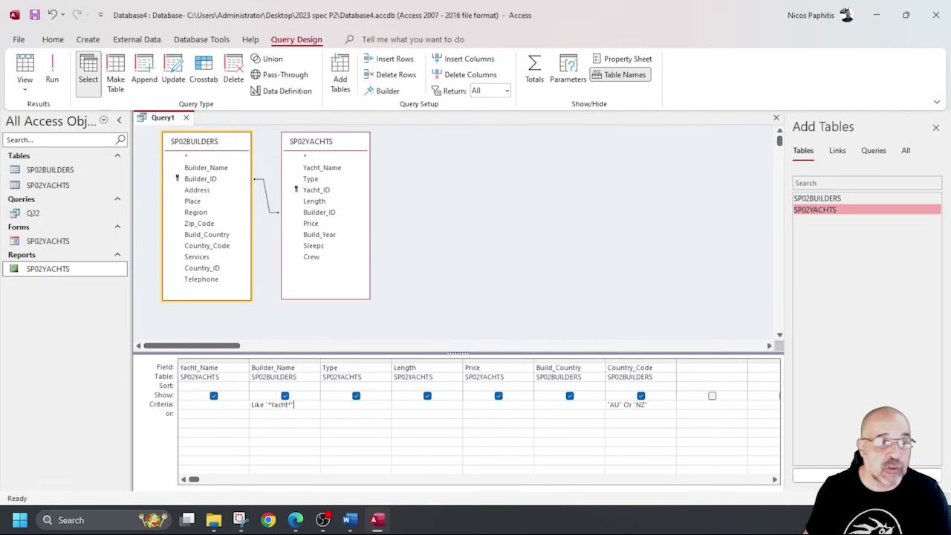
Save the query under the name Q23 through Save As, then close its tab.
{"action": "left_click", "coordinate": [35, 15]}
{"action": "type", "text": "Q23"}
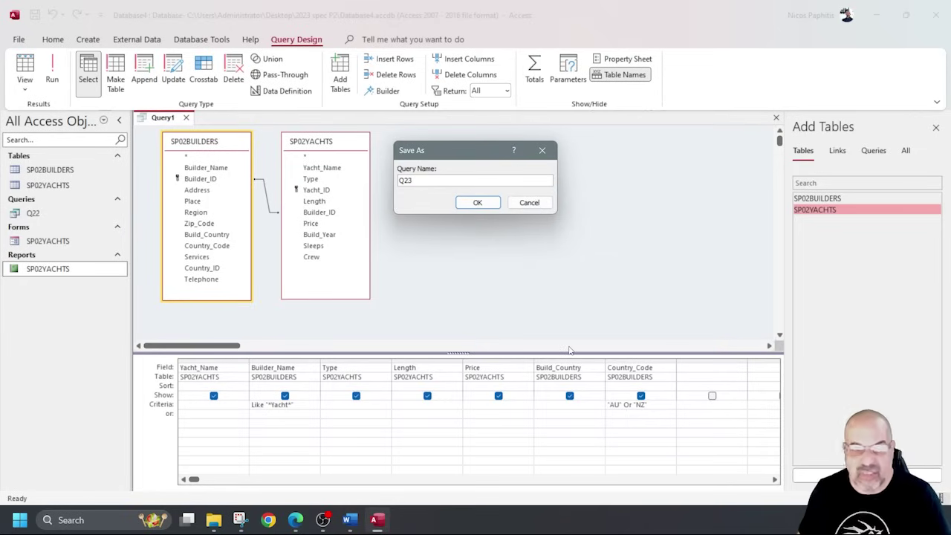
{"action": "left_click", "coordinate": [479, 203]}
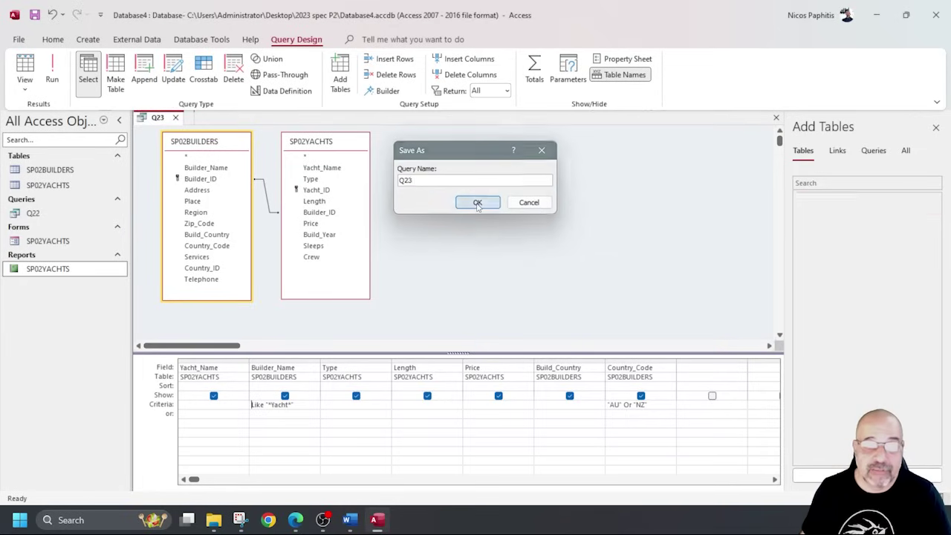
{"action": "left_click", "coordinate": [175, 118]}
Start the Report Wizard on query Q23 and include all of its fields.
{"action": "left_click", "coordinate": [90, 41]}
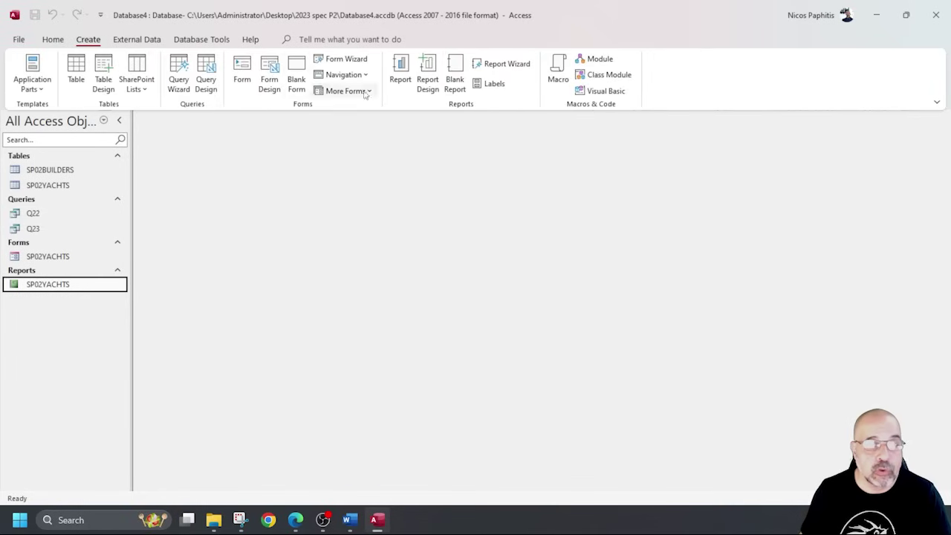
{"action": "left_click", "coordinate": [506, 64]}
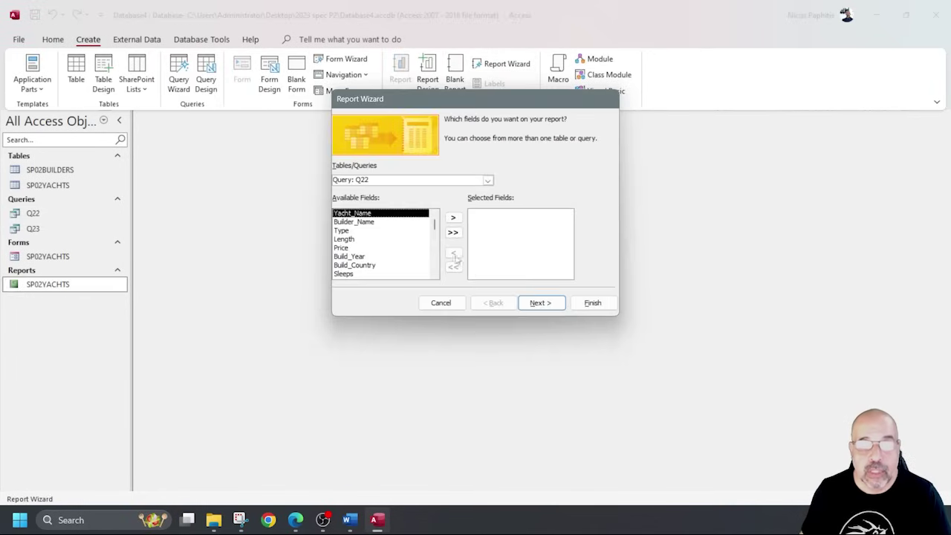
{"action": "left_click", "coordinate": [487, 180]}
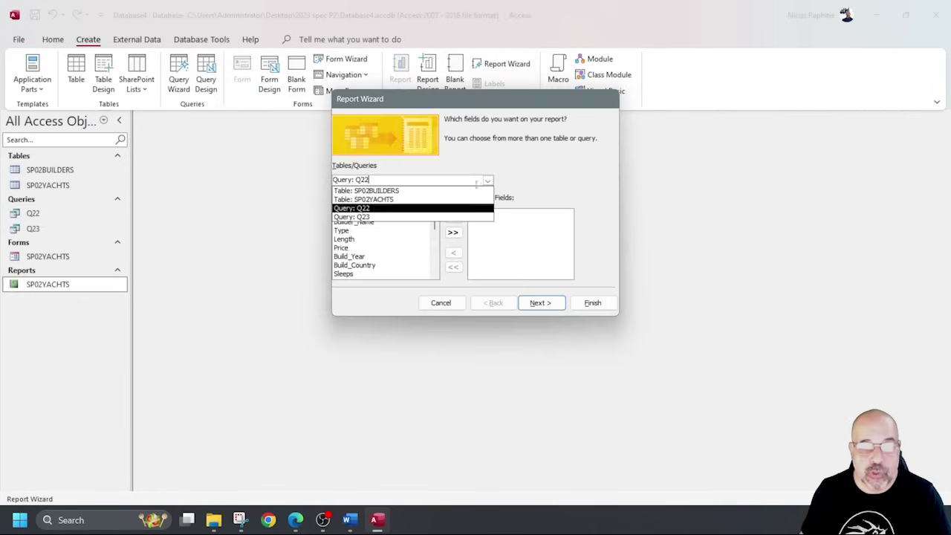
{"action": "left_click", "coordinate": [375, 217]}
{"action": "left_click", "coordinate": [452, 232]}
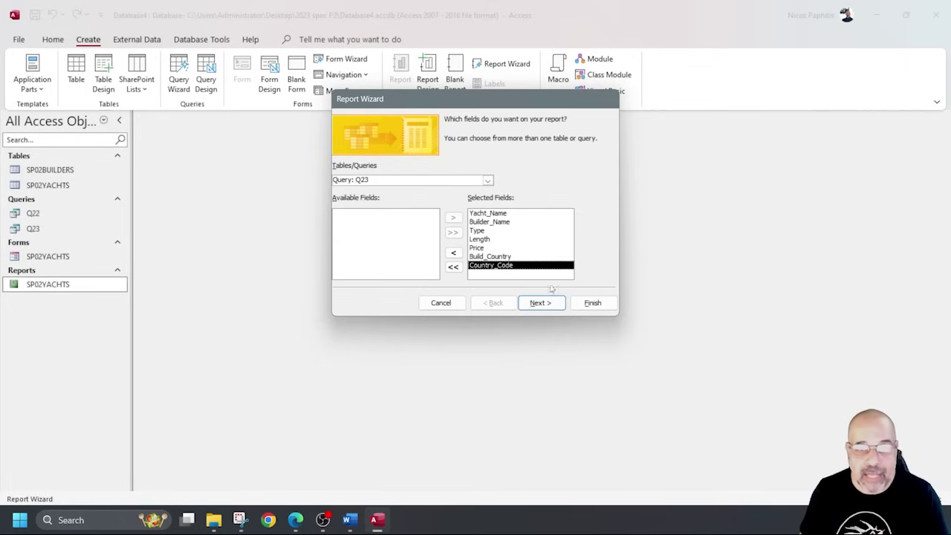
{"action": "left_click", "coordinate": [540, 302]}
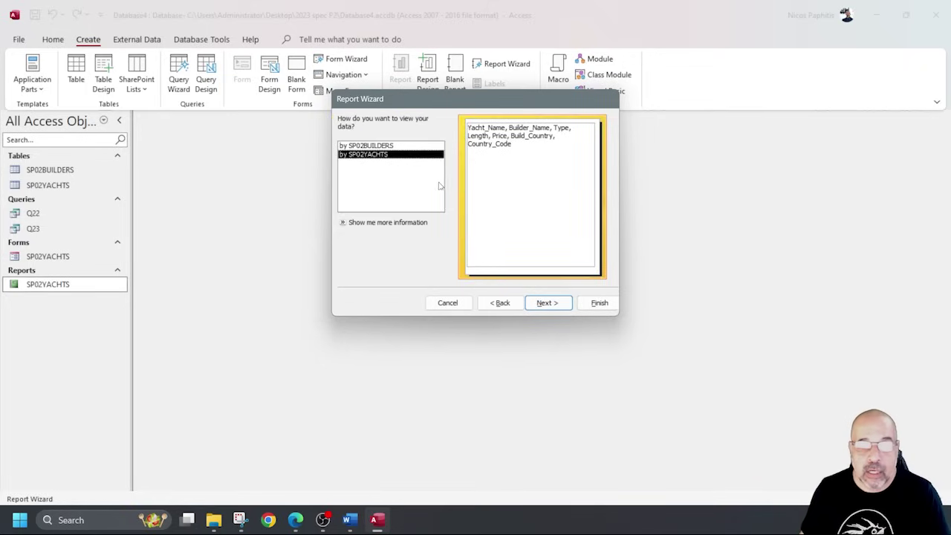
View data by SP02YACHTS, skip grouping and sorting, and finish with a tabular portrait layout.
{"action": "left_click", "coordinate": [408, 146]}
{"action": "left_click", "coordinate": [401, 154]}
{"action": "left_click", "coordinate": [402, 146]}
{"action": "left_click", "coordinate": [399, 155]}
{"action": "left_click", "coordinate": [547, 303]}
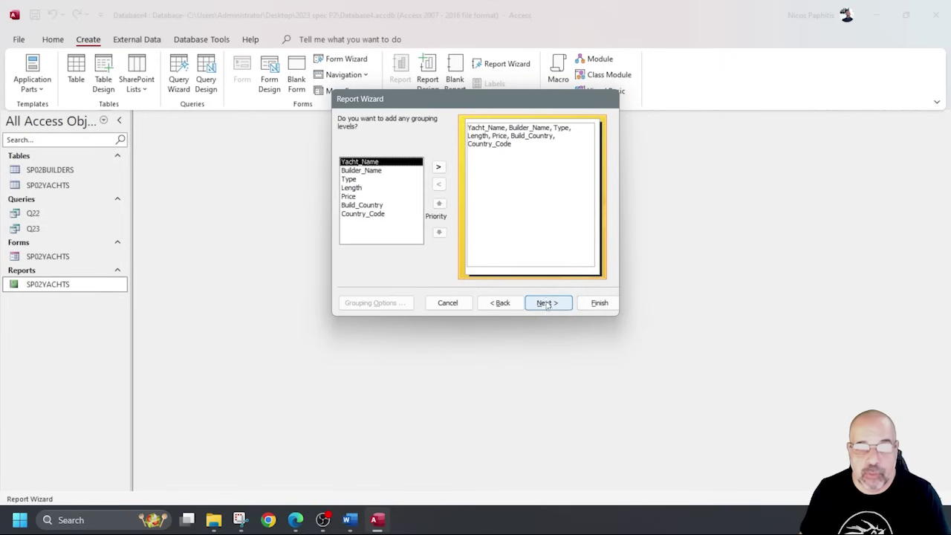
{"action": "left_click", "coordinate": [539, 306]}
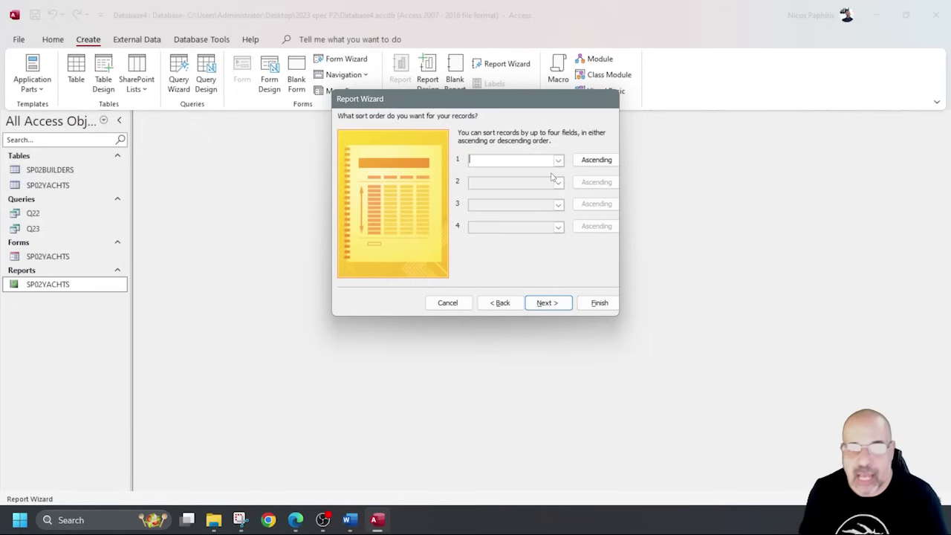
{"action": "left_click", "coordinate": [548, 303]}
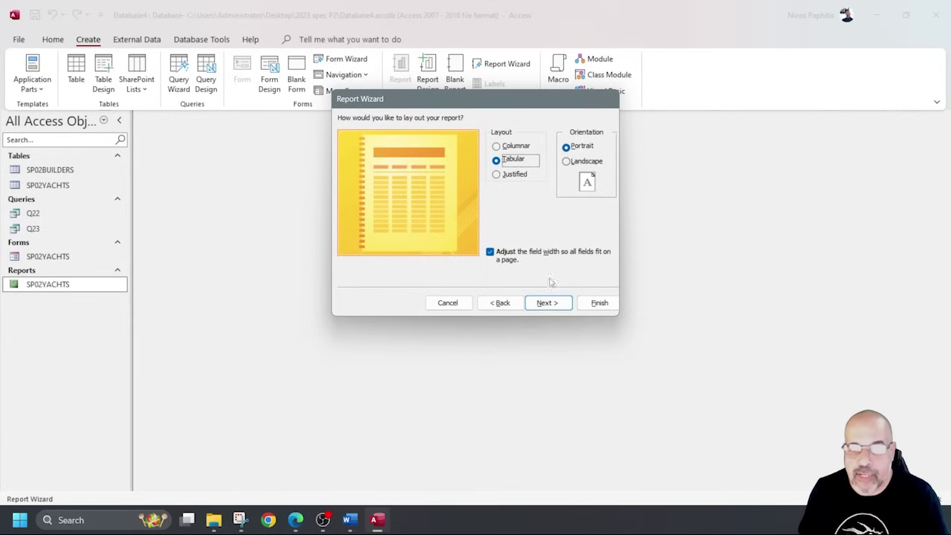
{"action": "left_click", "coordinate": [550, 303]}
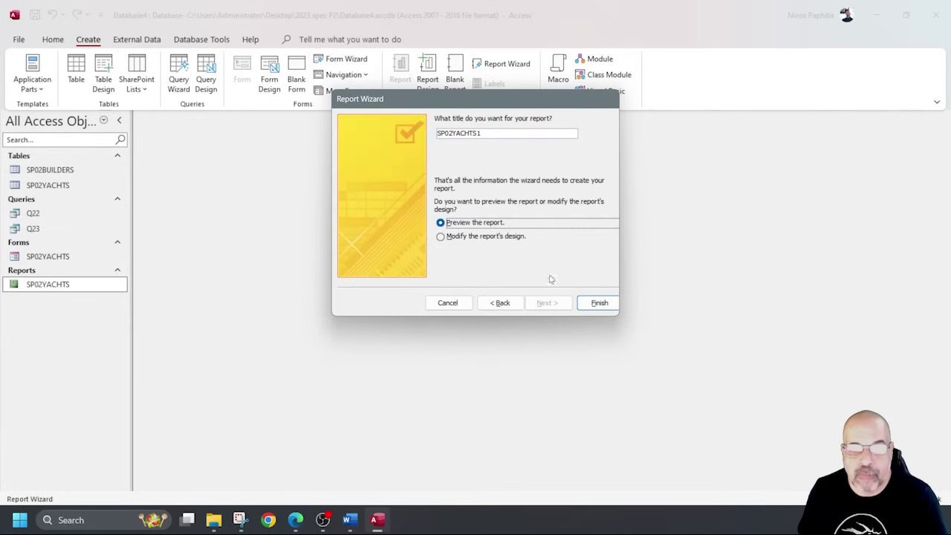
{"action": "left_click", "coordinate": [600, 303]}
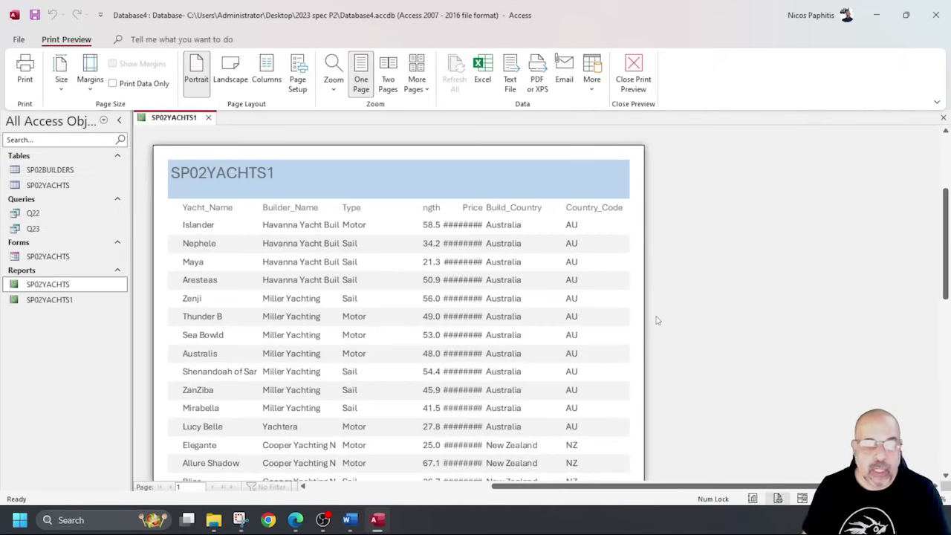
Close Print Preview and show SP02YACHTS1 in Report View.
{"action": "left_click", "coordinate": [632, 74]}
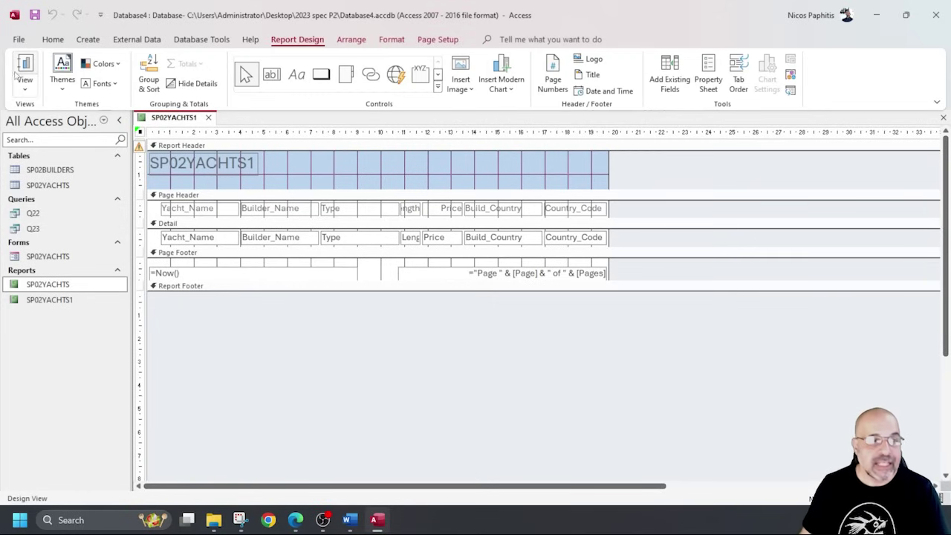
{"action": "left_click", "coordinate": [25, 71]}
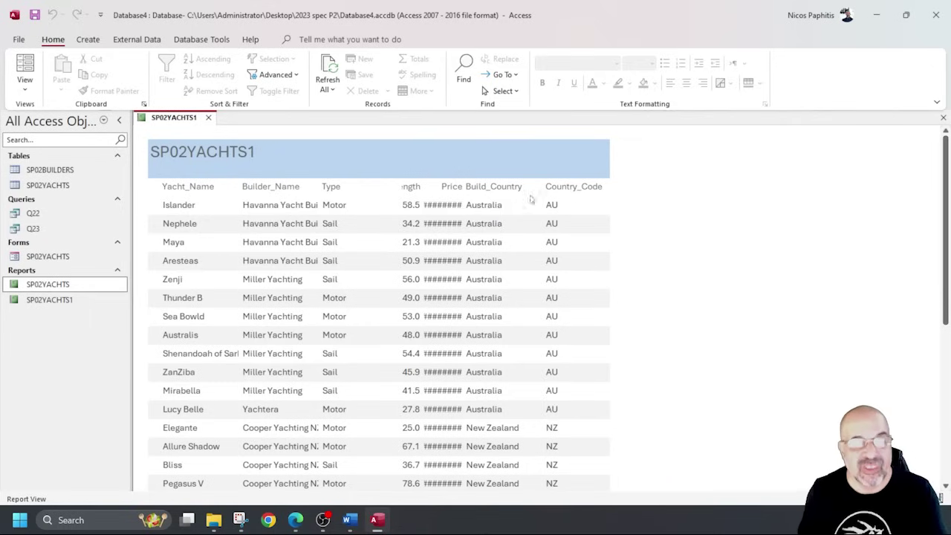
Close SP02YACHTS1 and permanently delete the old SP02YACHTS report.
{"action": "left_click", "coordinate": [209, 117]}
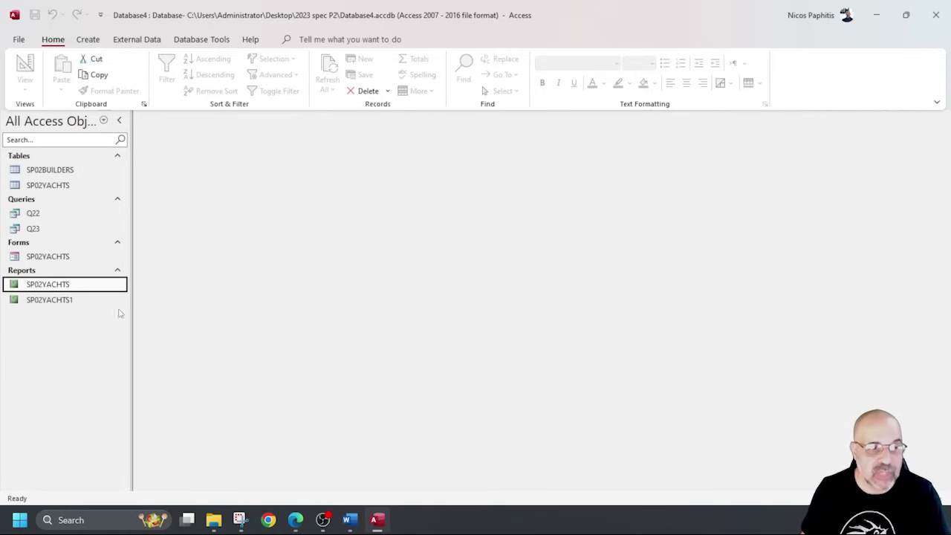
{"action": "key", "text": "Delete"}
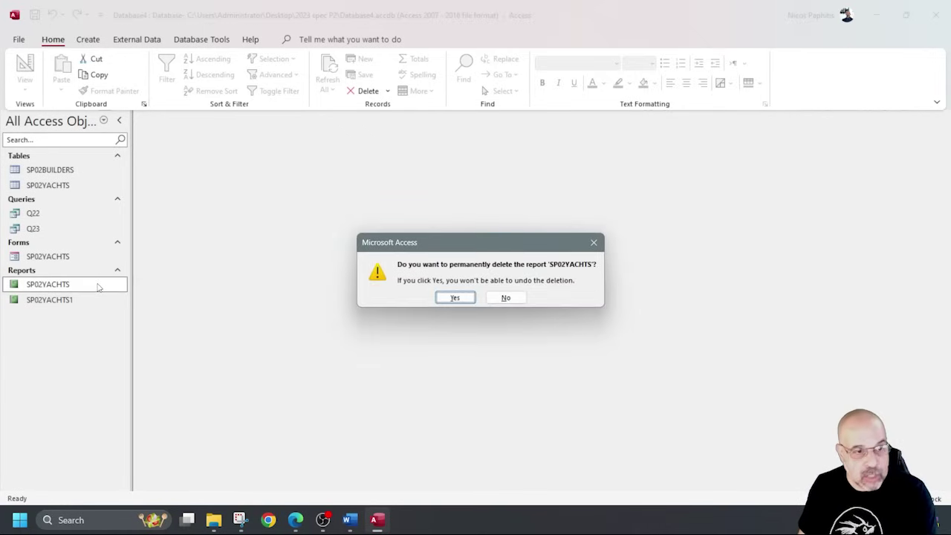
{"action": "left_click", "coordinate": [454, 297]}
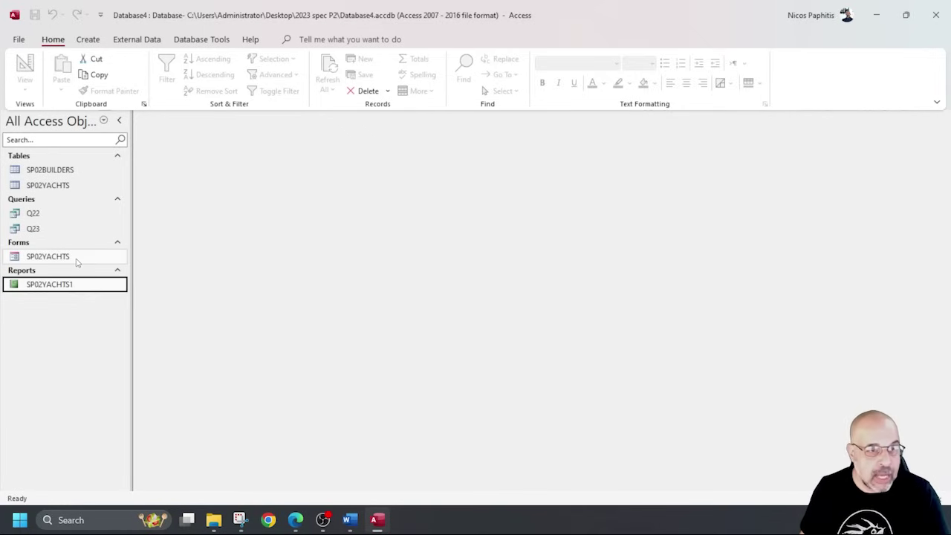
In Q23, hide Country_Code from the results, rerun it, recheck the criteria and close it.
{"action": "double_click", "coordinate": [32, 229]}
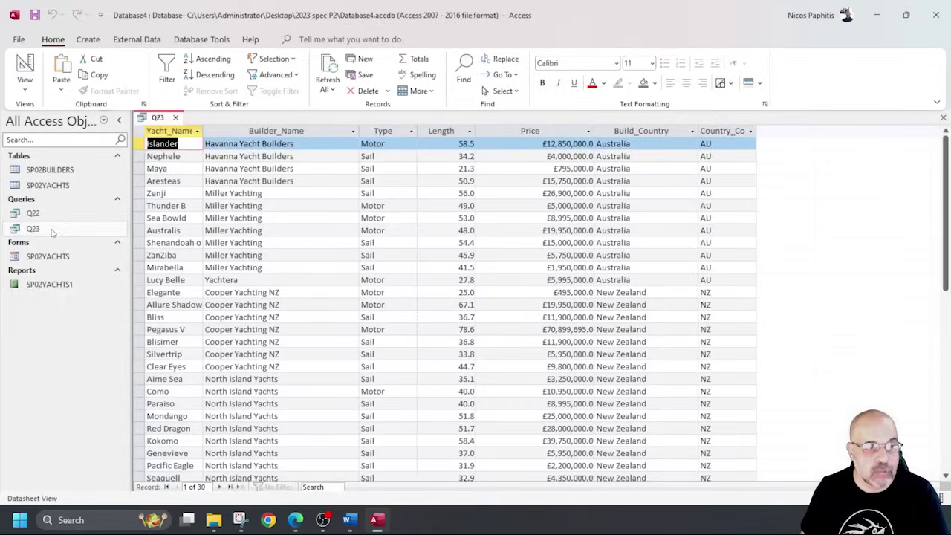
{"action": "left_click", "coordinate": [25, 71]}
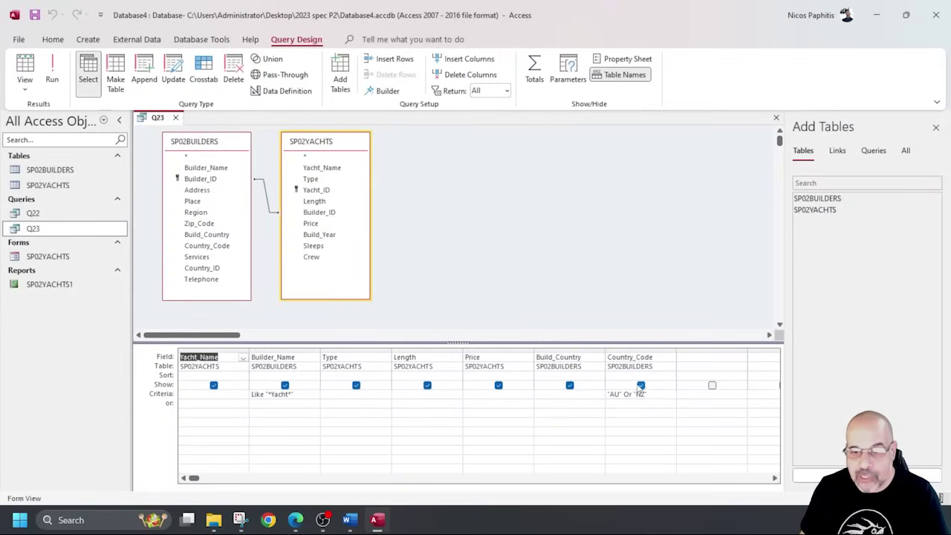
{"action": "left_click", "coordinate": [640, 385]}
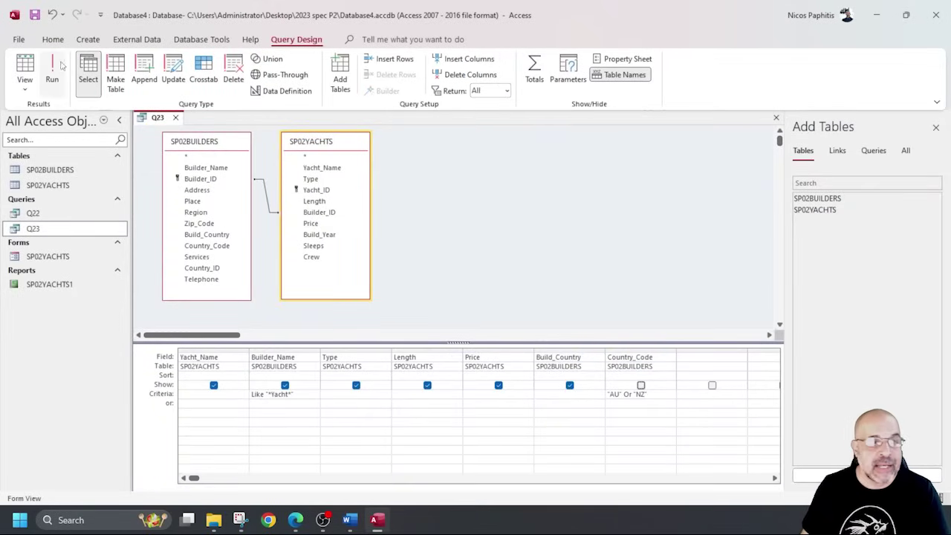
{"action": "left_click", "coordinate": [52, 71]}
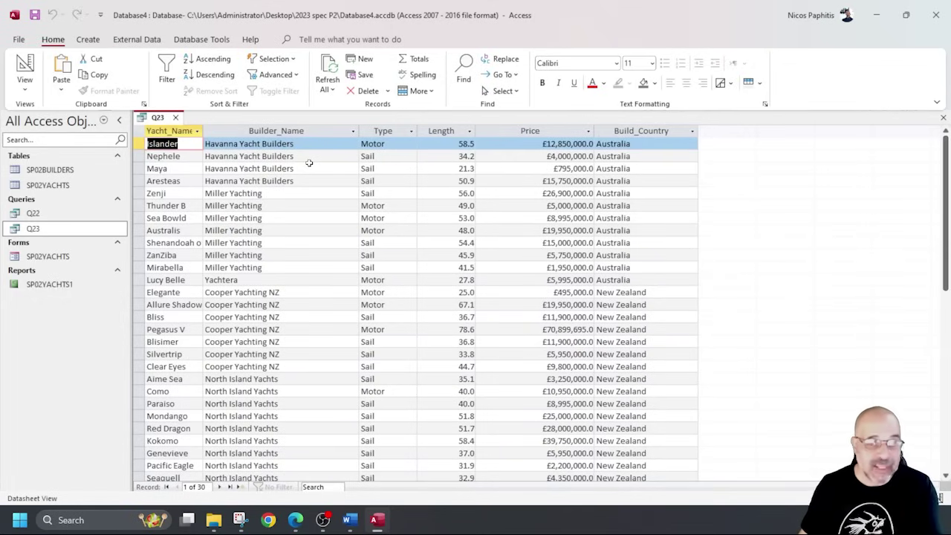
{"action": "left_click", "coordinate": [25, 70]}
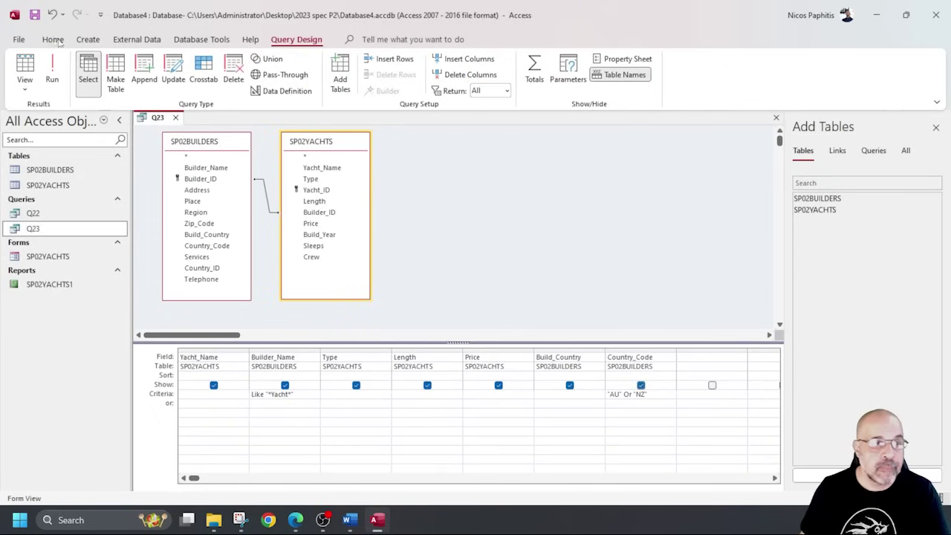
{"action": "left_click", "coordinate": [176, 118]}
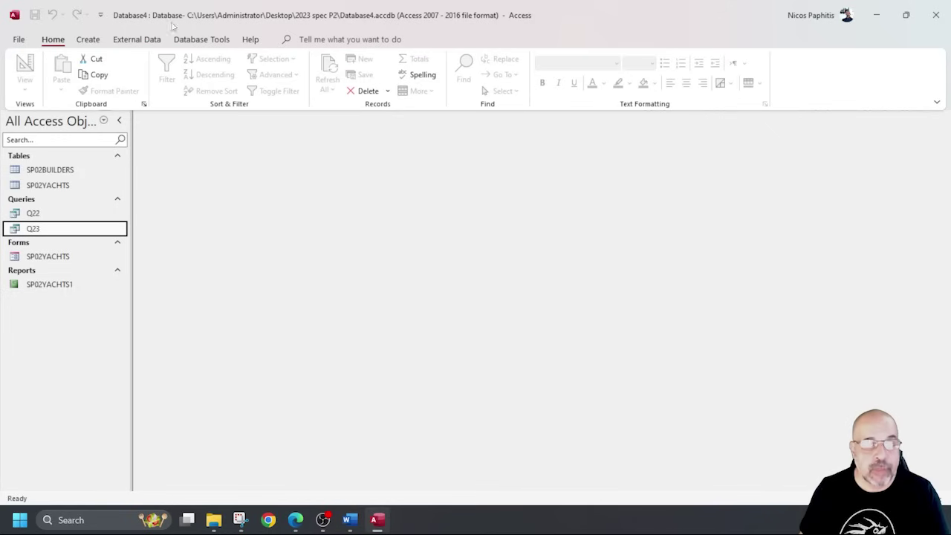
{"action": "left_click", "coordinate": [88, 40]}
Build a tabular portrait report from Q23 with all fields except Country_Code, then exit preview.
{"action": "left_click", "coordinate": [507, 64]}
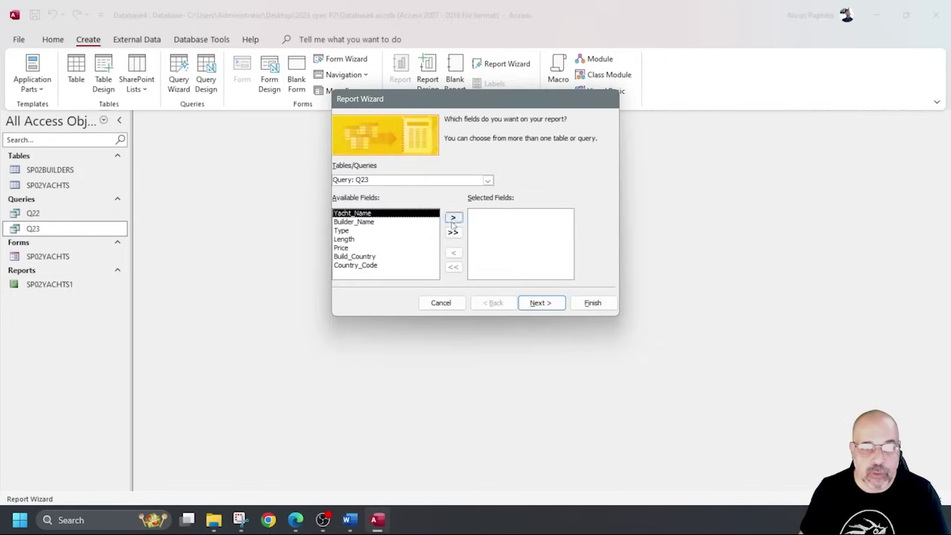
{"action": "left_click", "coordinate": [453, 232]}
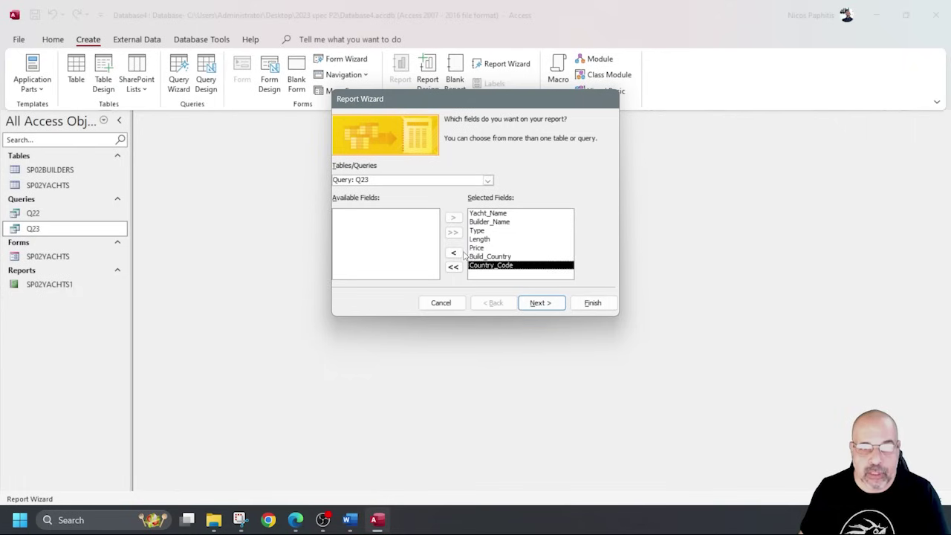
{"action": "left_click", "coordinate": [455, 253]}
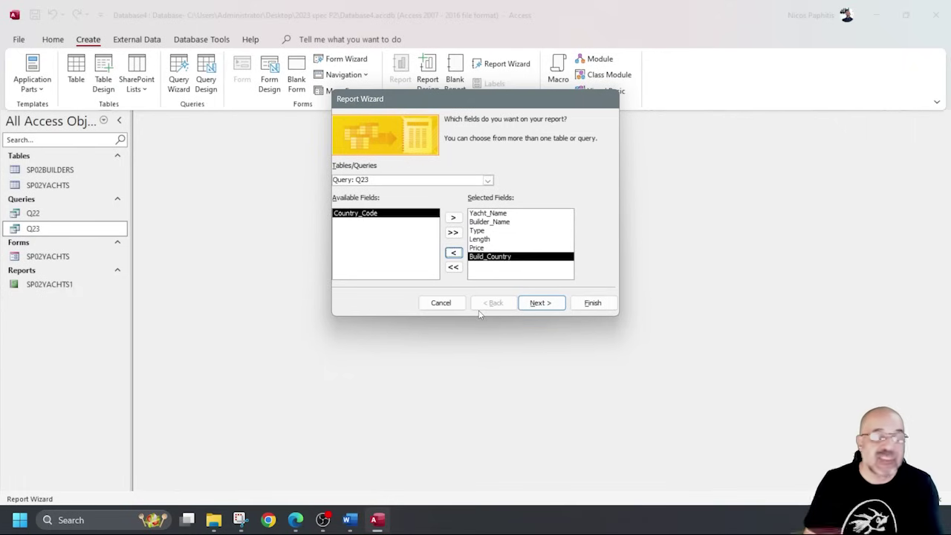
{"action": "left_click", "coordinate": [540, 302]}
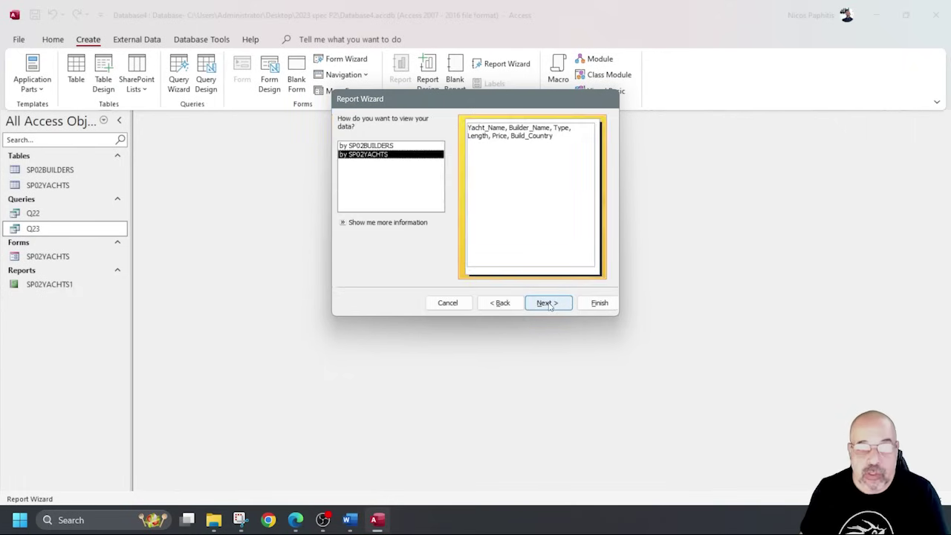
{"action": "left_click", "coordinate": [550, 303]}
{"action": "left_click", "coordinate": [552, 304]}
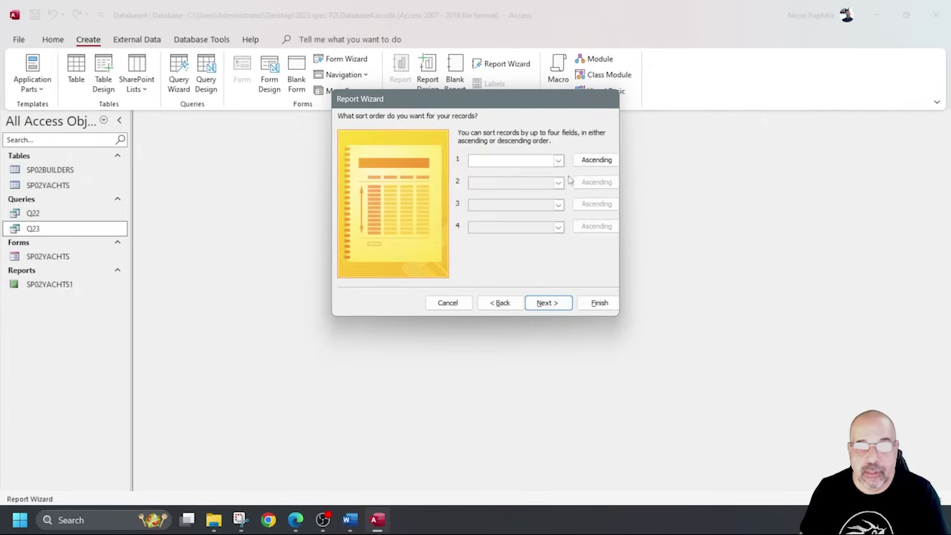
{"action": "left_click", "coordinate": [548, 304]}
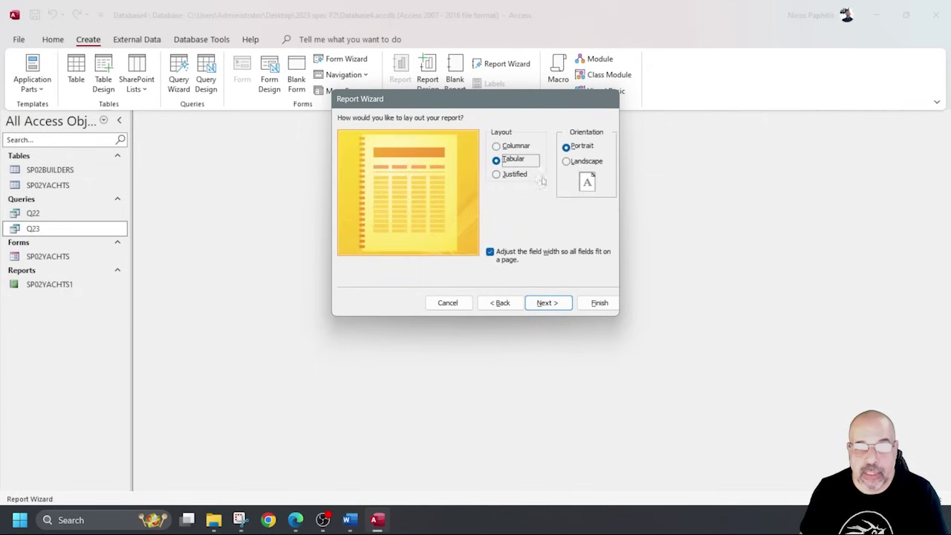
{"action": "left_click", "coordinate": [553, 300]}
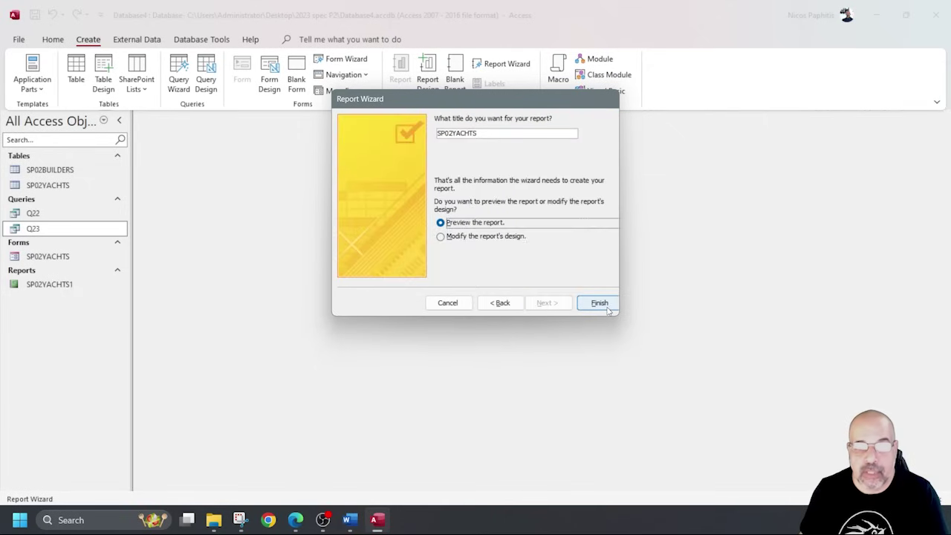
{"action": "left_click", "coordinate": [599, 303]}
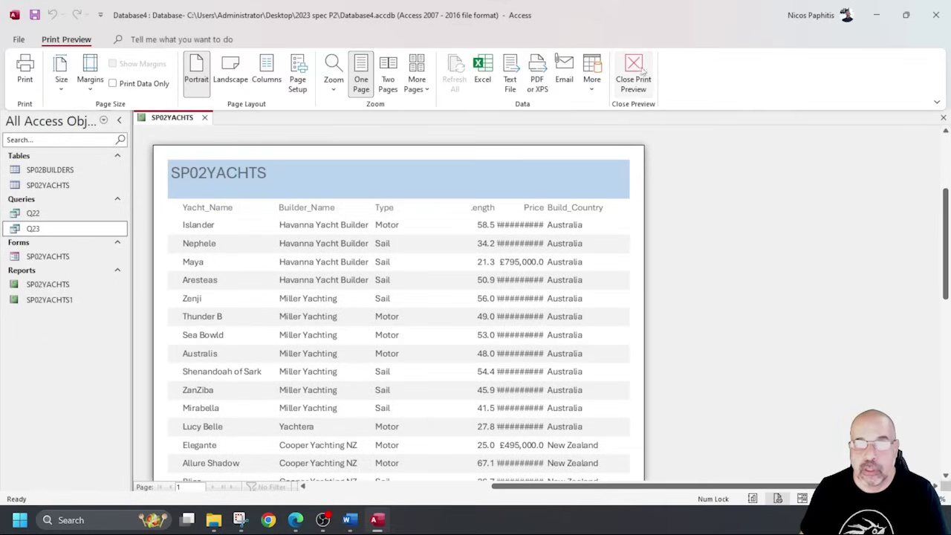
{"action": "left_click", "coordinate": [637, 75]}
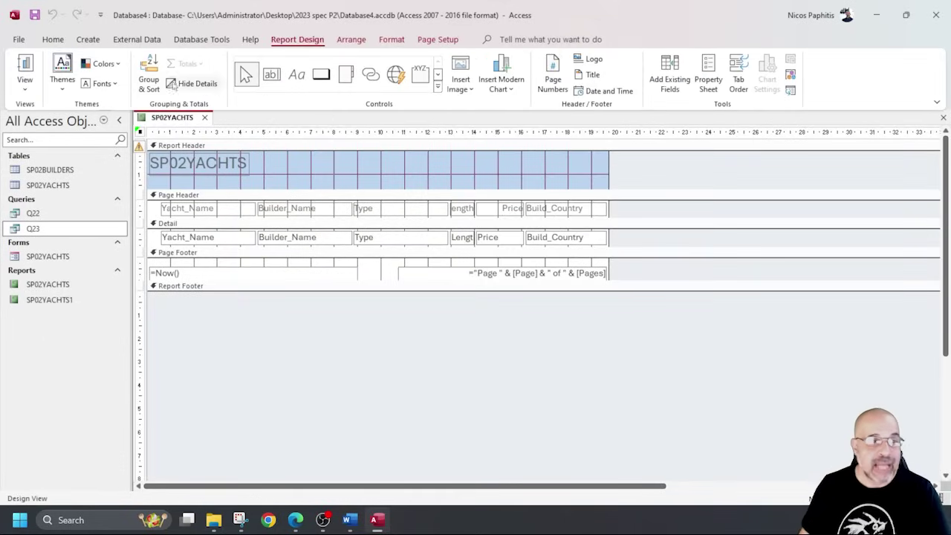
In Design View, narrow the Type column and widen Builder_Name, then check in Report View.
{"action": "left_click", "coordinate": [24, 65]}
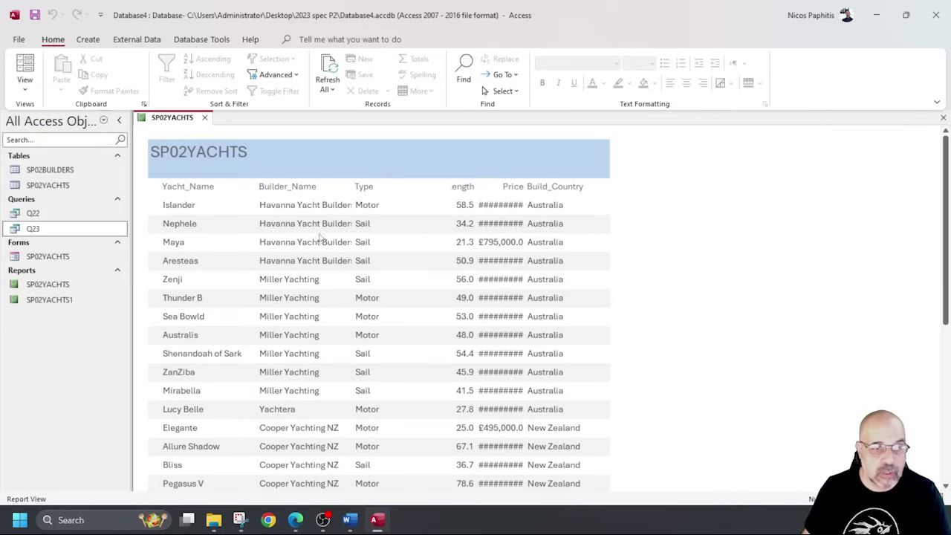
{"action": "left_click", "coordinate": [25, 86]}
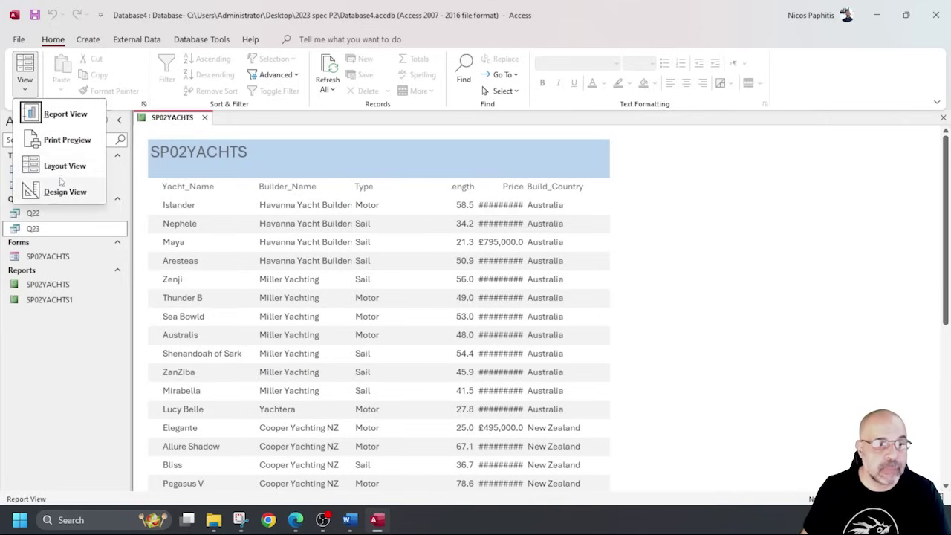
{"action": "left_click", "coordinate": [64, 191]}
{"action": "left_click", "coordinate": [402, 215]}
{"action": "left_click", "coordinate": [391, 239], "text": "shift"}
{"action": "left_click_drag", "start_coordinate": [444, 208], "coordinate": [406, 211]}
{"action": "left_click_drag", "start_coordinate": [354, 246], "coordinate": [372, 209]}
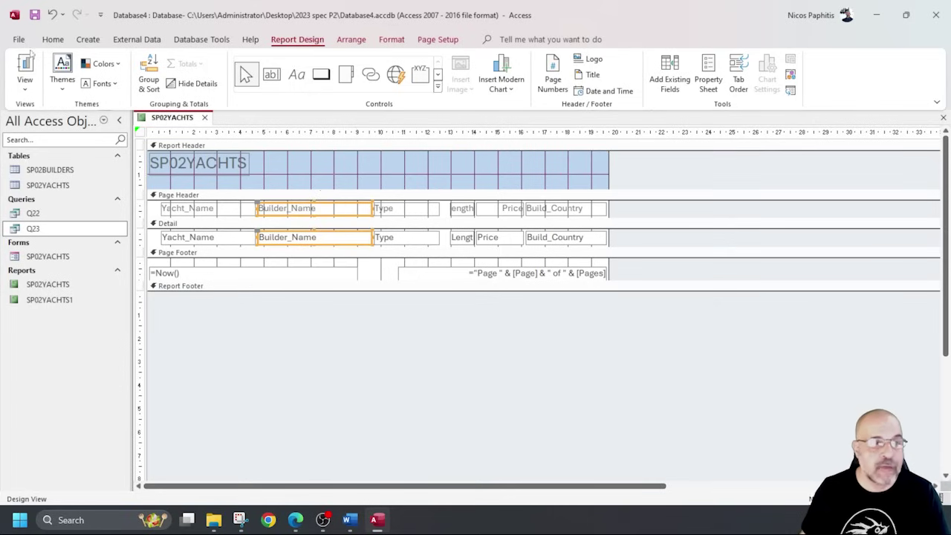
{"action": "left_click", "coordinate": [30, 73]}
{"action": "scroll", "coordinate": [348, 276], "scroll_direction": "down", "scroll_amount": 5}
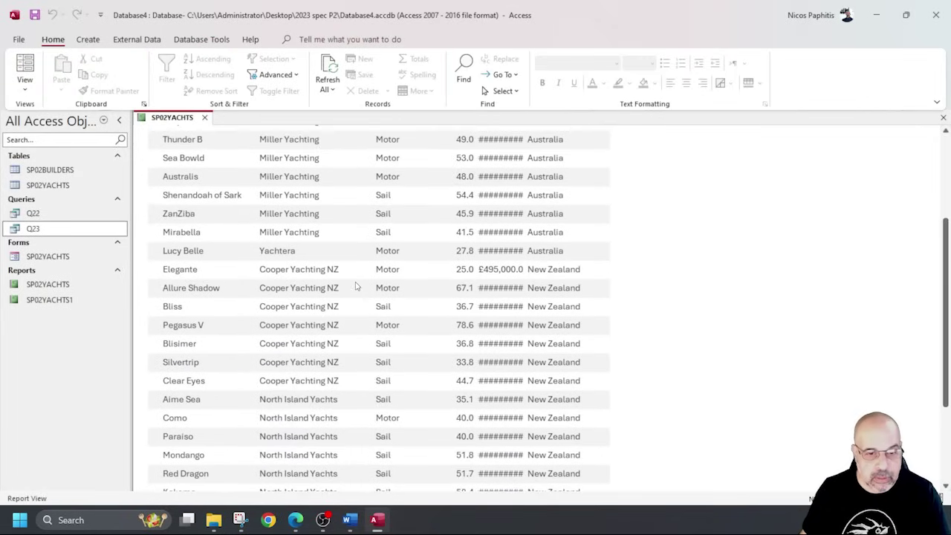
{"action": "scroll", "coordinate": [347, 276], "scroll_direction": "up", "scroll_amount": 5}
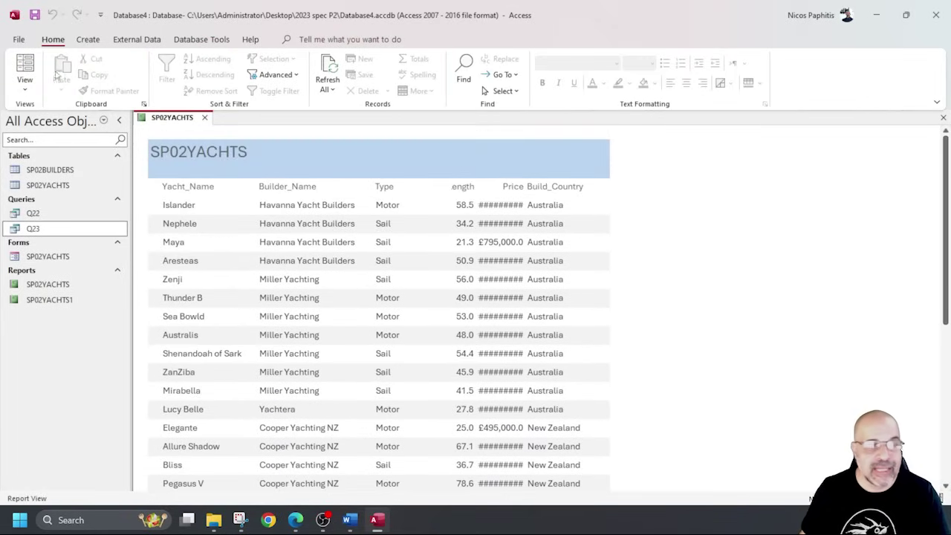
Narrow Type further and resize the Length column so its heading fits, then check.
{"action": "left_click", "coordinate": [25, 89]}
{"action": "left_click", "coordinate": [59, 191]}
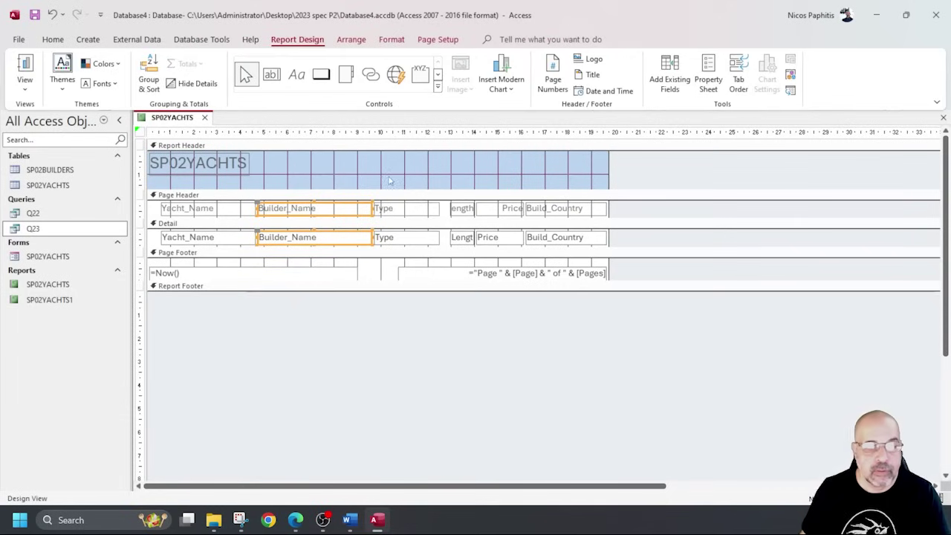
{"action": "left_click", "coordinate": [439, 212]}
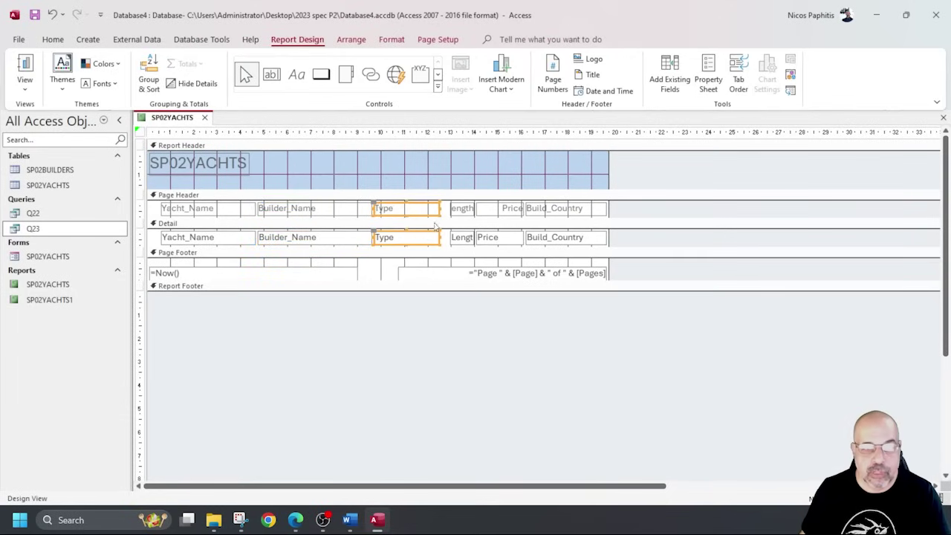
{"action": "left_click_drag", "start_coordinate": [439, 211], "coordinate": [416, 212]}
{"action": "left_click", "coordinate": [453, 237]}
{"action": "left_click_drag", "start_coordinate": [449, 237], "coordinate": [433, 237]}
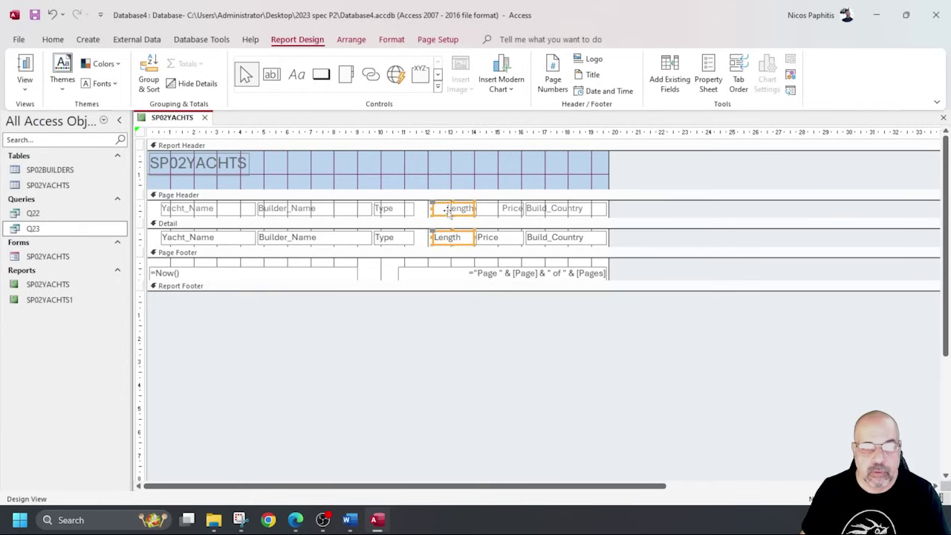
{"action": "left_click", "coordinate": [425, 212]}
{"action": "left_click", "coordinate": [429, 213]}
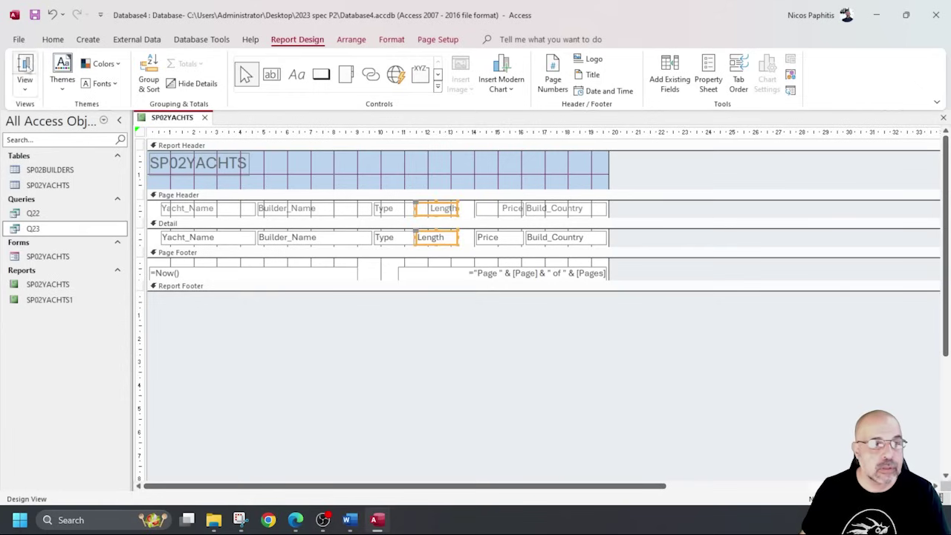
{"action": "left_click", "coordinate": [24, 74]}
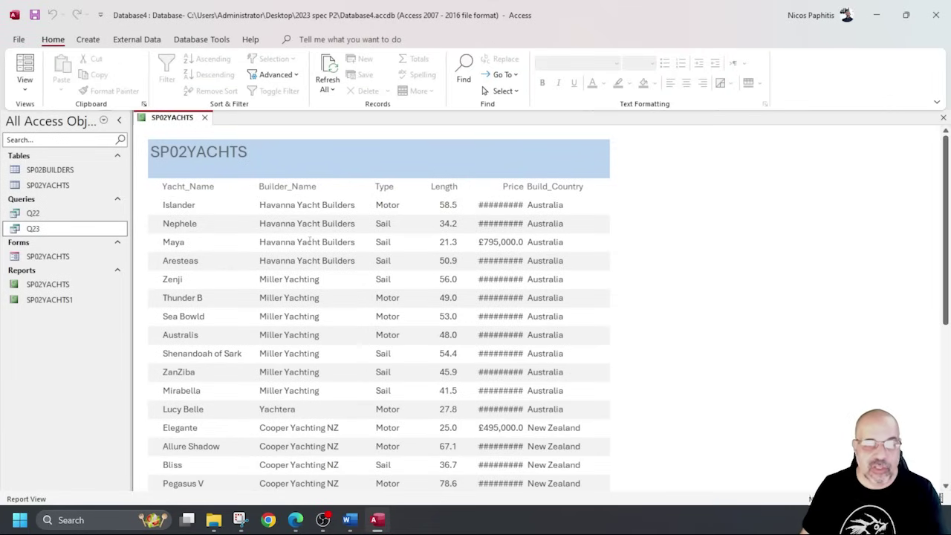
Widen the Price column so full prices such as £12,850,000.0 display.
{"action": "left_click", "coordinate": [24, 88]}
{"action": "left_click", "coordinate": [61, 189]}
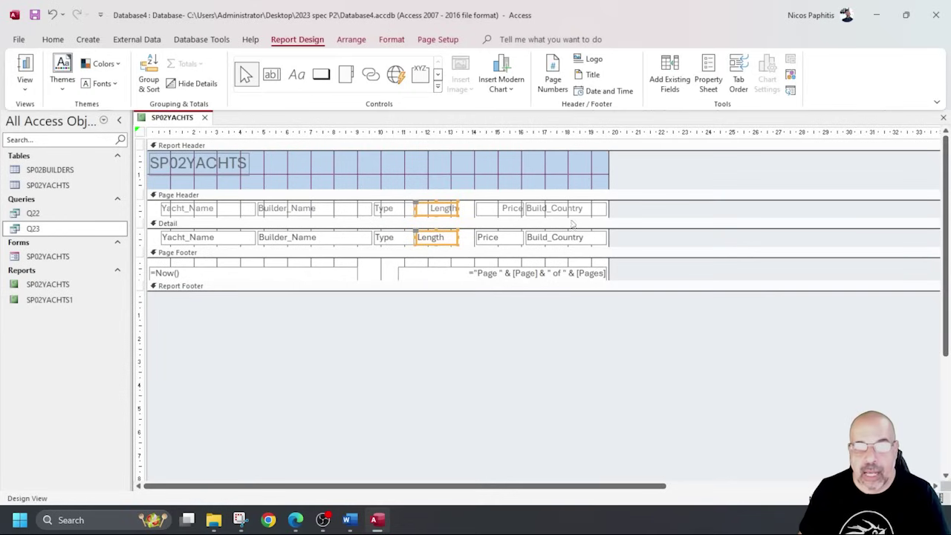
{"action": "left_click_drag", "start_coordinate": [479, 216], "coordinate": [462, 237]}
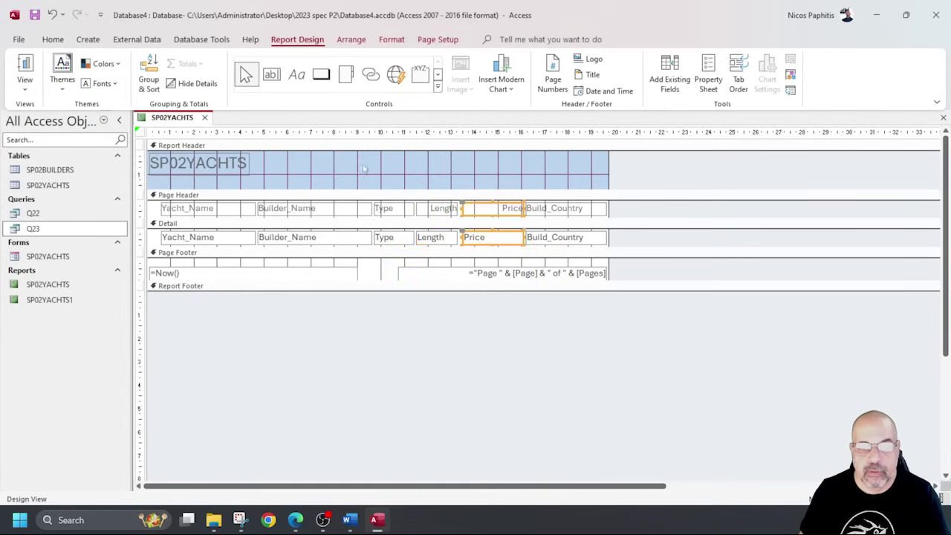
{"action": "left_click", "coordinate": [29, 71]}
Scroll through the SP02YACHTS report in Report View to confirm every price appears in full.
{"action": "scroll", "coordinate": [398, 229], "scroll_direction": "down", "scroll_amount": 3}
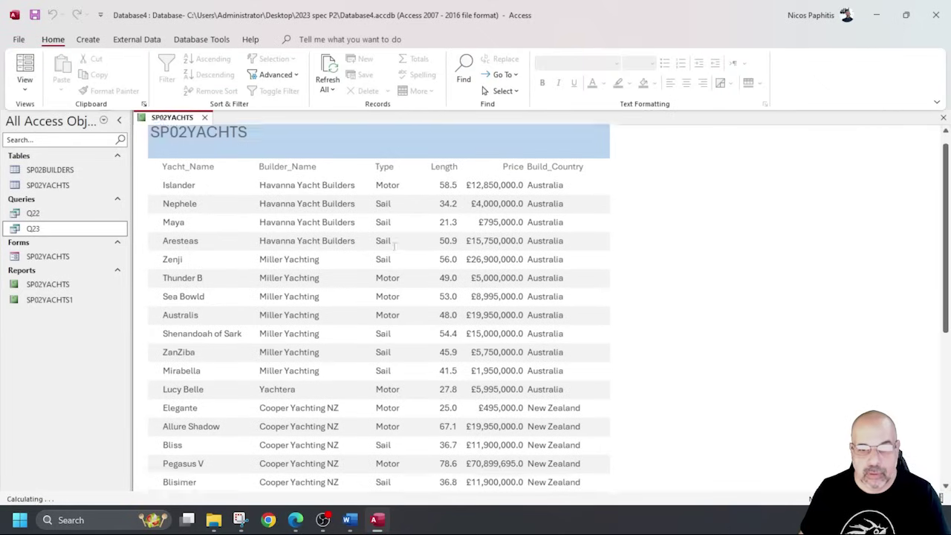
{"action": "scroll", "coordinate": [397, 229], "scroll_direction": "up", "scroll_amount": 3}
{"action": "scroll", "coordinate": [393, 225], "scroll_direction": "down", "scroll_amount": 4}
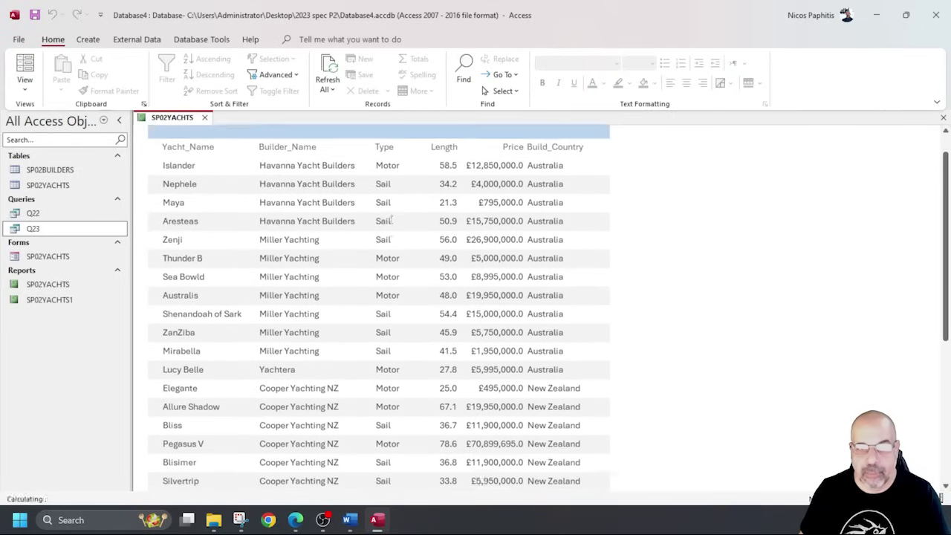
{"action": "scroll", "coordinate": [391, 222], "scroll_direction": "down", "scroll_amount": 3}
{"action": "scroll", "coordinate": [386, 222], "scroll_direction": "up", "scroll_amount": 6}
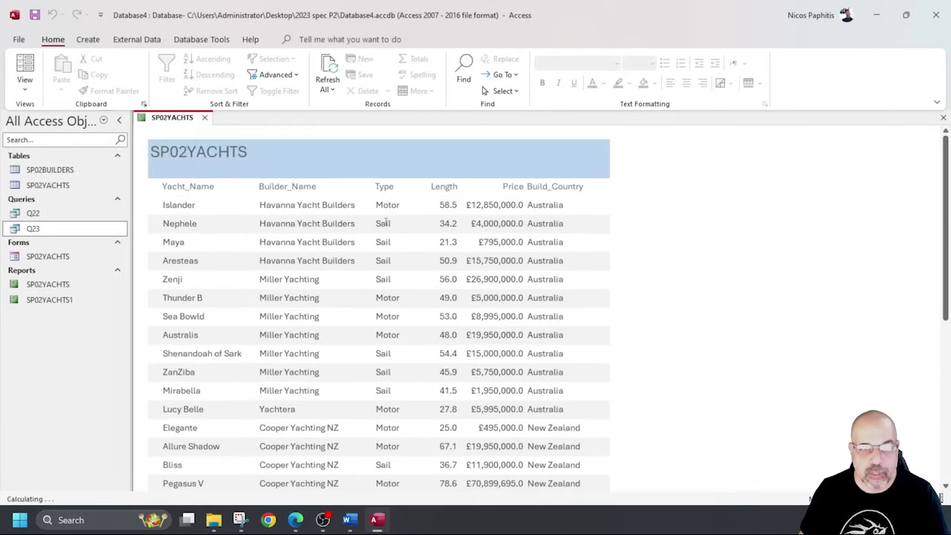
{"action": "scroll", "coordinate": [386, 220], "scroll_direction": "down", "scroll_amount": 2}
{"action": "scroll", "coordinate": [385, 220], "scroll_direction": "down", "scroll_amount": 3}
{"action": "scroll", "coordinate": [385, 220], "scroll_direction": "up", "scroll_amount": 4}
{"action": "scroll", "coordinate": [385, 221], "scroll_direction": "down", "scroll_amount": 3}
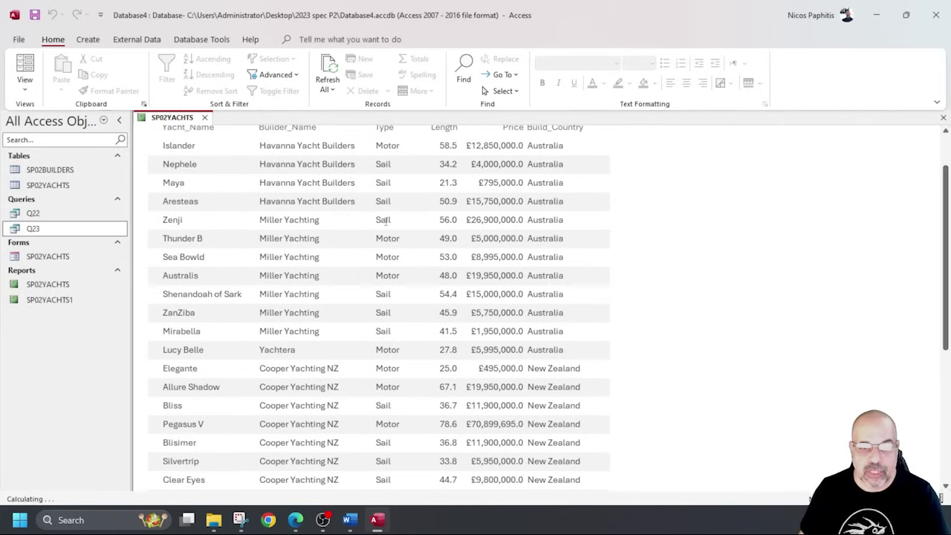
{"action": "scroll", "coordinate": [386, 221], "scroll_direction": "up", "scroll_amount": 3}
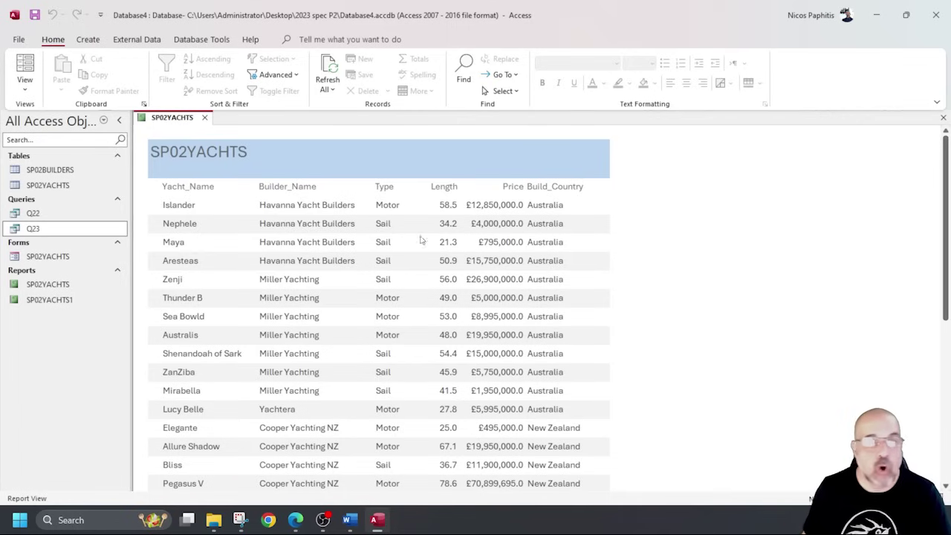
Switch the SP02YACHTS report from Layout View back to Design View.
{"action": "left_click", "coordinate": [25, 67]}
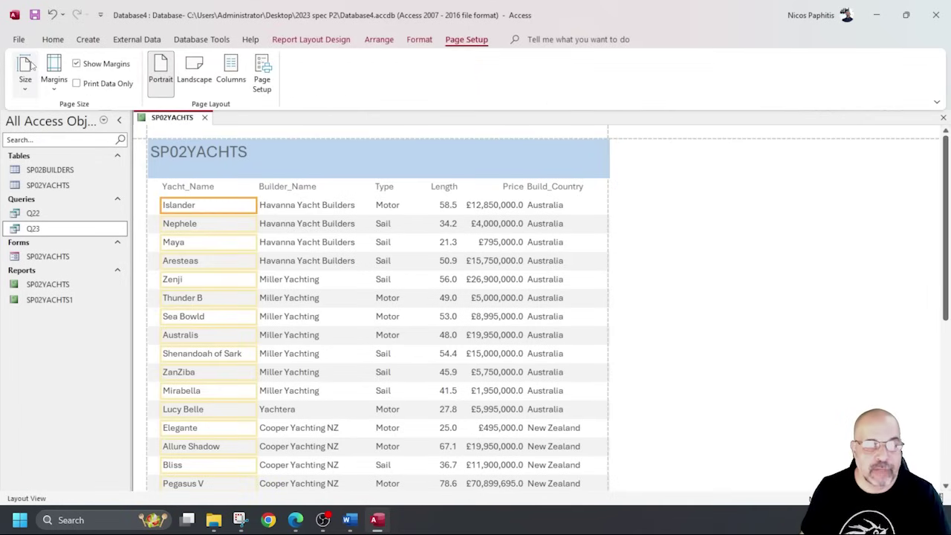
{"action": "left_click", "coordinate": [52, 40]}
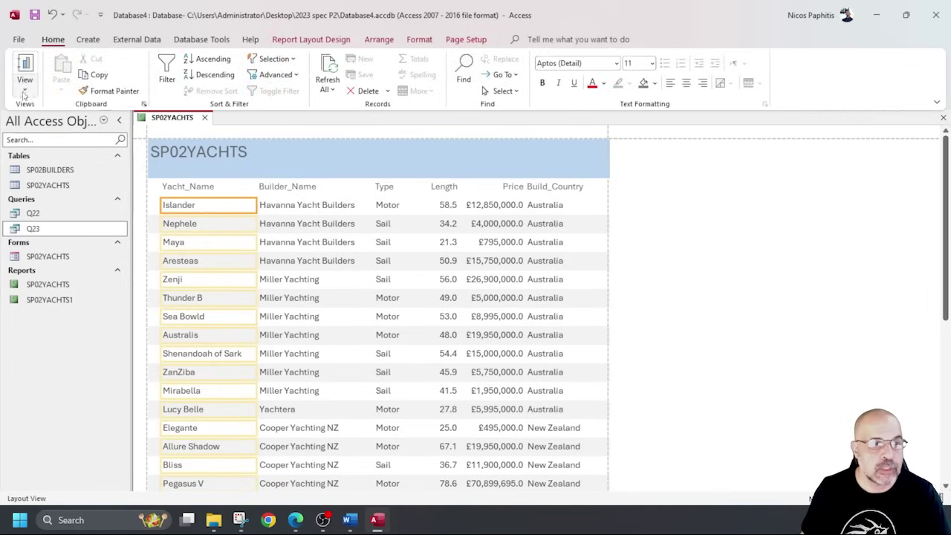
{"action": "left_click", "coordinate": [24, 83]}
{"action": "left_click", "coordinate": [67, 190]}
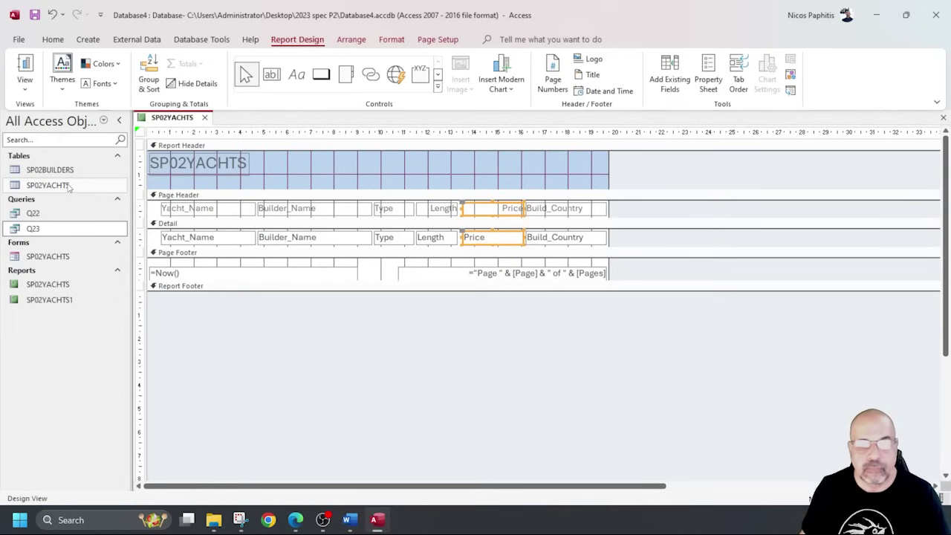
{"action": "left_click", "coordinate": [473, 315]}
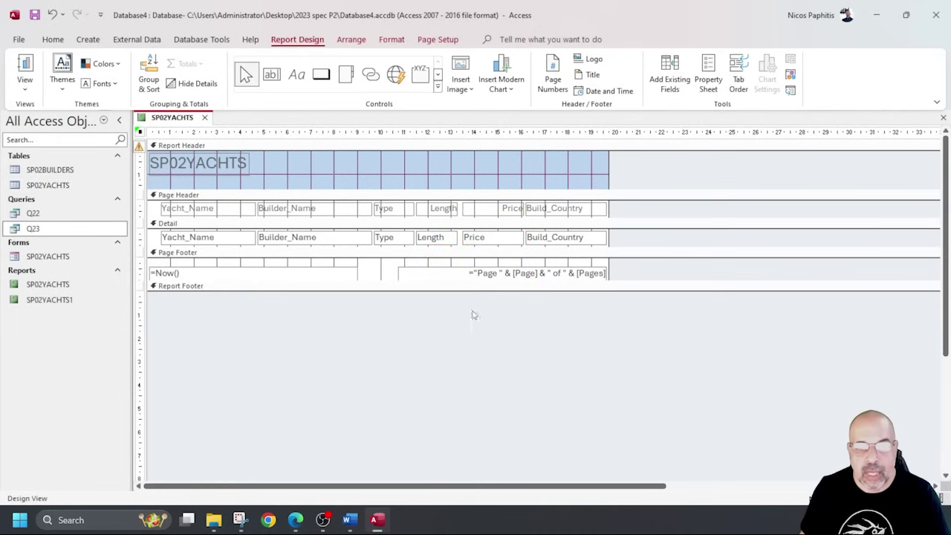
Sort the report by Price descending, check the sorted rows, then return to Design View.
{"action": "right_click", "coordinate": [490, 242]}
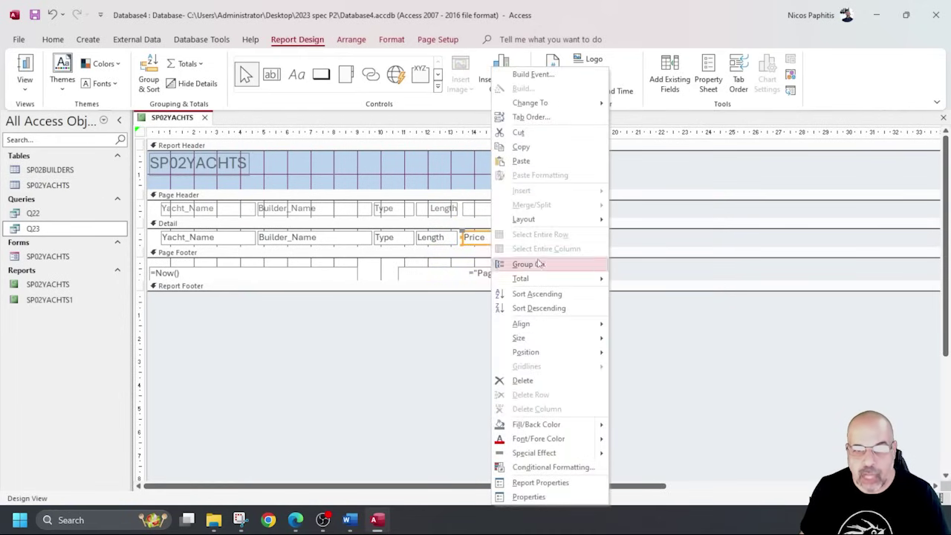
{"action": "left_click", "coordinate": [560, 309]}
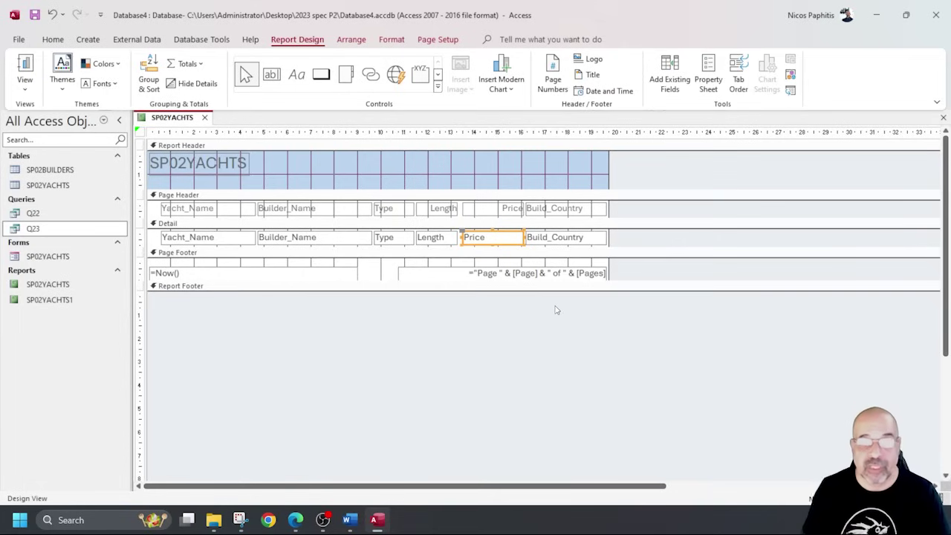
{"action": "left_click", "coordinate": [25, 69]}
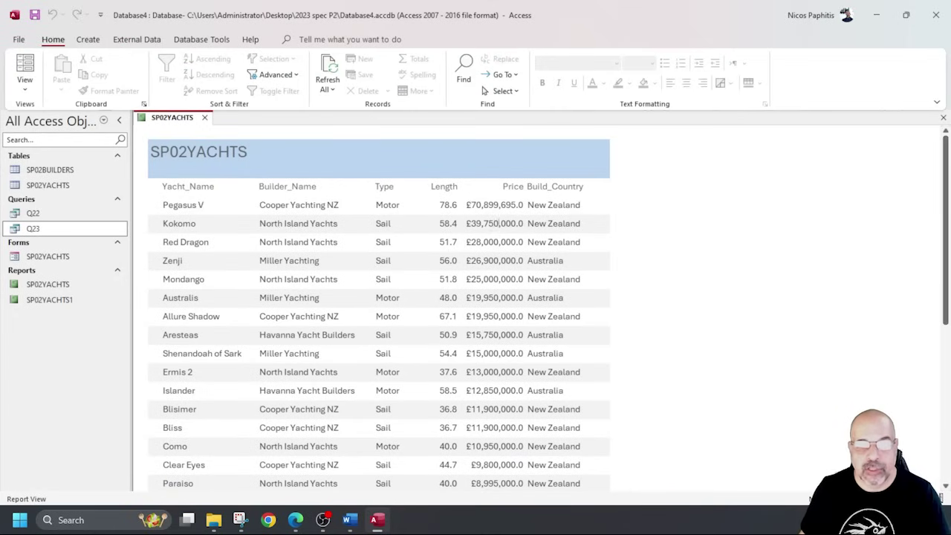
{"action": "scroll", "coordinate": [499, 260], "scroll_direction": "down", "scroll_amount": 8}
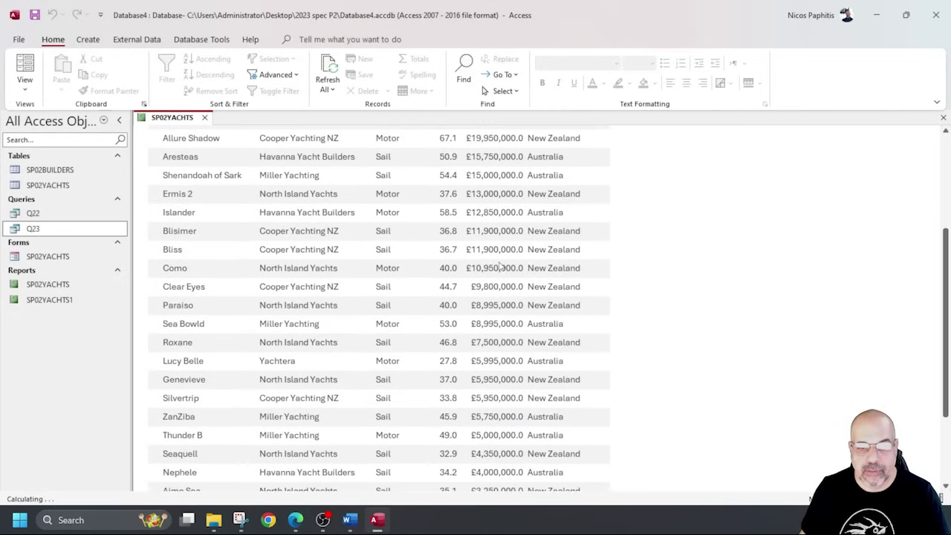
{"action": "right_click", "coordinate": [297, 312]}
{"action": "left_click", "coordinate": [303, 353]}
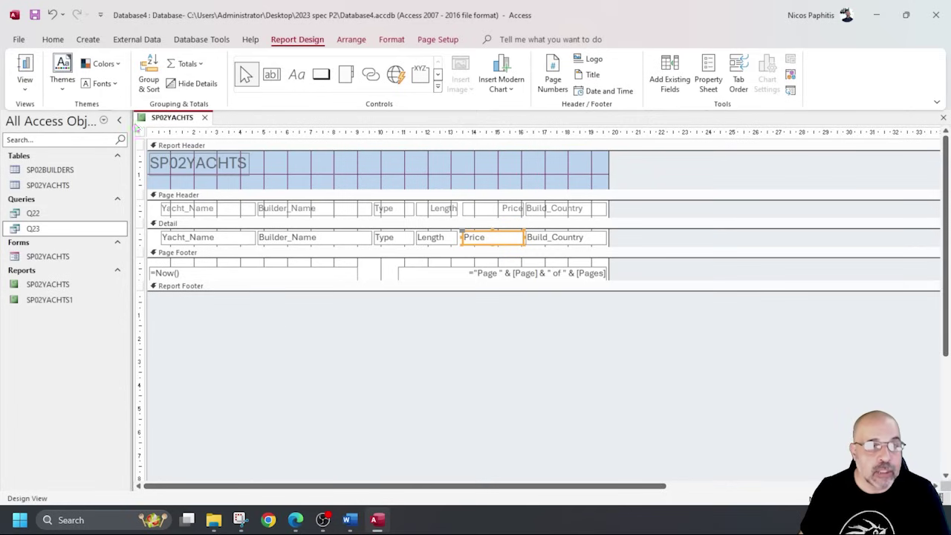
{"action": "left_click", "coordinate": [152, 74]}
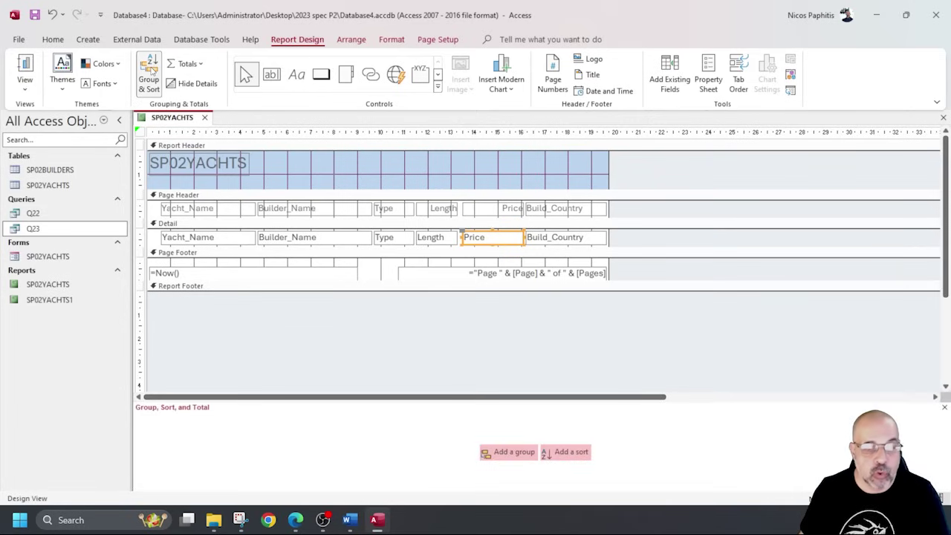
{"action": "left_click", "coordinate": [571, 453]}
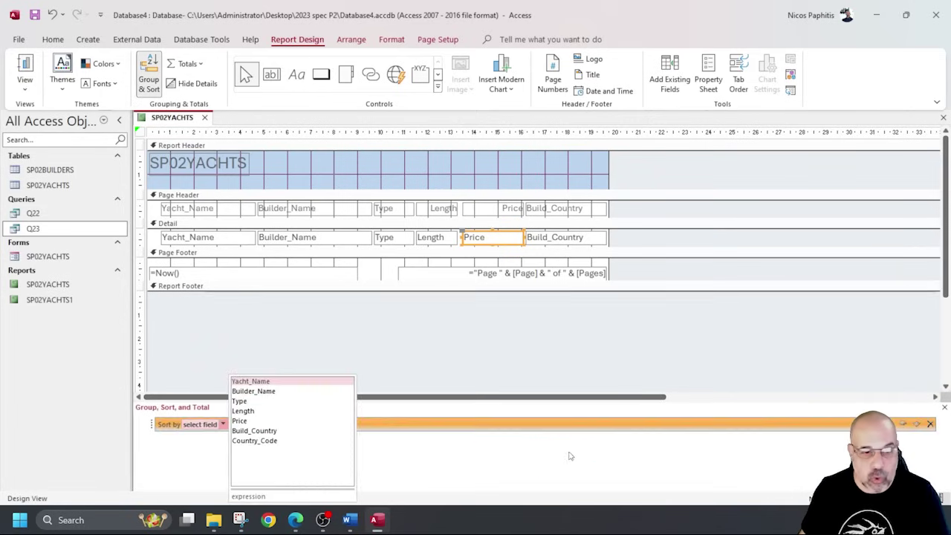
{"action": "left_click", "coordinate": [239, 420]}
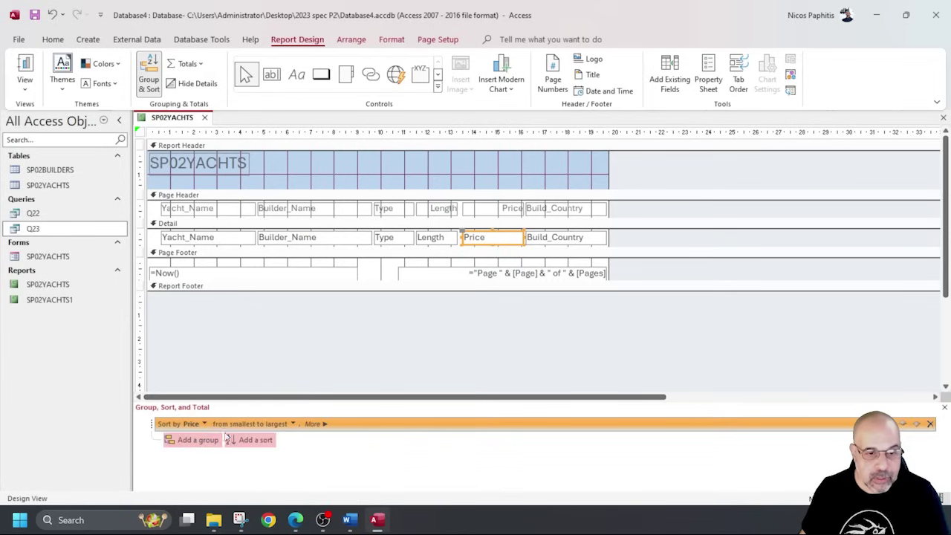
{"action": "left_click", "coordinate": [293, 423]}
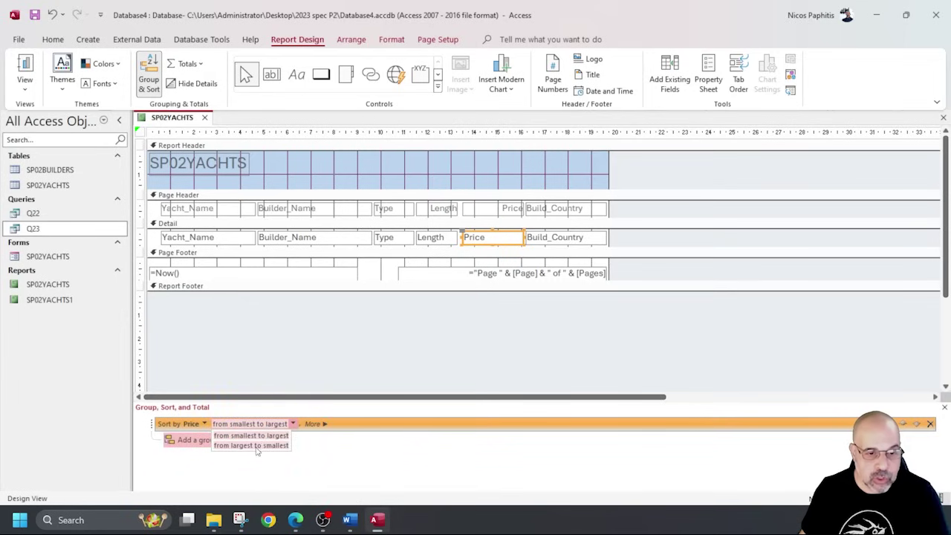
{"action": "left_click", "coordinate": [258, 446]}
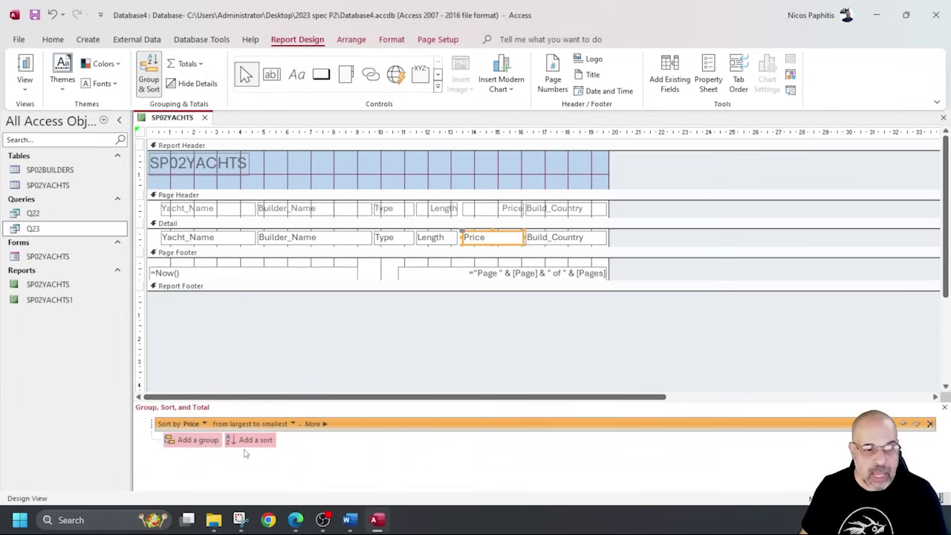
{"action": "left_click", "coordinate": [256, 441]}
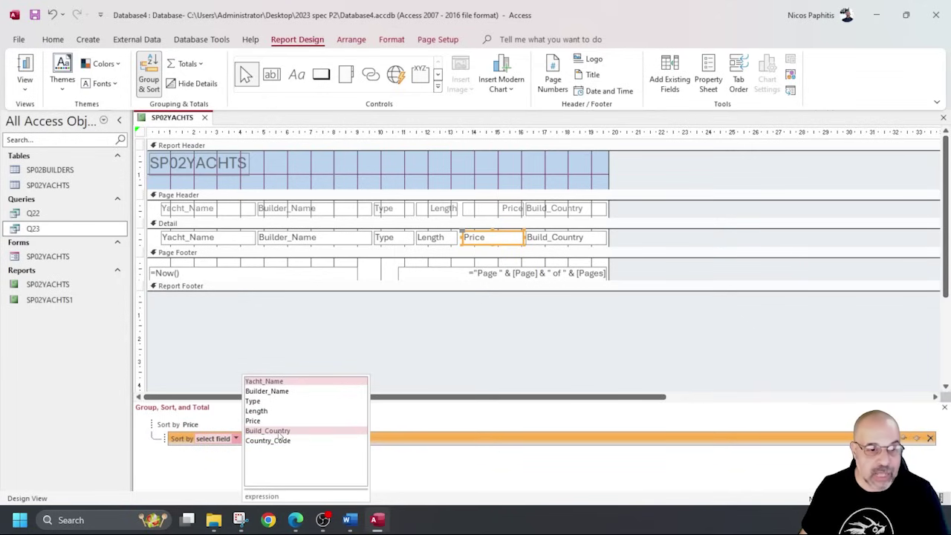
{"action": "left_click", "coordinate": [279, 431]}
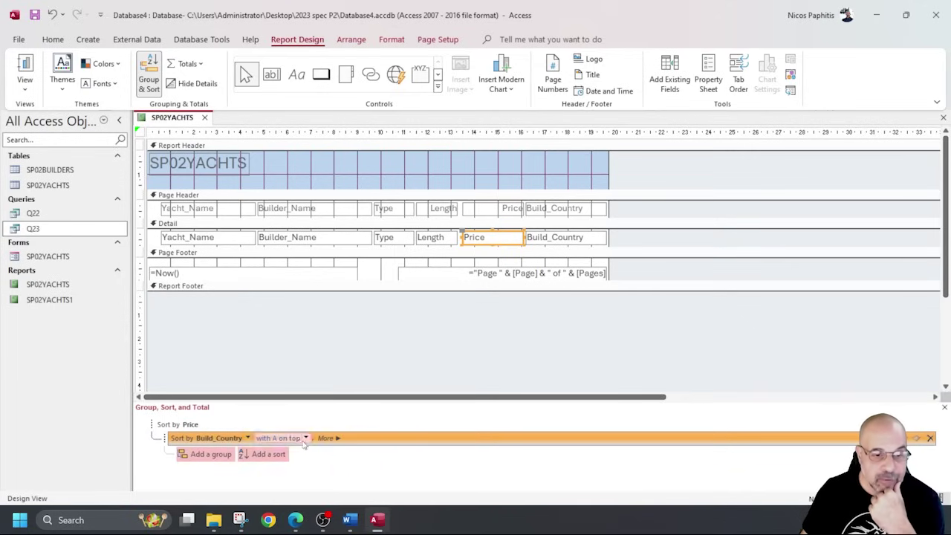
{"action": "left_click", "coordinate": [304, 438]}
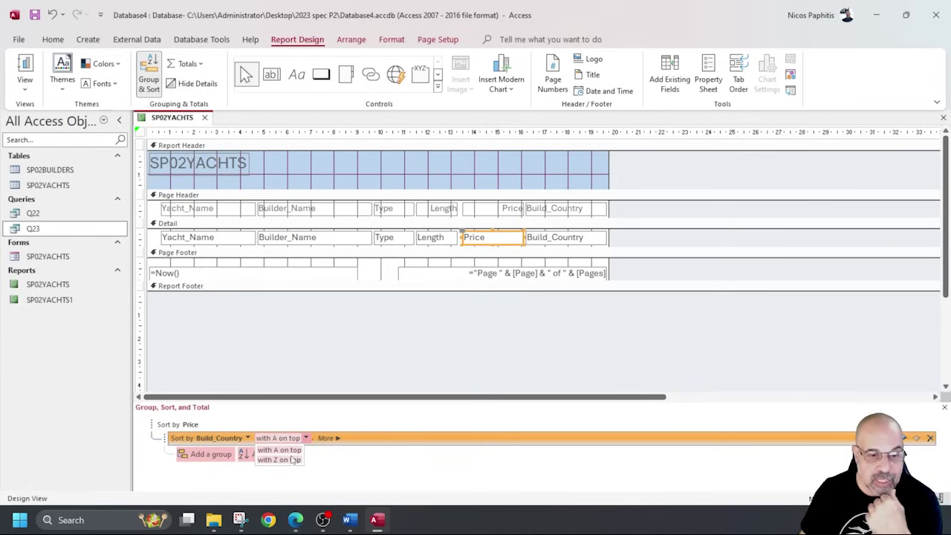
{"action": "left_click", "coordinate": [279, 450]}
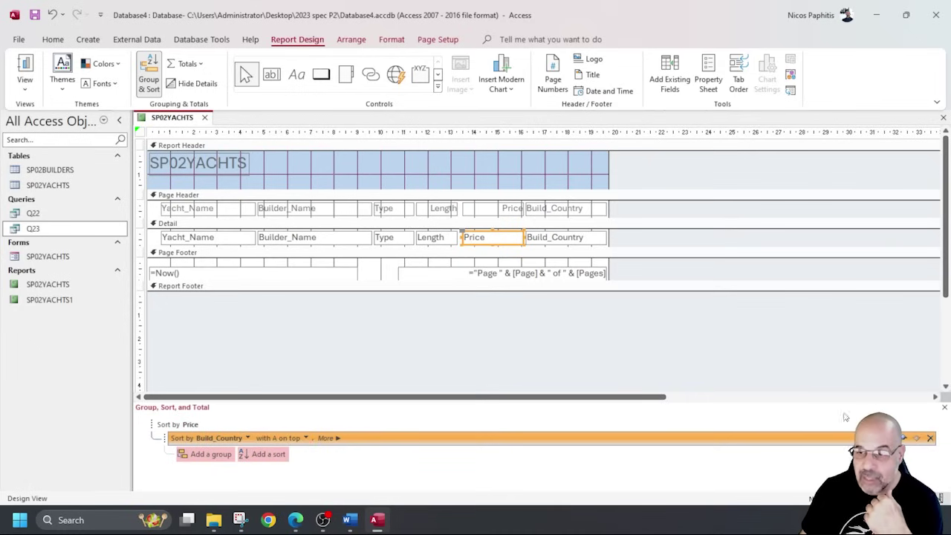
{"action": "left_click", "coordinate": [398, 327]}
{"action": "left_click", "coordinate": [168, 425]}
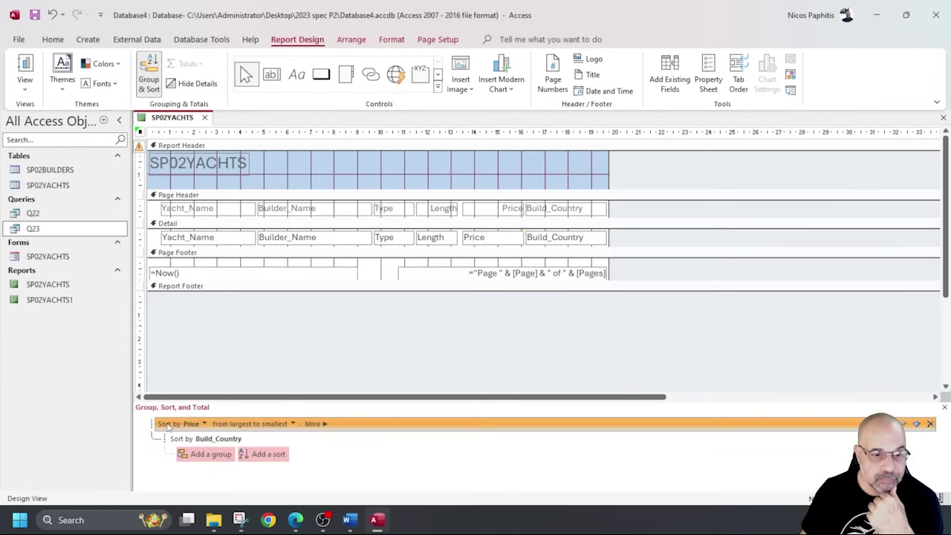
{"action": "left_click", "coordinate": [223, 441]}
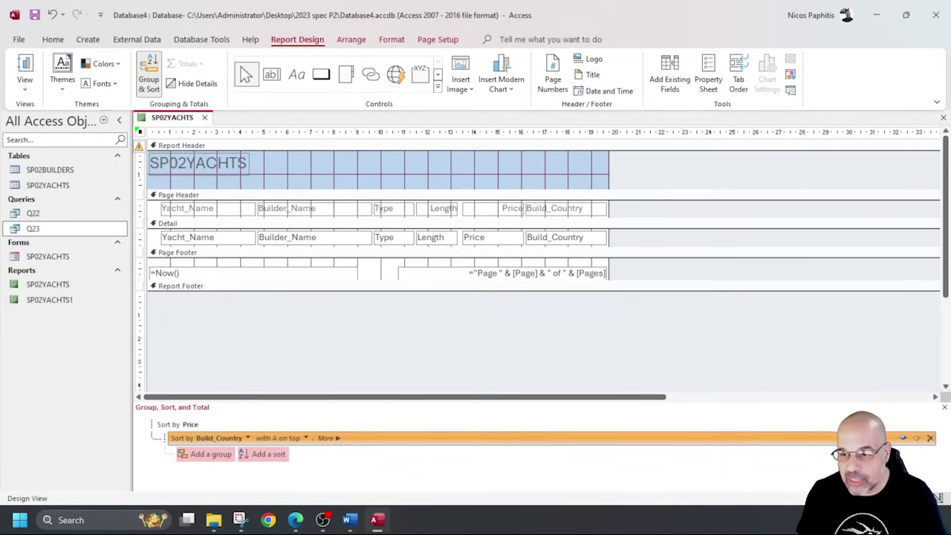
{"action": "left_click", "coordinate": [929, 437]}
{"action": "left_click", "coordinate": [931, 423]}
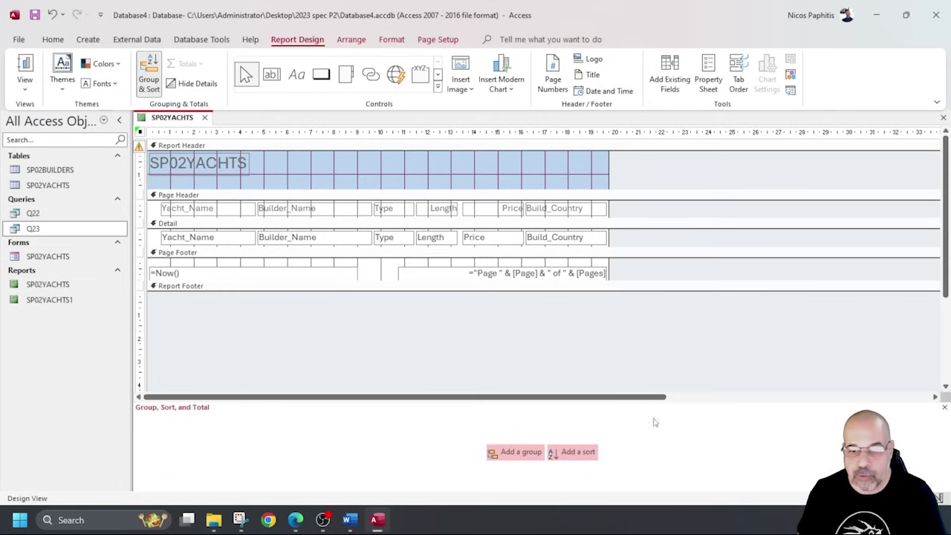
{"action": "left_click", "coordinate": [944, 407]}
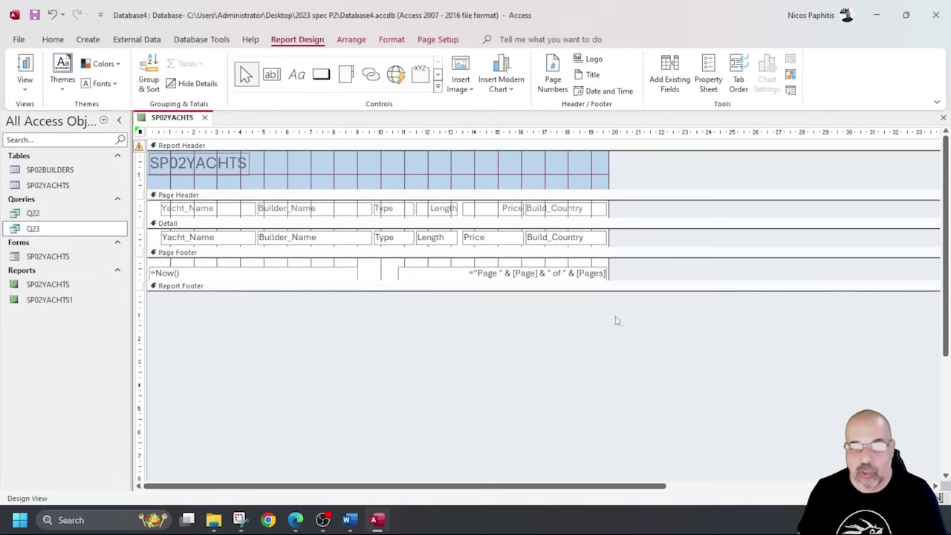
Reapply the highest-first Price sort and bring up the Price field's properties.
{"action": "right_click", "coordinate": [491, 240]}
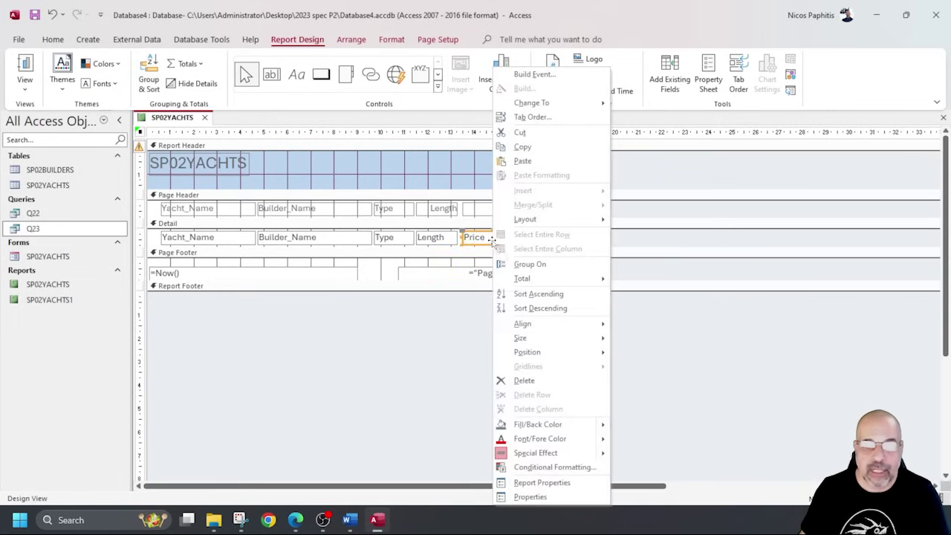
{"action": "left_click", "coordinate": [540, 308]}
{"action": "key", "text": "F4"}
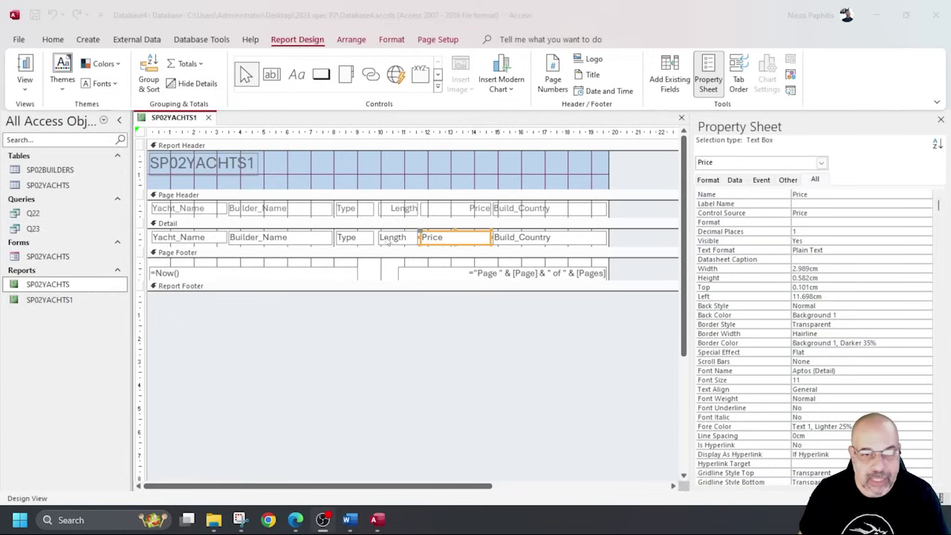
Add an Average total of Length to the report footer and preview it showing 44.2.
{"action": "right_click", "coordinate": [393, 237]}
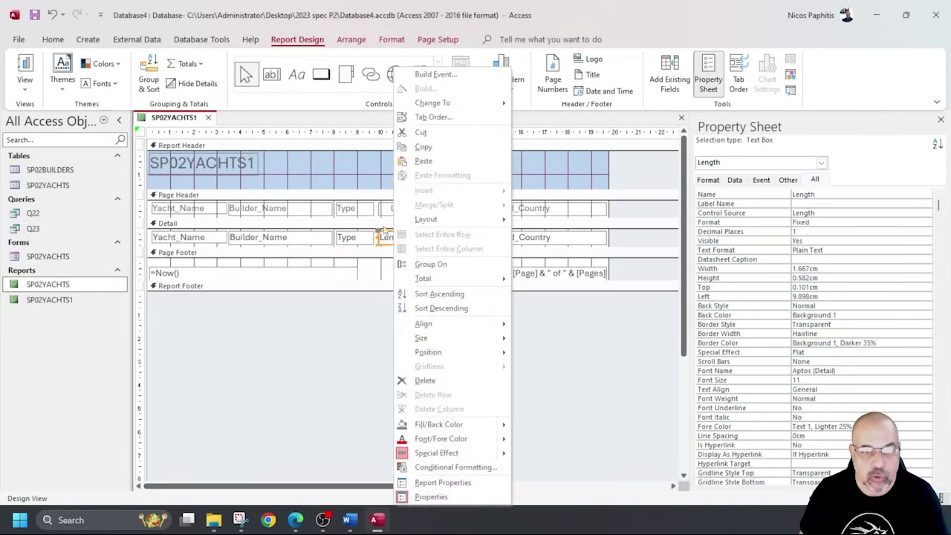
{"action": "left_click", "coordinate": [385, 212]}
{"action": "left_click", "coordinate": [388, 236]}
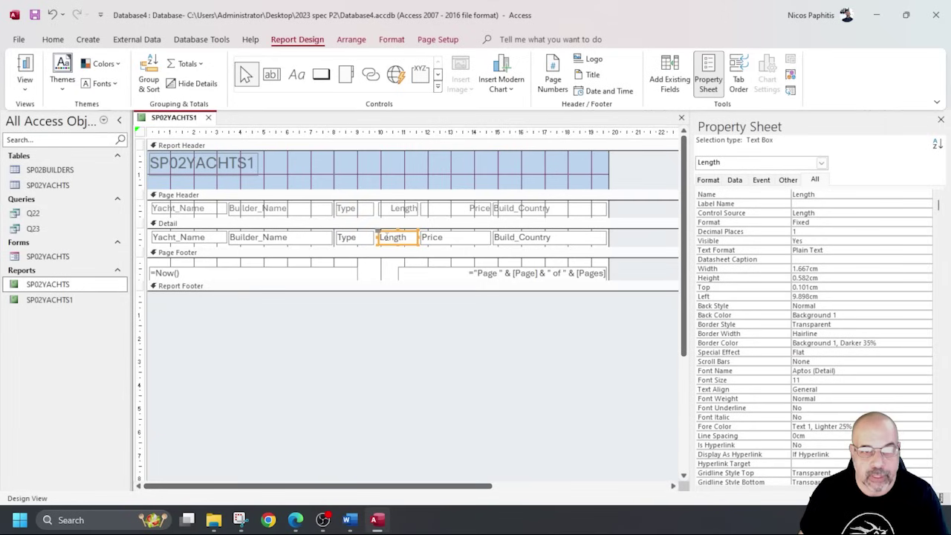
{"action": "right_click", "coordinate": [387, 236]}
{"action": "mouse_move", "coordinate": [440, 283]}
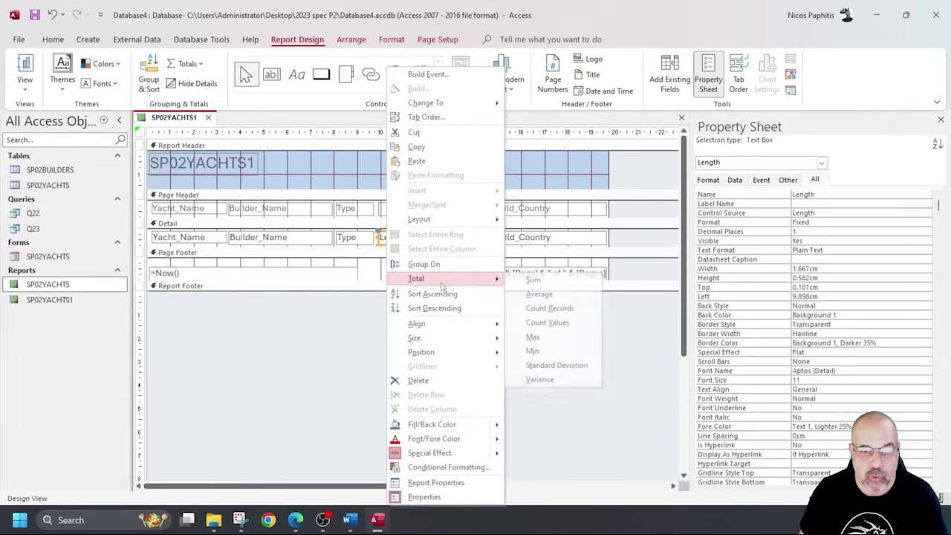
{"action": "left_click", "coordinate": [540, 295]}
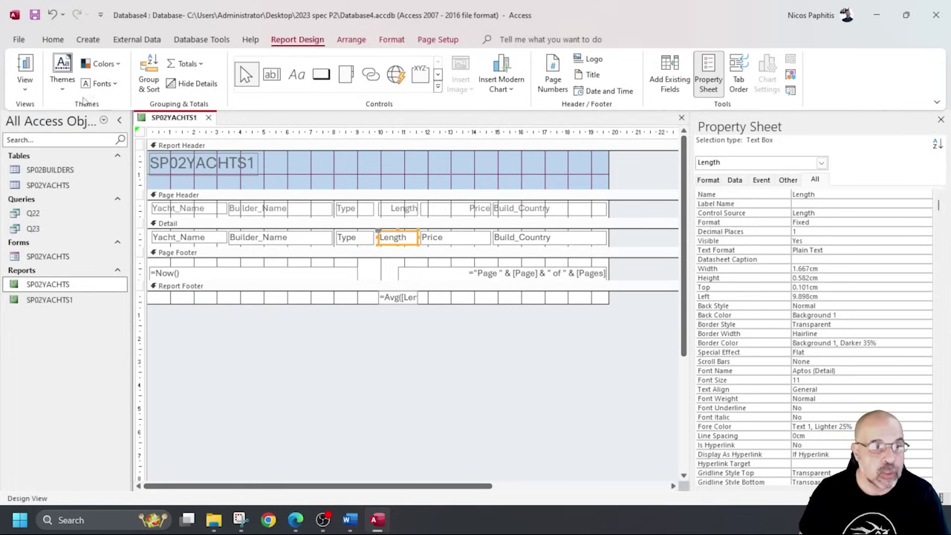
{"action": "left_click", "coordinate": [26, 71]}
{"action": "scroll", "coordinate": [385, 297], "scroll_direction": "down", "scroll_amount": 10}
{"action": "scroll", "coordinate": [386, 297], "scroll_direction": "down", "scroll_amount": 2}
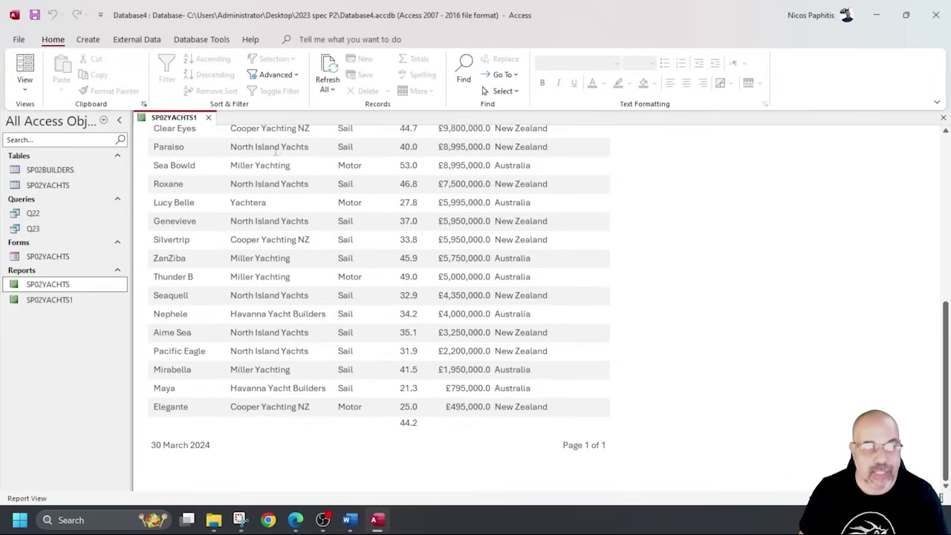
Switch between Design View and Report View to recheck the Length average.
{"action": "left_click", "coordinate": [25, 84]}
{"action": "left_click", "coordinate": [65, 192]}
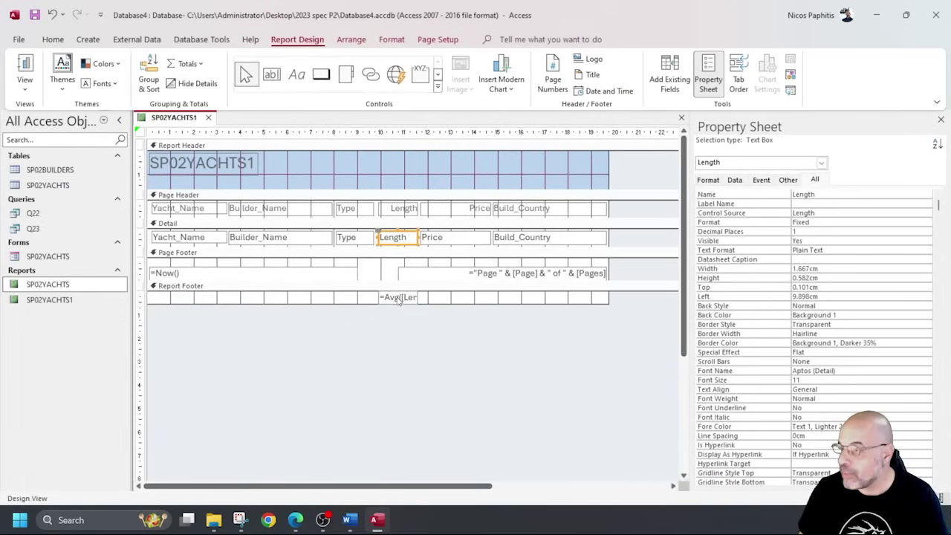
{"action": "left_click", "coordinate": [24, 68]}
{"action": "scroll", "coordinate": [383, 358], "scroll_direction": "down", "scroll_amount": 5}
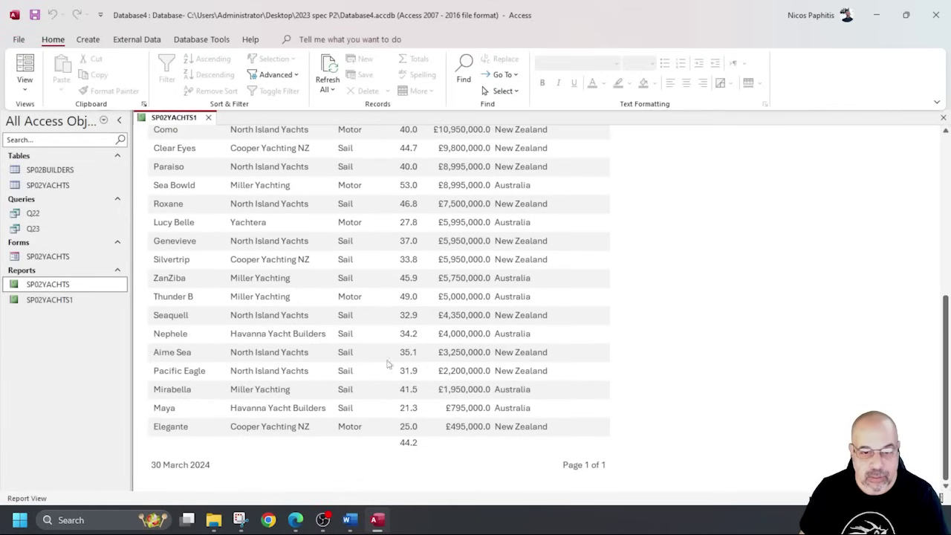
{"action": "left_click", "coordinate": [25, 83]}
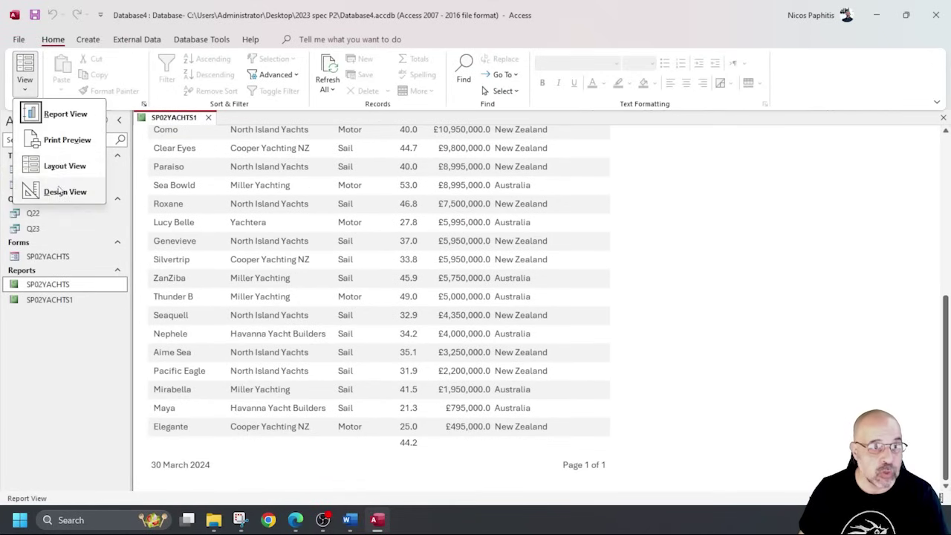
{"action": "left_click", "coordinate": [52, 191]}
Set the =Avg([Length]) footer total to Fixed format with 1 decimal place.
{"action": "left_click", "coordinate": [386, 298]}
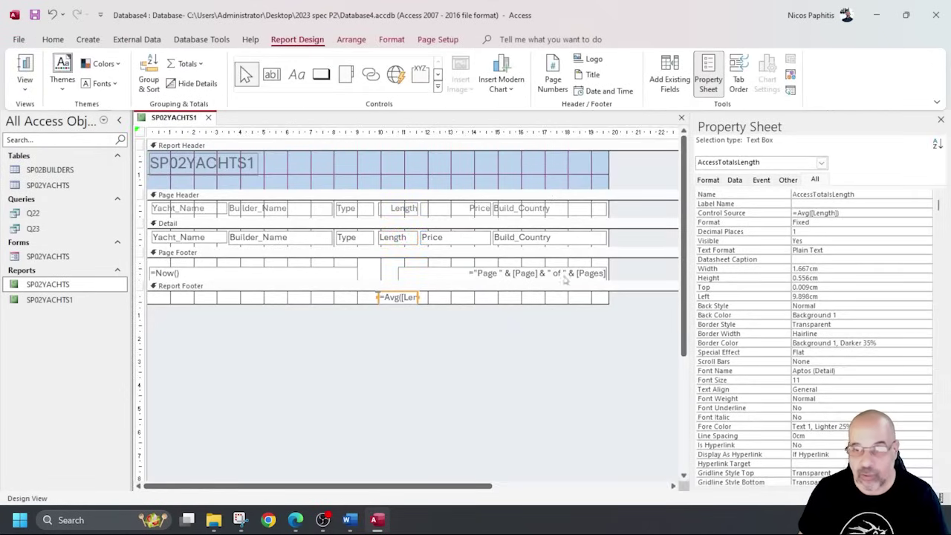
{"action": "left_click", "coordinate": [941, 119]}
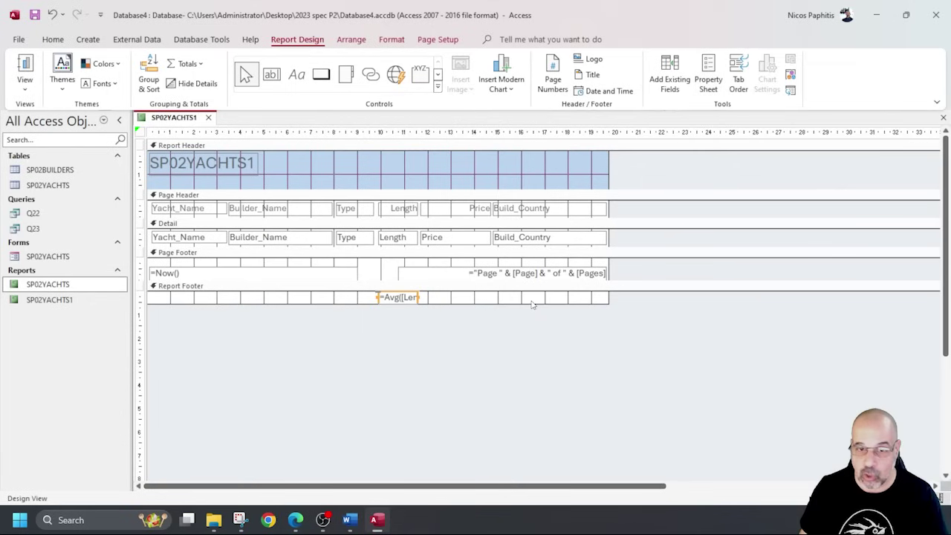
{"action": "right_click", "coordinate": [385, 297]}
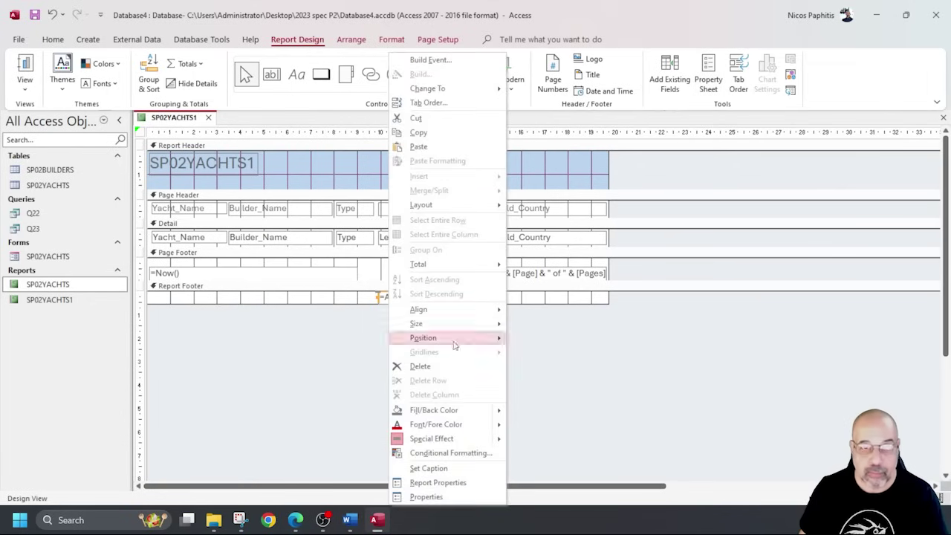
{"action": "left_click", "coordinate": [450, 497]}
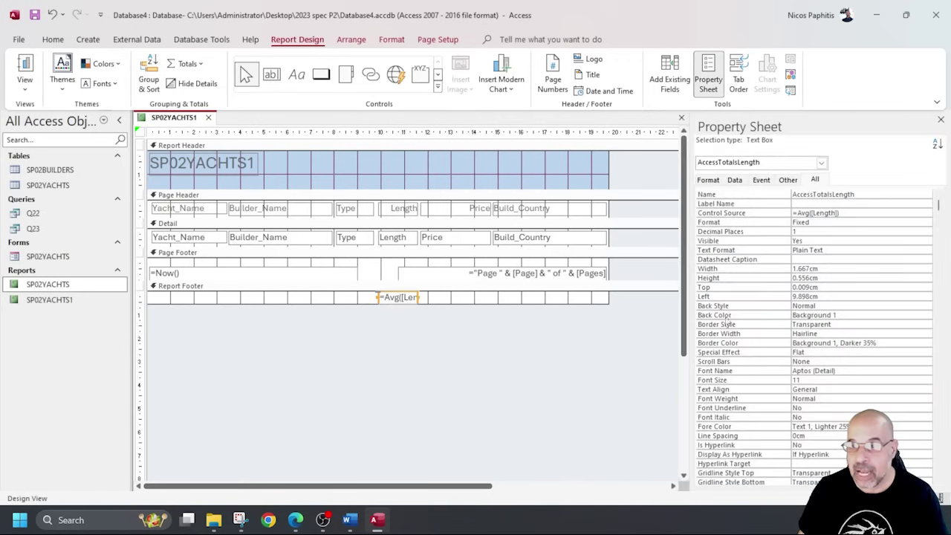
{"action": "left_click", "coordinate": [810, 231]}
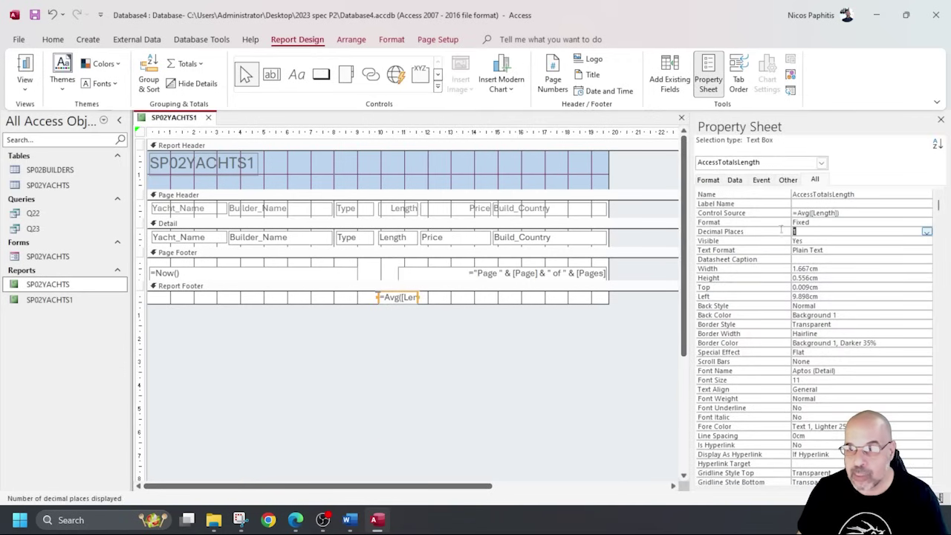
{"action": "double_click", "coordinate": [810, 221]}
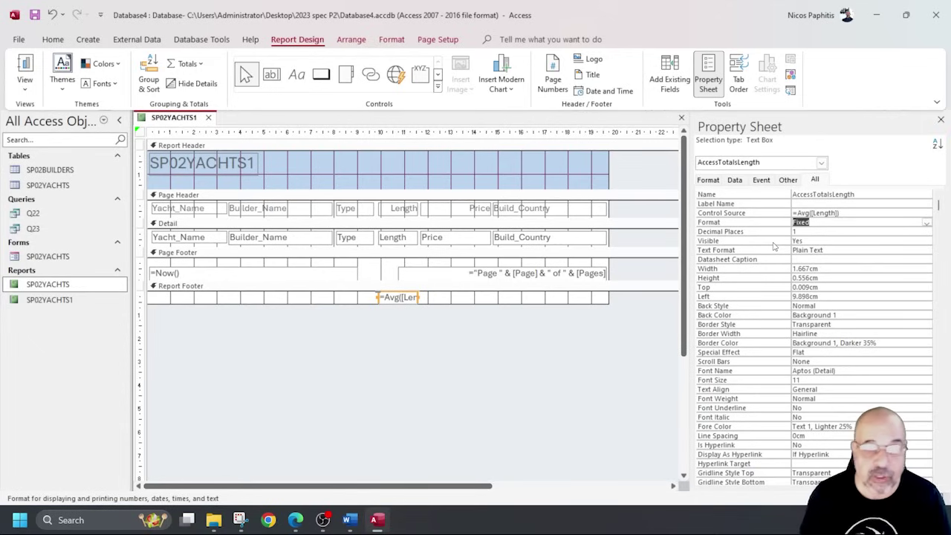
{"action": "left_click", "coordinate": [395, 237]}
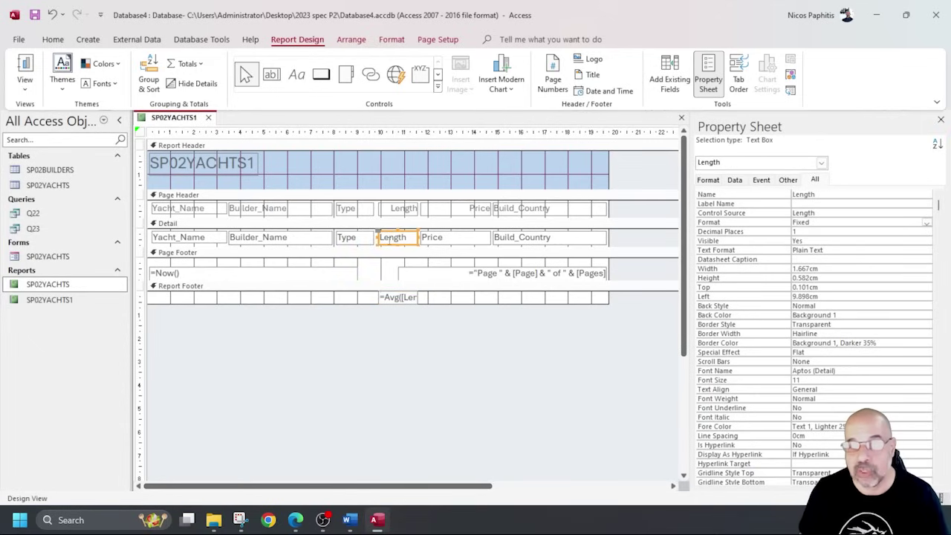
{"action": "left_click", "coordinate": [349, 386]}
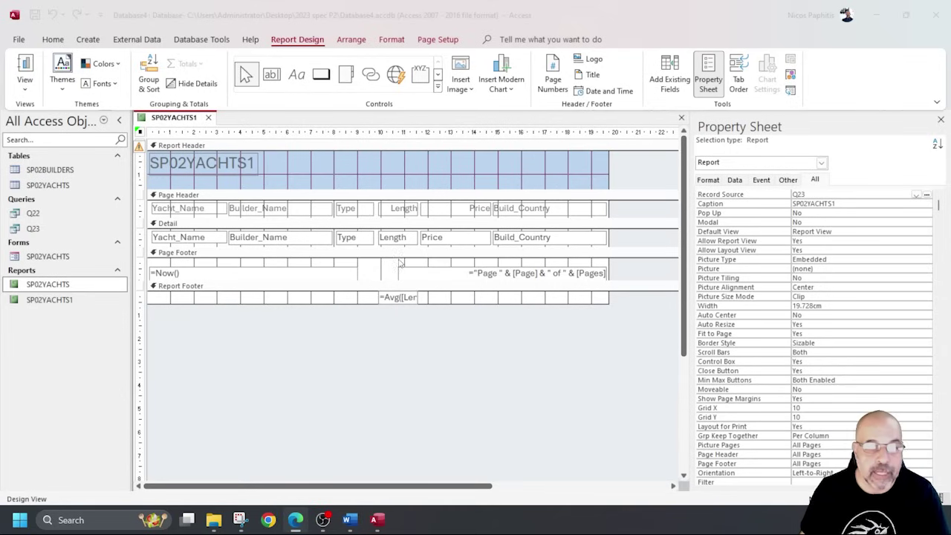
Widen the report title label and replace SP02YACHTS1 with 'Oceania Boat Builders'.
{"action": "left_click", "coordinate": [229, 170]}
{"action": "left_click", "coordinate": [263, 167]}
{"action": "left_click", "coordinate": [257, 168]}
{"action": "left_click_drag", "start_coordinate": [257, 167], "coordinate": [388, 167]}
{"action": "left_click", "coordinate": [253, 163]}
{"action": "left_click_drag", "start_coordinate": [252, 163], "coordinate": [137, 162]}
{"action": "type", "text": "Oceania Boat Builders"}
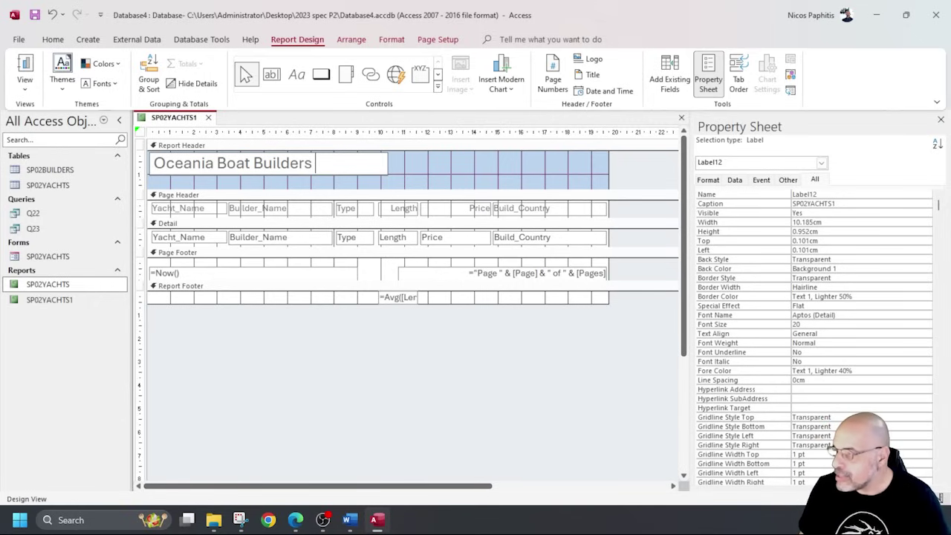
{"action": "left_click", "coordinate": [371, 299]}
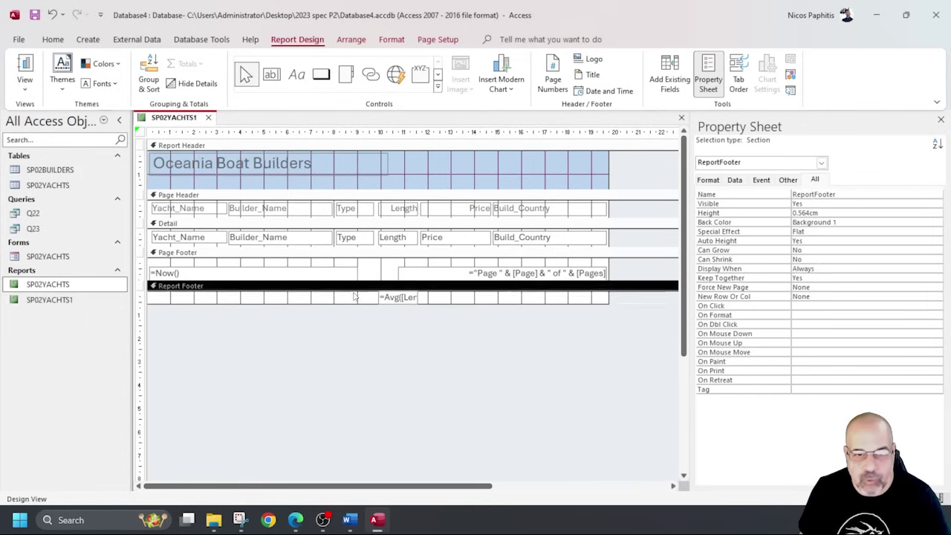
{"action": "left_click", "coordinate": [378, 297]}
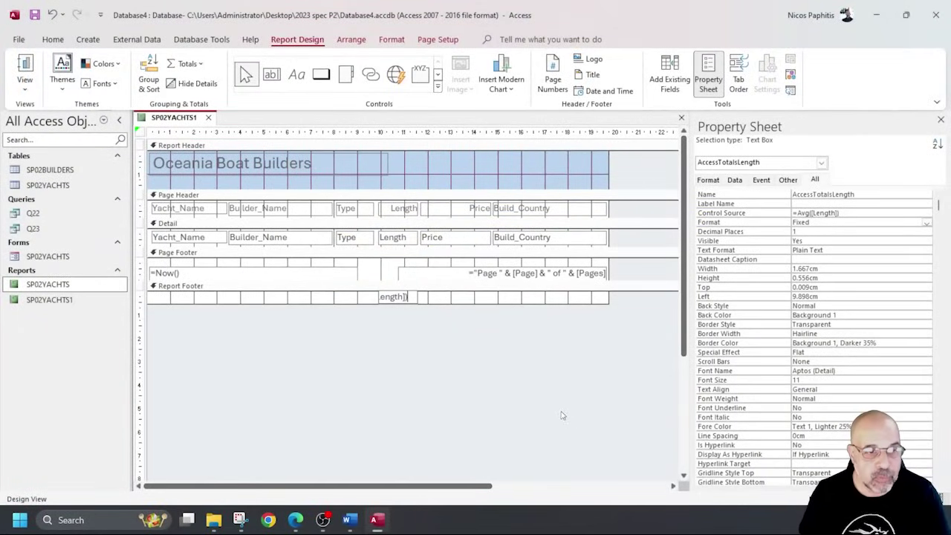
Delete the =Now() and page-number boxes and add a page-footer label with the candidate's name and ID numbers.
{"action": "left_click_drag", "start_coordinate": [318, 269], "coordinate": [468, 291]}
{"action": "key", "text": "Delete"}
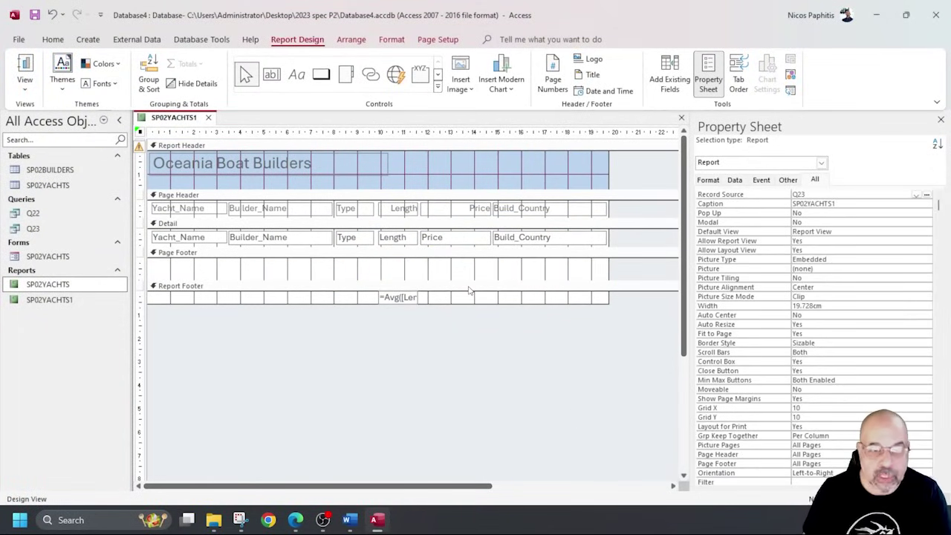
{"action": "left_click", "coordinate": [296, 76]}
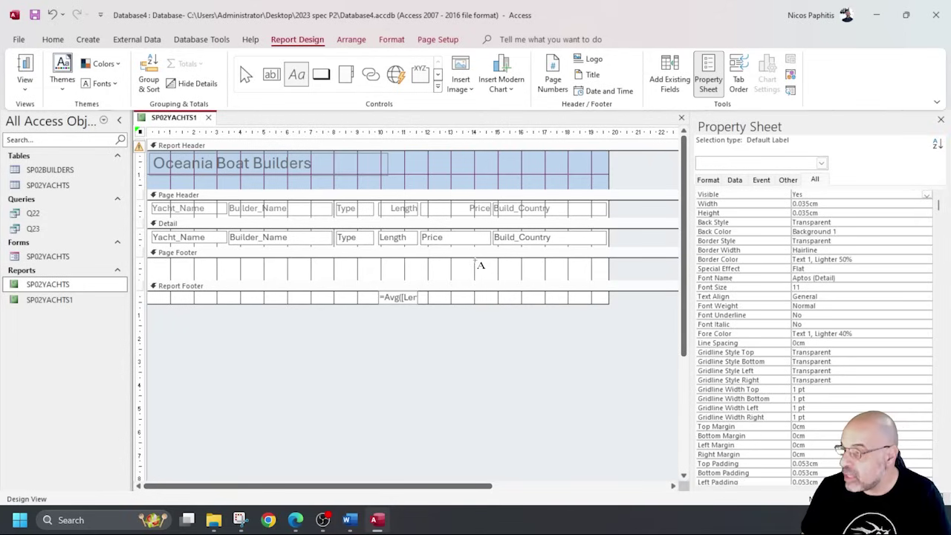
{"action": "left_click_drag", "start_coordinate": [476, 261], "coordinate": [604, 275]}
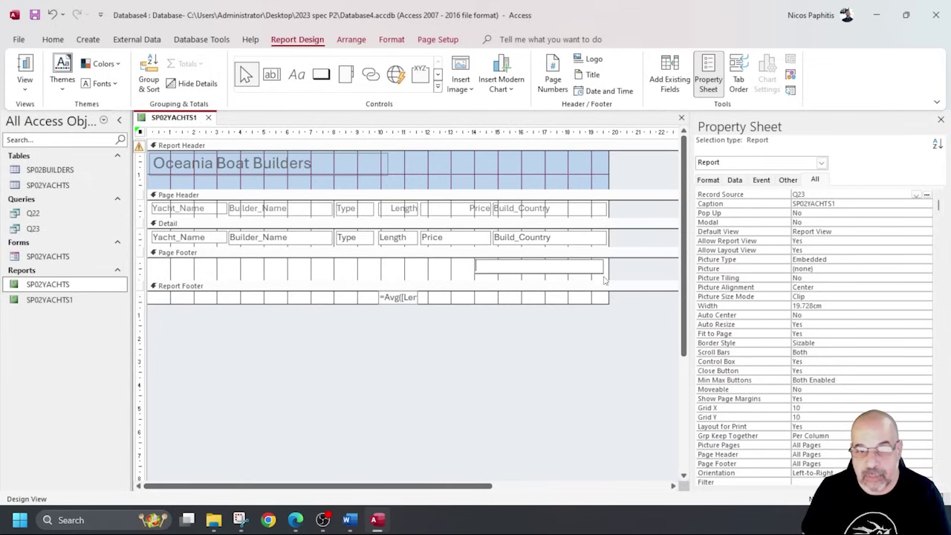
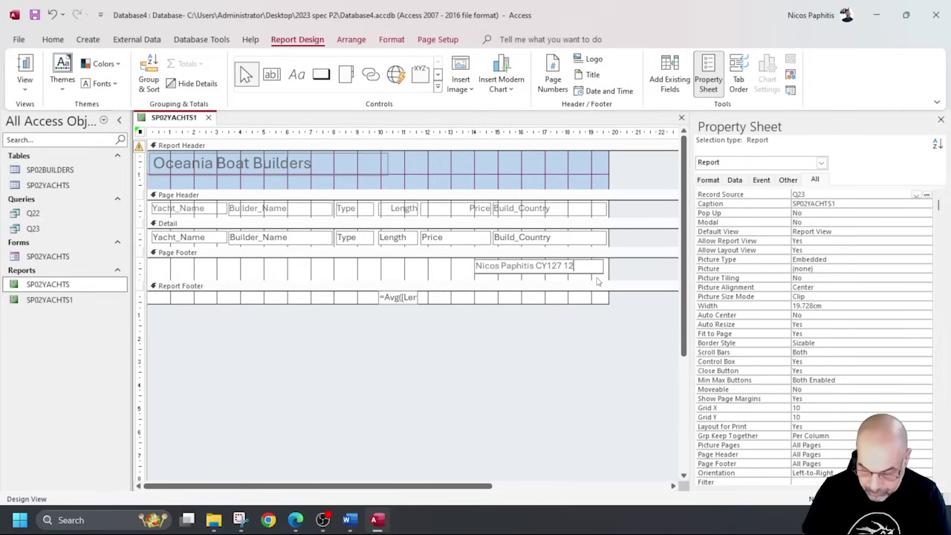
Right-align the candidate-details footer label and view the finished report in Report View.
{"action": "left_click", "coordinate": [476, 275]}
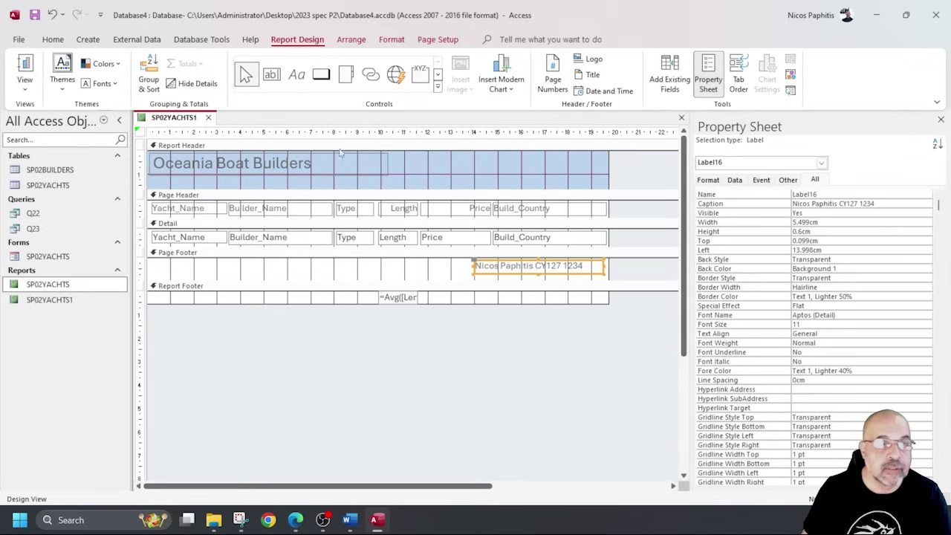
{"action": "left_click", "coordinate": [53, 40]}
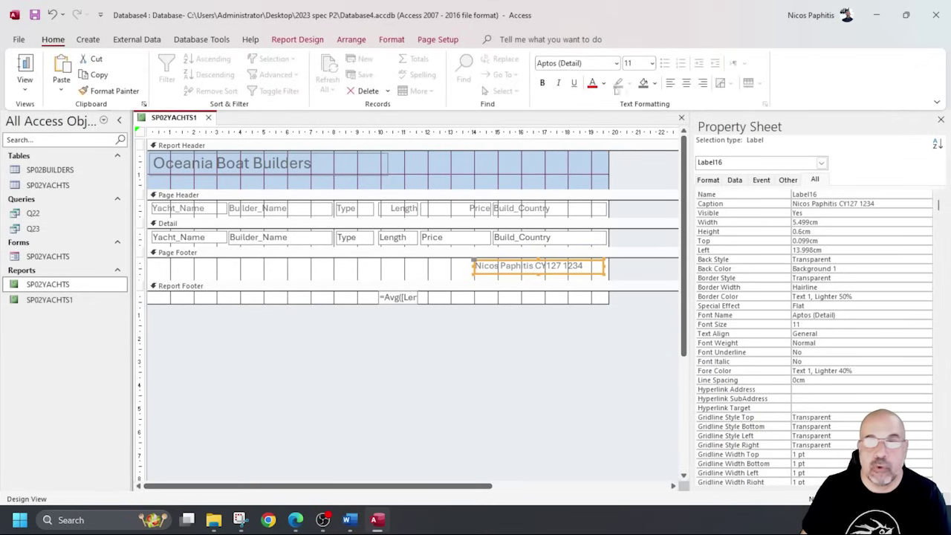
{"action": "left_click", "coordinate": [702, 83]}
{"action": "left_click", "coordinate": [570, 361]}
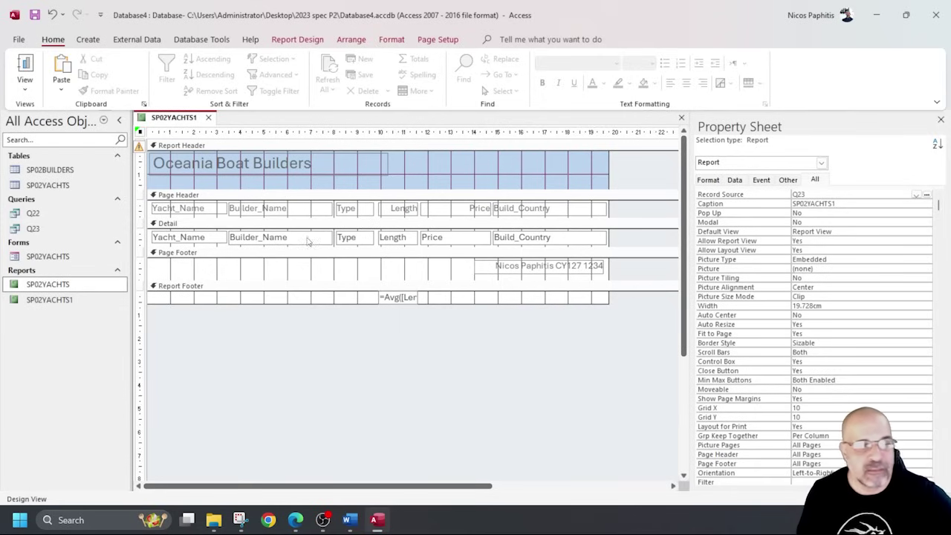
{"action": "left_click", "coordinate": [22, 69]}
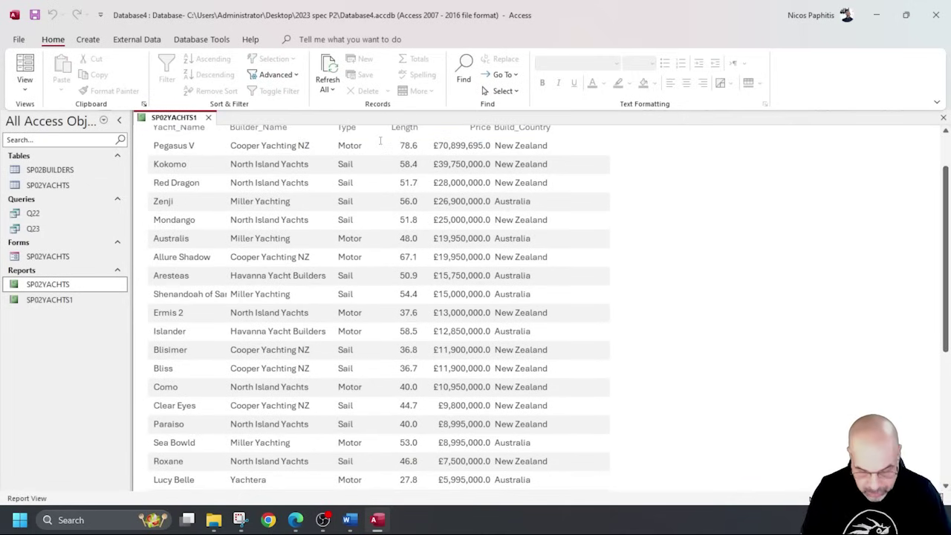
{"action": "key", "text": "ctrl+p"}
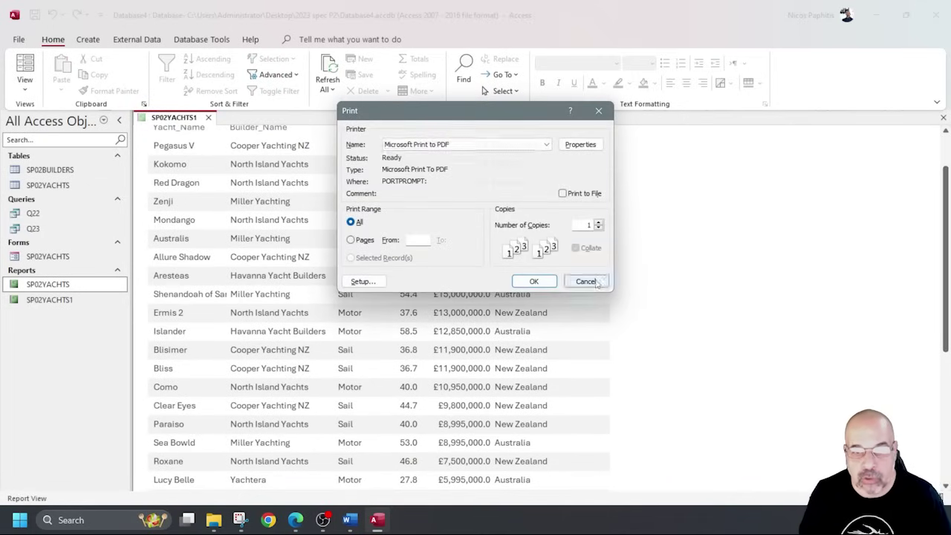
{"action": "left_click", "coordinate": [585, 280]}
{"action": "left_click", "coordinate": [19, 39]}
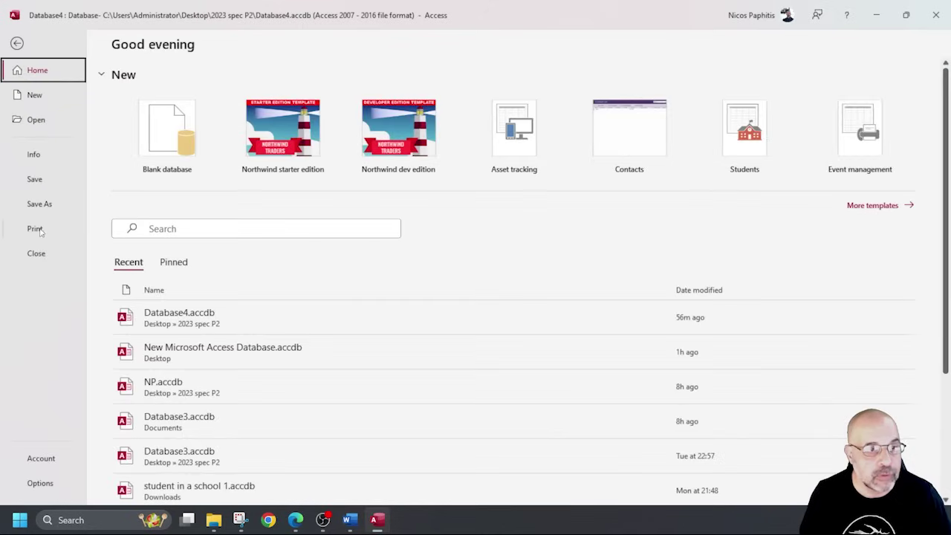
{"action": "left_click", "coordinate": [35, 229]}
{"action": "left_click", "coordinate": [221, 171]}
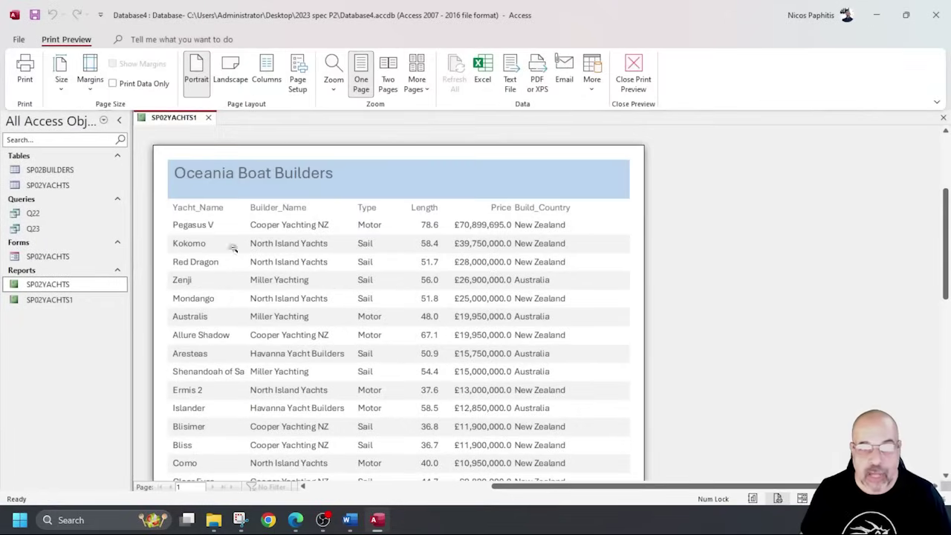
{"action": "scroll", "coordinate": [545, 240], "scroll_direction": "down", "scroll_amount": 3}
{"action": "scroll", "coordinate": [545, 240], "scroll_direction": "down", "scroll_amount": 6}
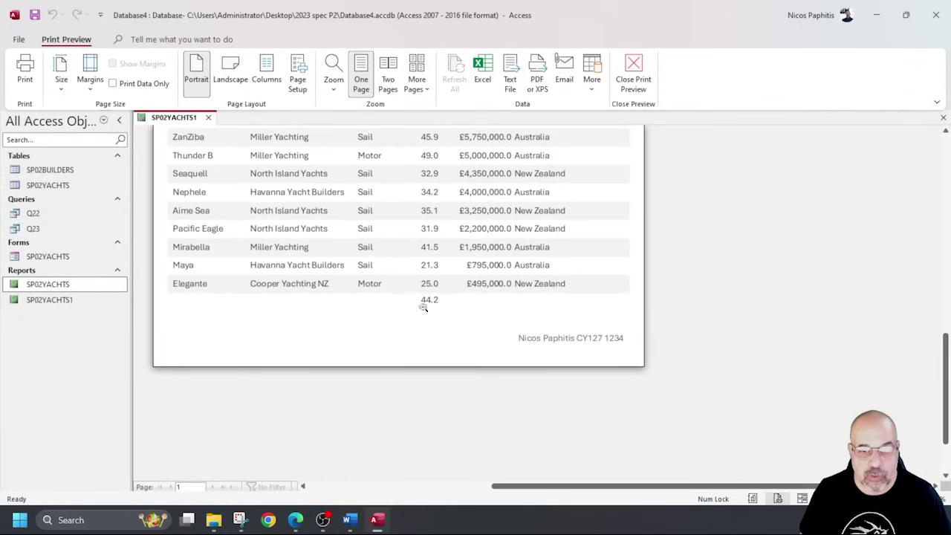
{"action": "scroll", "coordinate": [467, 316], "scroll_direction": "up", "scroll_amount": 5}
{"action": "scroll", "coordinate": [466, 316], "scroll_direction": "down", "scroll_amount": 6}
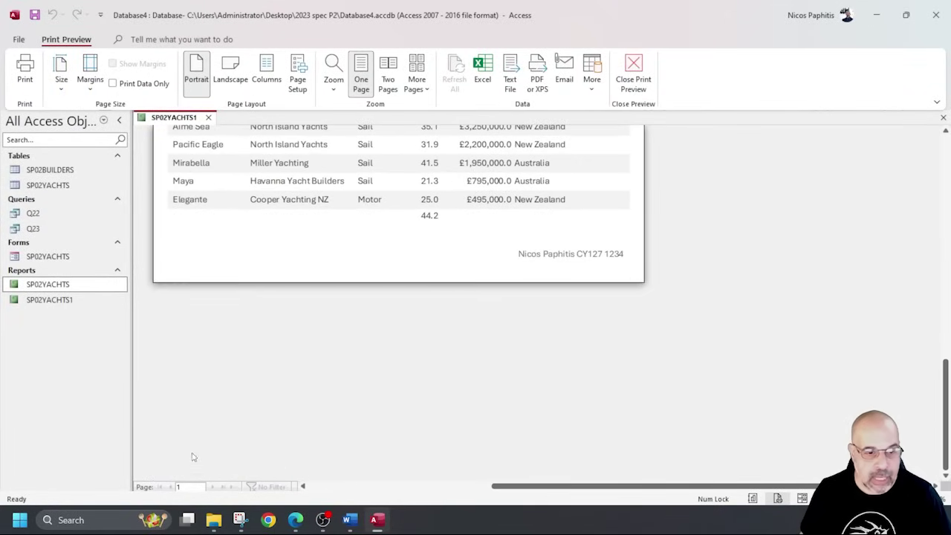
{"action": "scroll", "coordinate": [479, 331], "scroll_direction": "up", "scroll_amount": 8}
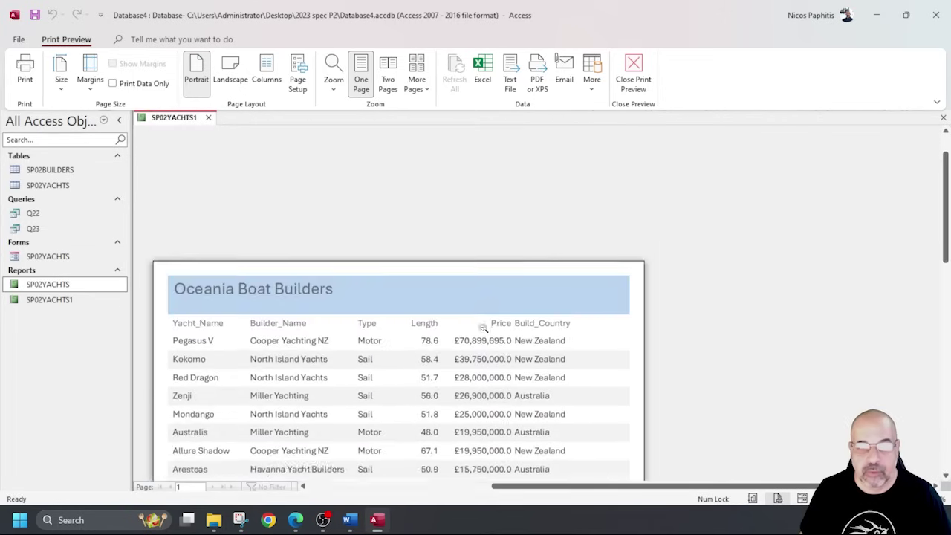
{"action": "scroll", "coordinate": [481, 325], "scroll_direction": "down", "scroll_amount": 7}
{"action": "scroll", "coordinate": [480, 323], "scroll_direction": "up", "scroll_amount": 10}
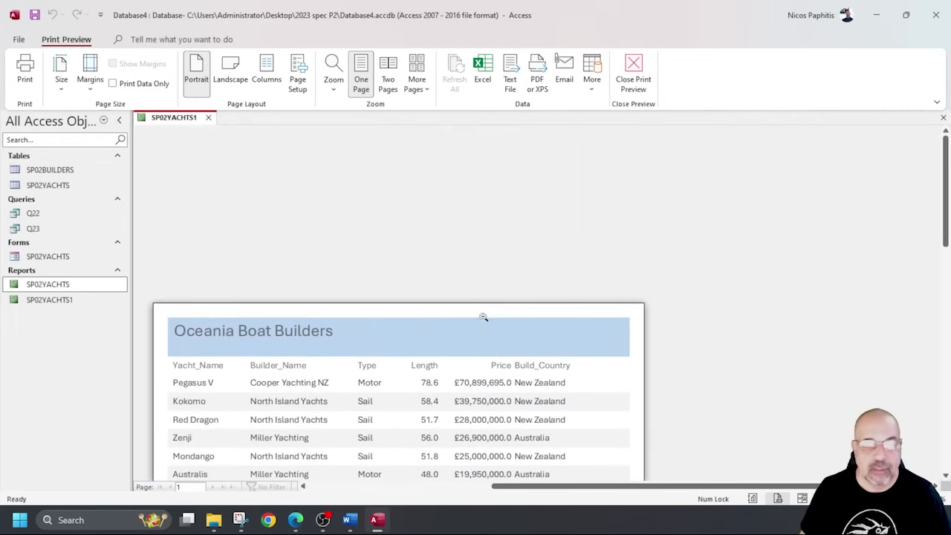
{"action": "left_click", "coordinate": [633, 71]}
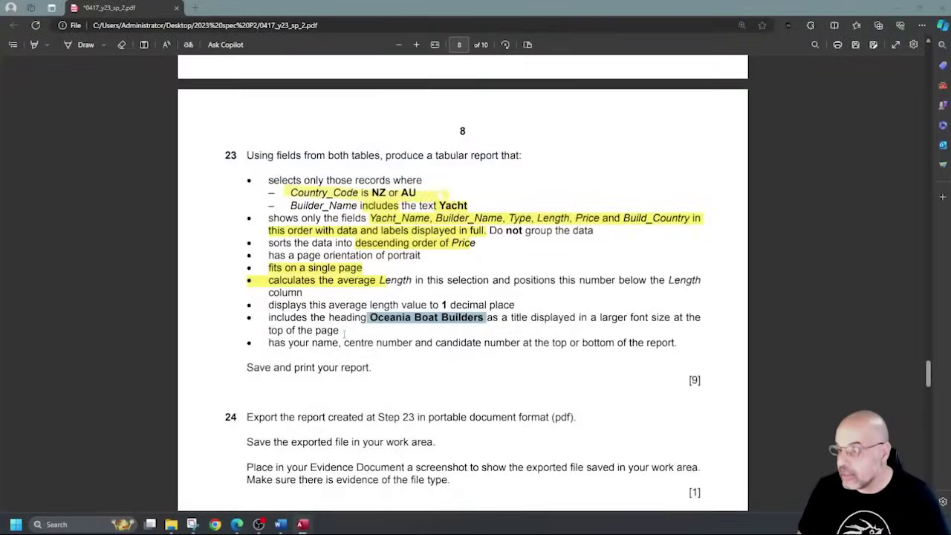
{"action": "scroll", "coordinate": [344, 335], "scroll_direction": "down", "scroll_amount": 3}
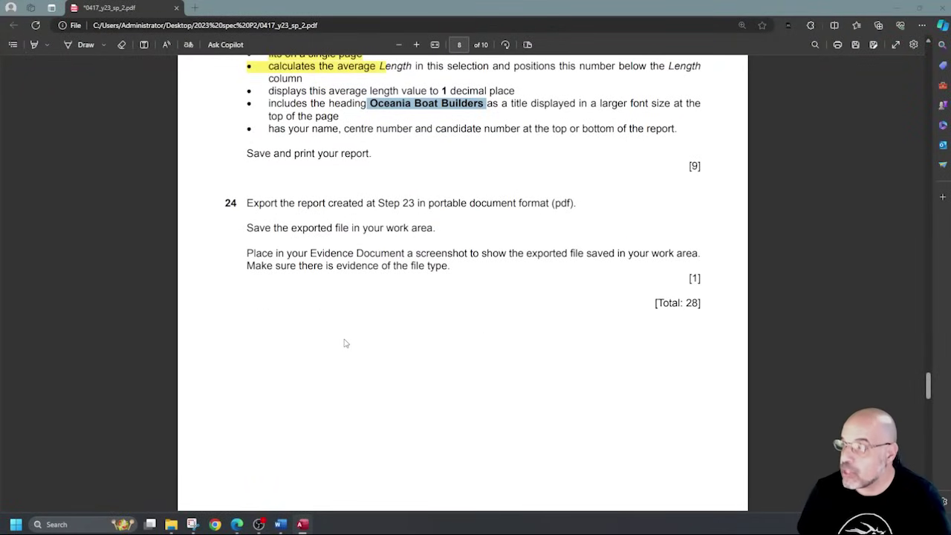
{"action": "left_click_drag", "start_coordinate": [574, 203], "coordinate": [513, 204]}
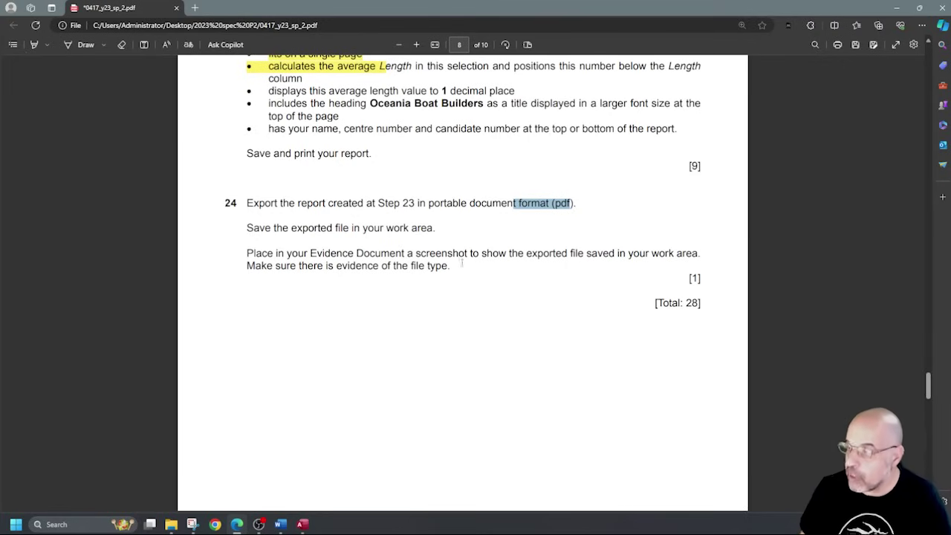
{"action": "left_click_drag", "start_coordinate": [462, 262], "coordinate": [440, 265]}
{"action": "left_click", "coordinate": [441, 277]}
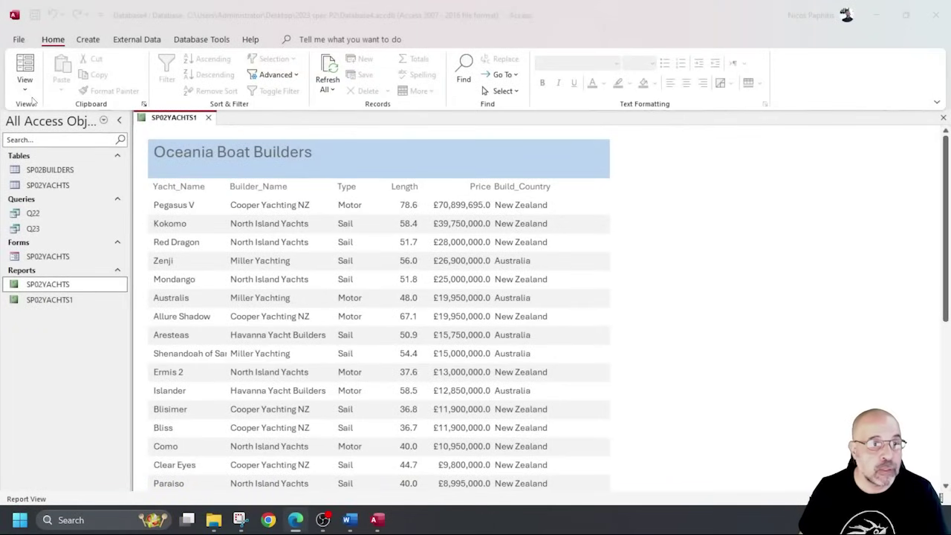
Print the report to Microsoft Print to PDF, saving it as 'Report Q23' in 2023 spec P2.
{"action": "left_click", "coordinate": [19, 39]}
{"action": "left_click", "coordinate": [67, 227]}
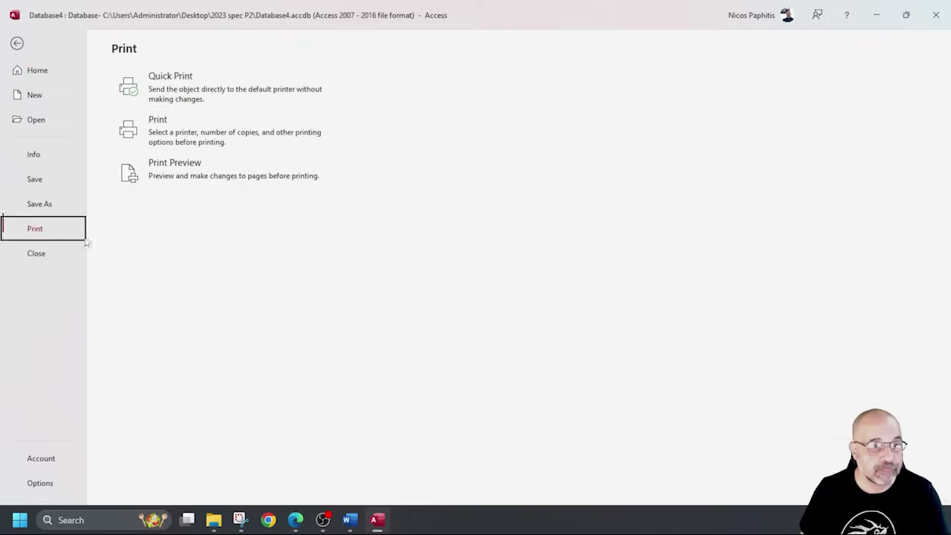
{"action": "left_click", "coordinate": [178, 130]}
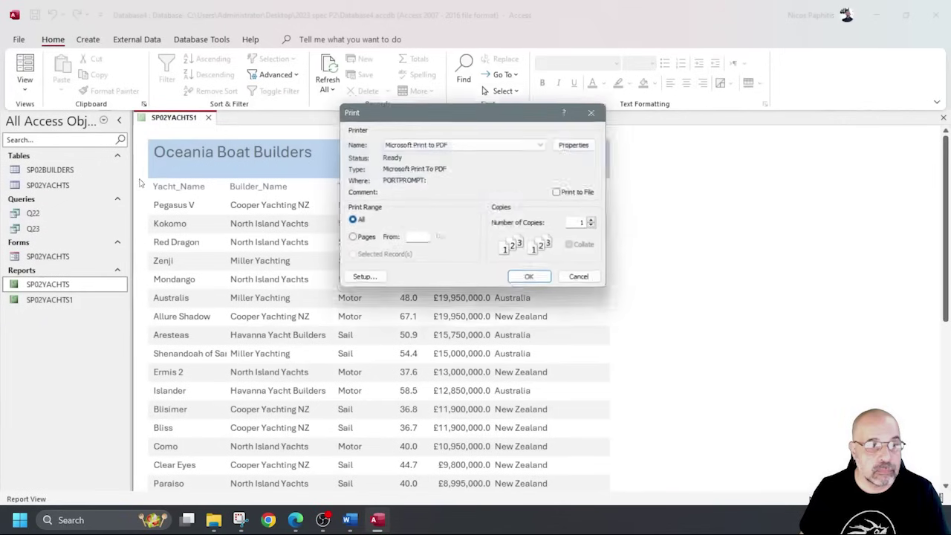
{"action": "left_click", "coordinate": [534, 281]}
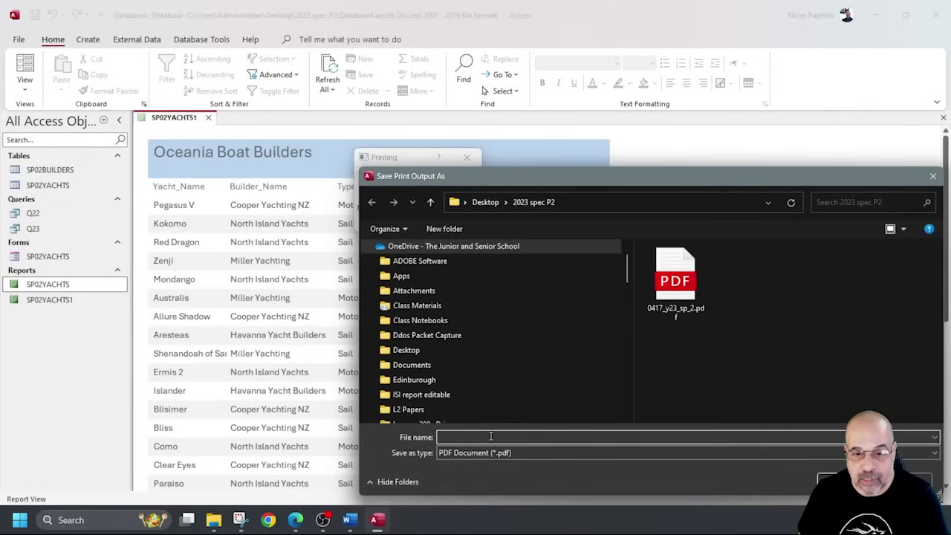
{"action": "type", "text": "ec"}
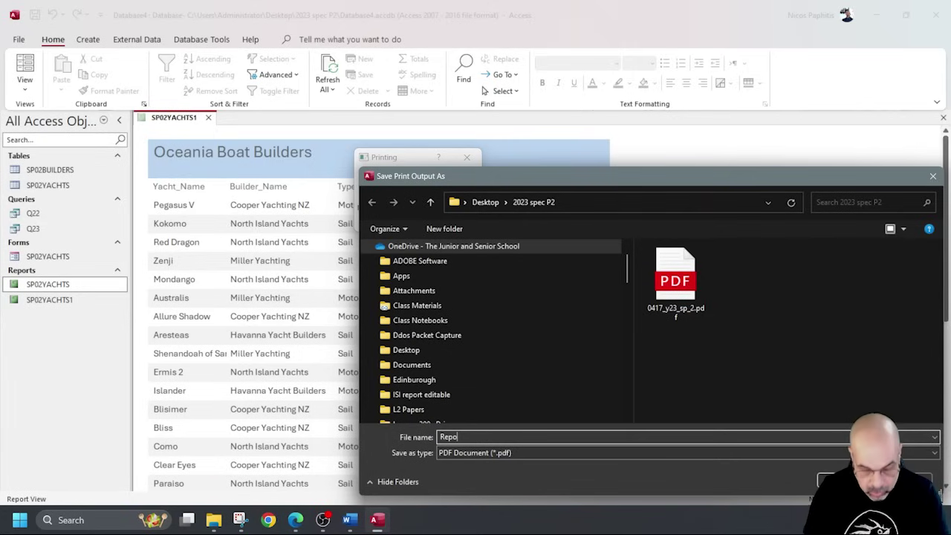
{"action": "type", "text": "ort Q23"}
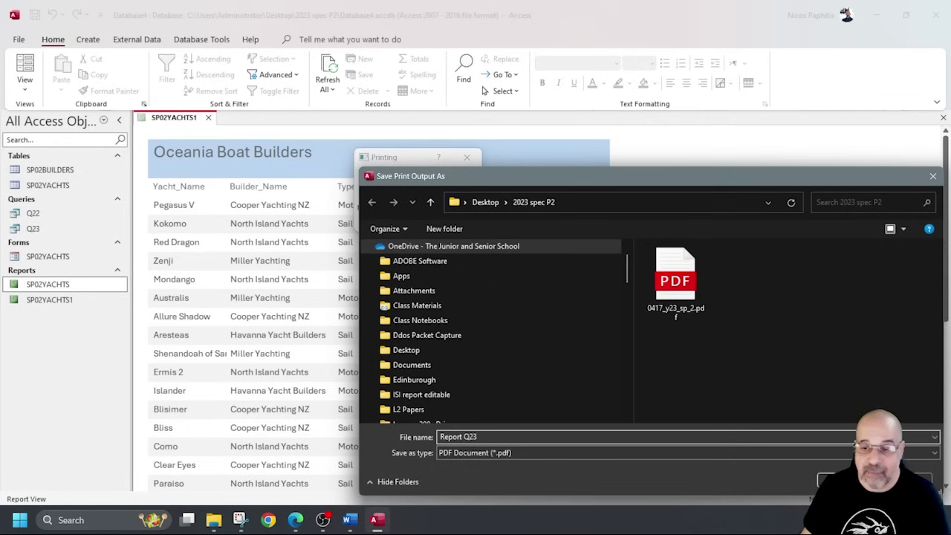
{"action": "key", "text": "Return"}
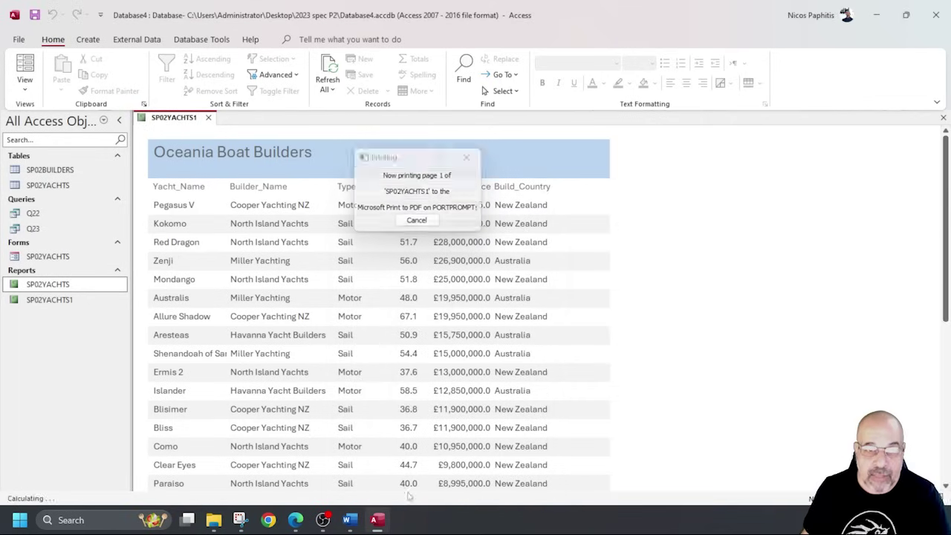
Snip the 2023 spec P2 folder window showing Report Q23.pdf in its listing.
{"action": "left_click", "coordinate": [214, 521]}
{"action": "left_click", "coordinate": [247, 477]}
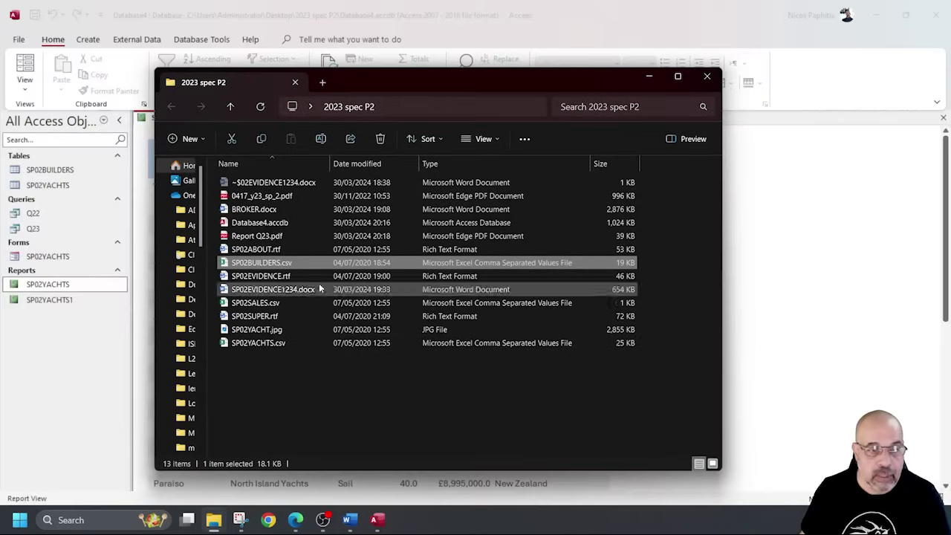
{"action": "left_click", "coordinate": [240, 520]}
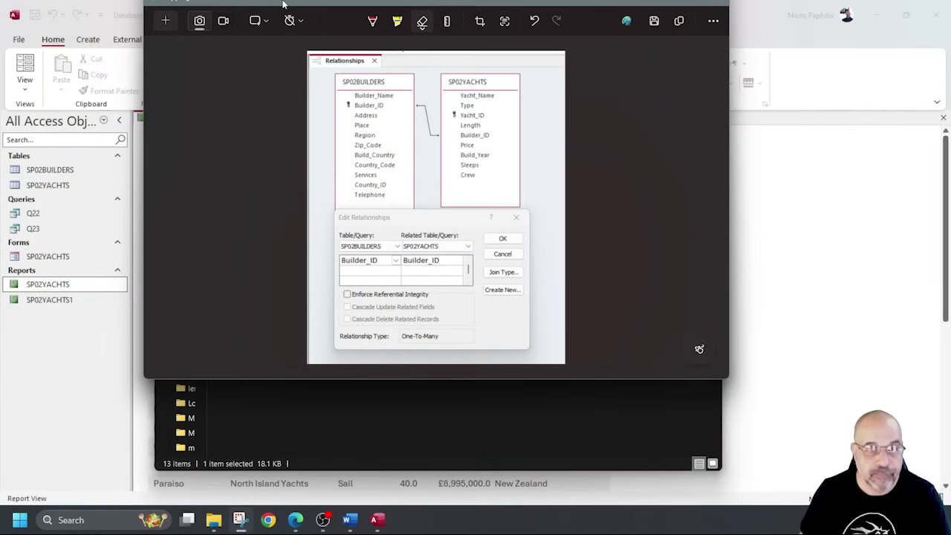
{"action": "left_click", "coordinate": [164, 23]}
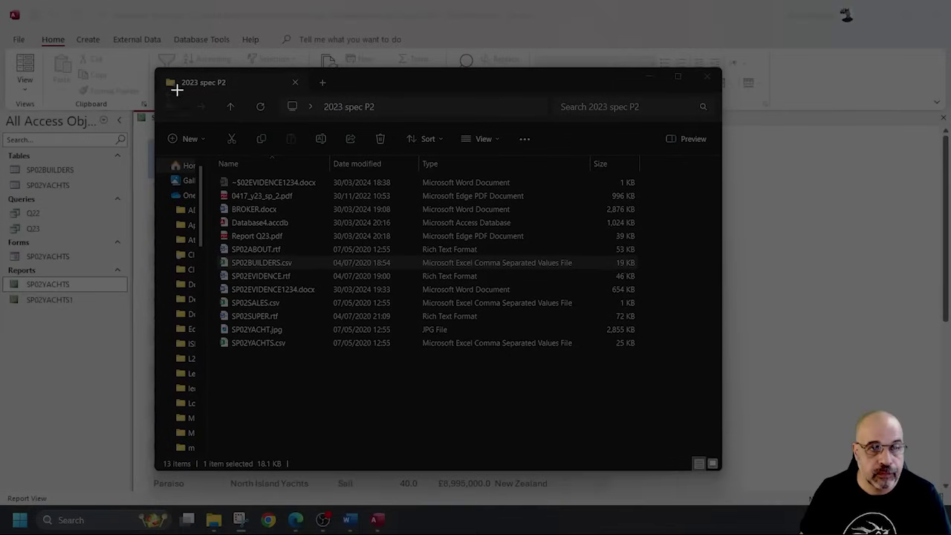
{"action": "left_click_drag", "start_coordinate": [162, 72], "coordinate": [684, 378]}
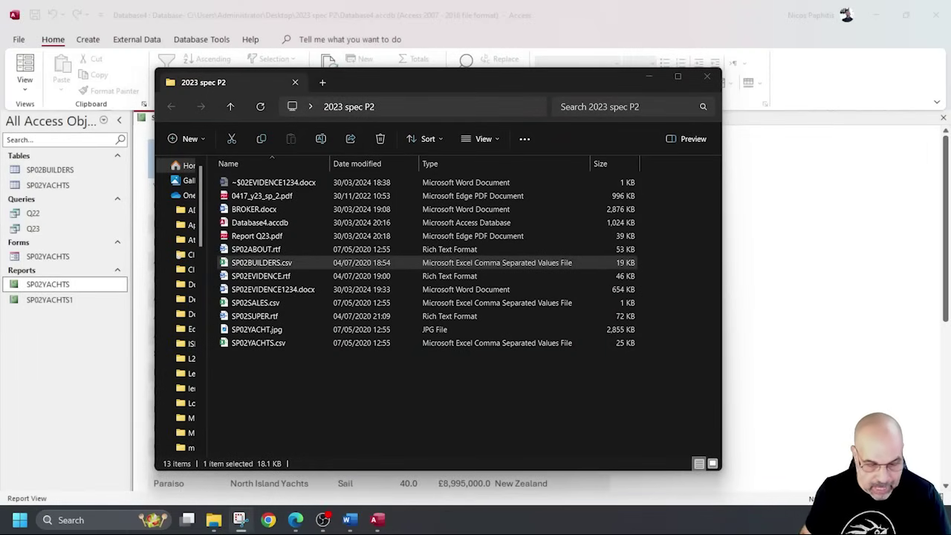
Paste the folder screenshot on the line under Step 24 – EVIDENCE 8 in Word.
{"action": "left_click", "coordinate": [349, 520]}
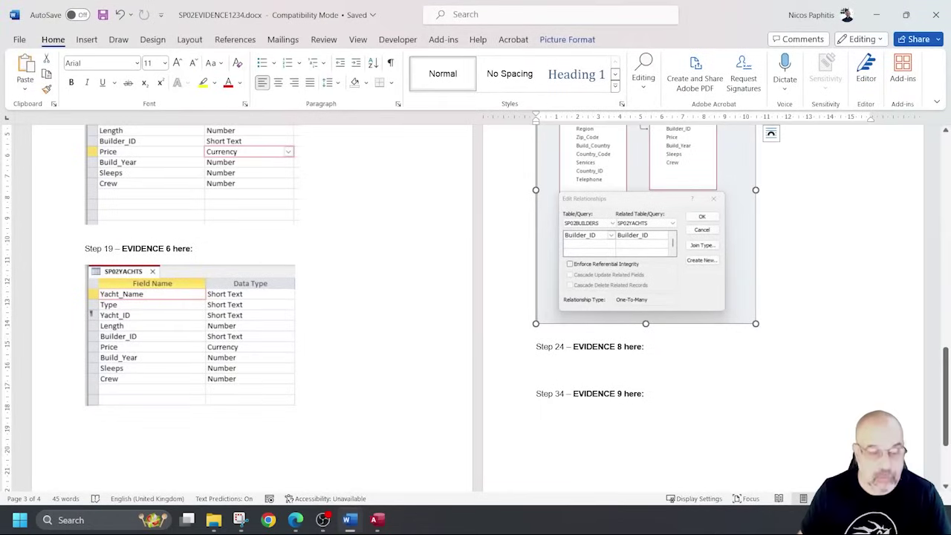
{"action": "left_click", "coordinate": [610, 366]}
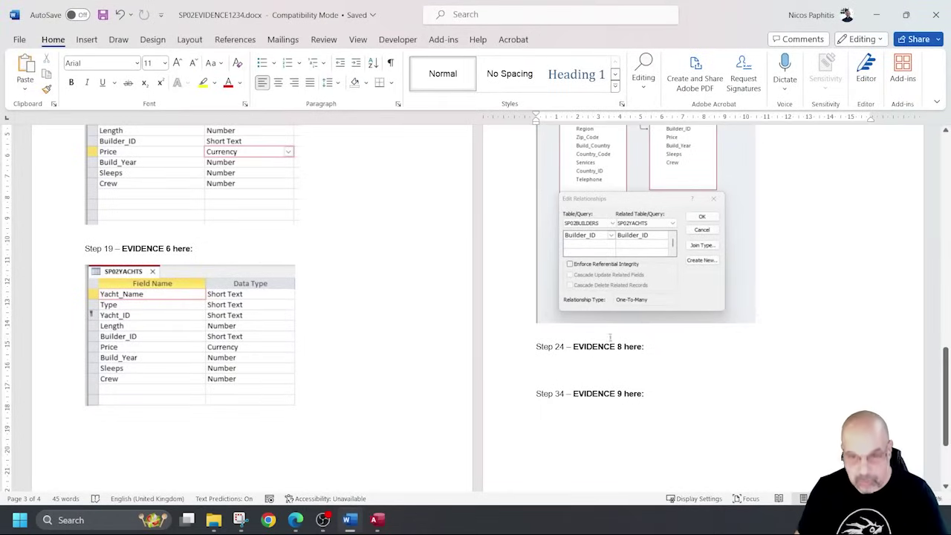
{"action": "scroll", "coordinate": [609, 338], "scroll_direction": "down", "scroll_amount": 3}
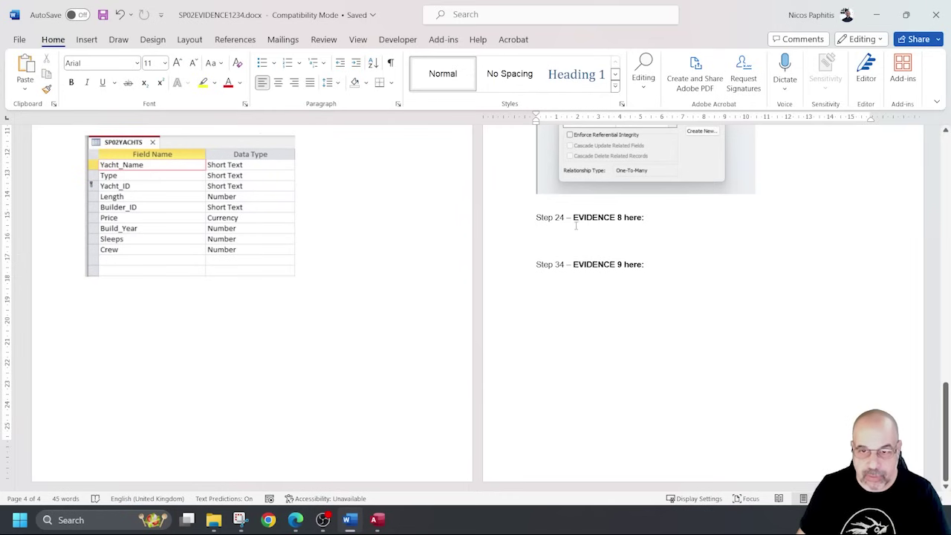
{"action": "key", "text": "ctrl+v"}
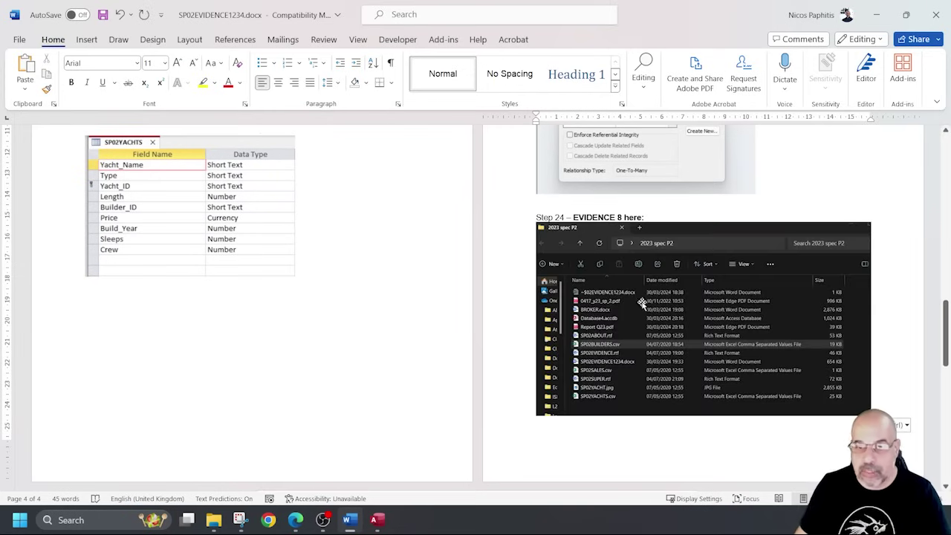
Scroll through the evidence document to check the pasted screenshot.
{"action": "scroll", "coordinate": [402, 333], "scroll_direction": "down", "scroll_amount": 5}
{"action": "left_click", "coordinate": [441, 333]}
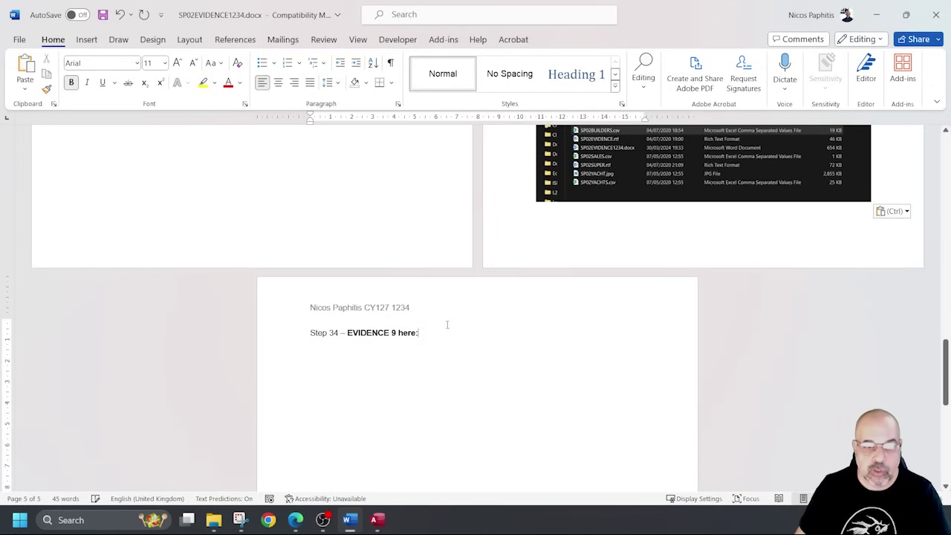
{"action": "scroll", "coordinate": [439, 341], "scroll_direction": "down", "scroll_amount": 2}
{"action": "scroll", "coordinate": [435, 338], "scroll_direction": "up", "scroll_amount": 5}
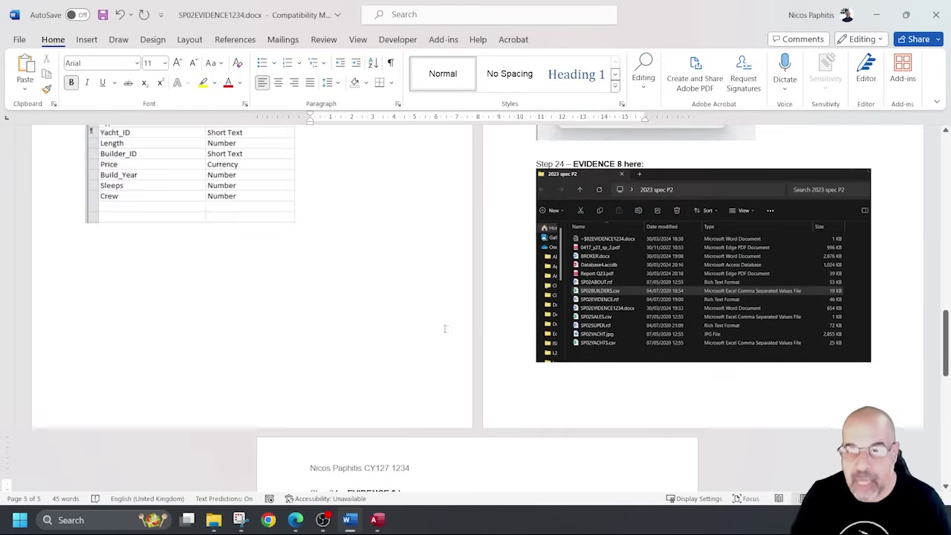
{"action": "scroll", "coordinate": [624, 304], "scroll_direction": "up", "scroll_amount": 5, "text": "ctrl"}
{"action": "scroll", "coordinate": [611, 315], "scroll_direction": "up", "scroll_amount": 5}
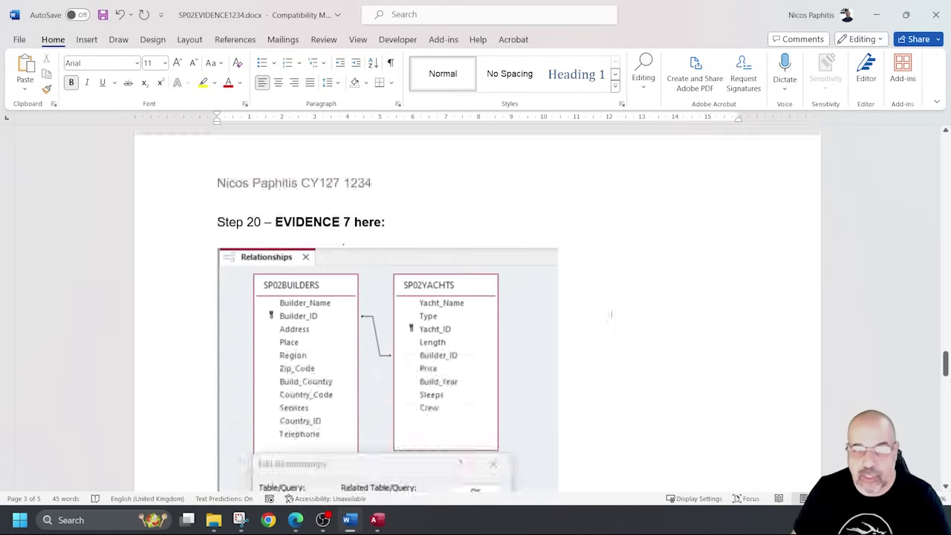
{"action": "scroll", "coordinate": [611, 315], "scroll_direction": "down", "scroll_amount": 10}
{"action": "scroll", "coordinate": [614, 318], "scroll_direction": "up", "scroll_amount": 5}
{"action": "scroll", "coordinate": [614, 318], "scroll_direction": "up", "scroll_amount": 1}
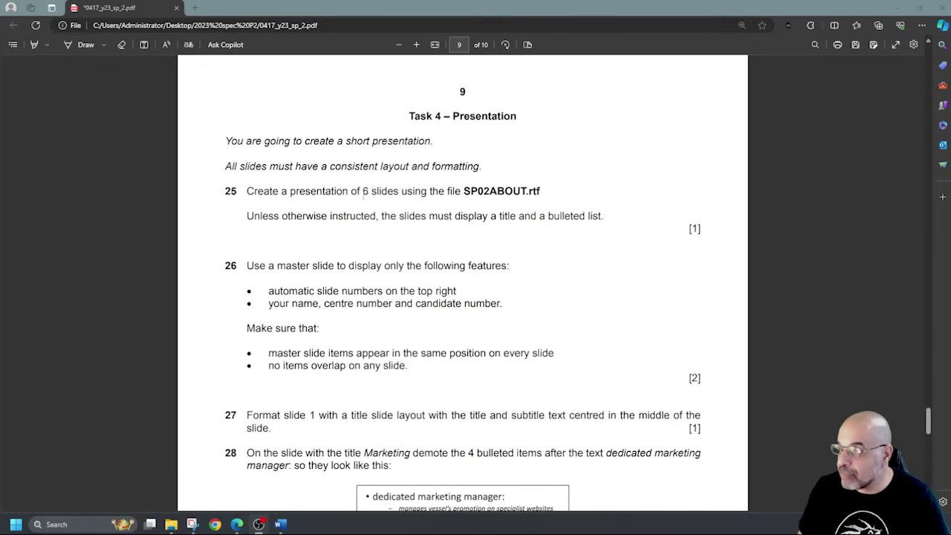
Highlight the file name SP02ABOUT.rtf in question 25 of the exam paper.
{"action": "left_click_drag", "start_coordinate": [464, 191], "coordinate": [547, 195]}
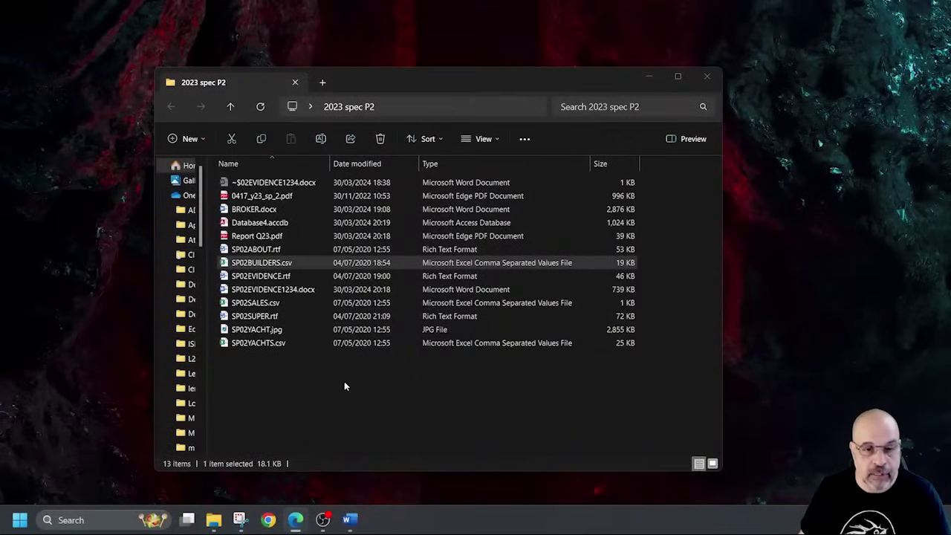
Create a new PowerPoint presentation in 2023 spec P2, named with the candidate's initials and number.
{"action": "right_click", "coordinate": [344, 383]}
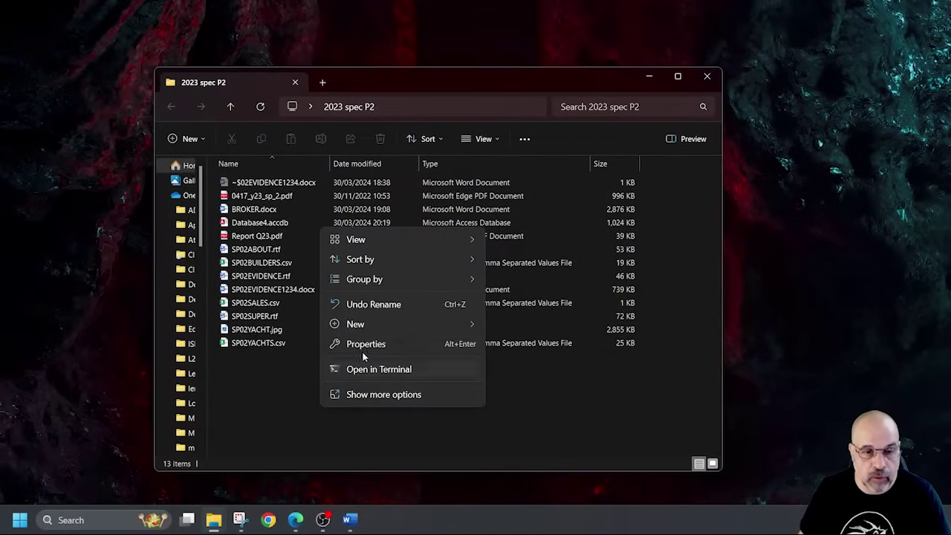
{"action": "mouse_move", "coordinate": [355, 324]}
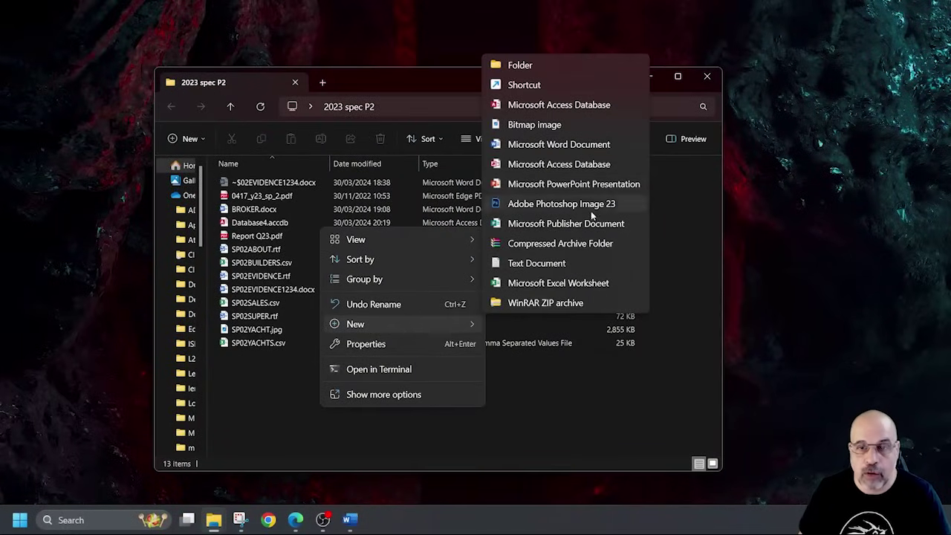
{"action": "left_click", "coordinate": [584, 186]}
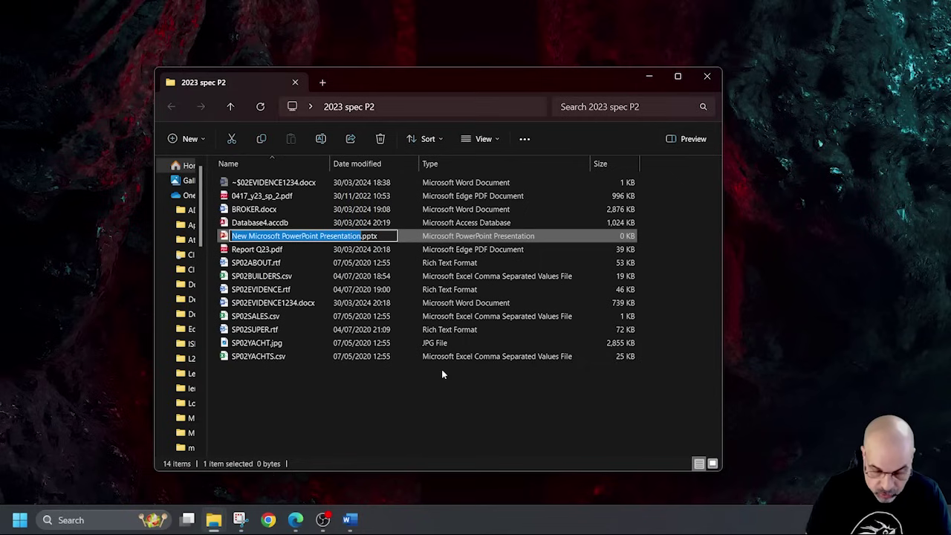
{"action": "type", "text": "NP1234"}
{"action": "key", "text": "Return"}
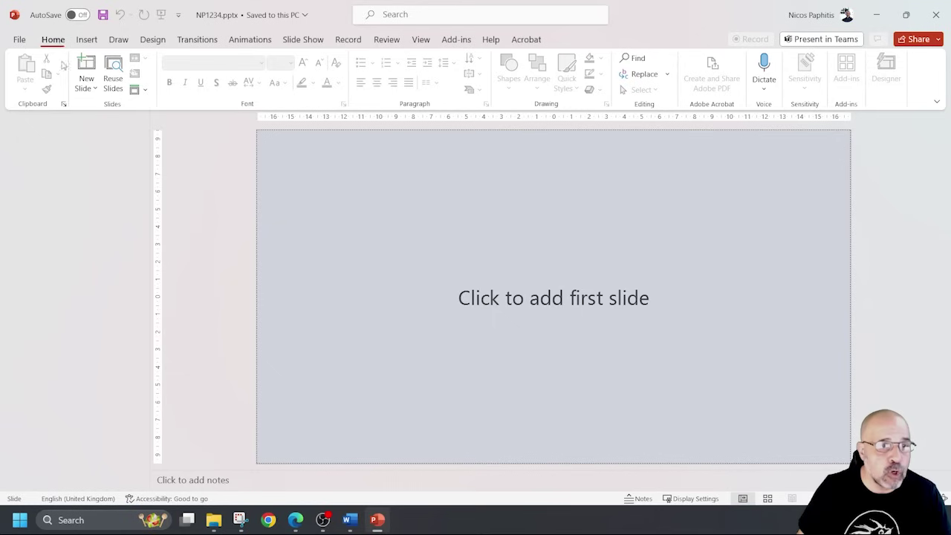
Start a Slides from Outline import and browse to the Desktop's 2023 spec P2 folder.
{"action": "left_click", "coordinate": [86, 87]}
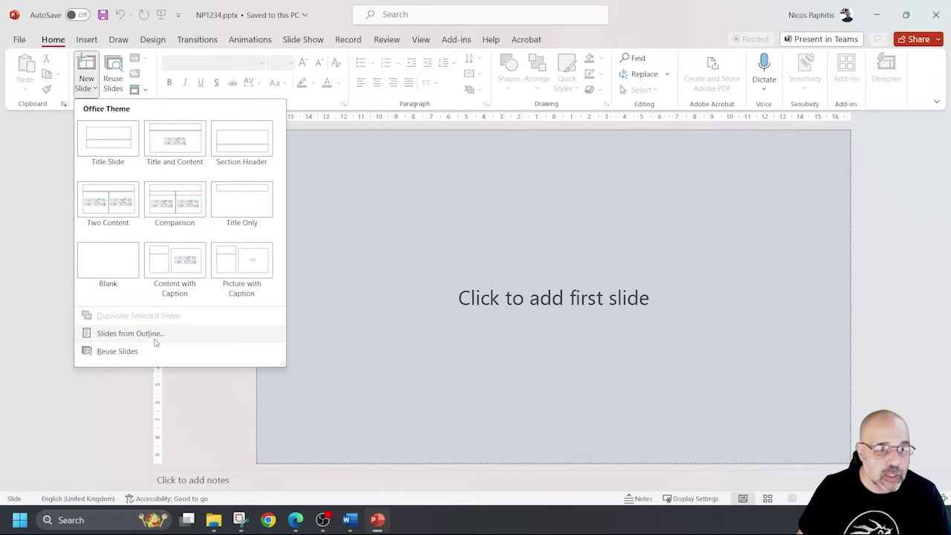
{"action": "left_click", "coordinate": [154, 336]}
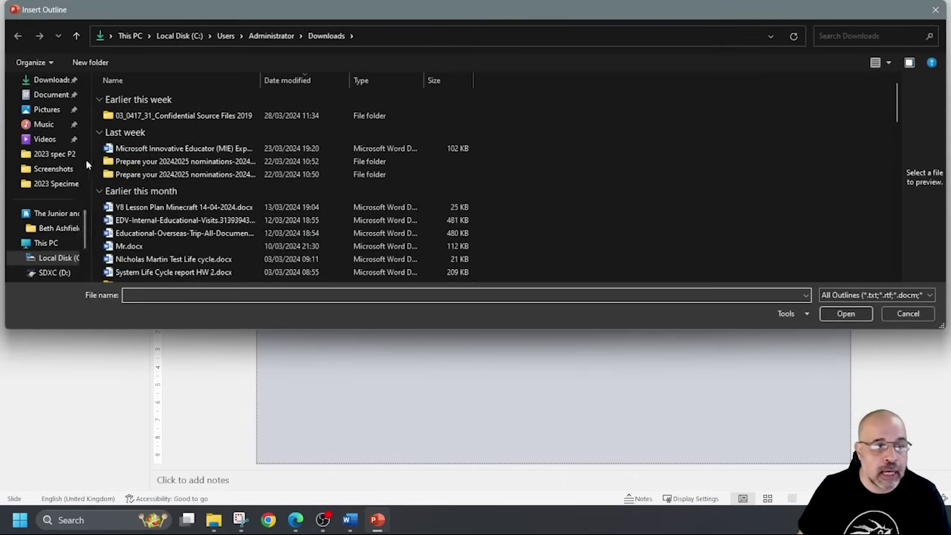
{"action": "scroll", "coordinate": [46, 107], "scroll_direction": "up", "scroll_amount": 2}
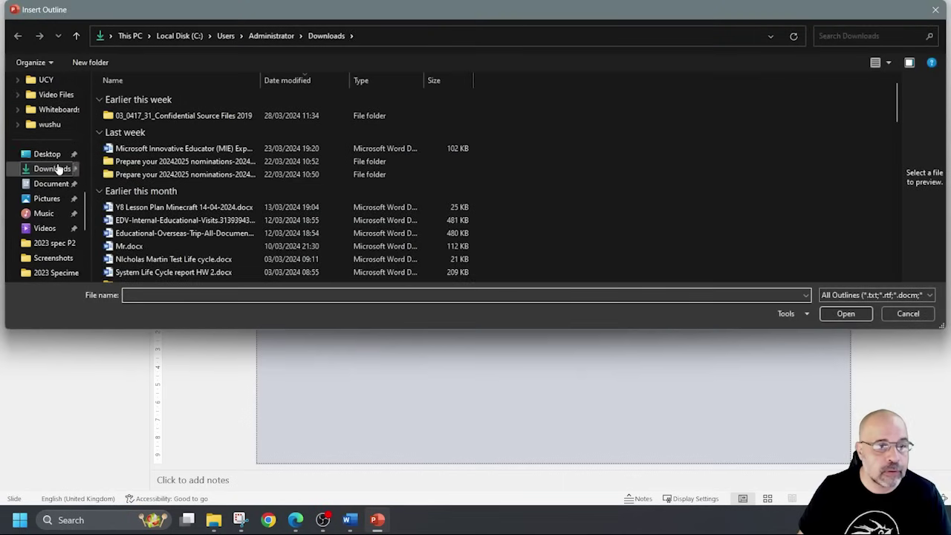
{"action": "left_click", "coordinate": [46, 154]}
{"action": "double_click", "coordinate": [149, 113]}
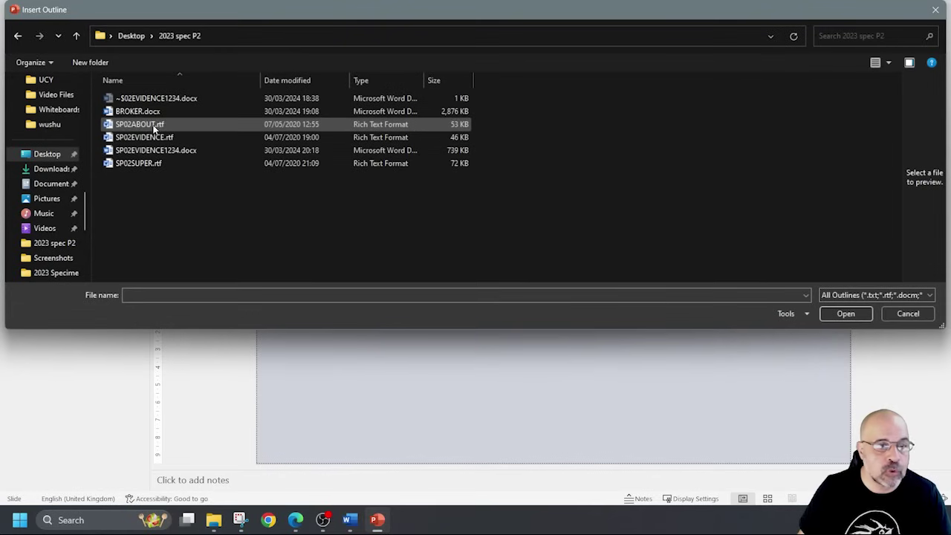
Insert SP02ABOUT.rtf, producing six slides from Tawara Yacht Brokers to Marketing.
{"action": "left_click", "coordinate": [154, 125]}
{"action": "left_click", "coordinate": [156, 125]}
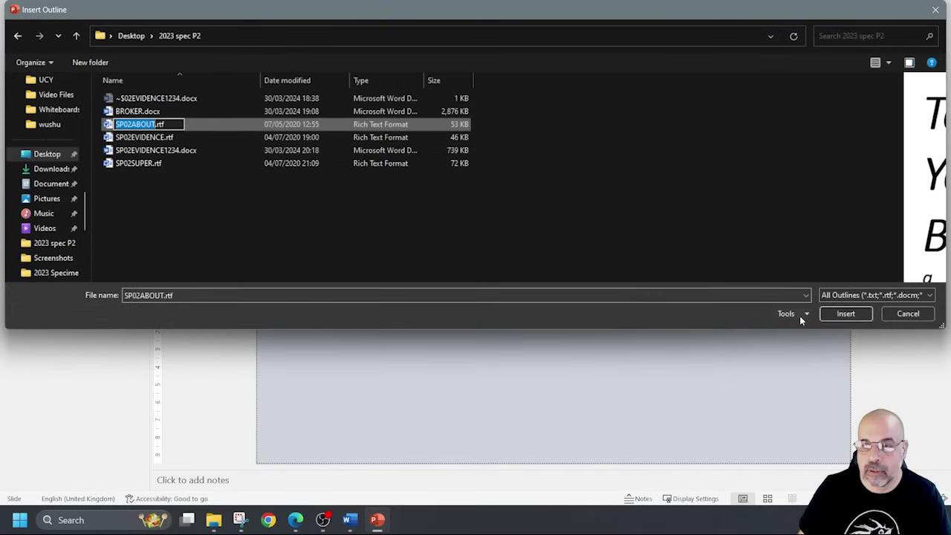
{"action": "left_click", "coordinate": [844, 314]}
{"action": "left_click", "coordinate": [844, 314]}
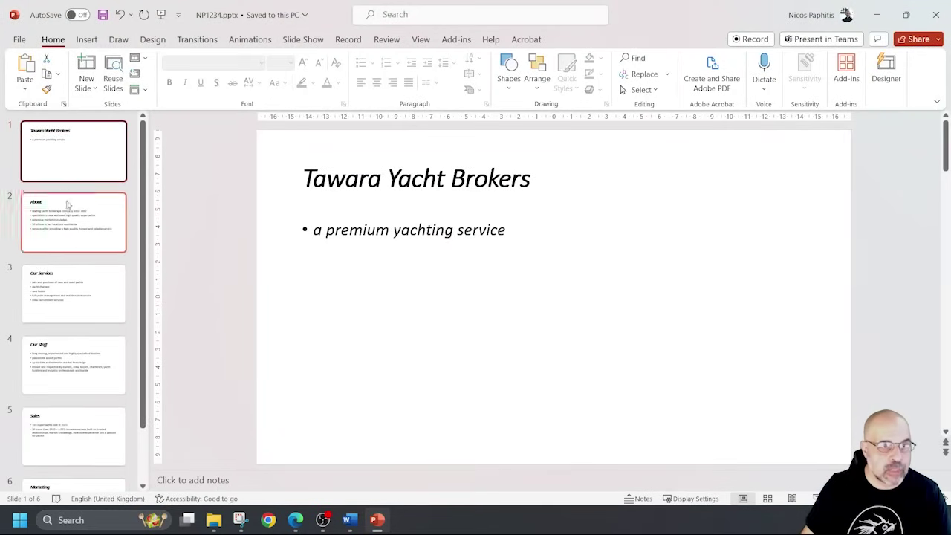
{"action": "scroll", "coordinate": [68, 370], "scroll_direction": "down", "scroll_amount": 3}
{"action": "scroll", "coordinate": [68, 370], "scroll_direction": "up", "scroll_amount": 3}
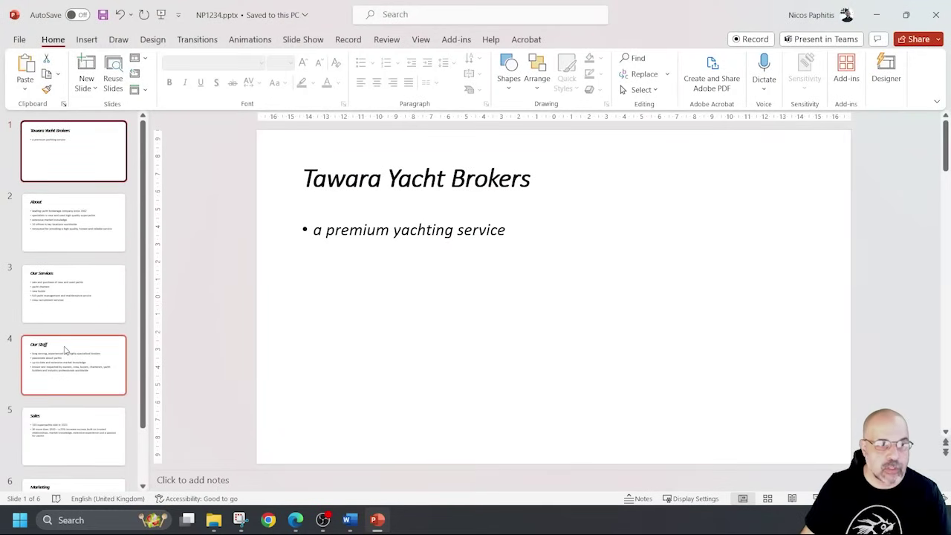
{"action": "scroll", "coordinate": [84, 246], "scroll_direction": "down", "scroll_amount": 3}
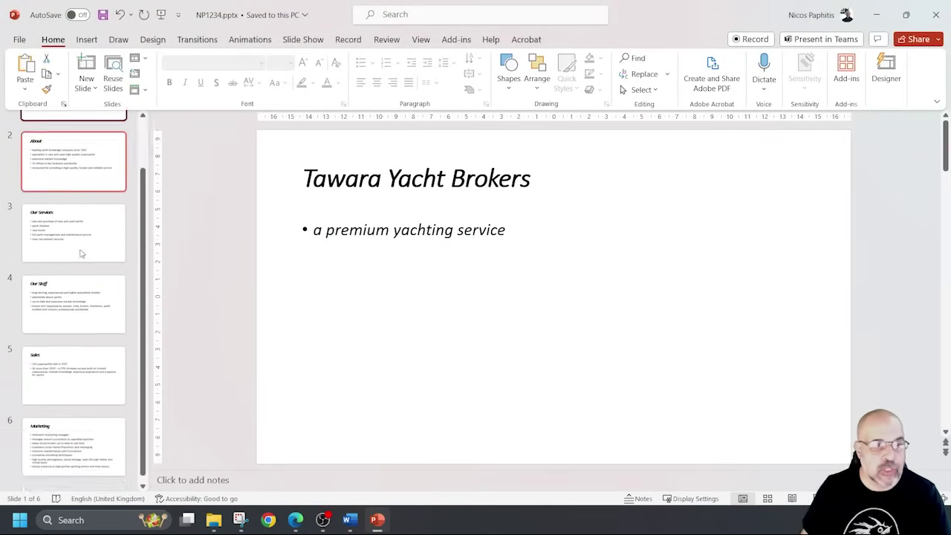
{"action": "scroll", "coordinate": [86, 255], "scroll_direction": "up", "scroll_amount": 3}
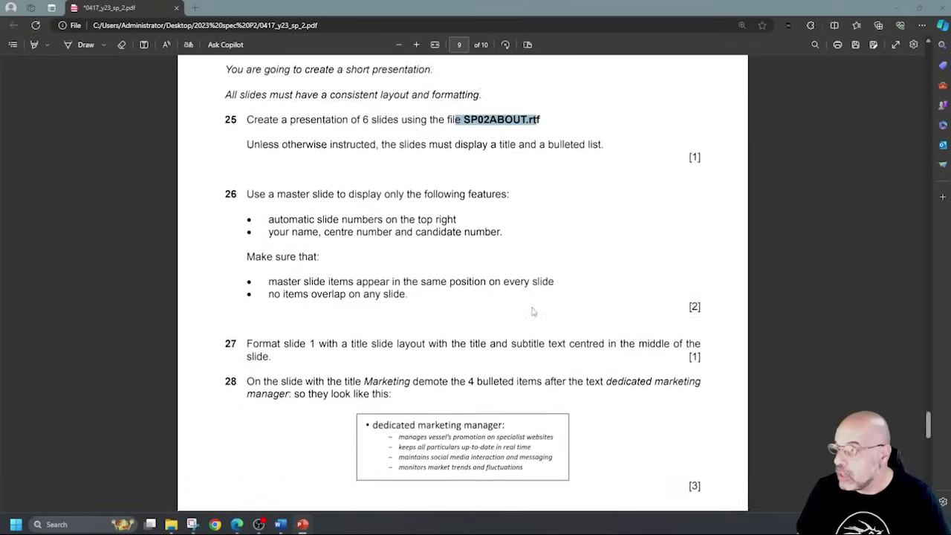
Highlight question 26's slide-number and name-and-candidate-number requirements in the exam paper.
{"action": "scroll", "coordinate": [532, 312], "scroll_direction": "down", "scroll_amount": 1}
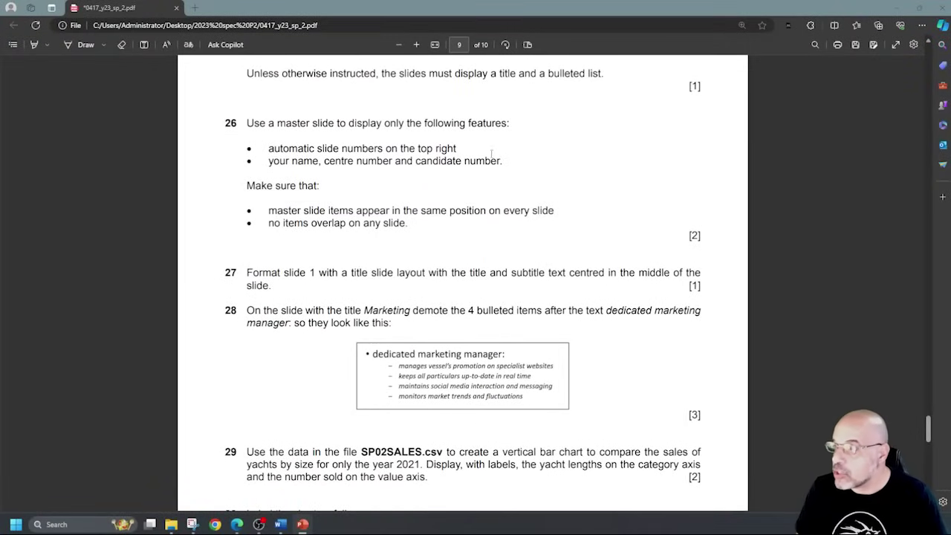
{"action": "left_click_drag", "start_coordinate": [269, 148], "coordinate": [456, 149]}
{"action": "left_click_drag", "start_coordinate": [384, 161], "coordinate": [511, 162]}
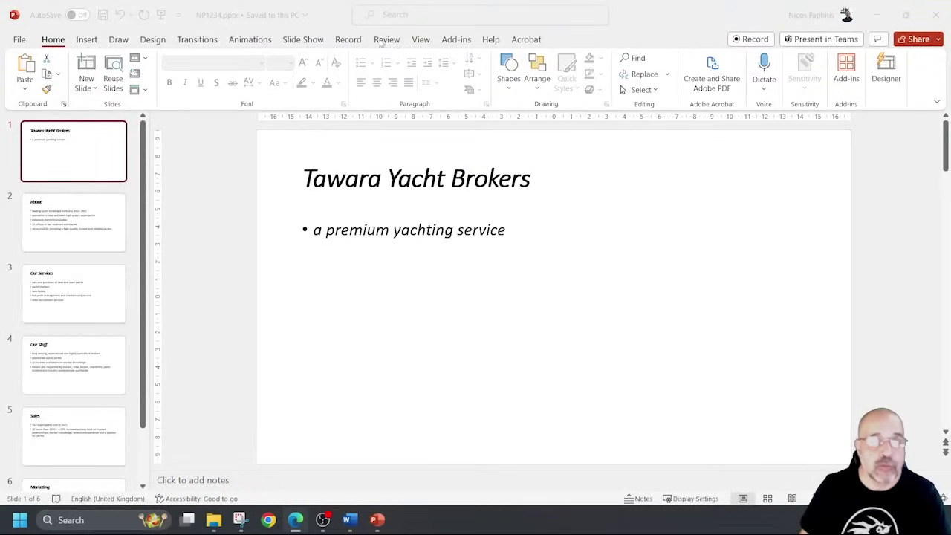
Switch to Slide Master view and select the top parent master slide.
{"action": "left_click", "coordinate": [419, 41]}
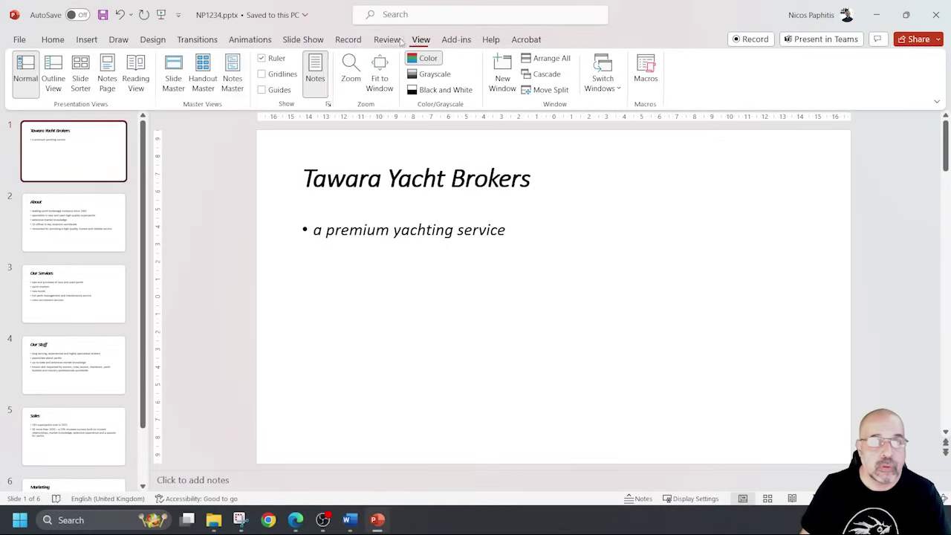
{"action": "left_click", "coordinate": [174, 74]}
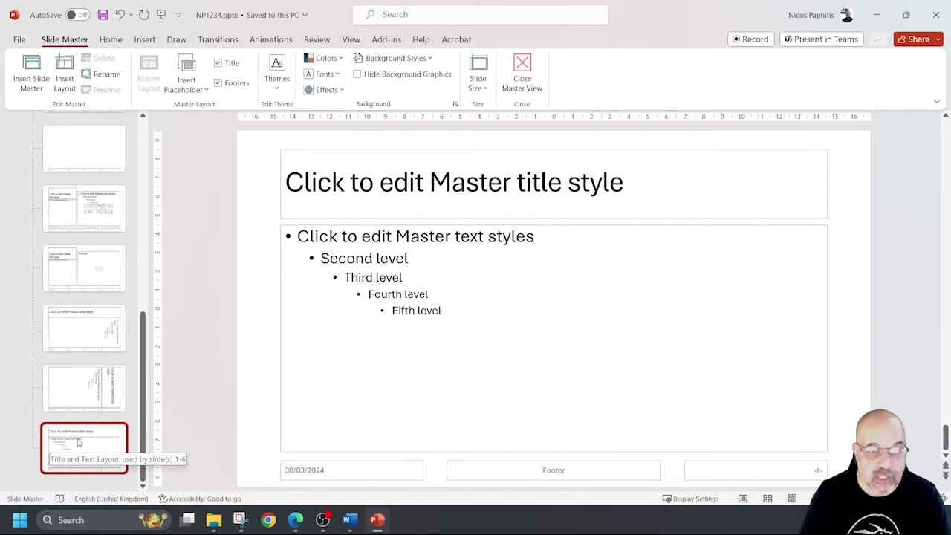
{"action": "scroll", "coordinate": [79, 443], "scroll_direction": "up", "scroll_amount": 10}
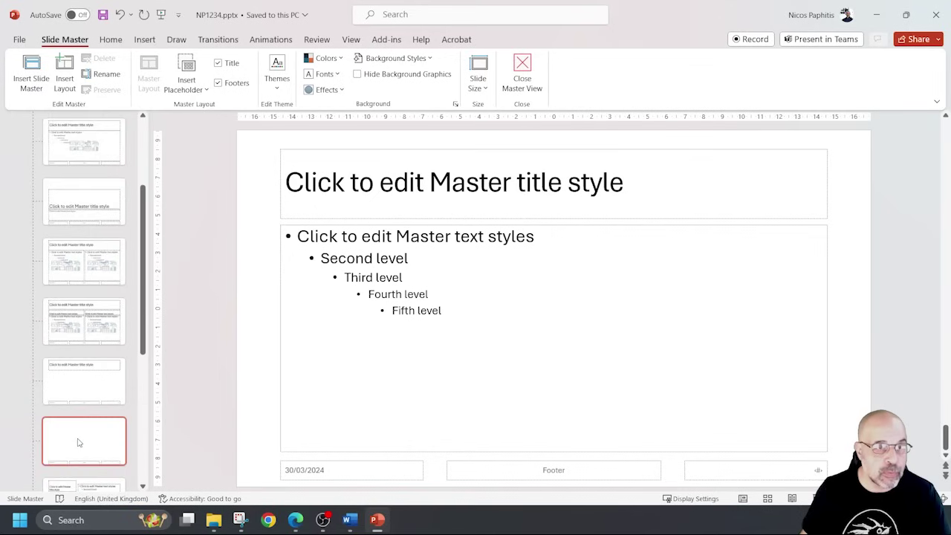
{"action": "left_click", "coordinate": [99, 156]}
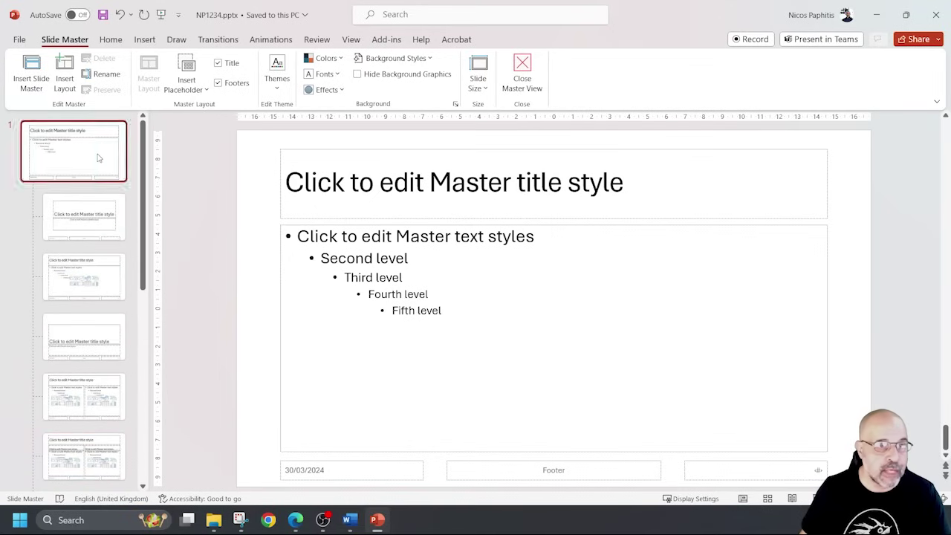
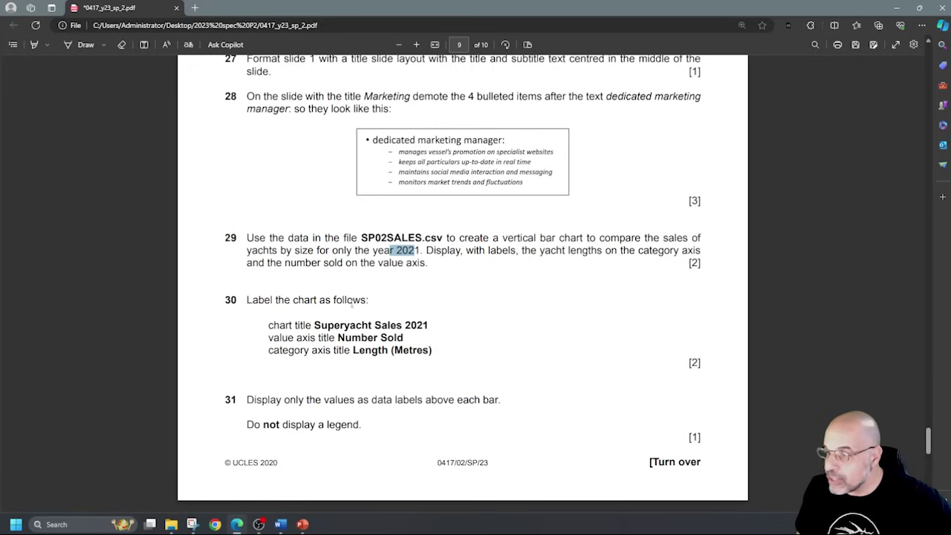
Highlight the chart title, axis title and no-legend requirements in the exam PDF.
{"action": "left_click_drag", "start_coordinate": [267, 330], "coordinate": [394, 338]}
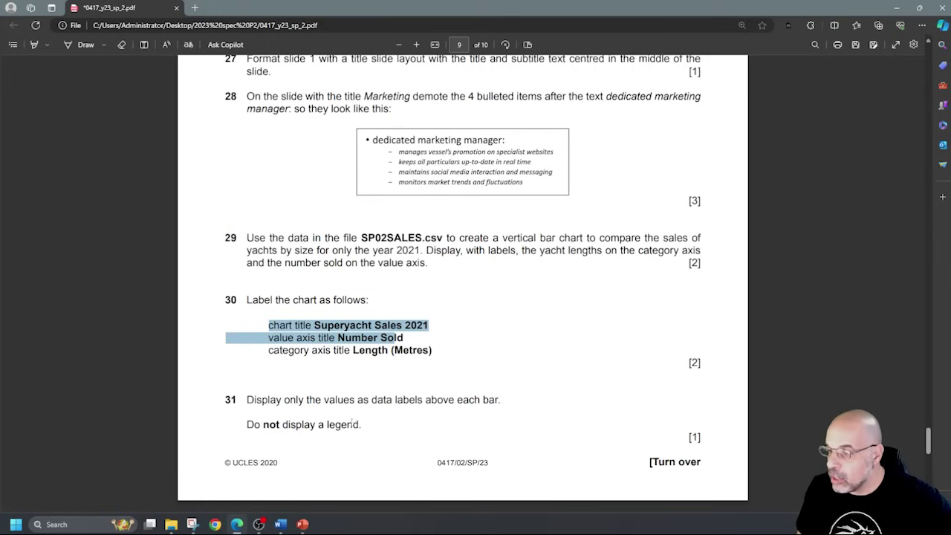
{"action": "left_click_drag", "start_coordinate": [365, 425], "coordinate": [296, 426]}
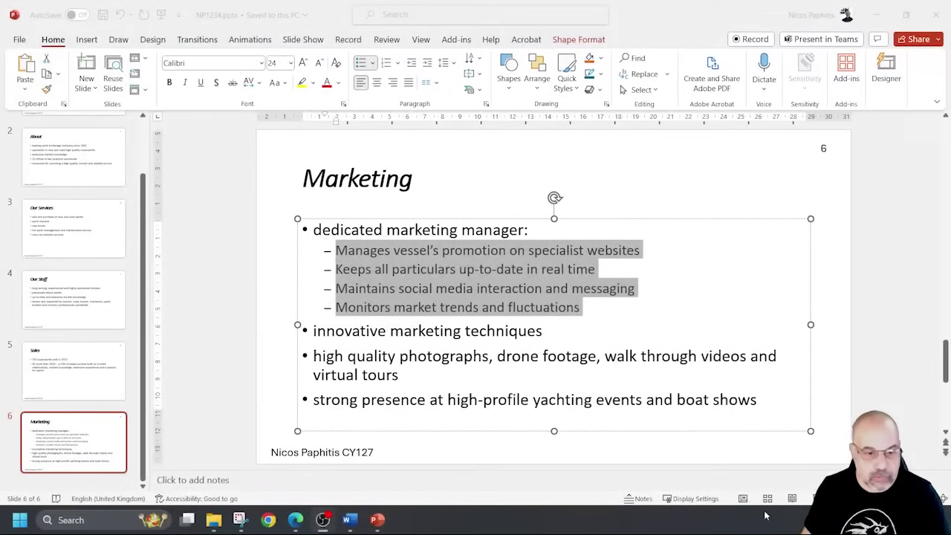
From the 2023 spec P2 Explorer window, open SP02SALES.csv in Excel.
{"action": "mouse_move", "coordinate": [213, 520]}
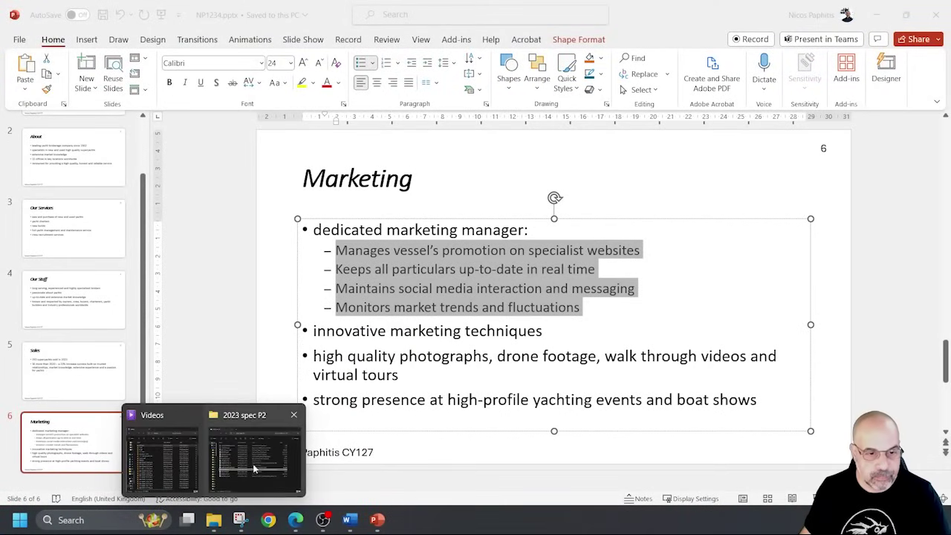
{"action": "left_click", "coordinate": [269, 464]}
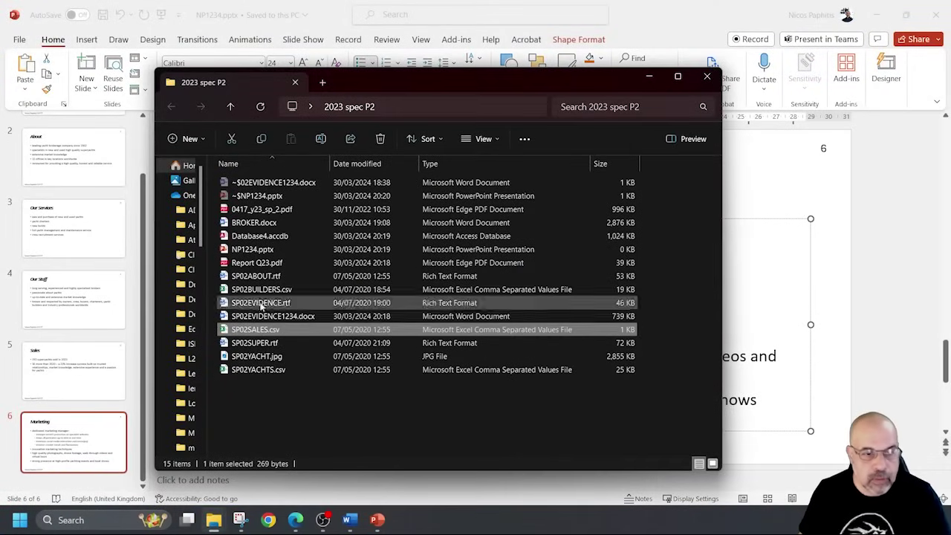
{"action": "left_click", "coordinate": [272, 334]}
{"action": "left_click", "coordinate": [324, 336]}
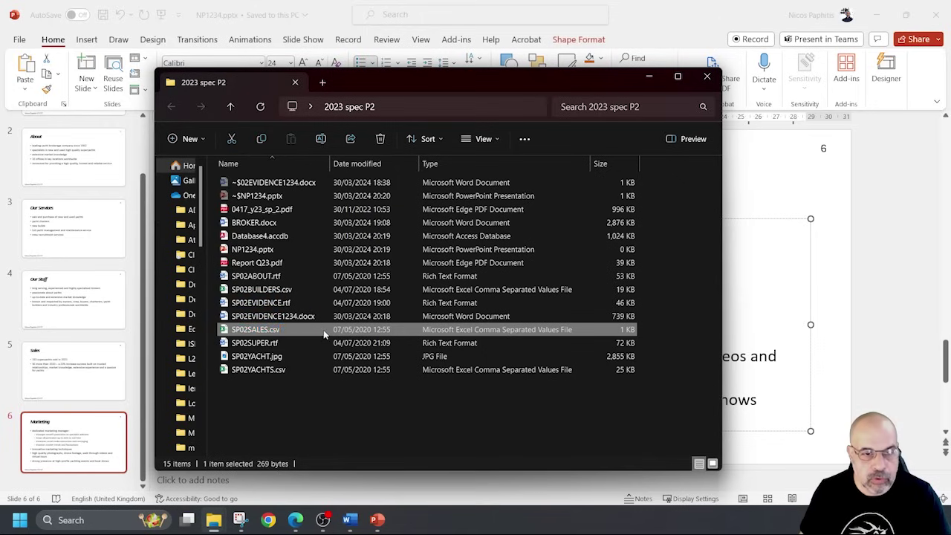
{"action": "double_click", "coordinate": [322, 332]}
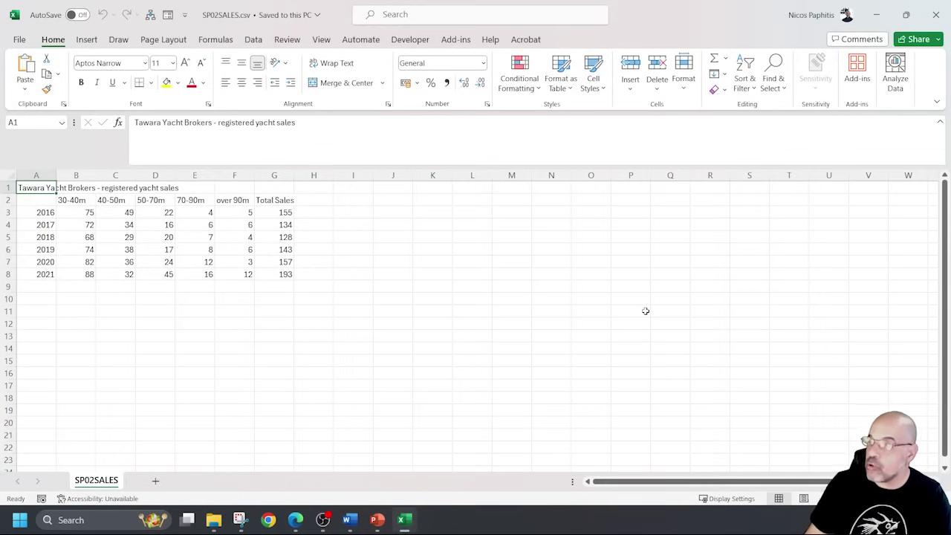
Check the sales figures and select the whole yacht sales table A2:G8.
{"action": "scroll", "coordinate": [362, 300], "scroll_direction": "up", "scroll_amount": 3}
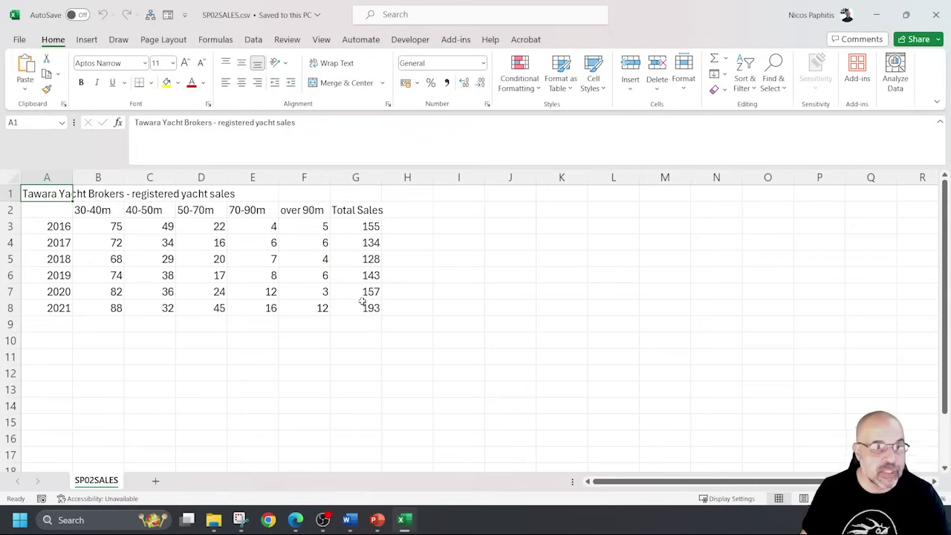
{"action": "left_click_drag", "start_coordinate": [52, 227], "coordinate": [371, 291]}
{"action": "left_click", "coordinate": [208, 290]}
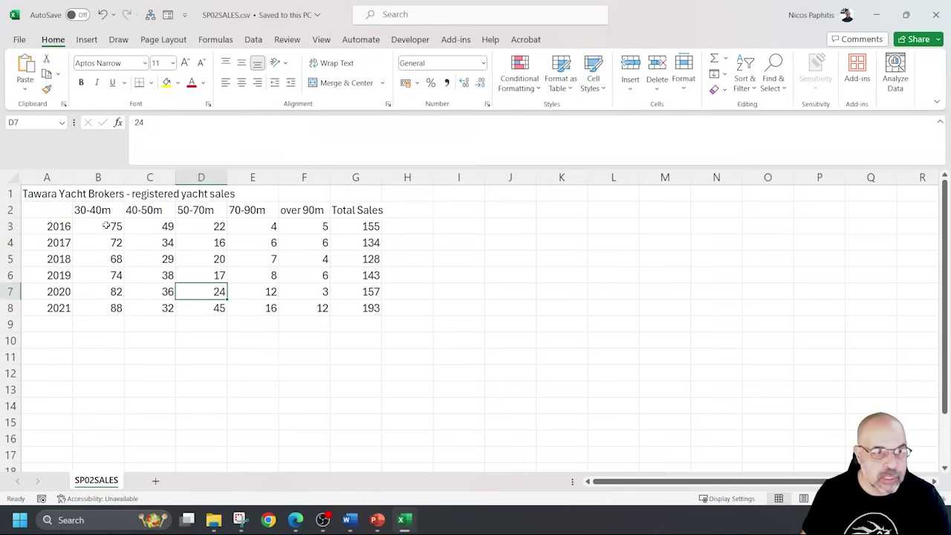
{"action": "double_click", "coordinate": [113, 227]}
{"action": "key", "text": "Return"}
{"action": "left_click_drag", "start_coordinate": [123, 260], "coordinate": [122, 277]}
{"action": "left_click", "coordinate": [143, 212]}
{"action": "key", "text": "Right"}
{"action": "key", "text": "Right"}
{"action": "key", "text": "Right"}
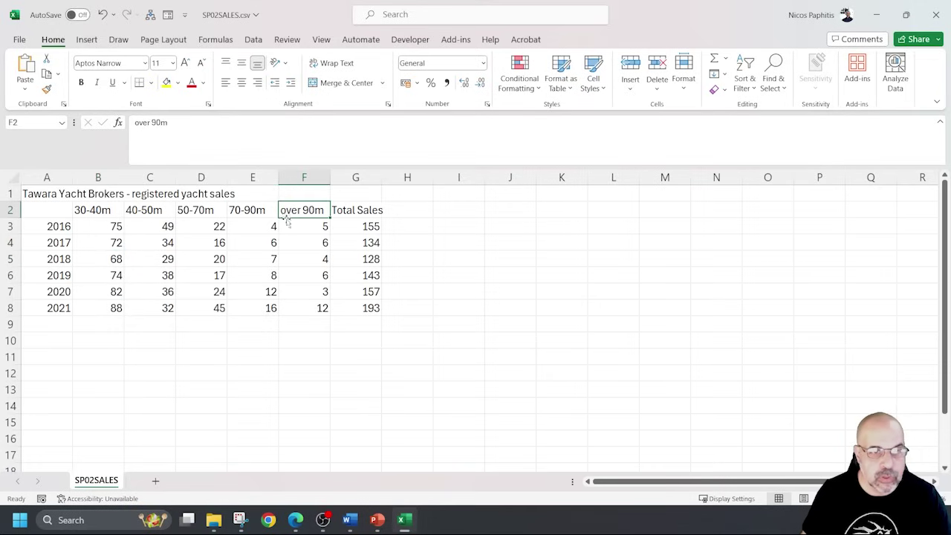
{"action": "left_click_drag", "start_coordinate": [112, 227], "coordinate": [112, 306]}
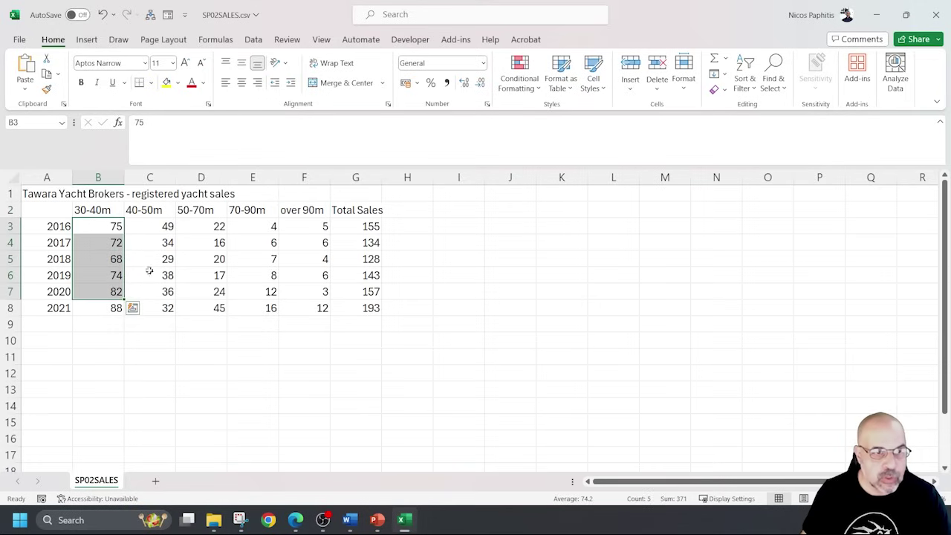
{"action": "left_click", "coordinate": [370, 212]}
{"action": "left_click_drag", "start_coordinate": [52, 214], "coordinate": [372, 308]}
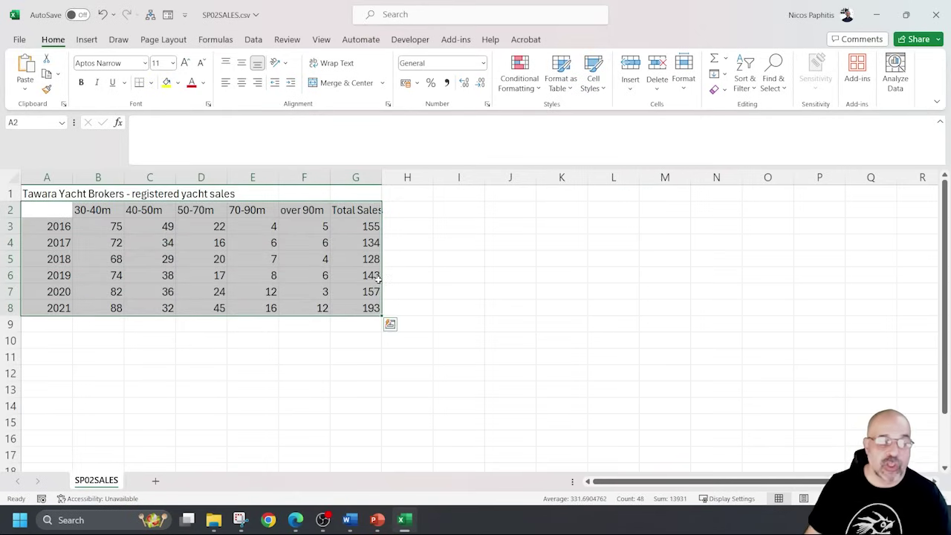
{"action": "scroll", "coordinate": [378, 277], "scroll_direction": "down", "scroll_amount": 1, "text": "ctrl"}
Insert a clustered column chart of the table and place it beside the data.
{"action": "key", "text": "ctrl+q"}
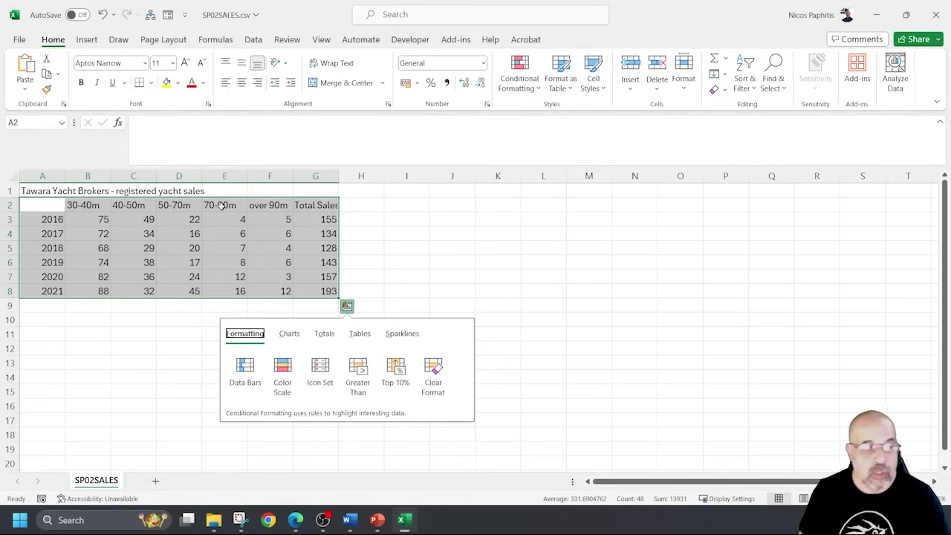
{"action": "left_click", "coordinate": [91, 40]}
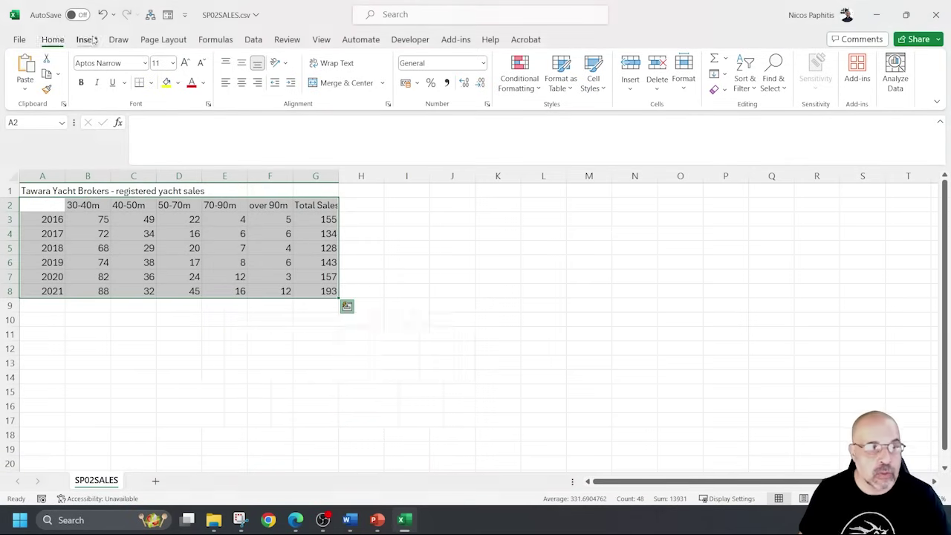
{"action": "left_click", "coordinate": [87, 39]}
{"action": "left_click", "coordinate": [369, 59]}
{"action": "left_click", "coordinate": [379, 100]}
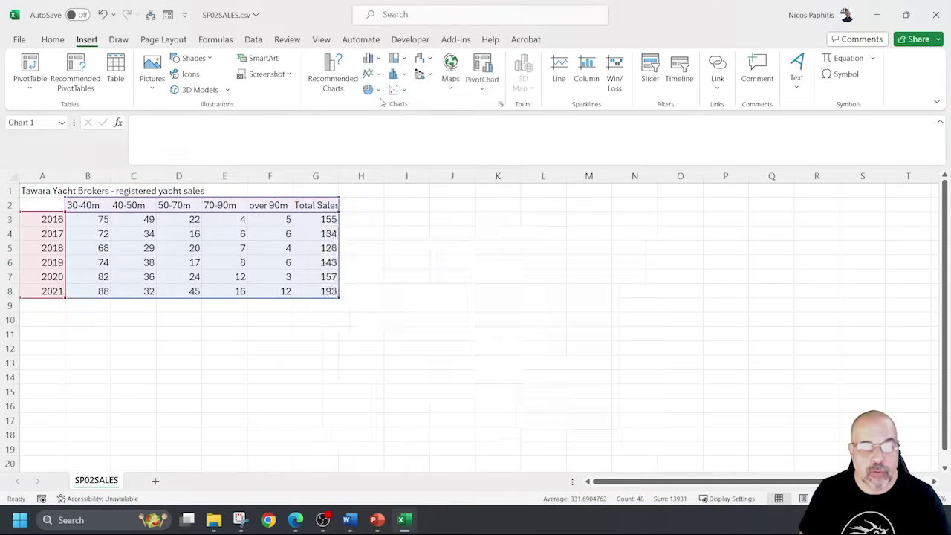
{"action": "left_click_drag", "start_coordinate": [418, 242], "coordinate": [486, 217]}
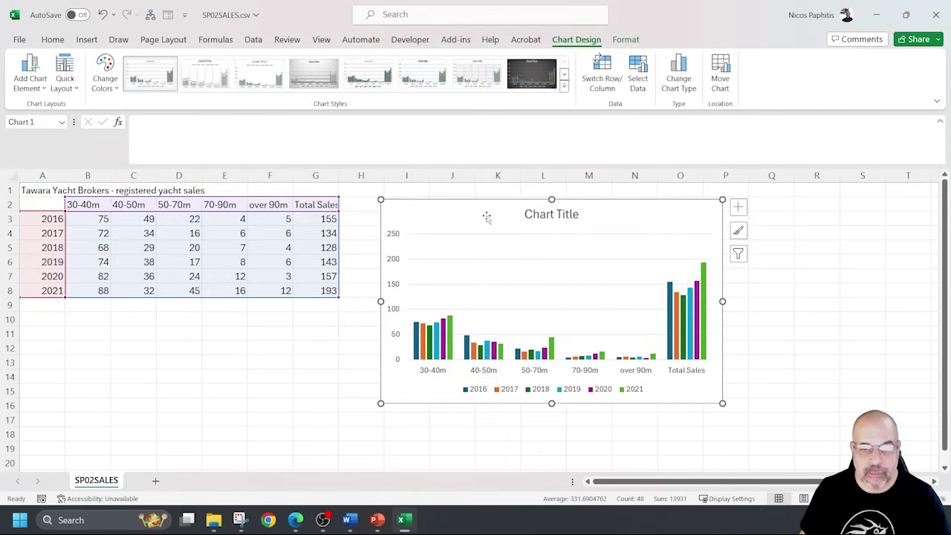
In Select Data, untick series 2016–2020 and the Total Sales axis label, keeping only 2021.
{"action": "right_click", "coordinate": [616, 222]}
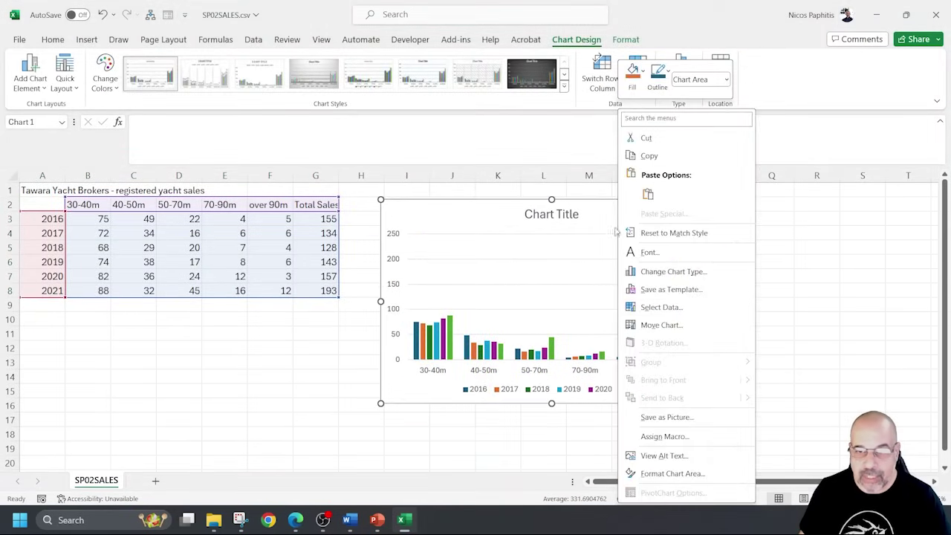
{"action": "left_click", "coordinate": [675, 310]}
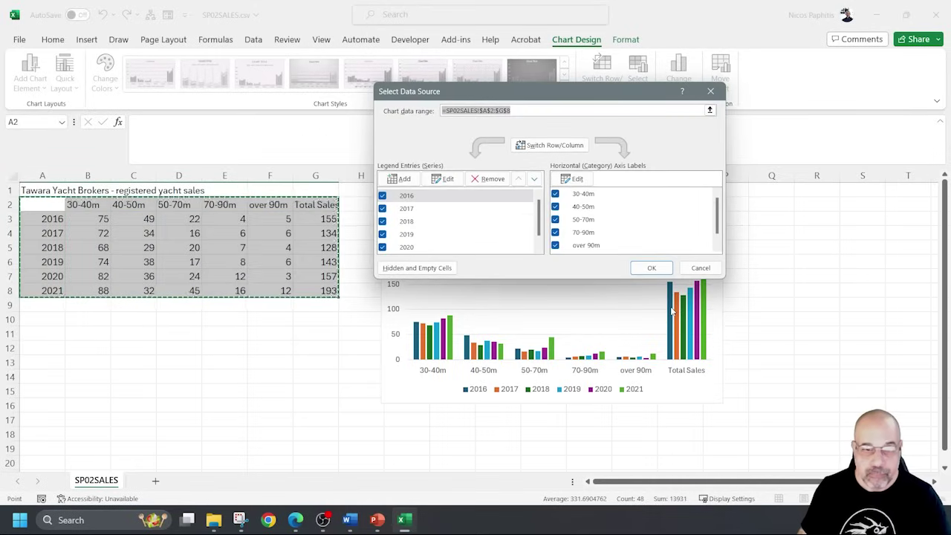
{"action": "left_click", "coordinate": [382, 196]}
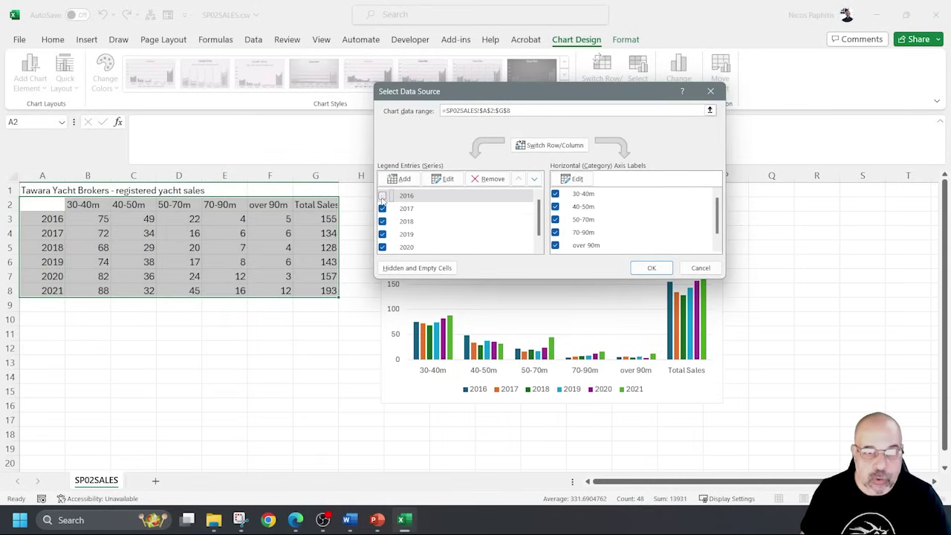
{"action": "left_click", "coordinate": [382, 208]}
{"action": "left_click", "coordinate": [382, 222]}
{"action": "left_click", "coordinate": [382, 234]}
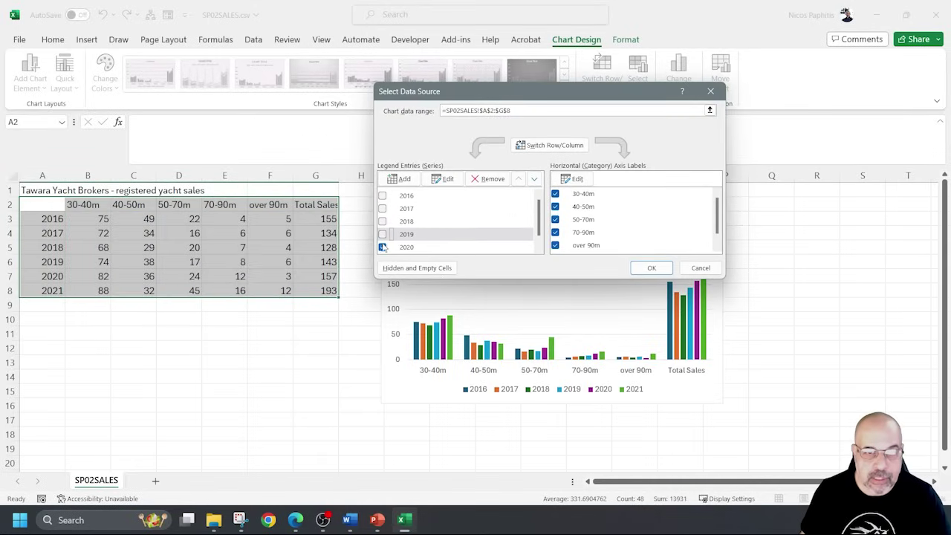
{"action": "left_click", "coordinate": [382, 247]}
{"action": "scroll", "coordinate": [416, 238], "scroll_direction": "down", "scroll_amount": 1}
{"action": "left_click", "coordinate": [382, 247]}
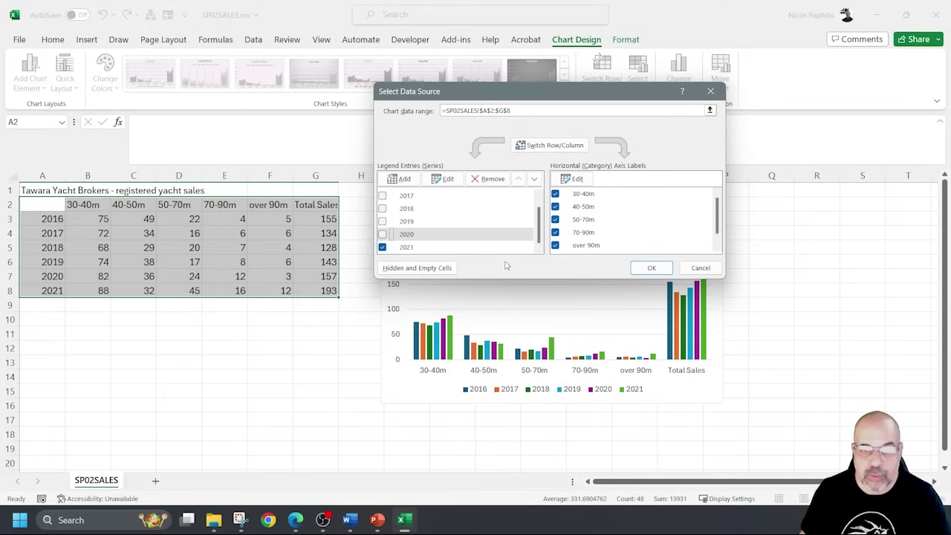
{"action": "scroll", "coordinate": [633, 230], "scroll_direction": "down", "scroll_amount": 1}
{"action": "left_click", "coordinate": [563, 246]}
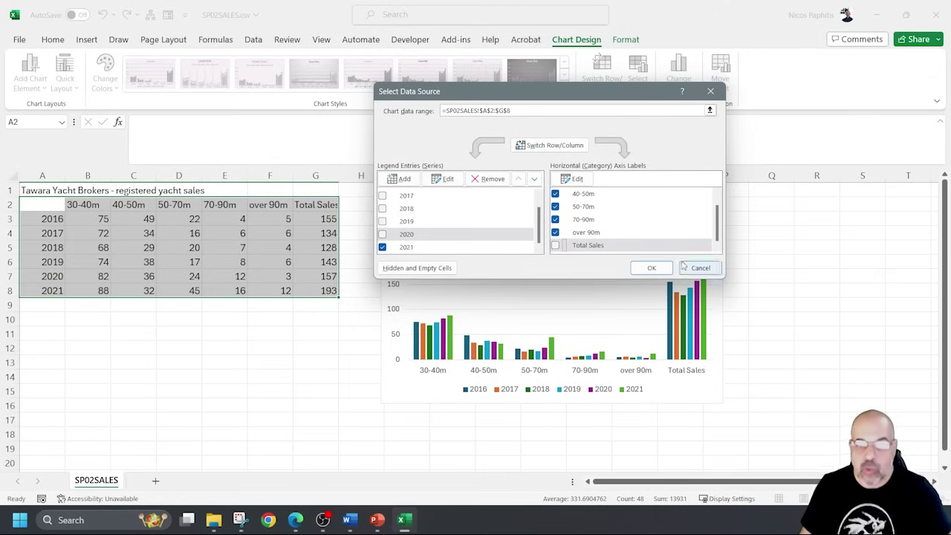
{"action": "left_click", "coordinate": [650, 267]}
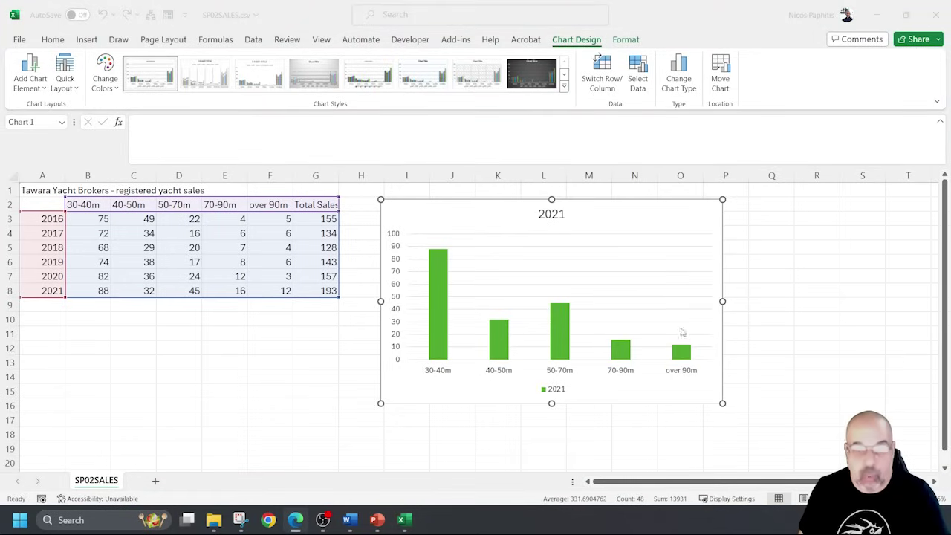
Replace the chart title with 'Superyacht Sales 2021'.
{"action": "left_click", "coordinate": [568, 216]}
{"action": "left_click", "coordinate": [553, 215]}
{"action": "double_click", "coordinate": [554, 216]}
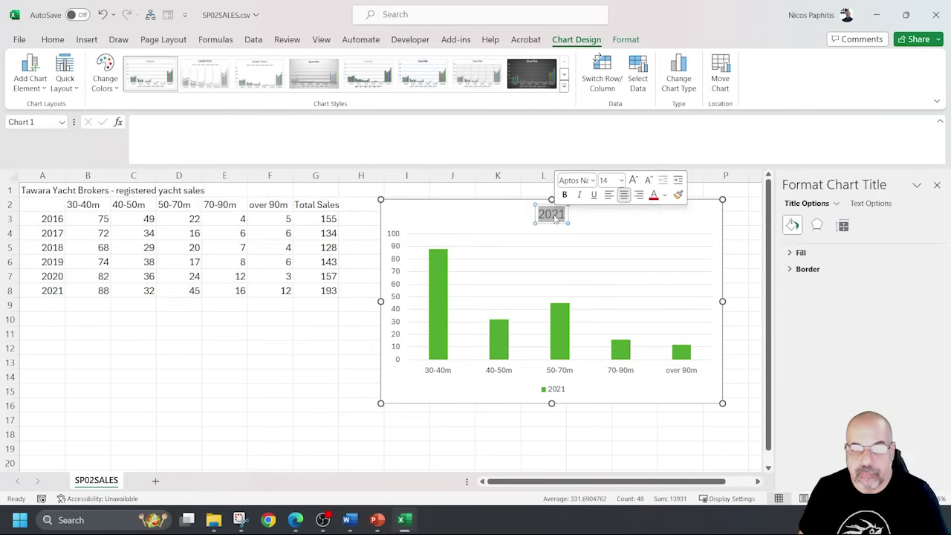
{"action": "type", "text": "Superyacht Sales 2021"}
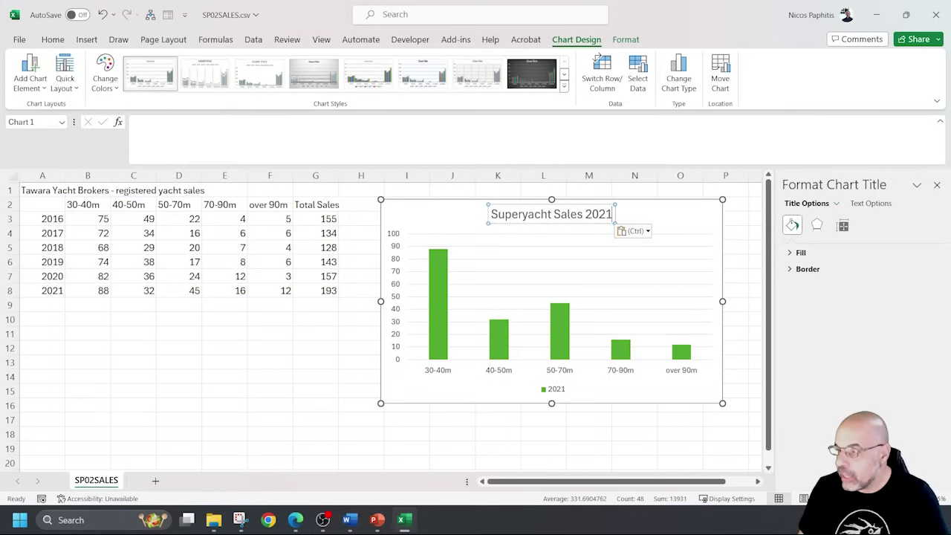
{"action": "key", "text": "alt+Tab"}
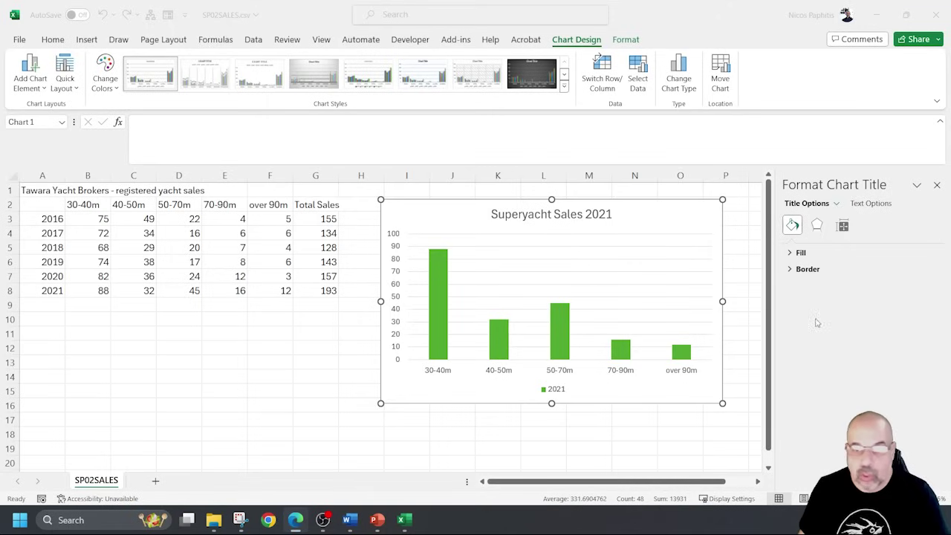
{"action": "key", "text": "alt+Tab"}
{"action": "left_click", "coordinate": [937, 185]}
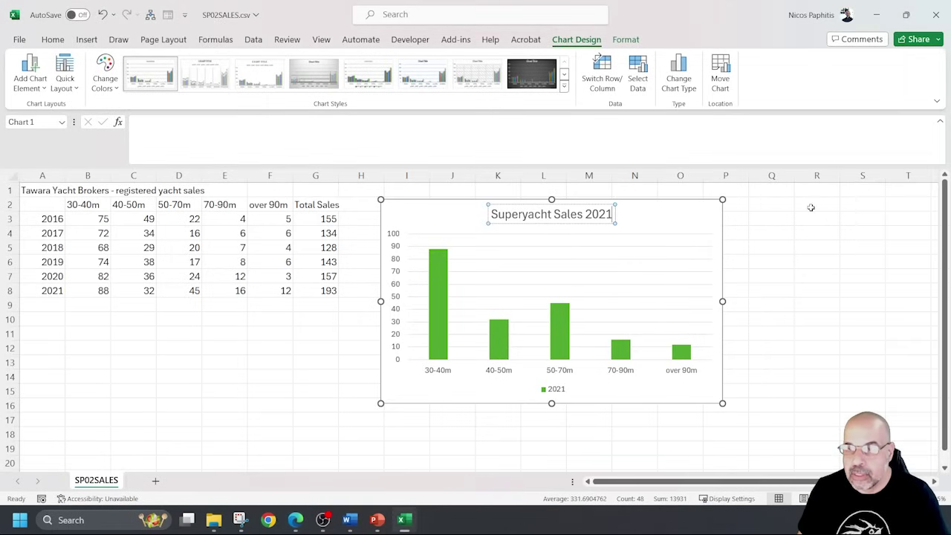
Add axis titles and set the vertical axis title to 'Number Sold'.
{"action": "left_click", "coordinate": [700, 215]}
{"action": "left_click", "coordinate": [738, 209]}
{"action": "left_click", "coordinate": [765, 235]}
{"action": "left_click", "coordinate": [399, 285]}
{"action": "triple_click", "coordinate": [399, 285]}
{"action": "type", "text": "Number Sold"}
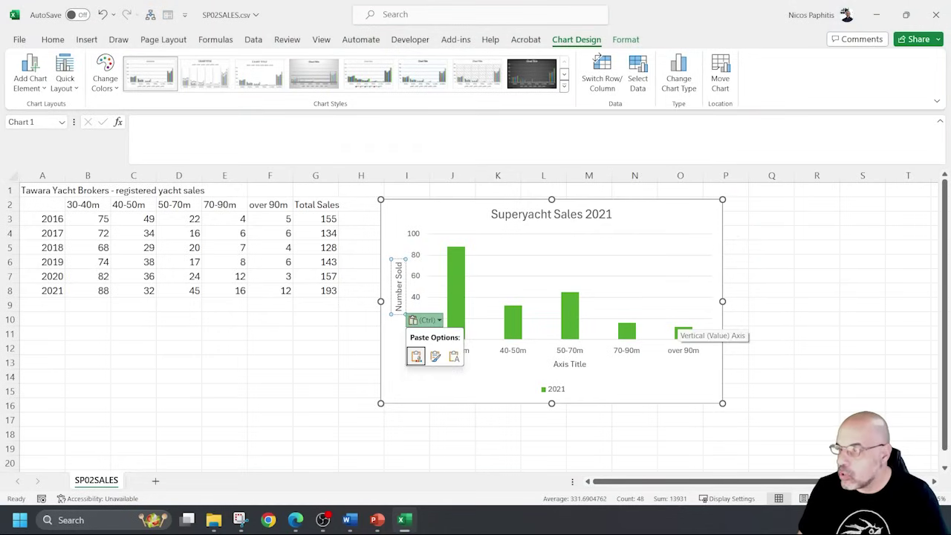
{"action": "left_click", "coordinate": [678, 329]}
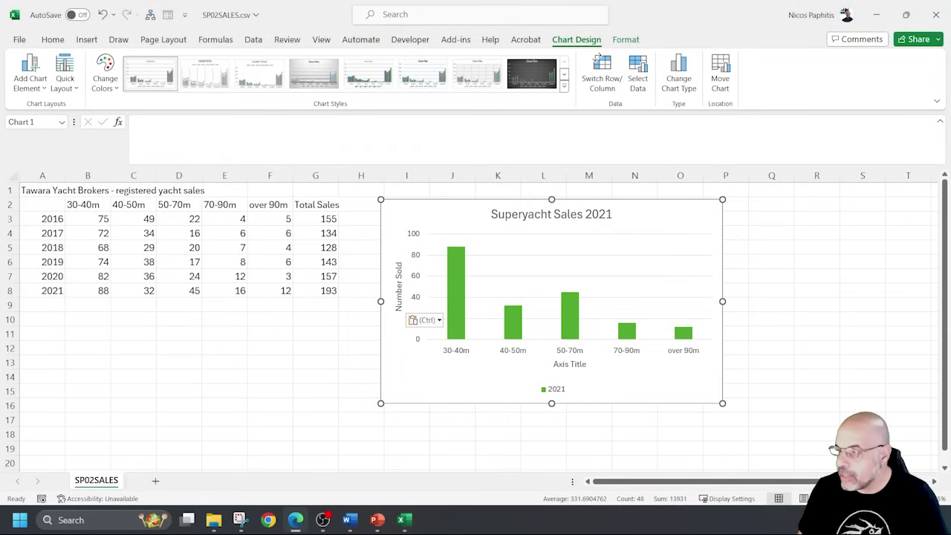
{"action": "key", "text": "Escape"}
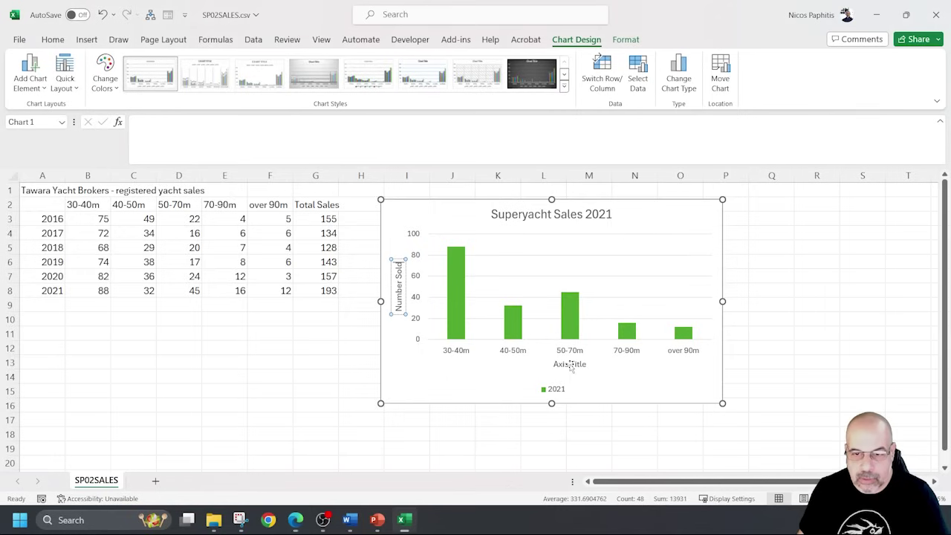
Set the horizontal axis title to 'Length (Metres)'.
{"action": "double_click", "coordinate": [570, 364]}
{"action": "triple_click", "coordinate": [569, 364]}
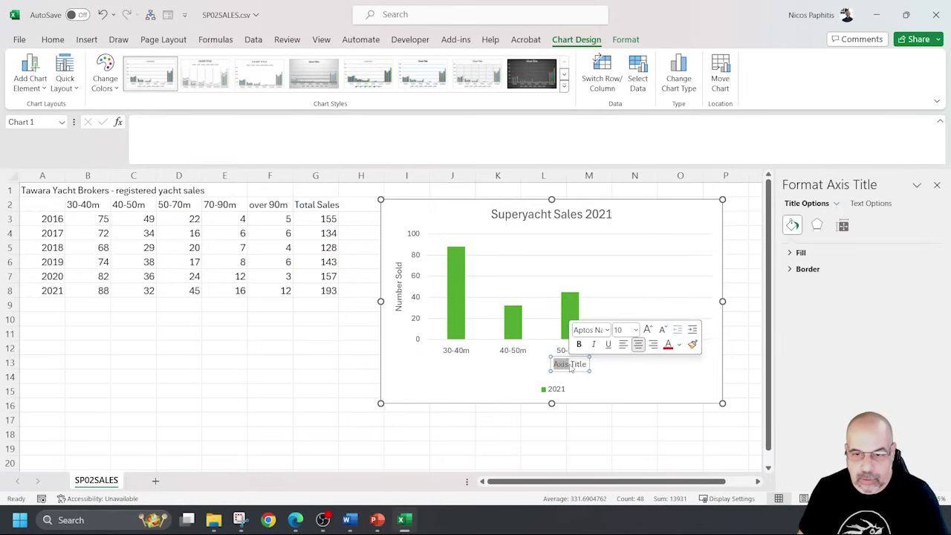
{"action": "type", "text": "Length (Metres)"}
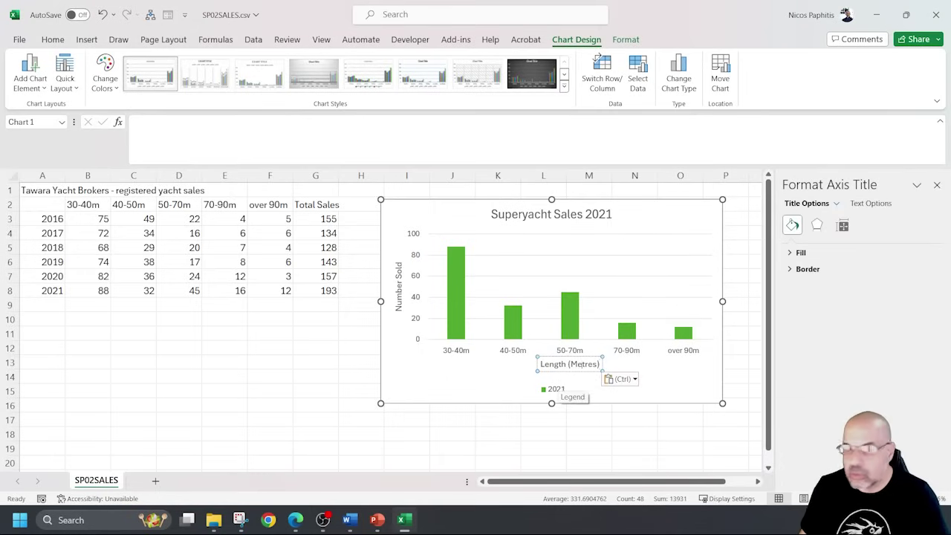
{"action": "key", "text": "Escape"}
{"action": "left_click", "coordinate": [739, 209]}
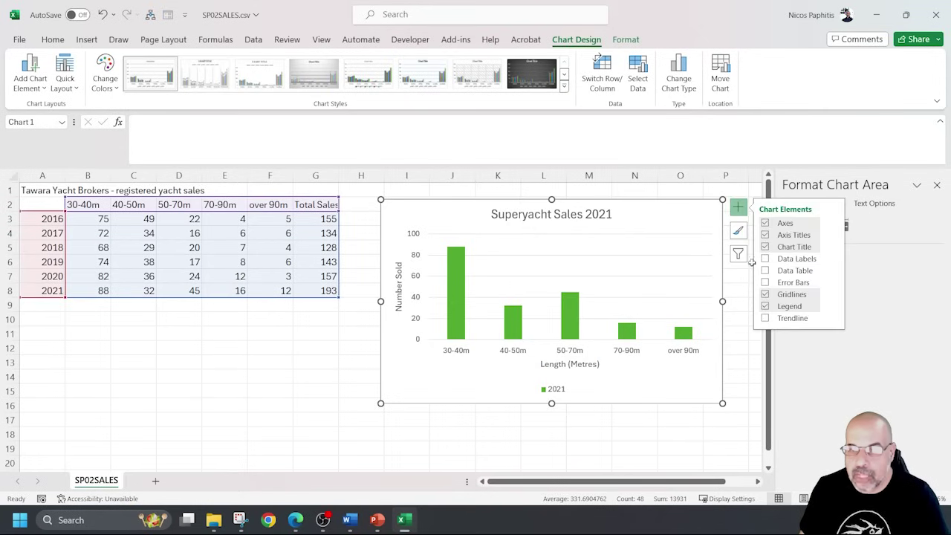
Remove the legend, move the chart left, and add value data labels above the bars.
{"action": "left_click", "coordinate": [766, 306]}
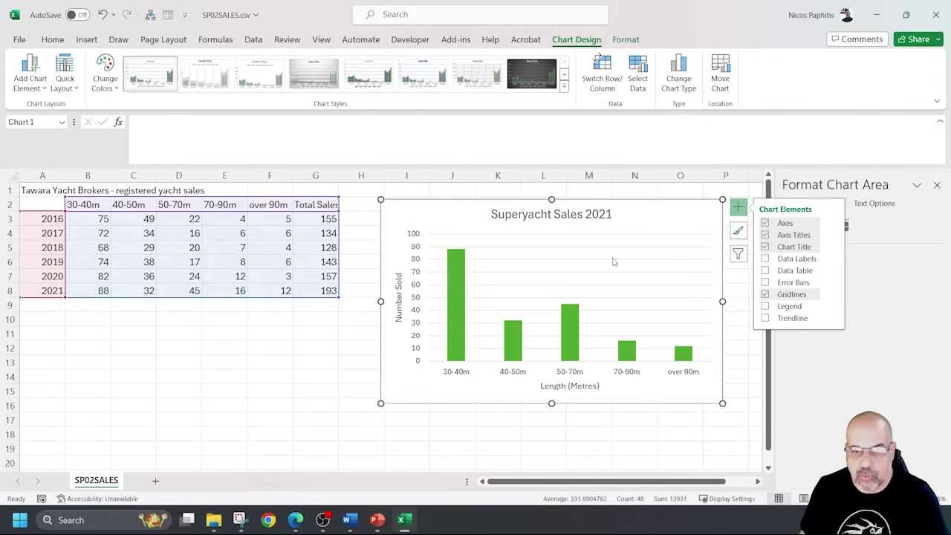
{"action": "left_click_drag", "start_coordinate": [637, 217], "coordinate": [616, 232]}
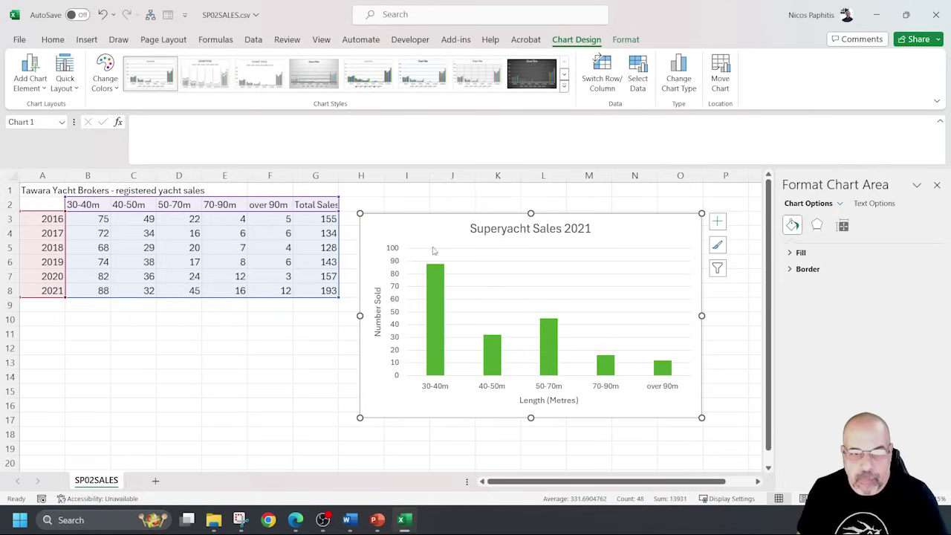
{"action": "left_click", "coordinate": [717, 222]}
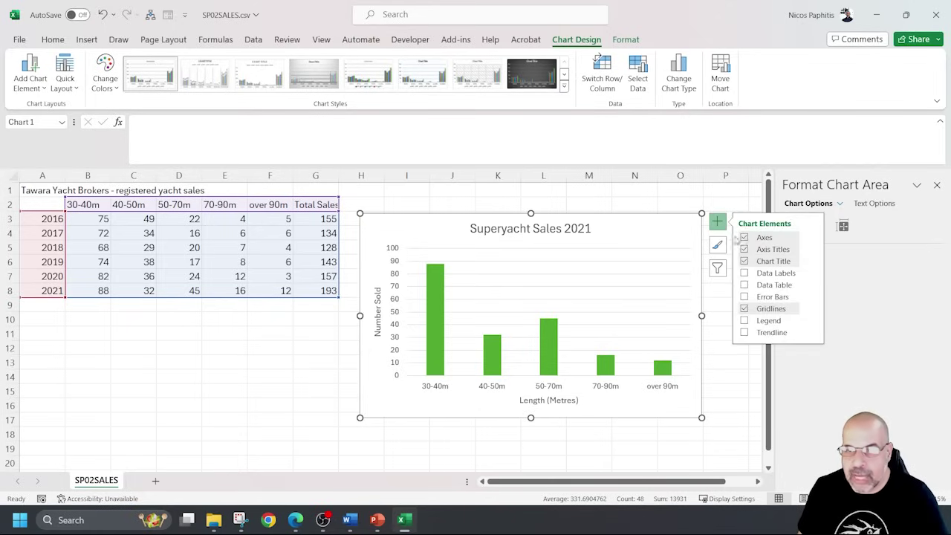
{"action": "left_click", "coordinate": [745, 274]}
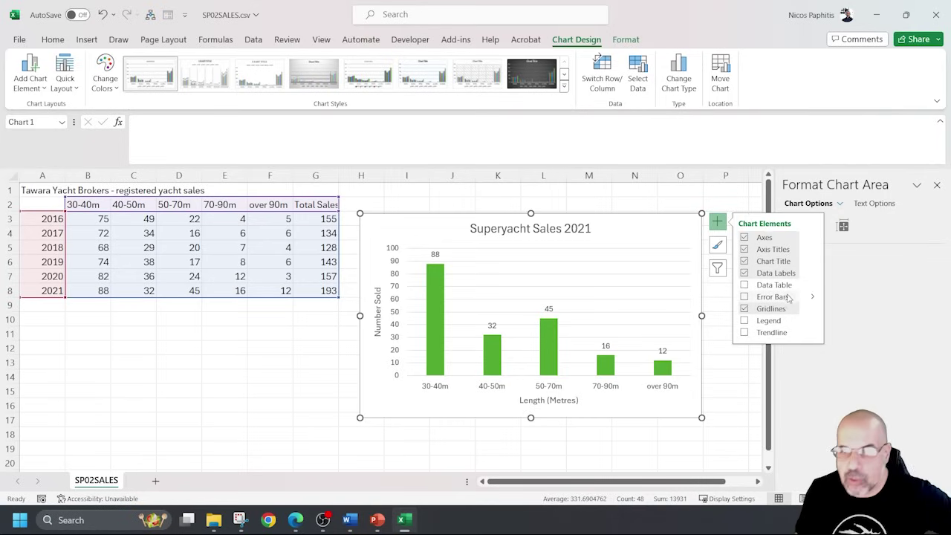
{"action": "left_click", "coordinate": [435, 254]}
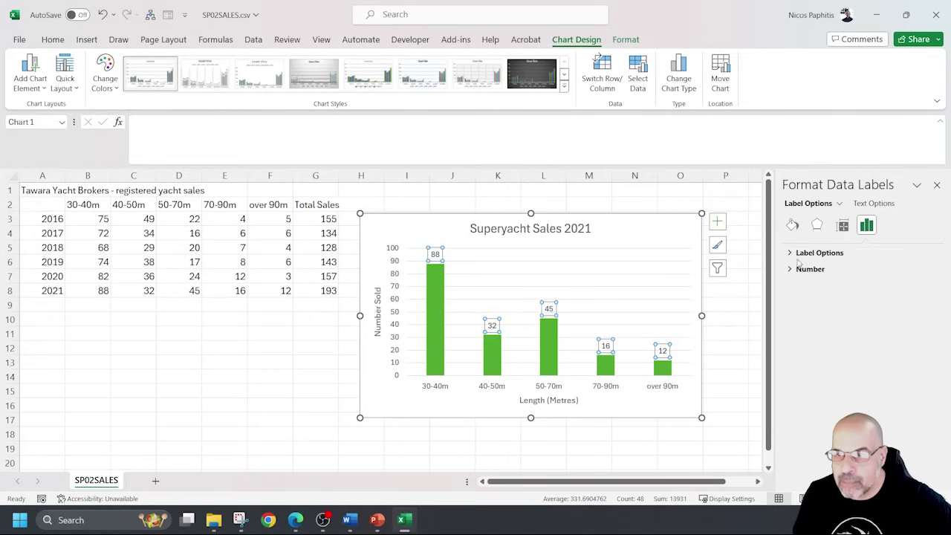
{"action": "left_click", "coordinate": [804, 253]}
{"action": "scroll", "coordinate": [844, 344], "scroll_direction": "down", "scroll_amount": 1}
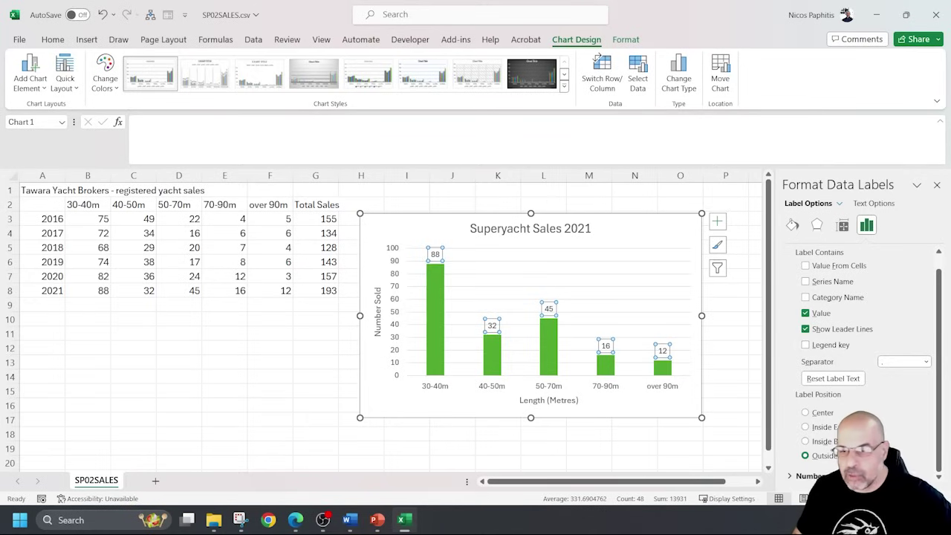
{"action": "scroll", "coordinate": [869, 333], "scroll_direction": "up", "scroll_amount": 1}
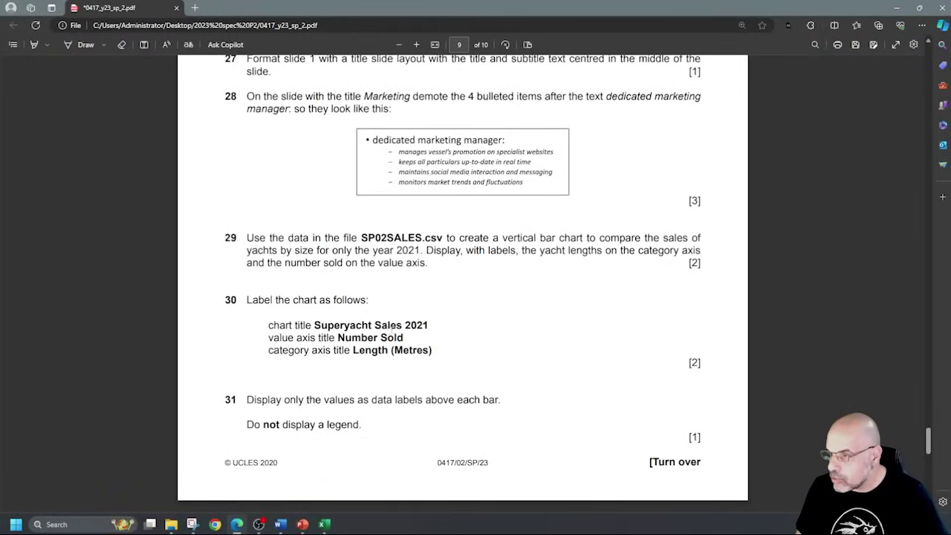
Scroll the exam PDF to page 10 to read task 32 on the 0–120 axis scale.
{"action": "scroll", "coordinate": [382, 338], "scroll_direction": "down", "scroll_amount": 4}
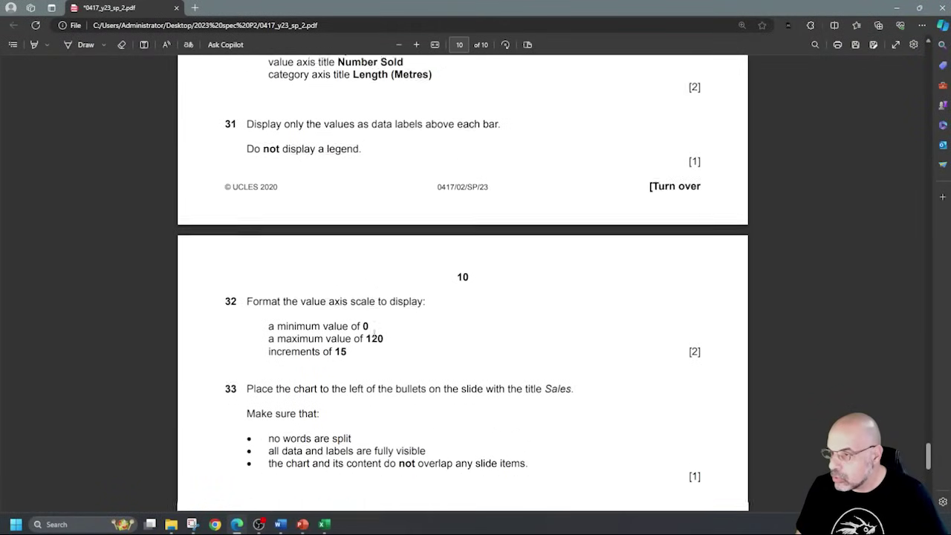
{"action": "scroll", "coordinate": [368, 297], "scroll_direction": "down", "scroll_amount": 1}
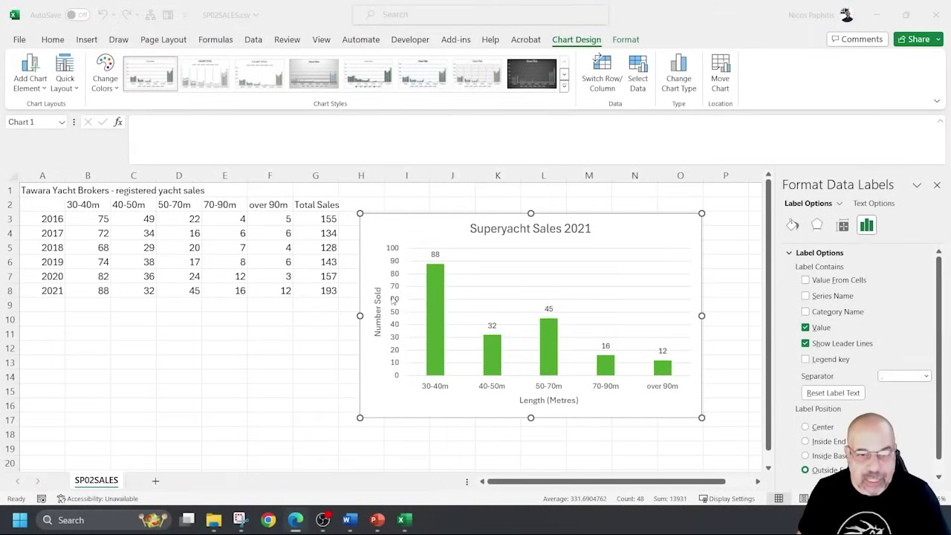
Format the value axis with maximum 120 and major unit 15.
{"action": "left_click", "coordinate": [394, 297]}
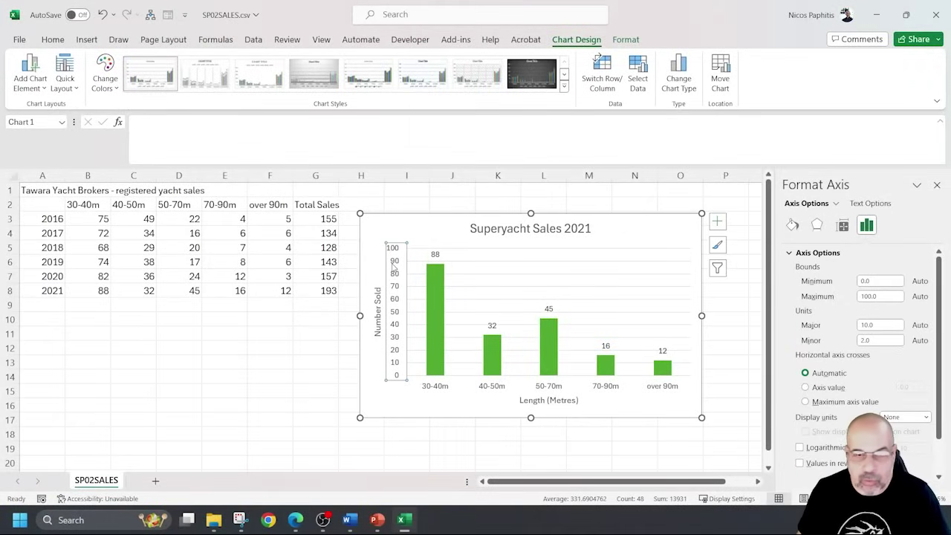
{"action": "right_click", "coordinate": [394, 267]}
{"action": "left_click", "coordinate": [454, 420]}
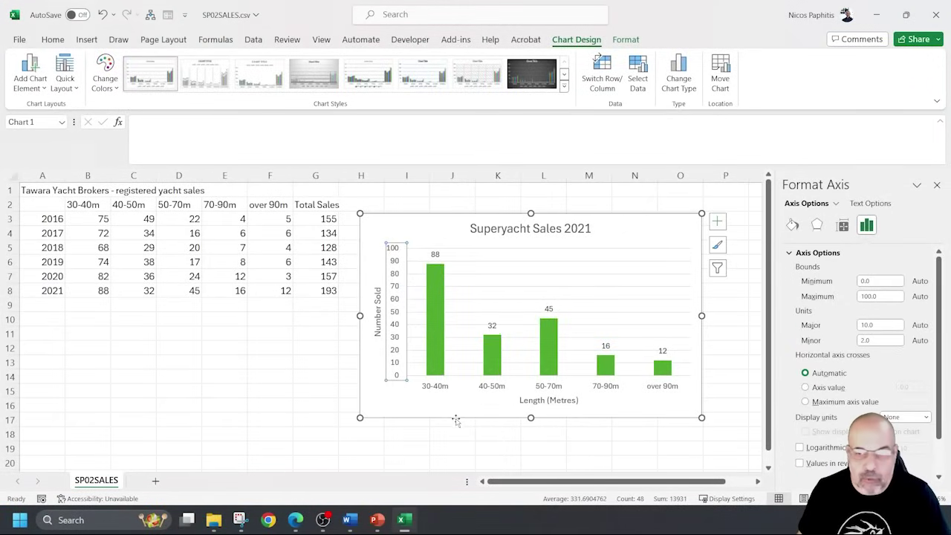
{"action": "left_click", "coordinate": [880, 281]}
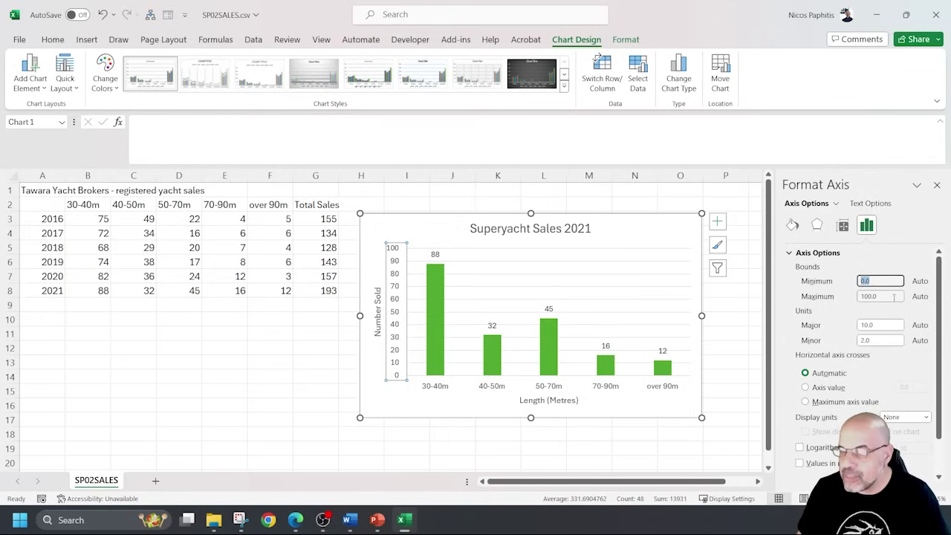
{"action": "left_click", "coordinate": [866, 297]}
{"action": "type", "text": "120"}
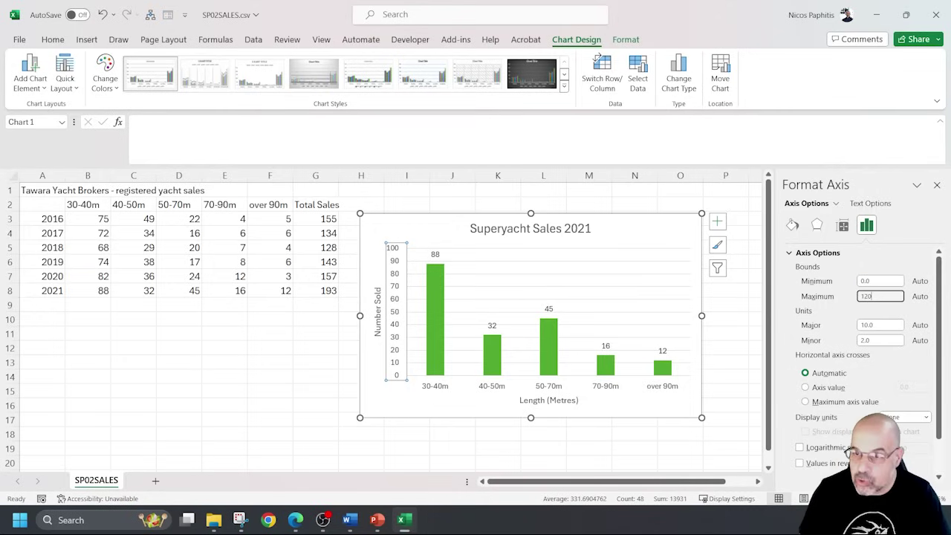
{"action": "left_click", "coordinate": [879, 325]}
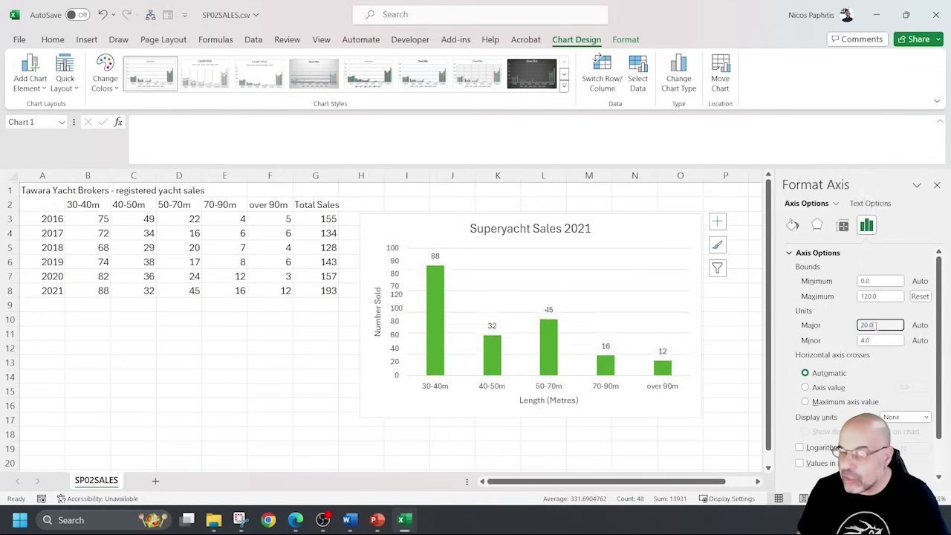
{"action": "type", "text": "1"}
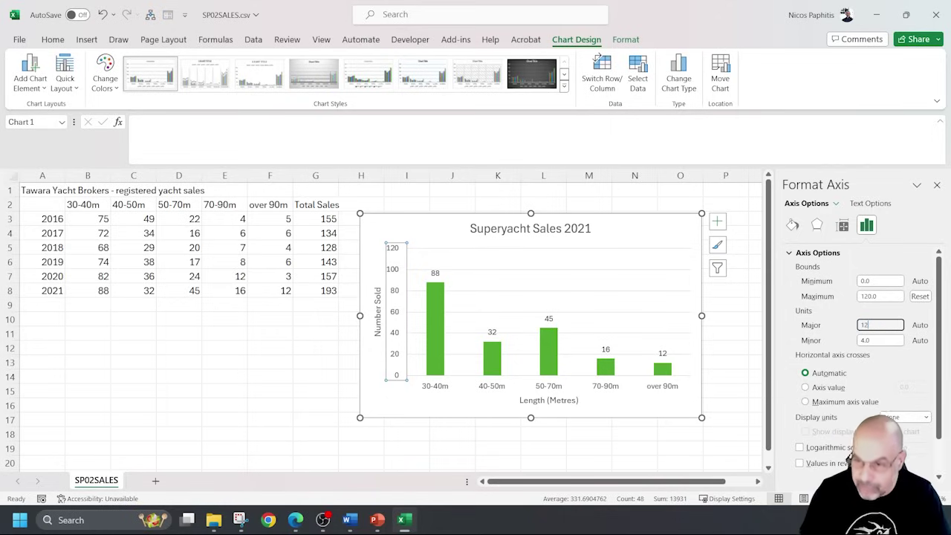
{"action": "type", "text": "5"}
{"action": "left_click", "coordinate": [880, 296]}
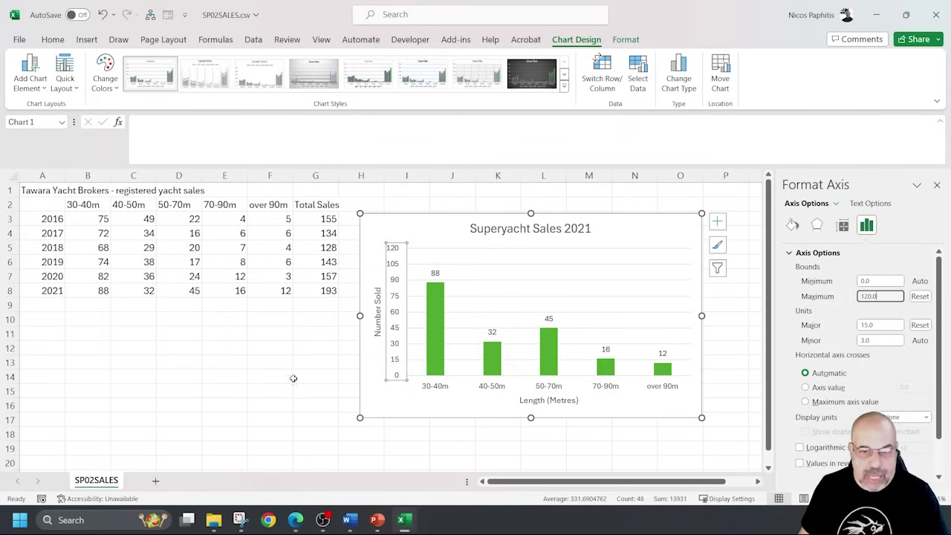
{"action": "left_click", "coordinate": [265, 378]}
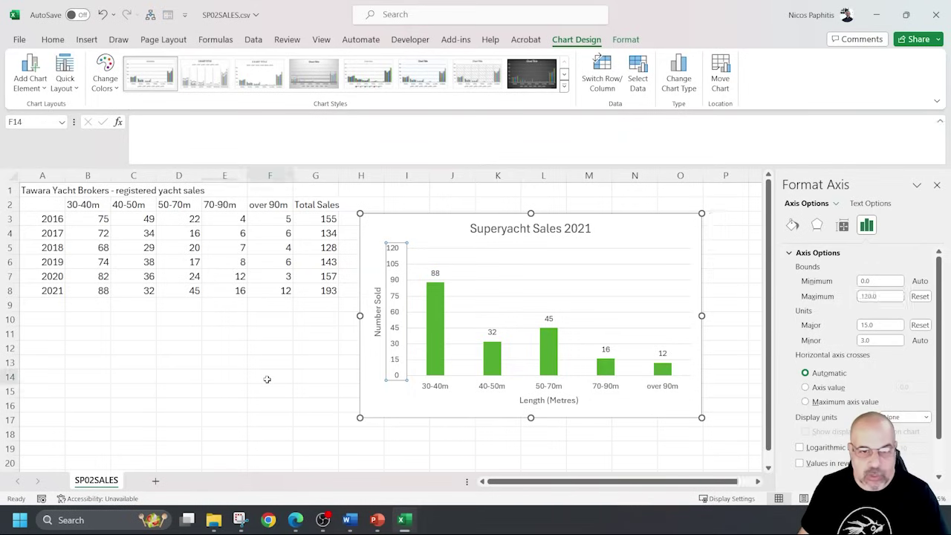
Start a screen capture of the finished chart and copy the chart.
{"action": "left_click", "coordinate": [239, 520]}
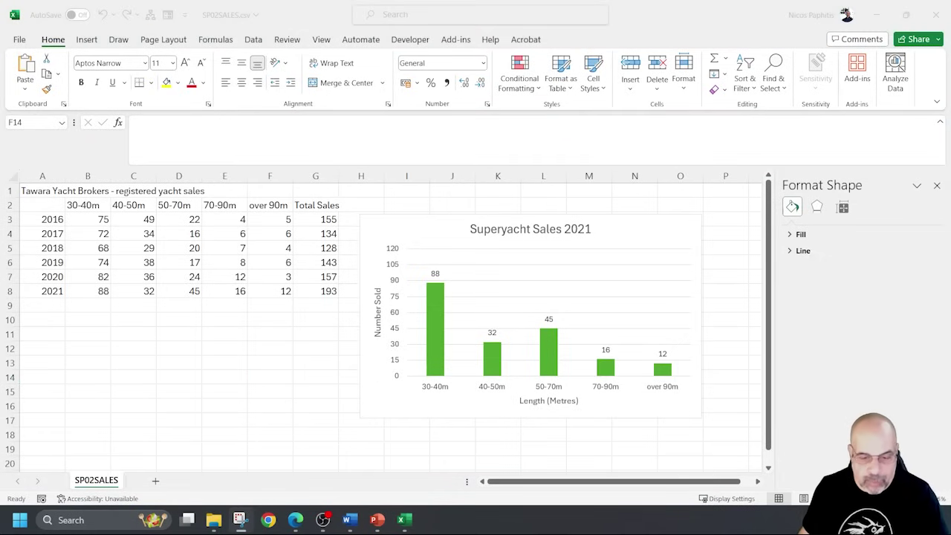
{"action": "right_click", "coordinate": [397, 222]}
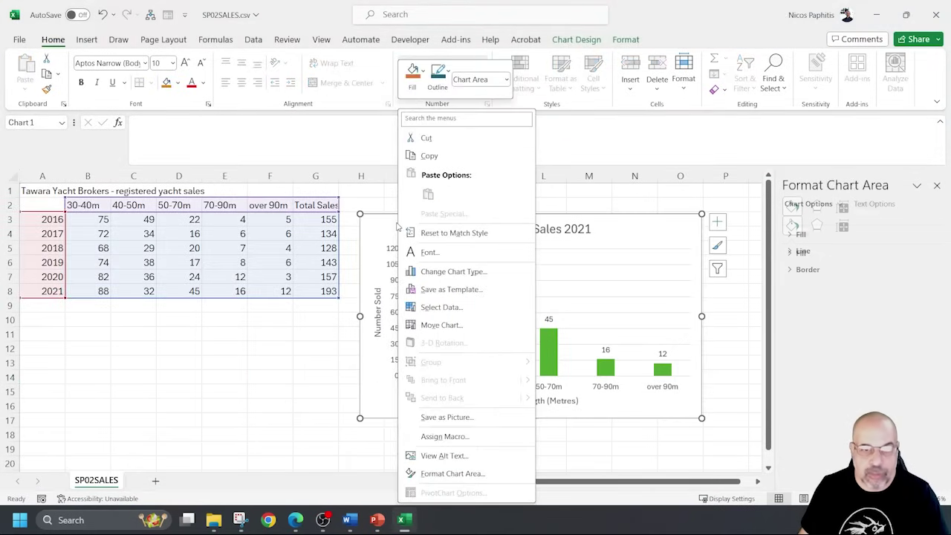
{"action": "left_click", "coordinate": [387, 520]}
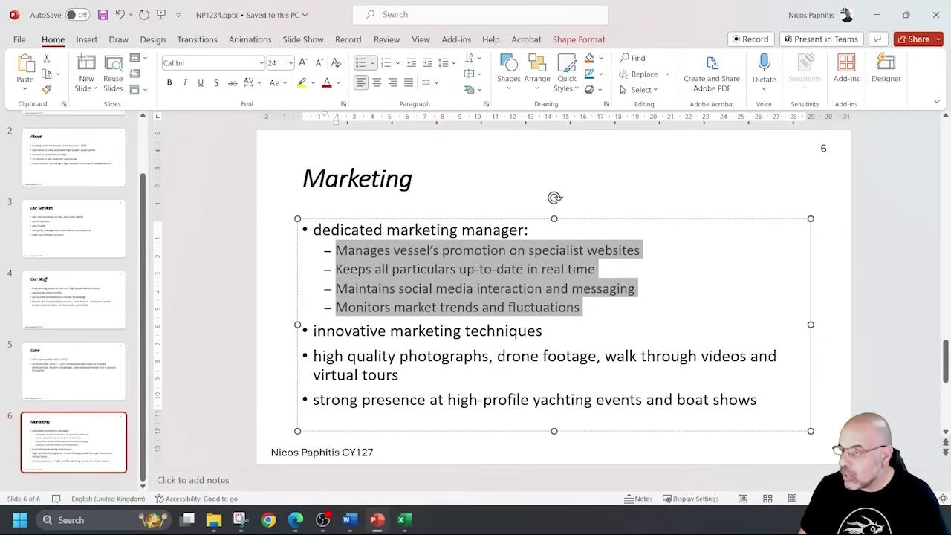
On the Sales slide, narrow the bullet box and paste the chart, enlarged at the left.
{"action": "left_click", "coordinate": [77, 376]}
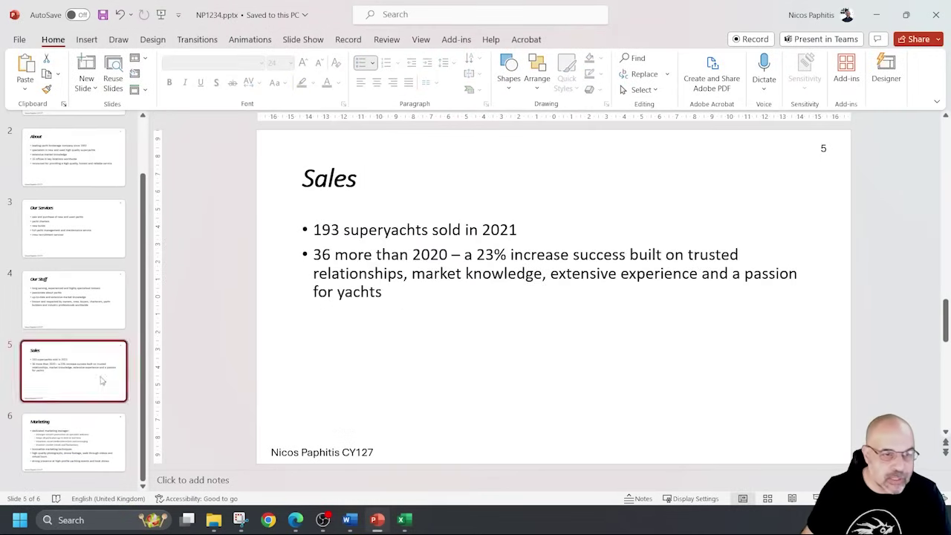
{"action": "left_click", "coordinate": [360, 273]}
{"action": "left_click_drag", "start_coordinate": [297, 325], "coordinate": [557, 326]}
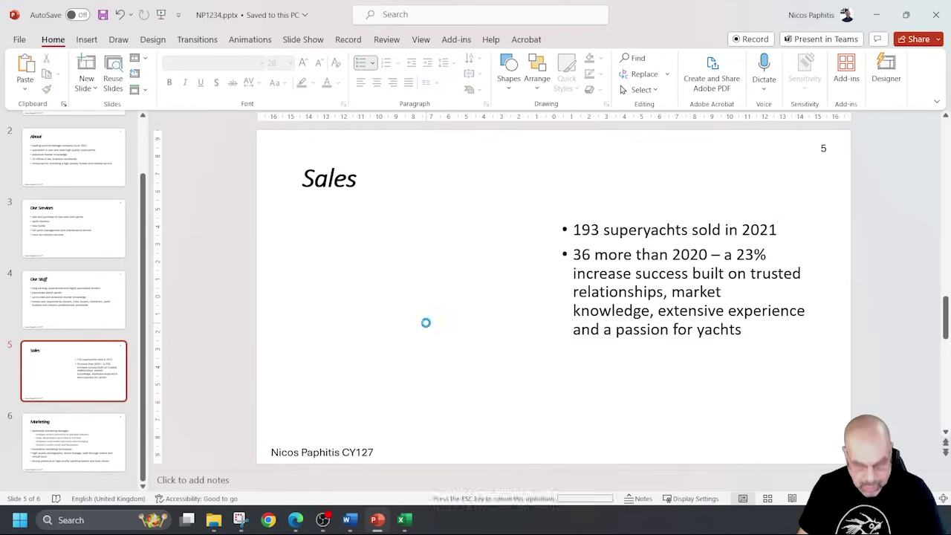
{"action": "key", "text": "ctrl+v"}
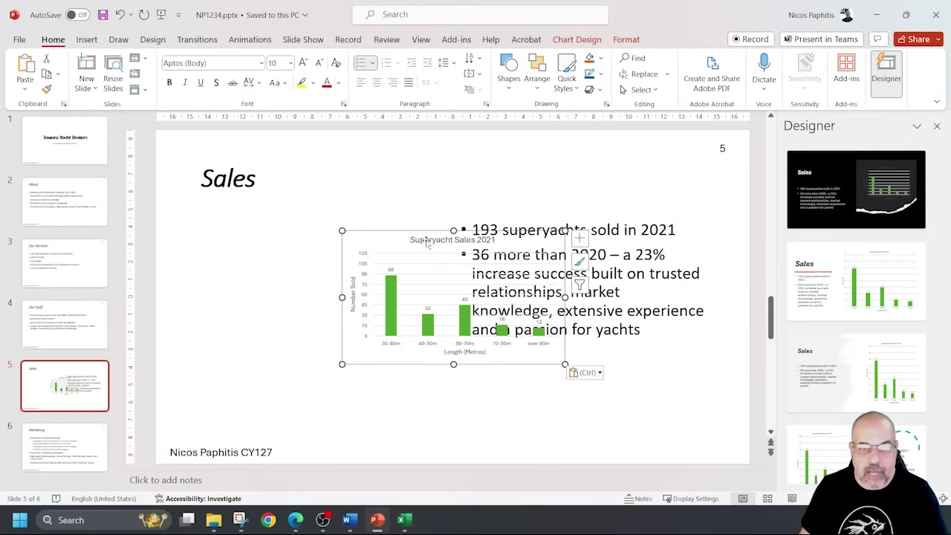
{"action": "left_click_drag", "start_coordinate": [403, 236], "coordinate": [229, 221]}
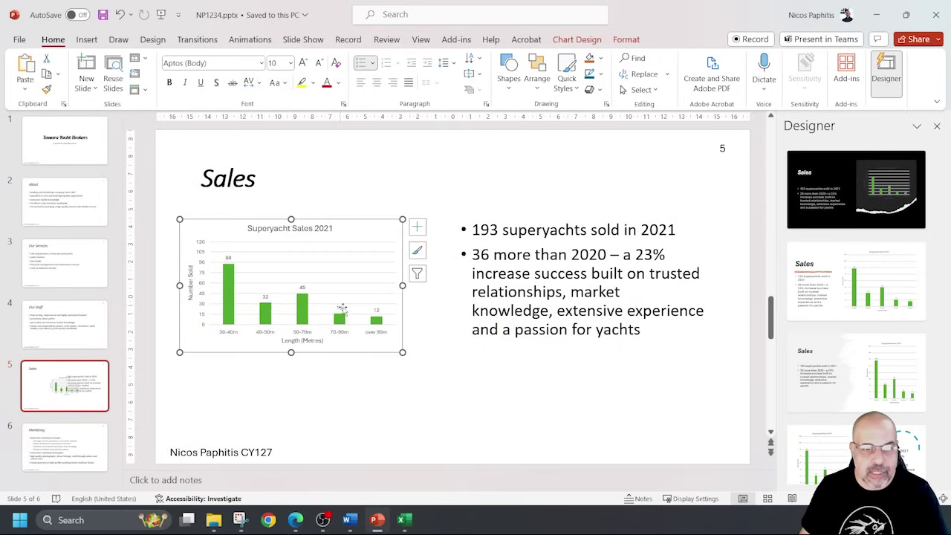
{"action": "left_click_drag", "start_coordinate": [402, 352], "coordinate": [450, 419]}
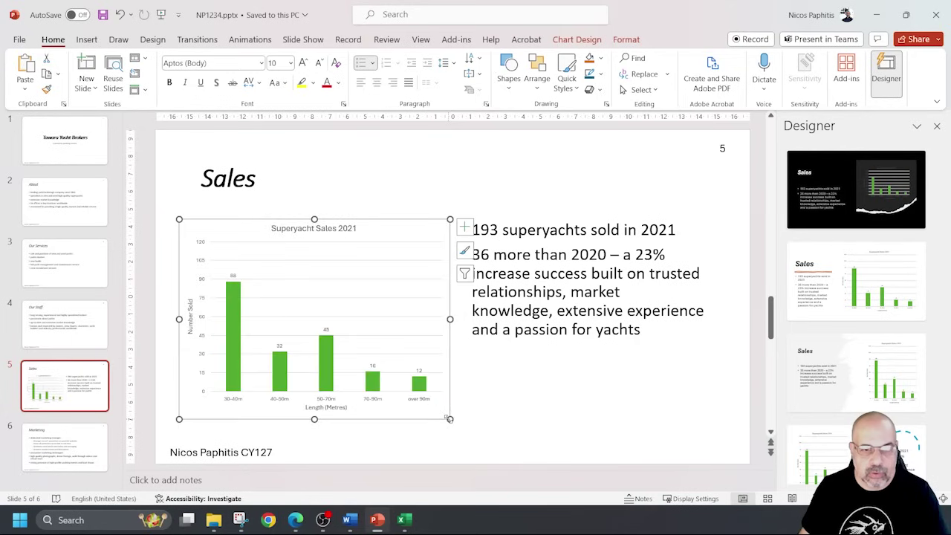
{"action": "left_click_drag", "start_coordinate": [329, 240], "coordinate": [361, 228]}
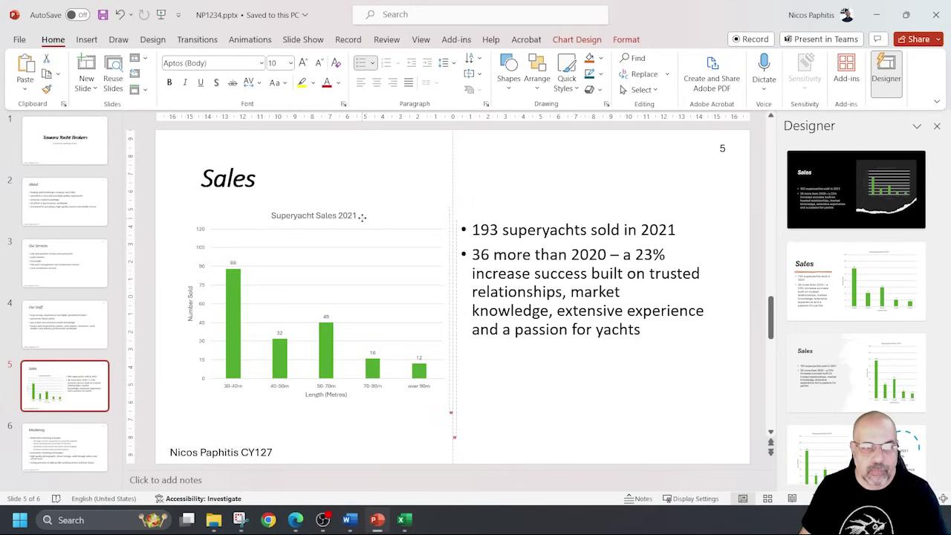
Shorten and reposition the bullet text box so it clears the chart.
{"action": "left_click", "coordinate": [513, 234]}
{"action": "left_click_drag", "start_coordinate": [584, 429], "coordinate": [582, 375]}
{"action": "left_click_drag", "start_coordinate": [548, 221], "coordinate": [557, 252]}
{"action": "left_click", "coordinate": [594, 202]}
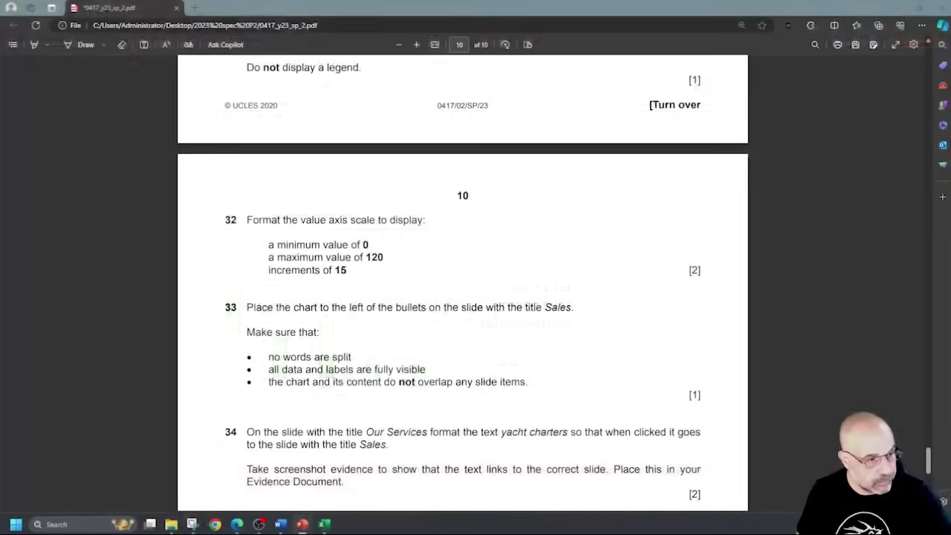
Scroll to question 34 in the exam PDF and highlight its instruction text.
{"action": "scroll", "coordinate": [281, 258], "scroll_direction": "down", "scroll_amount": 3}
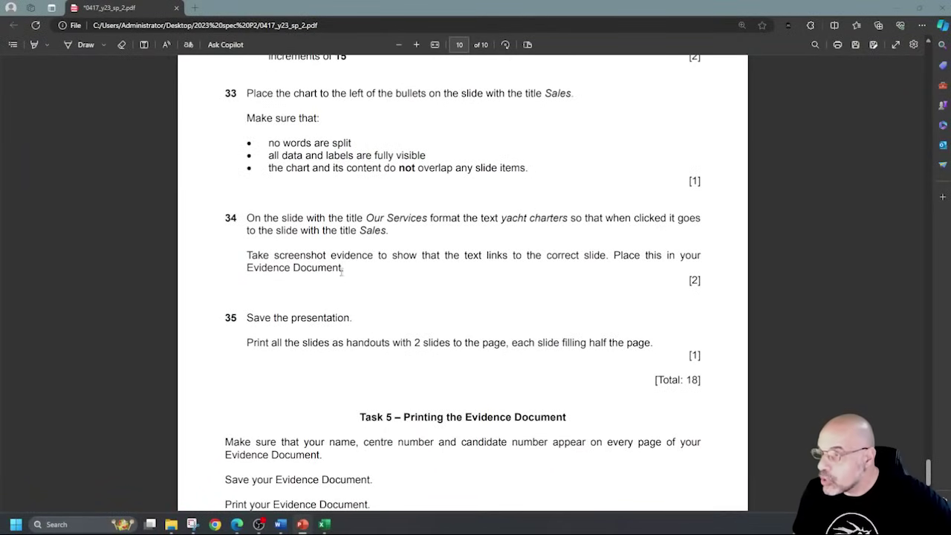
{"action": "left_click_drag", "start_coordinate": [366, 218], "coordinate": [582, 221]}
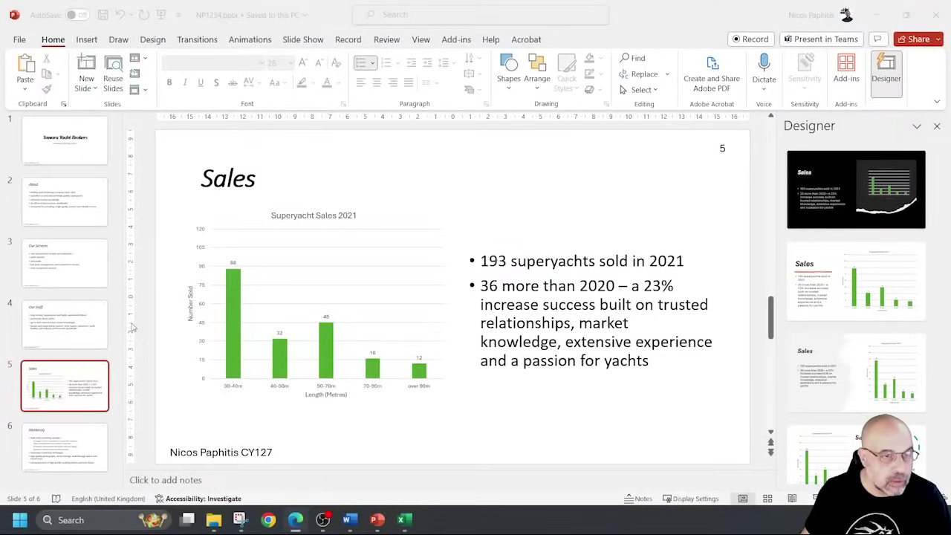
On slide 3, link the text 'yacht charters' to slide 5. Sales in this document.
{"action": "left_click", "coordinate": [59, 253]}
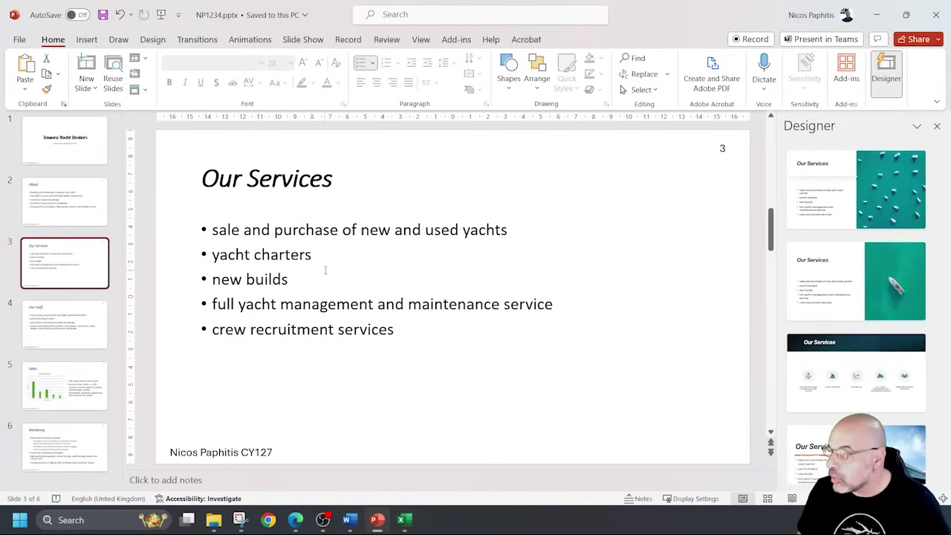
{"action": "left_click_drag", "start_coordinate": [317, 257], "coordinate": [224, 256]}
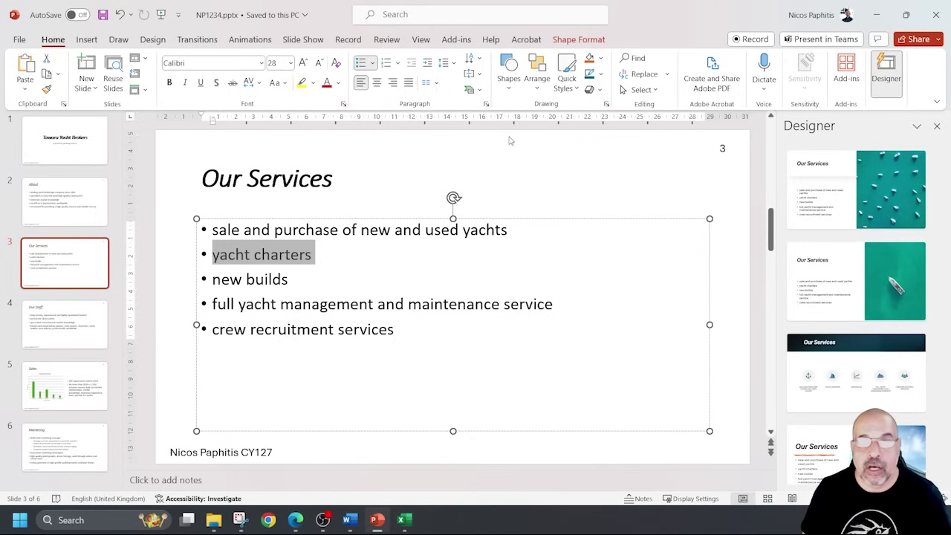
{"action": "left_click", "coordinate": [88, 42]}
{"action": "left_click", "coordinate": [521, 90]}
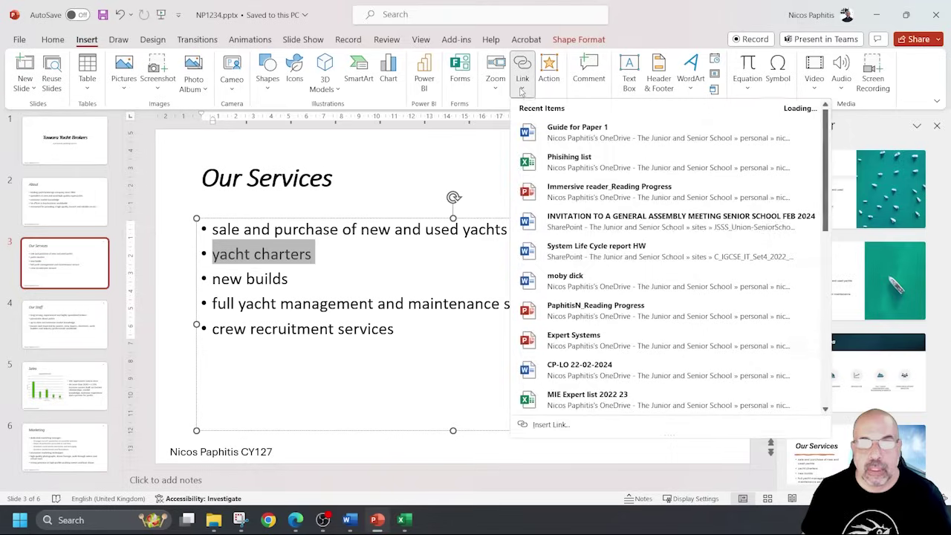
{"action": "left_click", "coordinate": [524, 67]}
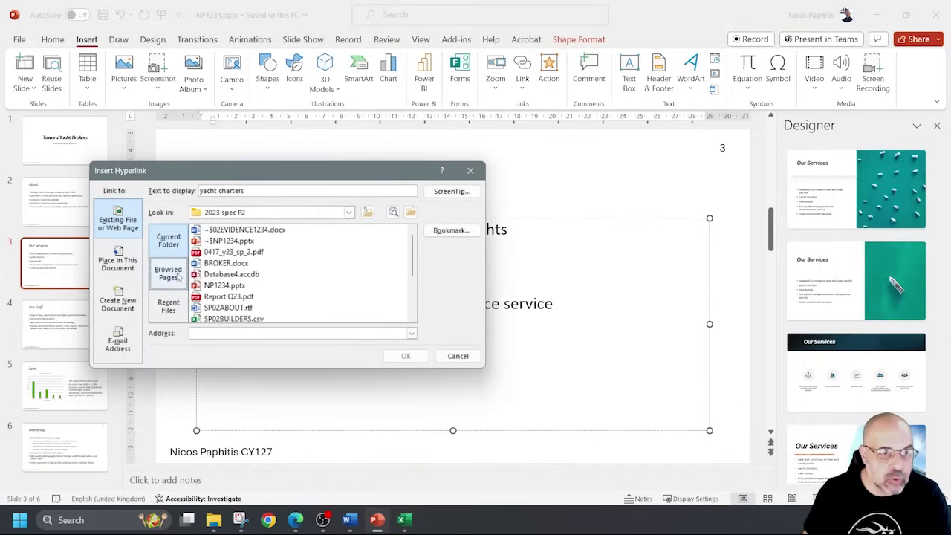
{"action": "left_click", "coordinate": [118, 265]}
{"action": "left_click_drag", "start_coordinate": [267, 174], "coordinate": [539, 142]}
{"action": "scroll", "coordinate": [484, 246], "scroll_direction": "down", "scroll_amount": 1}
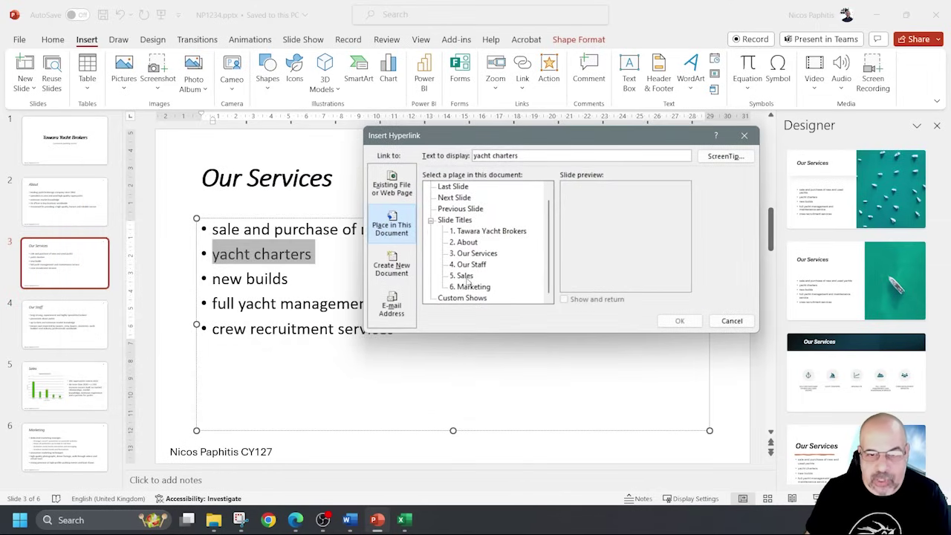
{"action": "left_click", "coordinate": [465, 276]}
{"action": "left_click", "coordinate": [679, 321]}
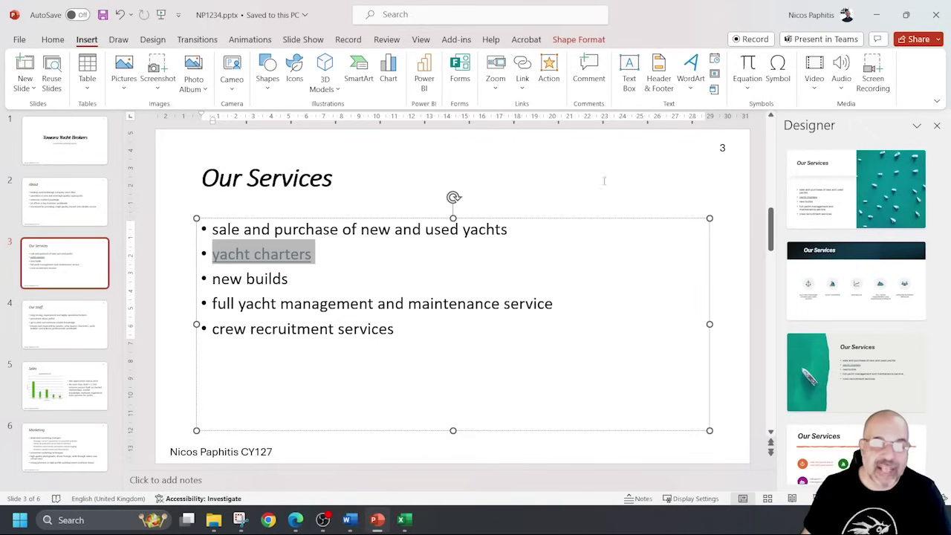
Reopen Edit Hyperlink for 'yacht charters' and snip the dialog showing the 5. Sales target.
{"action": "left_click", "coordinate": [523, 80]}
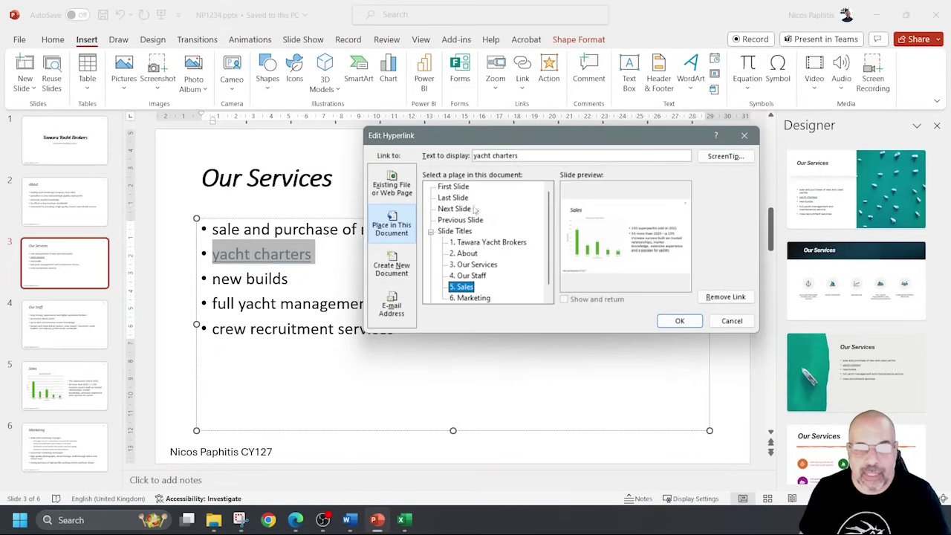
{"action": "left_click", "coordinate": [239, 520]}
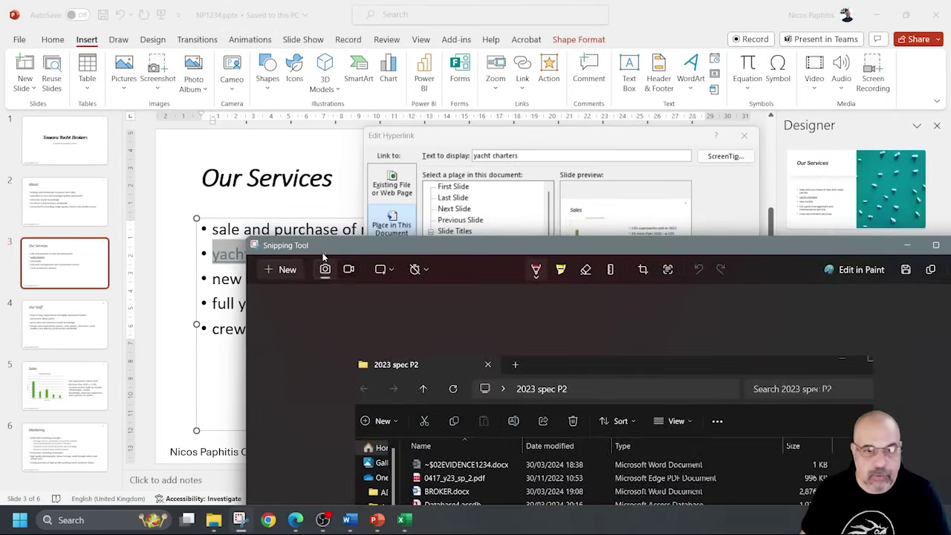
{"action": "left_click", "coordinate": [265, 270]}
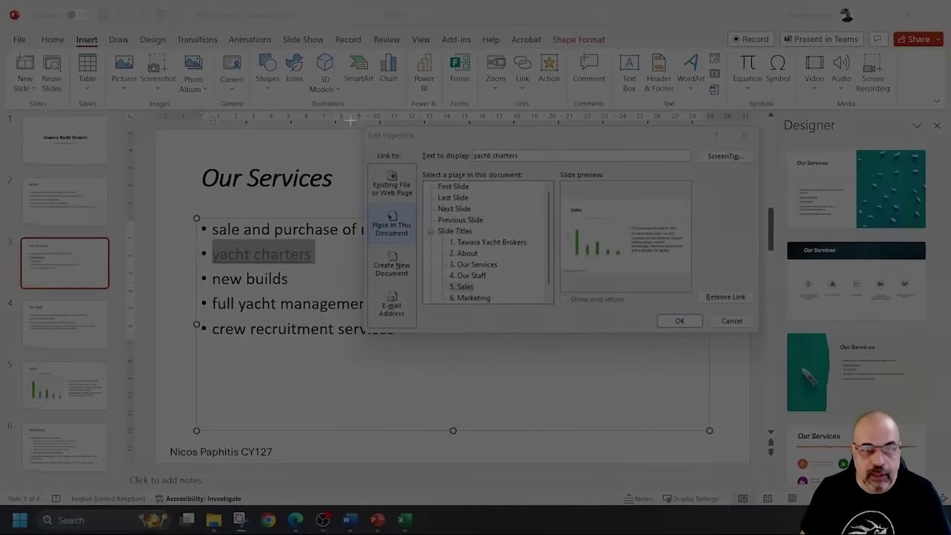
{"action": "left_click_drag", "start_coordinate": [362, 121], "coordinate": [759, 336]}
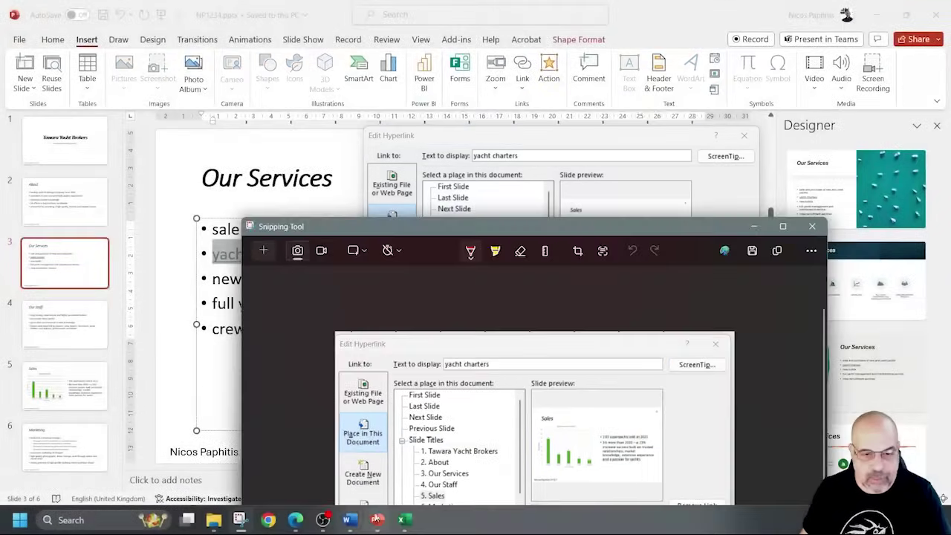
Paste the Edit Hyperlink snip under Step 34 – EVIDENCE 9 in Word, save, and minimise Word.
{"action": "left_click", "coordinate": [351, 521]}
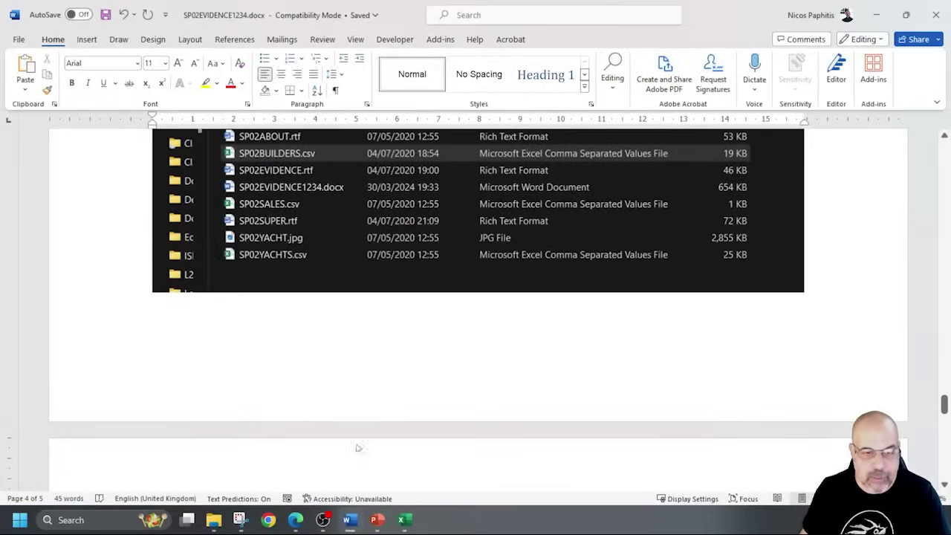
{"action": "scroll", "coordinate": [356, 401], "scroll_direction": "down", "scroll_amount": 5}
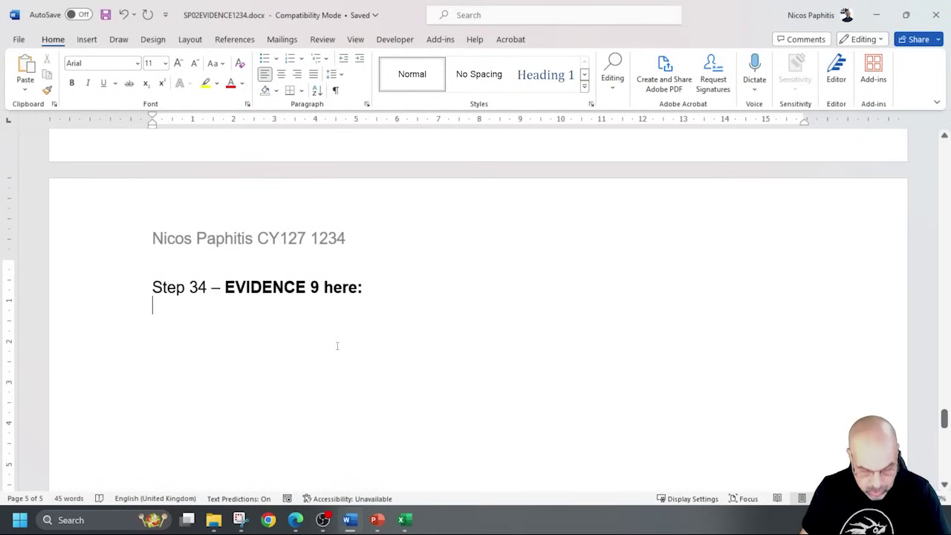
{"action": "key", "text": "ctrl+v"}
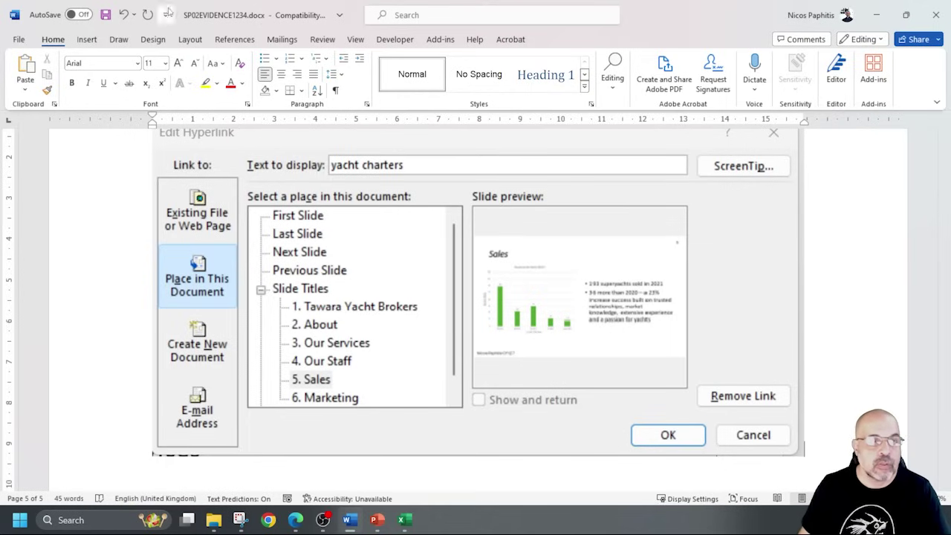
{"action": "left_click", "coordinate": [107, 15]}
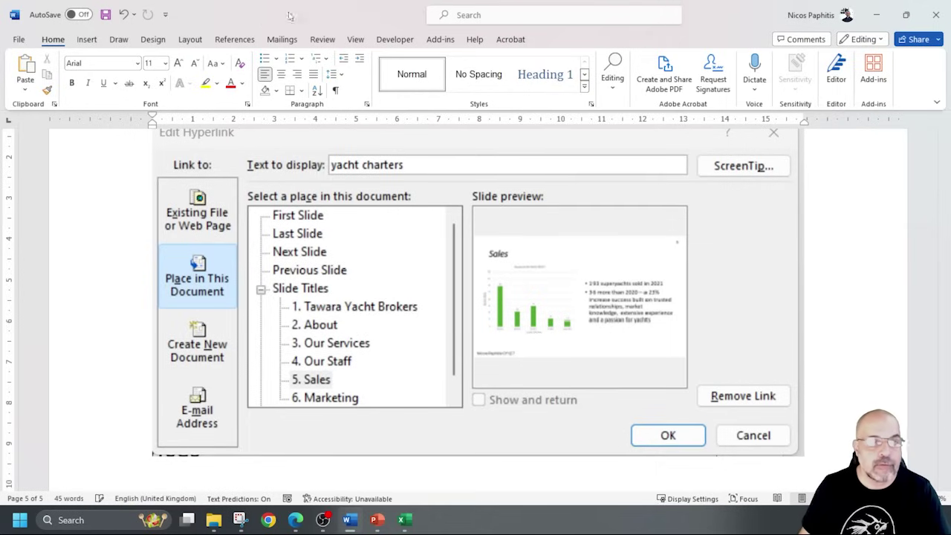
{"action": "left_click", "coordinate": [877, 15]}
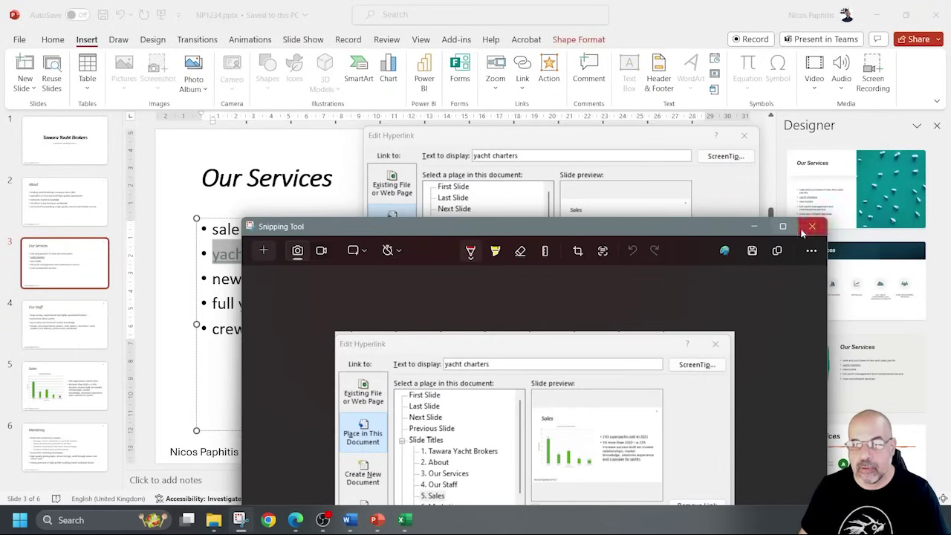
Close the Snipping Tool and accept Edit Hyperlink, check exam task 35, then go to File.
{"action": "left_click", "coordinate": [754, 226]}
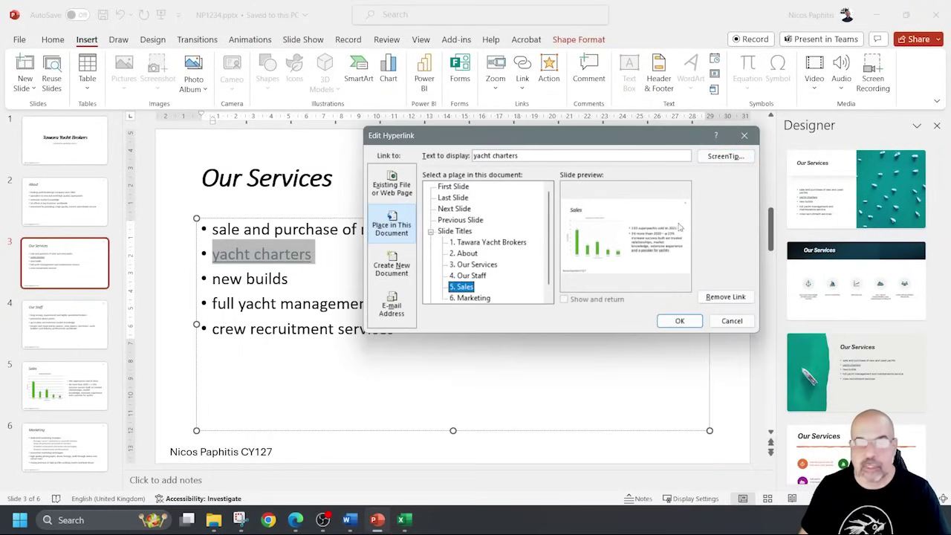
{"action": "left_click", "coordinate": [679, 321]}
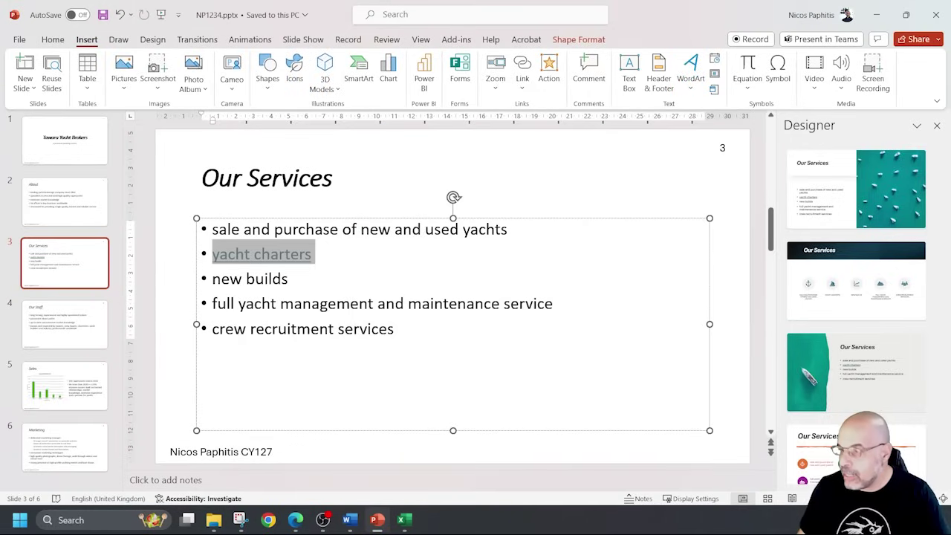
{"action": "left_click", "coordinate": [295, 519]}
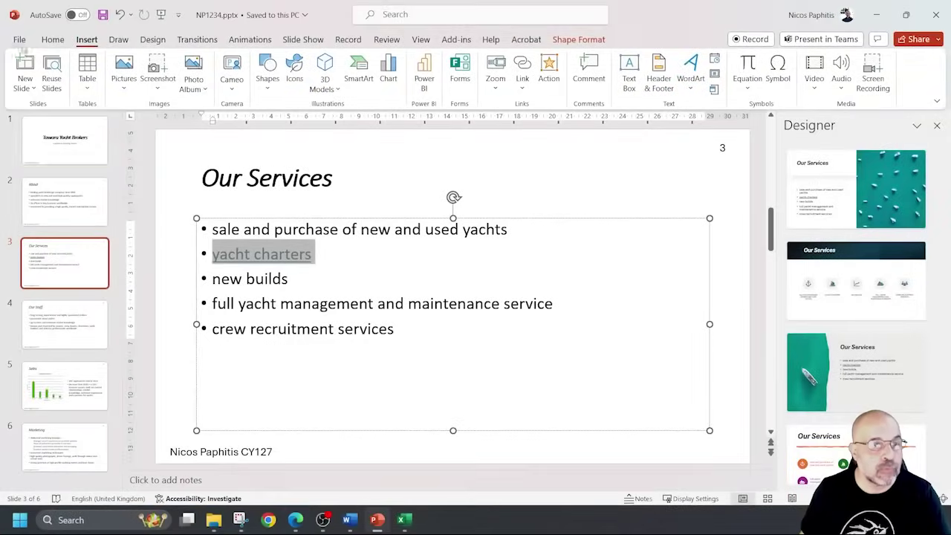
{"action": "left_click", "coordinate": [20, 39]}
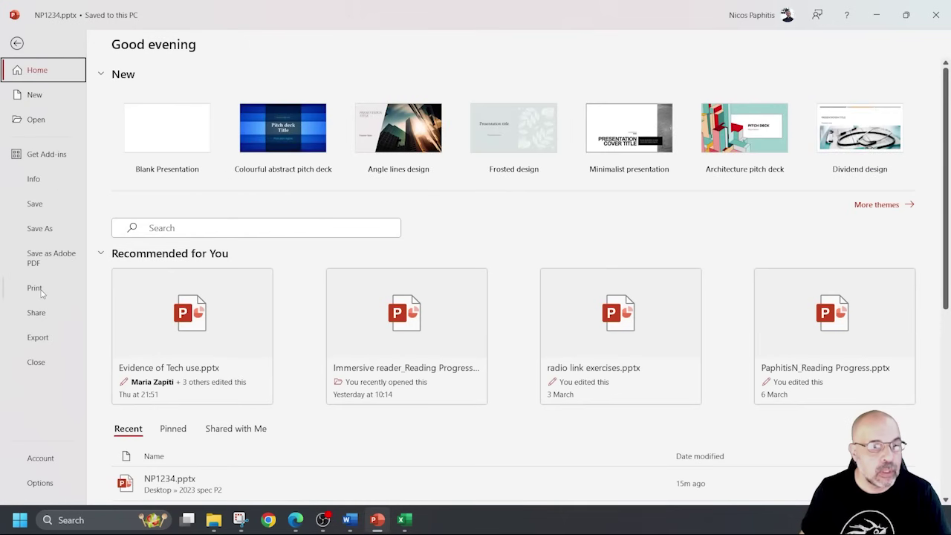
Set printing to Print All Slides as 2 Slides Handouts.
{"action": "left_click", "coordinate": [37, 290]}
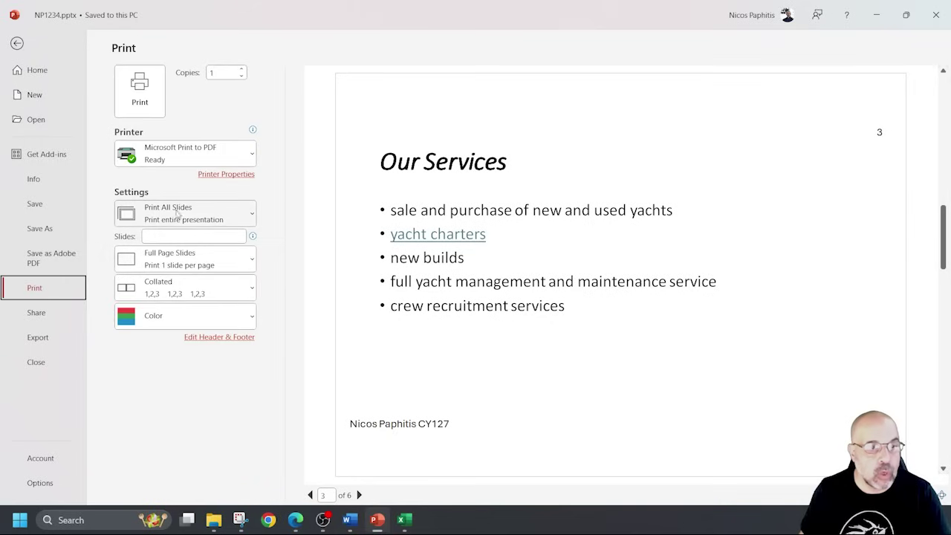
{"action": "left_click", "coordinate": [178, 215]}
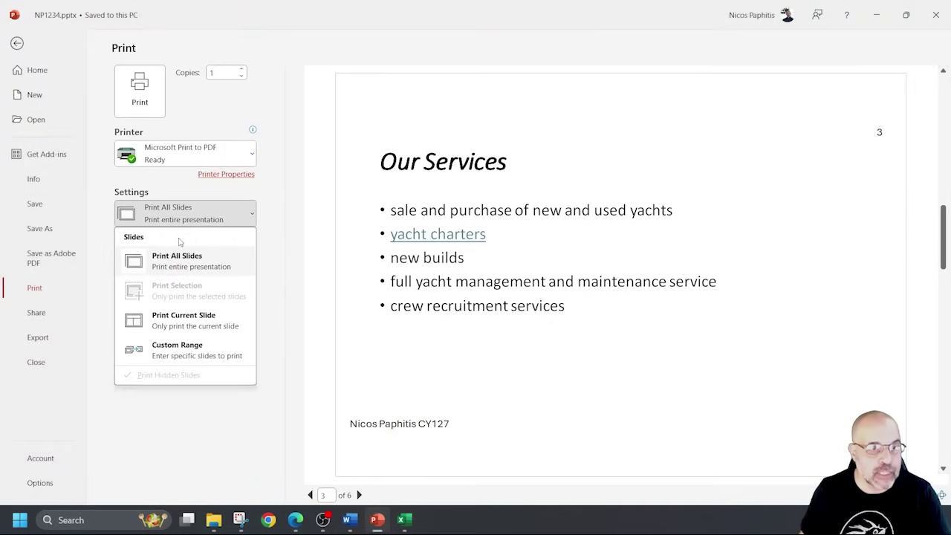
{"action": "left_click", "coordinate": [217, 208]}
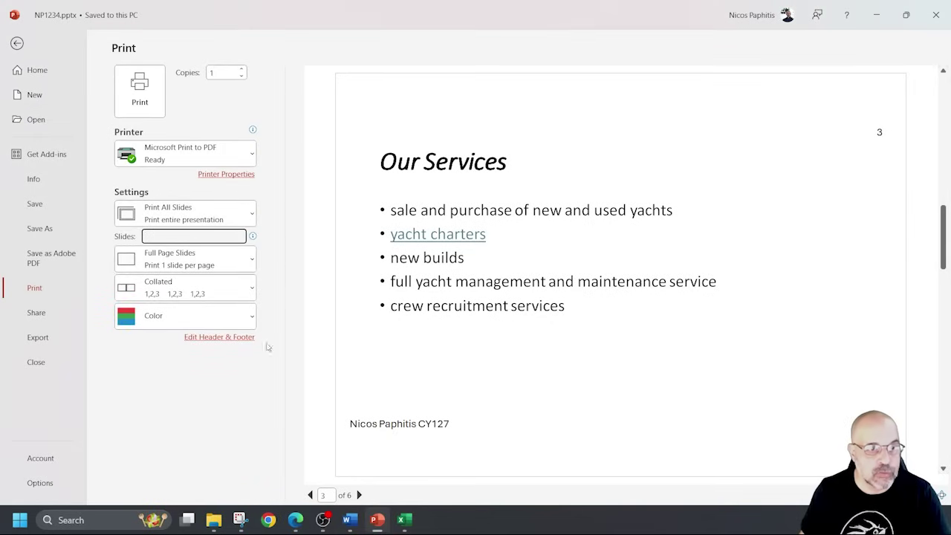
{"action": "left_click", "coordinate": [168, 270]}
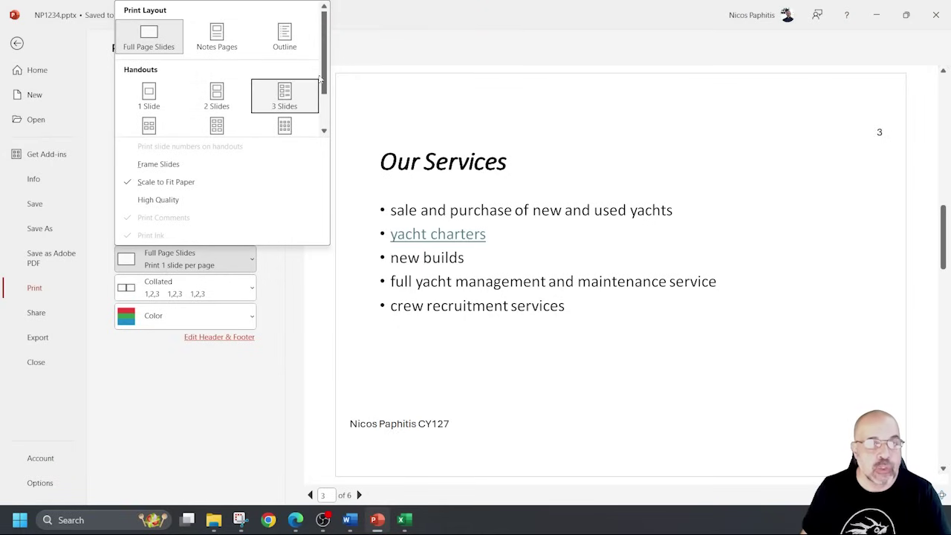
{"action": "left_click", "coordinate": [223, 96]}
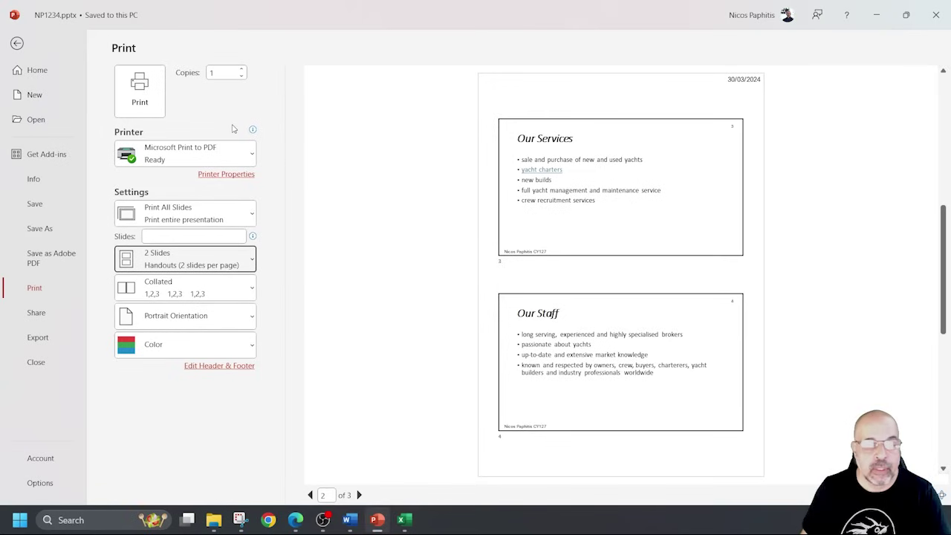
Page through the handout preview, then leave print settings and return to the exam paper.
{"action": "left_click", "coordinate": [358, 495]}
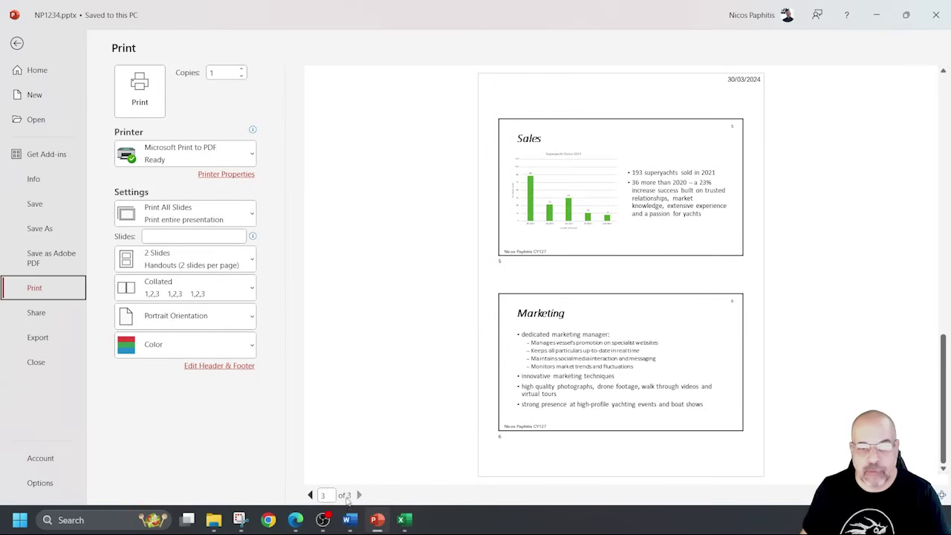
{"action": "left_click", "coordinate": [312, 495]}
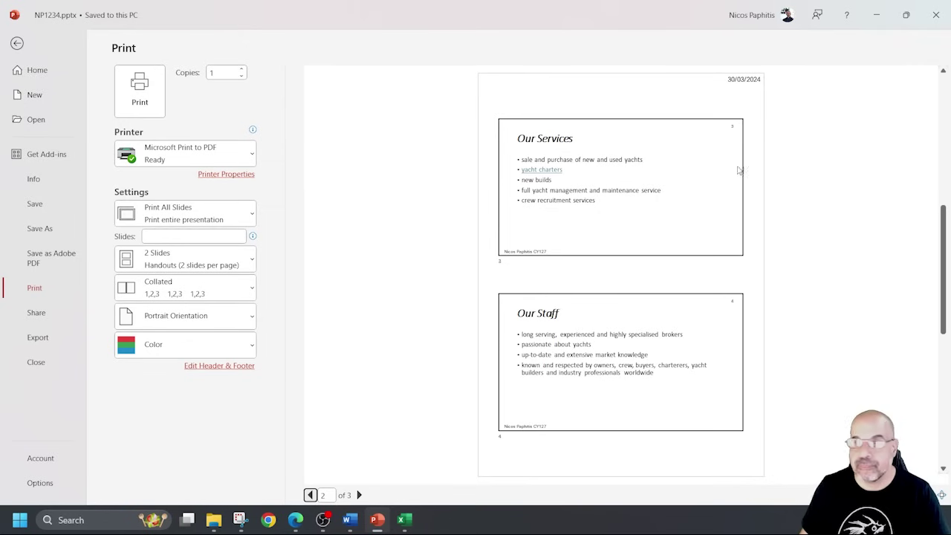
{"action": "left_click", "coordinate": [17, 44]}
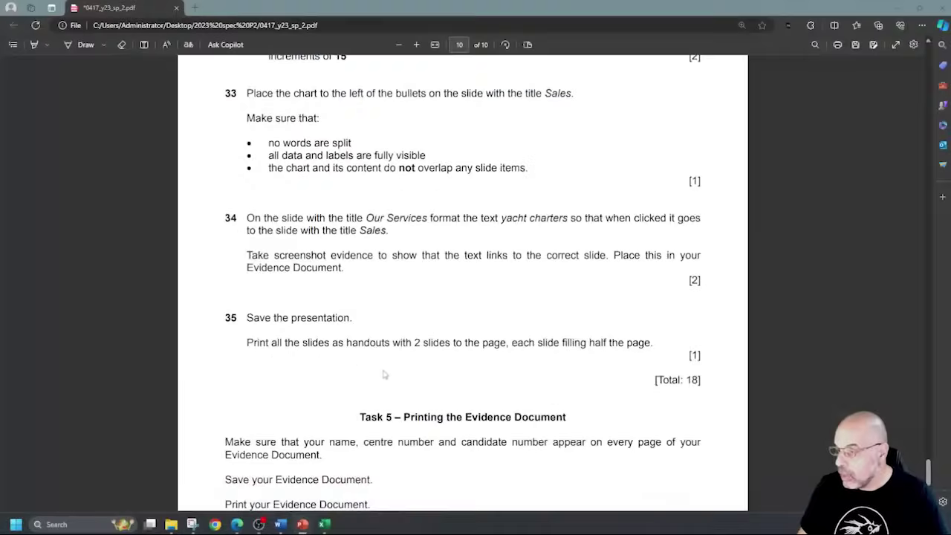
{"action": "scroll", "coordinate": [382, 374], "scroll_direction": "down", "scroll_amount": 3}
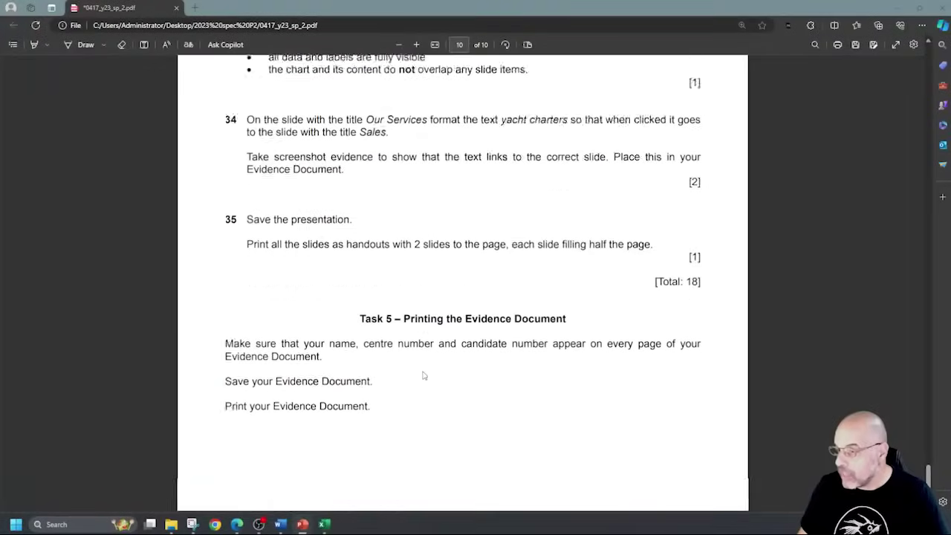